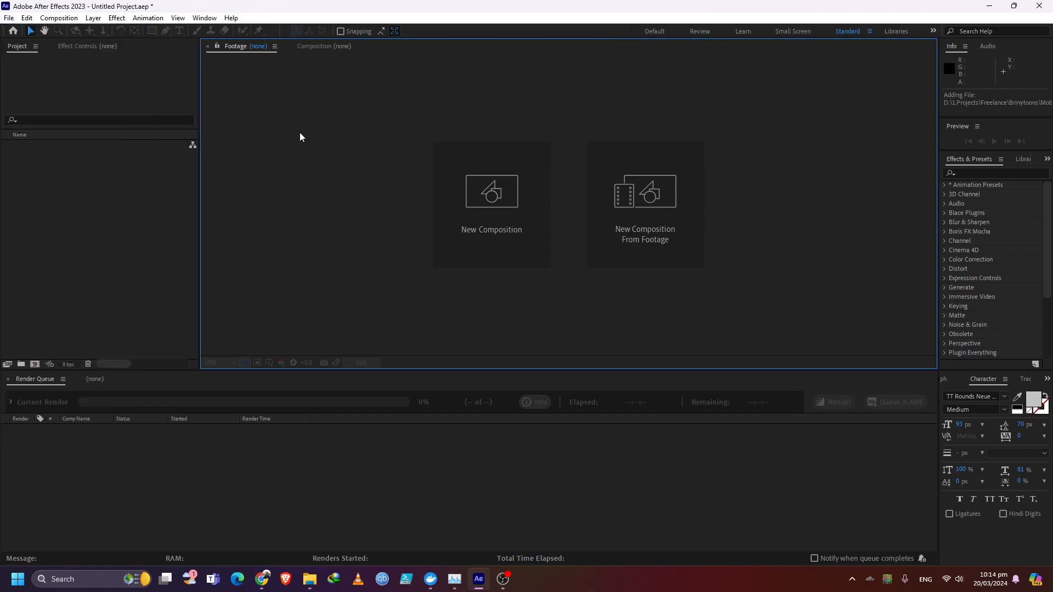
Step: Open the file import dialog and go to the folder D:\1.Projects\Freelance\Brinytoons\Mobile App\Render App
left_click(16, 151)
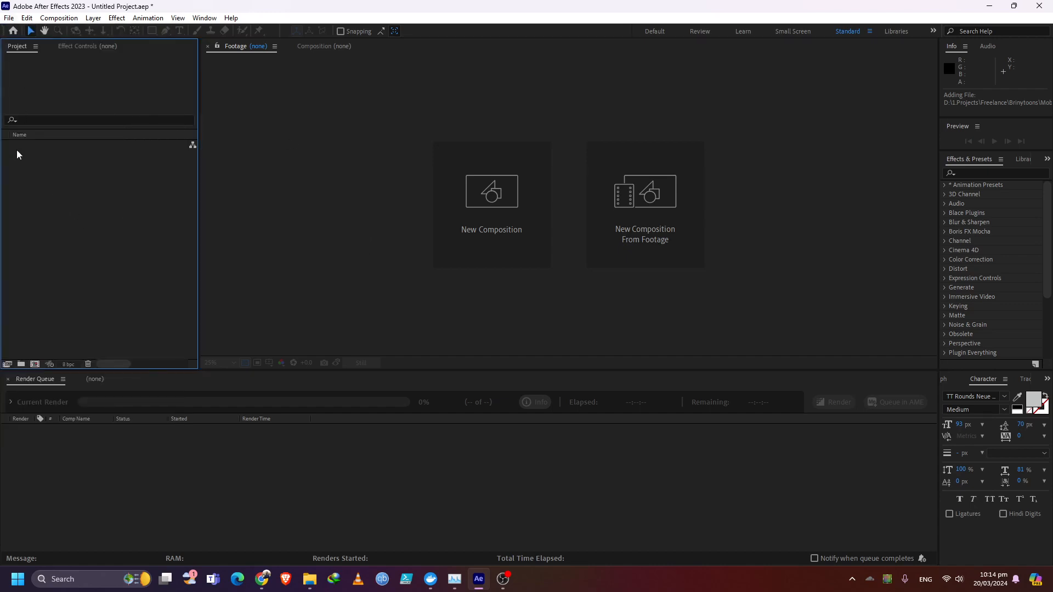
double_click(59, 245)
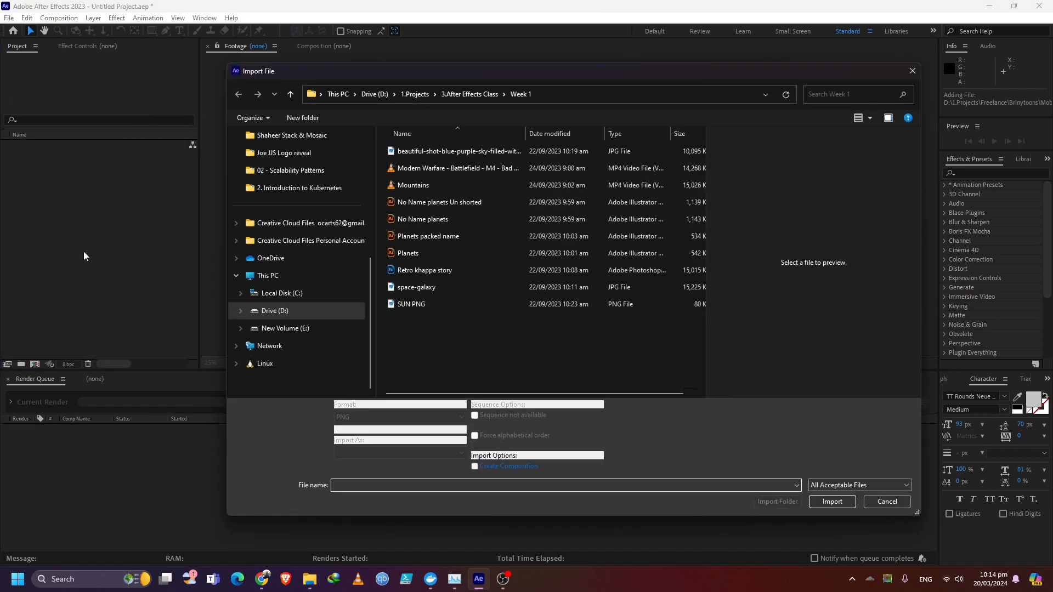
left_click(564, 95)
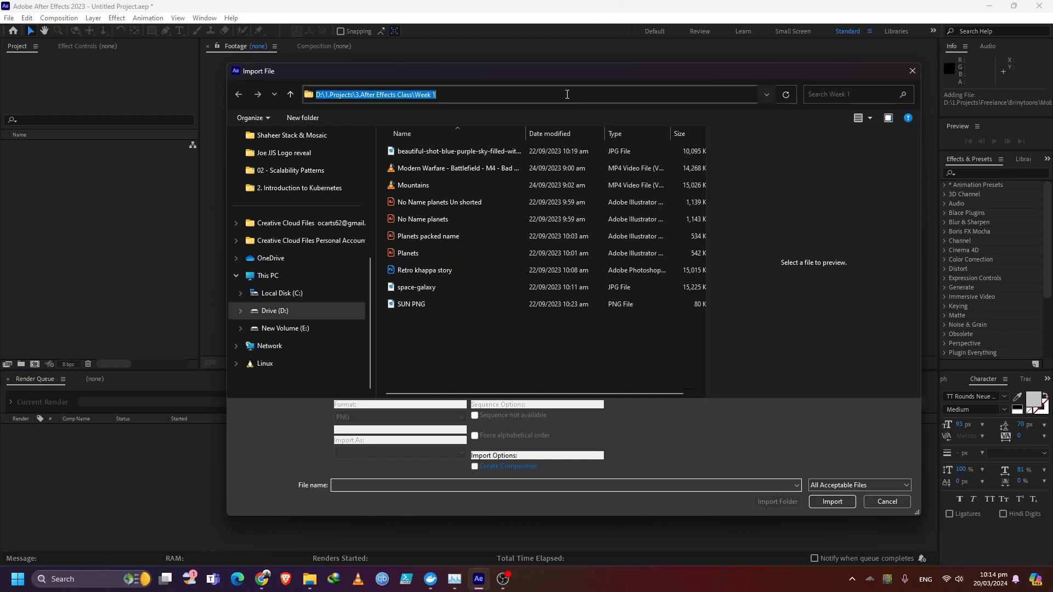
type("D:\\1.Projects\\Freelance\\Brinytoons\\Mobile App\\Render App")
key("Return")
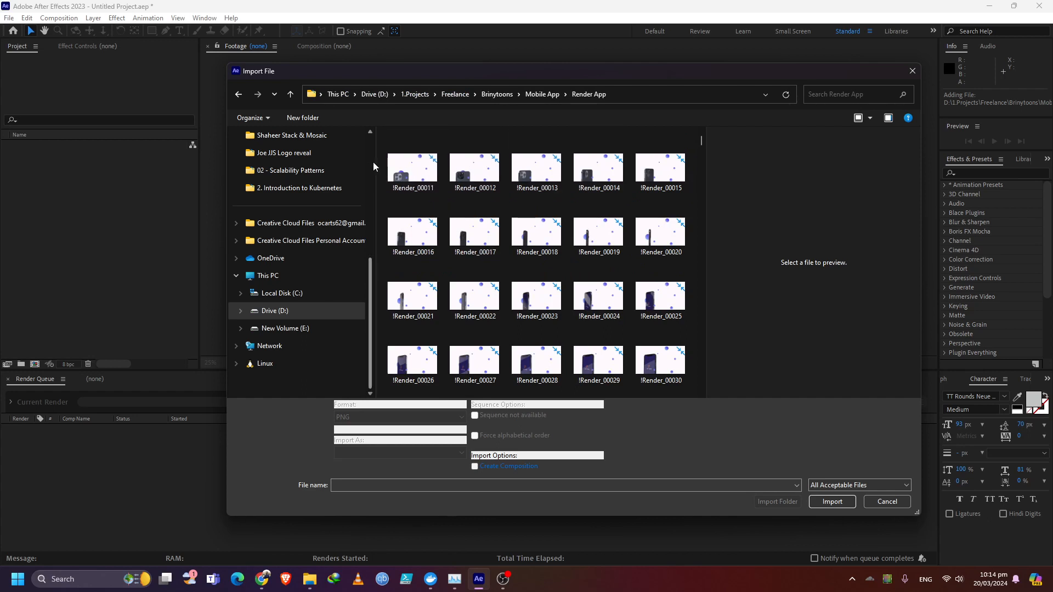
Step: Import the PNG sequence starting at !Render_00011 as footage and open it in the Footage viewer to scrub through it
left_click(429, 171)
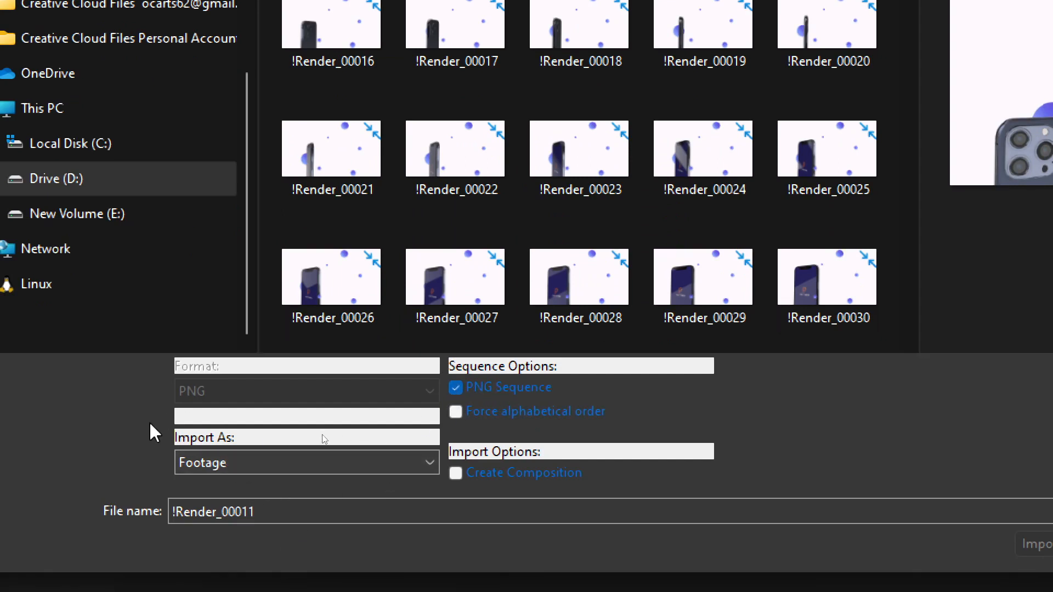
left_click(427, 462)
left_click(379, 464)
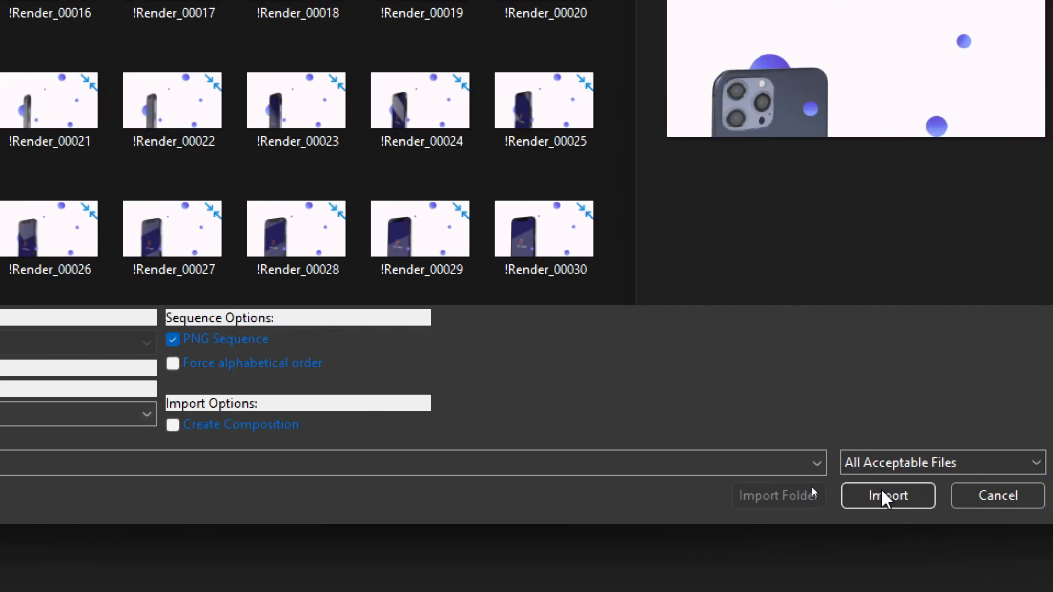
left_click(888, 495)
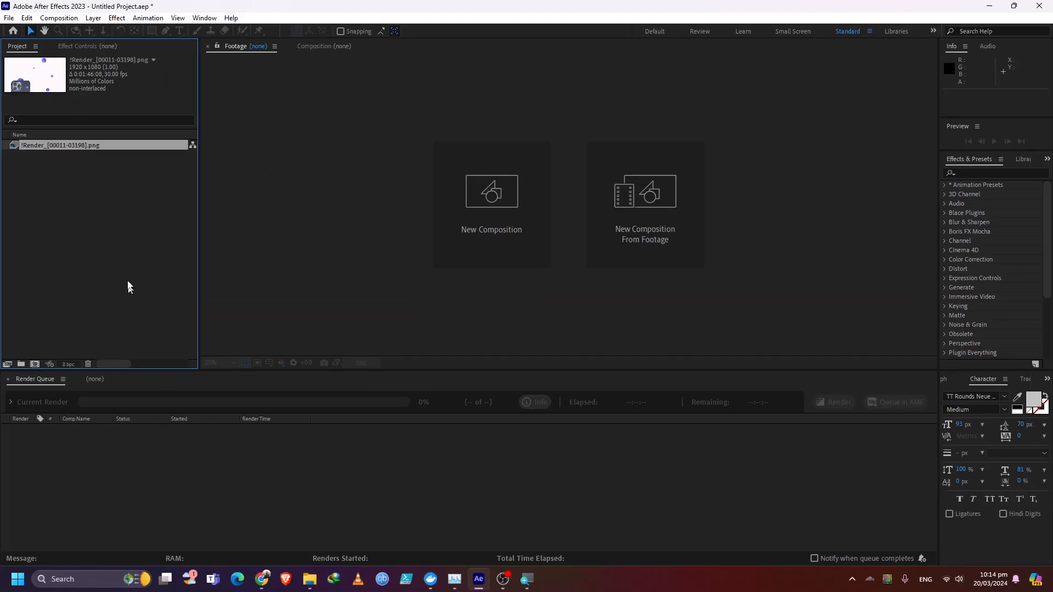
double_click(55, 146)
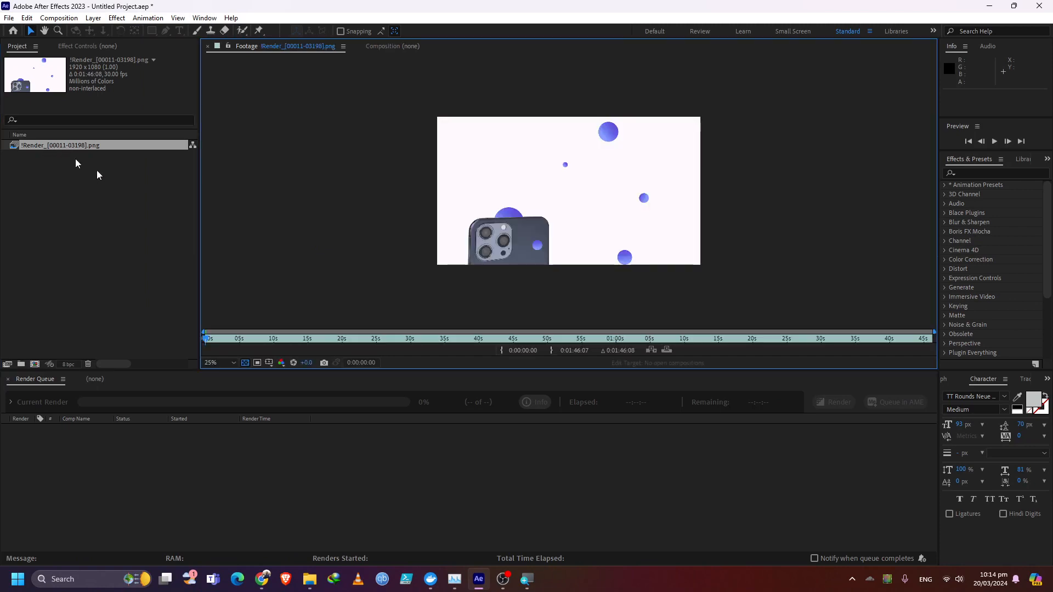
left_click_drag(206, 341, 172, 352)
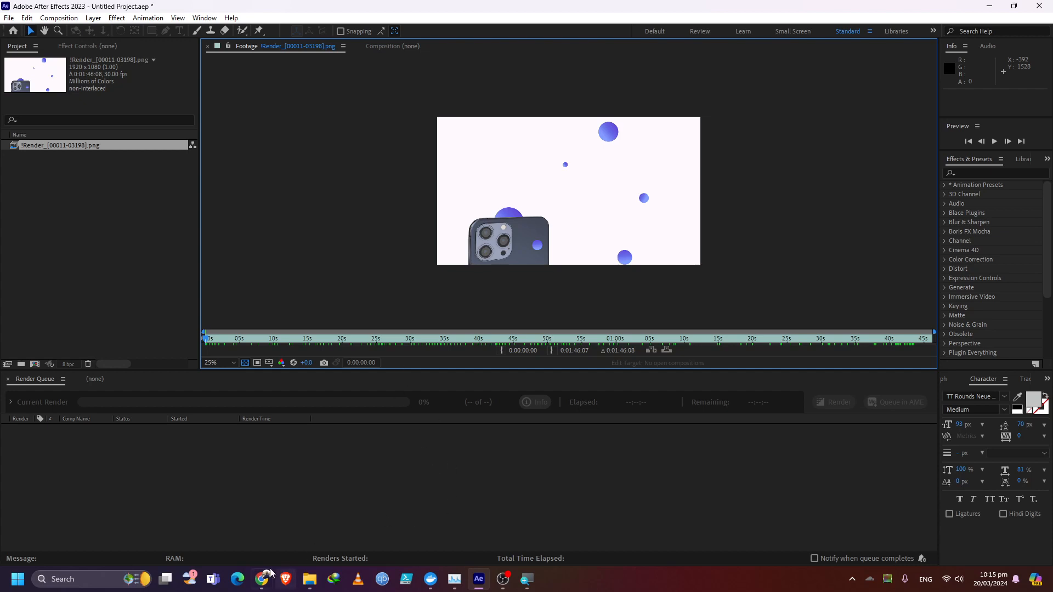
Step: Switch to Google Drive in Chrome and go up from the Beauty folder to the AE Class folder
mouse_move(265, 574)
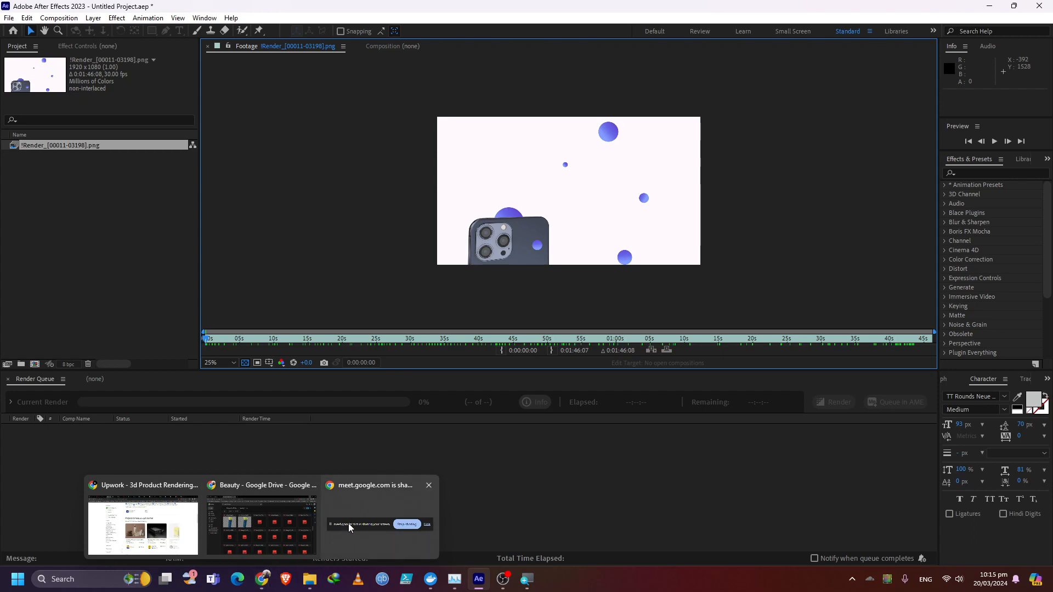
left_click(265, 574)
left_click(268, 534)
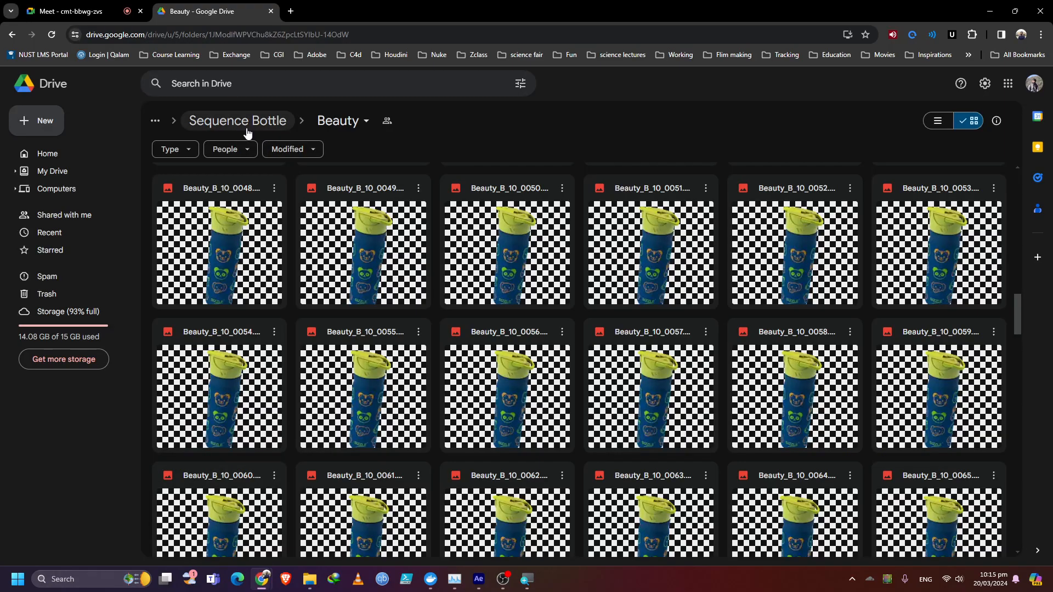
left_click(244, 131)
left_click(247, 127)
left_click(213, 123)
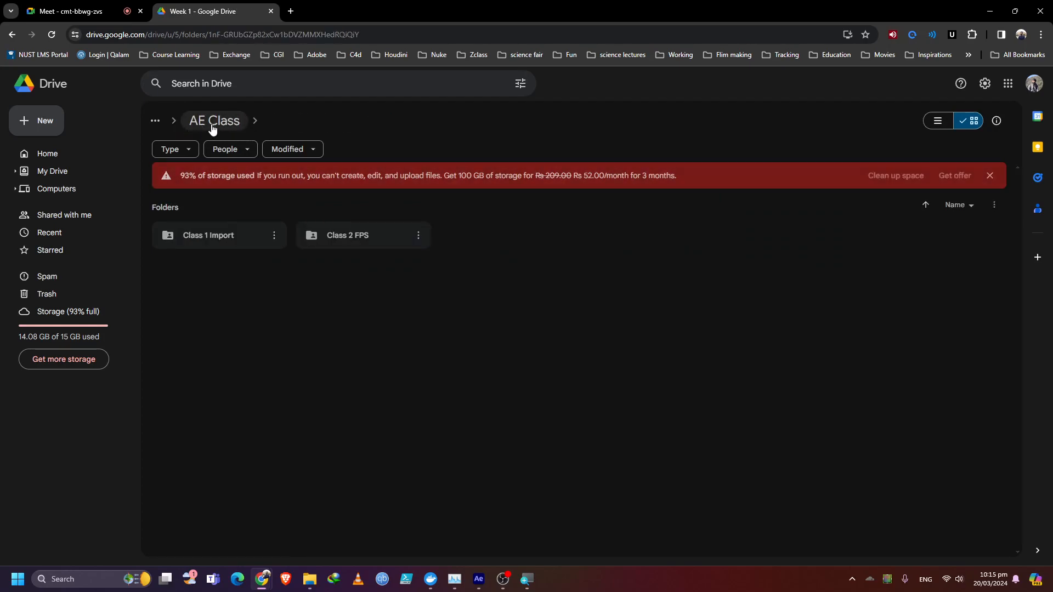
left_click(219, 121)
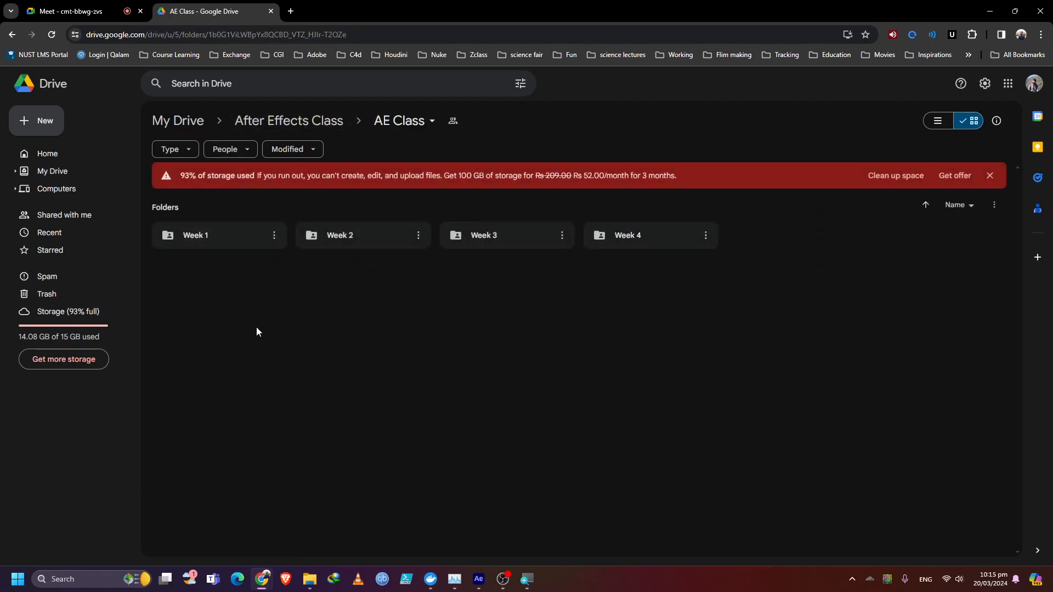
Step: Open the Class 1 Import folder inside Week 1 of AE Class
left_click_drag(179, 310, 758, 209)
left_click(584, 324)
double_click(209, 239)
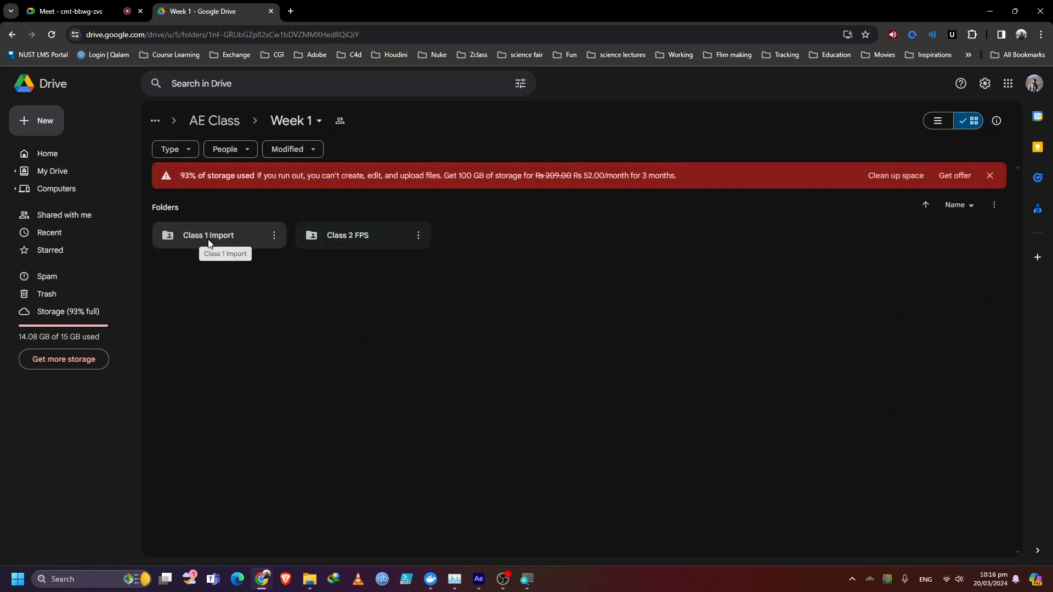
double_click(208, 240)
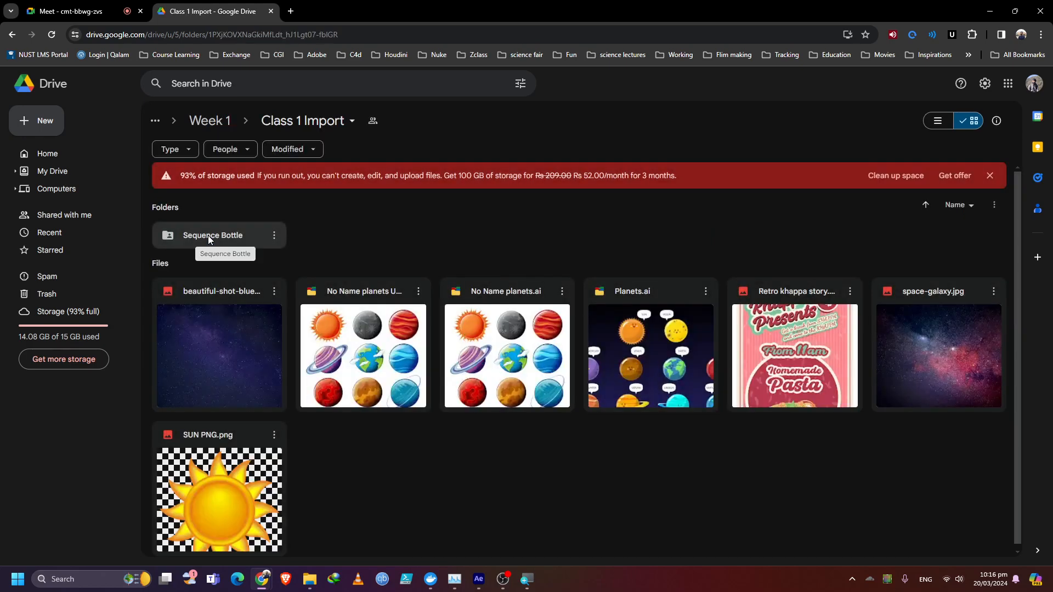
Step: Browse the bottle image frames in the Beauty subfolder of Sequence Bottle and switch back to After Effects
left_click(208, 235)
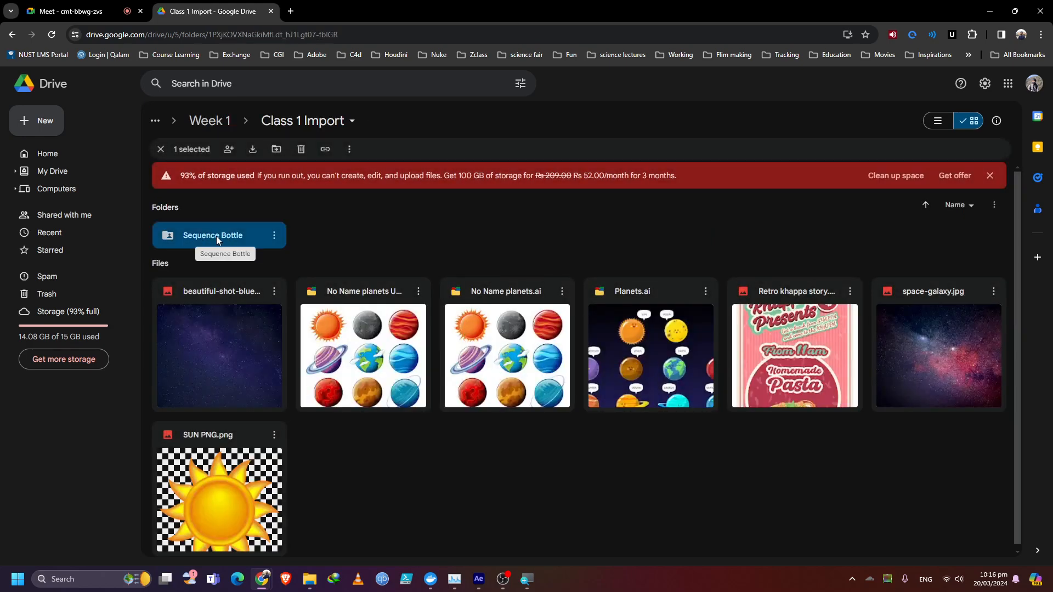
double_click(218, 239)
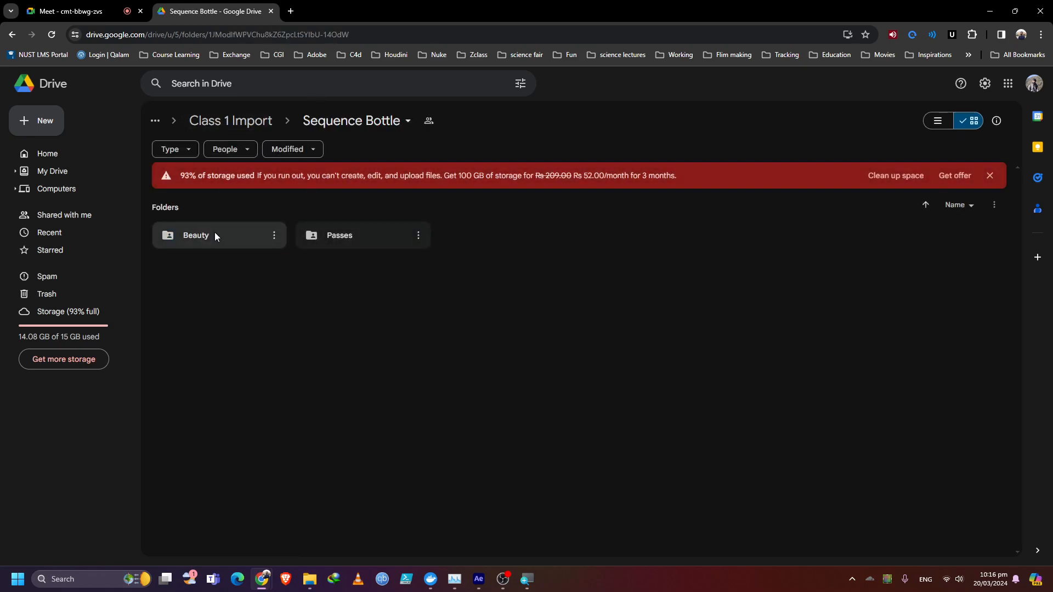
double_click(215, 236)
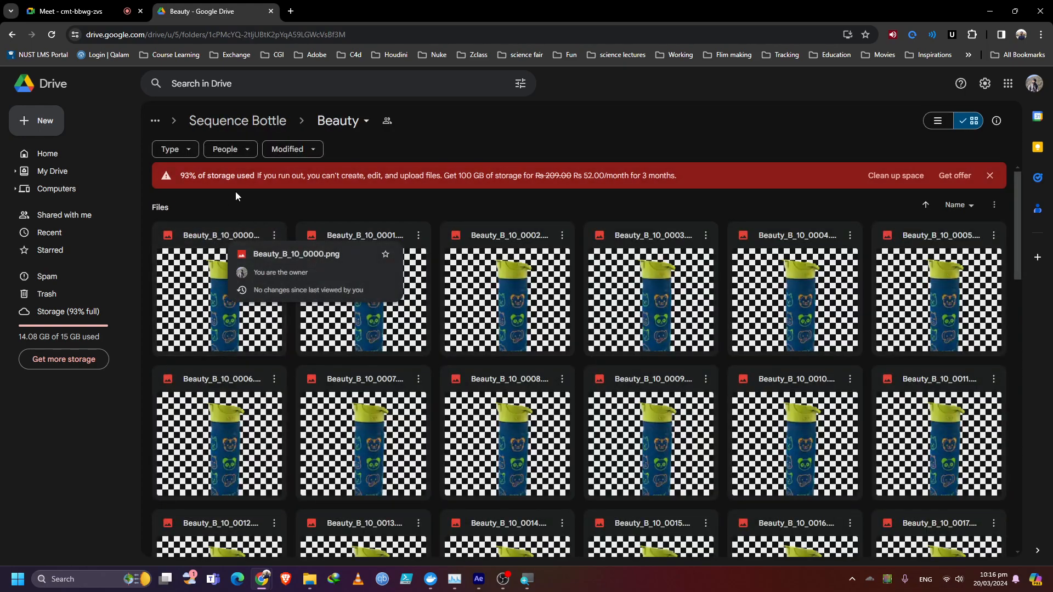
left_click(211, 278)
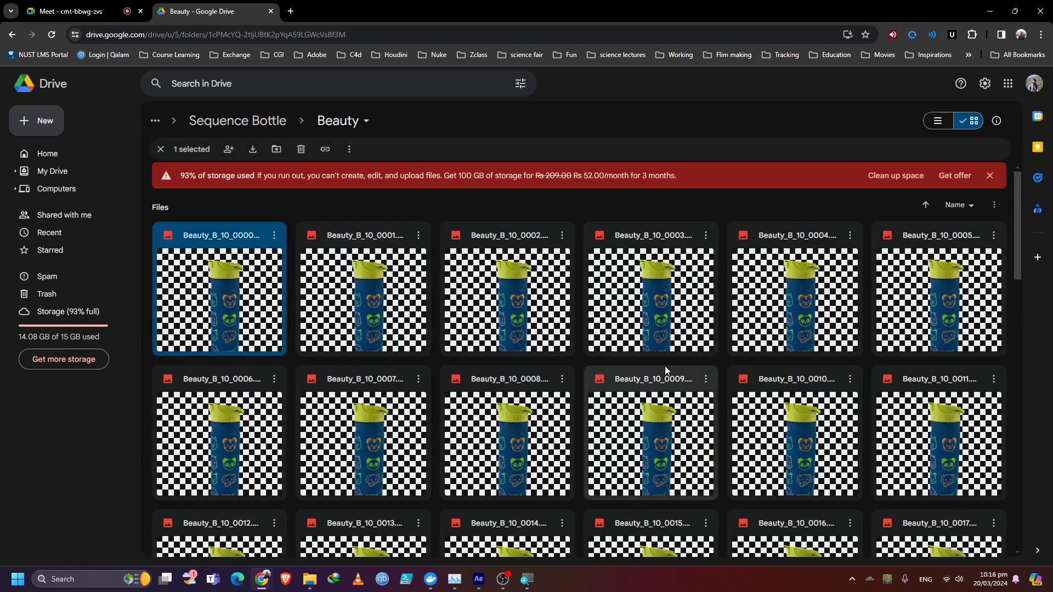
scroll(557, 385, "down", 15)
scroll(557, 385, "down", 8)
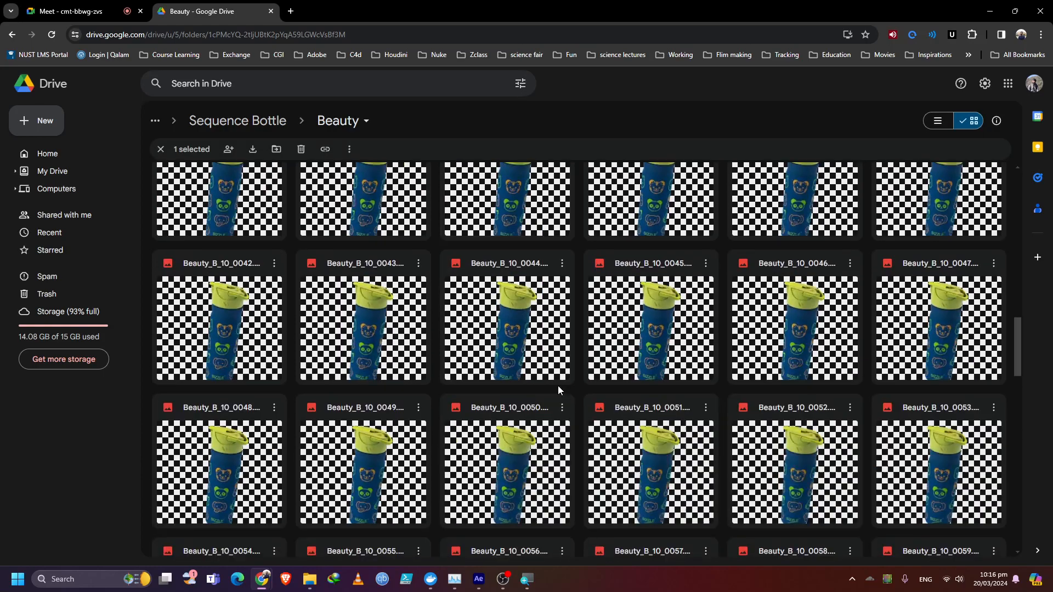
left_click(476, 577)
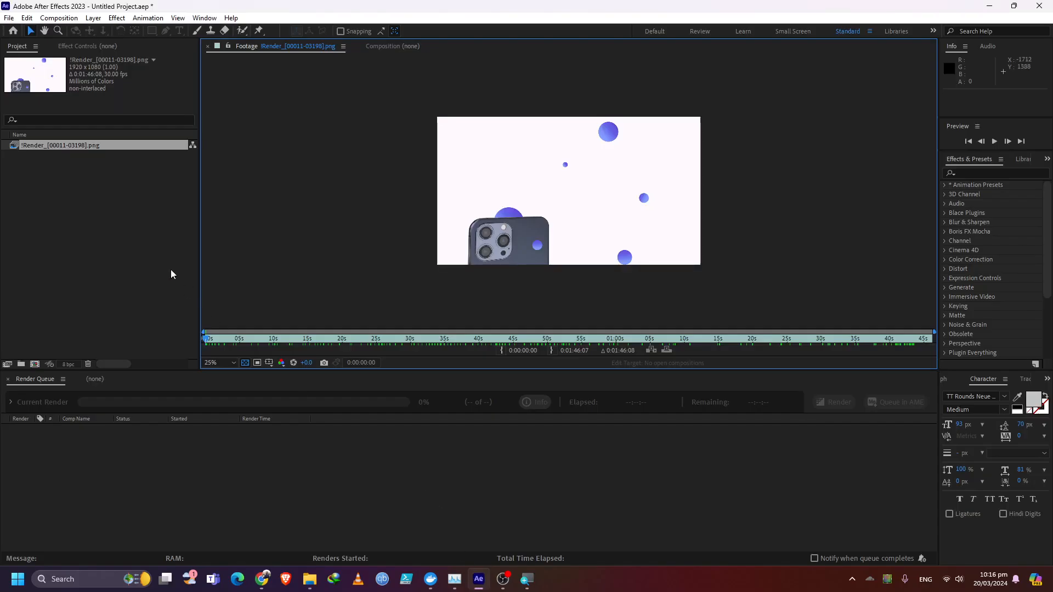
double_click(110, 206)
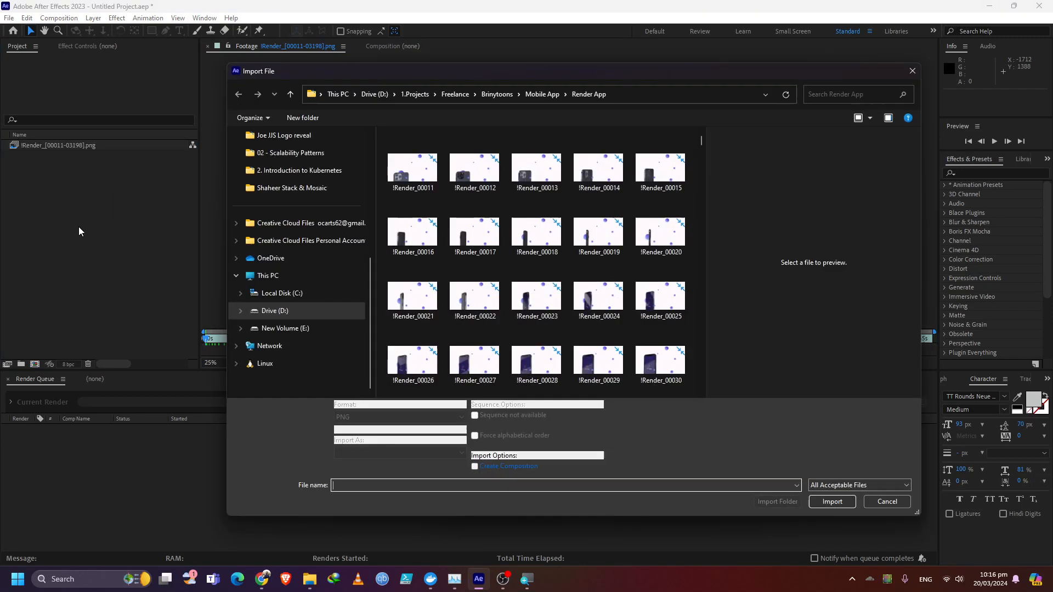
left_click(415, 175)
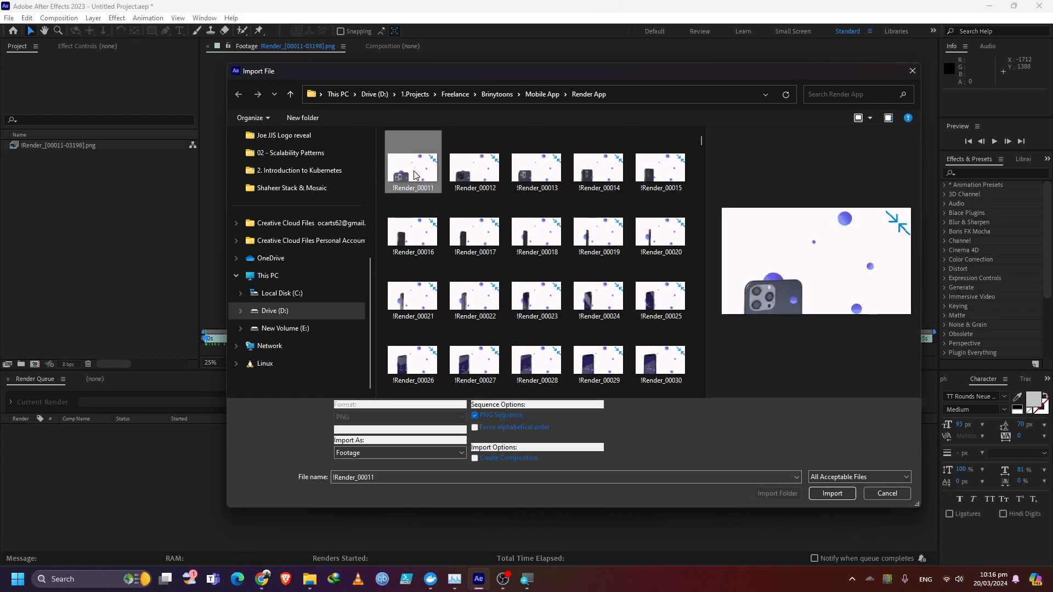
left_click(475, 415)
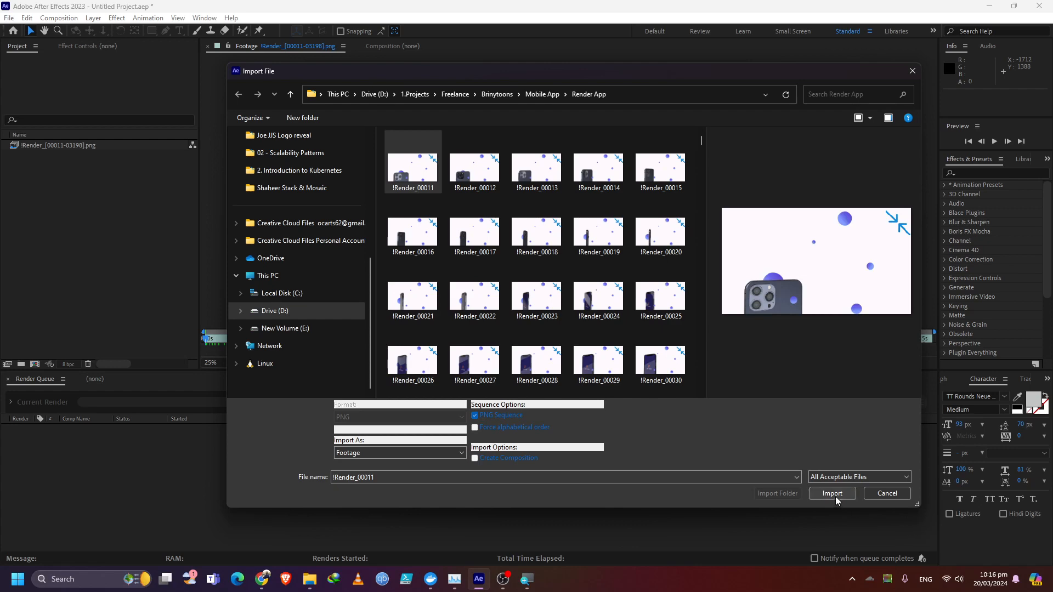
left_click(887, 493)
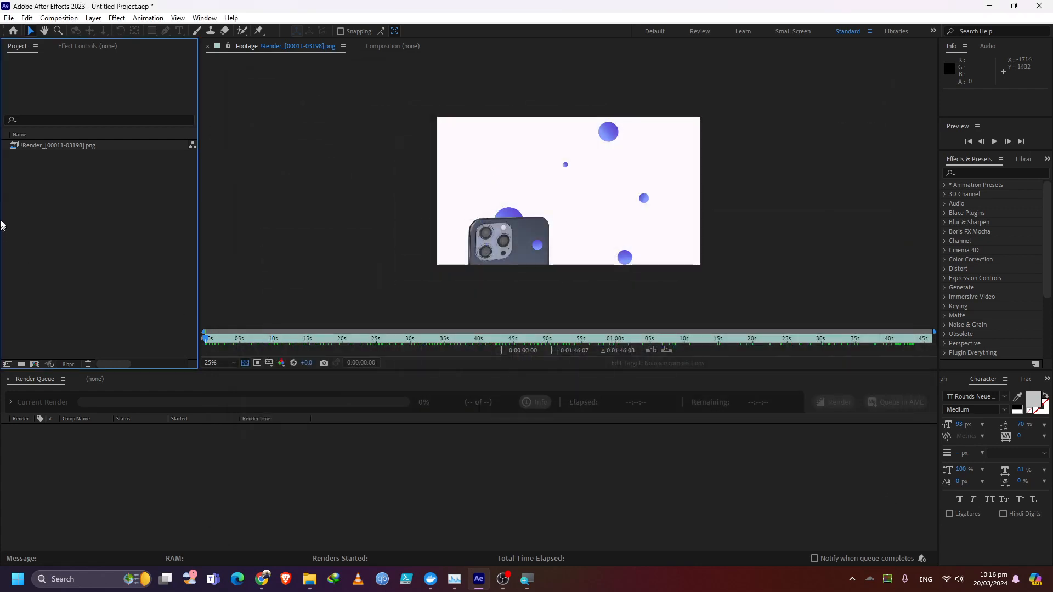
Step: Select the imported render sequence and view its Render App and Mobile App source folders in File Explorer
left_click(48, 148)
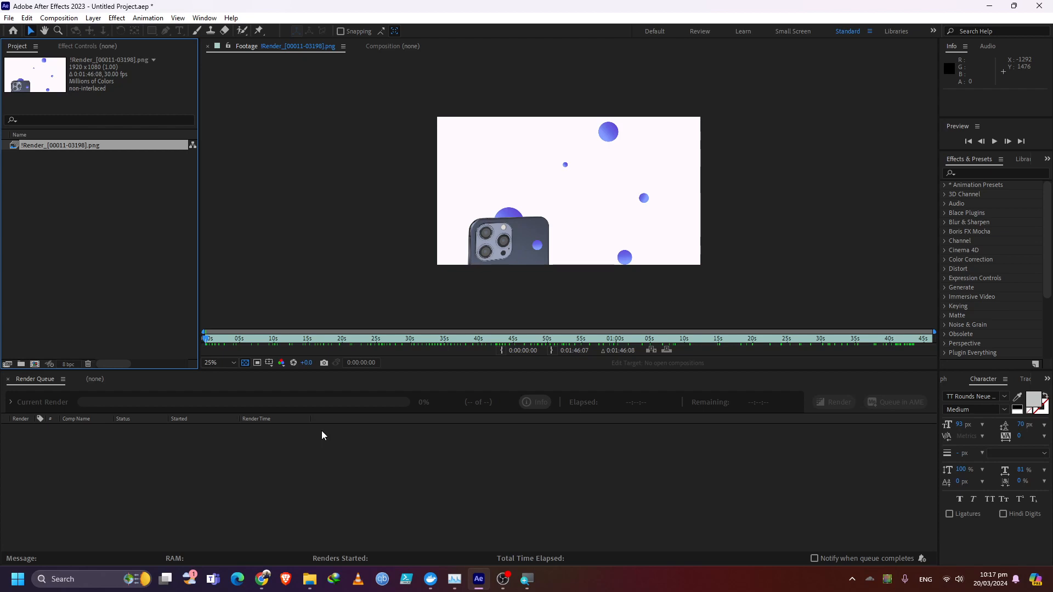
left_click(307, 579)
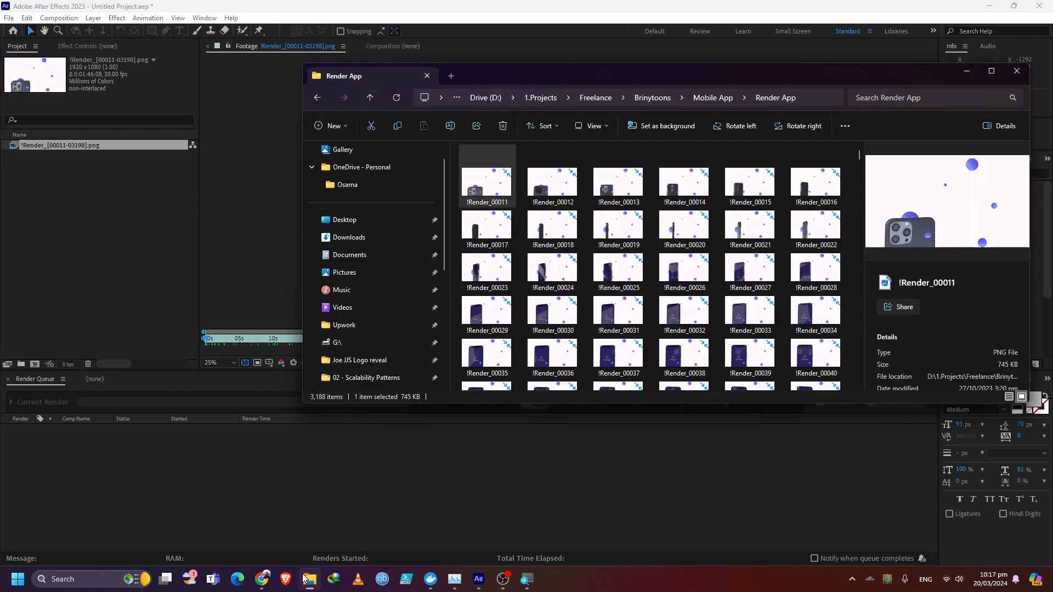
left_click(712, 98)
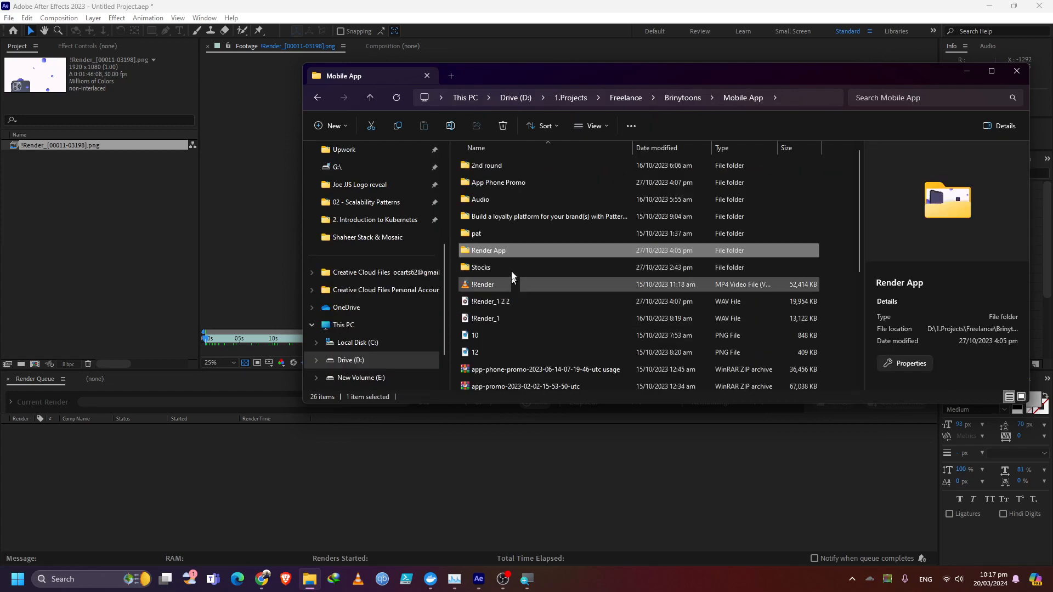
double_click(507, 248)
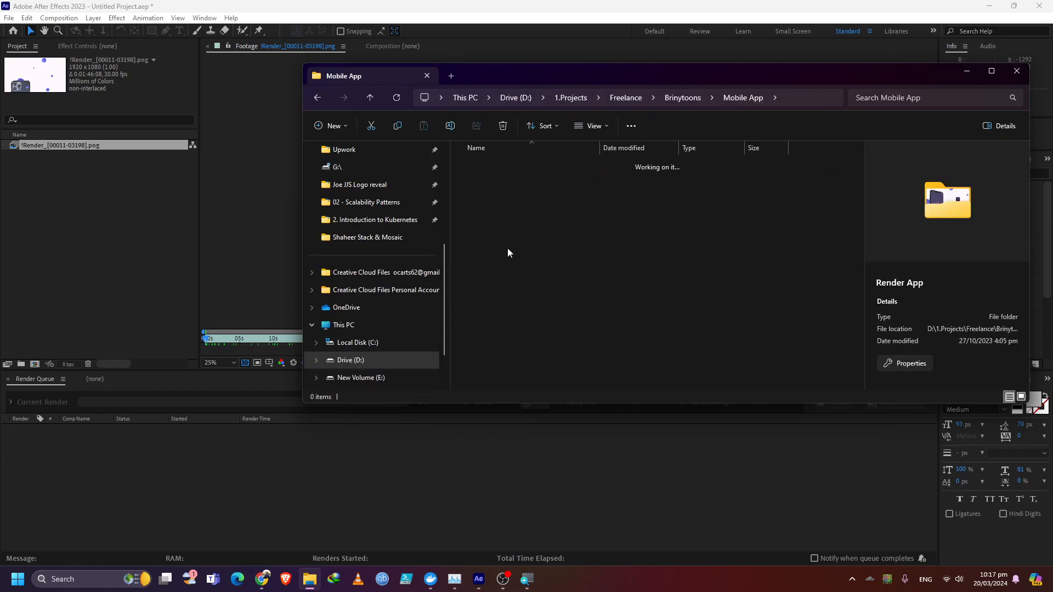
left_click(713, 98)
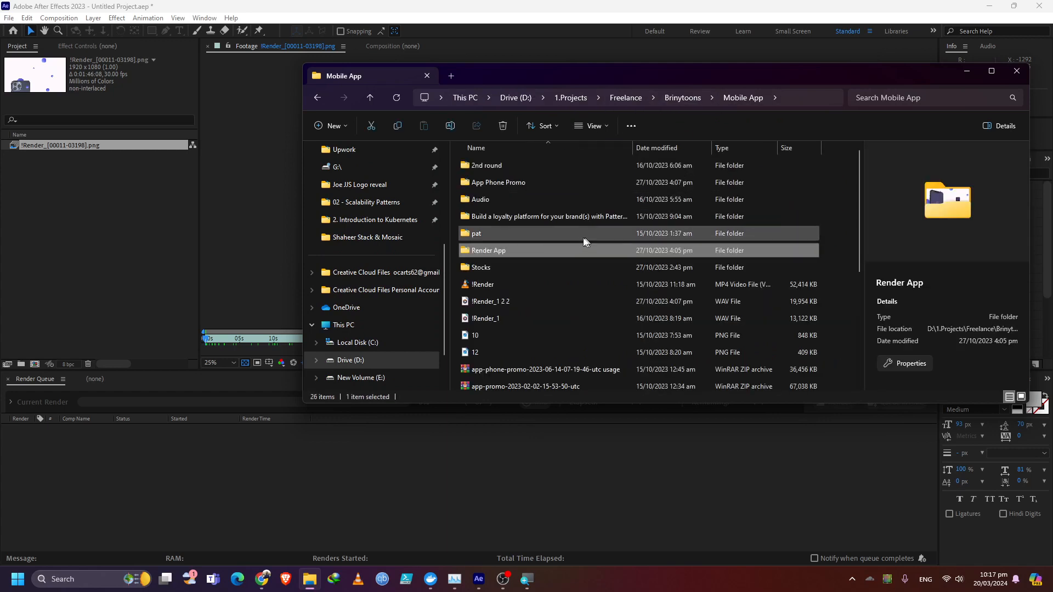
Step: View the numbered images in the "Build a loyalty platform for your brand(s)" folder and return to Mobile App
double_click(558, 217)
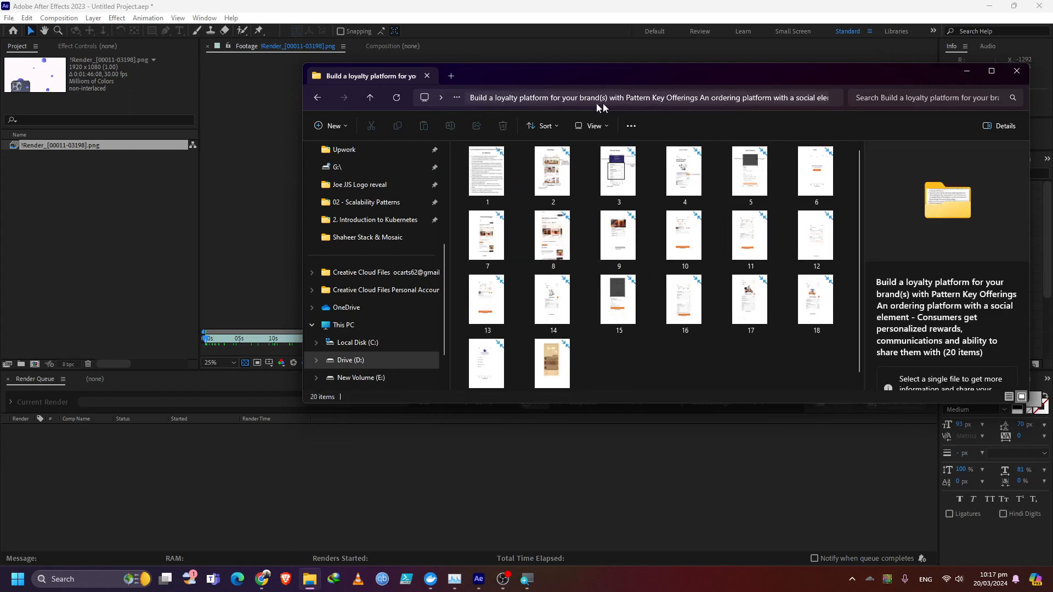
left_click(457, 98)
left_click(460, 118)
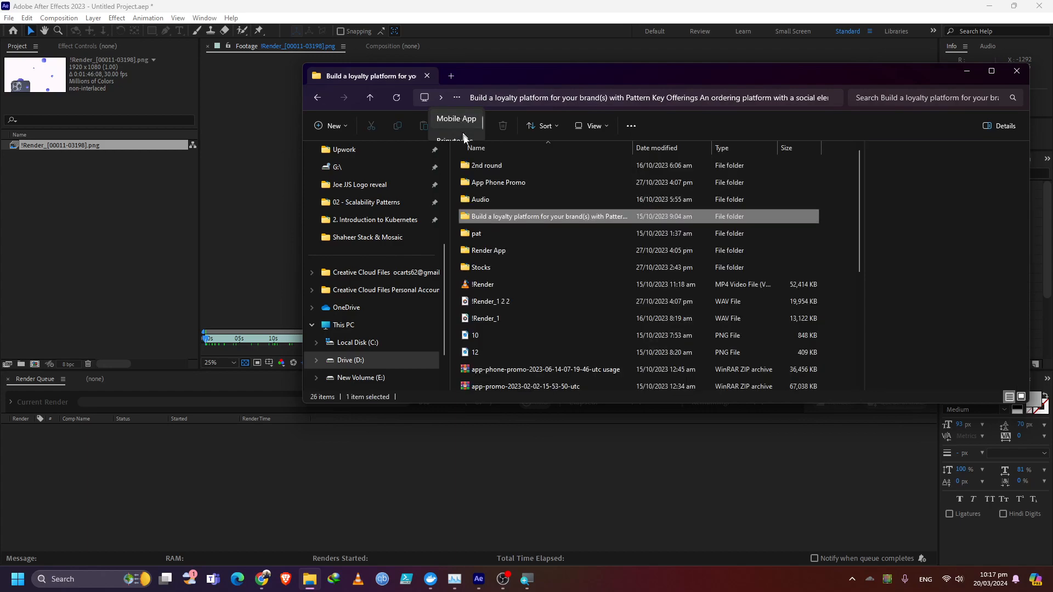
Step: View the frames of the Render App folder in a maximized window and return to After Effects
left_click(505, 232)
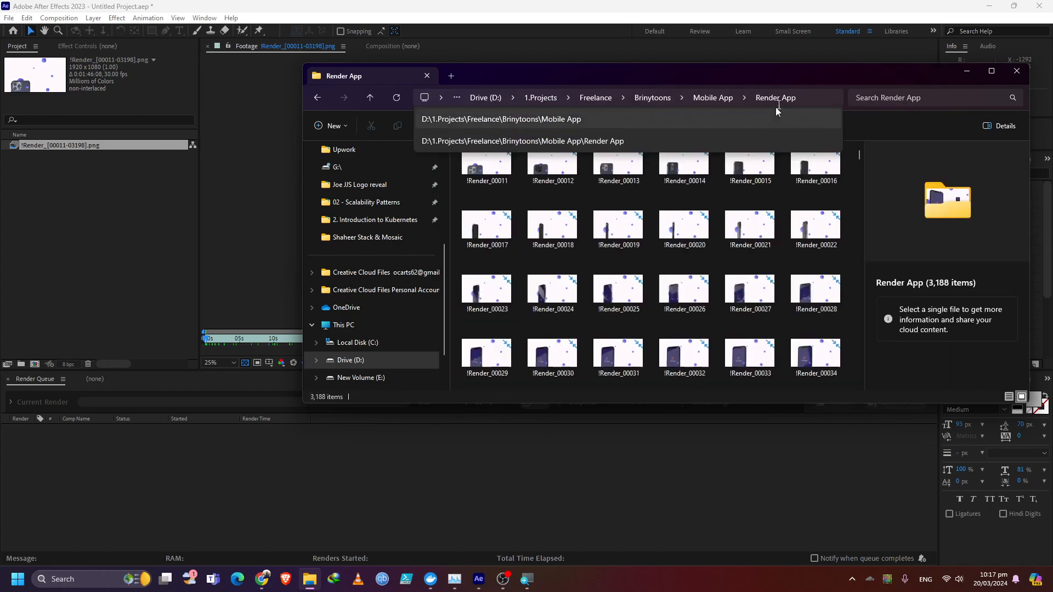
double_click(919, 68)
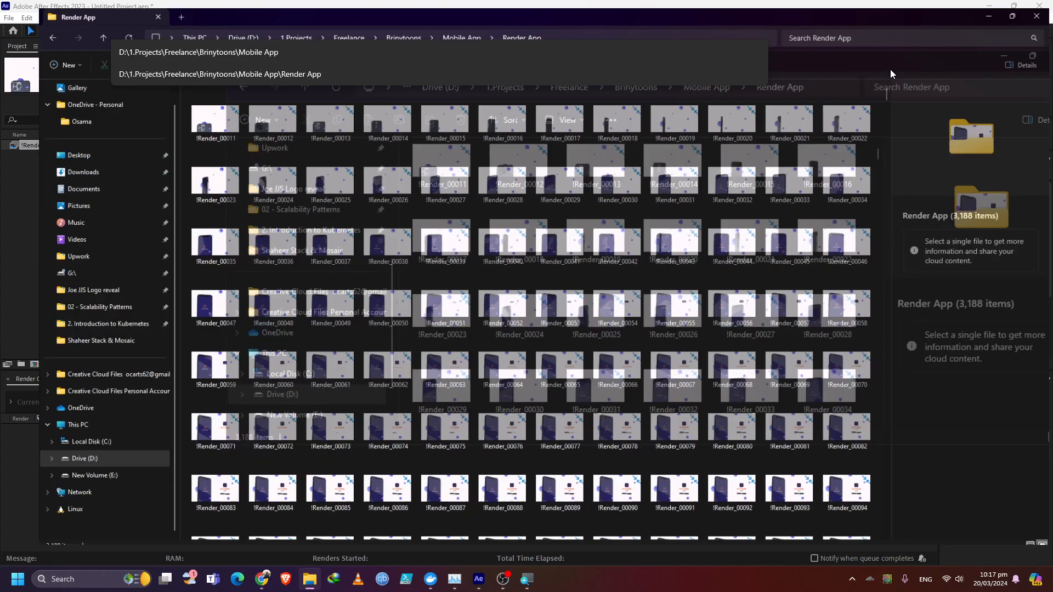
left_click(533, 183)
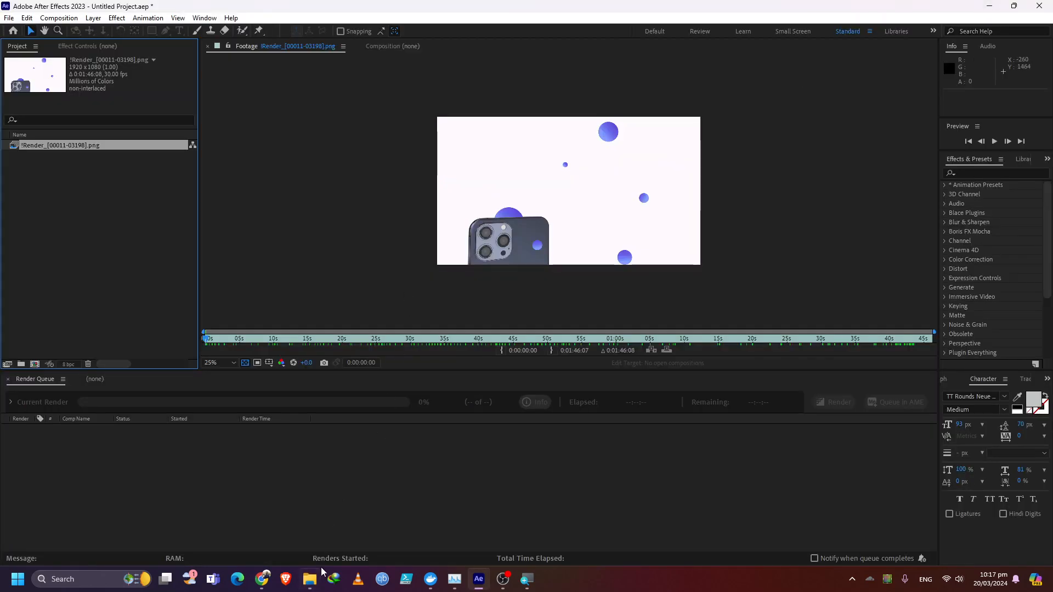
Step: Check the Google Meet presentation in Chrome, minimize that window, and switch back to After Effects
mouse_move(262, 578)
left_click(164, 526)
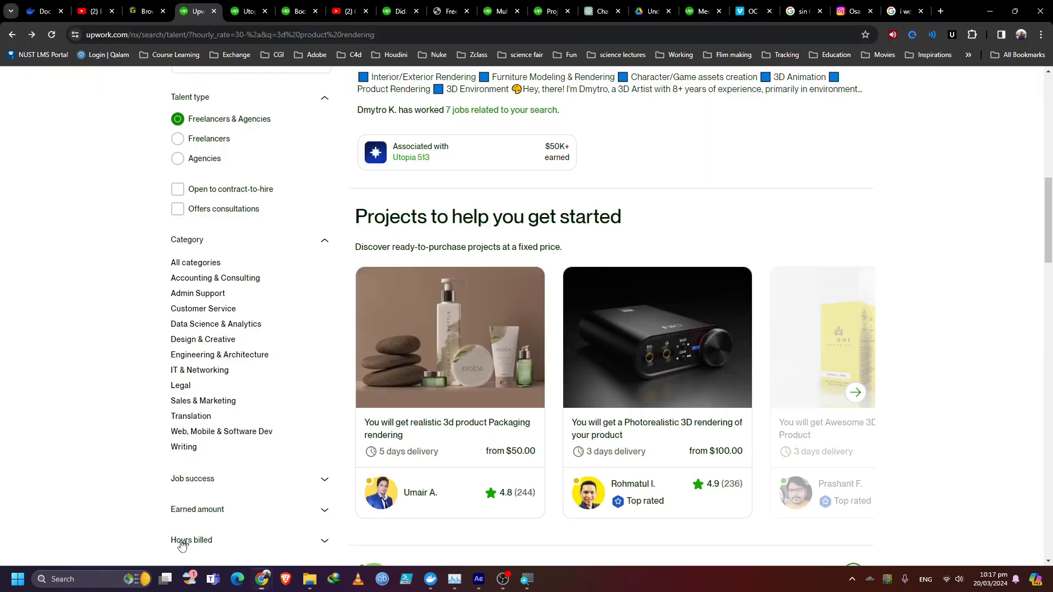
left_click(274, 553)
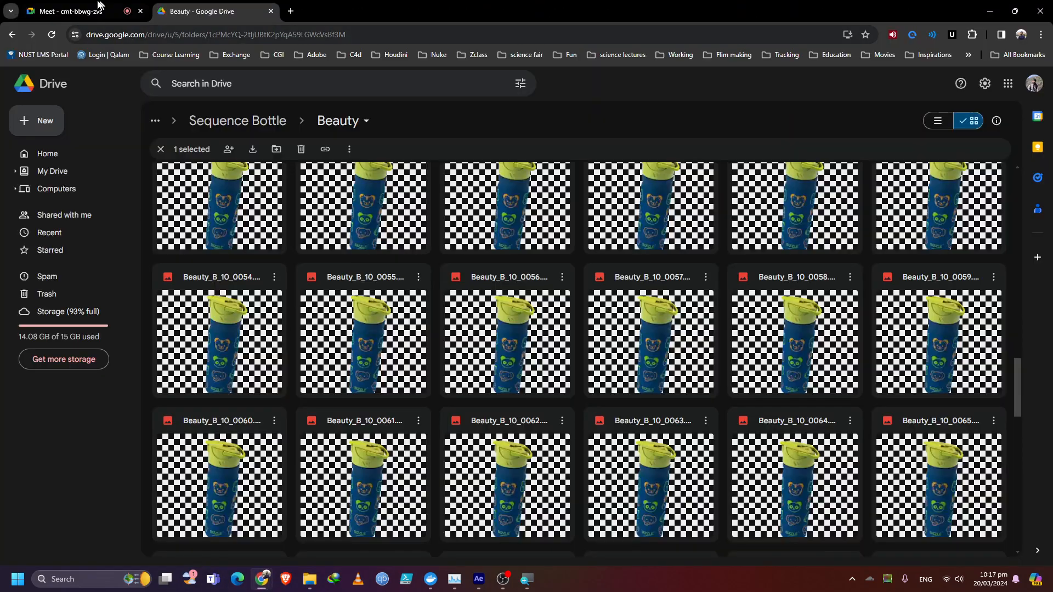
left_click(99, 6)
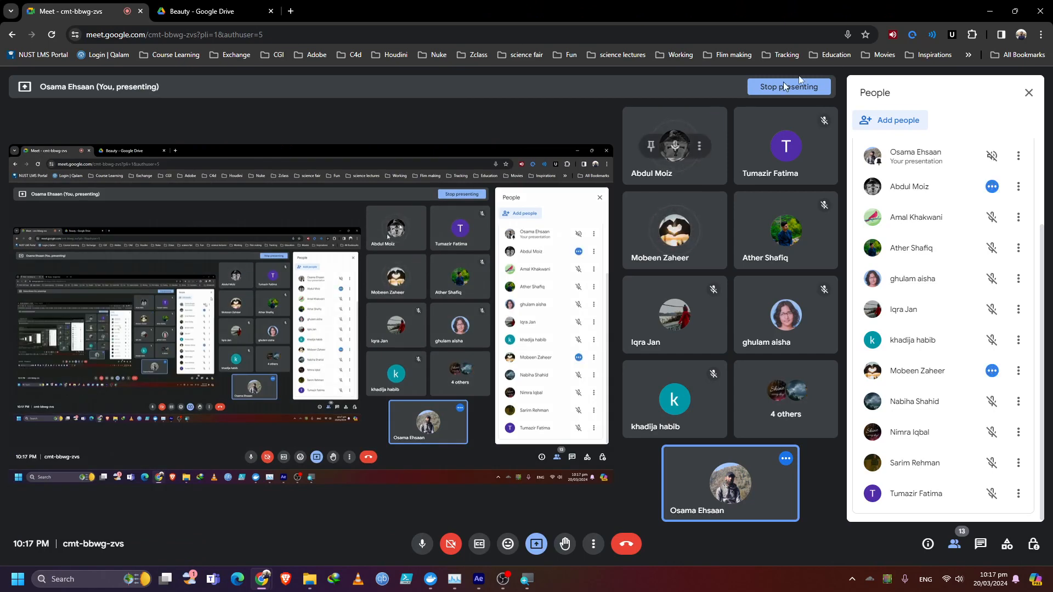
left_click(987, 11)
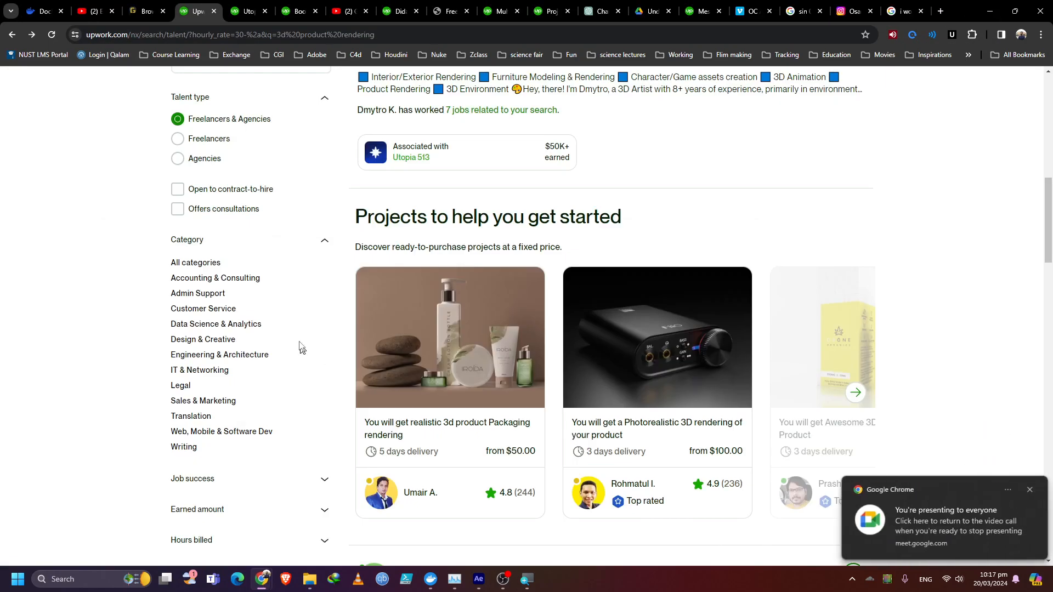
left_click(478, 578)
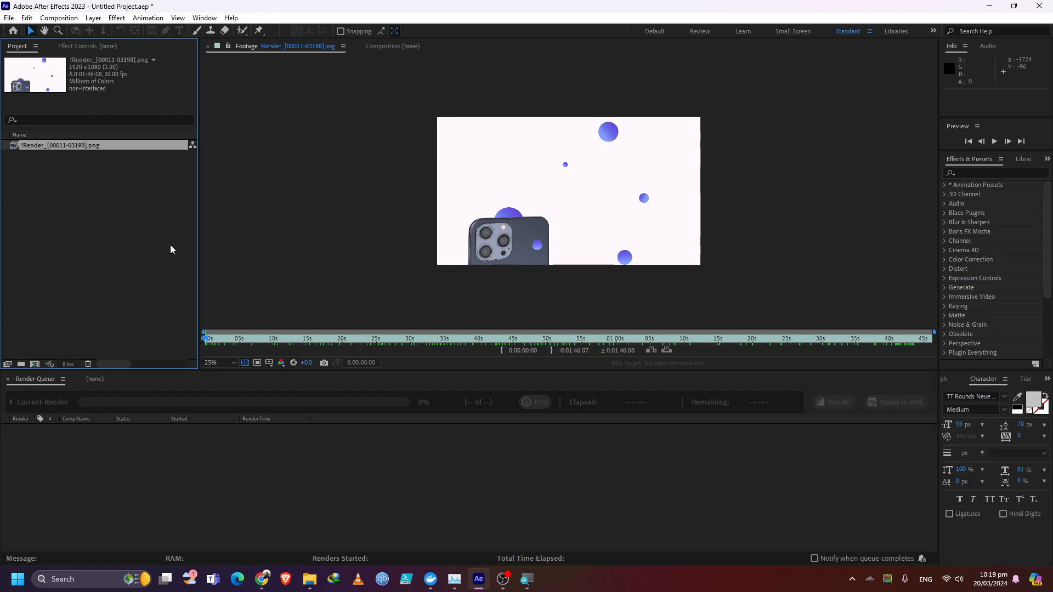
Step: Interpret the imported render sequence with an assumed frame rate of 25 frames per second
right_click(55, 146)
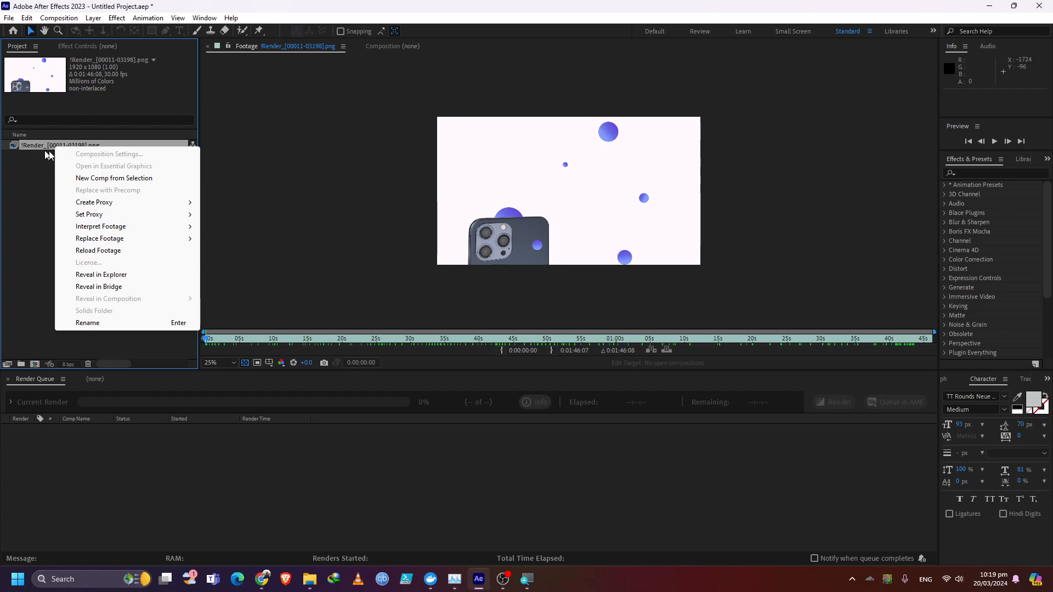
mouse_move(93, 227)
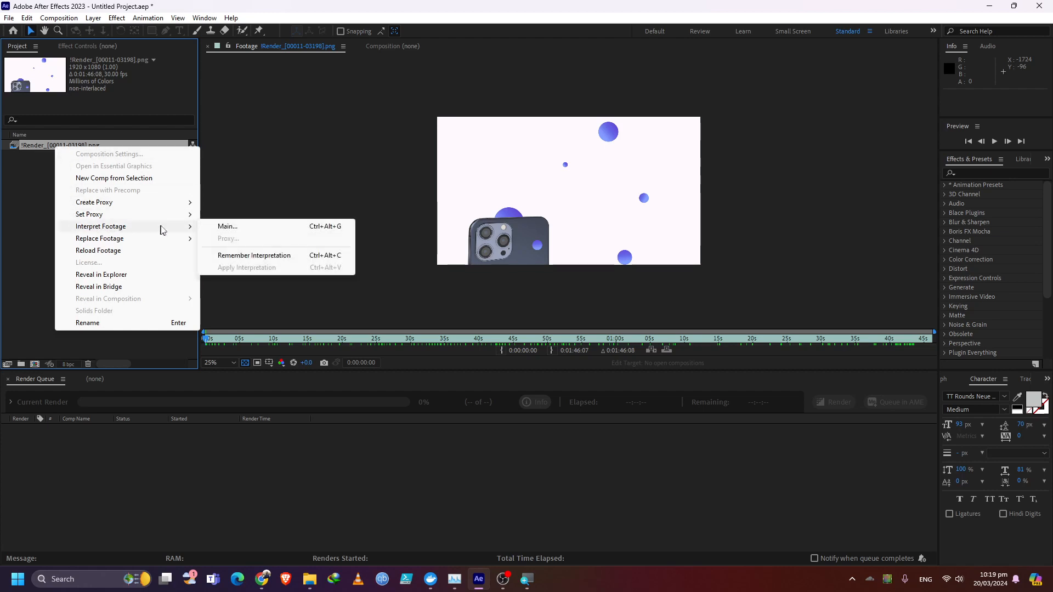
left_click(239, 227)
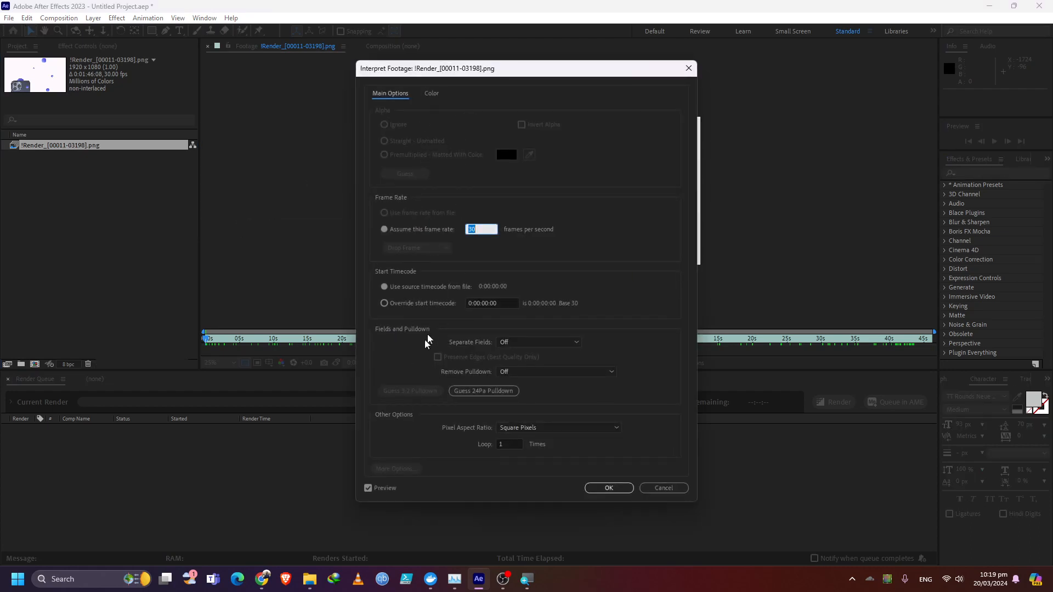
left_click(407, 234)
left_click_drag(477, 228, 463, 227)
type("25")
left_click(612, 487)
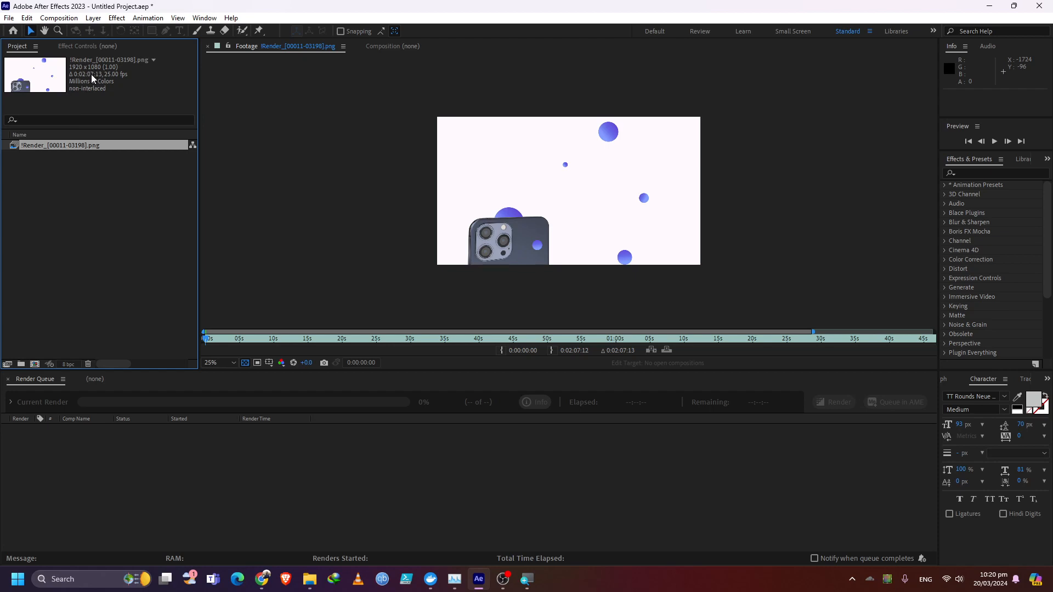
Step: Extend the footage time navigator to the full duration and scrub the render sequence to about 20 seconds
left_click_drag(812, 331, 934, 331)
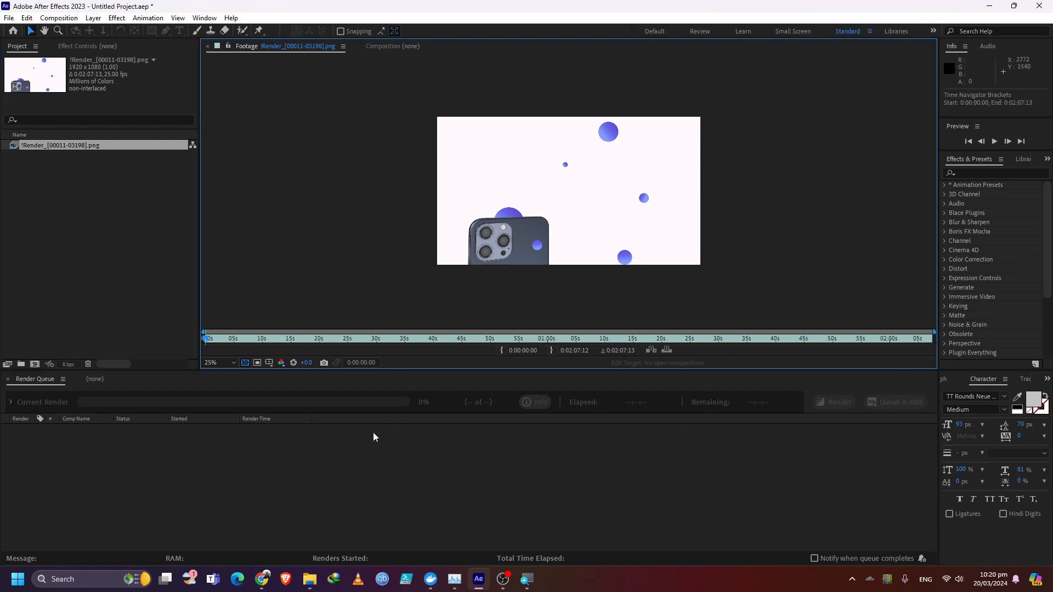
left_click(87, 211)
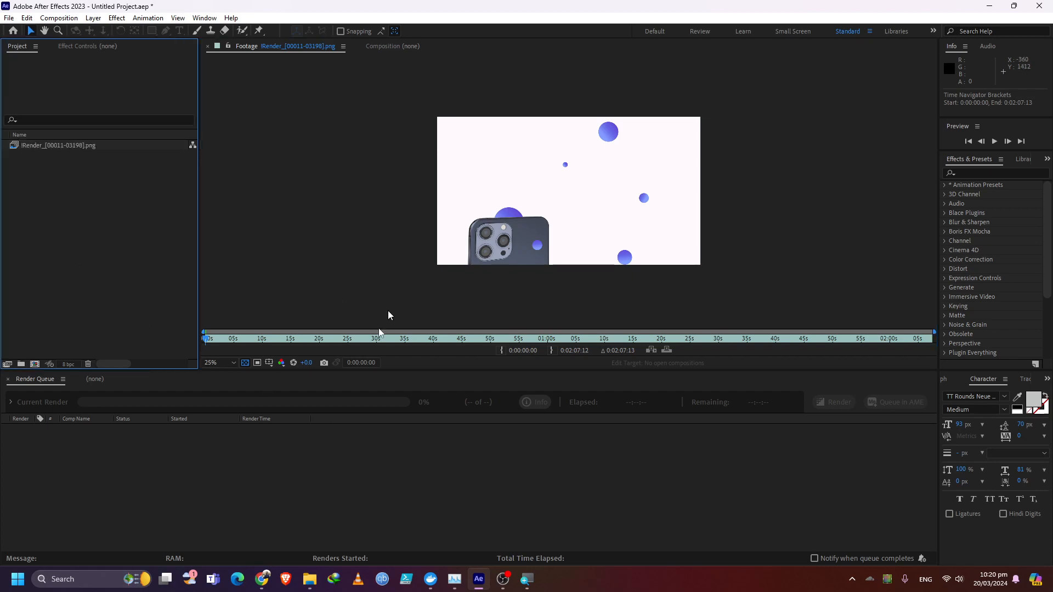
left_click(31, 147)
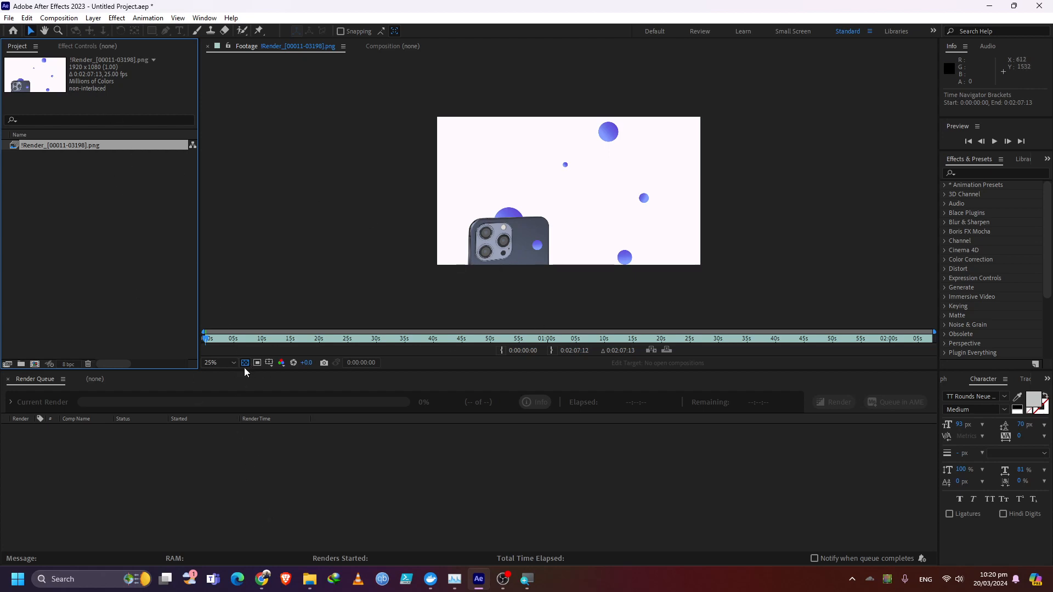
left_click_drag(213, 341, 322, 324)
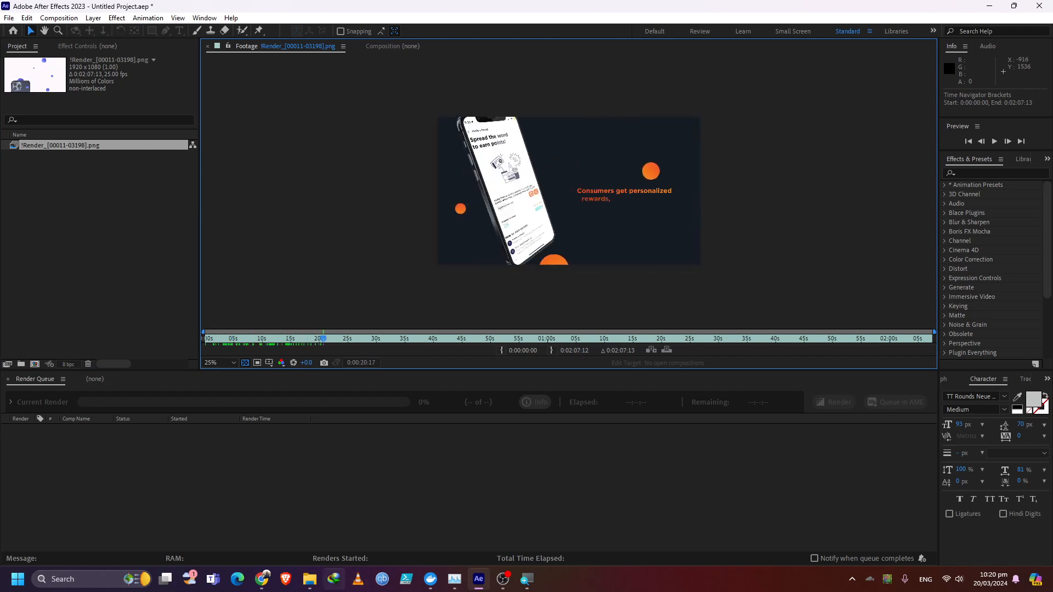
Step: In File Explorer's Render App folder, select frames !Render_00011 to 00040, narrow the selection to end at 00035, and return to After Effects
mouse_move(321, 587)
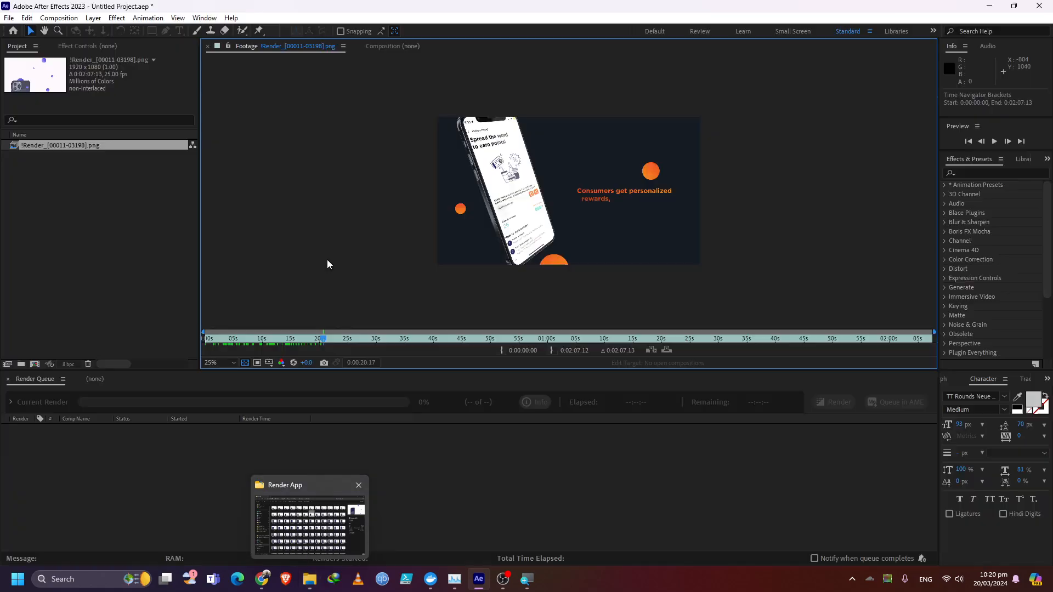
left_click(310, 579)
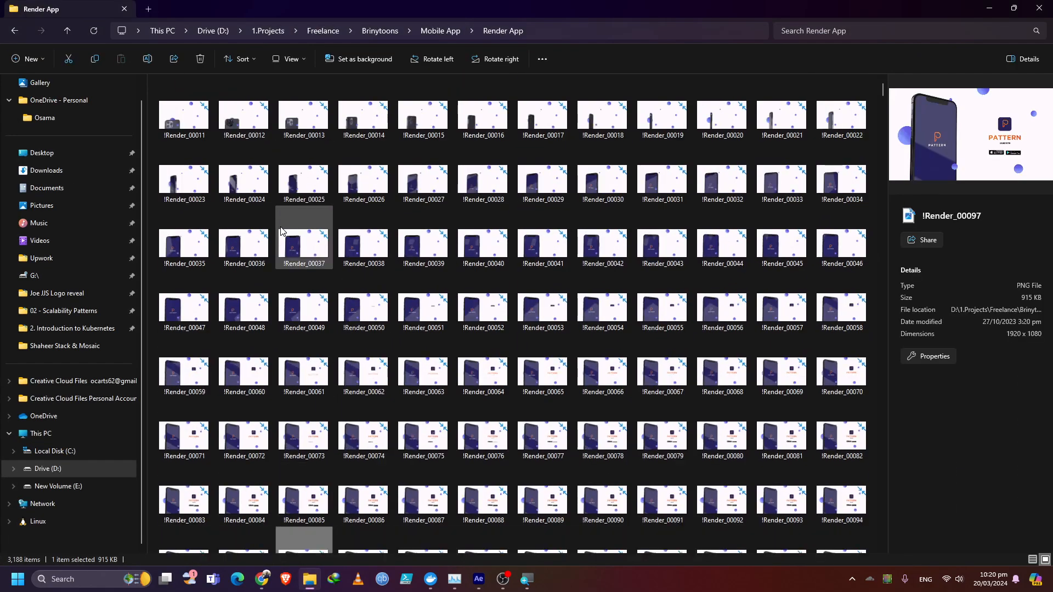
left_click(183, 130)
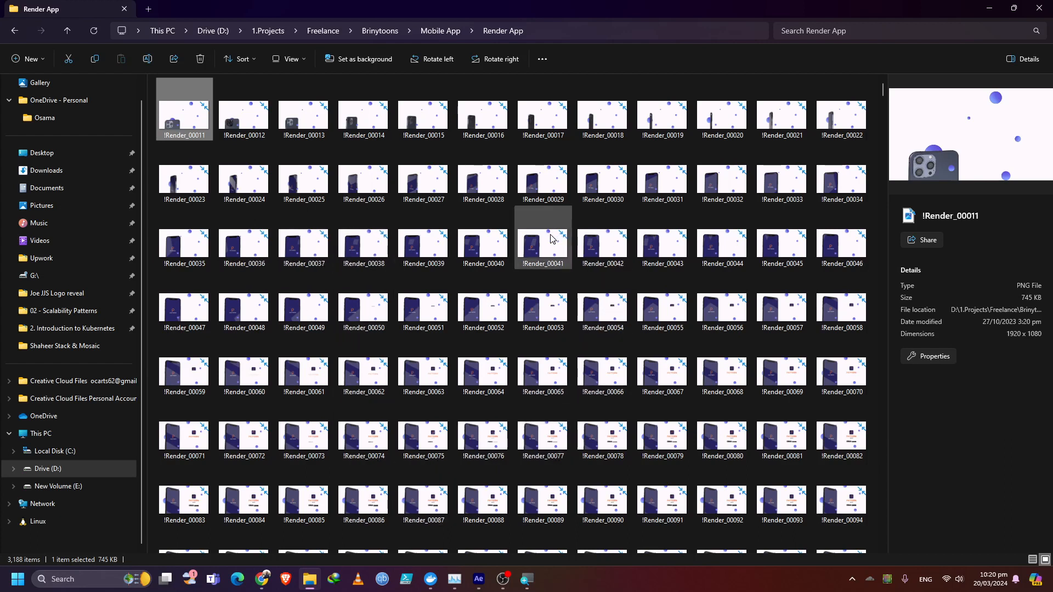
left_click(482, 241, "shift")
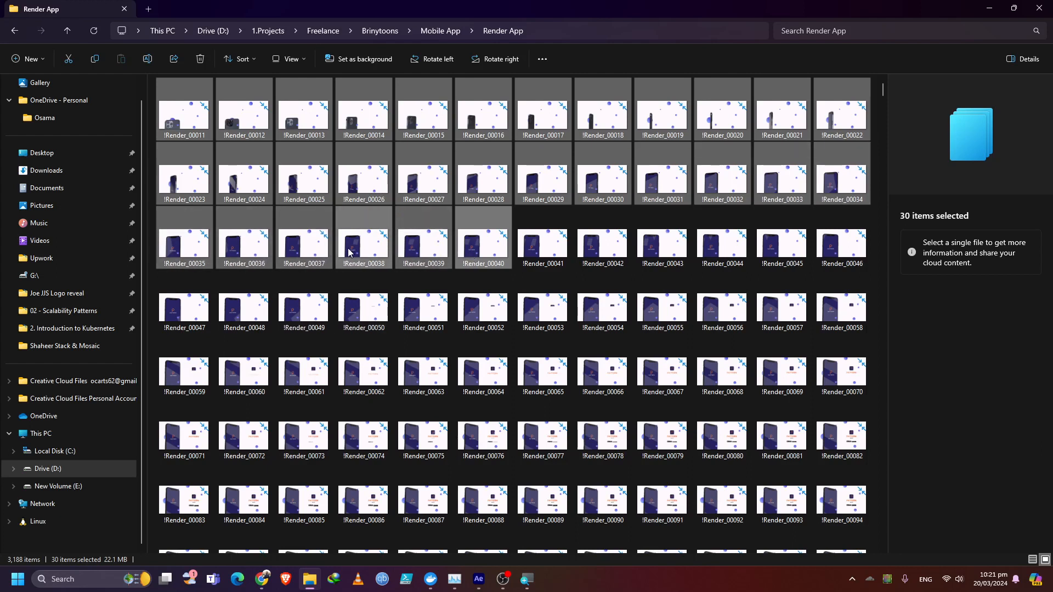
left_click(414, 254, "shift")
left_click(199, 255, "shift")
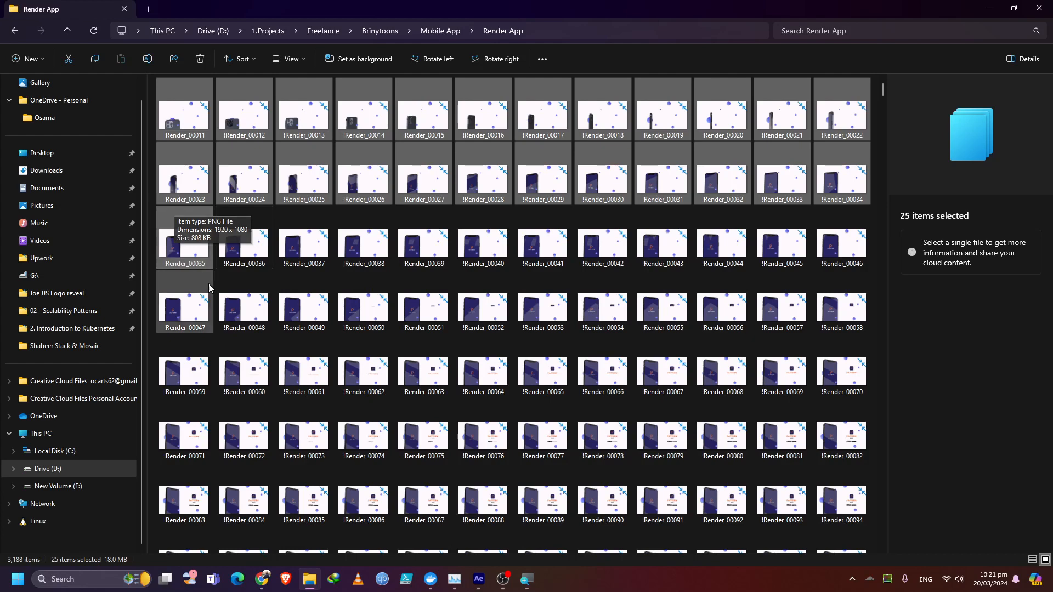
left_click(477, 580)
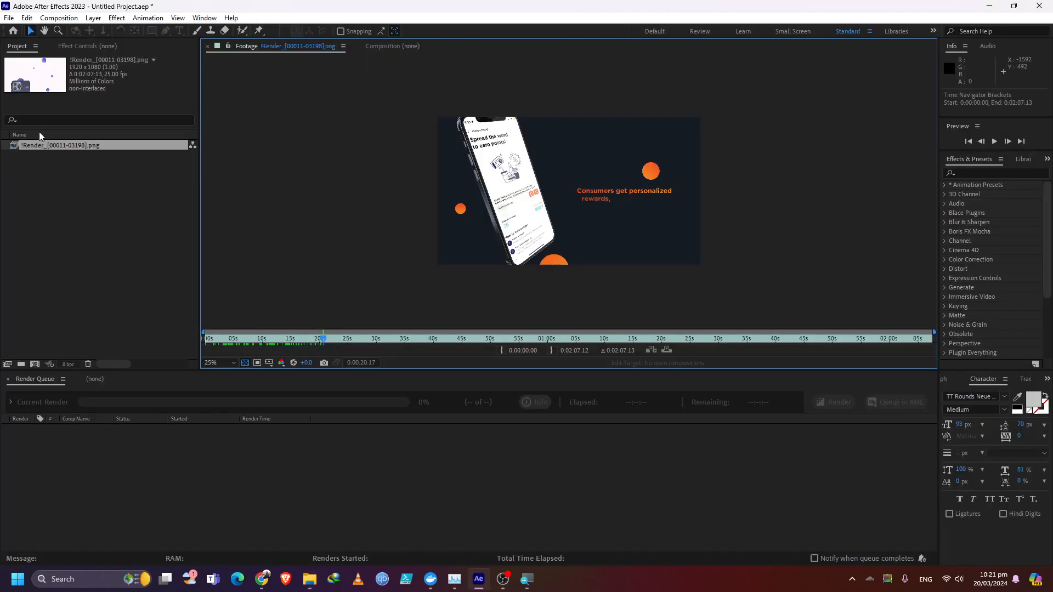
right_click(46, 149)
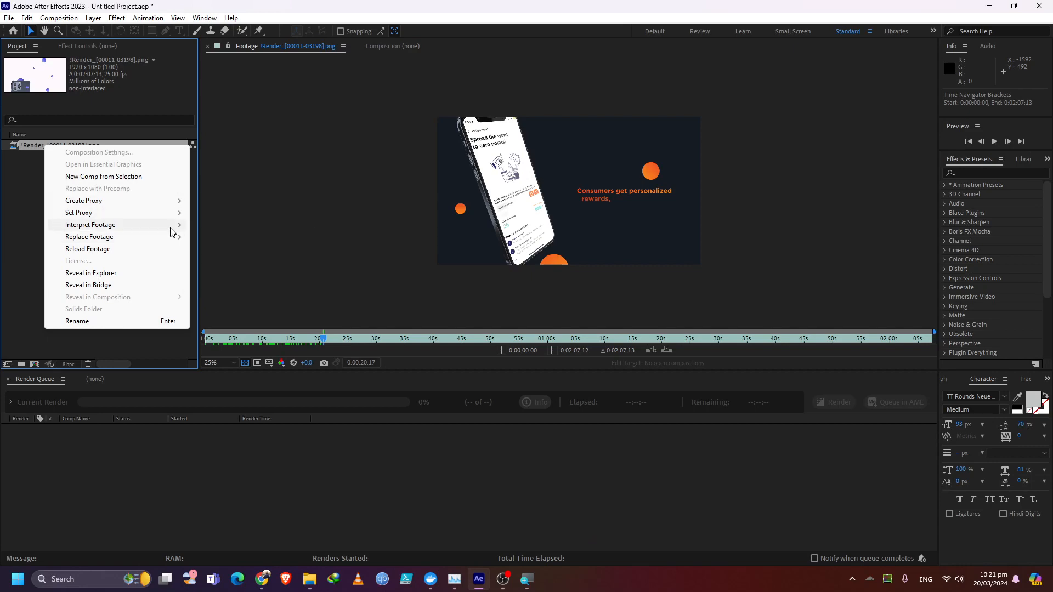
mouse_move(168, 240)
left_click(214, 237)
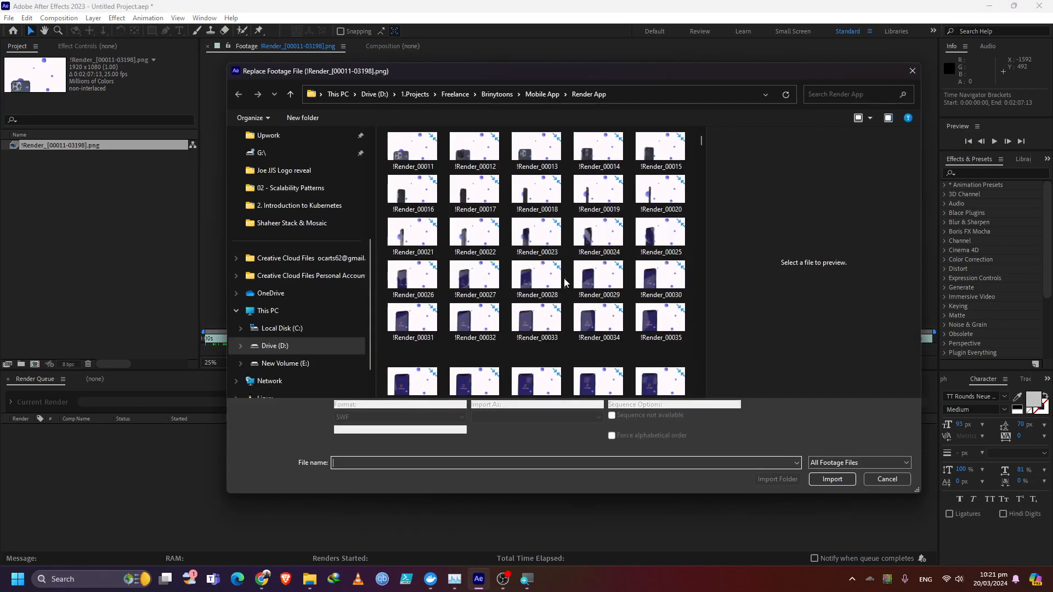
left_click(883, 479)
Step: Interpret the render sequence footage with an assumed frame rate of 60 frames per second
right_click(35, 143)
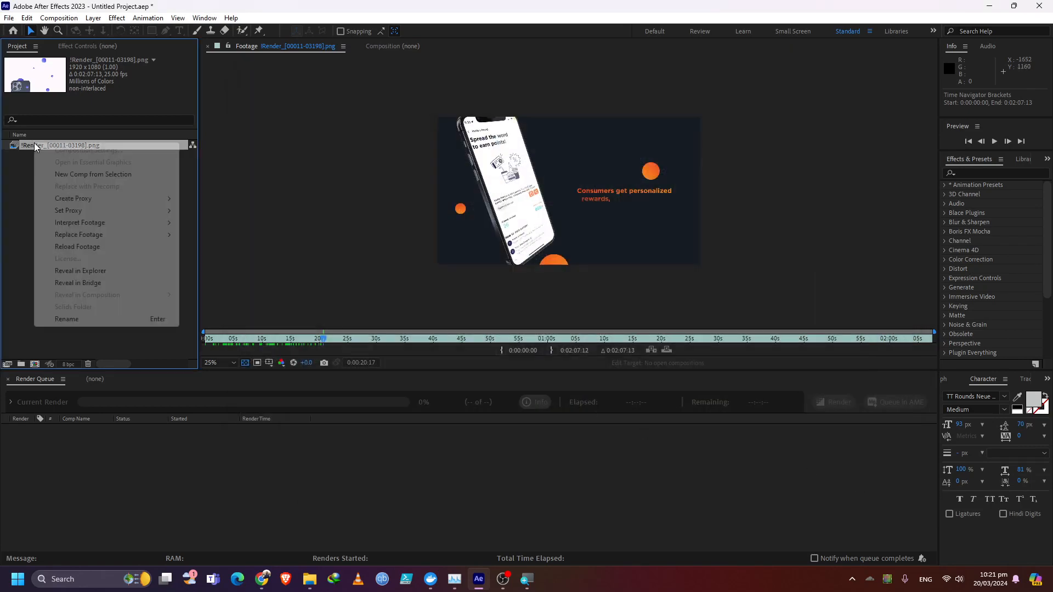
mouse_move(68, 222)
left_click(207, 222)
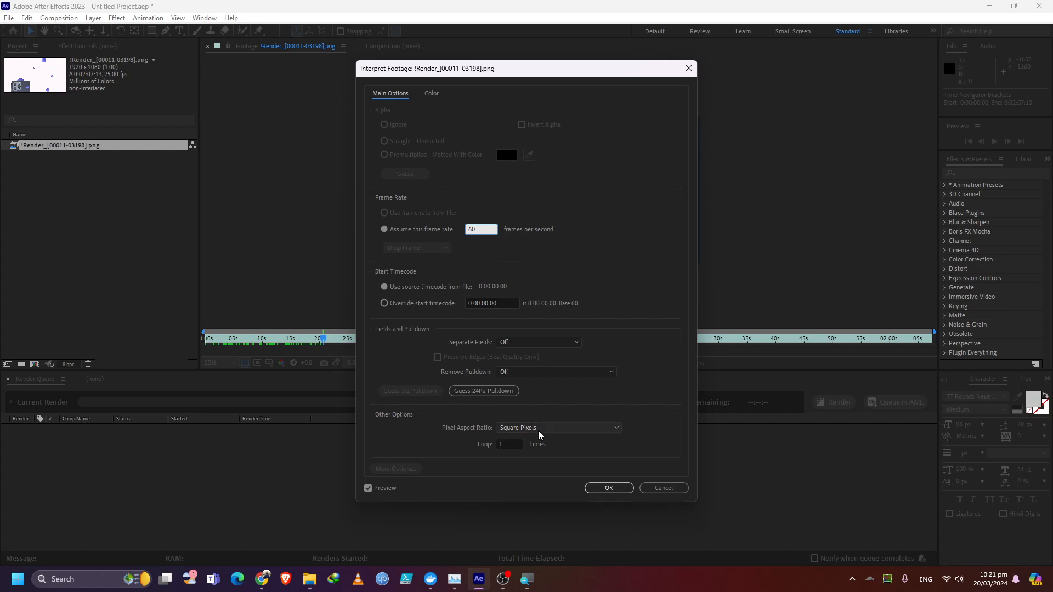
left_click(607, 486)
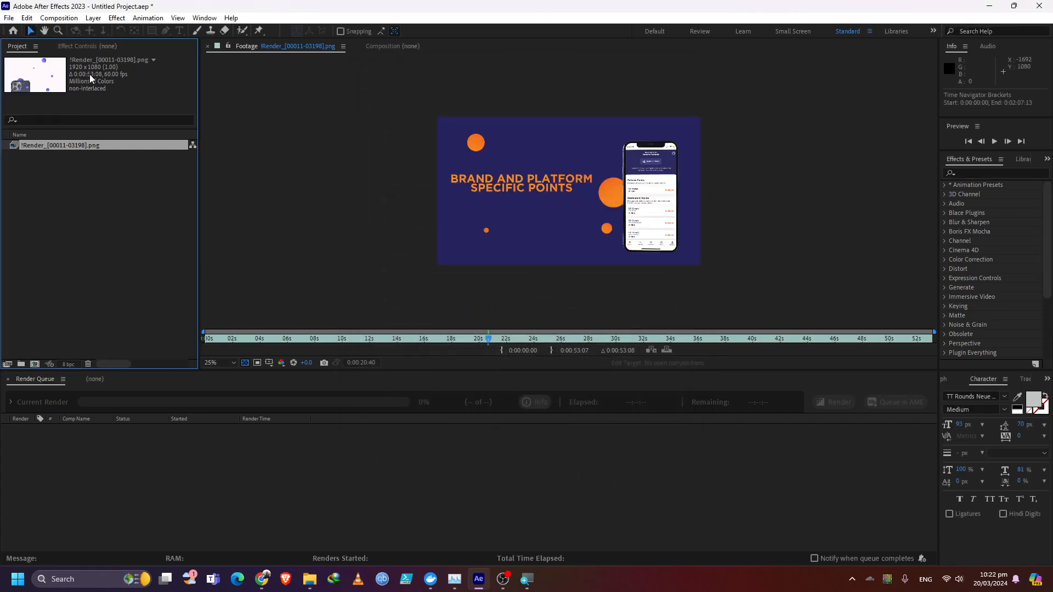
Step: Play the render sequence from its first frame twice, rewinding between previews, and deselect the footage
left_click_drag(210, 337, 9, 248)
left_click(45, 168)
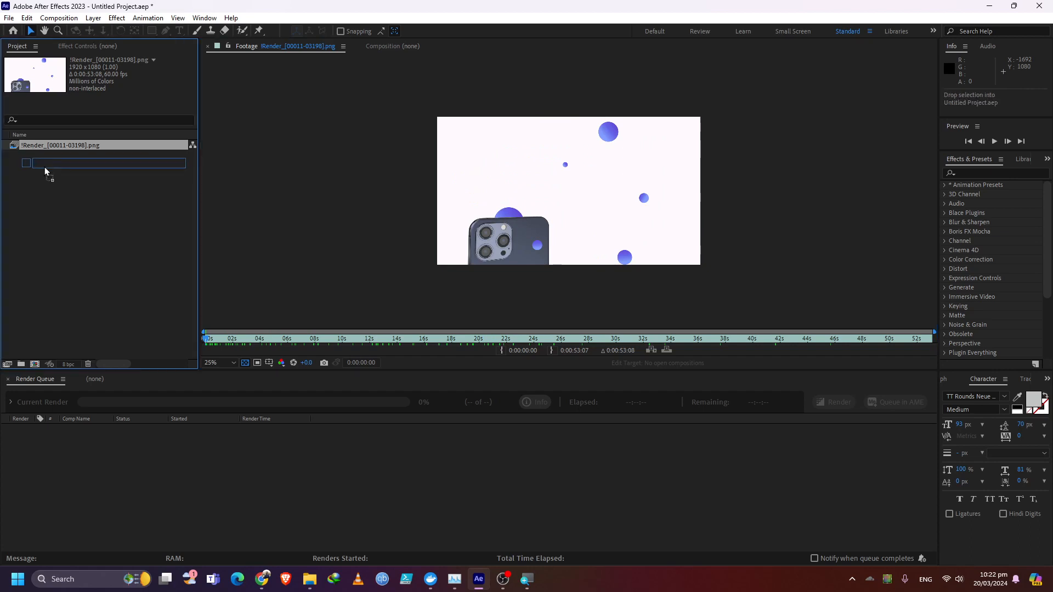
left_click(994, 141)
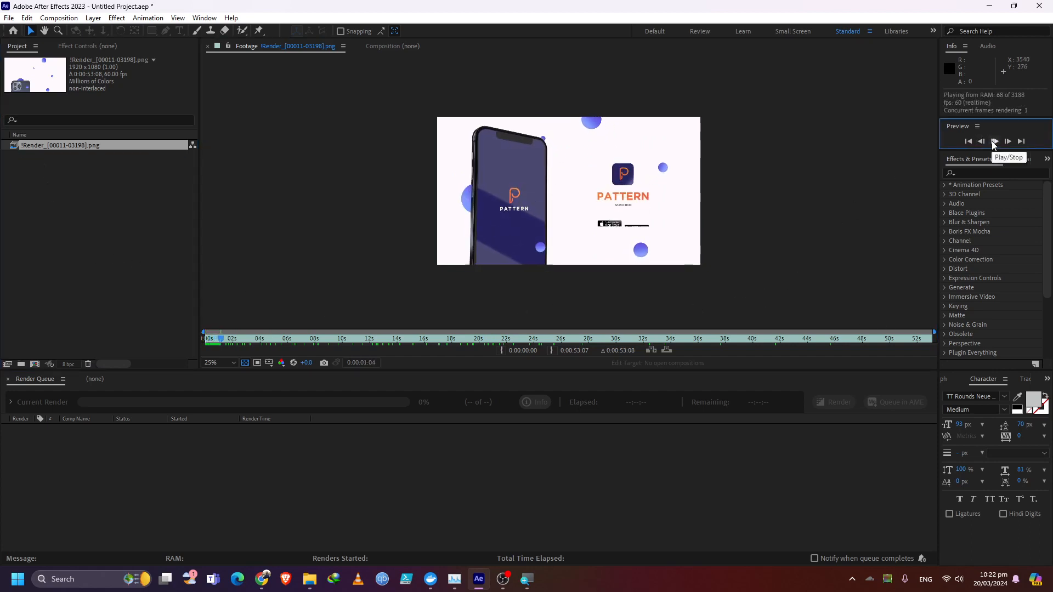
left_click(994, 142)
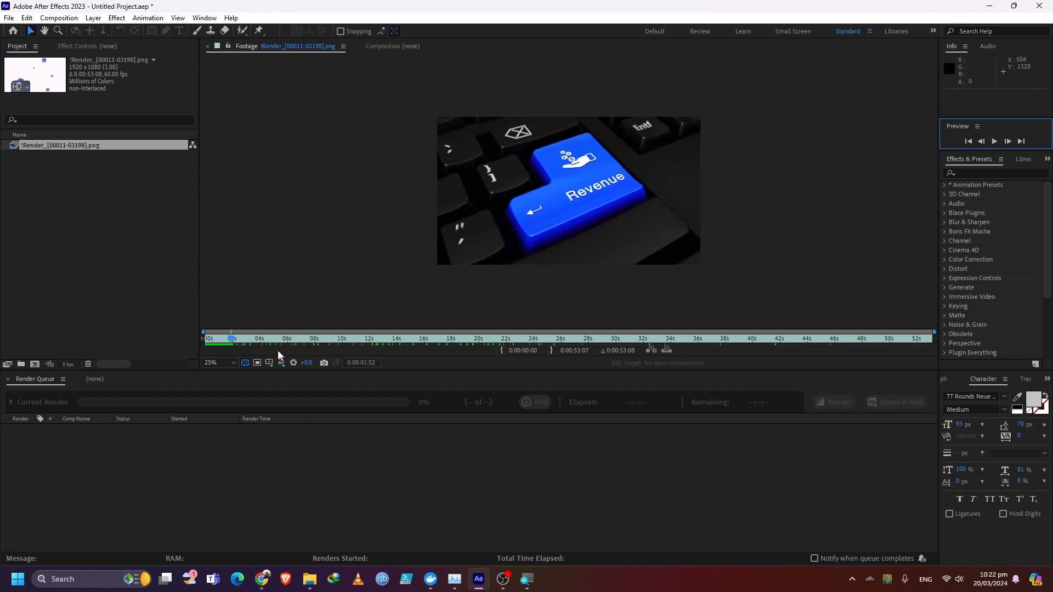
left_click_drag(234, 347, 164, 347)
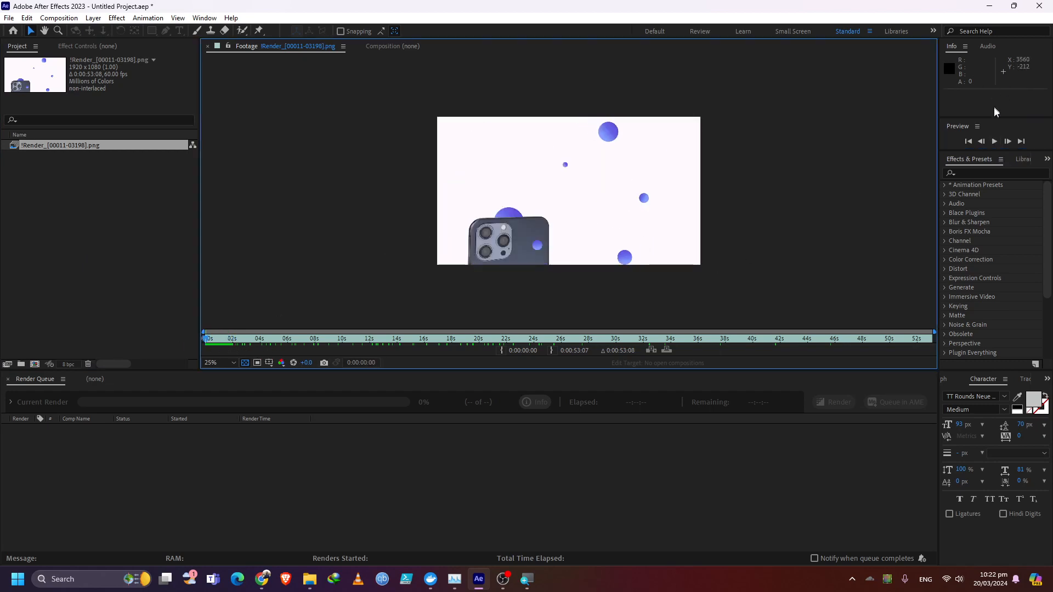
left_click(994, 141)
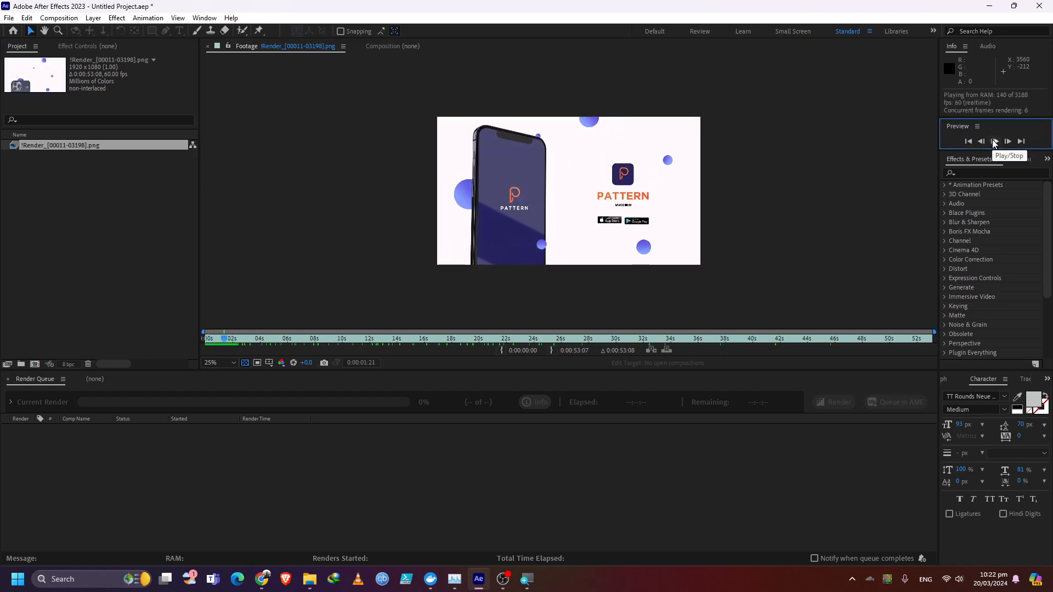
left_click(994, 142)
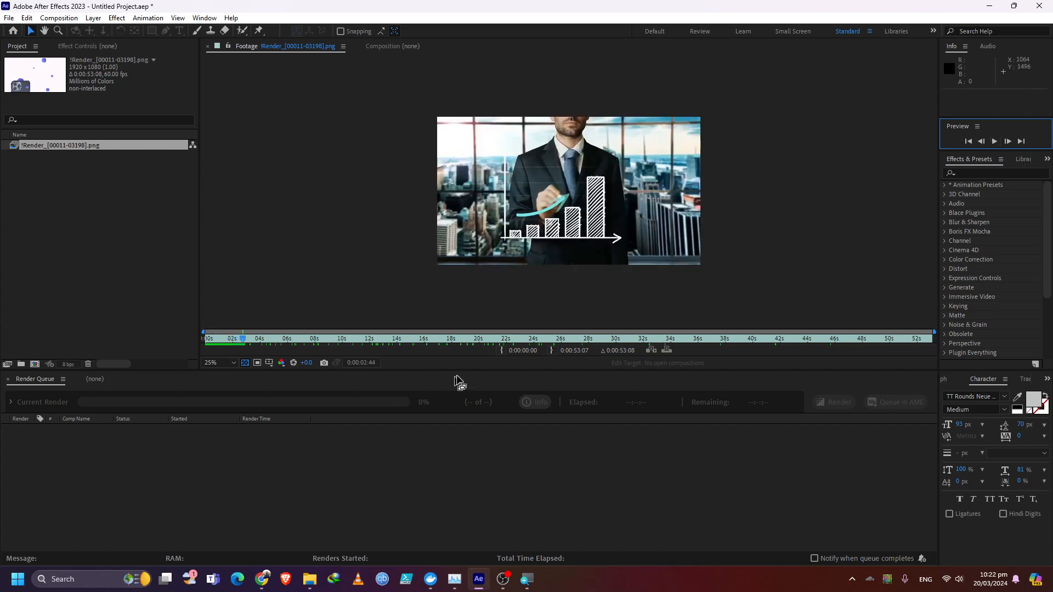
left_click(92, 306)
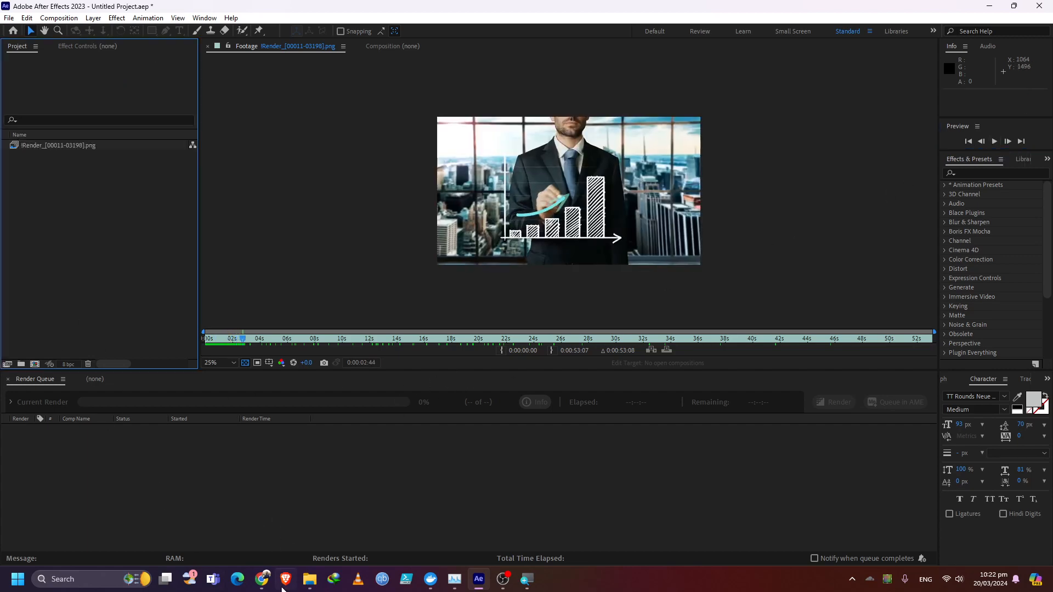
Step: In File Explorer, go to D:\1.Projects\3.After Effects Class\Week 1 and enlarge the file thumbnails
left_click(310, 579)
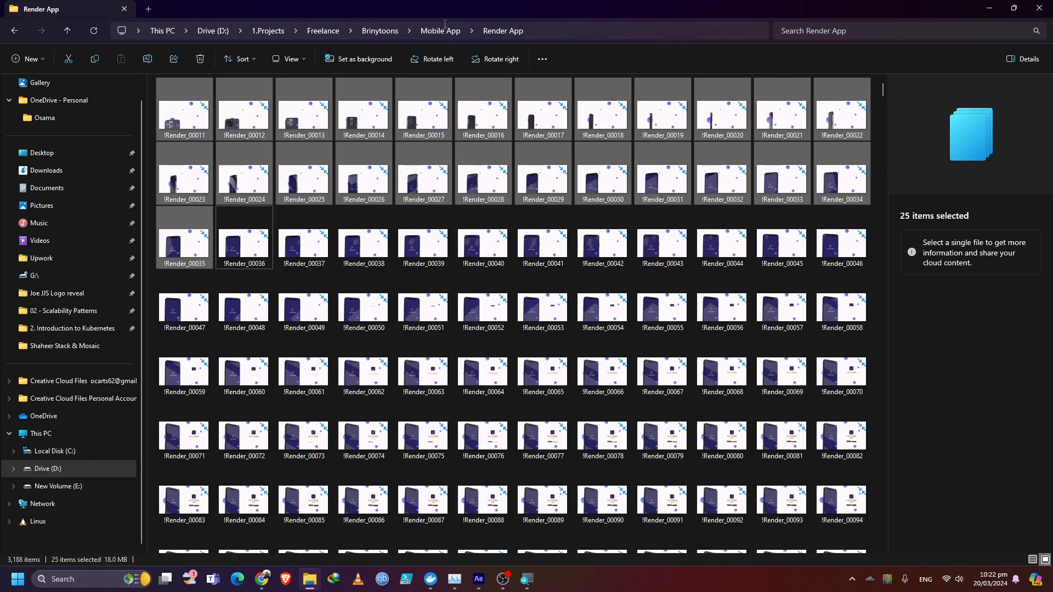
left_click(445, 30)
key("Escape")
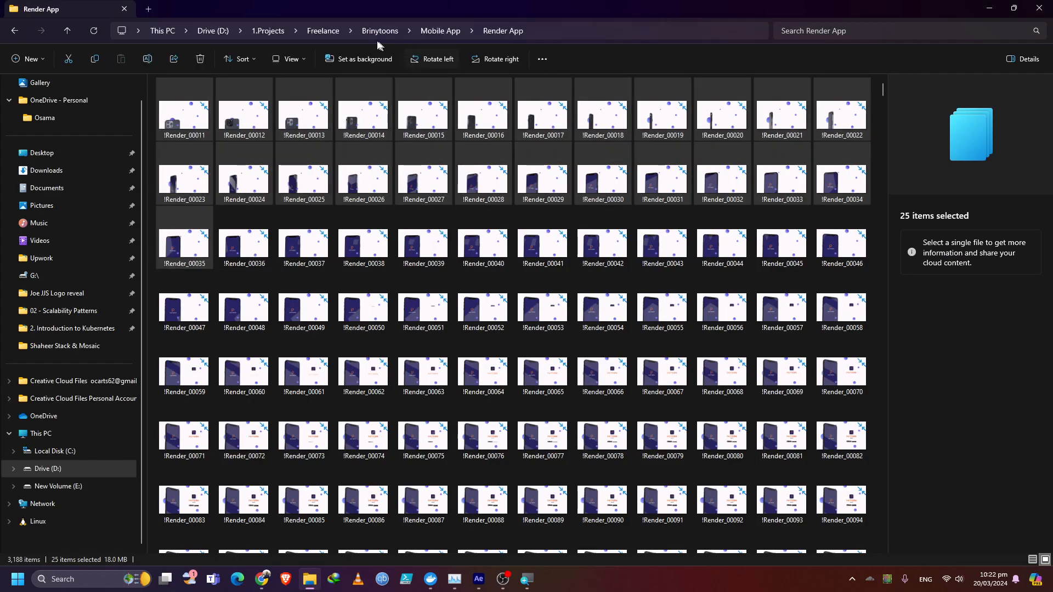
left_click(439, 30)
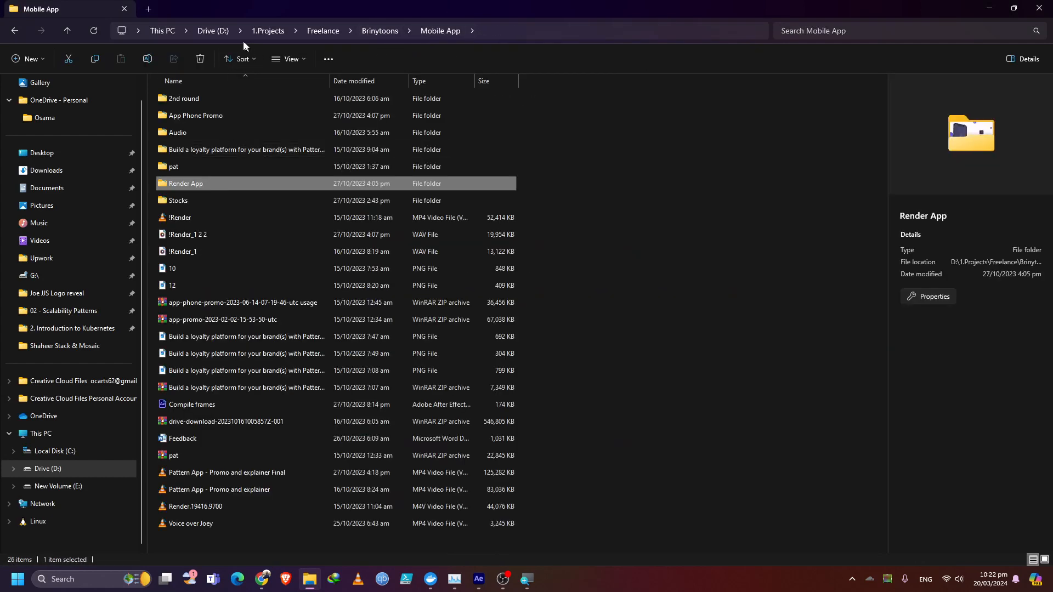
left_click(258, 31)
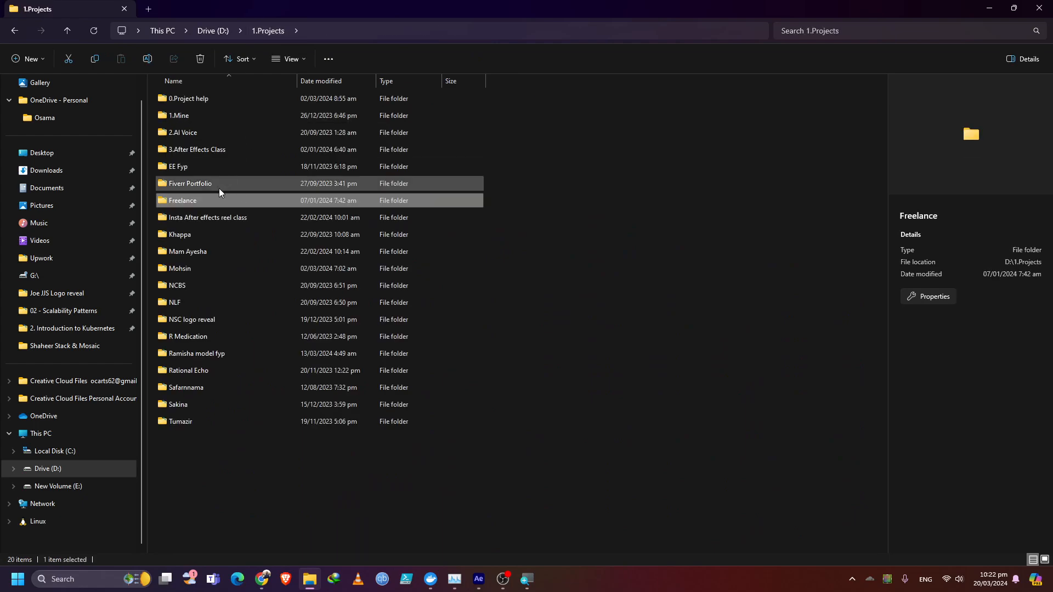
left_click(215, 32)
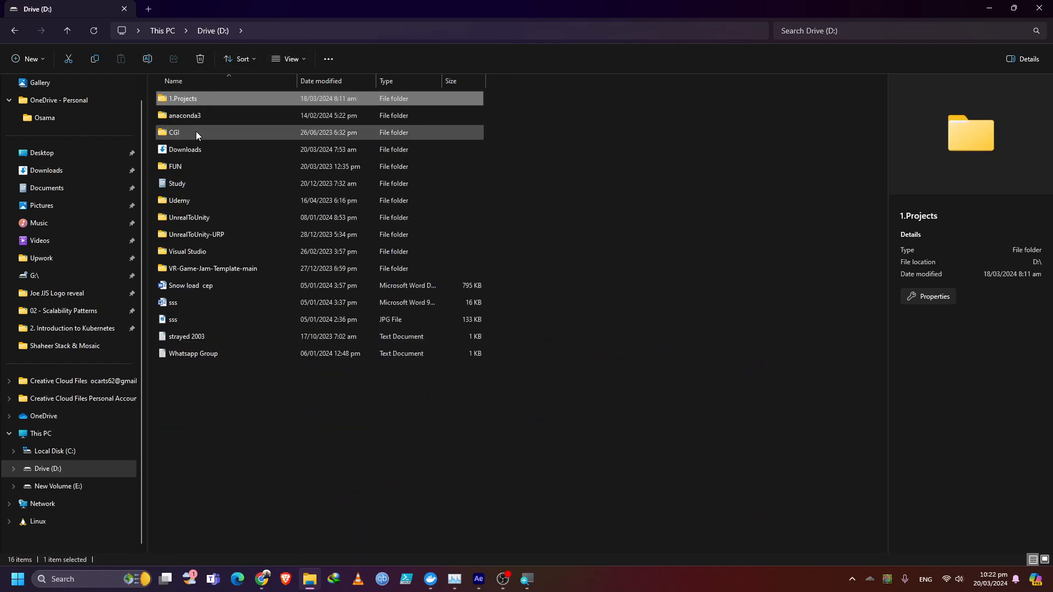
double_click(196, 100)
double_click(196, 151)
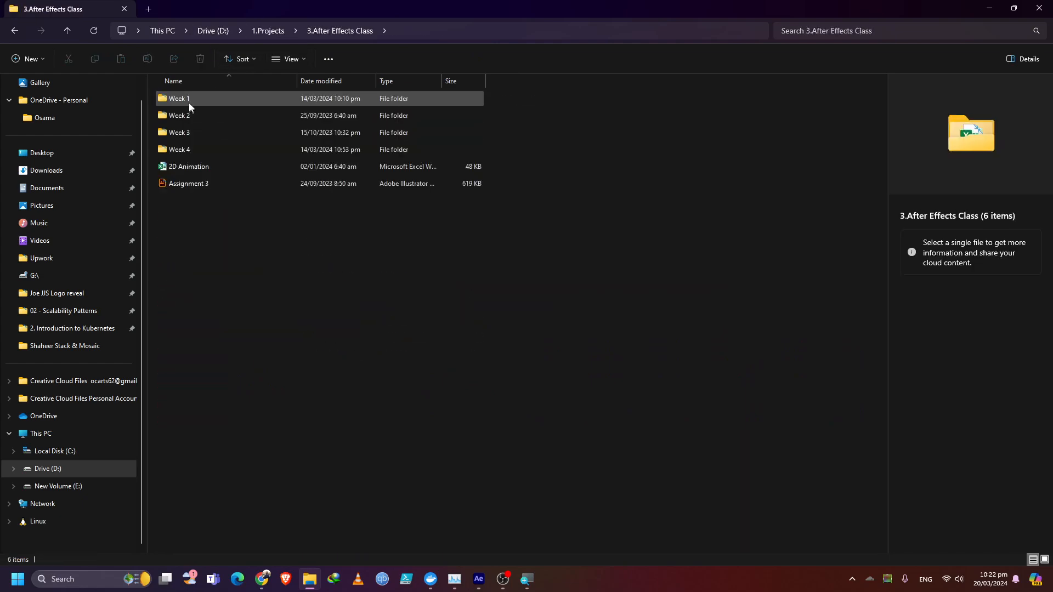
double_click(188, 103)
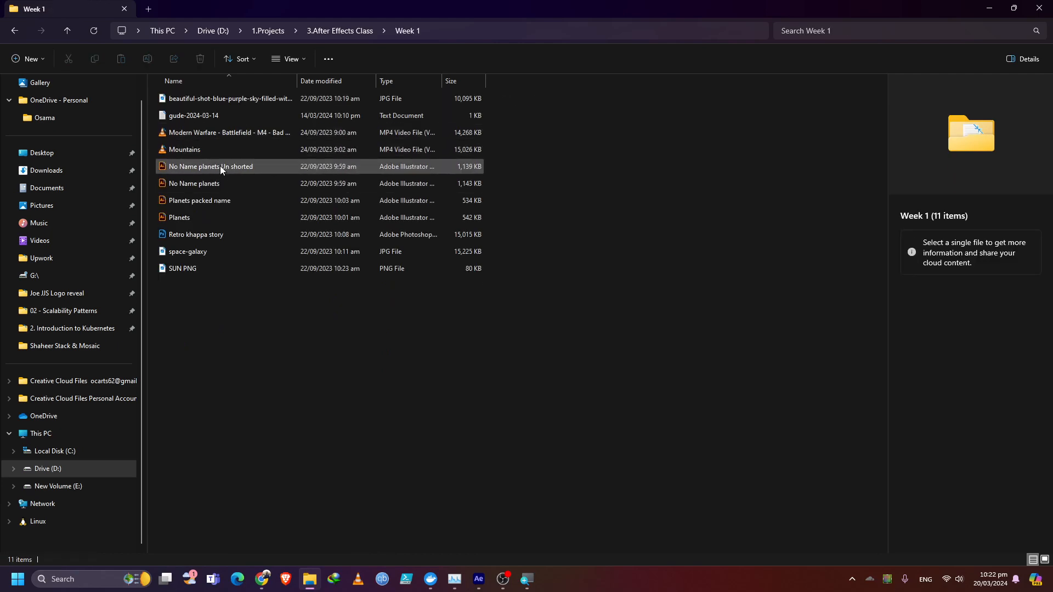
scroll(219, 168, "up", 4, "ctrl")
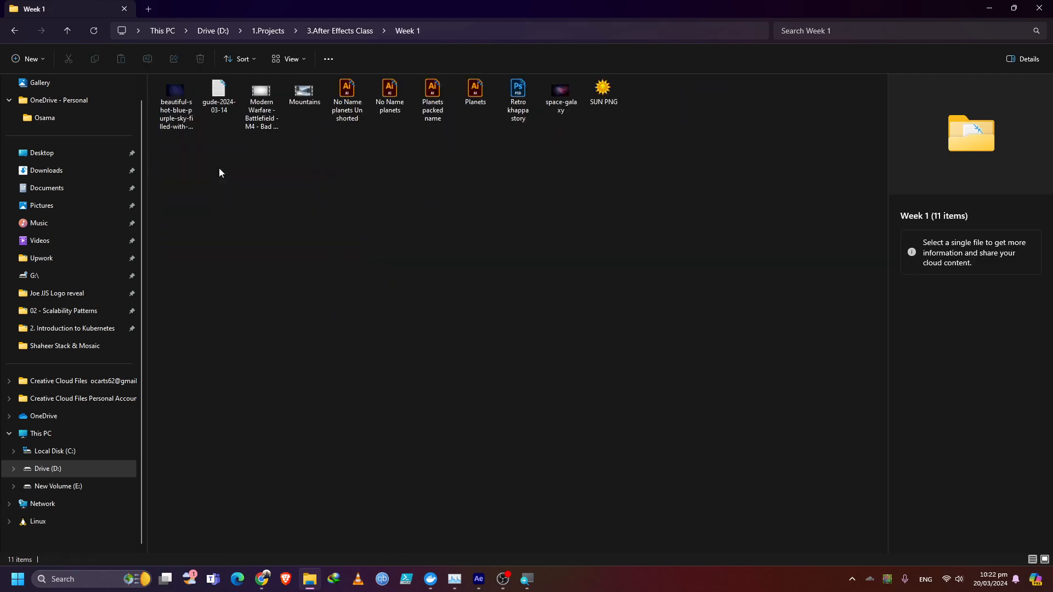
scroll(219, 167, "up", 4, "ctrl")
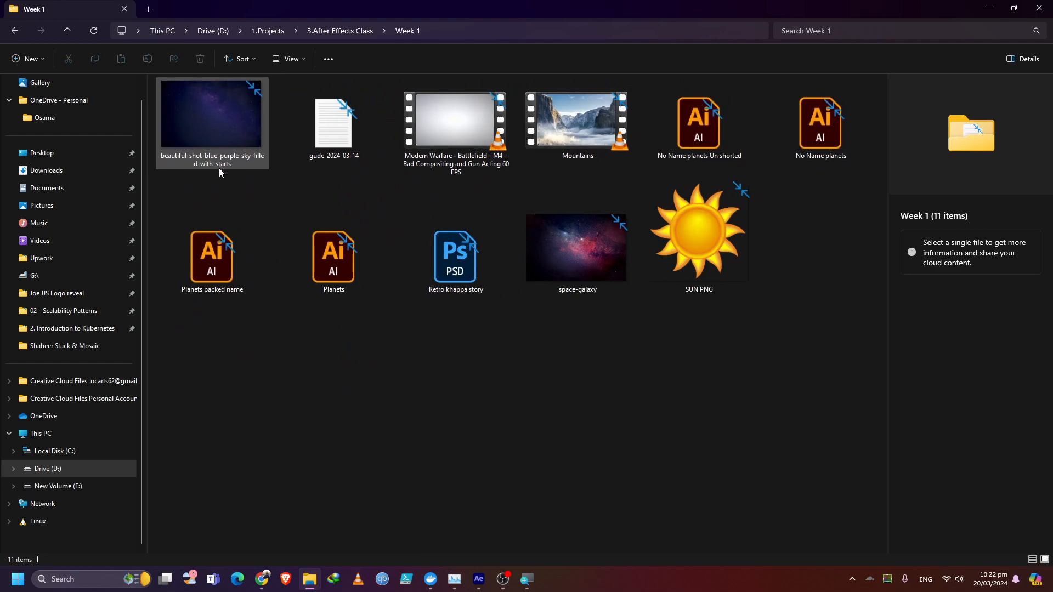
Step: Open the No Name planets Un shorted file in Illustrator, view its artwork and layer, and return to the Week 1 folder
left_click(709, 142)
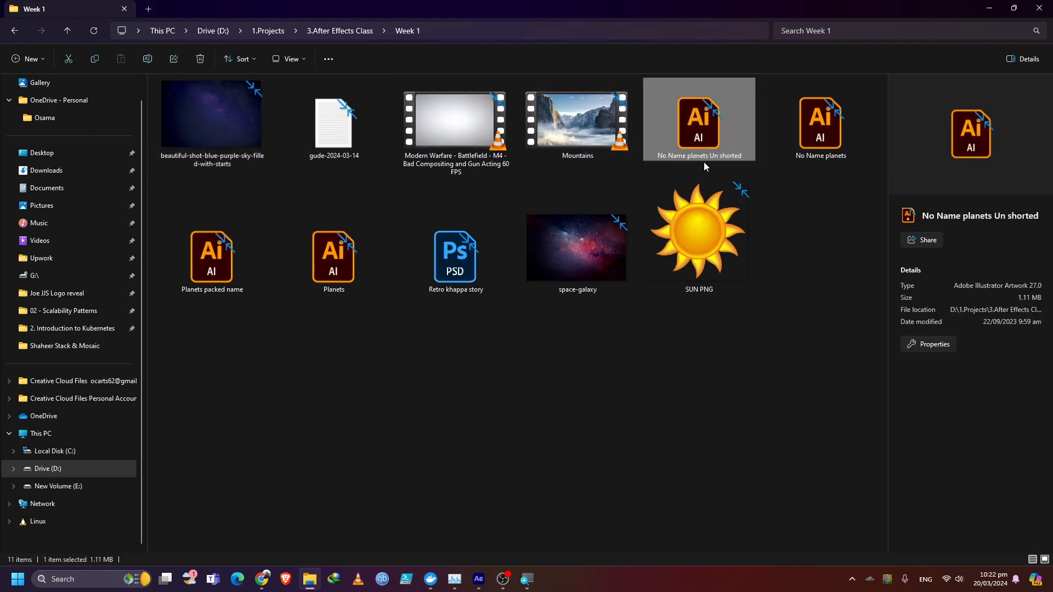
double_click(705, 110)
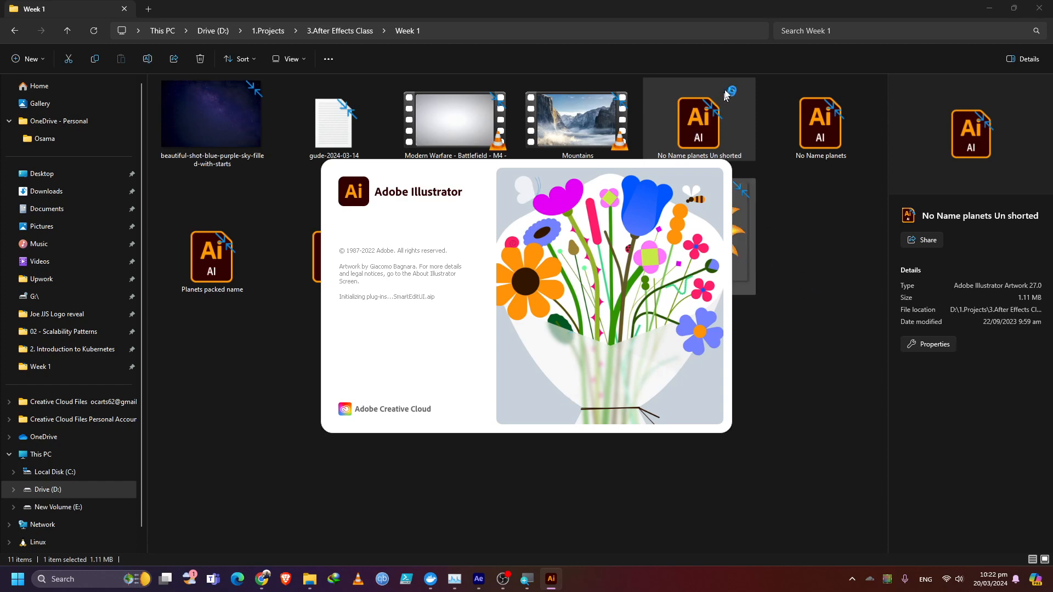
left_click(760, 89)
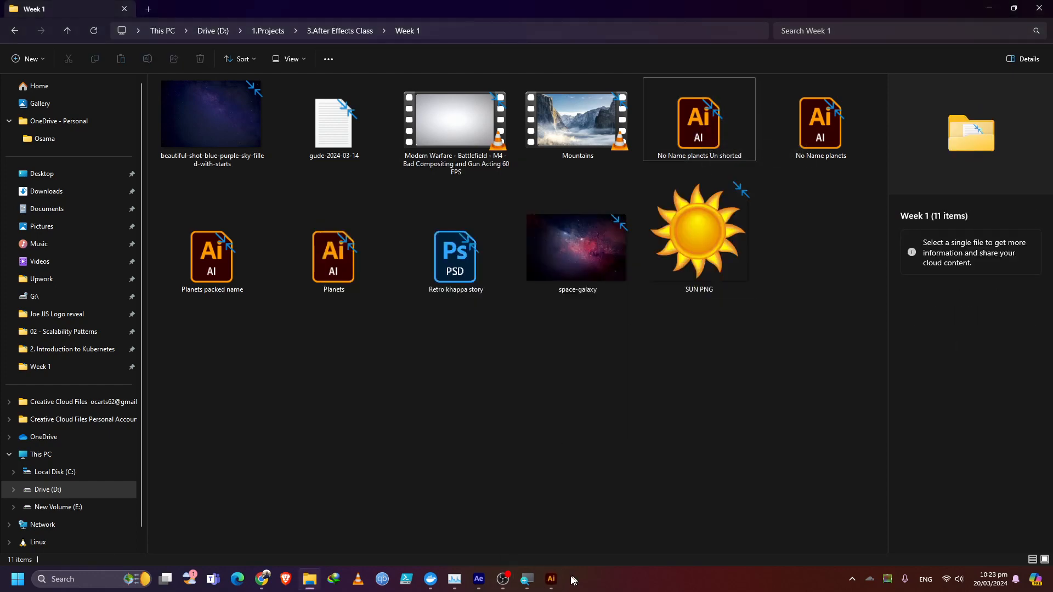
mouse_move(504, 580)
left_click(695, 243)
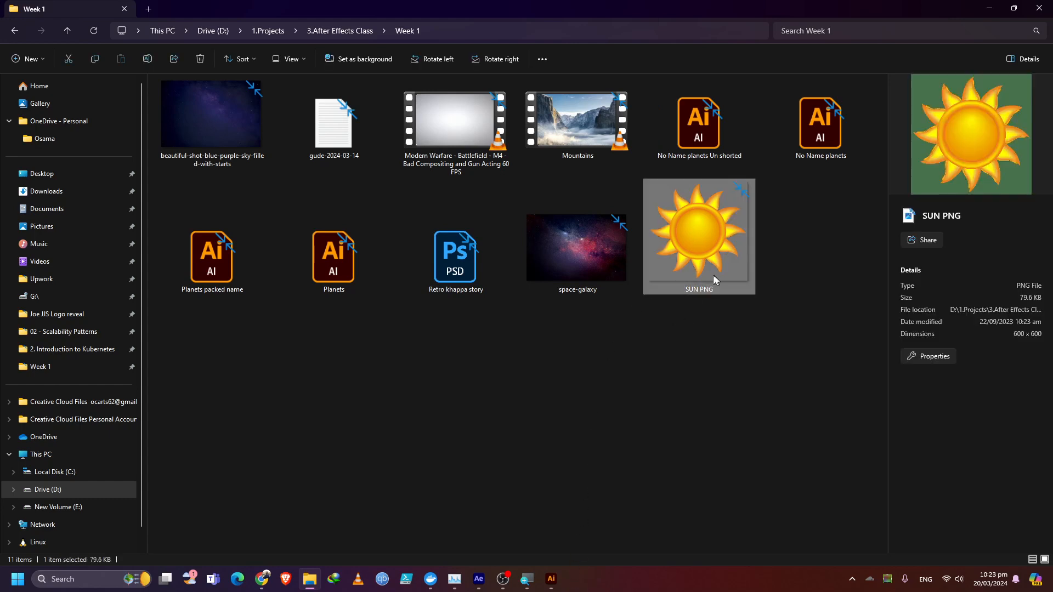
left_click(669, 326)
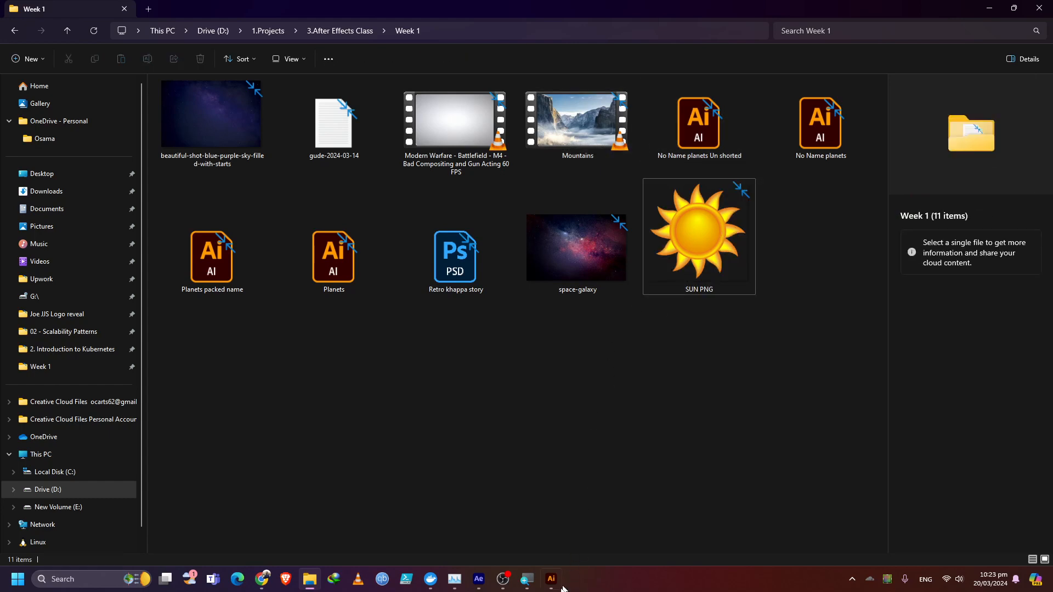
mouse_move(551, 578)
left_click(570, 527)
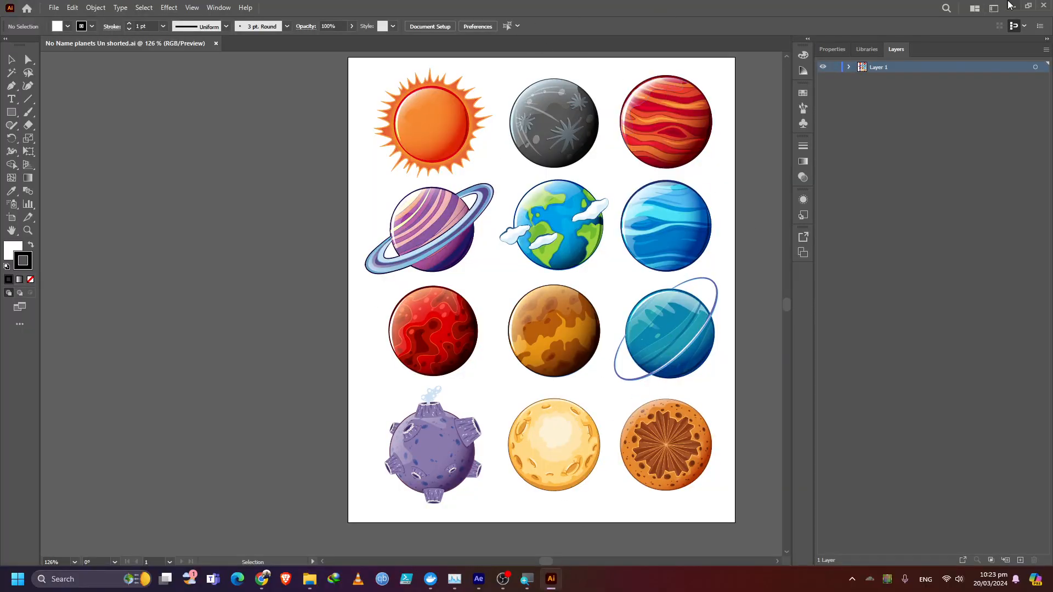
left_click(1012, 5)
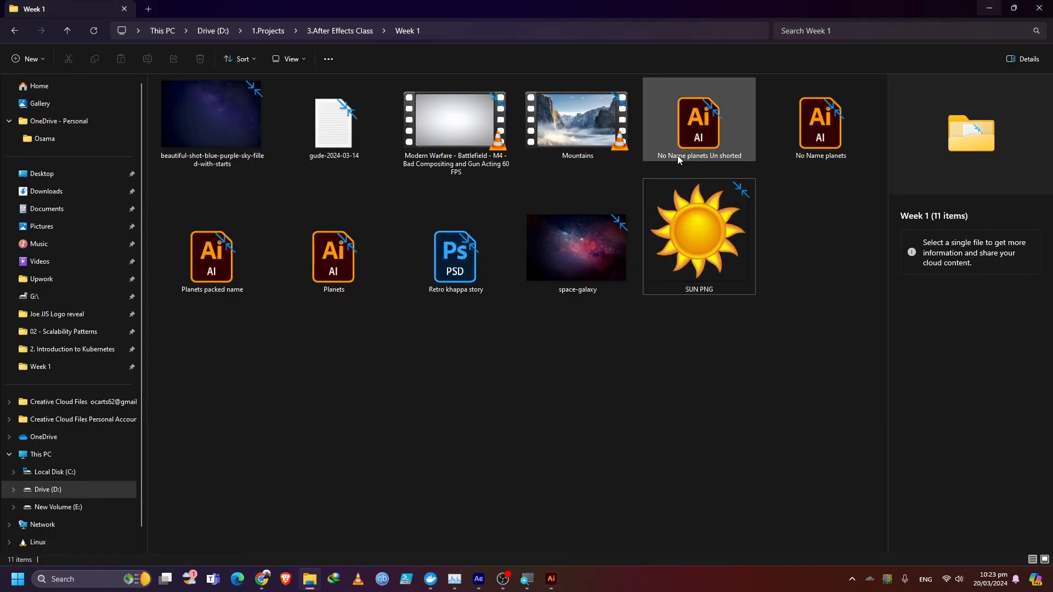
Step: Import No Name planets Un shorted.ai into After Effects as a composition with Layer Size footage dimensions, and open that composition at 100% magnification
left_click(684, 132)
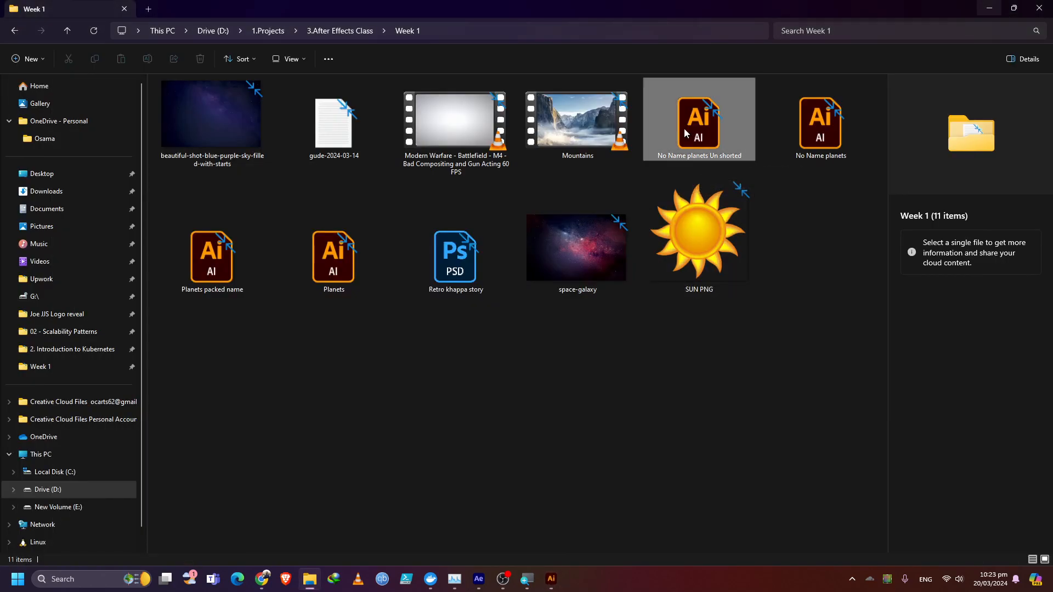
left_click_drag(684, 132, 63, 263)
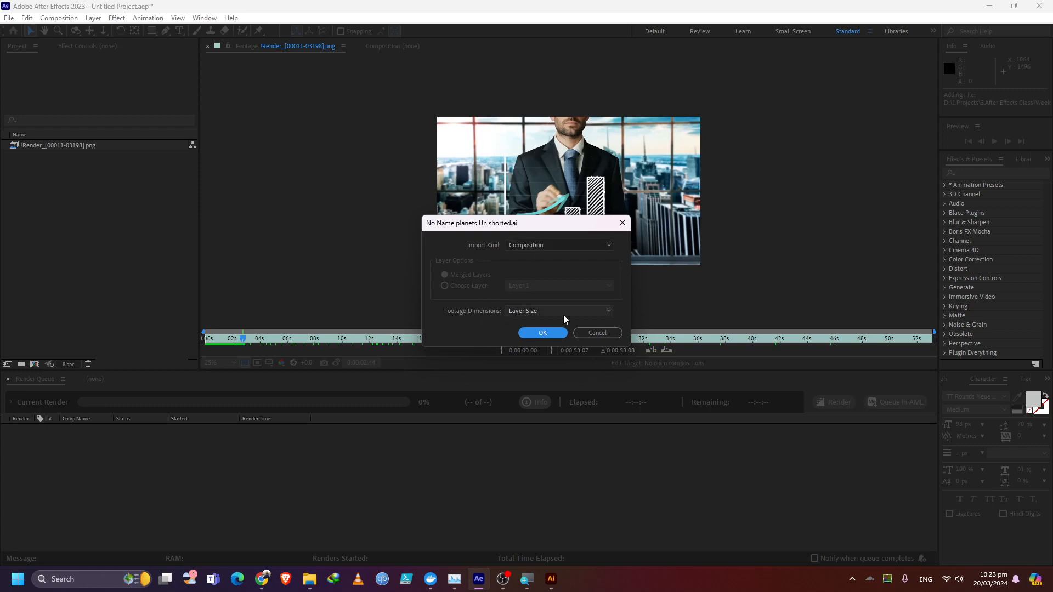
left_click(543, 332)
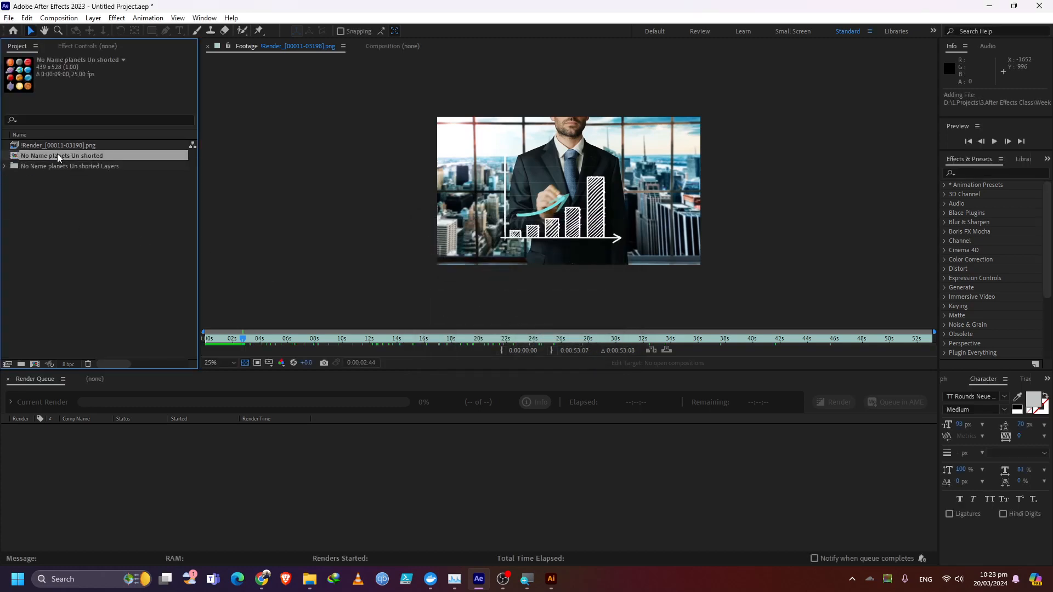
double_click(55, 158)
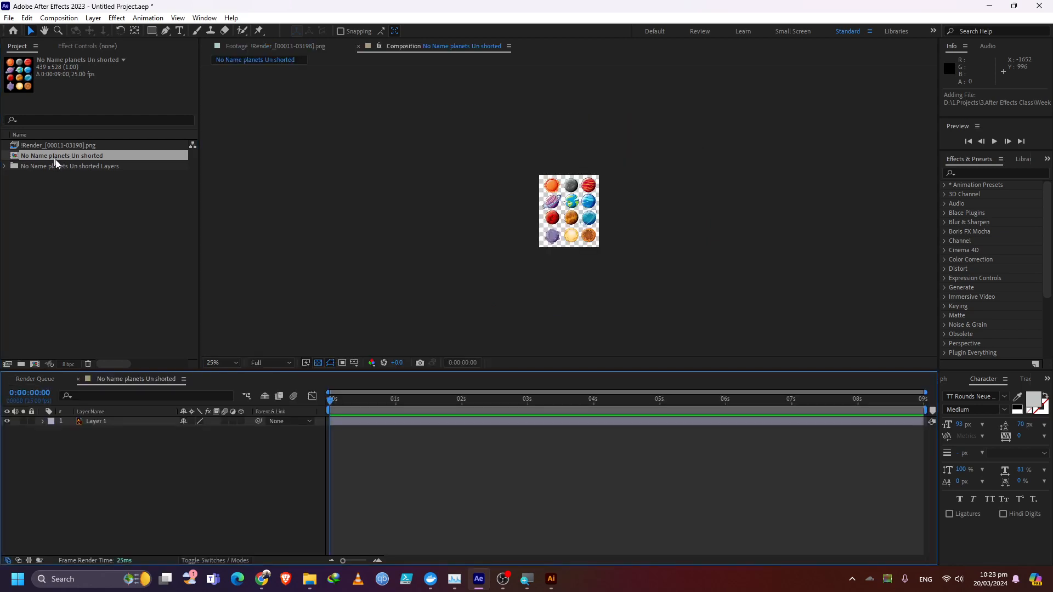
scroll(569, 183, "up", 1)
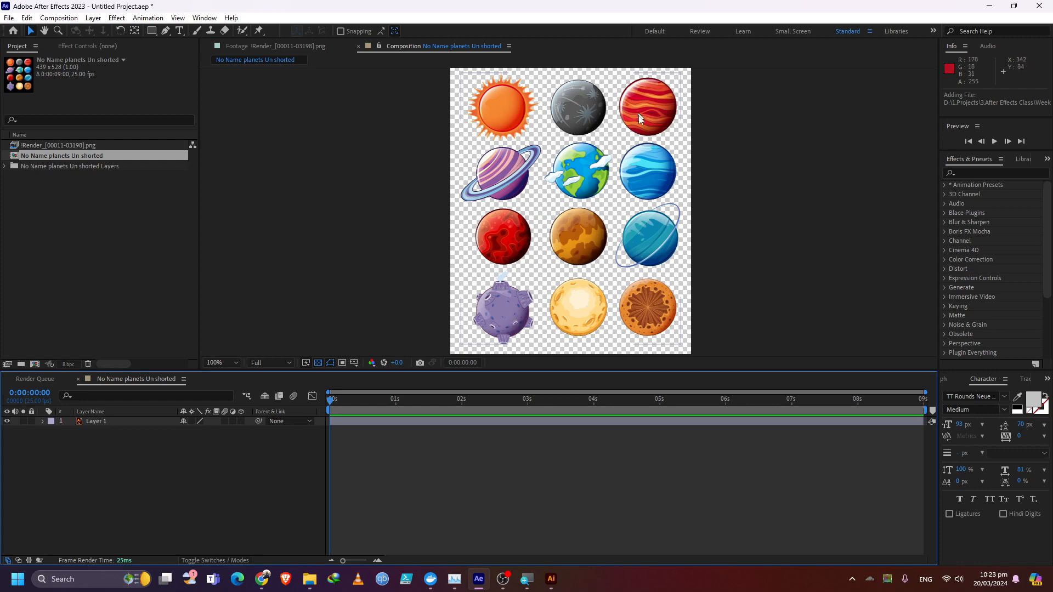
Step: Rotate Layer 1 to 335° through its transform properties and turn off the composition's transparency grid
left_click(84, 422)
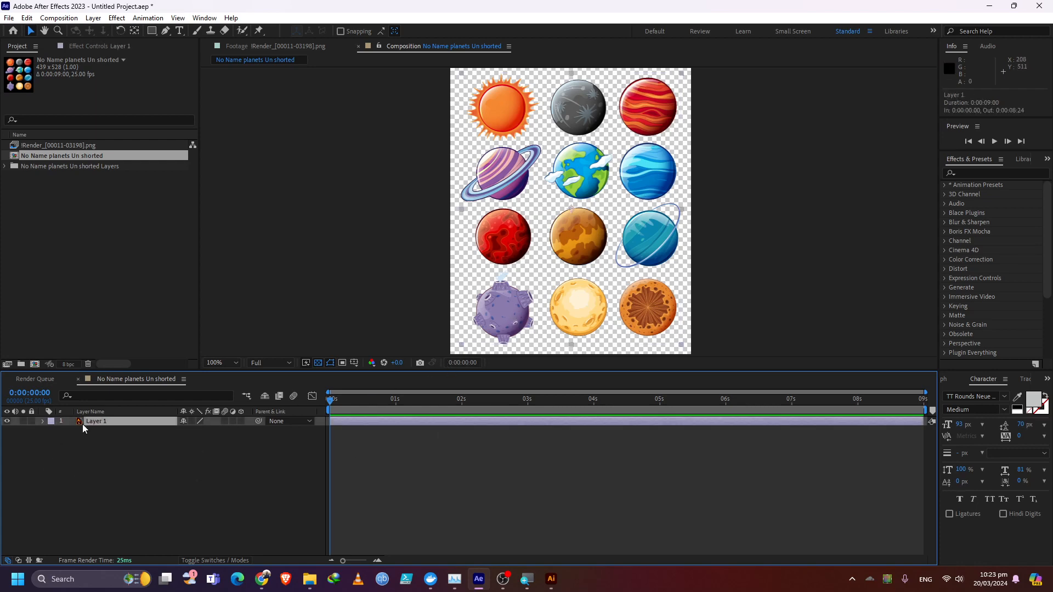
left_click(42, 421)
left_click(53, 431)
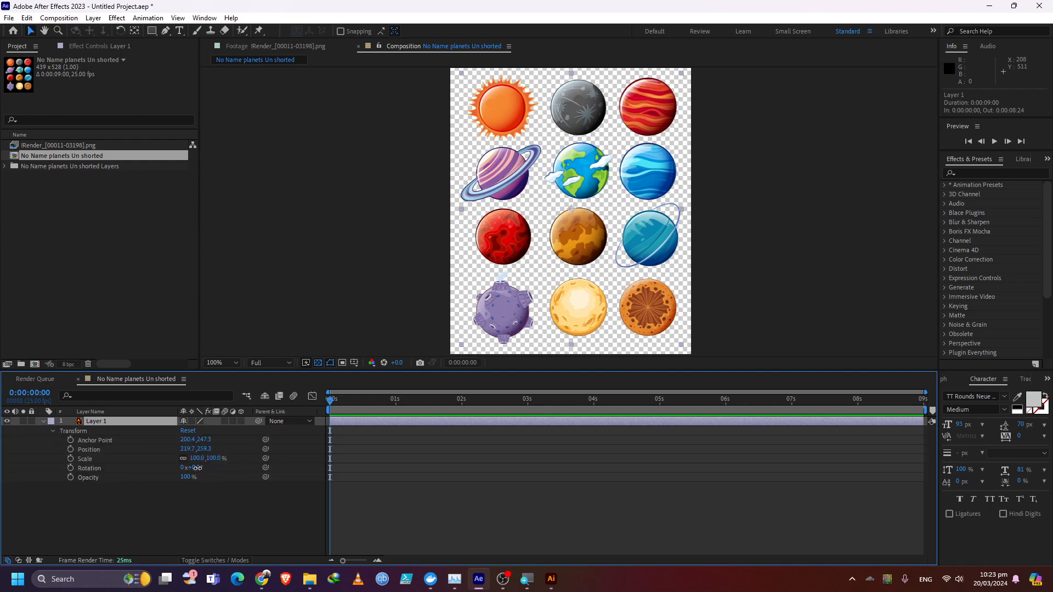
left_click_drag(196, 468, 379, 466)
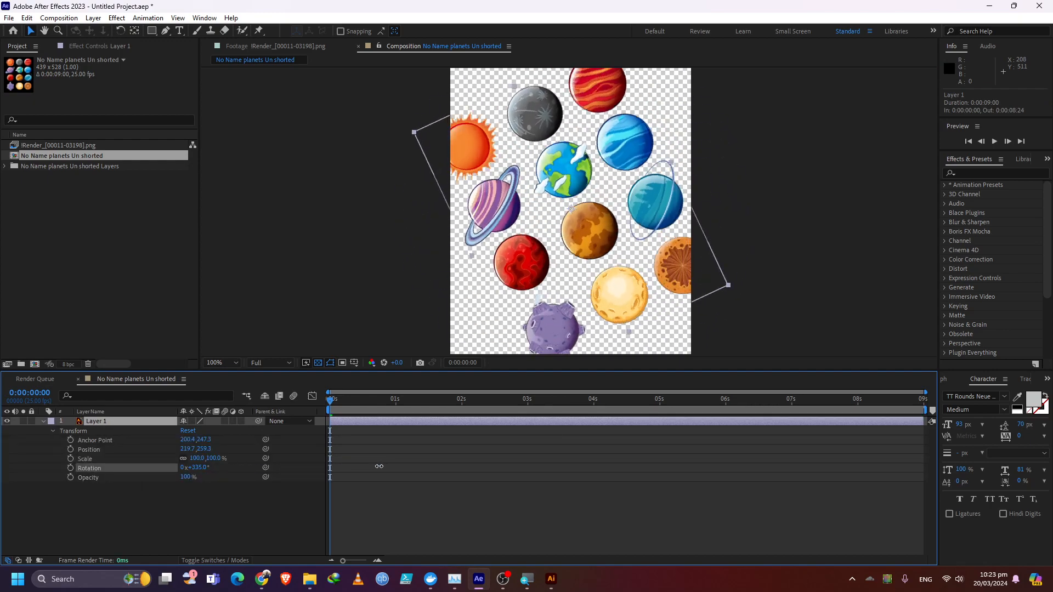
left_click(318, 363)
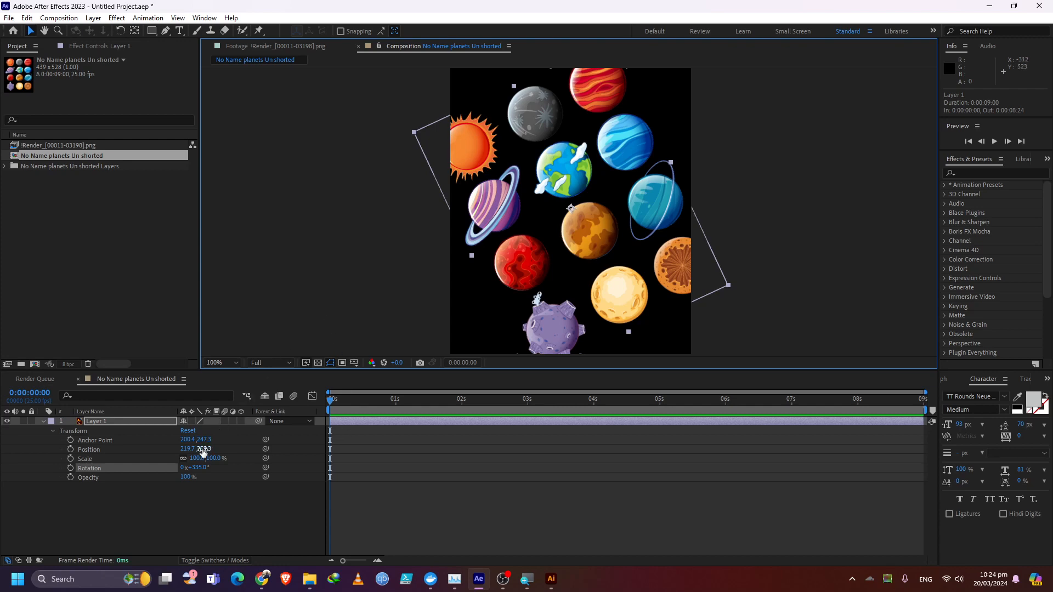
Step: Set Layer 1's rotation to 0°
left_click(203, 467)
type("0")
key("Return")
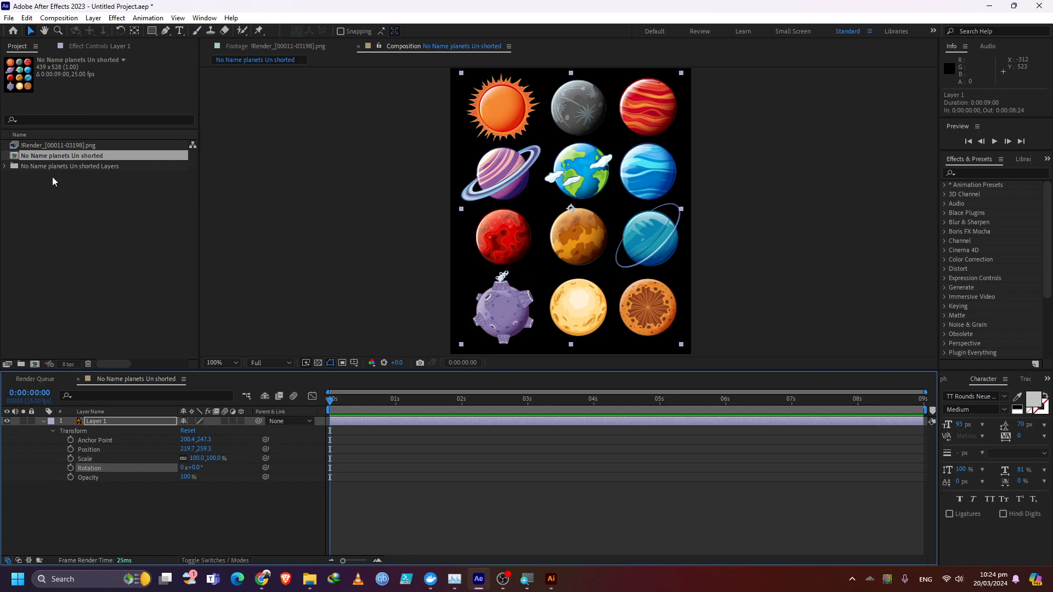
Step: Switch to File Explorer, restore its window to a smaller size and go to D:\1.Projects\Freelance\Brinytoons\Mobile App\Render App
left_click(309, 578)
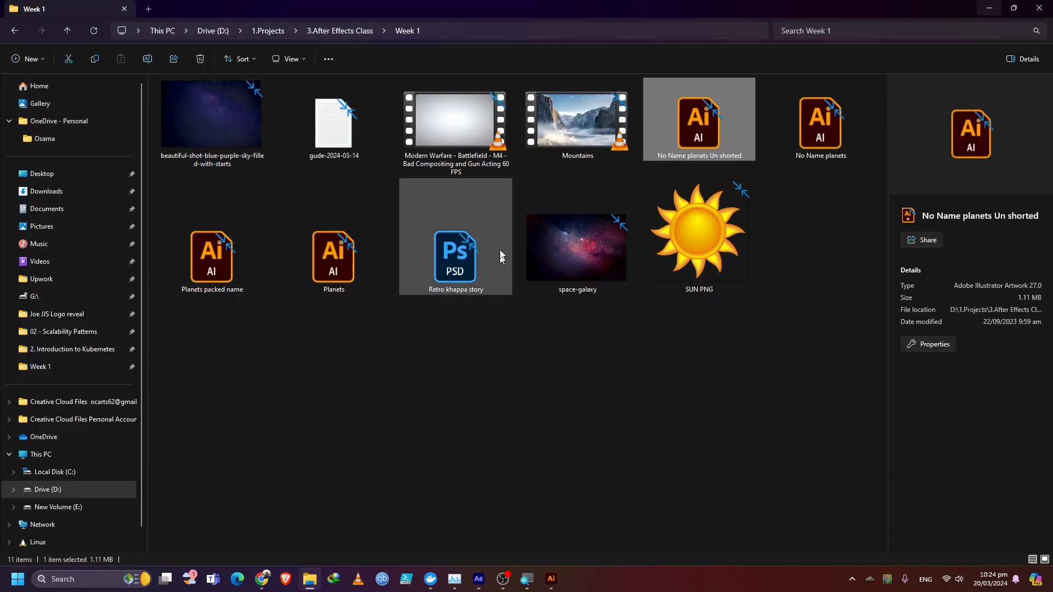
double_click(459, 7)
left_click(650, 165)
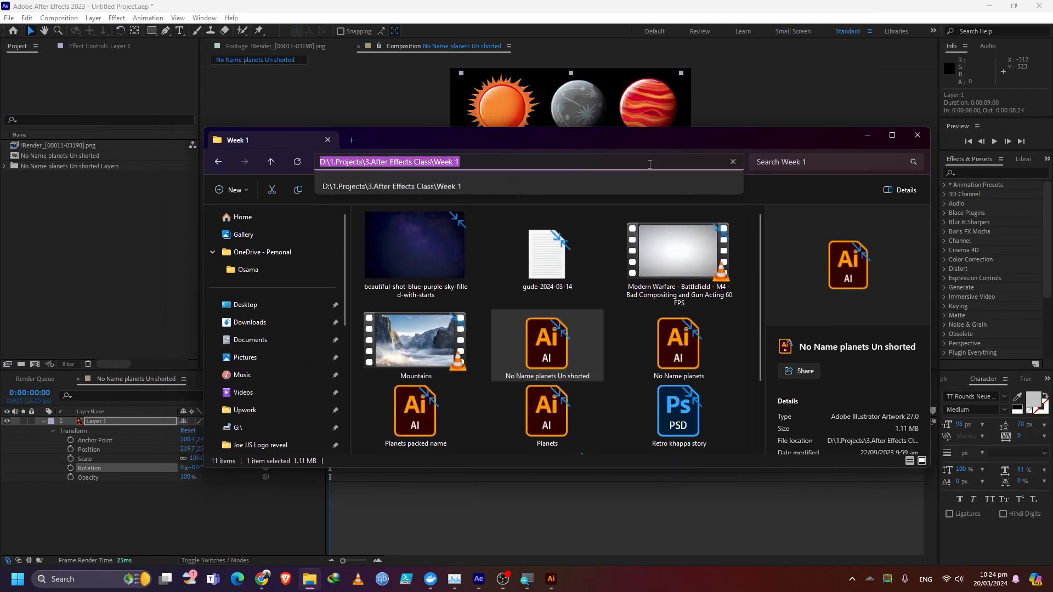
type("D:\\1.Projects\\Freelance\\Brinytoons\\Mobile App\\Render App")
key("Return")
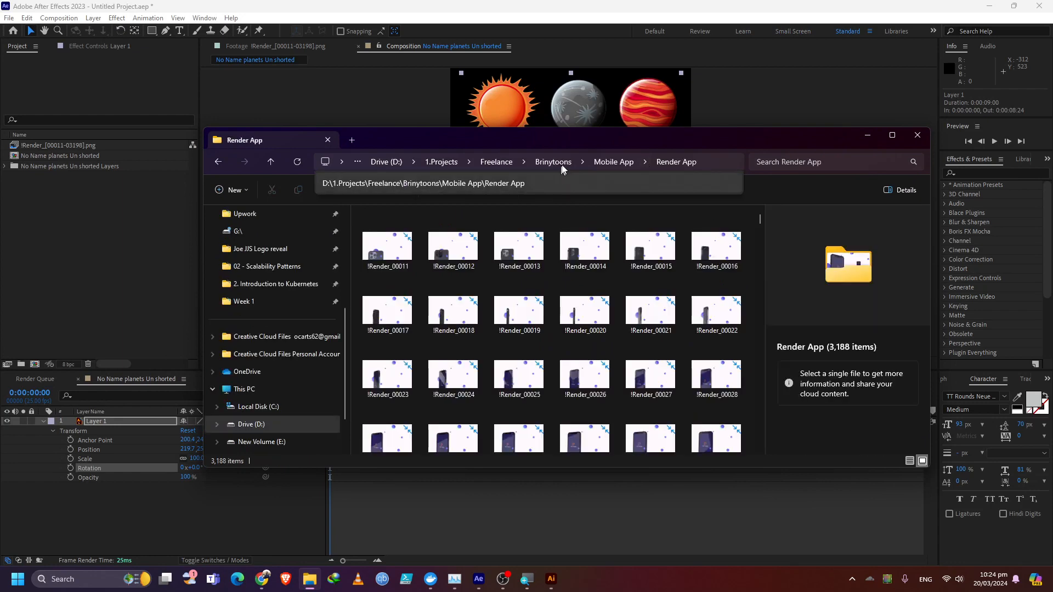
Step: From the Mobile App folder, import the Render App folder into the After Effects project as another image sequence
left_click(607, 163)
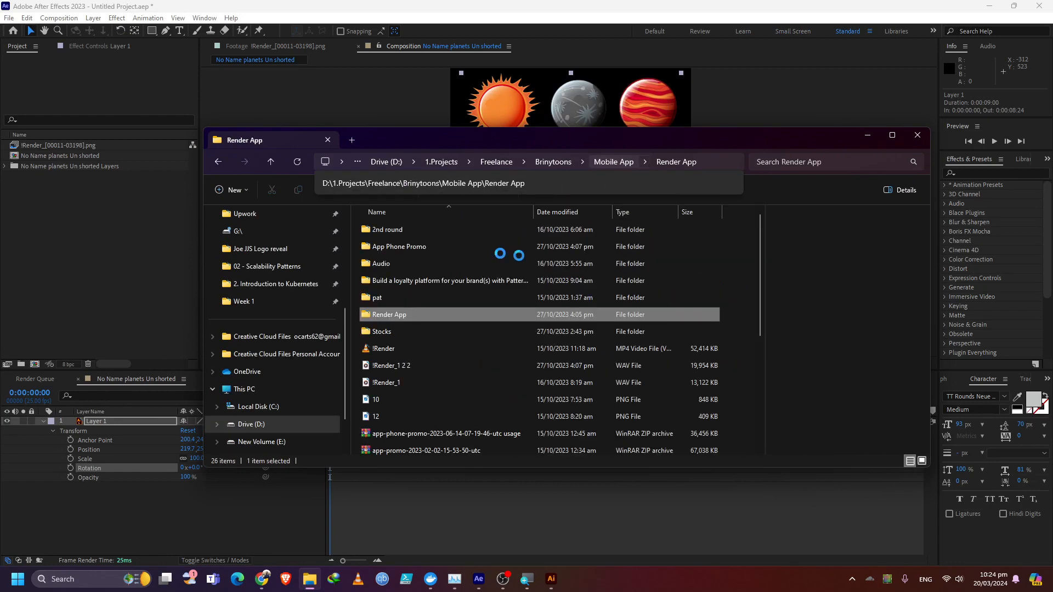
double_click(391, 315)
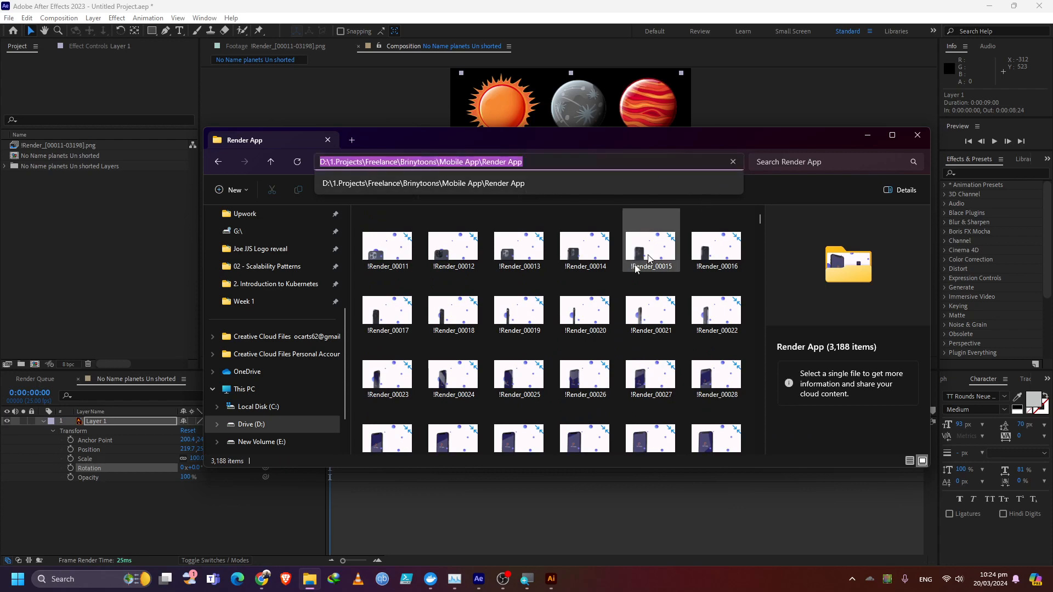
left_click(573, 282)
left_click(613, 162)
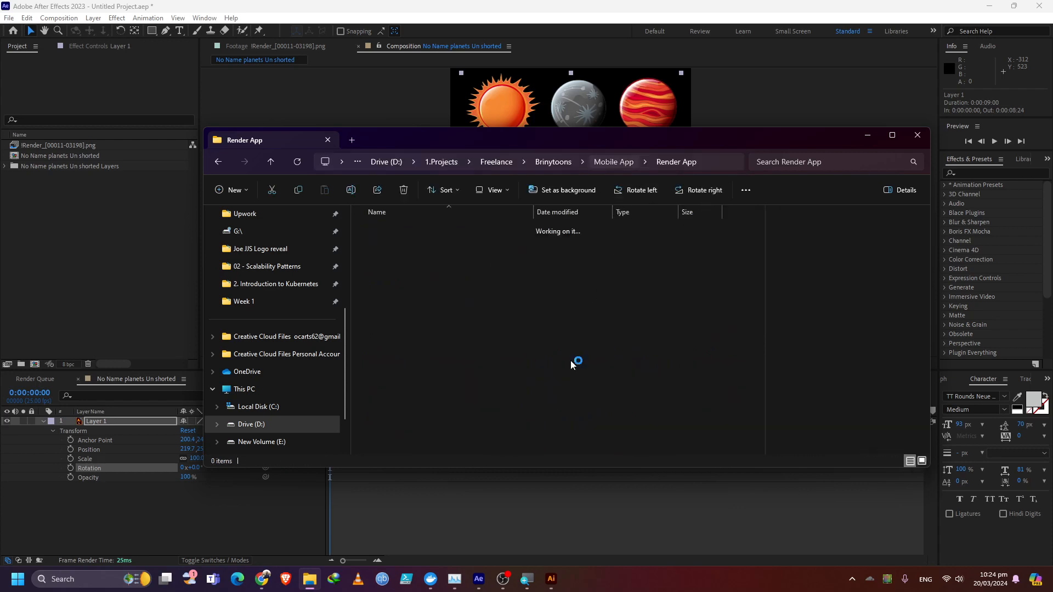
left_click_drag(444, 316, 111, 289)
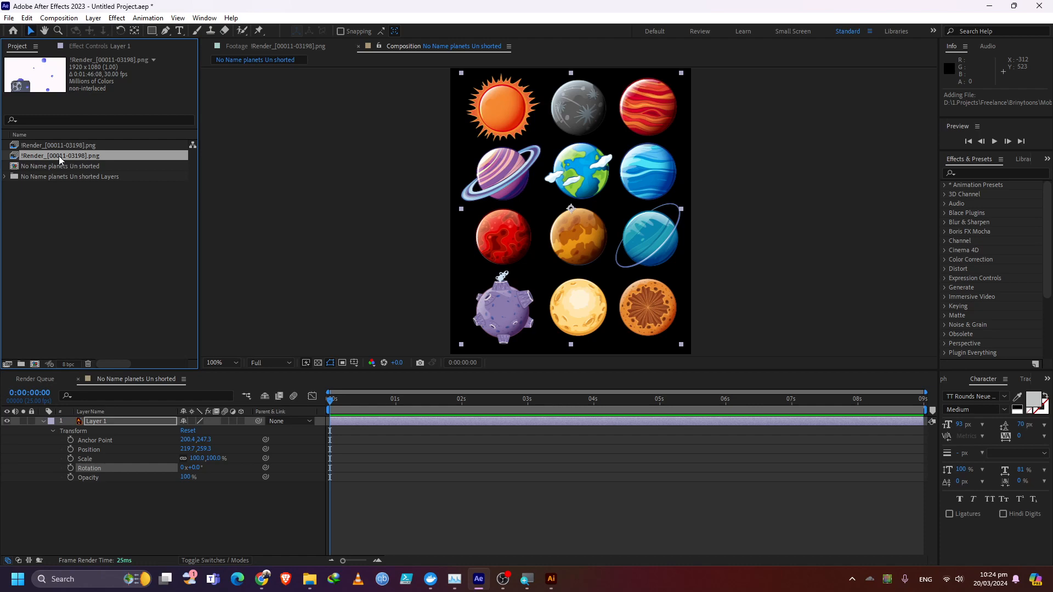
Step: Delete the duplicate render sequence from the project and select the No Name planets Un shorted composition
key("Delete")
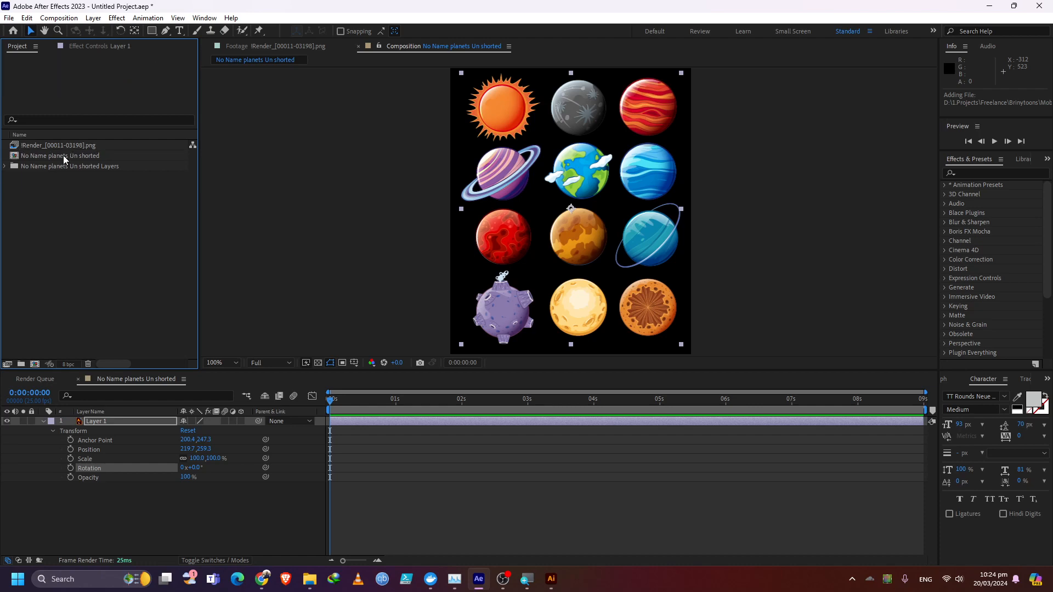
left_click(44, 157)
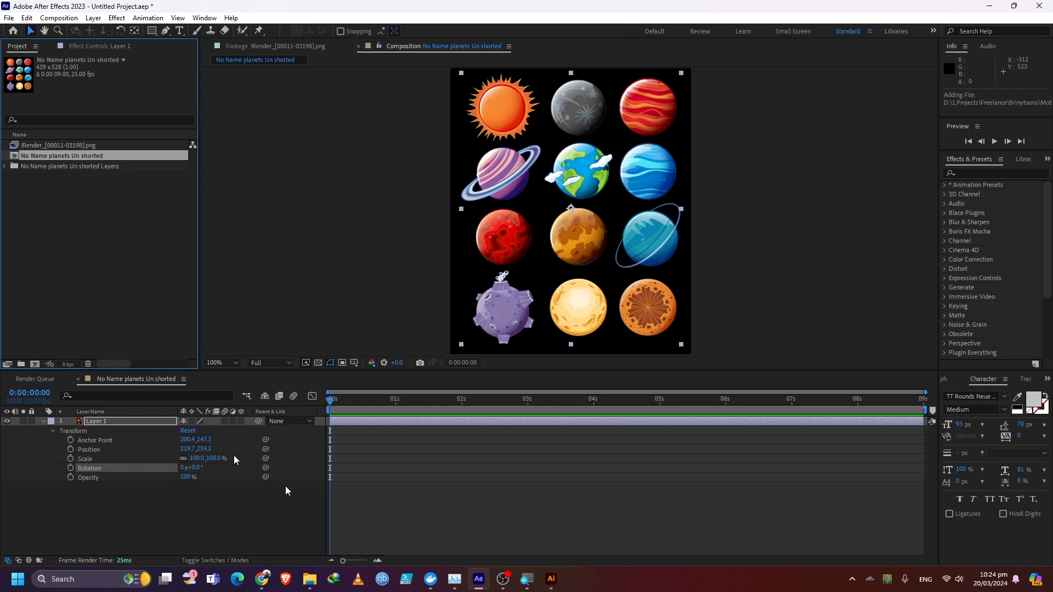
Step: Switch to Illustrator, expand Layer 1 and its group, and move all twelve planet groups out of the enclosing group directly into Layer 1
left_click(552, 580)
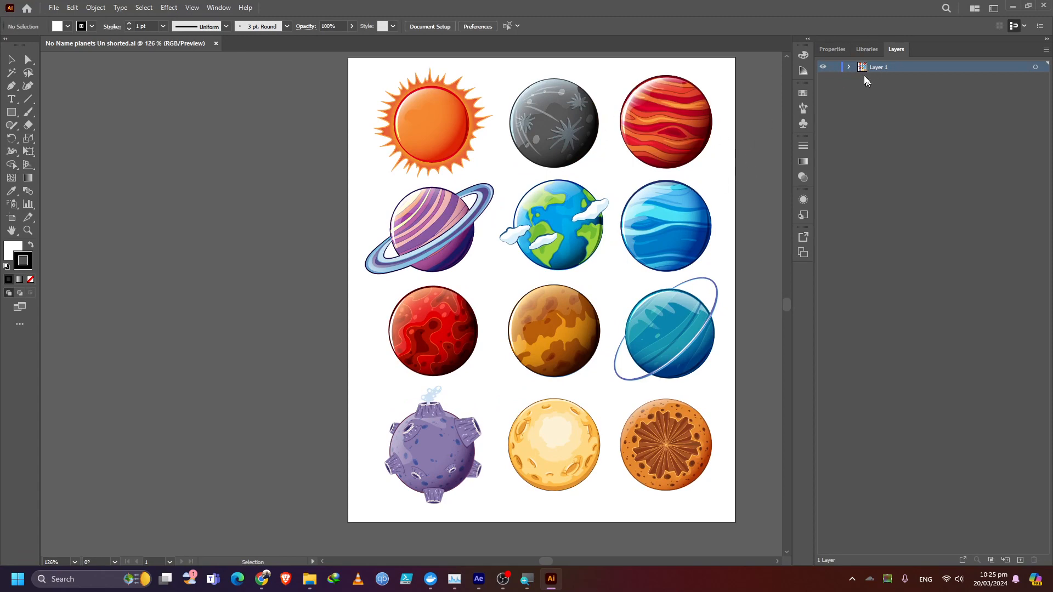
left_click(848, 68)
left_click(860, 78)
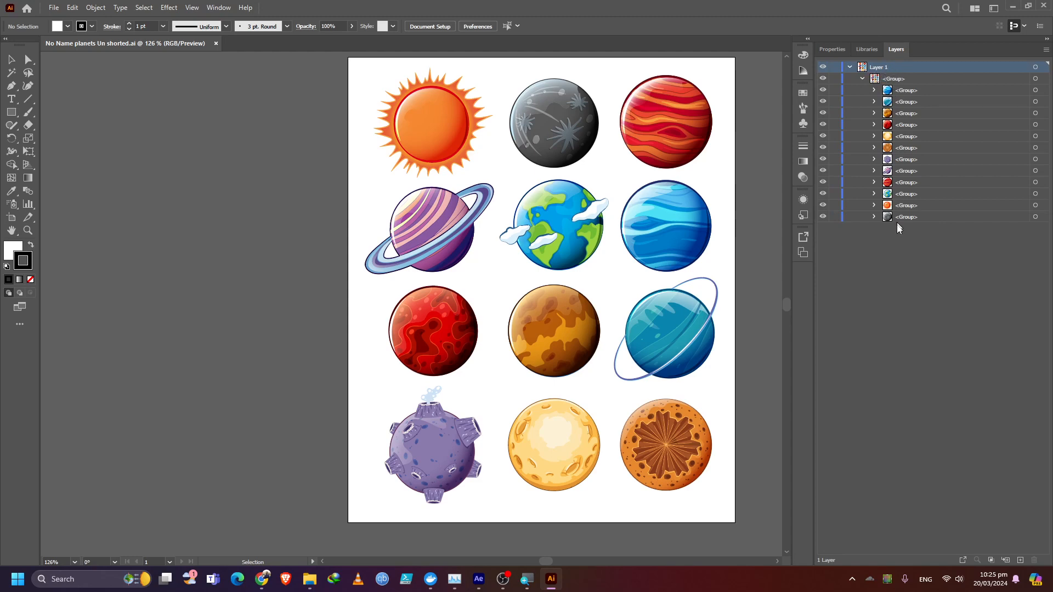
left_click_drag(898, 218, 905, 91)
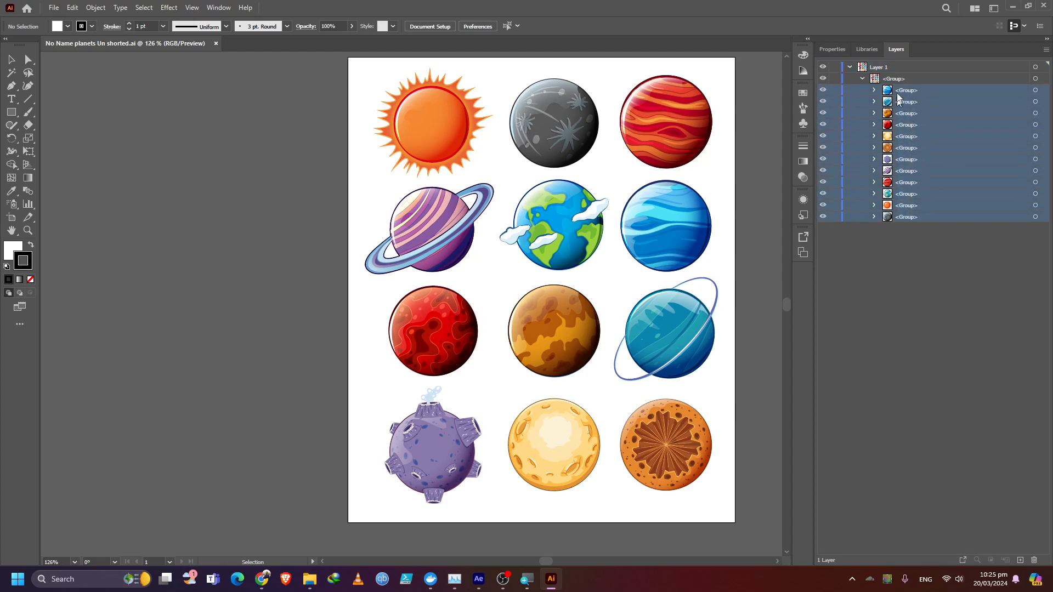
left_click_drag(899, 95, 888, 77)
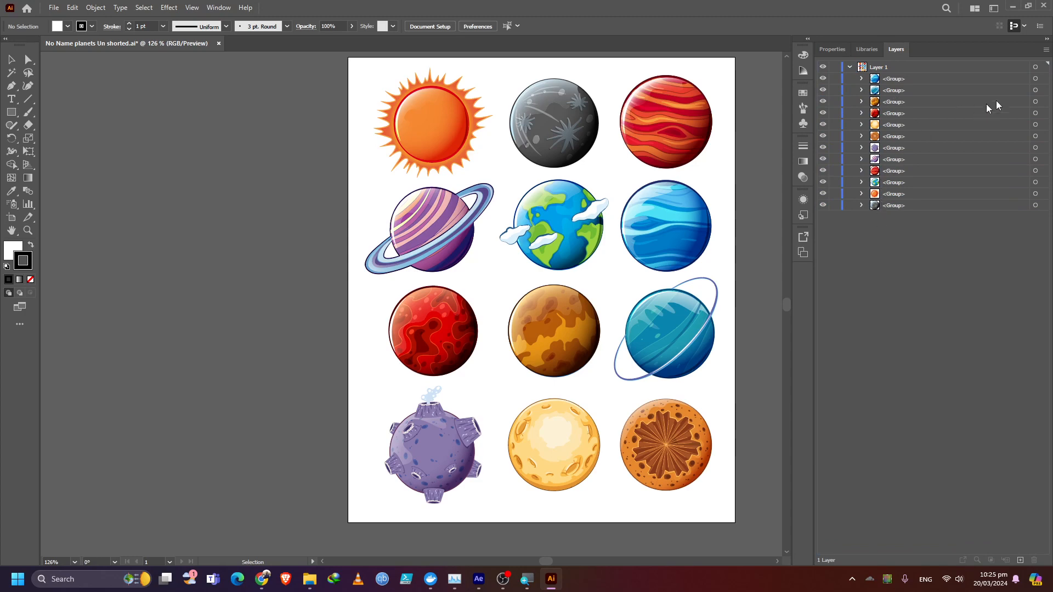
Step: Release Layer 1's groups to separate layers with Release to Layers (Sequence) and move Layers 2 to 13 out of Layer 1 to the top level
left_click(1043, 68)
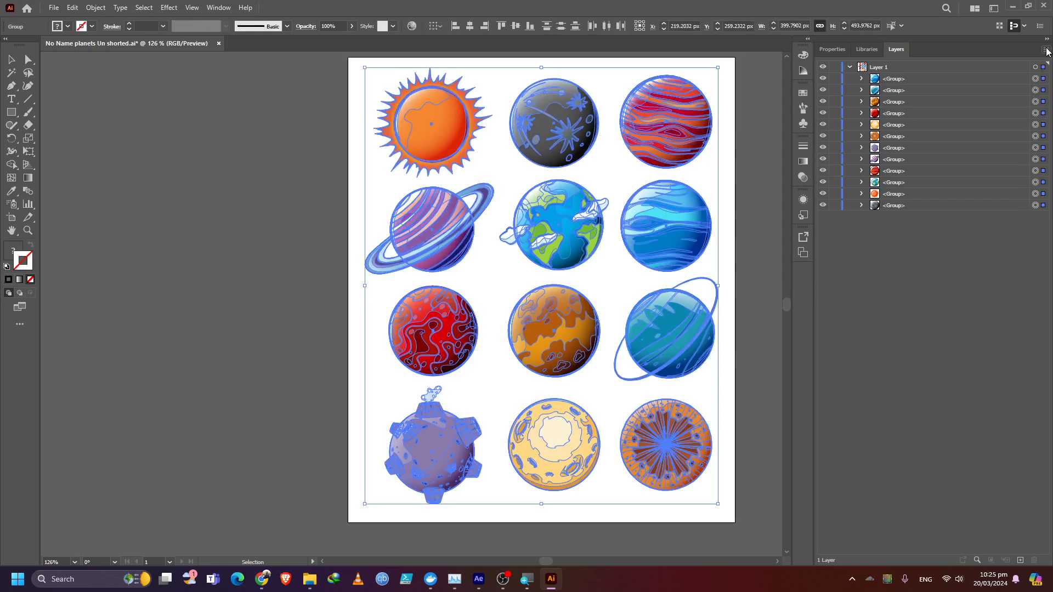
left_click(1046, 49)
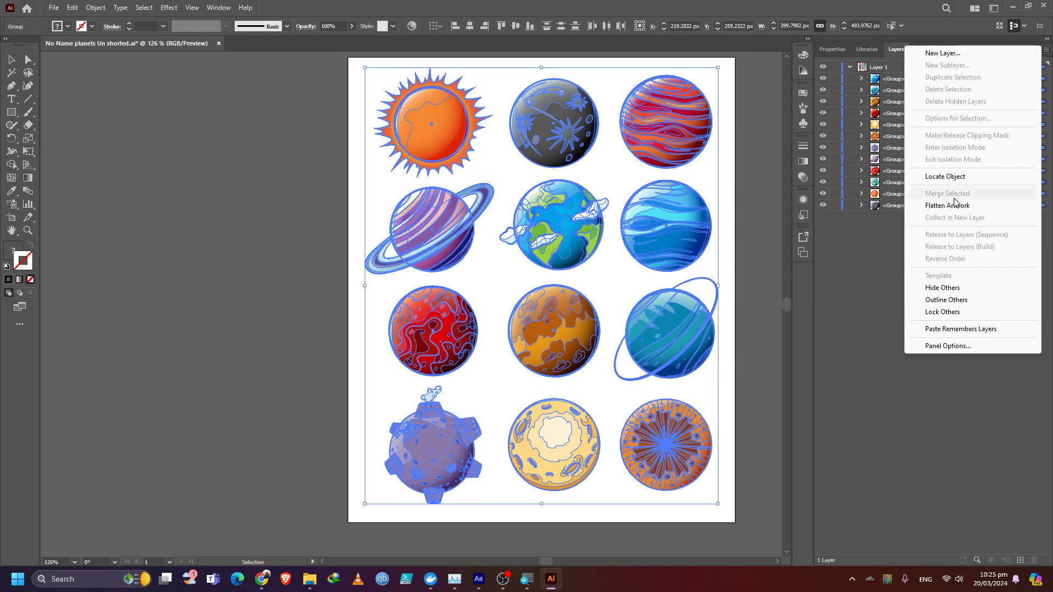
left_click(872, 255)
left_click(886, 68)
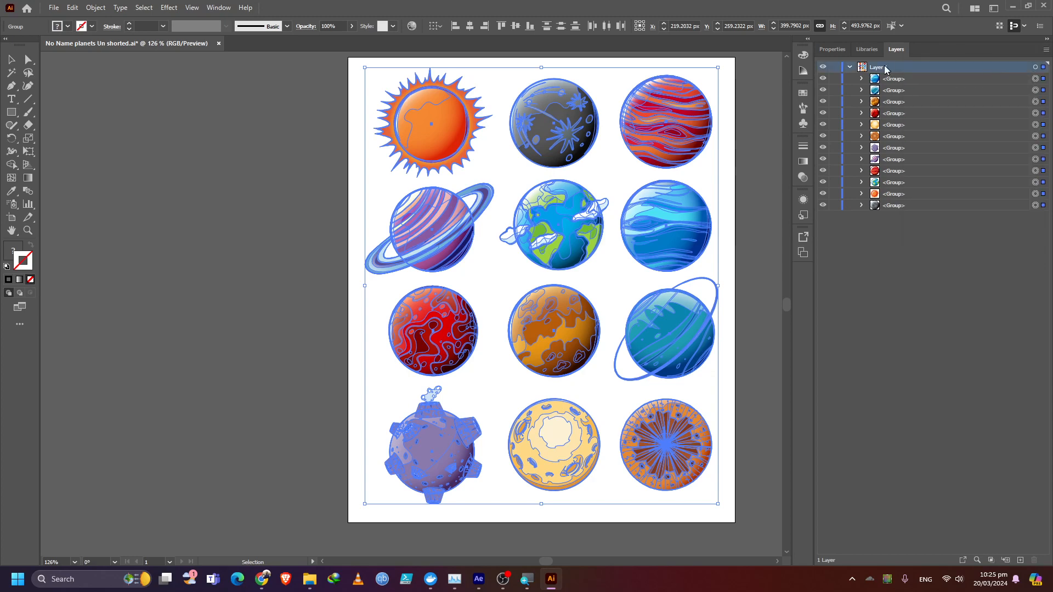
left_click(1046, 49)
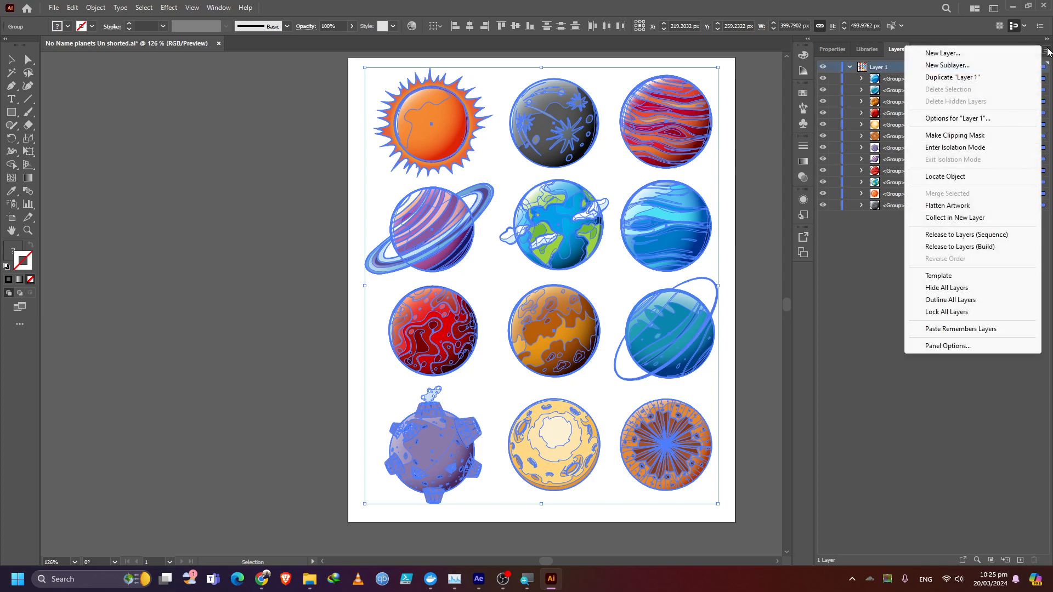
left_click(960, 235)
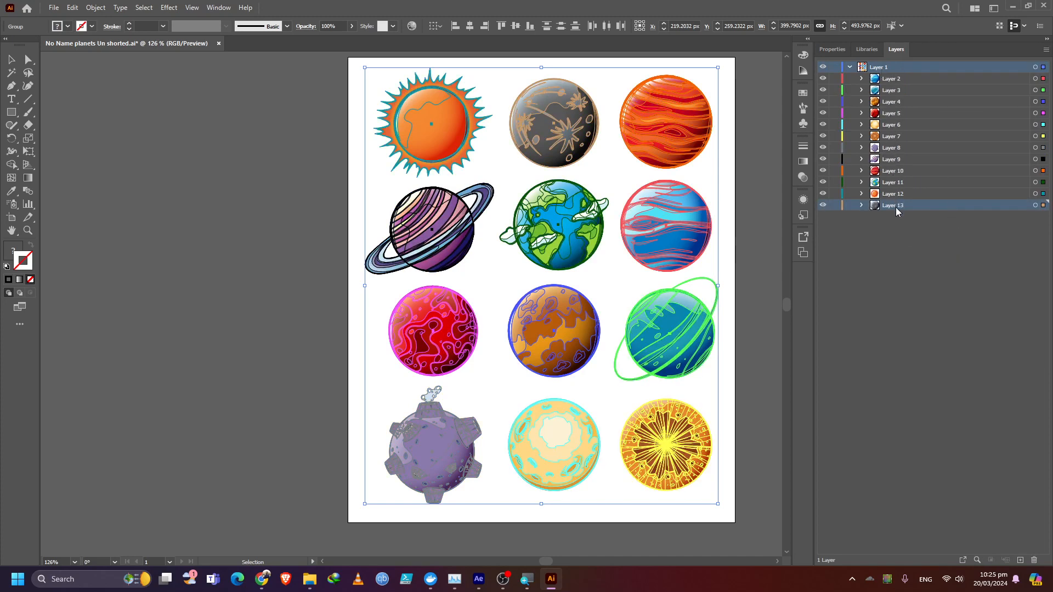
left_click(891, 81, "shift")
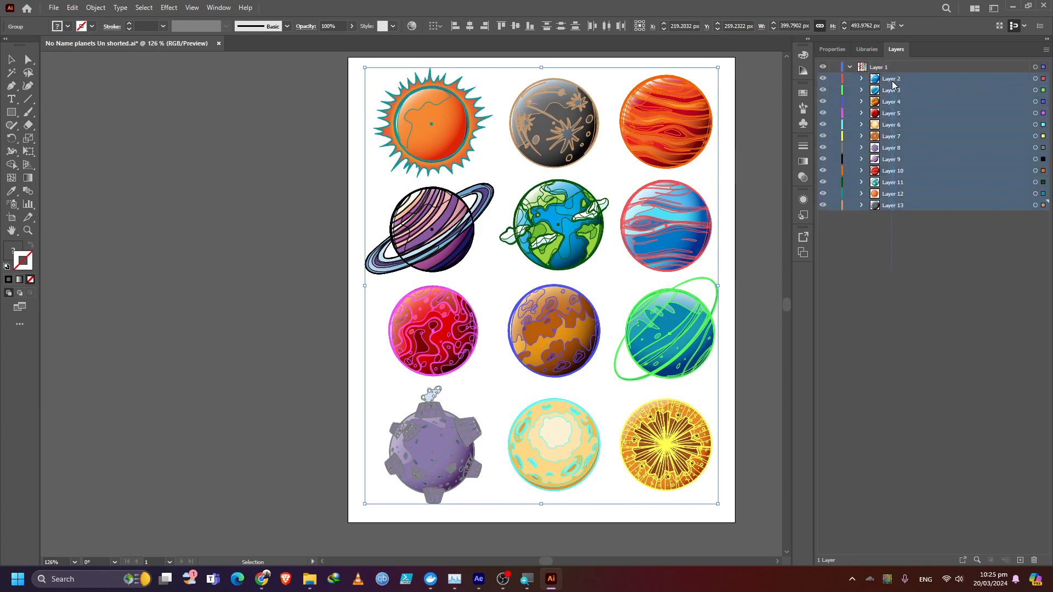
left_click_drag(893, 82, 878, 65)
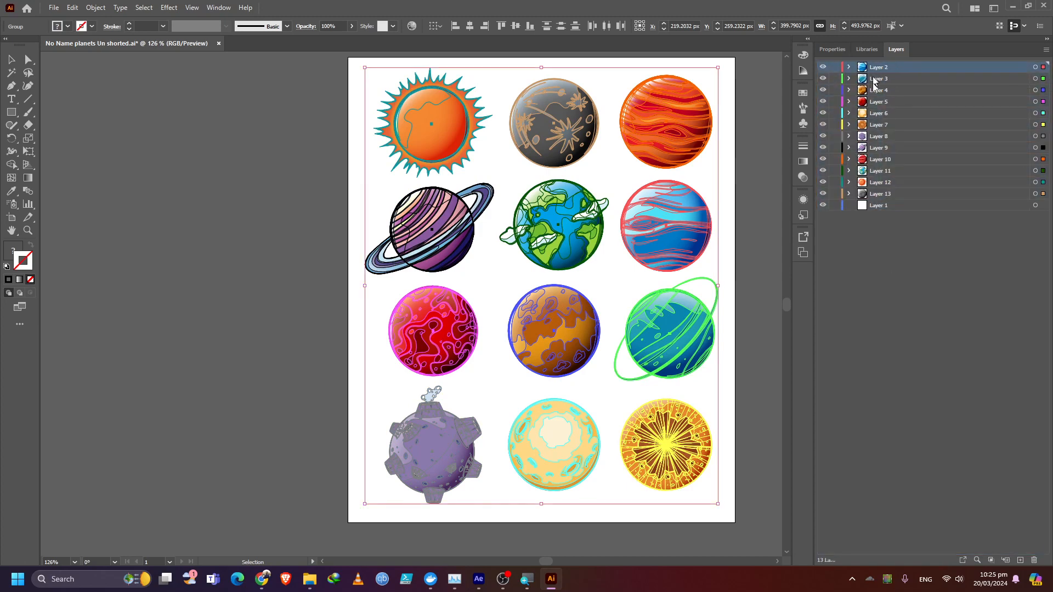
left_click(879, 208)
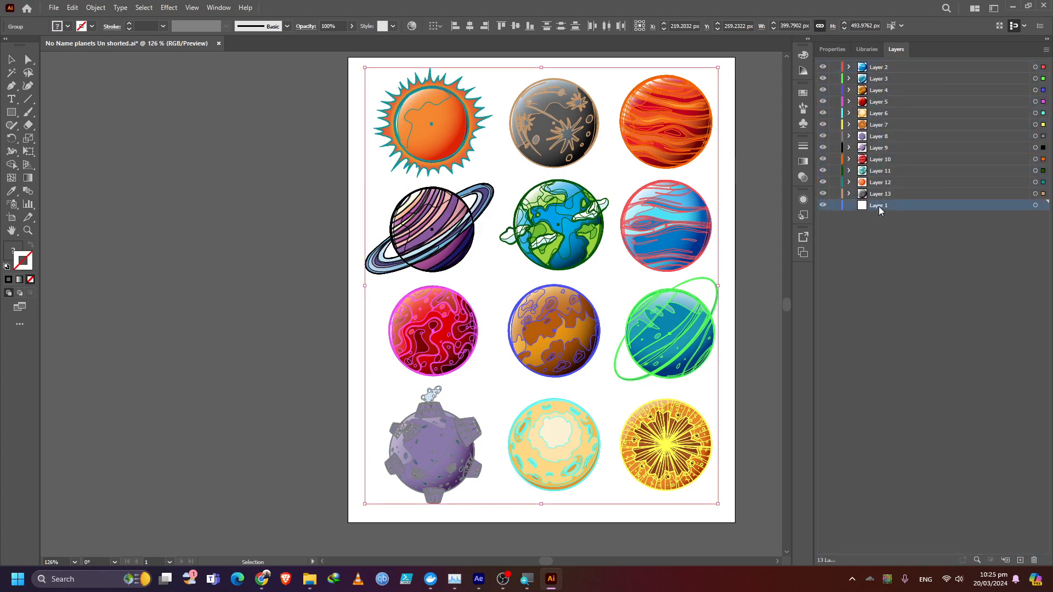
key("Delete")
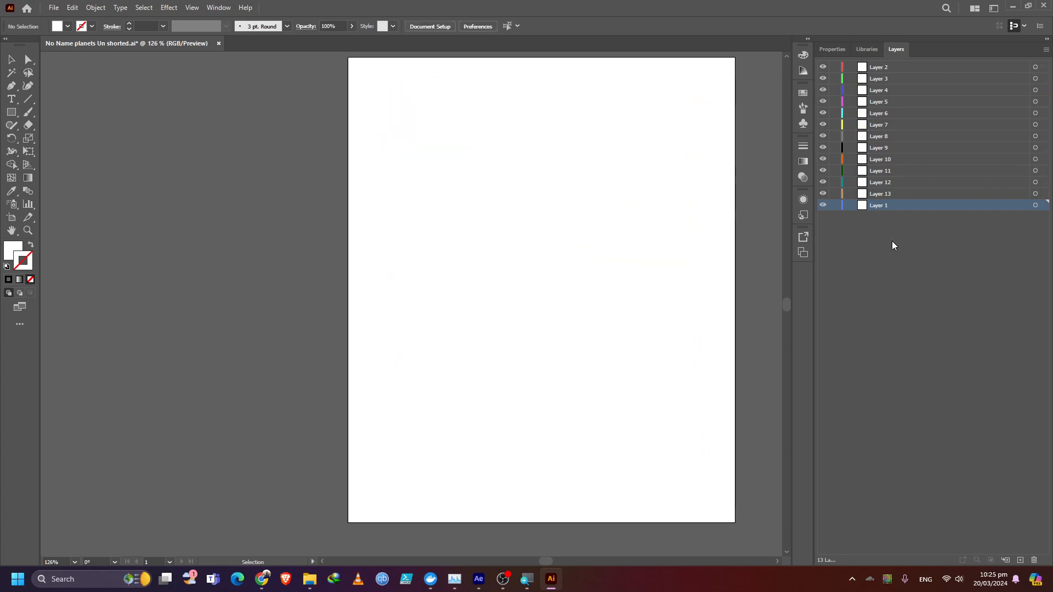
key("ctrl+z")
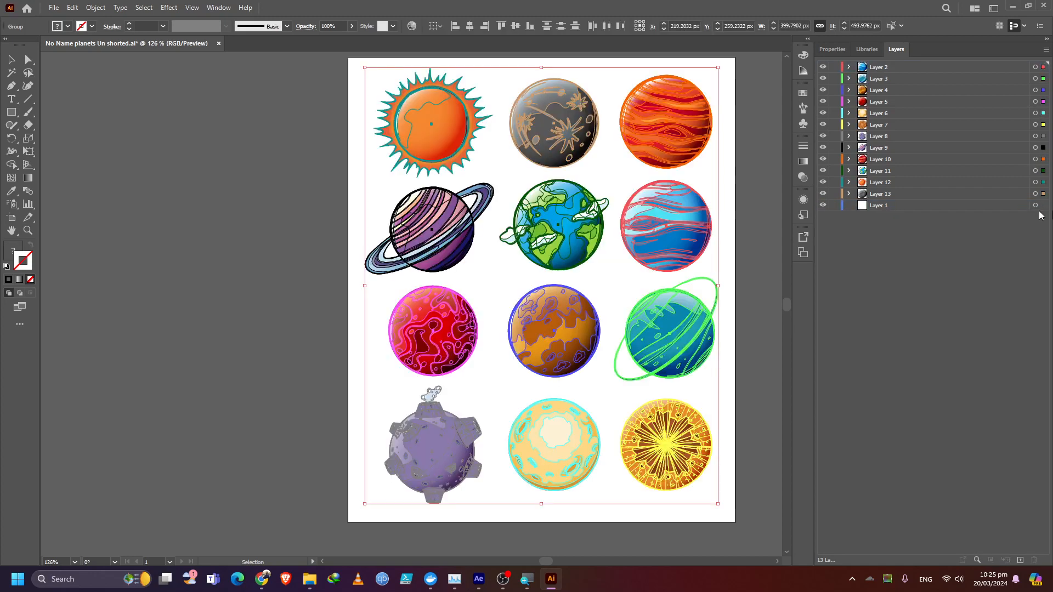
Step: Delete the empty Layer 1 from the document's layer list, keeping the planet artwork
left_click(1036, 206)
left_click_drag(870, 208, 1035, 560)
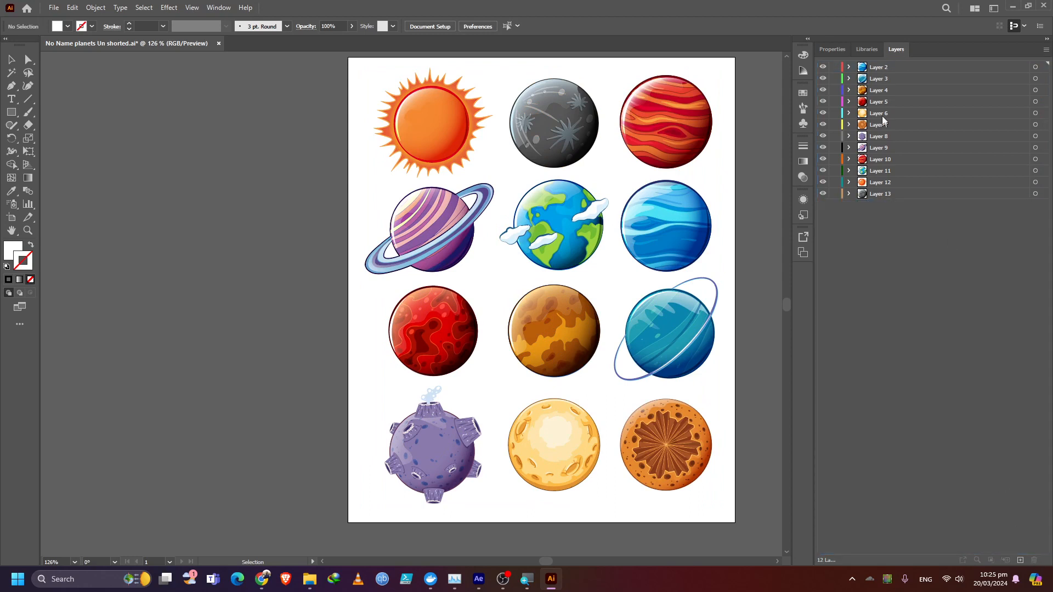
Step: Check which planet each new layer holds by selecting Layer 2's artwork and hiding and showing Layers 2, 3, 4, 5 and 7
left_click(1035, 67)
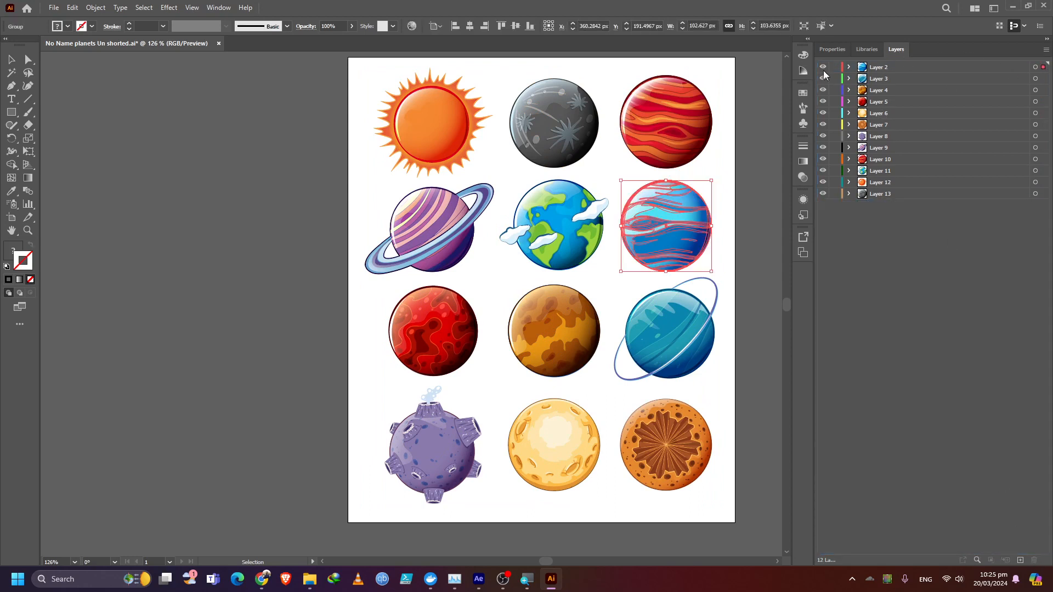
left_click(822, 66)
left_click(822, 66)
left_click(823, 78)
left_click(822, 79)
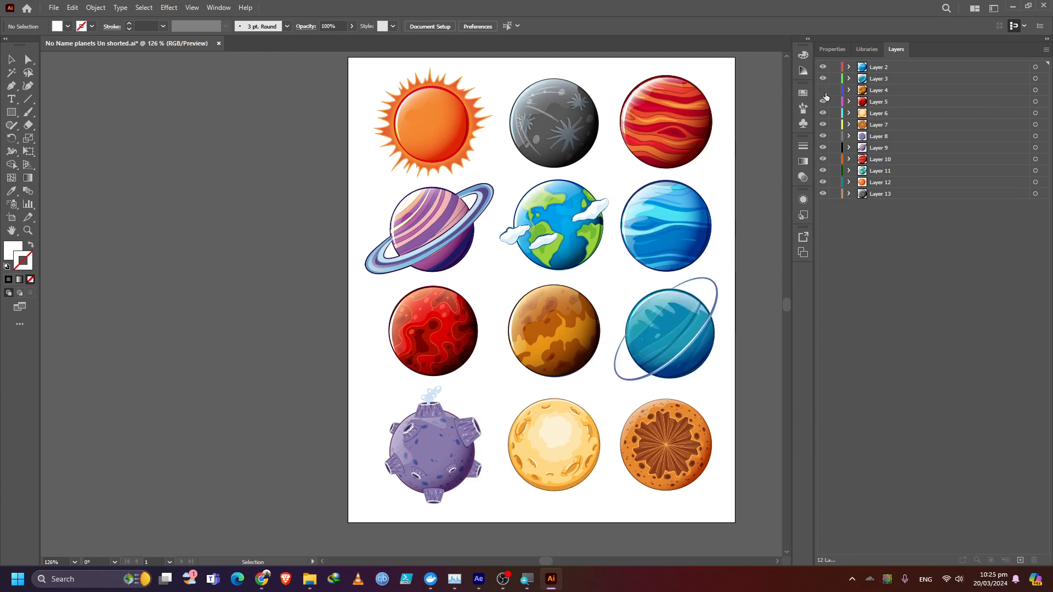
left_click(822, 90)
left_click(822, 90)
left_click(822, 101)
left_click(822, 101)
left_click(822, 124)
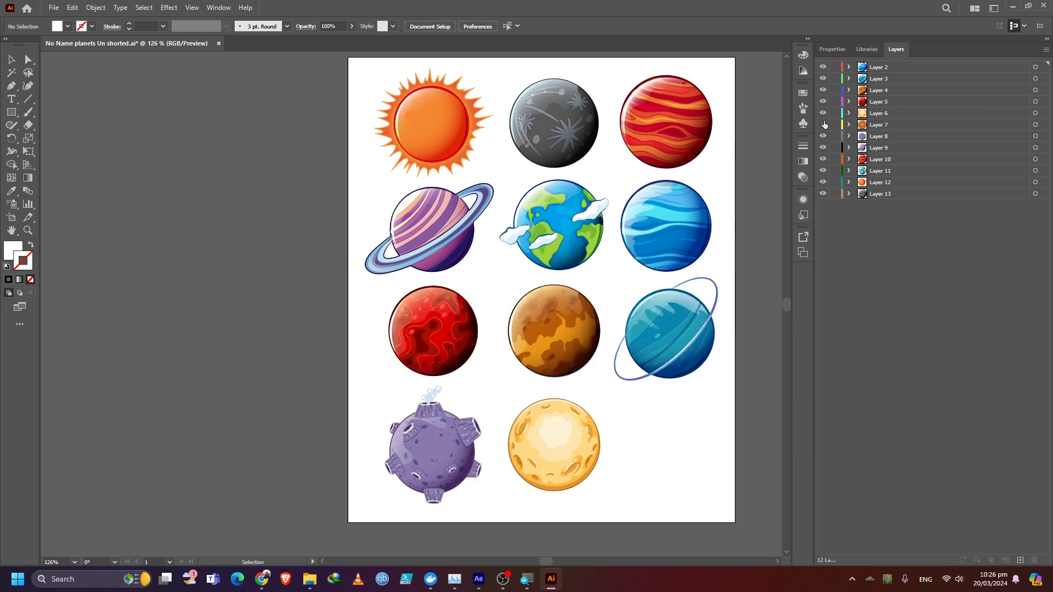
left_click(822, 124)
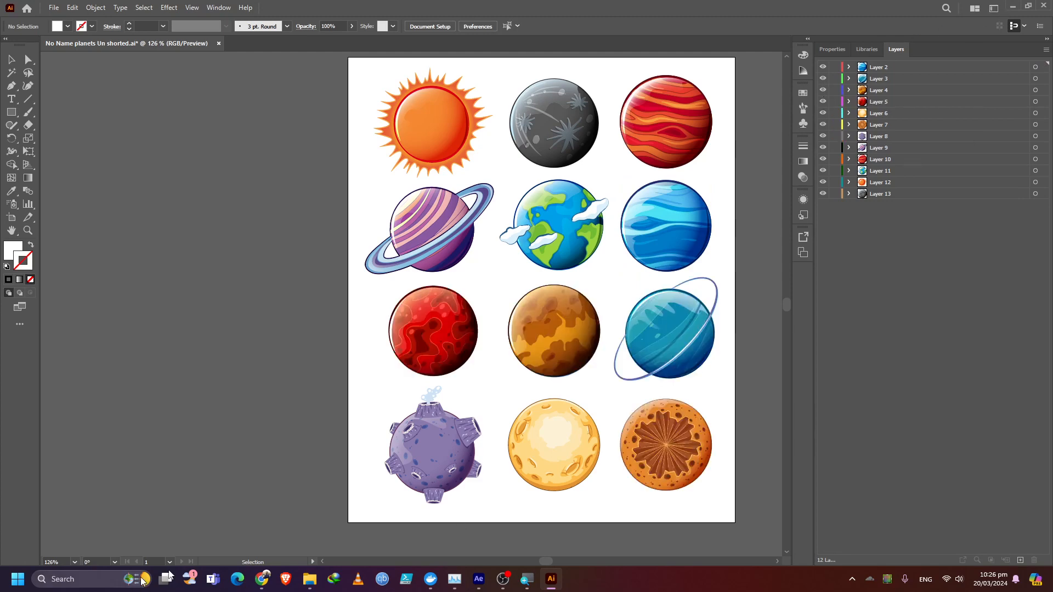
Step: Switch to File Explorer, go to D:\1.Projects\3.After Effects Class\Week 1 and maximize the window
left_click(310, 579)
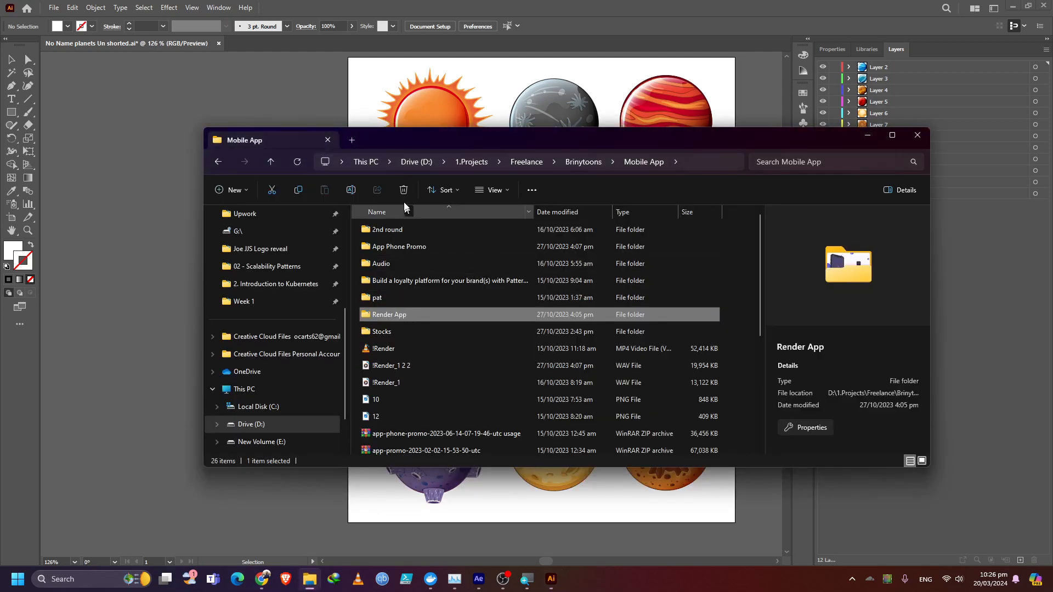
left_click(220, 167)
left_click(219, 167)
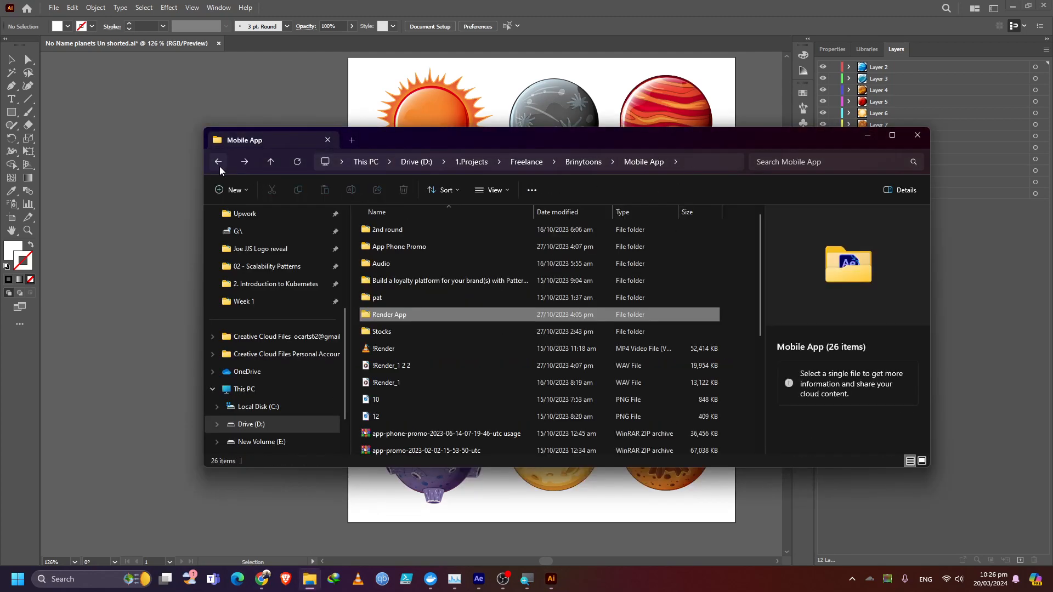
left_click(220, 167)
left_click(441, 161)
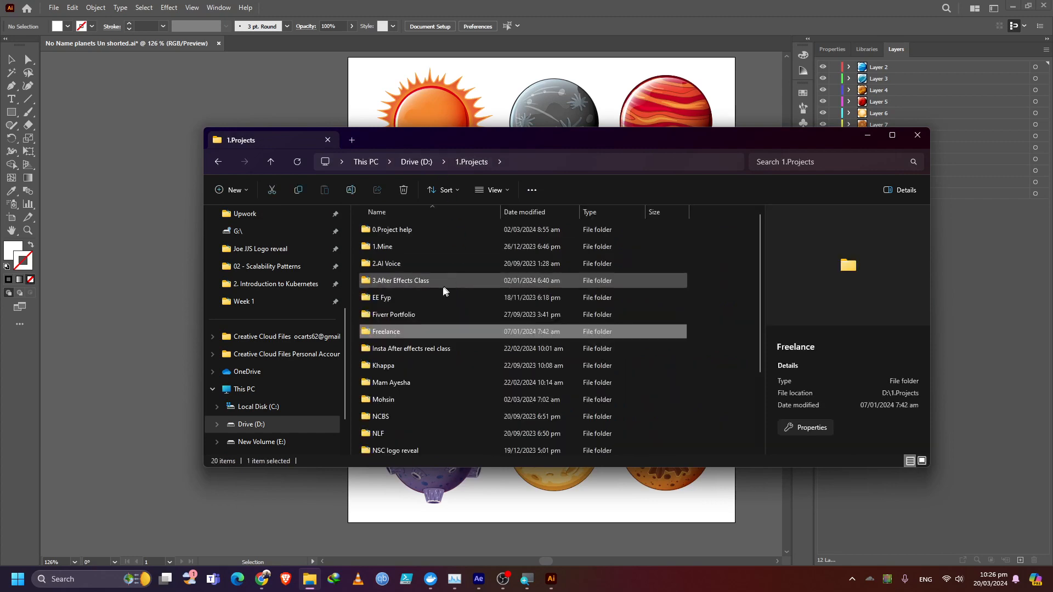
double_click(411, 282)
double_click(405, 230)
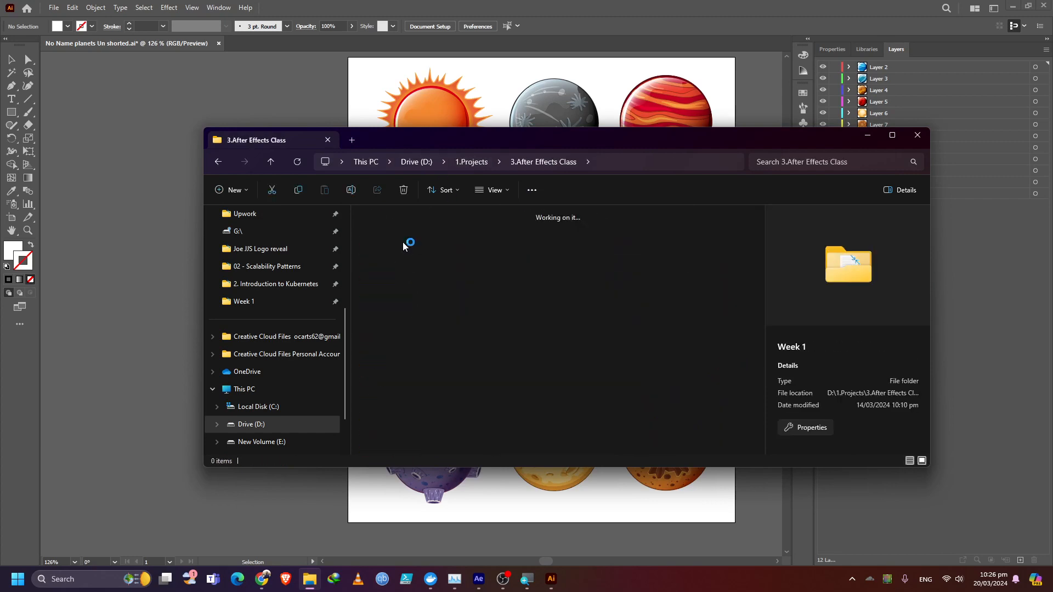
left_click(892, 135)
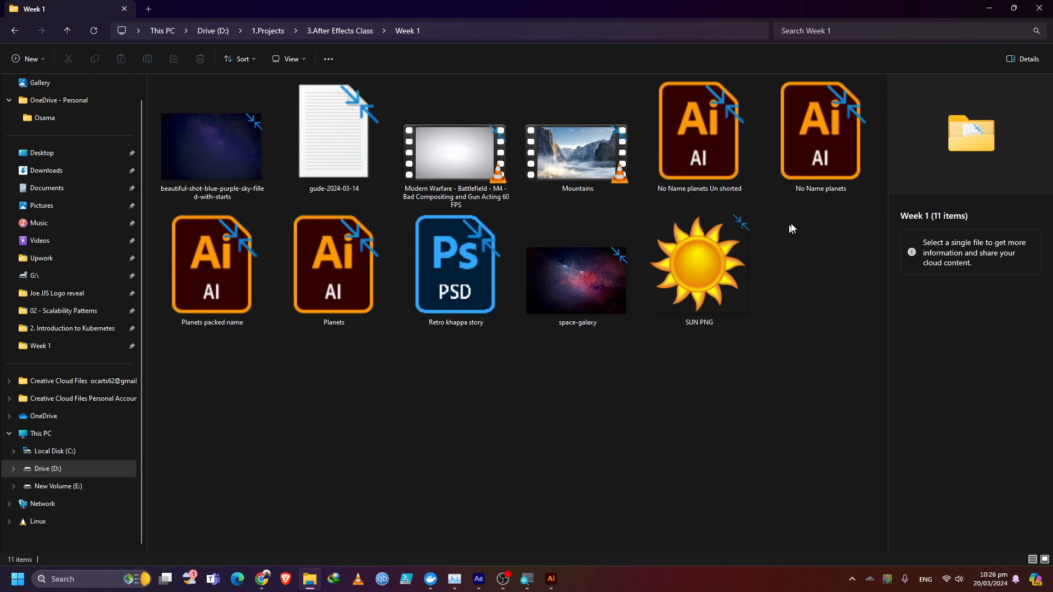
Step: Open the No Name planets file in Illustrator and delete its empty Layer 1
left_click(817, 186)
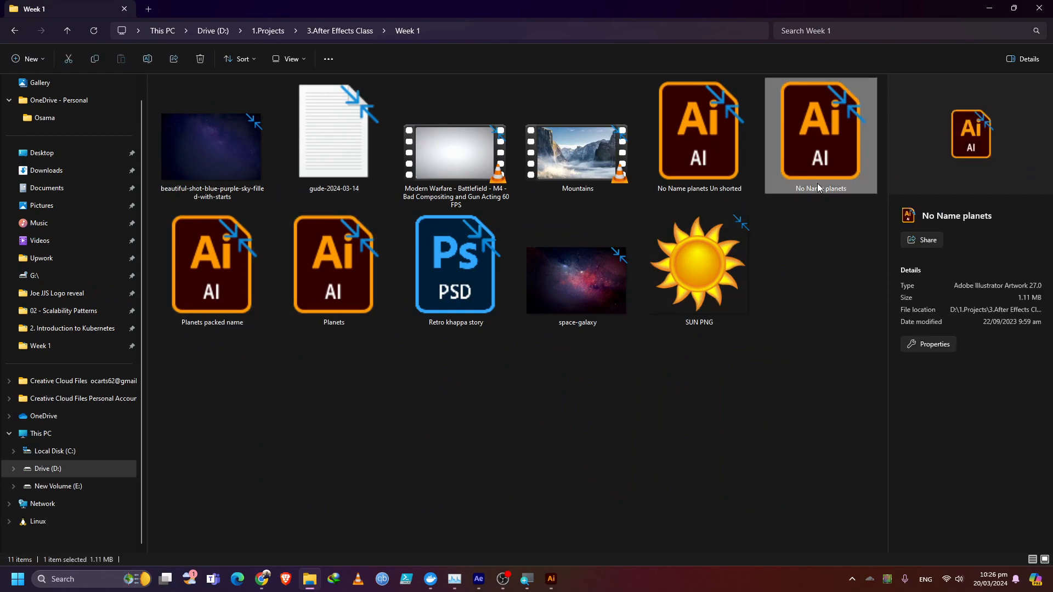
double_click(829, 150)
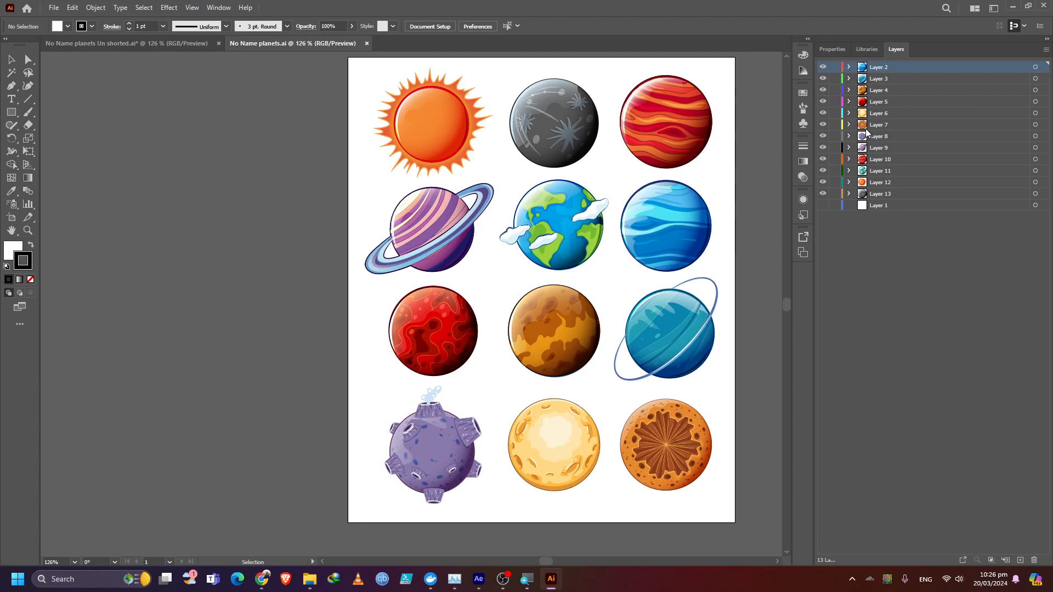
left_click_drag(877, 207, 1033, 561)
Step: Minimize Illustrator and import the No Name planets file from the Week 1 folder into the After Effects project as a layered composition
left_click(1012, 6)
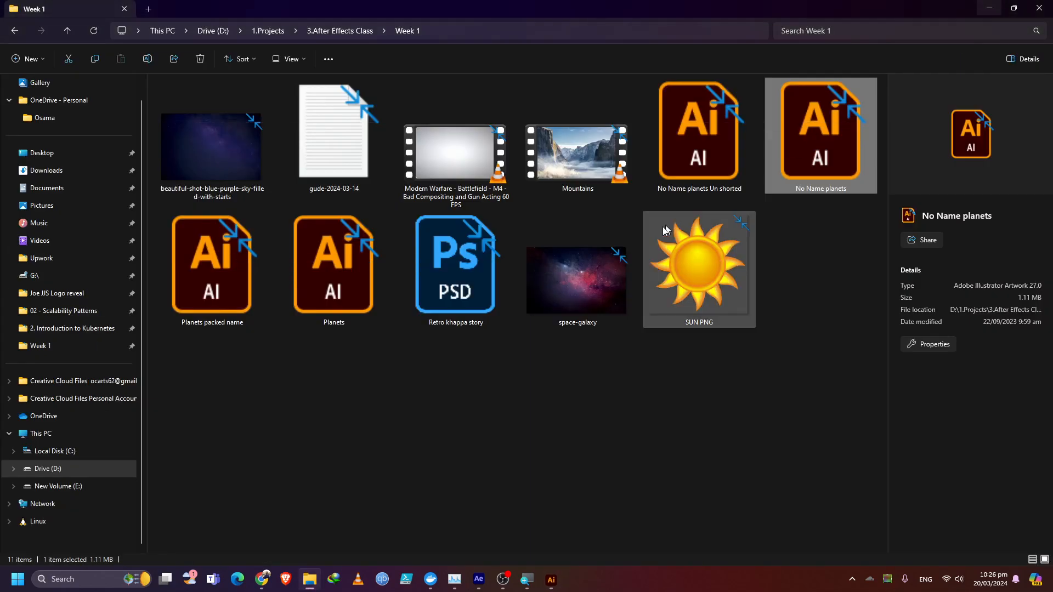
left_click_drag(665, 229, 67, 224)
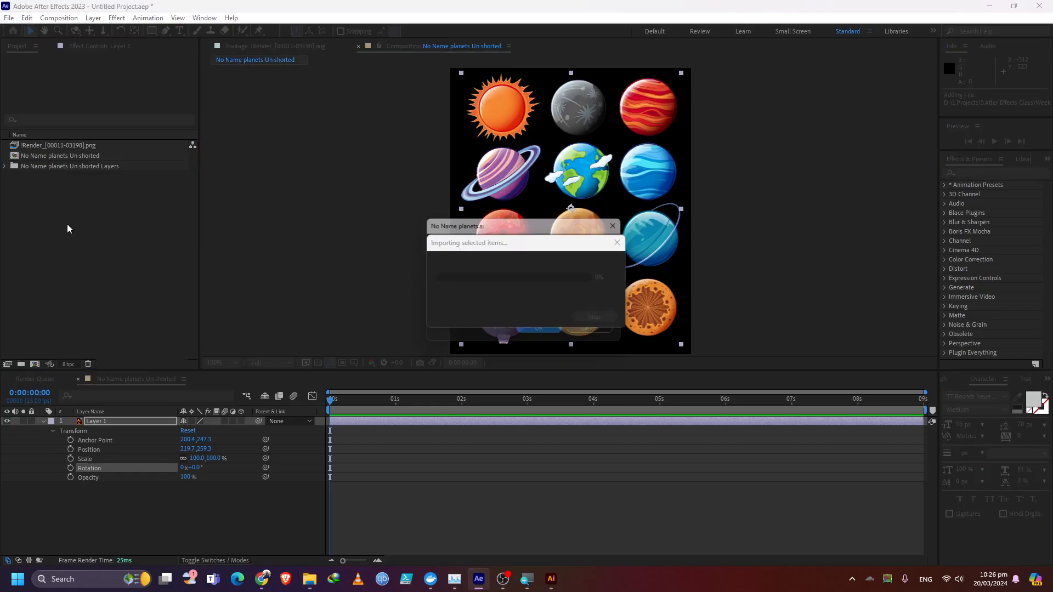
left_click(521, 336)
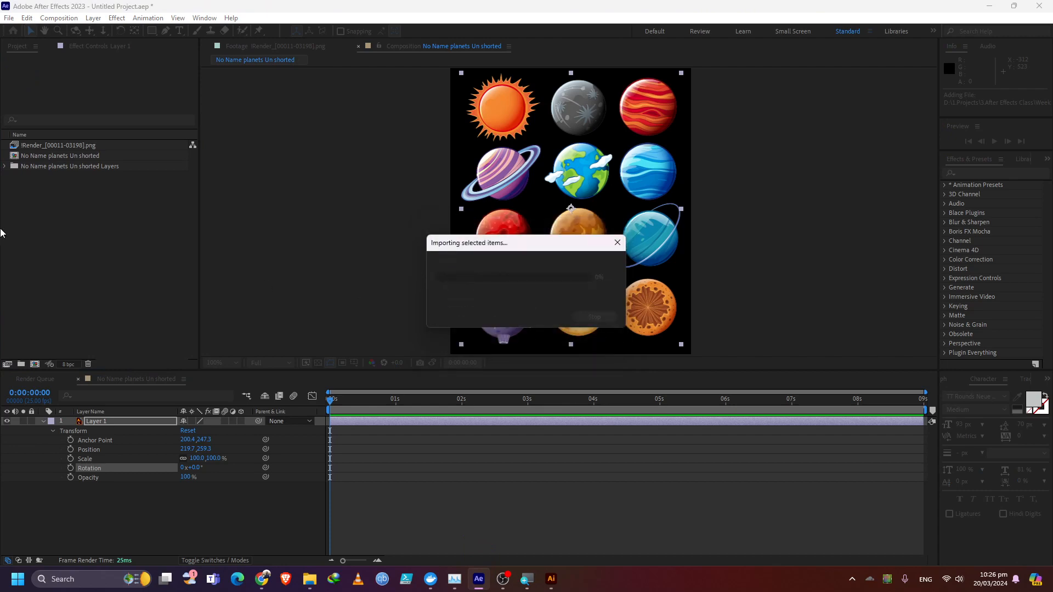
left_click_drag(8, 233, 61, 168)
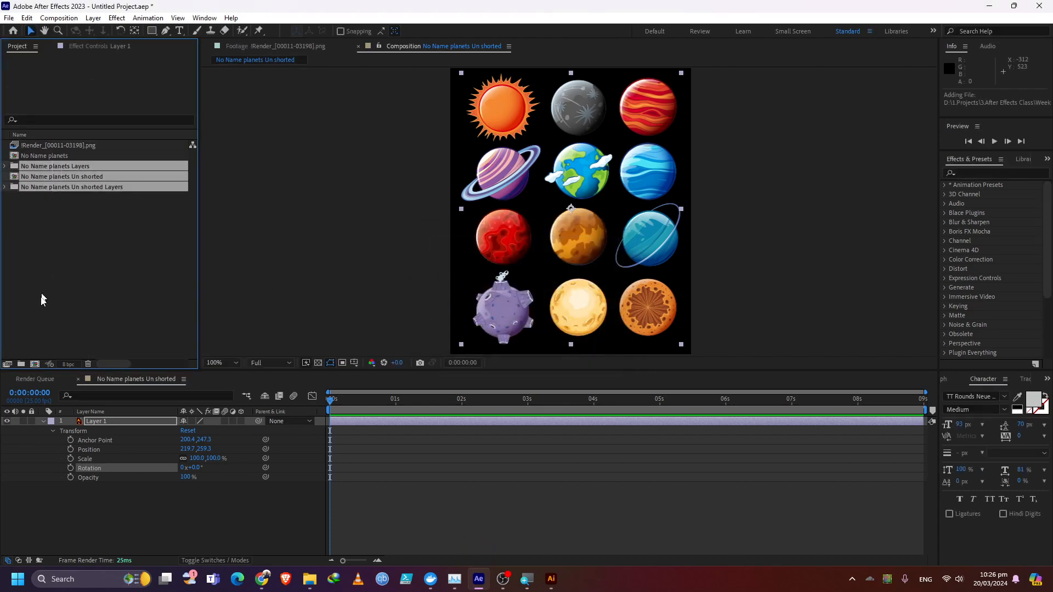
key("Delete")
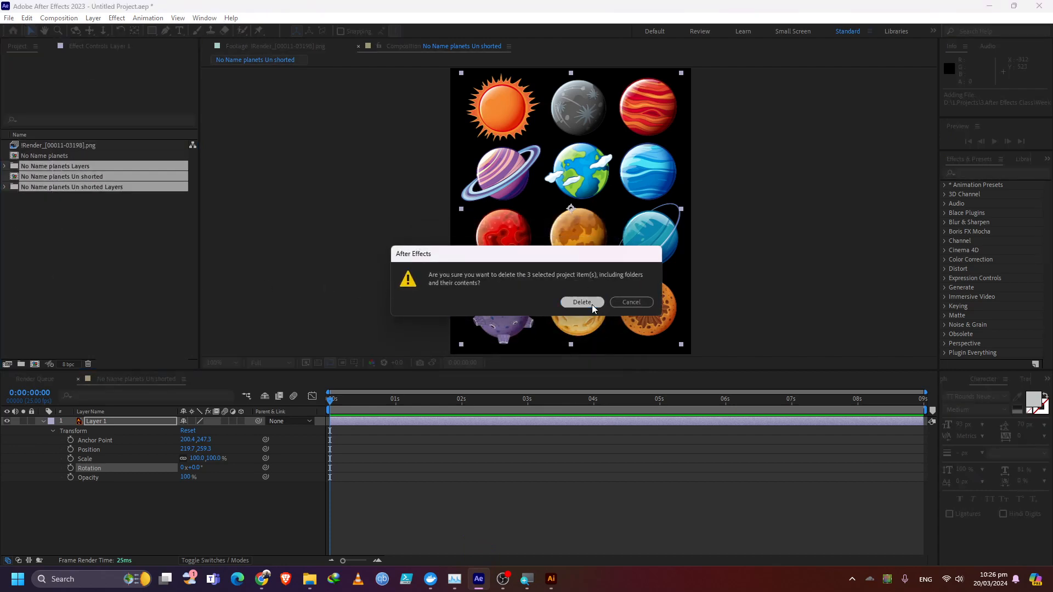
left_click(582, 302)
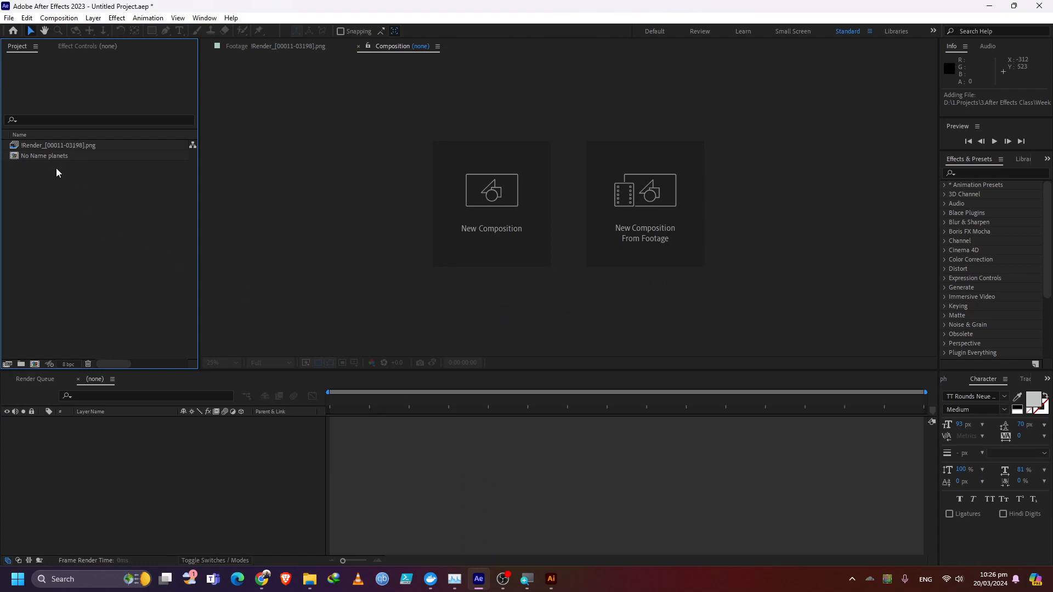
key("ctrl+z")
left_click(63, 187)
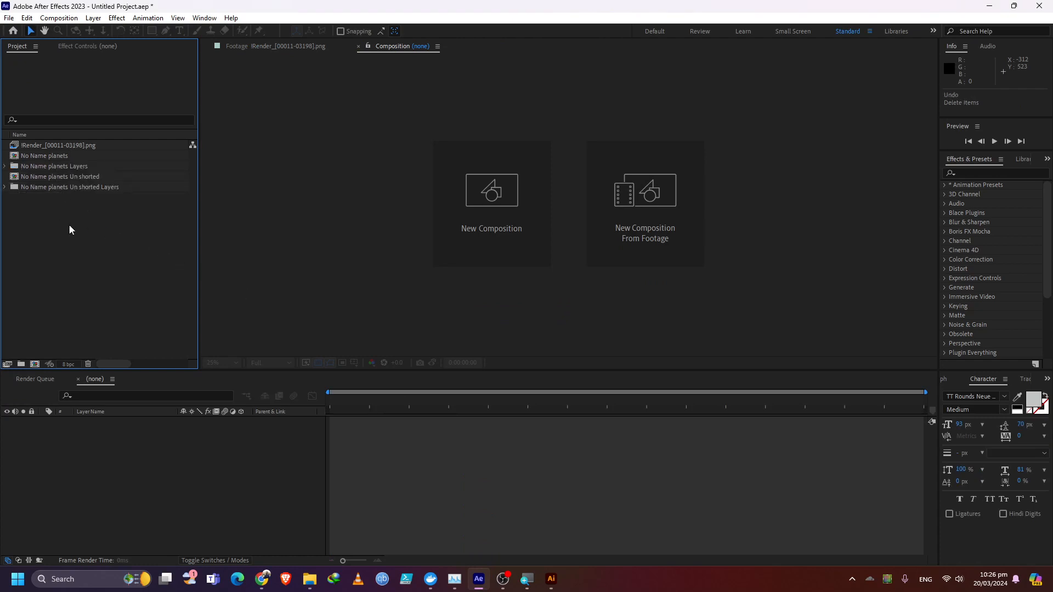
left_click_drag(68, 224, 74, 178)
key("Delete")
left_click(576, 302)
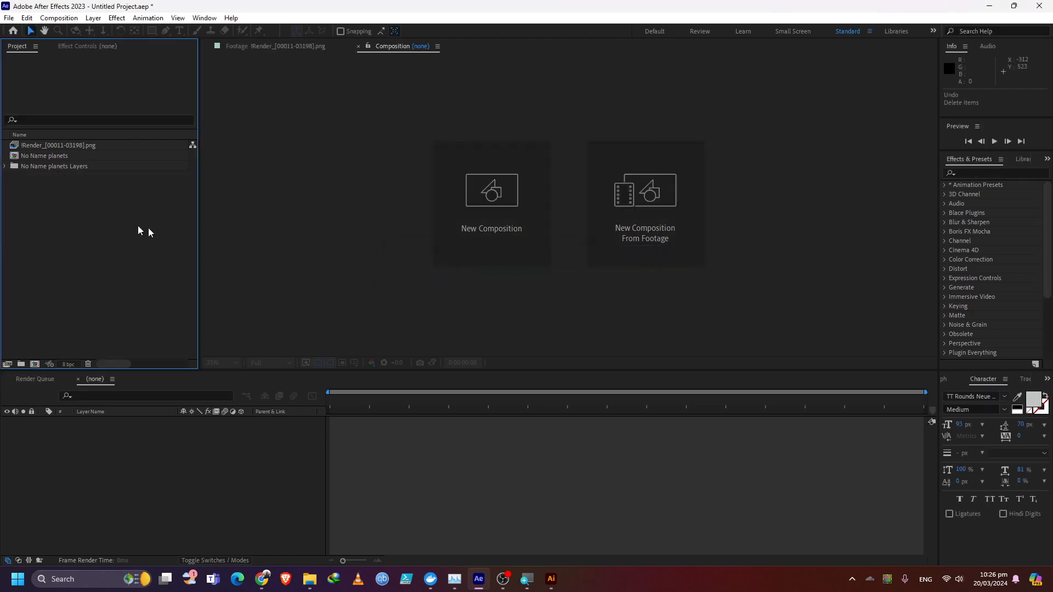
left_click(68, 148)
key("Delete")
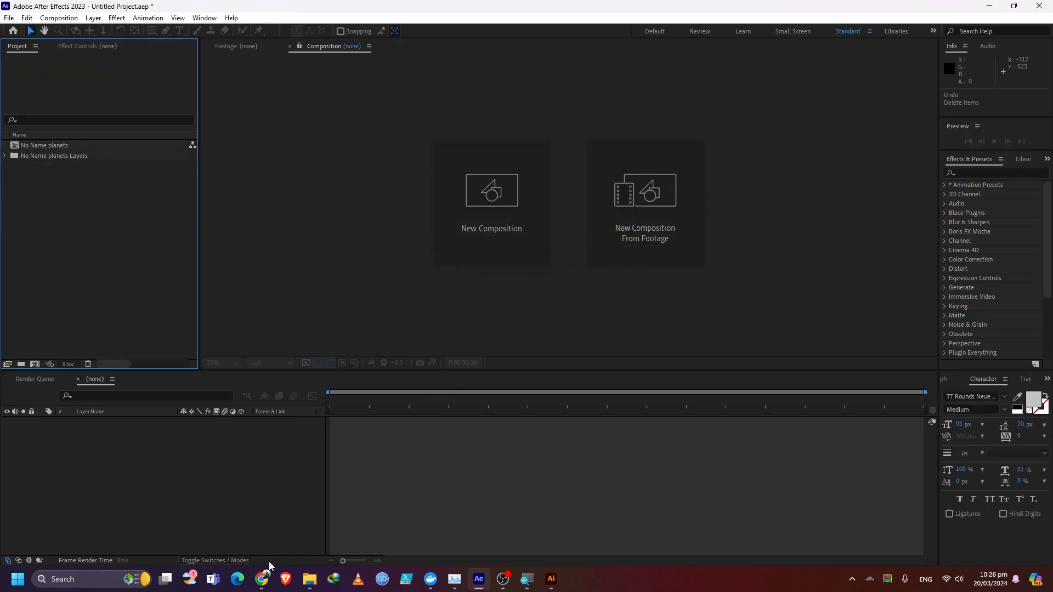
left_click(266, 536)
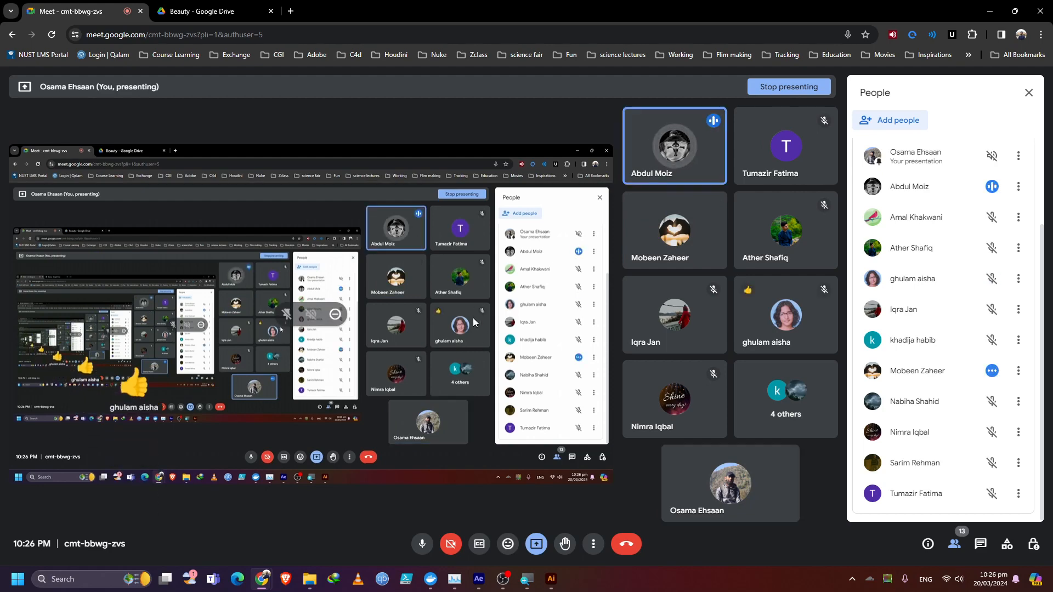
left_click(989, 11)
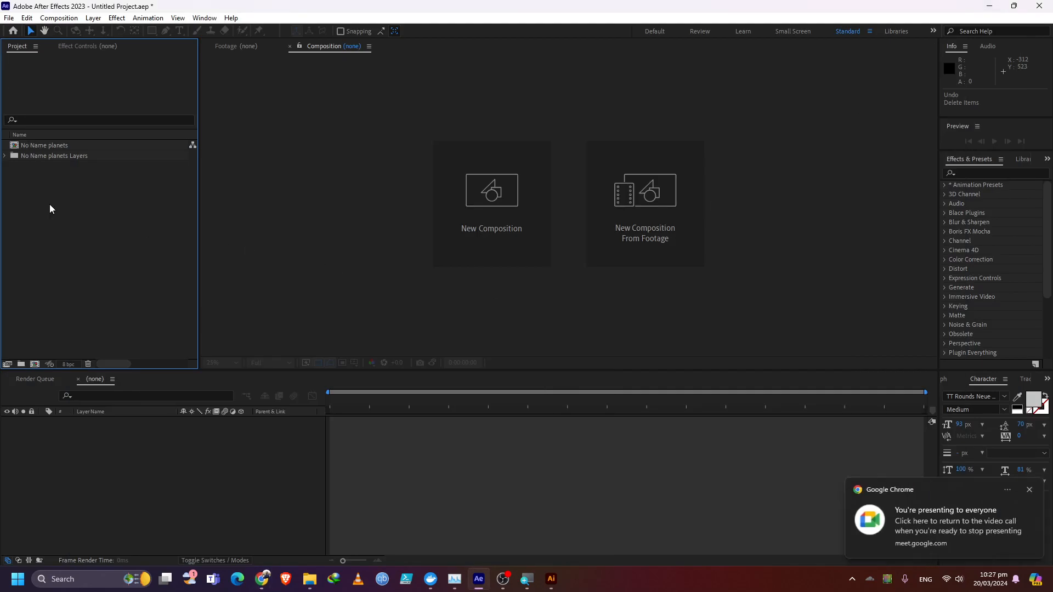
Step: Open the No Name planets composition and briefly select all of its layers together
left_click(49, 146)
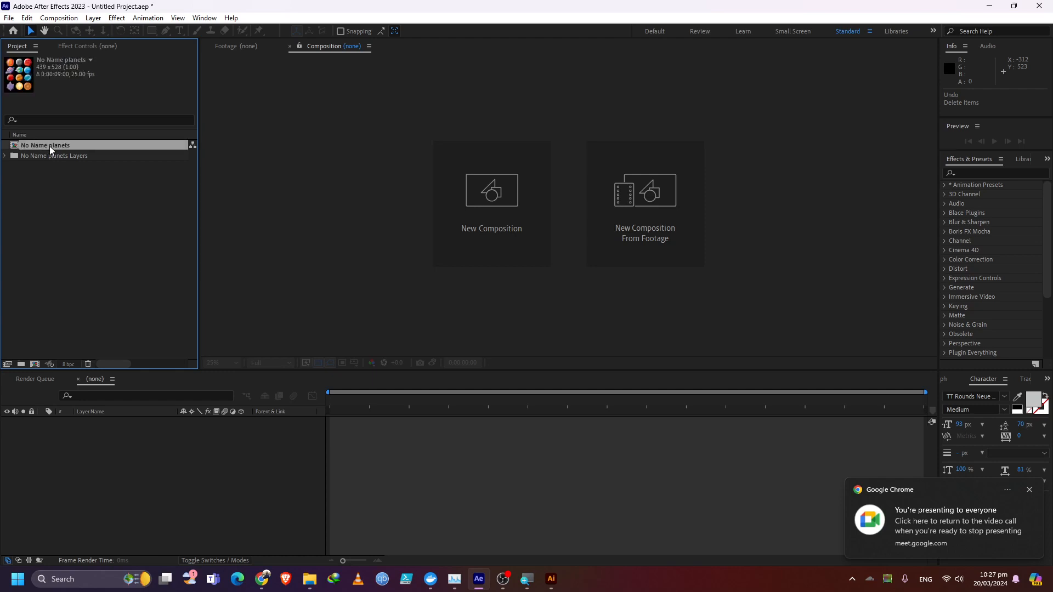
double_click(36, 146)
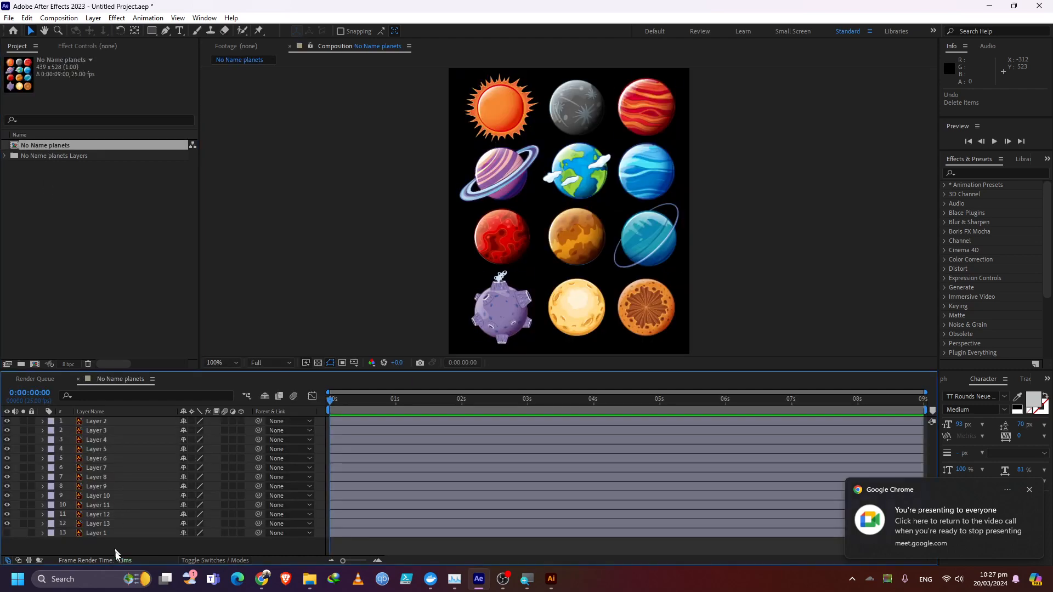
left_click_drag(102, 547, 106, 421)
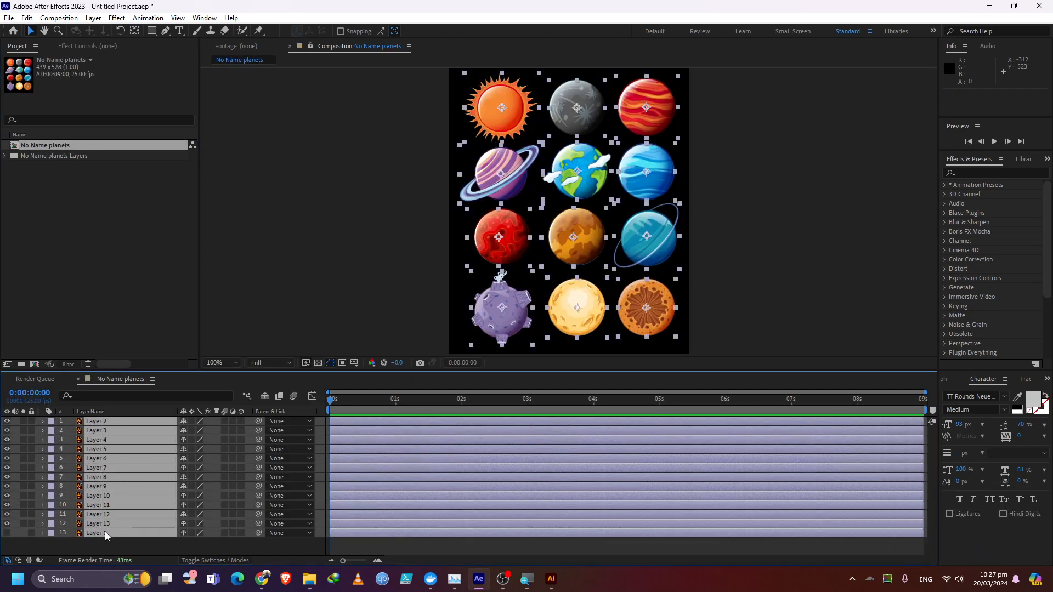
left_click(118, 538)
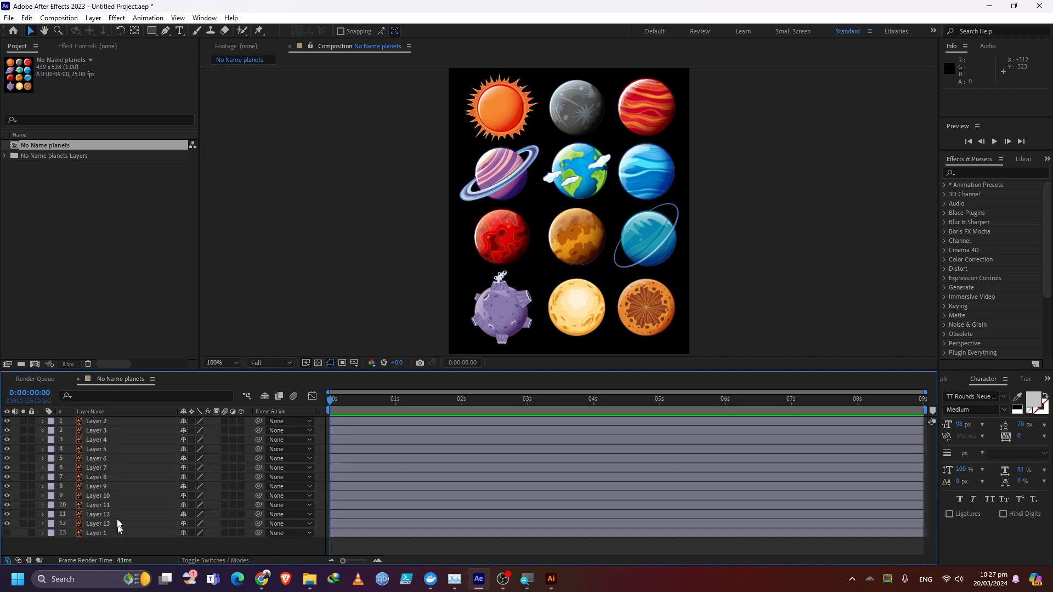
Step: Go through the composition's layers one by one and examine which planet each of them holds
left_click(98, 430)
left_click(100, 442)
left_click(100, 458)
left_click(98, 477)
left_click(99, 496)
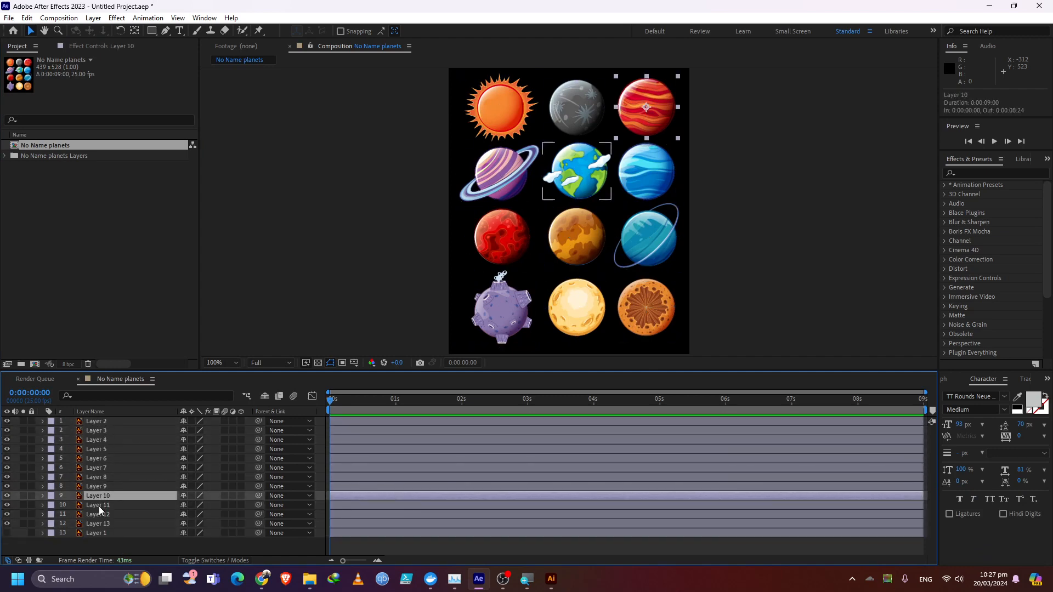
left_click(99, 506)
left_click(101, 524)
left_click(104, 533)
left_click(102, 514)
left_click(100, 496)
left_click(99, 477)
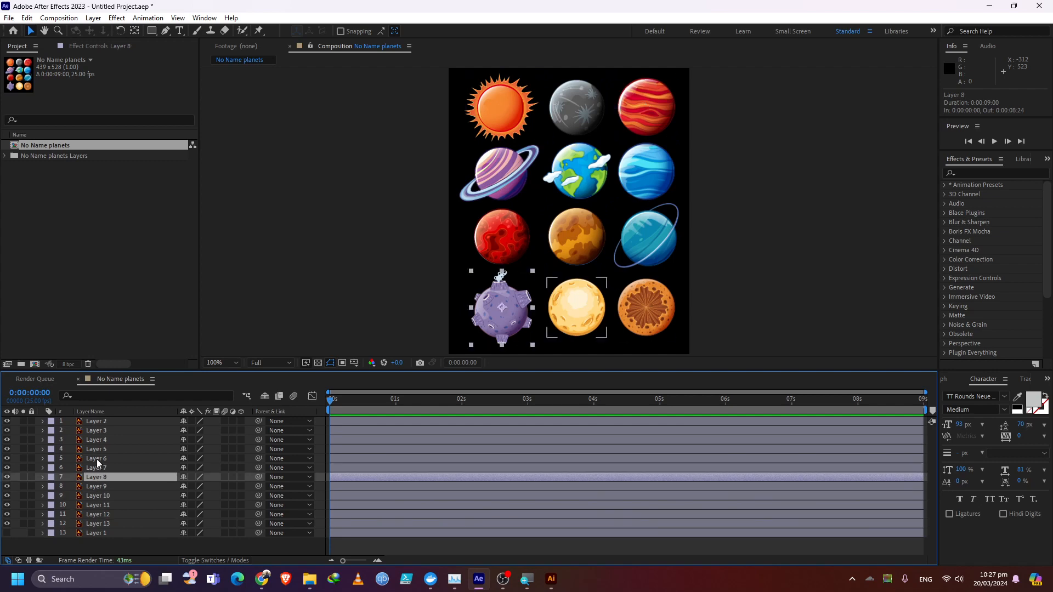
left_click(99, 459)
left_click(97, 449)
left_click(97, 432)
left_click(100, 421)
left_click(91, 477)
left_click(90, 496)
left_click(91, 514)
left_click(89, 523)
left_click(86, 539)
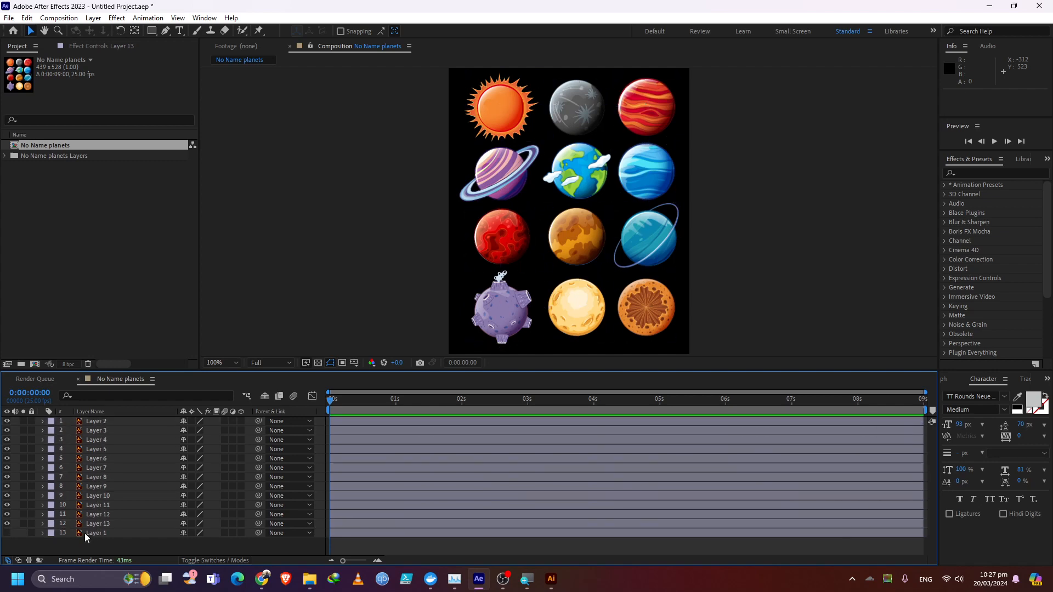
Step: Delete the hidden Layer 1 from the No Name planets composition
left_click(84, 532)
key("Delete")
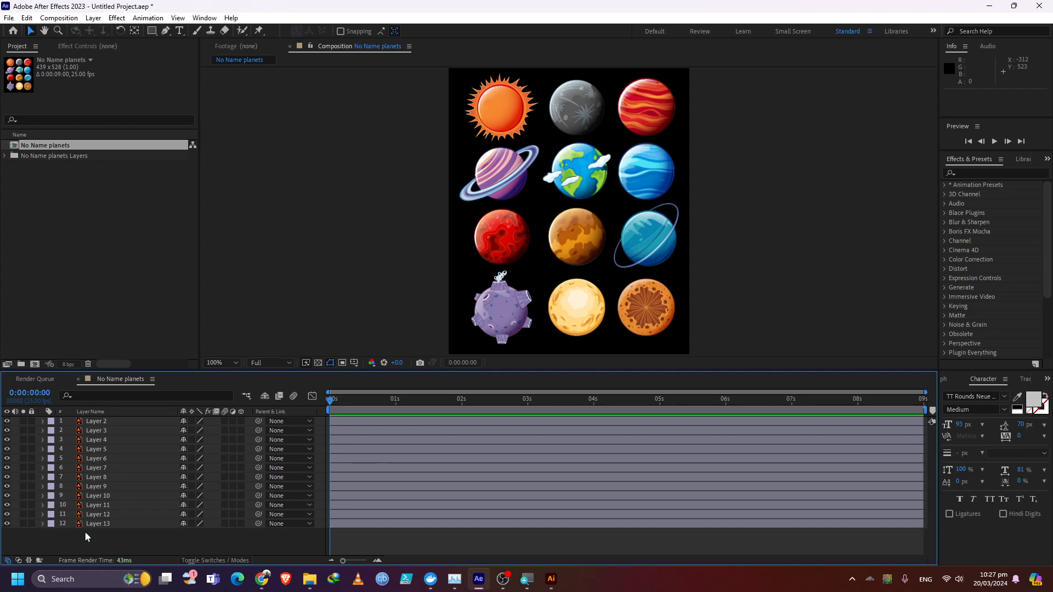
key("ctrl+z")
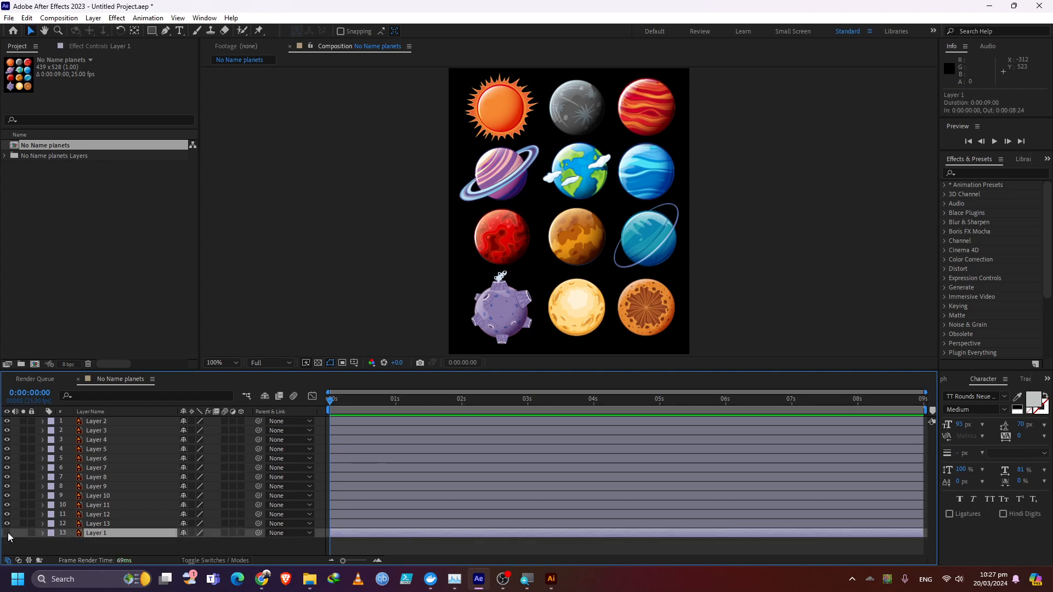
key("Delete")
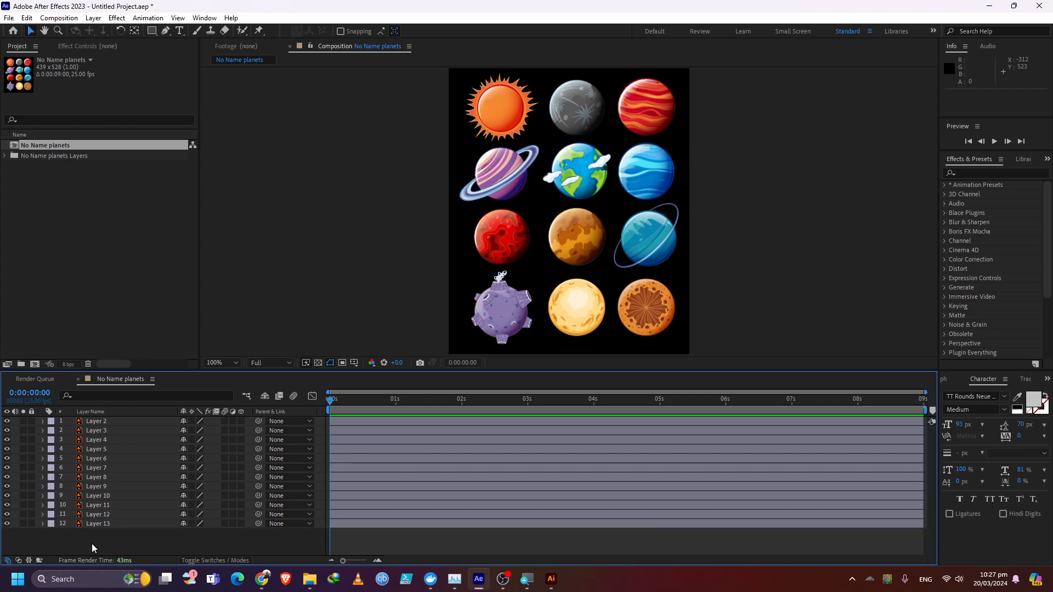
key("ctrl+a")
double_click(114, 451)
left_click(114, 430)
left_click(640, 46)
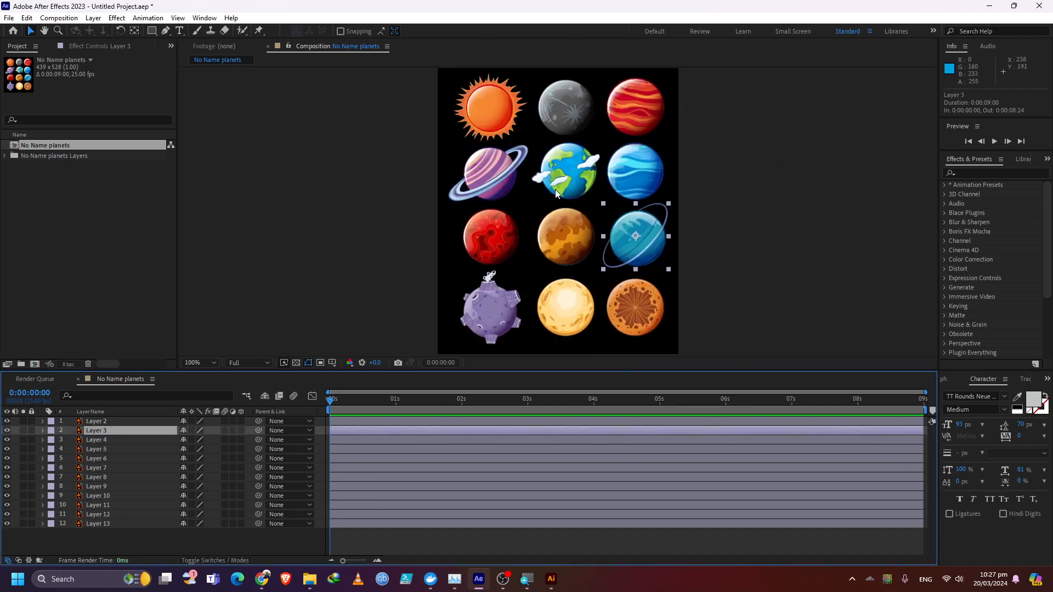
Step: Rename the layer containing the orange sun as Sun
left_click(488, 92)
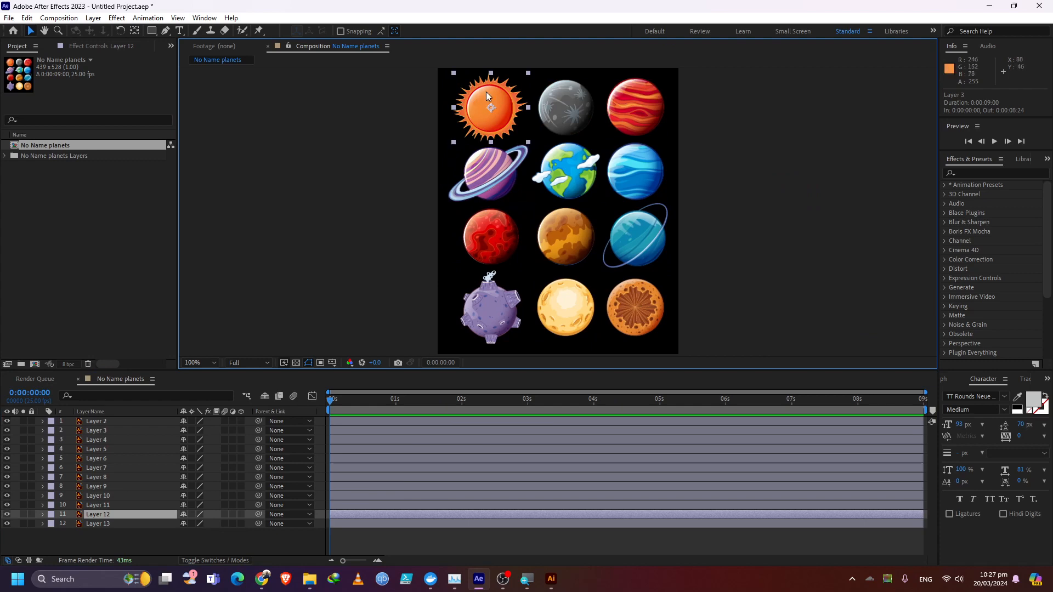
left_click(92, 517)
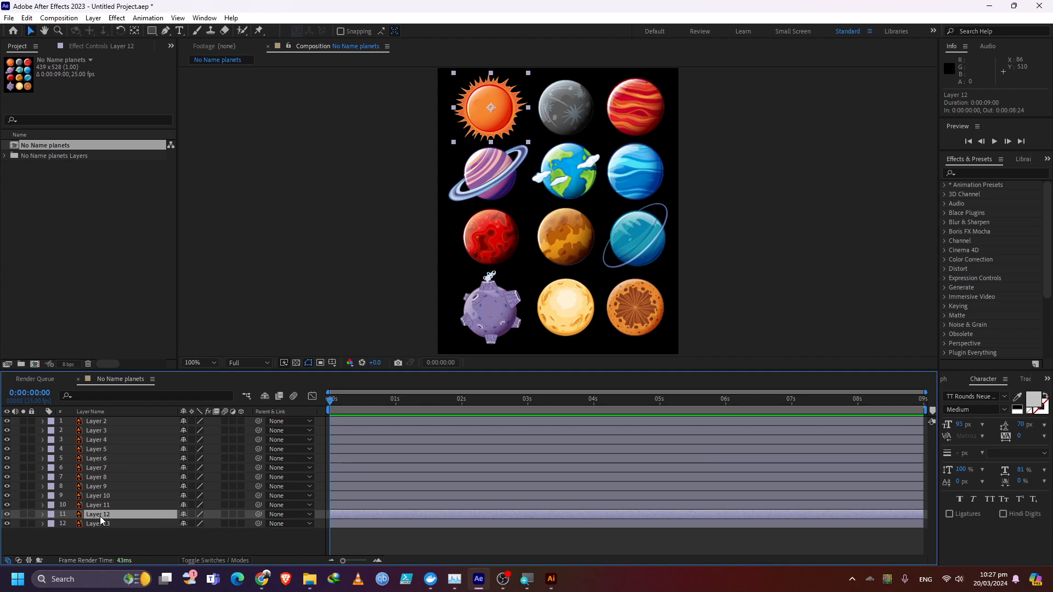
key("Return")
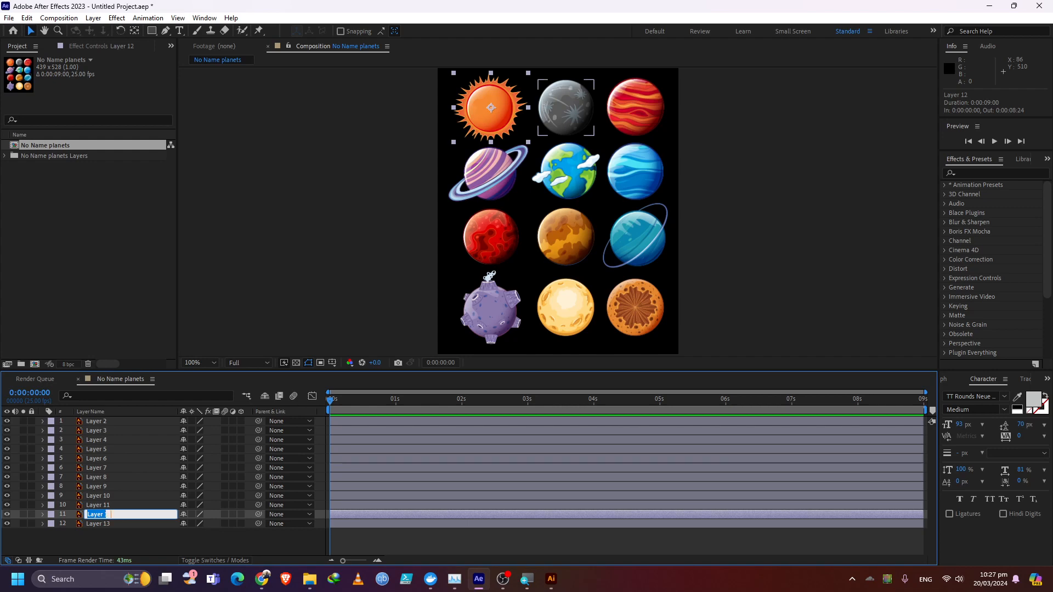
type("Sun")
left_click(110, 563)
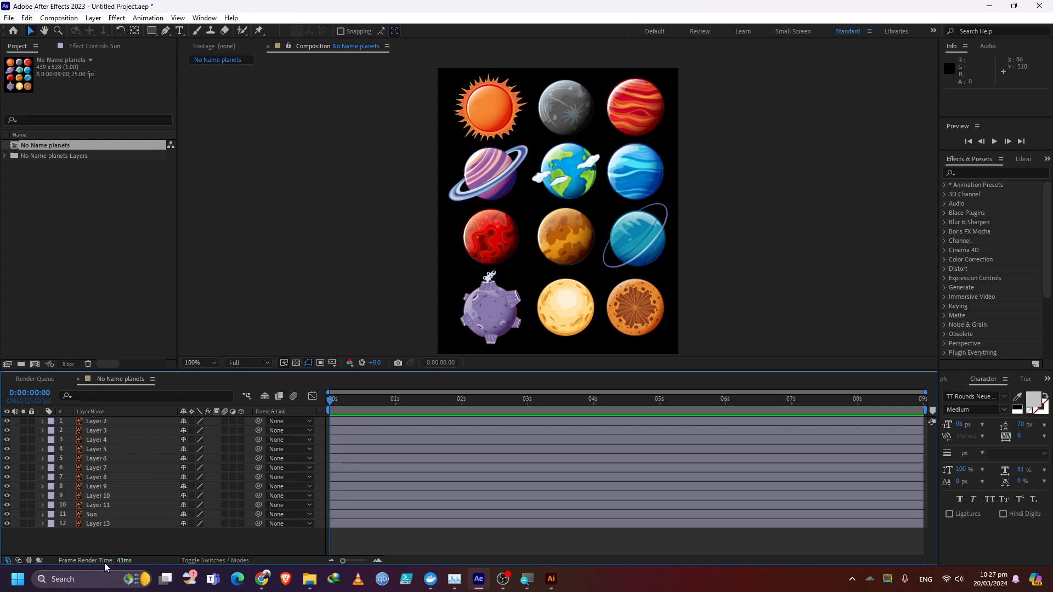
Step: Rename Layer 11, which holds the green and blue planet, as earth
left_click(97, 505)
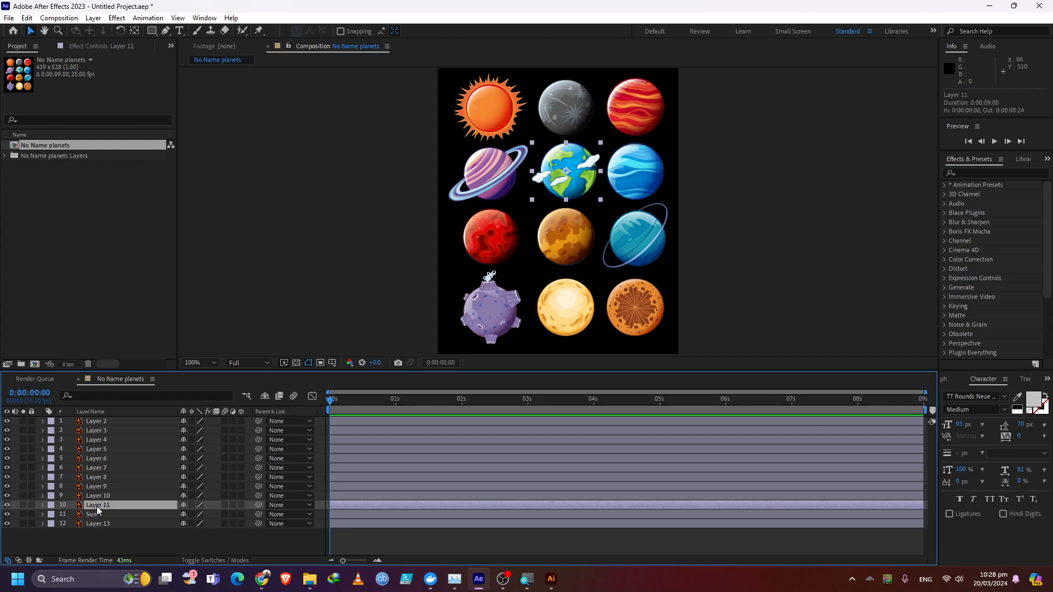
key("Return")
type("earth")
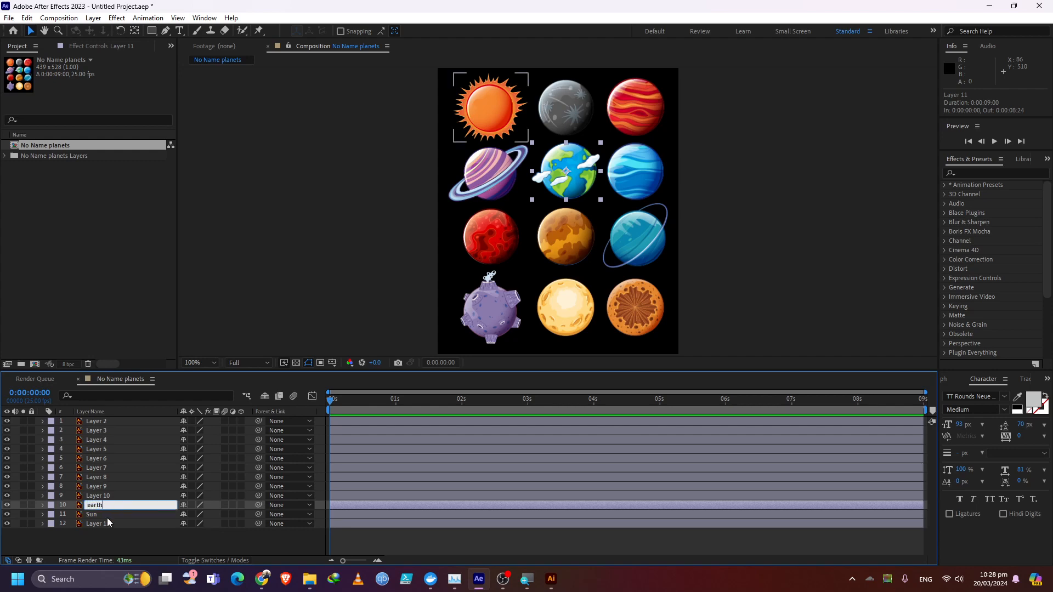
left_click(108, 538)
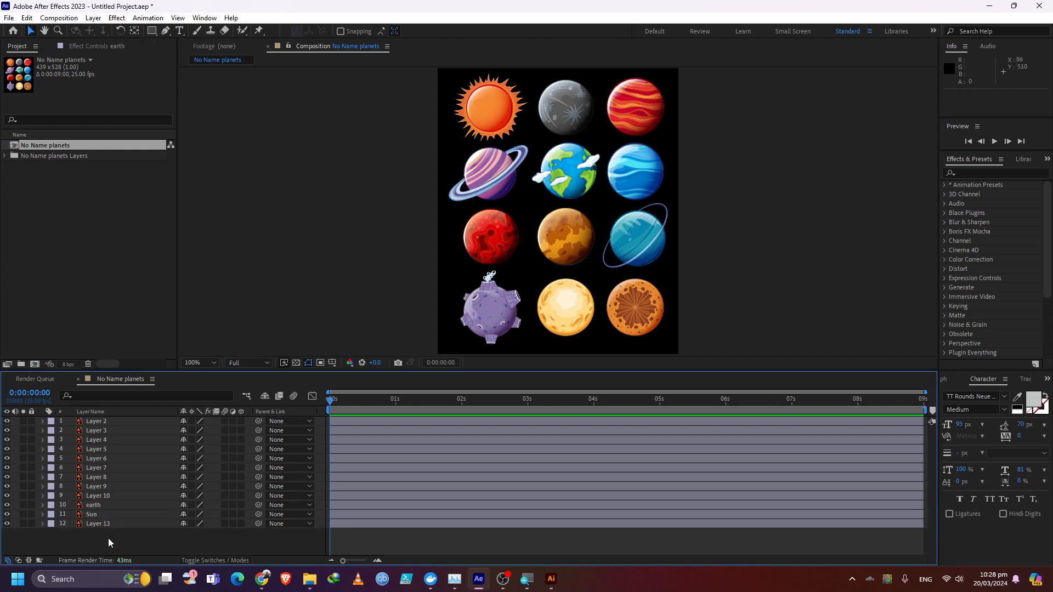
Step: Switch to Illustrator, review the complete layer list of No Name planets.ai and minimize the window
mouse_move(305, 579)
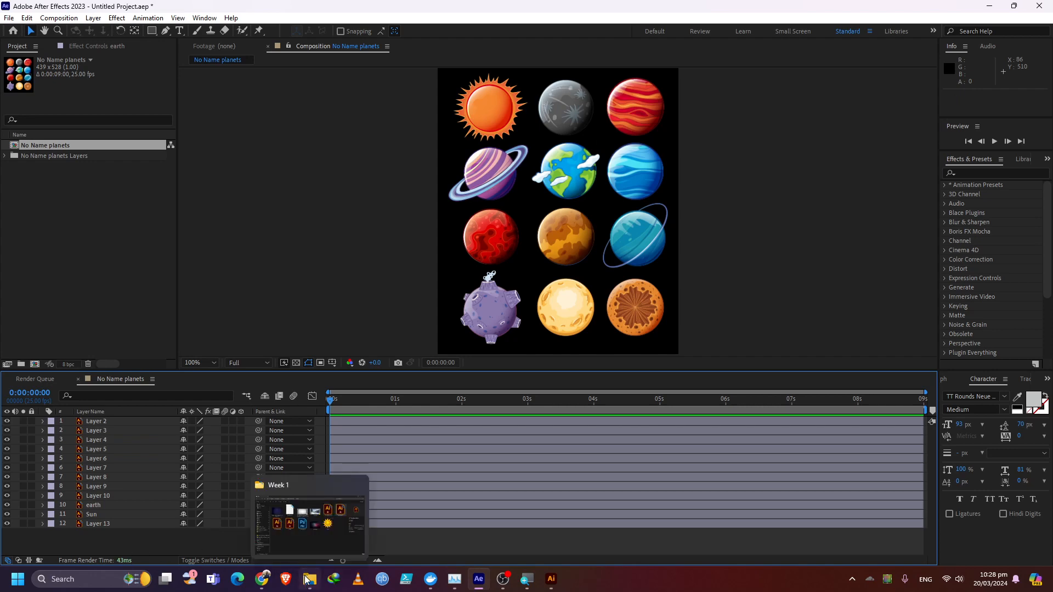
left_click(551, 578)
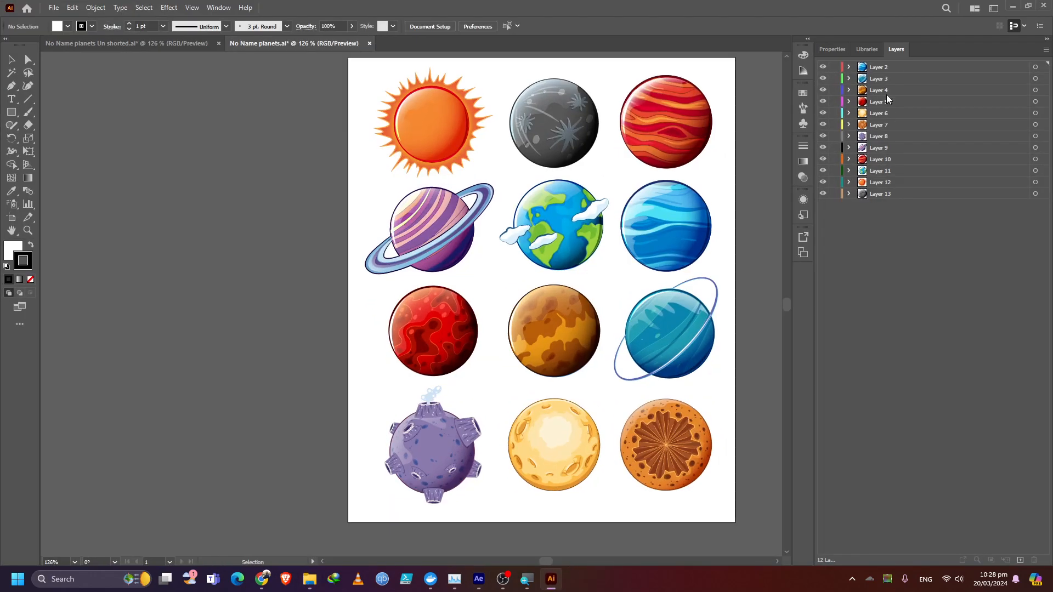
left_click_drag(877, 219, 896, 62)
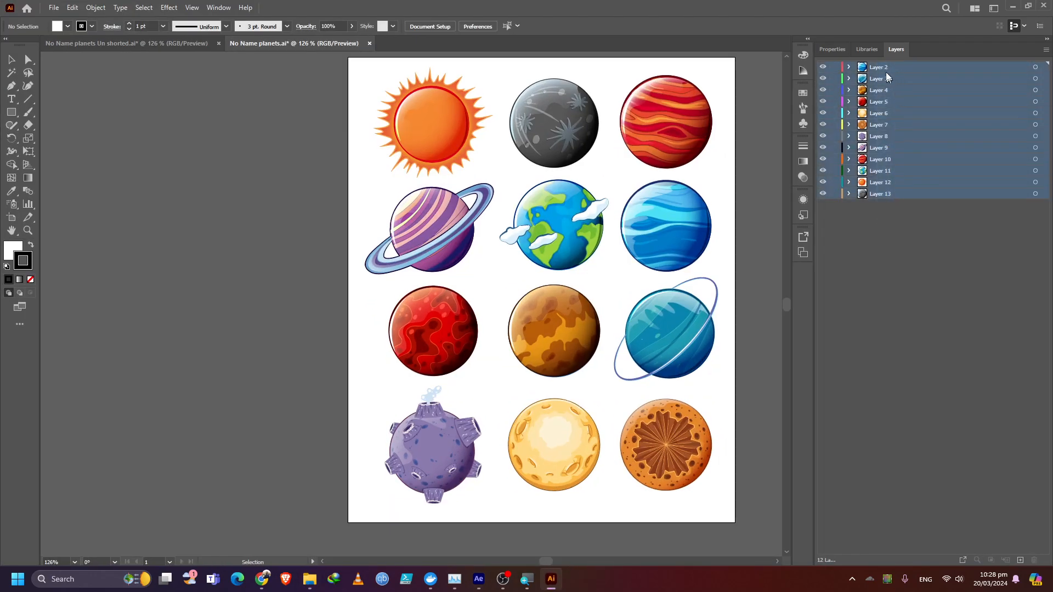
left_click(1012, 6)
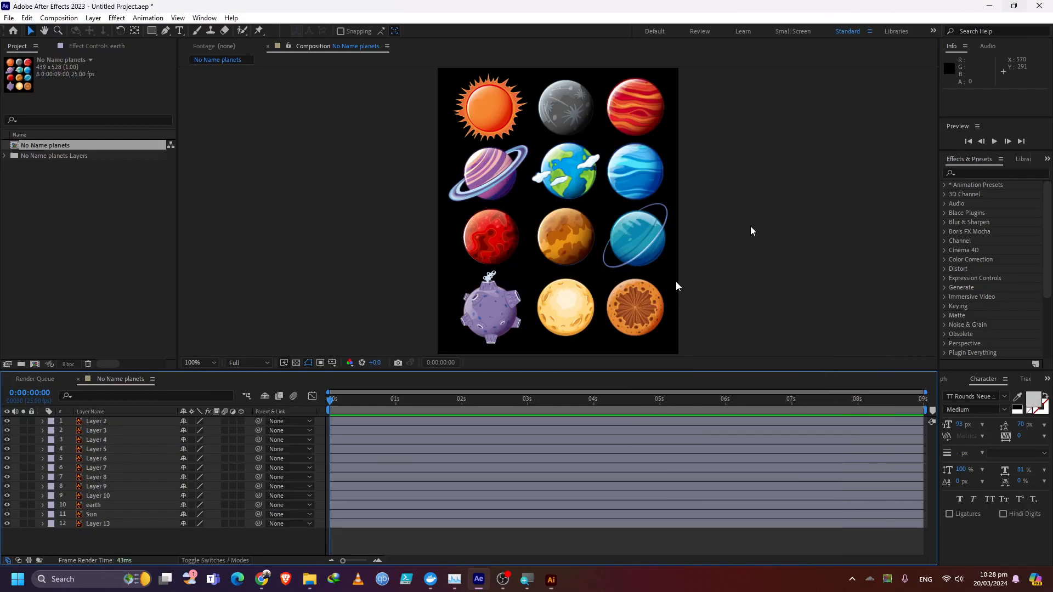
Step: Open the Planets packed name file from the Week 1 folder in Illustrator and bring its whole artboard into view
left_click(301, 521)
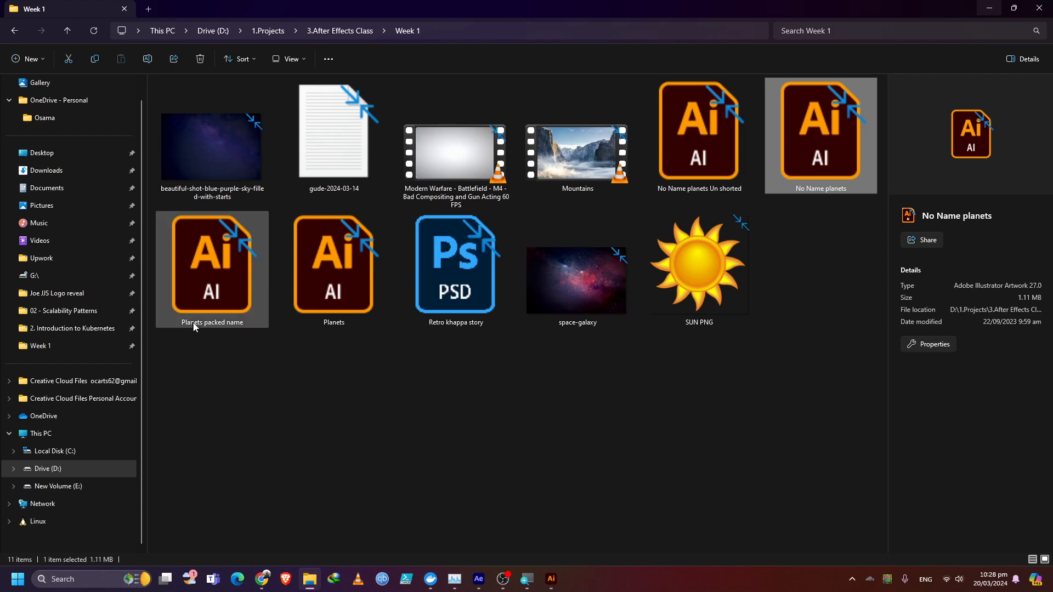
double_click(222, 326)
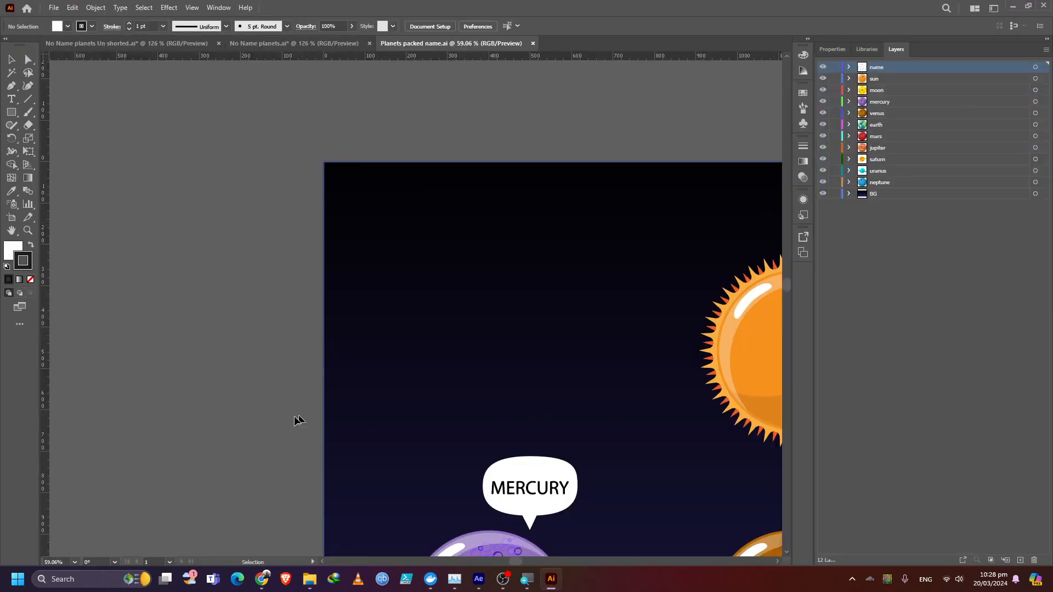
scroll(236, 420, "down", 5)
scroll(236, 420, "down", 1)
scroll(300, 471, "up", 3)
left_click_drag(325, 447, 351, 377)
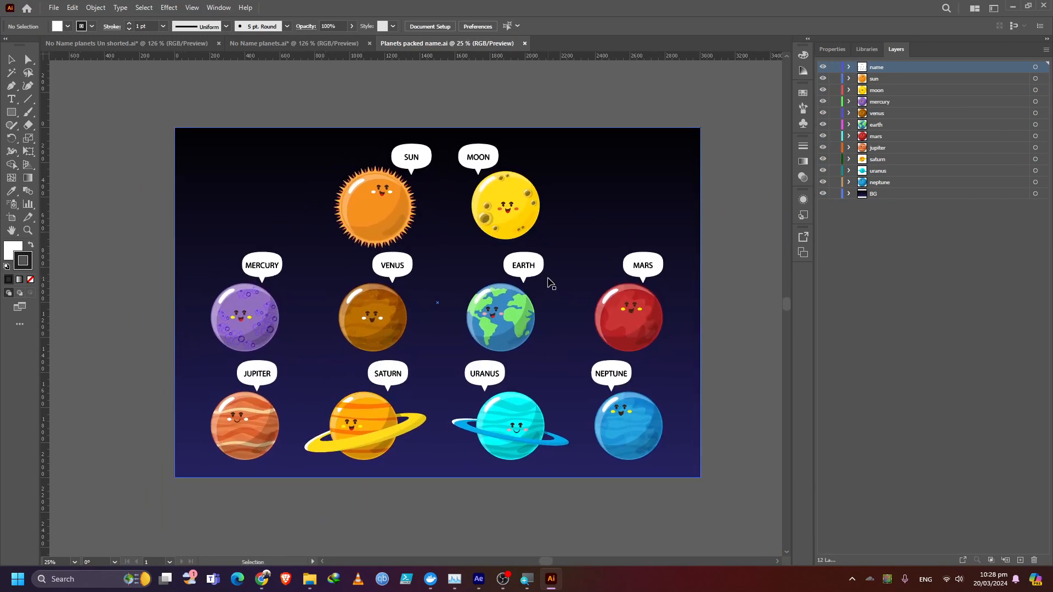
Step: Examine the named layers of Planets packed name.ai one after another, from sun down to neptune
left_click(873, 82)
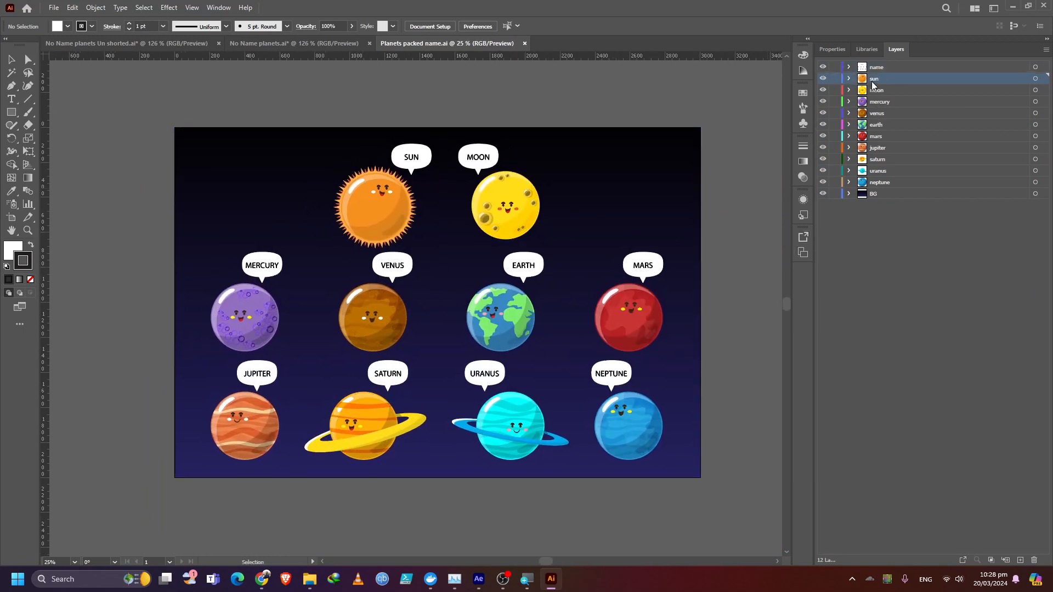
left_click(873, 91)
left_click(902, 103)
left_click(899, 113)
left_click(895, 125)
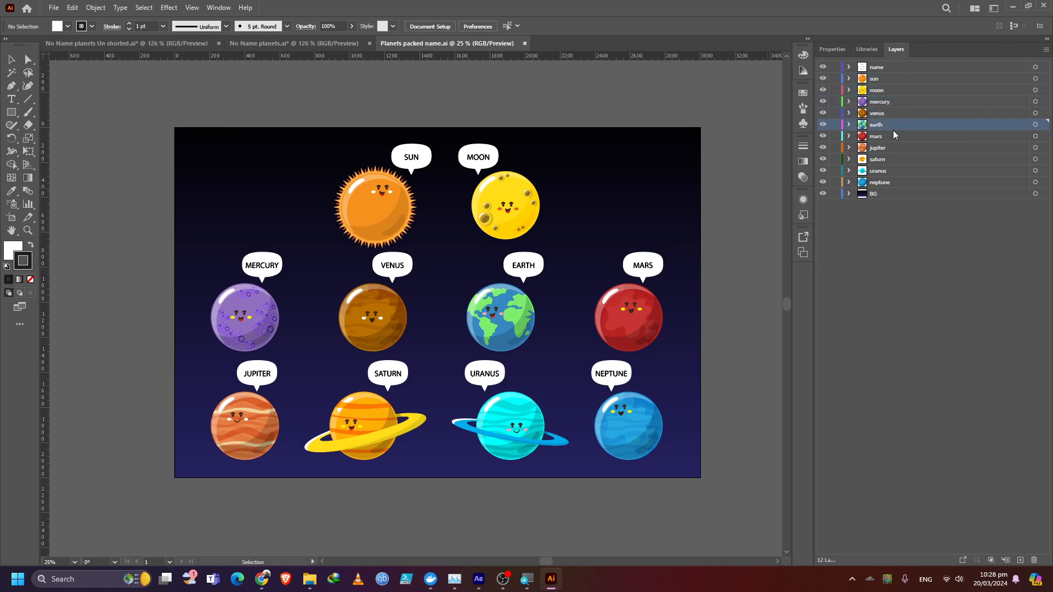
left_click(893, 137)
left_click(891, 148)
left_click(887, 159)
left_click(887, 171)
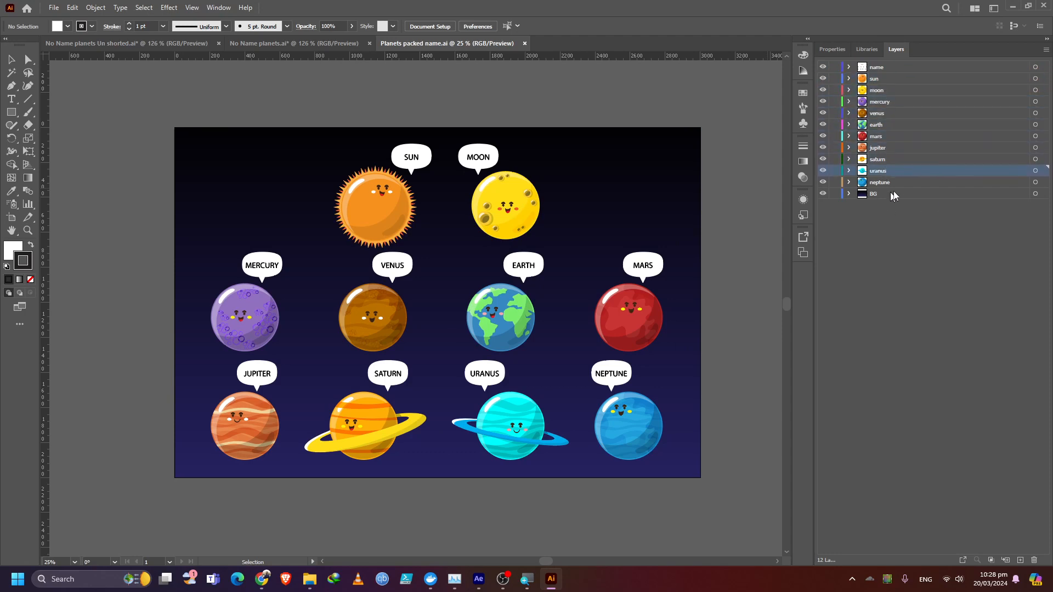
left_click(890, 182)
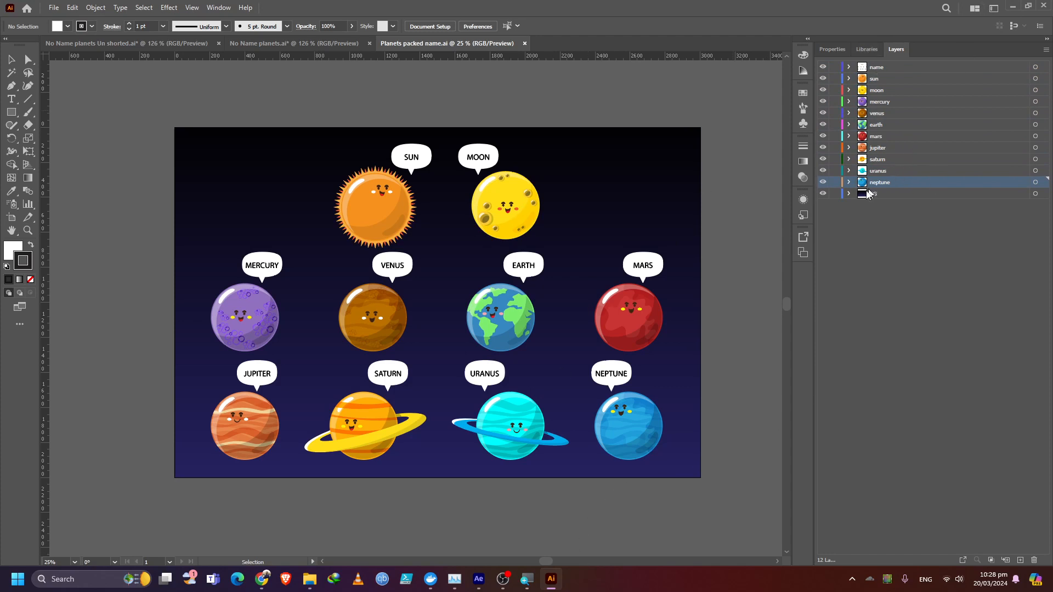
Step: Switch to After Effects and import Planets packed name.ai from the Week 1 folder as a Composition with Layer Size footage dimensions
left_click(478, 579)
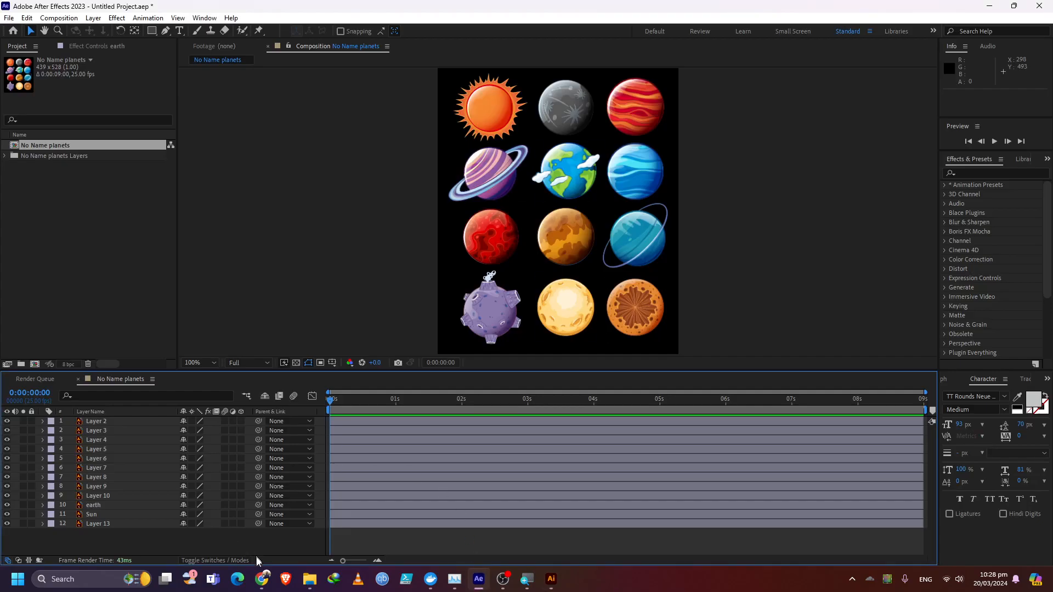
left_click(302, 580)
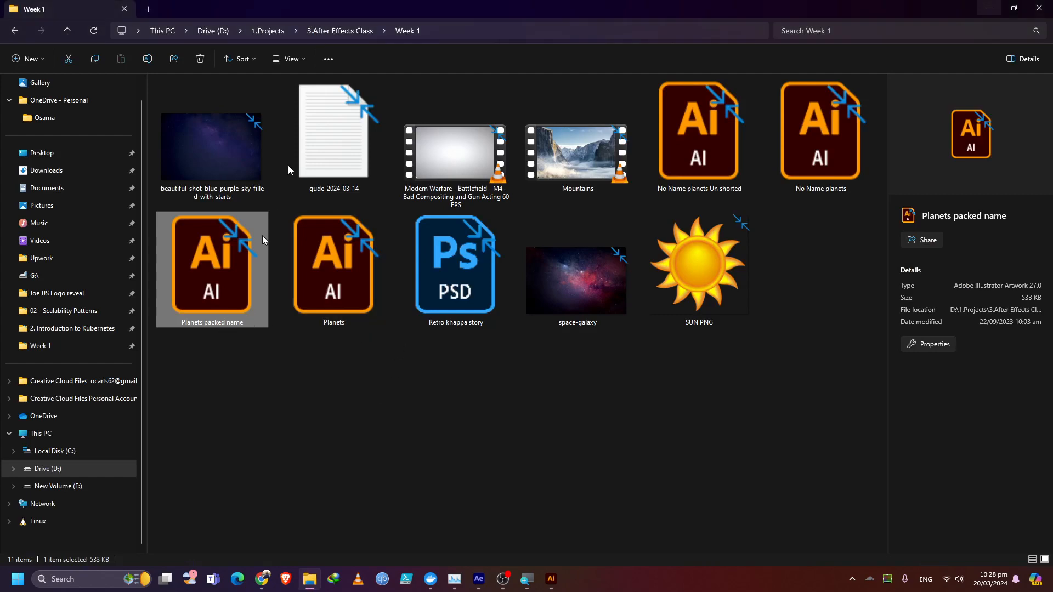
left_click_drag(458, 4, 650, 47)
scroll(556, 286, "down", 5)
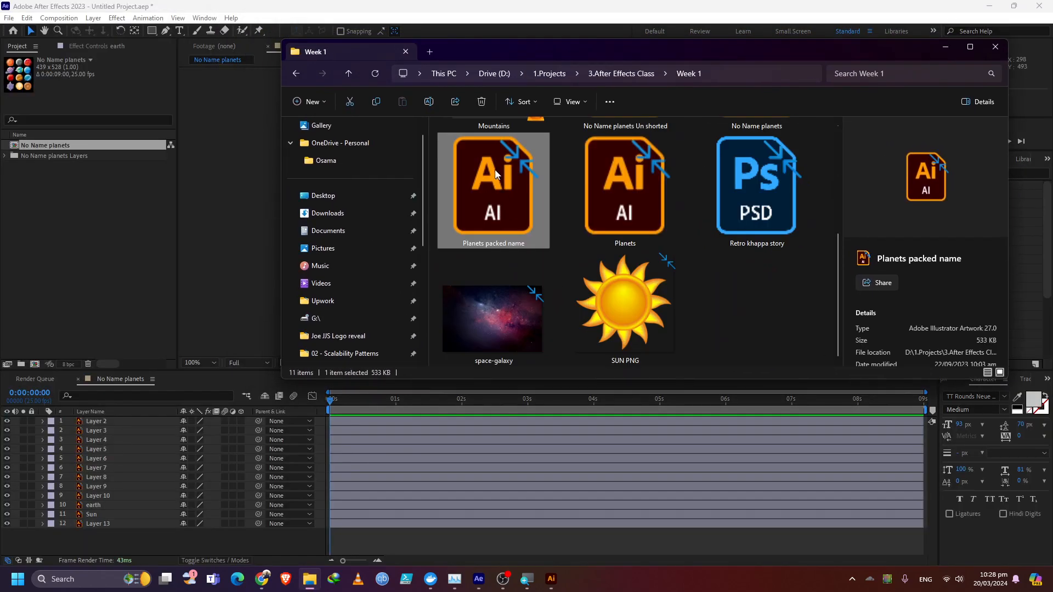
left_click_drag(496, 175, 91, 246)
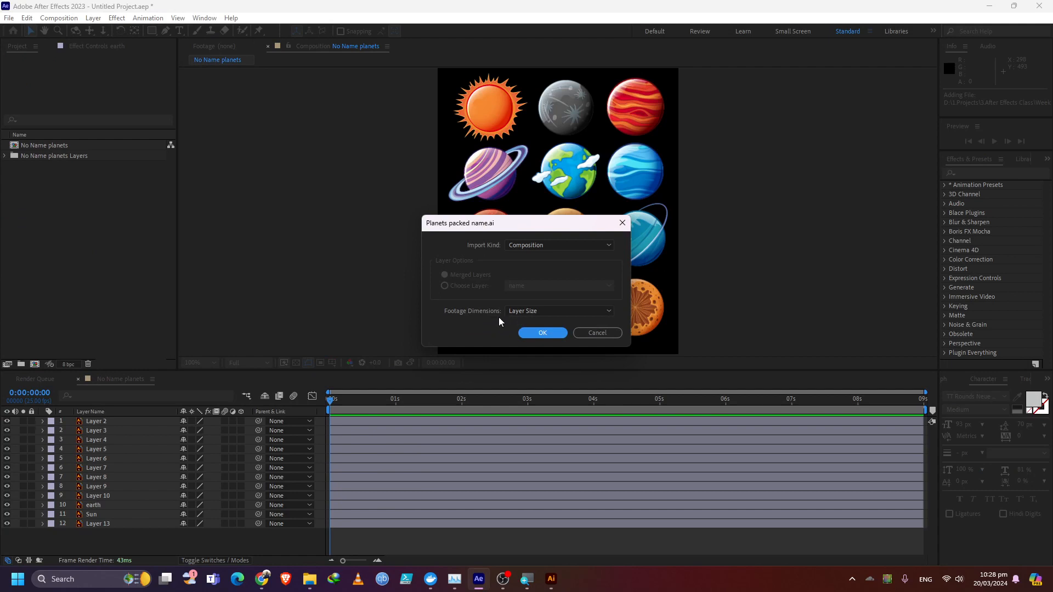
left_click(542, 333)
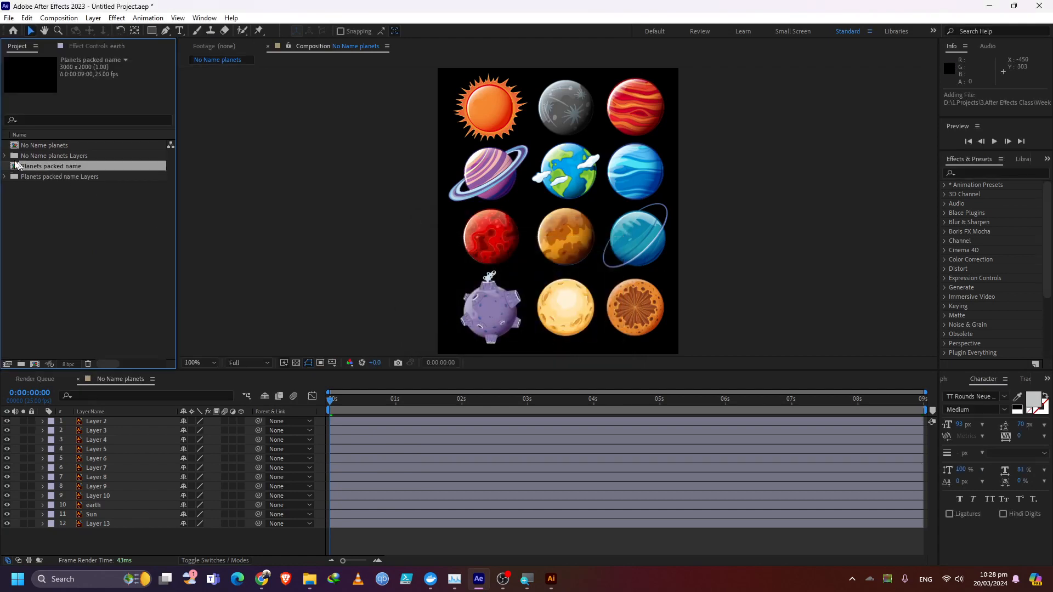
Step: Open the Planets packed name composition and select the neptune planet in it
double_click(28, 166)
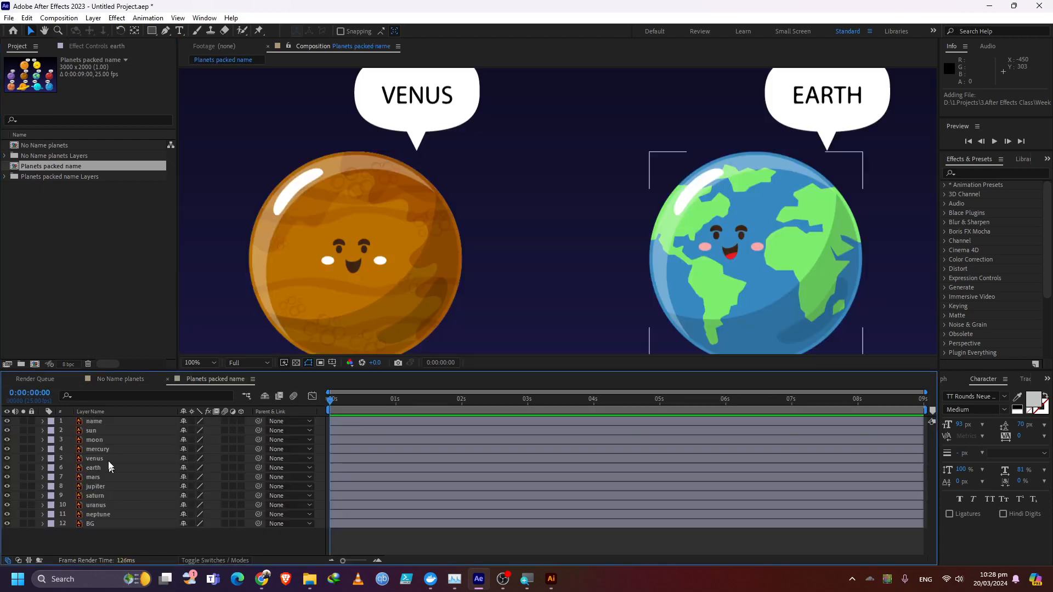
left_click_drag(90, 547, 117, 399)
left_click(104, 539)
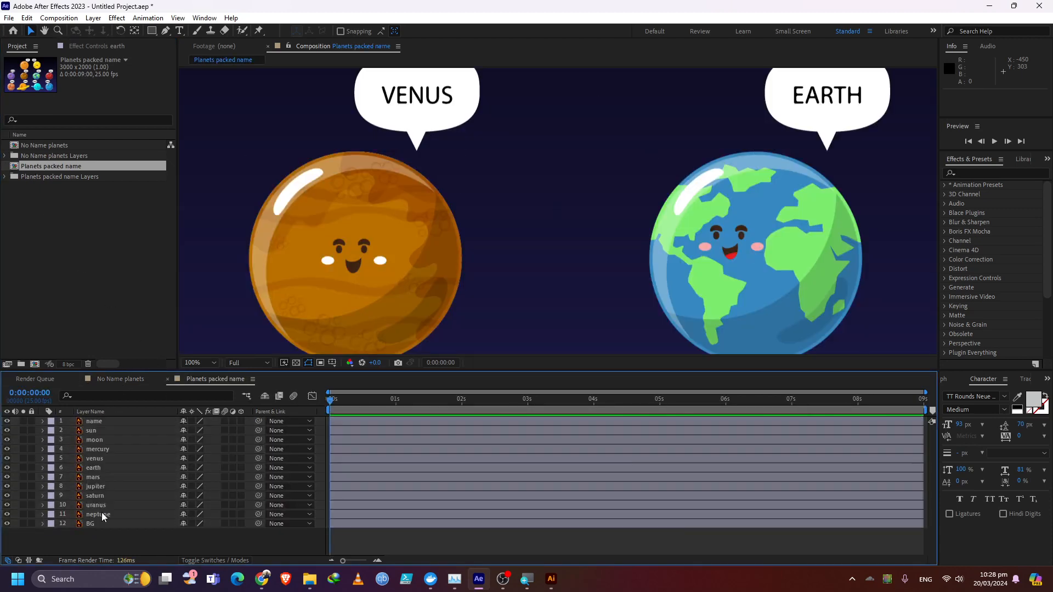
scroll(514, 204, "down", 1)
scroll(515, 208, "down", 1)
left_click(707, 307)
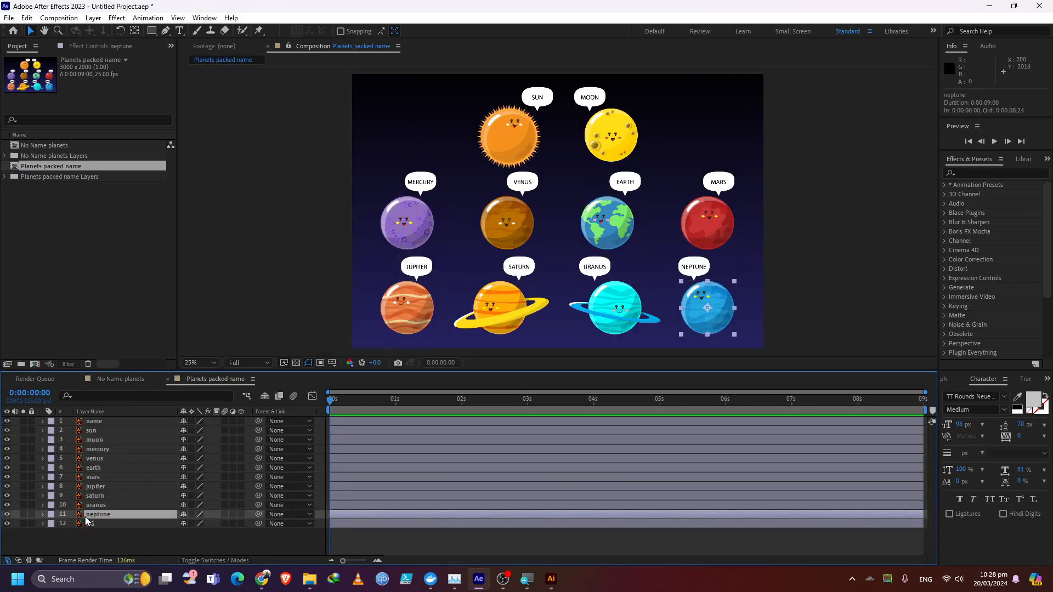
Step: Toggle the visibility of the neptune and name layers off and on to check what each one contains
left_click(7, 515)
left_click(7, 515)
left_click(103, 423)
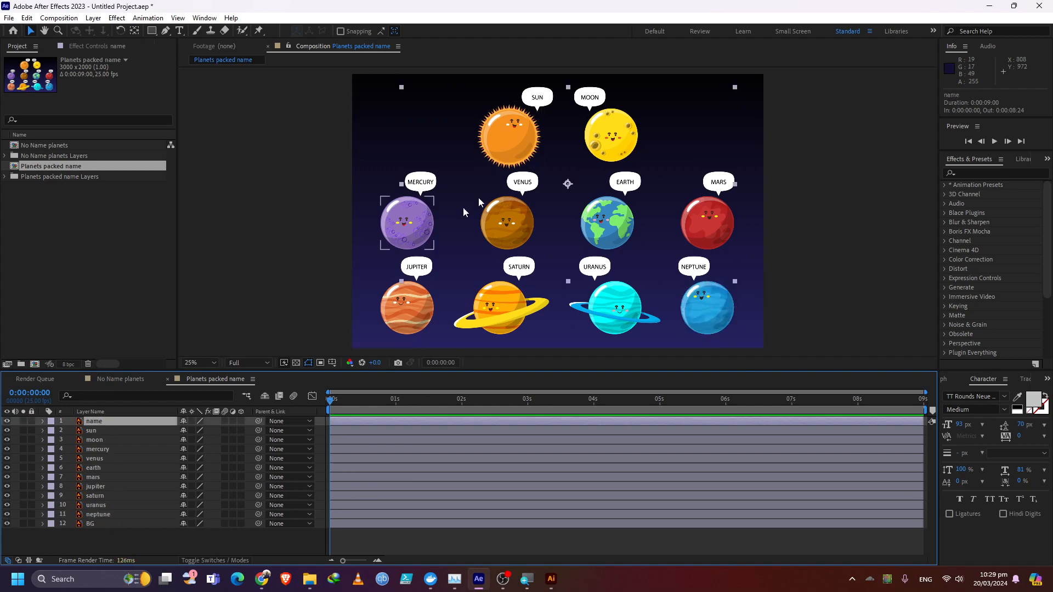
left_click(7, 421)
left_click(7, 421)
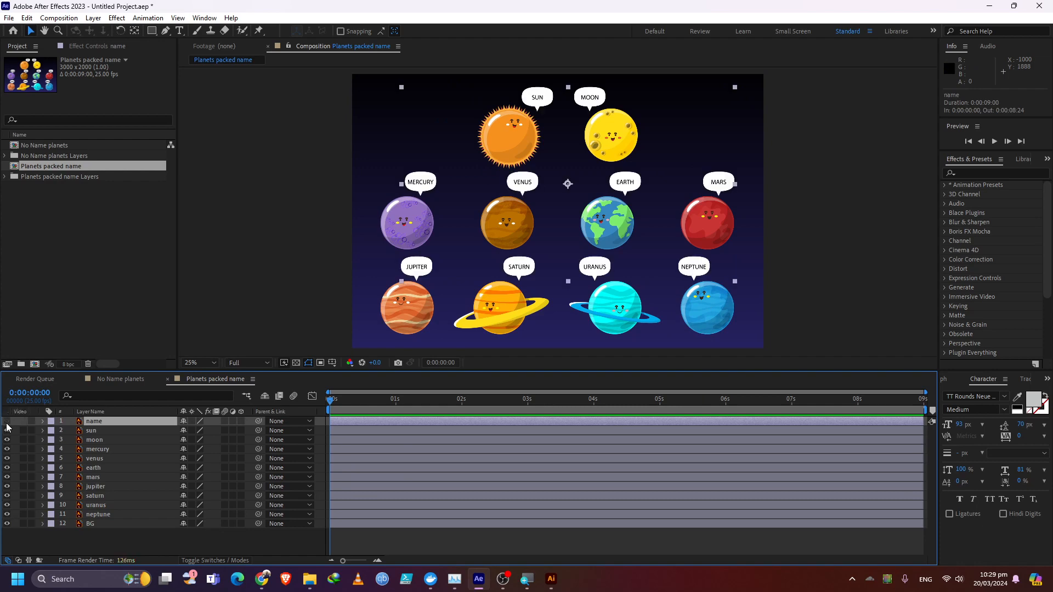
left_click(7, 421)
left_click(7, 421)
Step: Switch to Illustrator, lock the name layer of Planets packed name.ai and return to After Effects
left_click(550, 578)
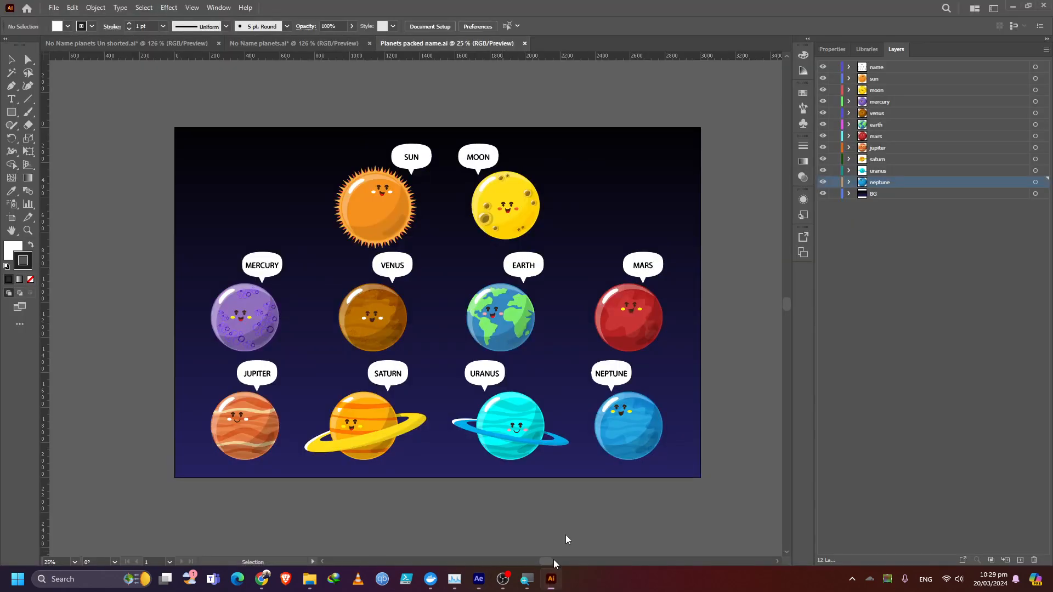
left_click(861, 67)
left_click(834, 67)
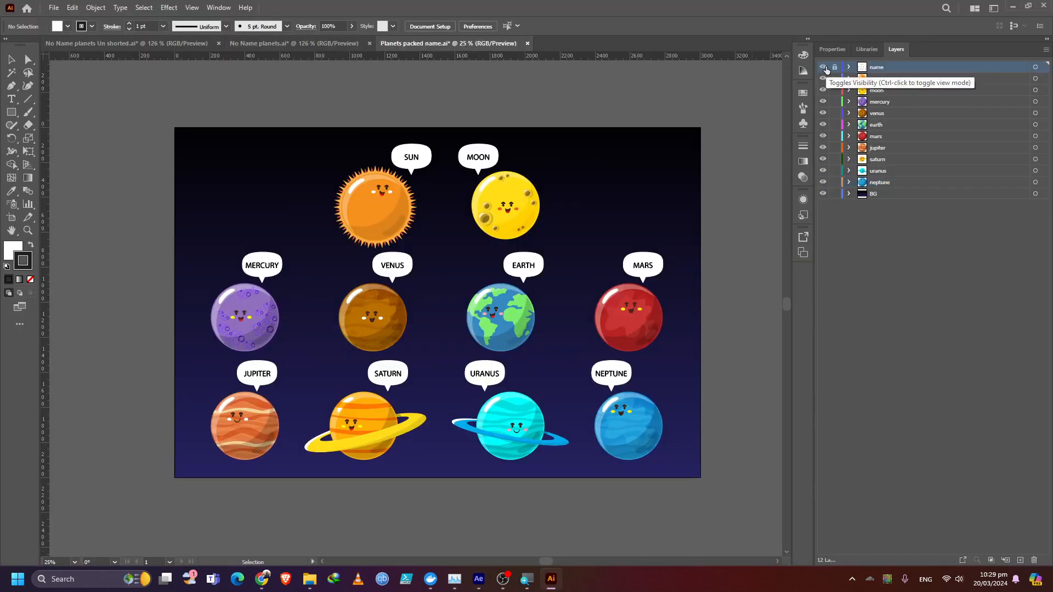
left_click(1011, 5)
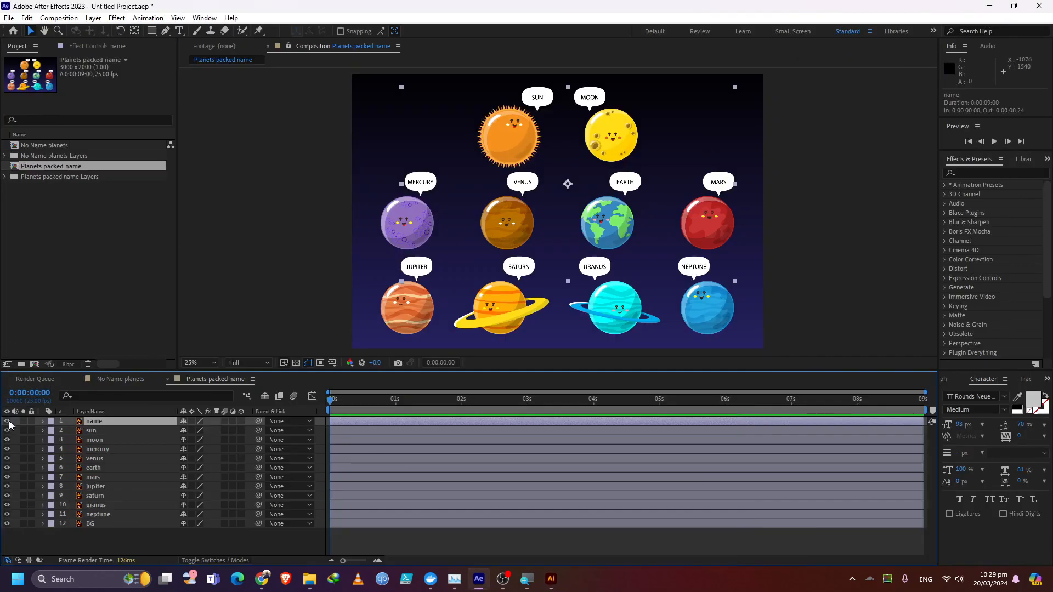
Step: Hide the name layer holding the planet labels in the Planets packed name composition and clear the selection
left_click(7, 421)
left_click(7, 422)
left_click(7, 421)
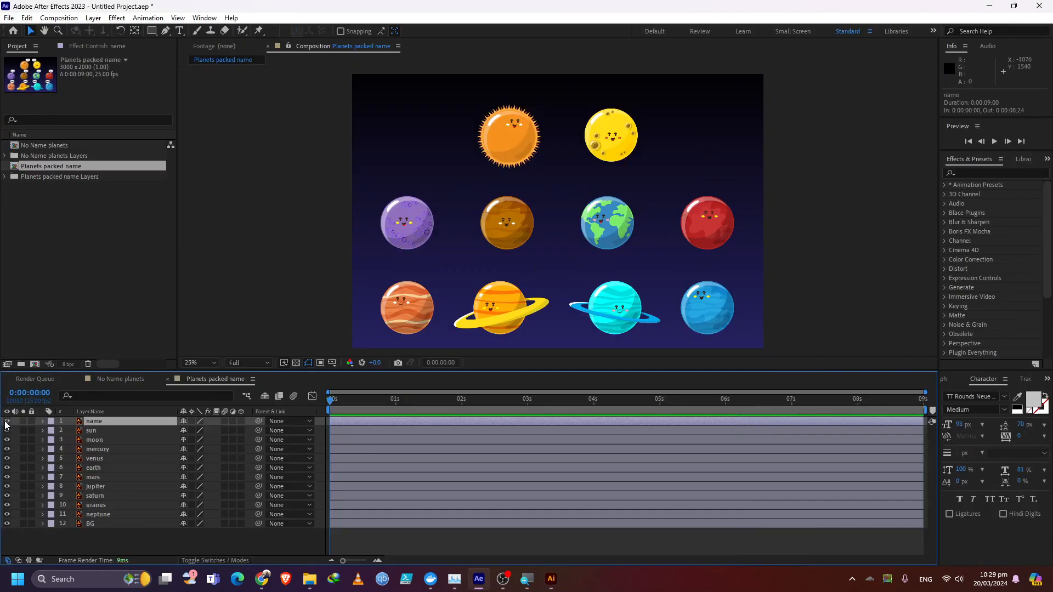
left_click(7, 422)
left_click(7, 422)
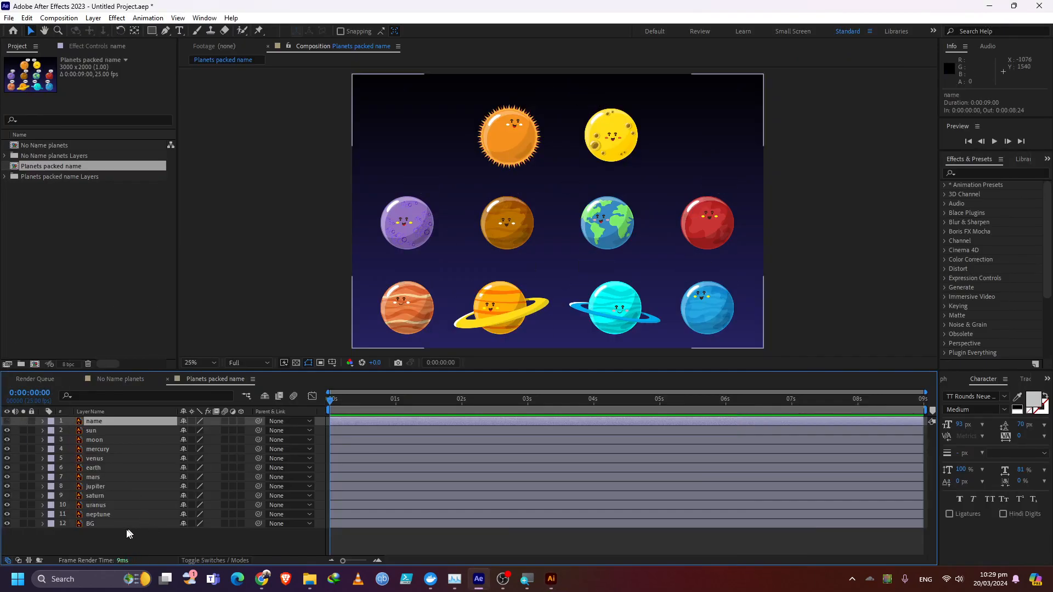
left_click(128, 534)
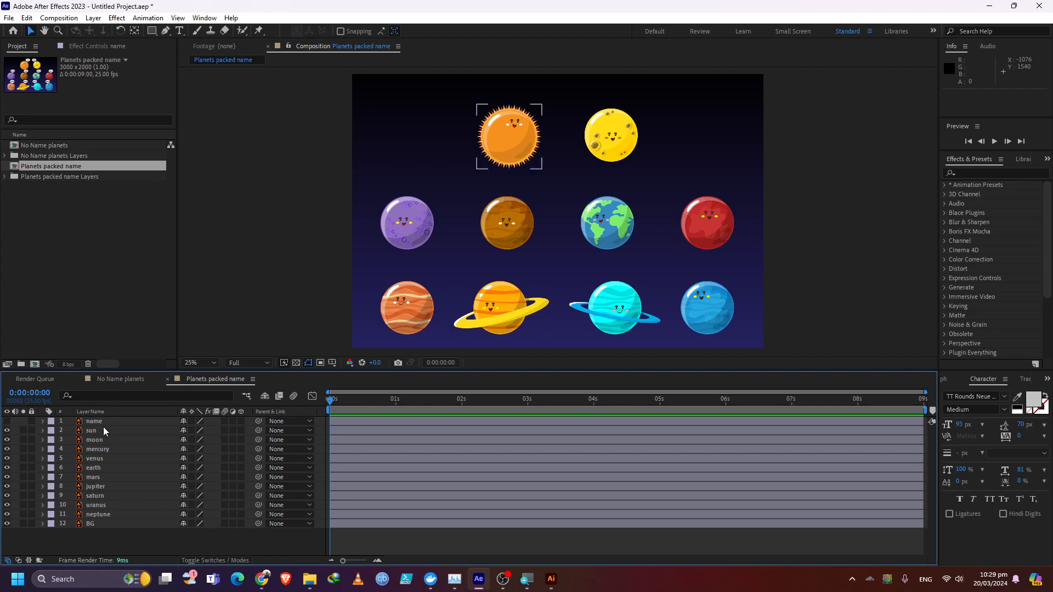
Step: Examine the layers of the Planets packed name composition one after another, from name down to BG
left_click(117, 422)
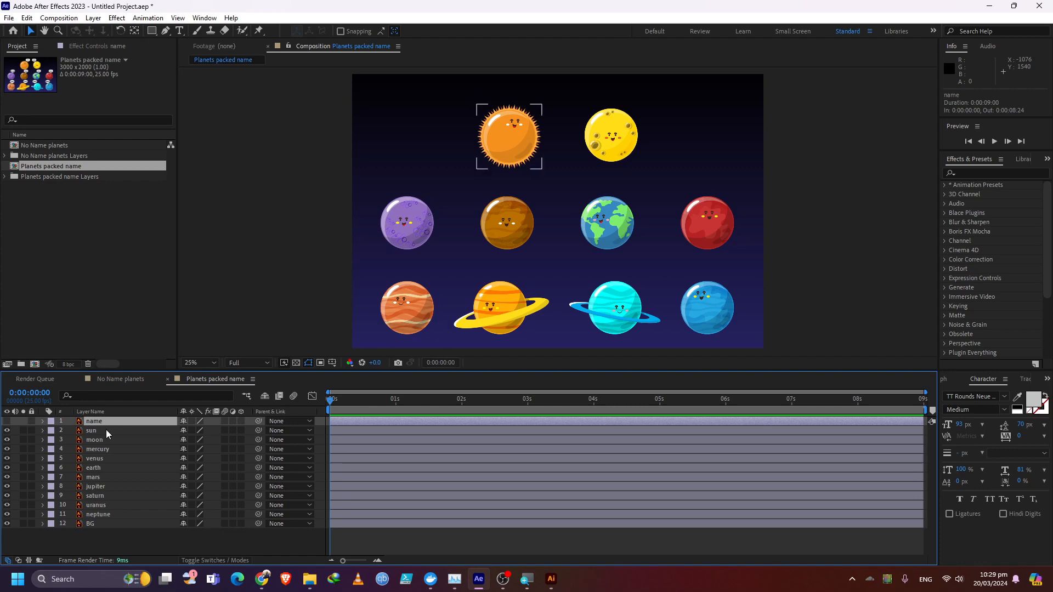
left_click(107, 429)
left_click(106, 440)
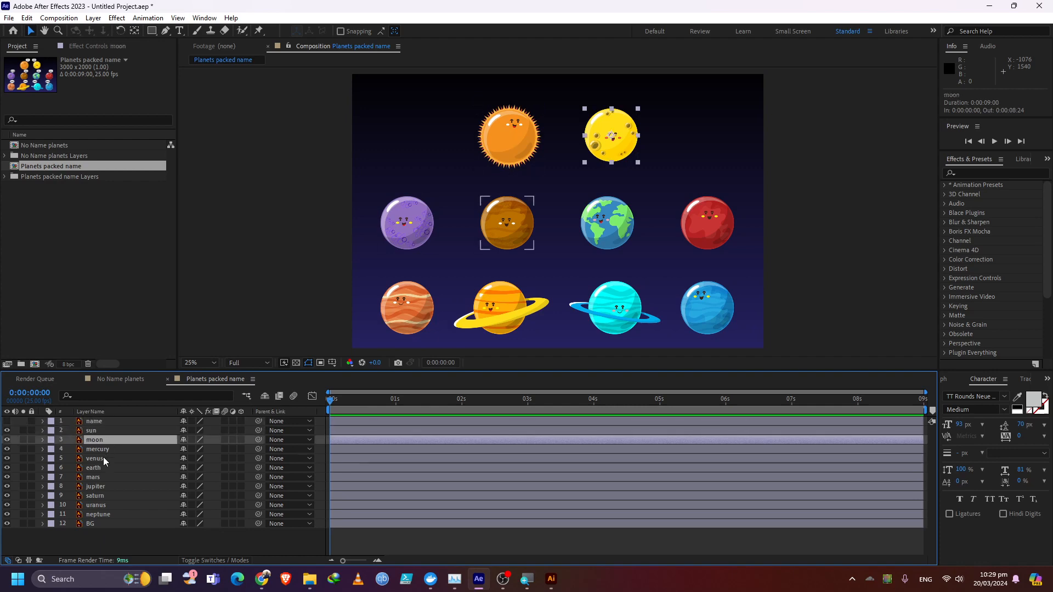
left_click(103, 458)
left_click(100, 475)
left_click(98, 487)
left_click(94, 505)
left_click(89, 523)
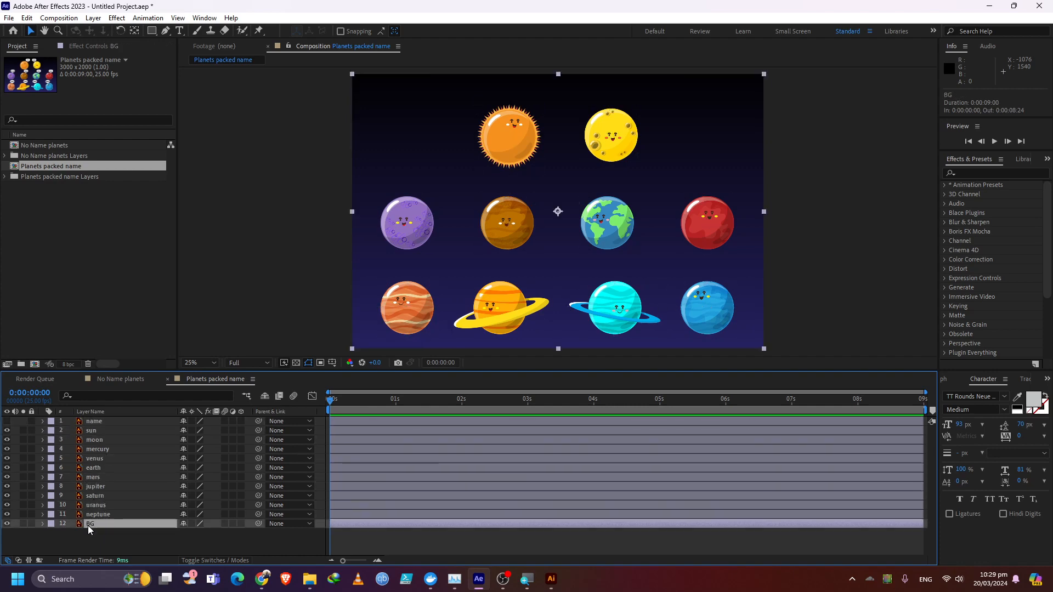
Step: Toggle the BG layer's visibility repeatedly to compare the planets with and without the background
left_click(7, 524)
left_click(7, 526)
left_click(7, 526)
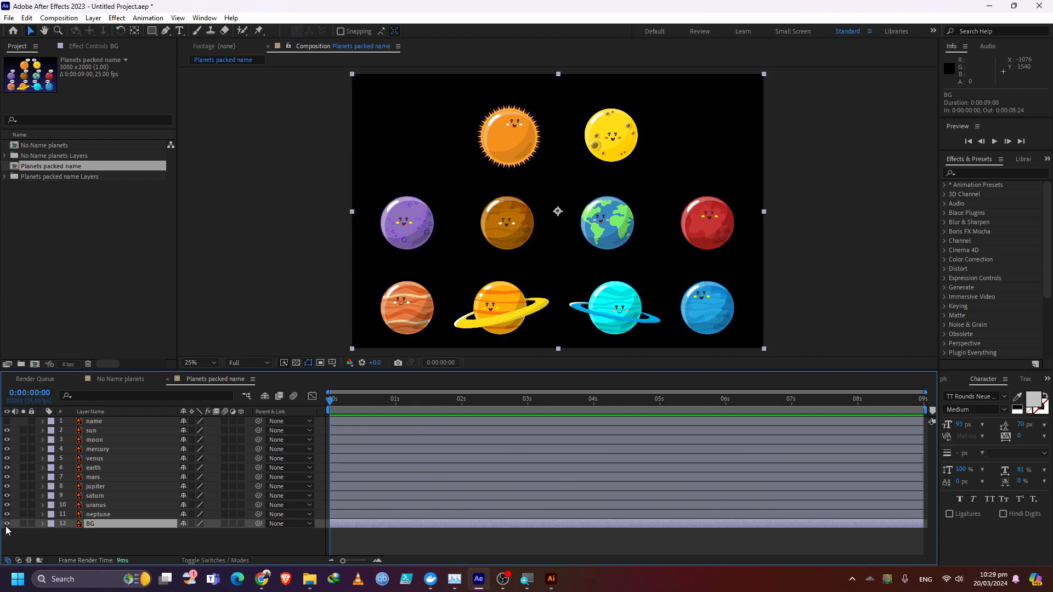
left_click(7, 525)
left_click(8, 526)
left_click(6, 526)
left_click(7, 526)
left_click(6, 526)
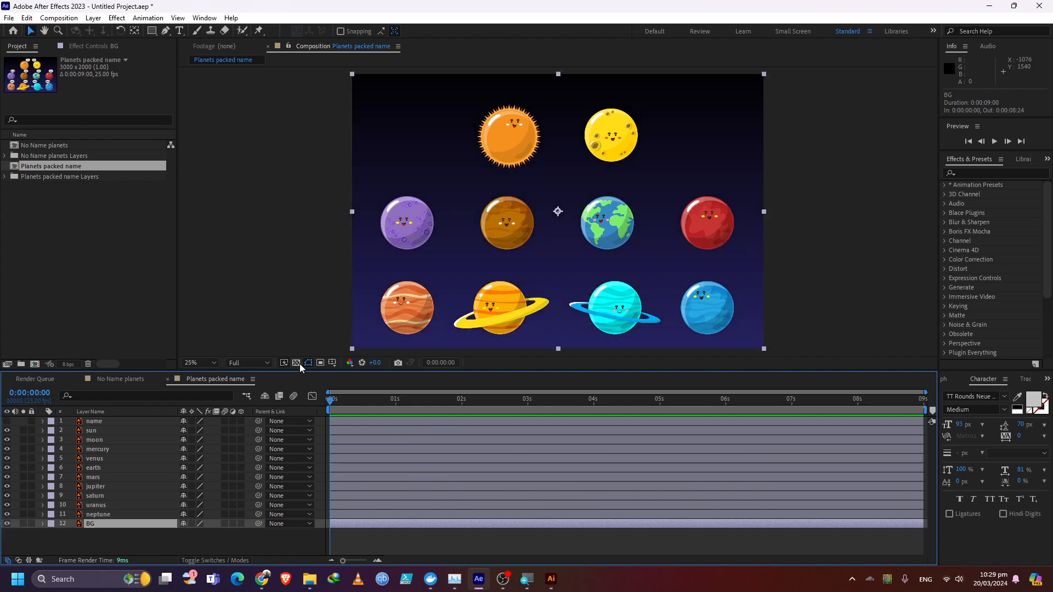
Step: Show the No Name planets composition and toggle its transparency grid on and off to check for a background
left_click(105, 382)
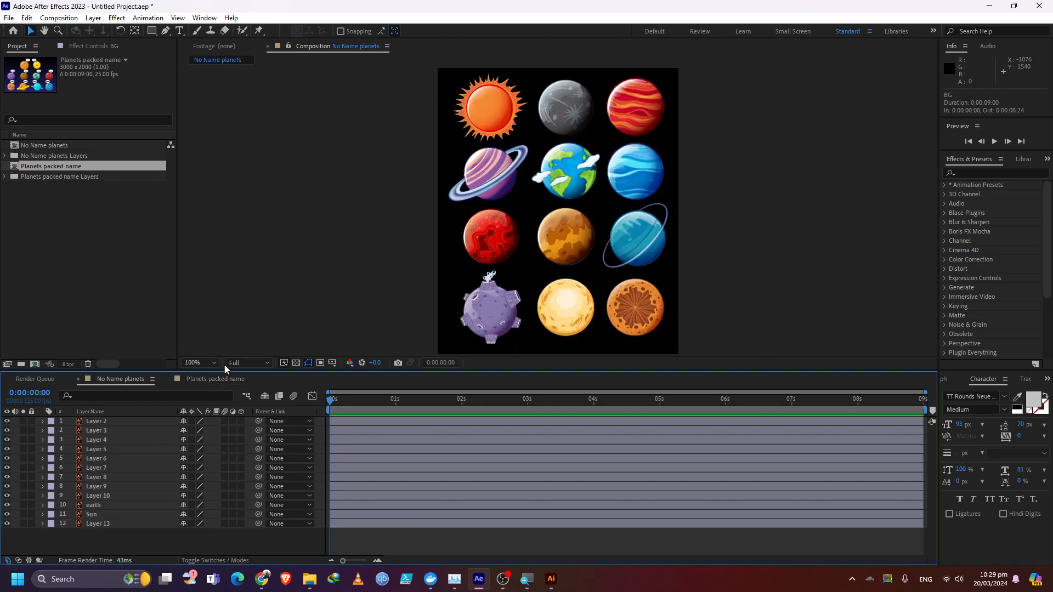
left_click(300, 363)
left_click(299, 363)
left_click(299, 363)
left_click(299, 363)
left_click(299, 363)
left_click(299, 363)
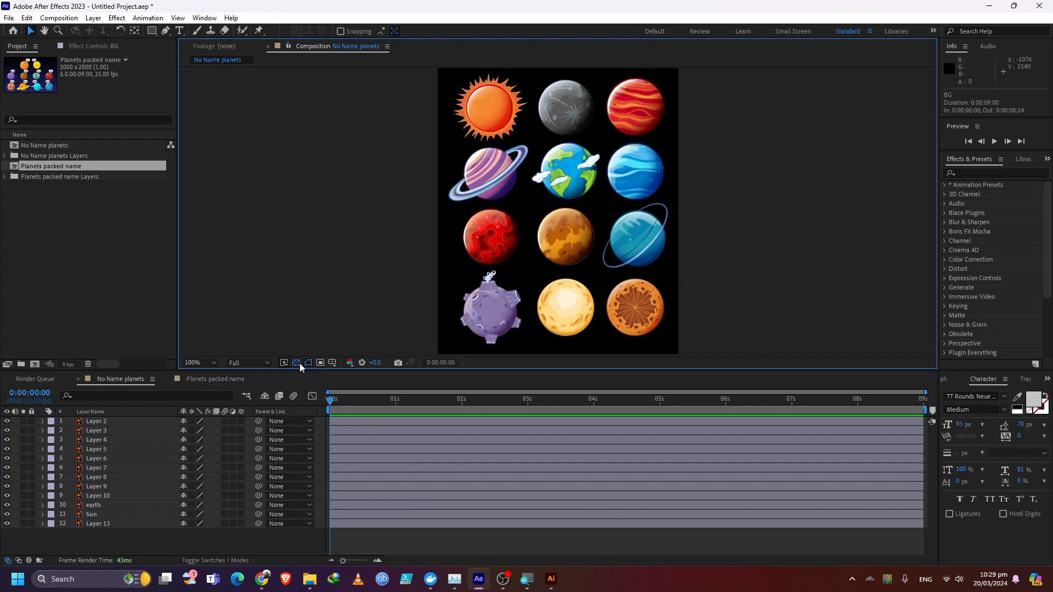
left_click(299, 363)
left_click(299, 363)
left_click(299, 362)
left_click(299, 363)
left_click(128, 383)
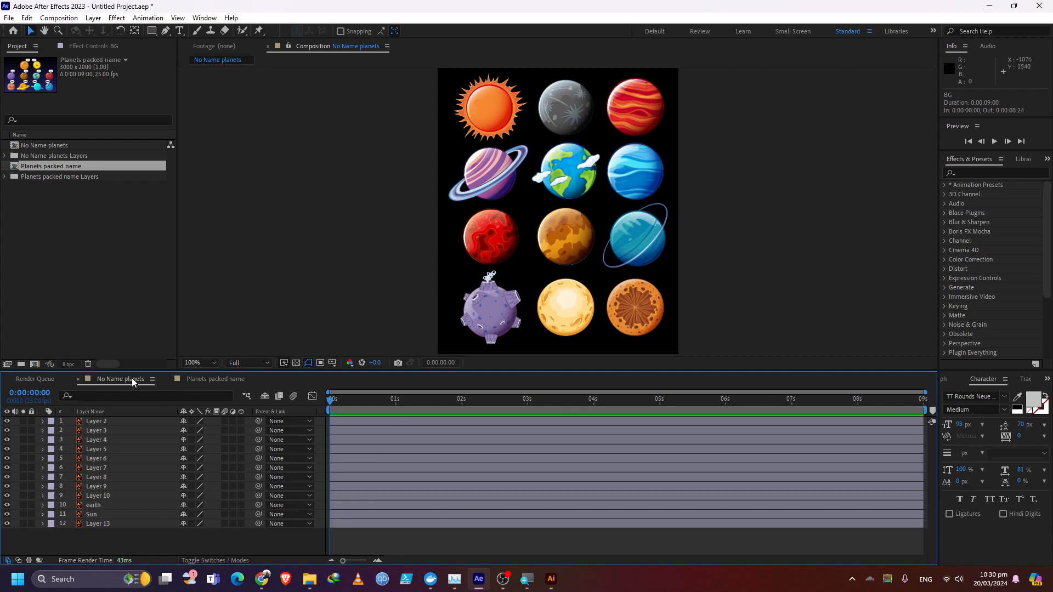
Step: Compare the Planets packed name composition with No Name planets, inspecting the mercury, saturn and earth layers
left_click(199, 380)
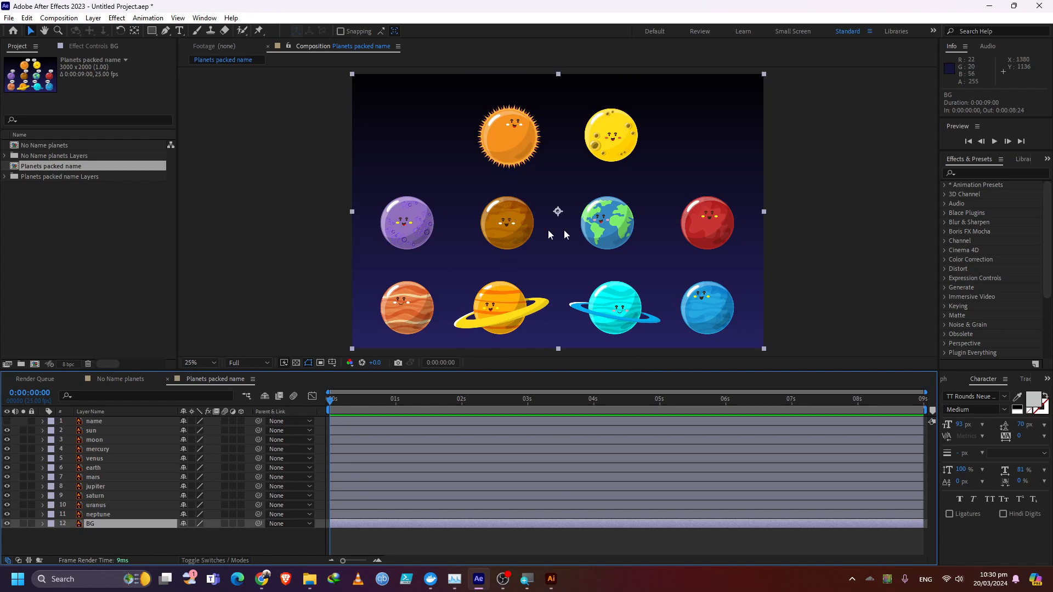
left_click(110, 450)
left_click(113, 495)
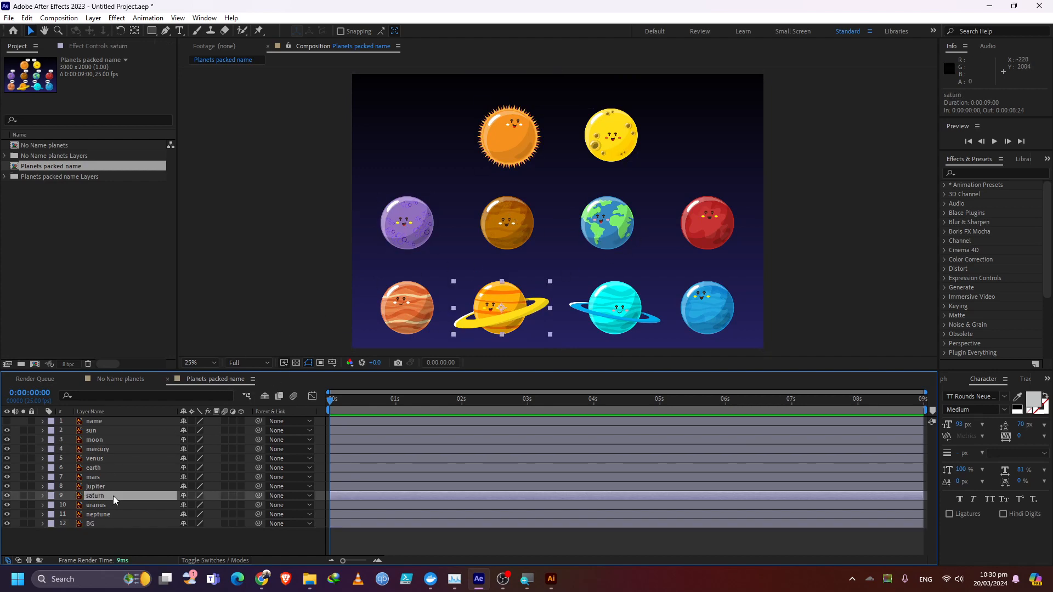
left_click(114, 467)
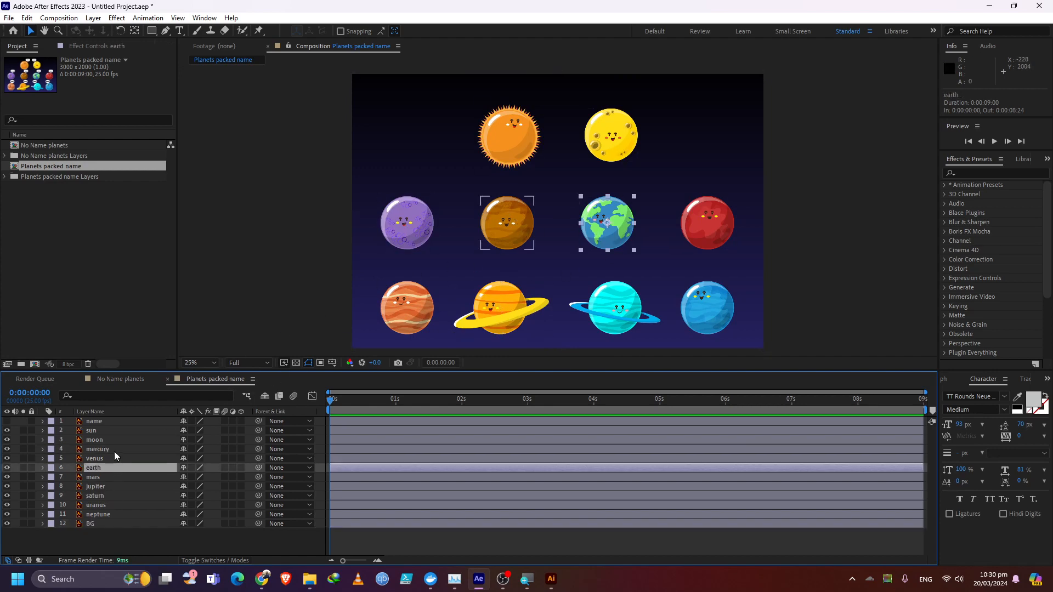
left_click(127, 380)
left_click(218, 377)
Step: Review the composition settings of No Name planets, cancel them, and check the composition's dimensions in the project
left_click(118, 380)
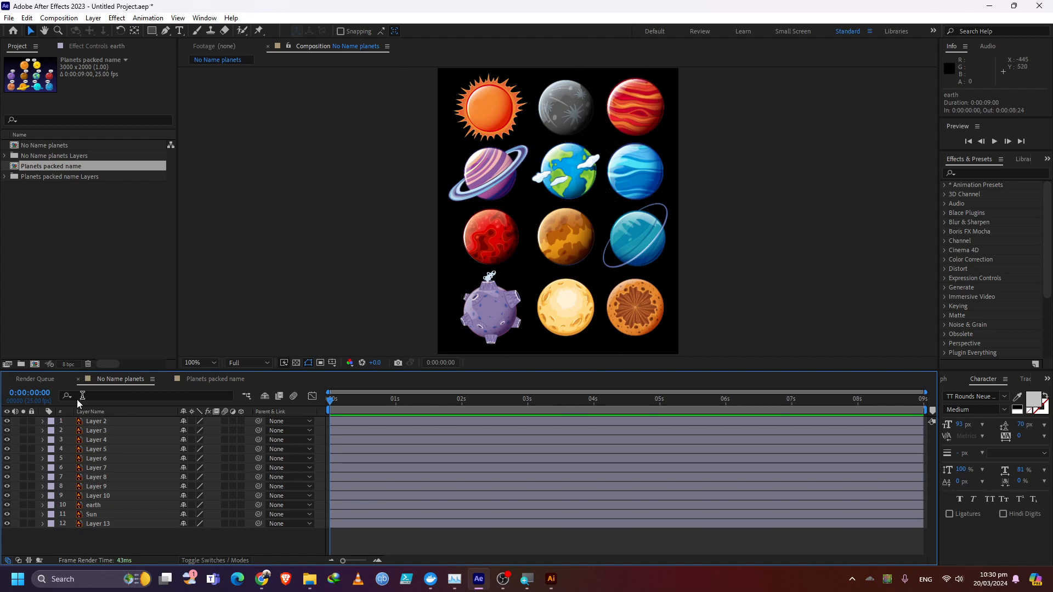
left_click(152, 380)
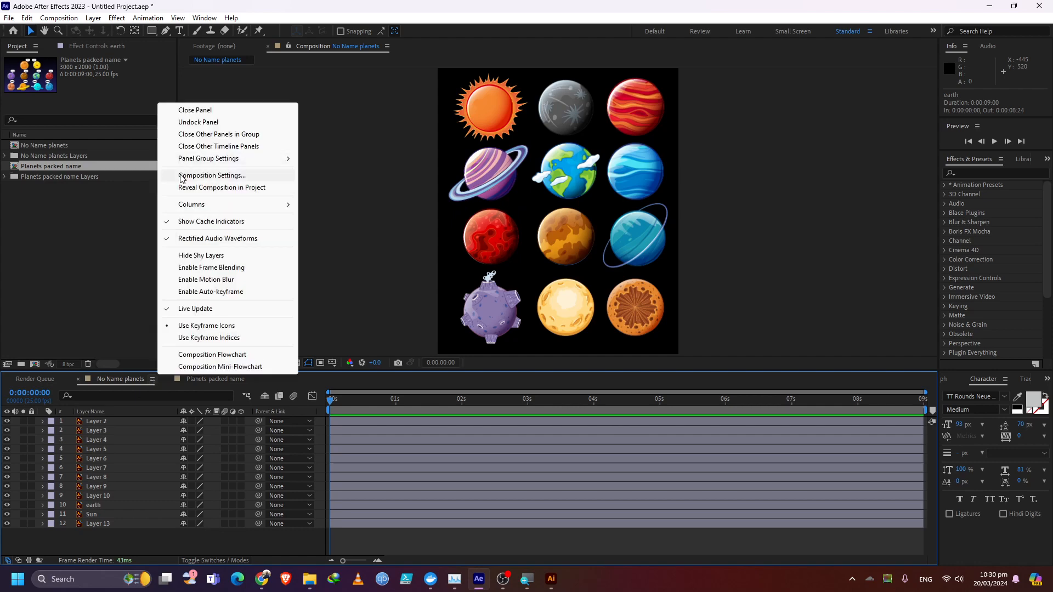
left_click(208, 177)
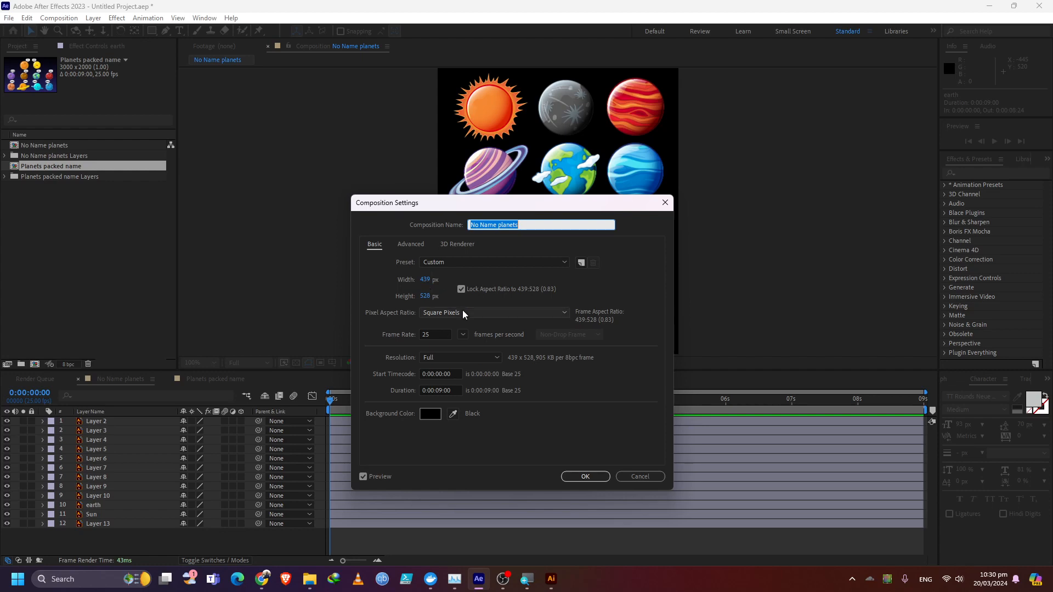
left_click(637, 477)
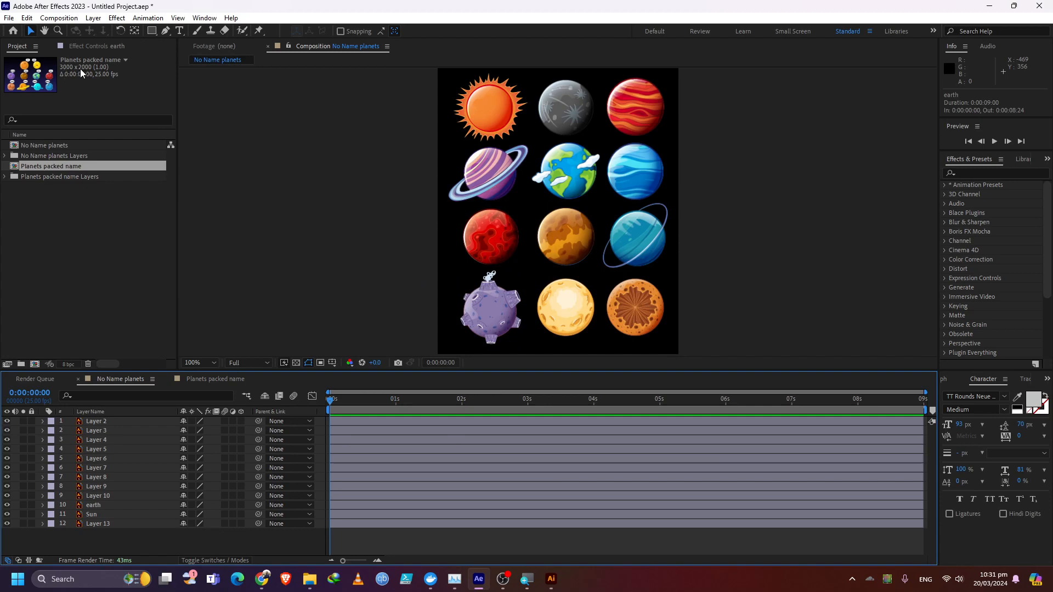
left_click(54, 145)
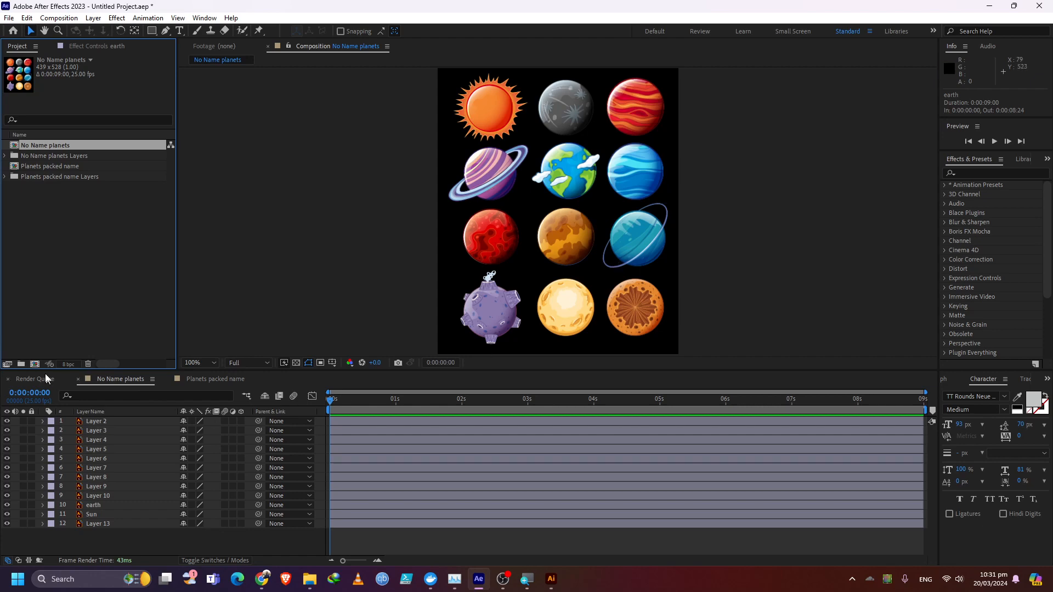
Step: Start a new composition named Solar system and review the available size and frame-rate presets
left_click(66, 313)
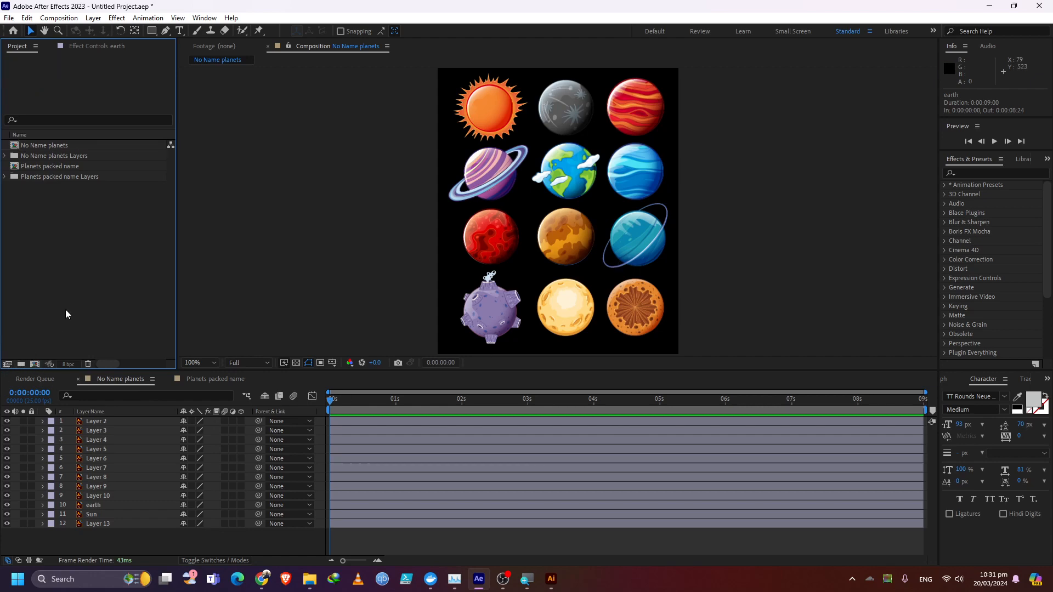
left_click(35, 364)
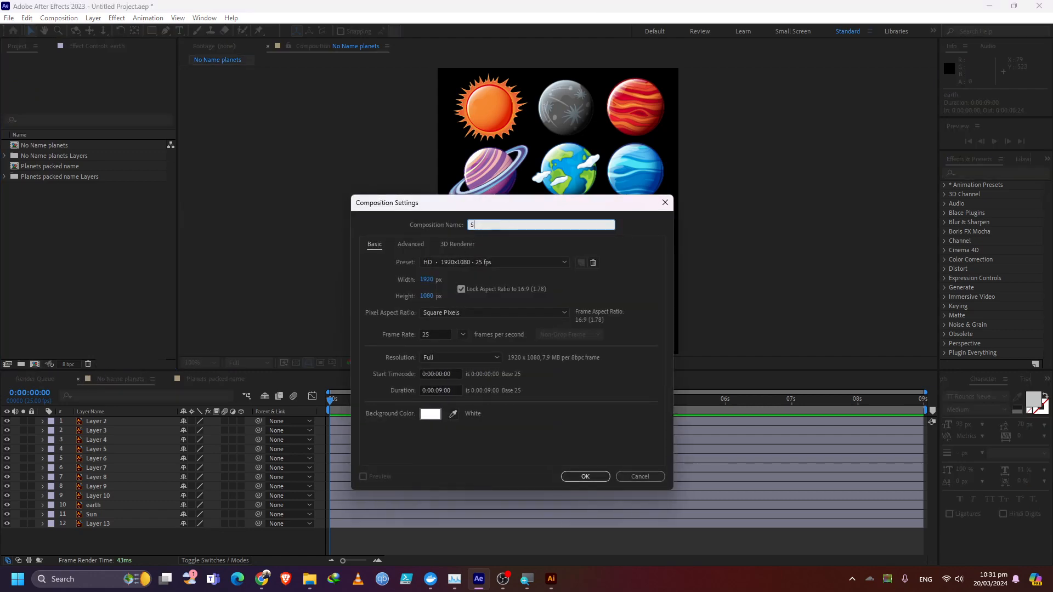
type("Solar system")
left_click(495, 257)
left_click(495, 259)
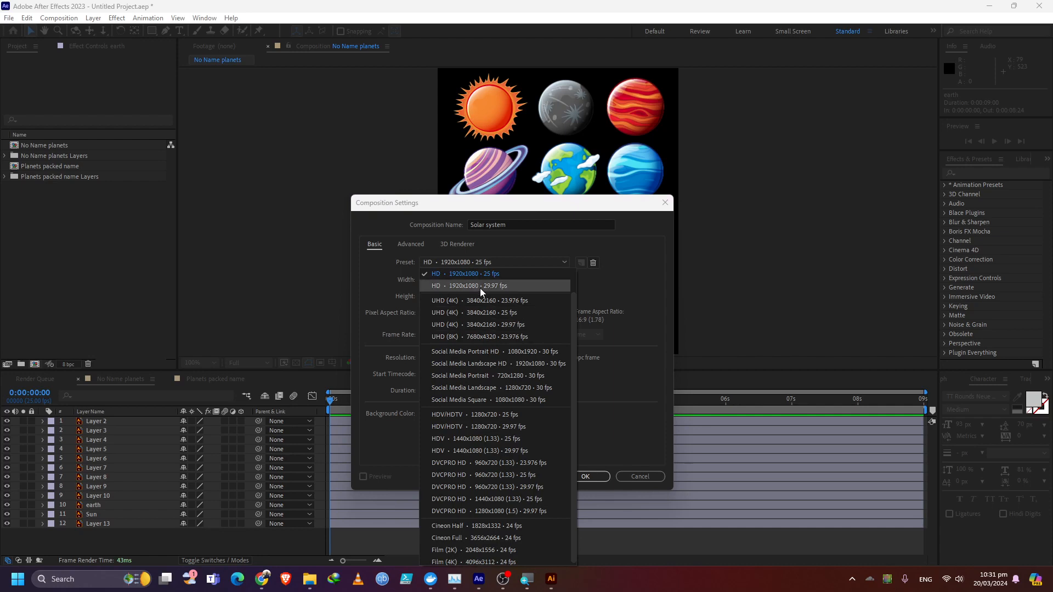
left_click(469, 260)
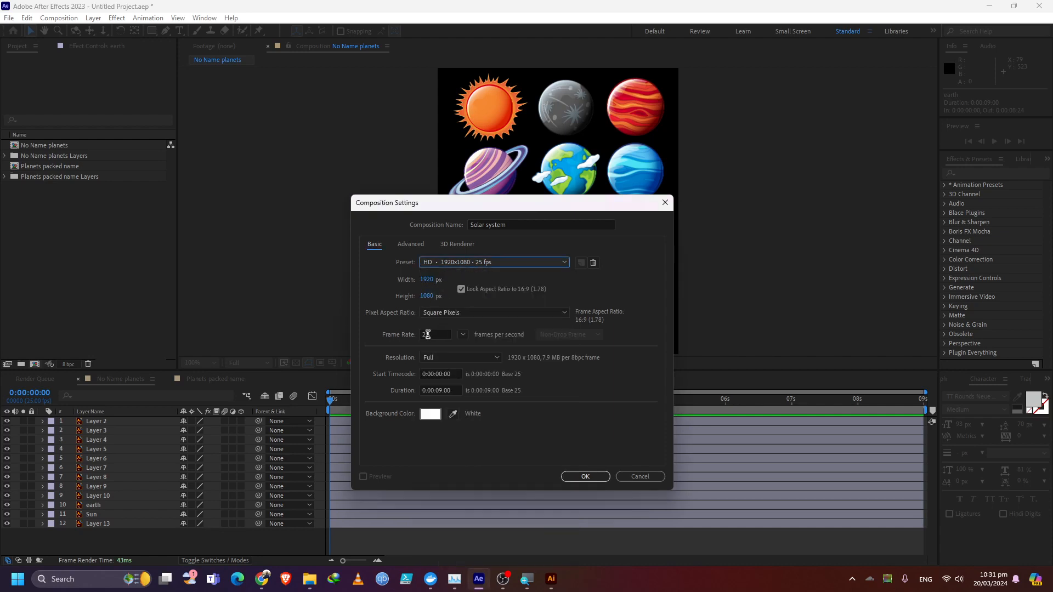
Step: Set the new composition's frame rate to 30 fps and choose the Social Media Landscape HD 1920x1080 preset
left_click(427, 334)
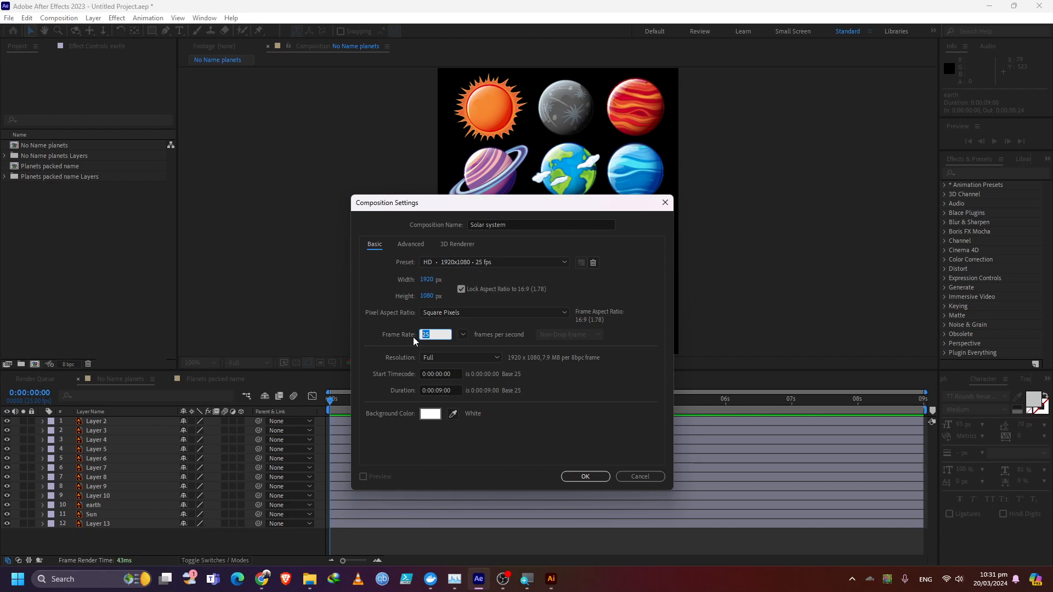
type("30")
left_click(544, 435)
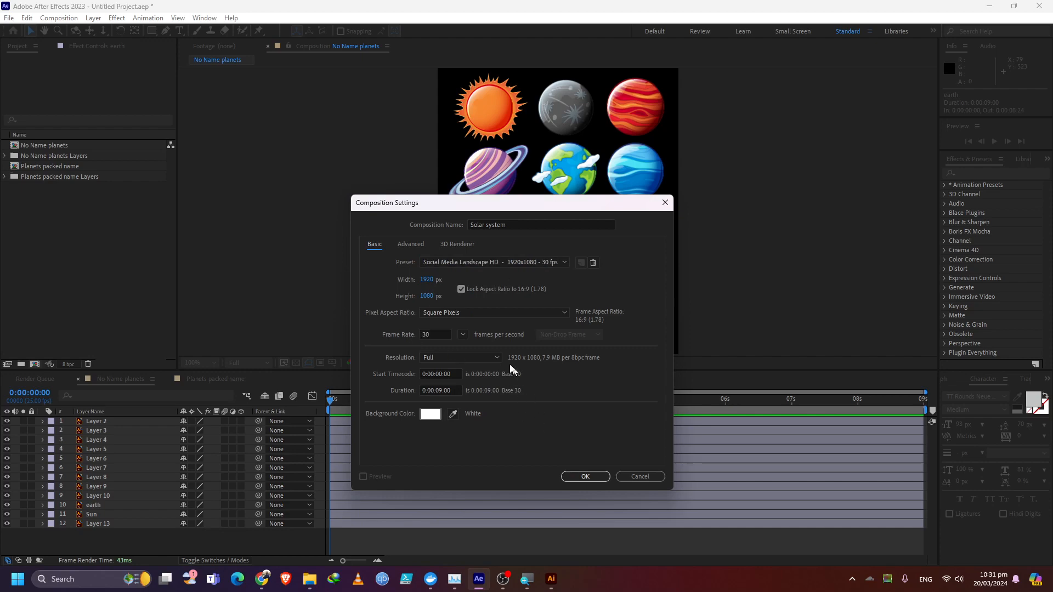
left_click(477, 262)
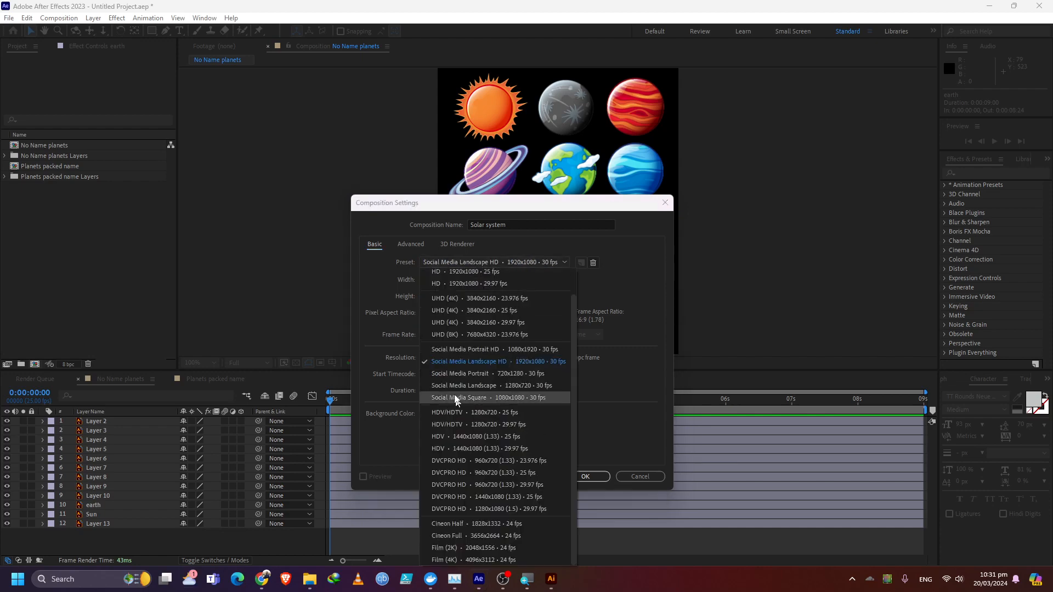
left_click(470, 362)
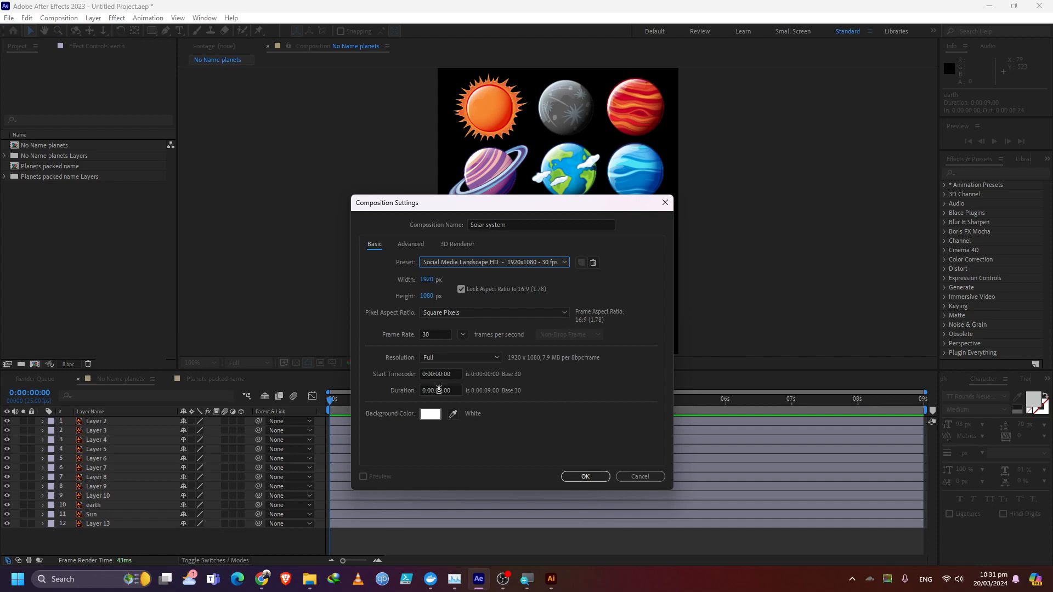
Step: Keep the Solar system duration at 0:00:09:00 and create the composition
left_click_drag(439, 389, 442, 390)
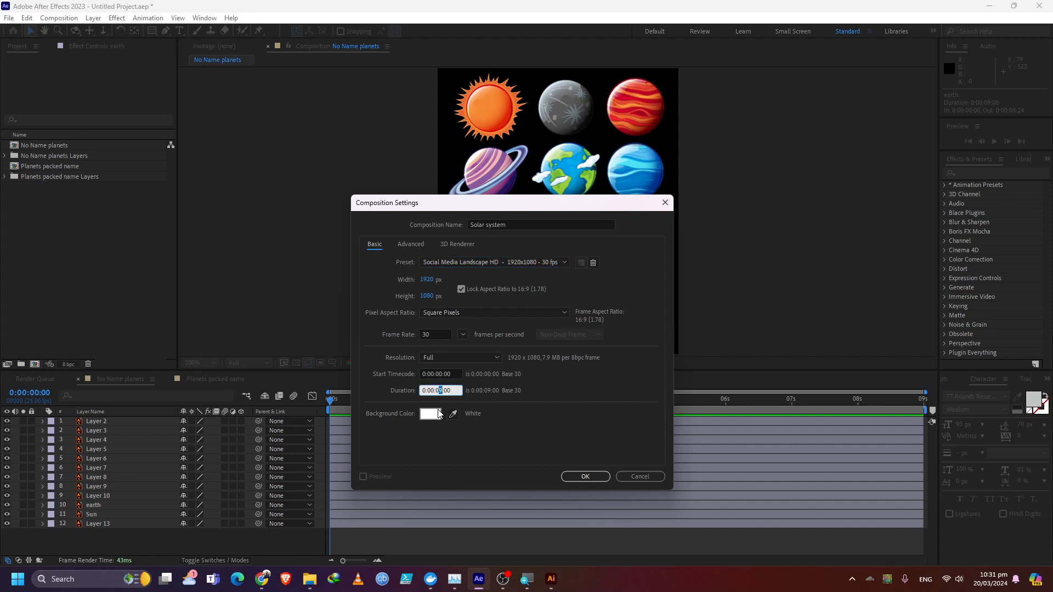
type("5")
key("BackSpace")
left_click(573, 477)
scroll(496, 201, "down", 3)
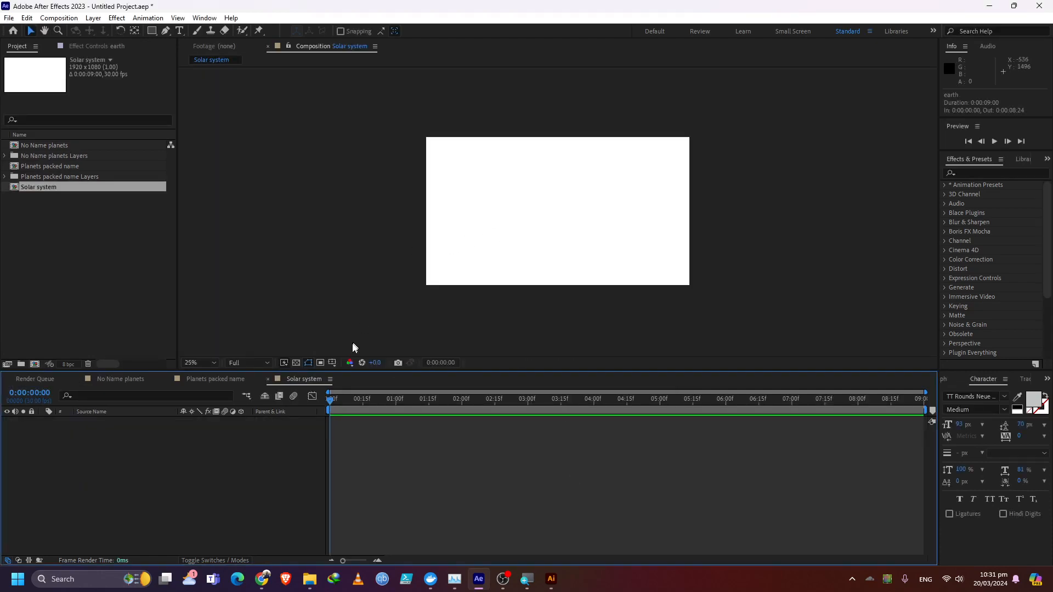
Step: Set the Solar system composition's background color to black (000000) in its settings
left_click(328, 378)
left_click(387, 174)
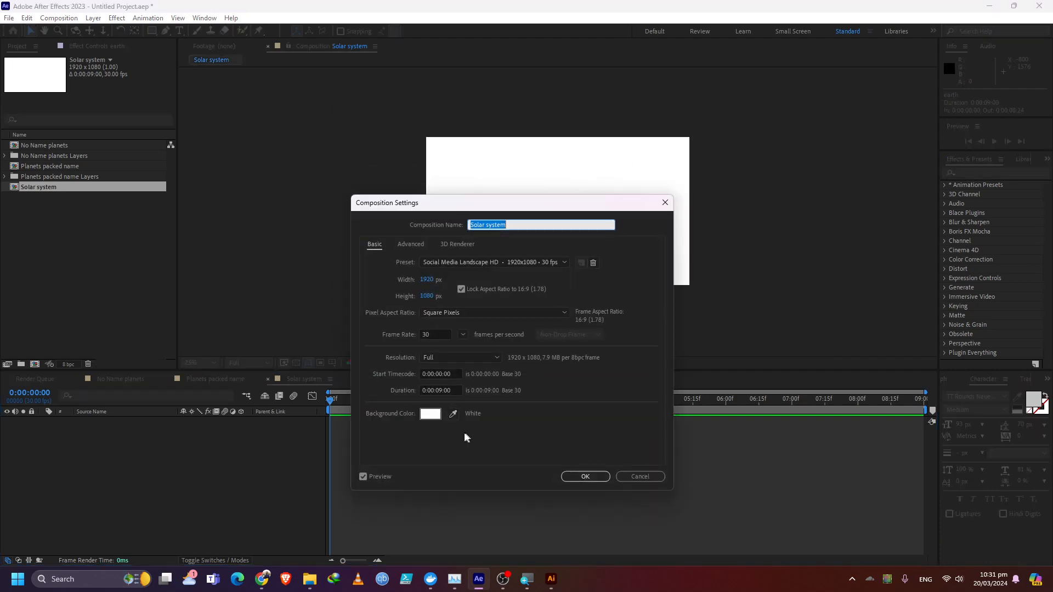
left_click(435, 414)
left_click_drag(176, 406, 77, 544)
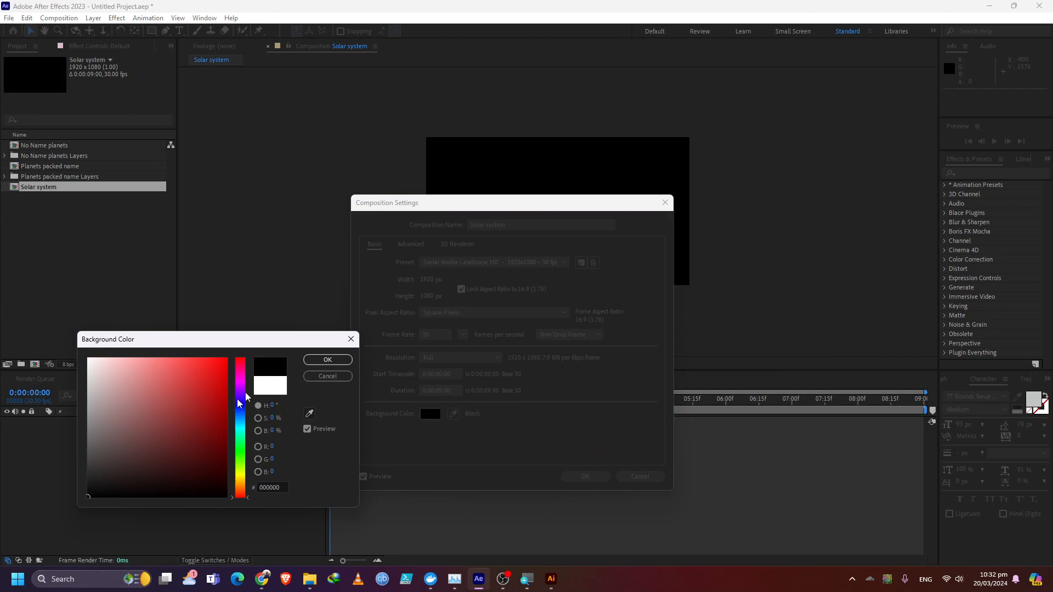
left_click(327, 360)
left_click(585, 477)
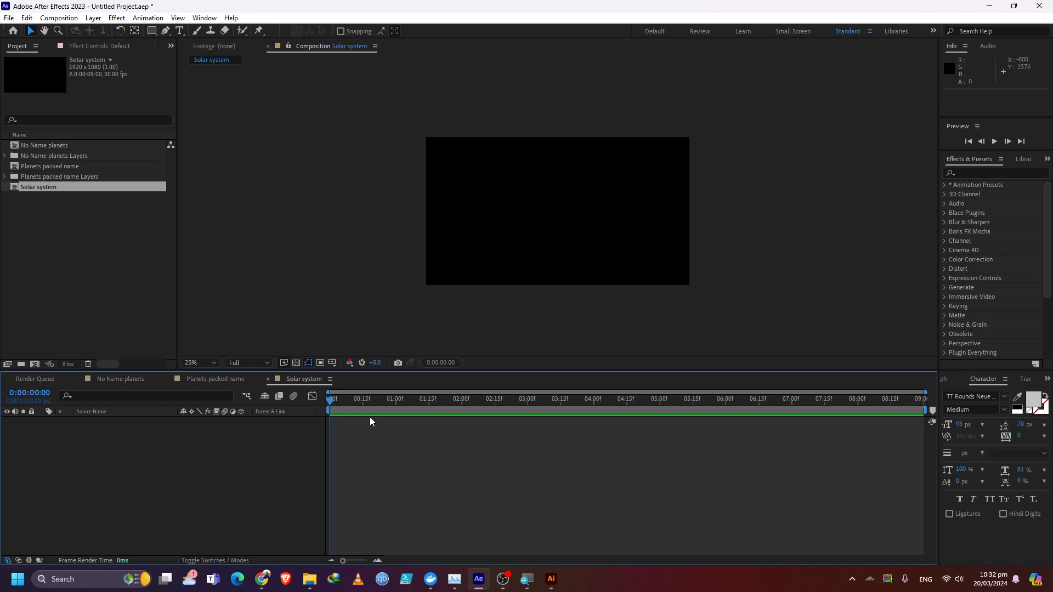
Step: Look through the open compositions and reorder their timelines so No Name planets sits between Planets packed name and Solar system
left_click(133, 383)
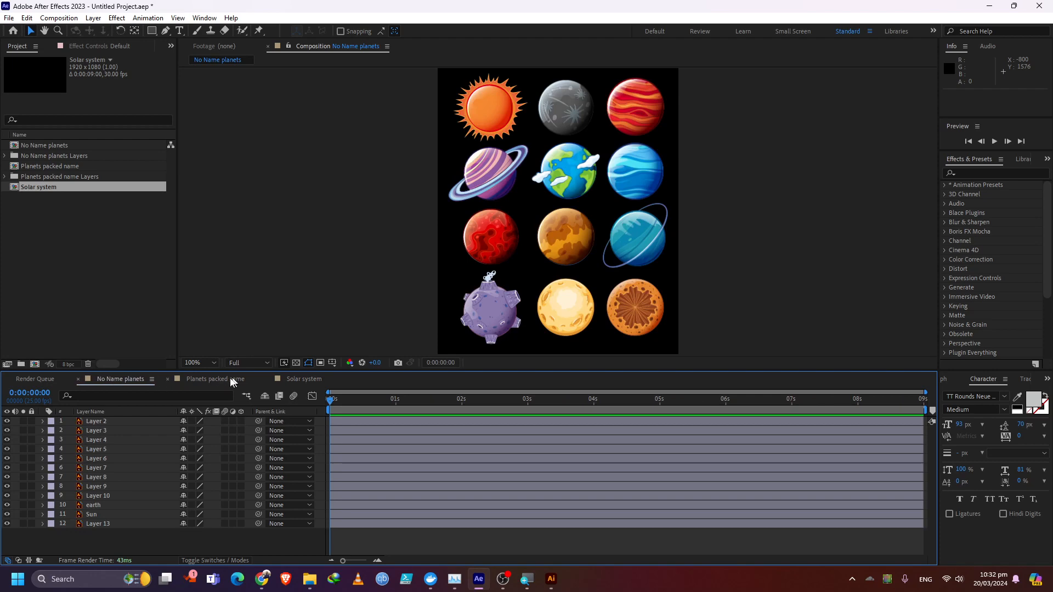
left_click(231, 380)
left_click(305, 382)
left_click(110, 375)
left_click_drag(102, 381, 196, 377)
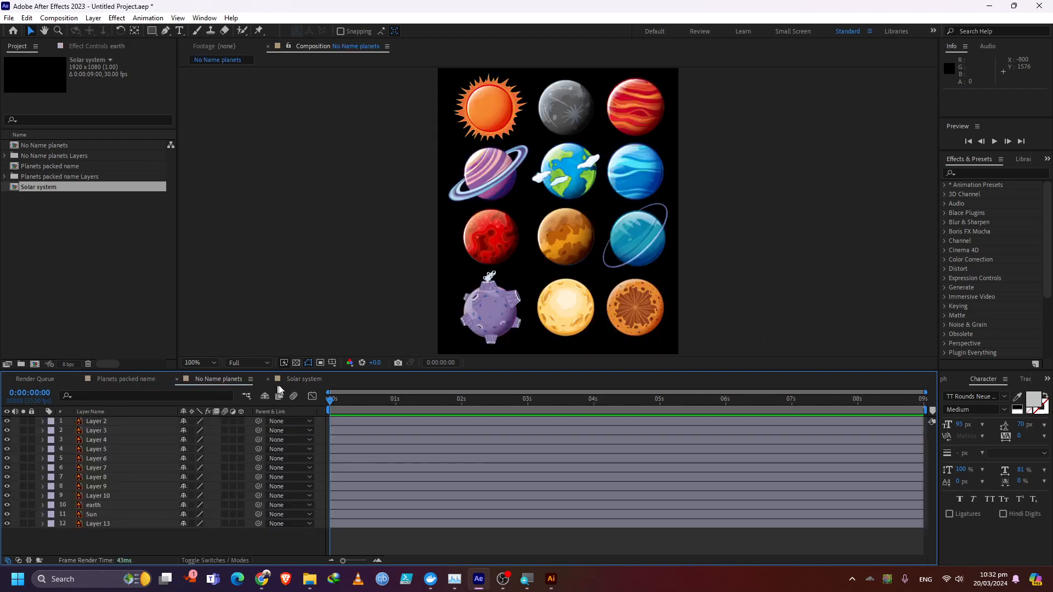
Step: Switch back and forth between Solar system and No Name planets to compare the two compositions
left_click(289, 382)
left_click(233, 380)
left_click(302, 379)
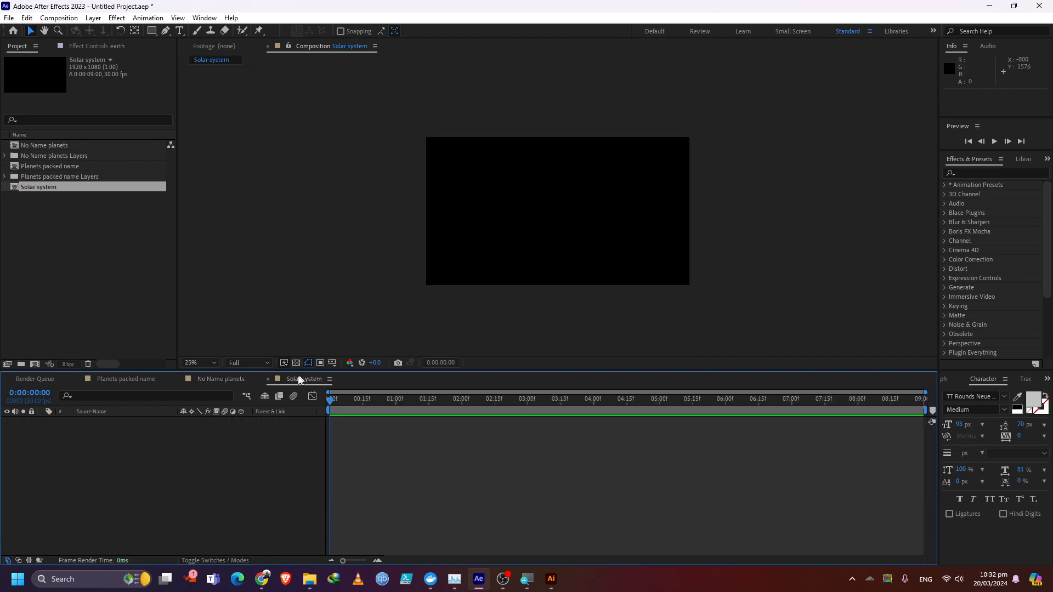
left_click(230, 379)
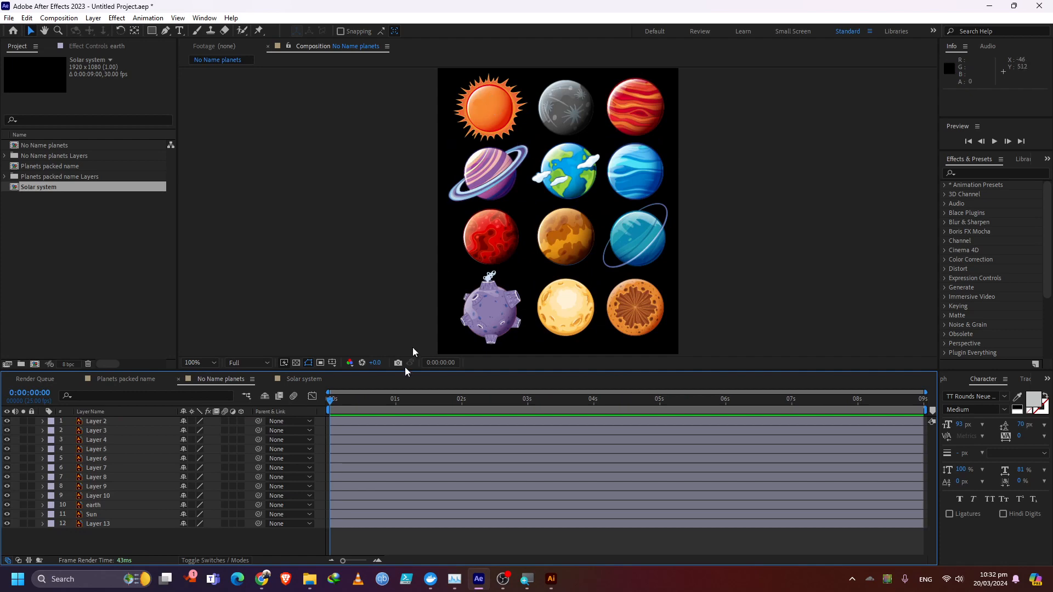
Step: Import the SUN PNG file from the Week 1 folder and add it as a layer to the Solar system composition
key("alt+Tab")
left_click(614, 354)
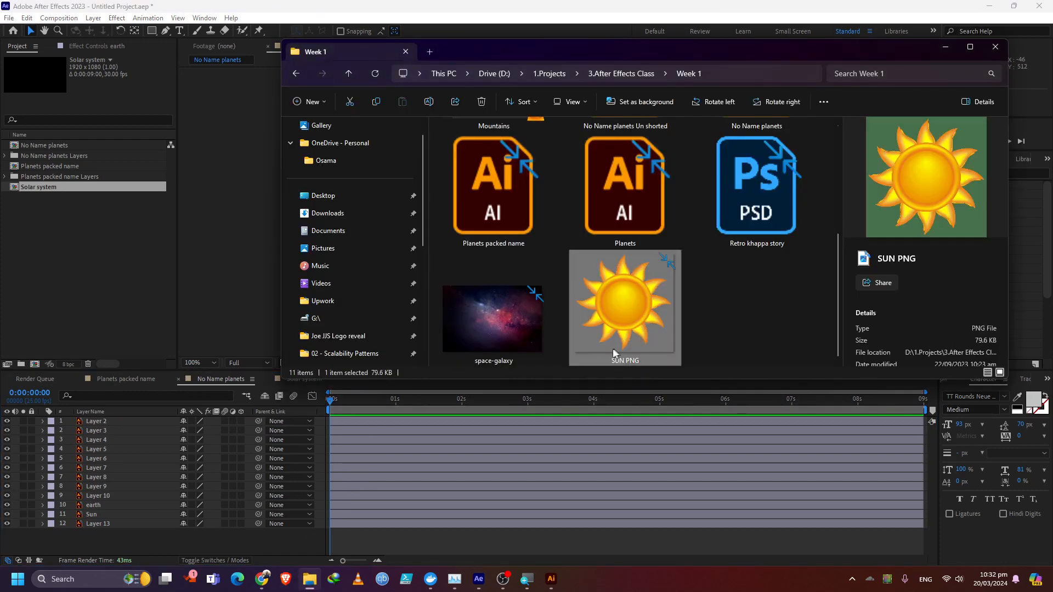
left_click_drag(629, 317, 71, 283)
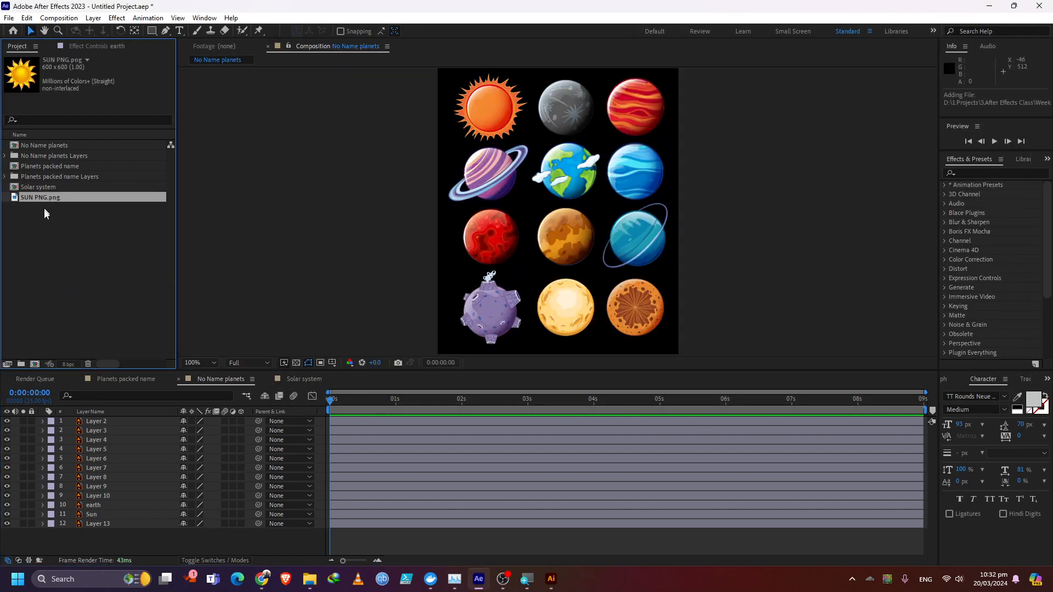
left_click(303, 381)
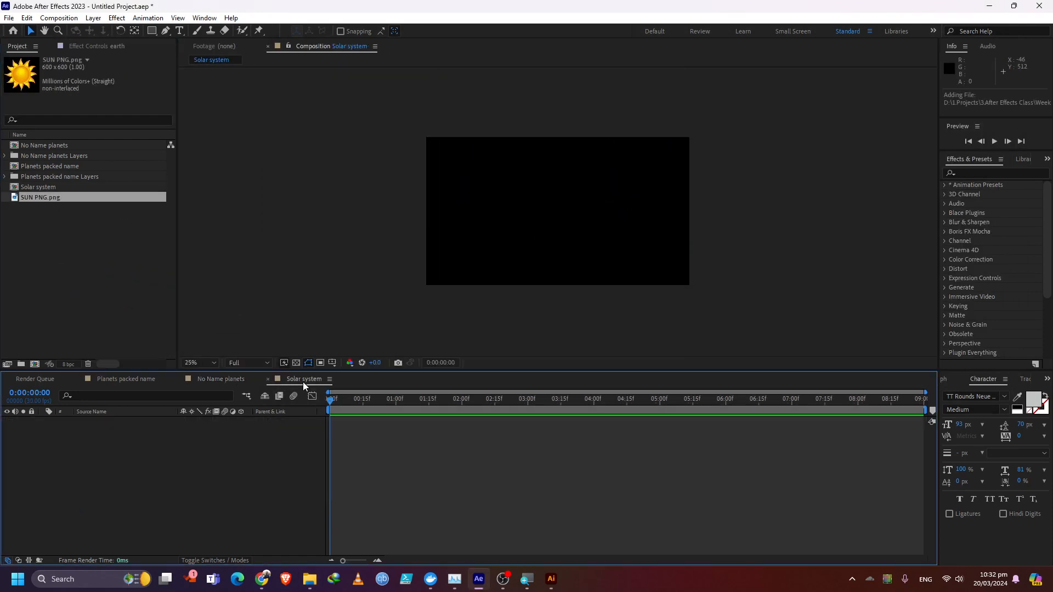
left_click_drag(26, 196, 105, 439)
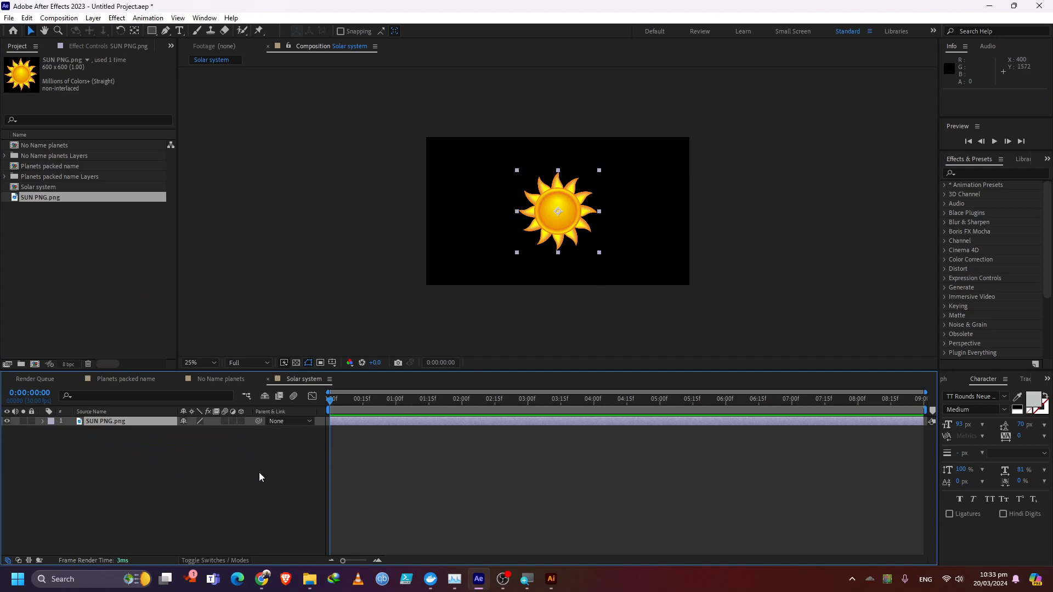
Step: Import the space-galaxy image from the Week 1 folder and place it below the sun layer in Solar system
left_click(310, 579)
left_click(518, 321)
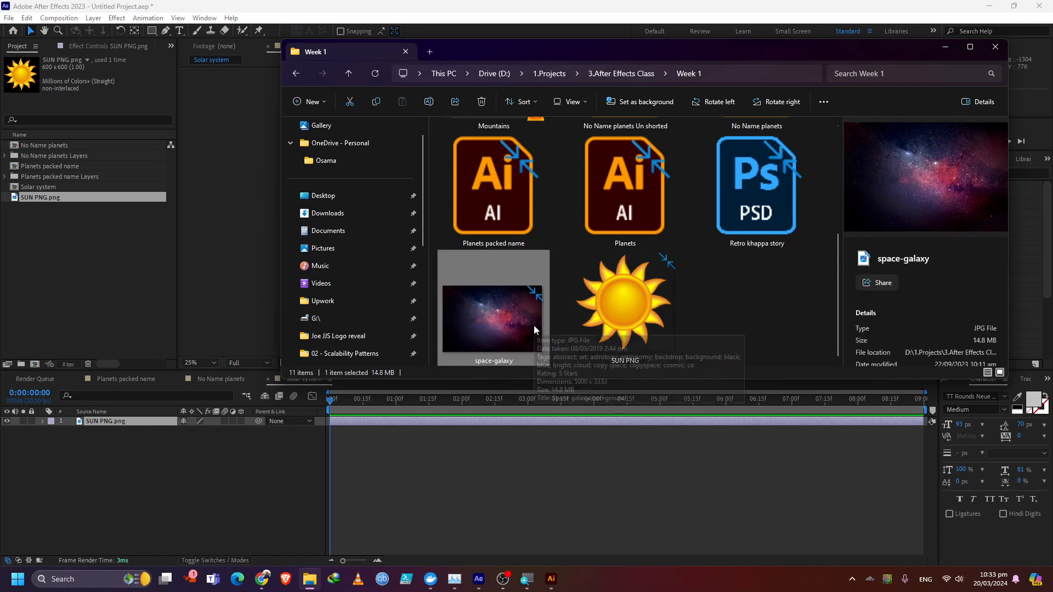
mouse_move(535, 329)
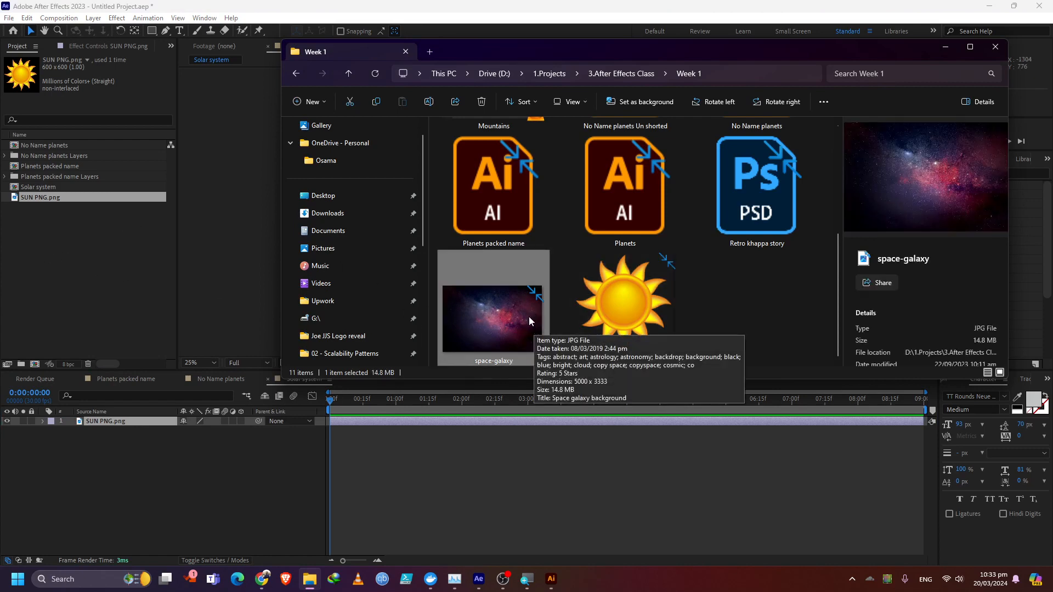
left_click_drag(490, 336, 98, 292)
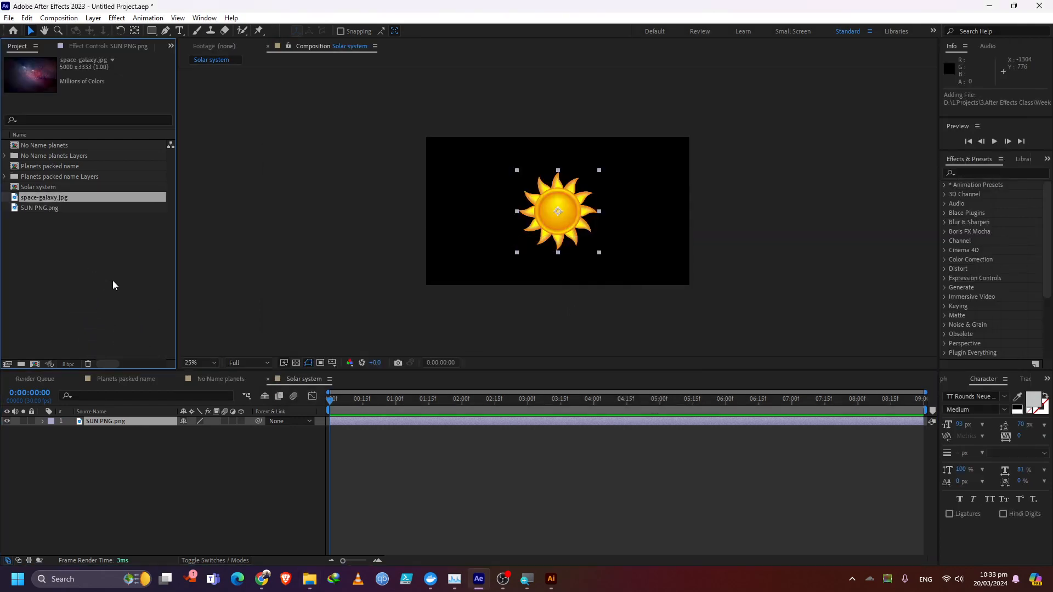
left_click_drag(43, 199, 97, 446)
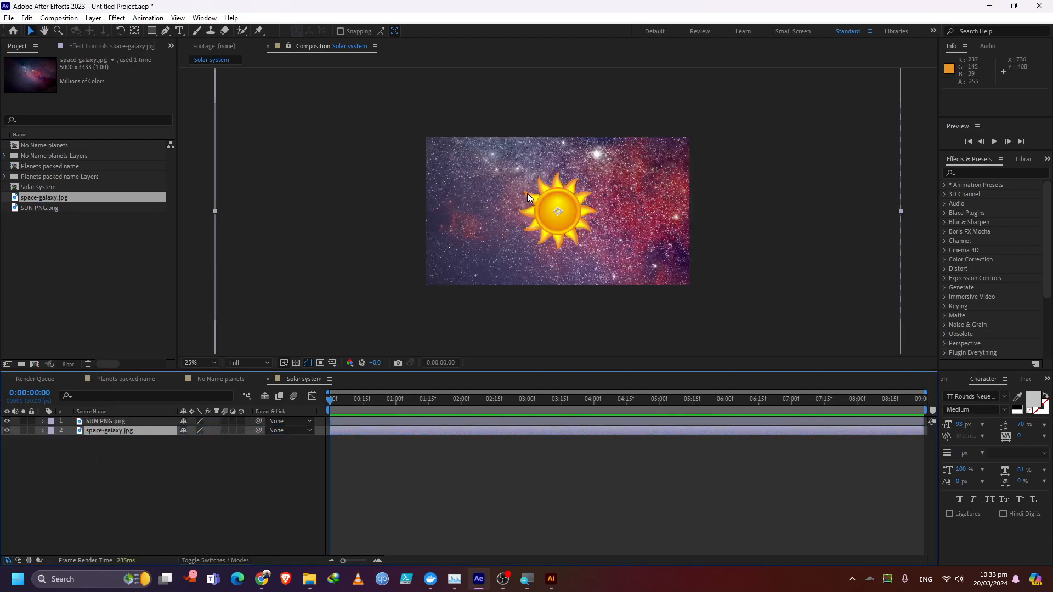
Step: Scale the space-galaxy layer proportionally down to about 39% to fit the frame, and reveal its transform properties
key("comma")
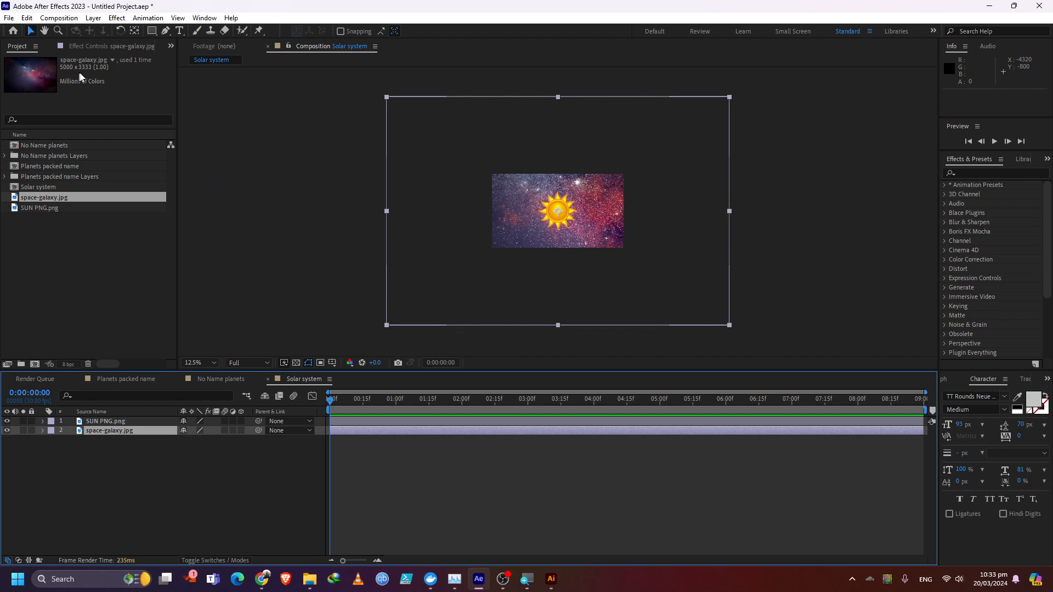
left_click_drag(729, 97, 627, 176)
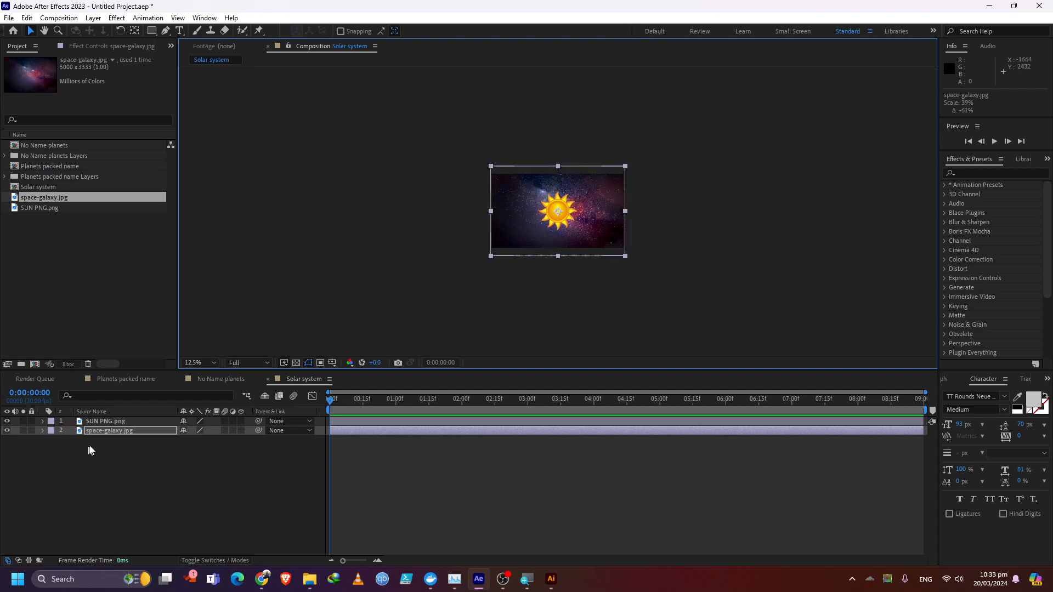
left_click(98, 432)
left_click(43, 431)
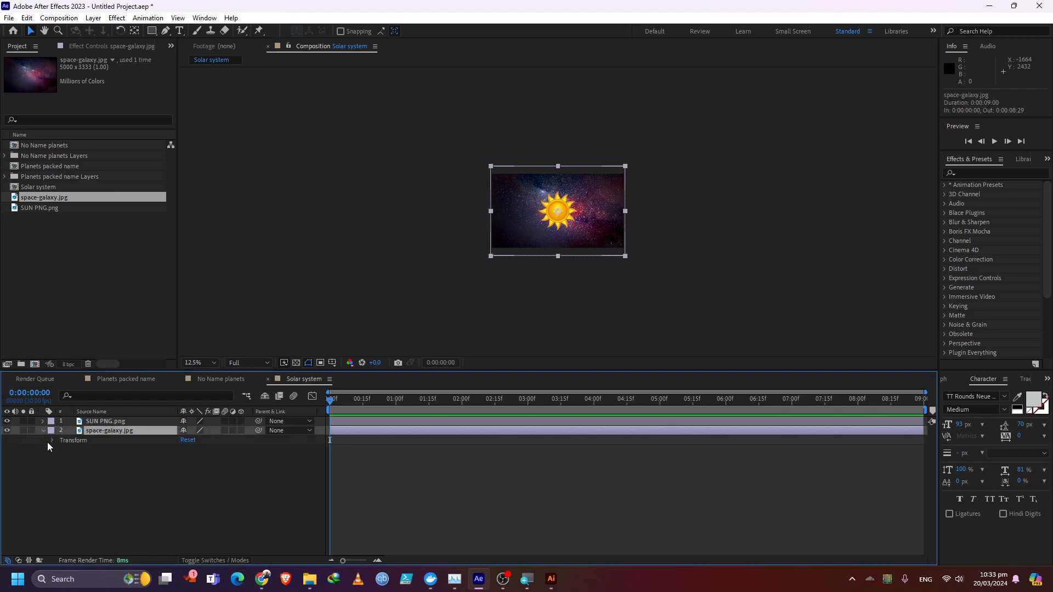
left_click(52, 441)
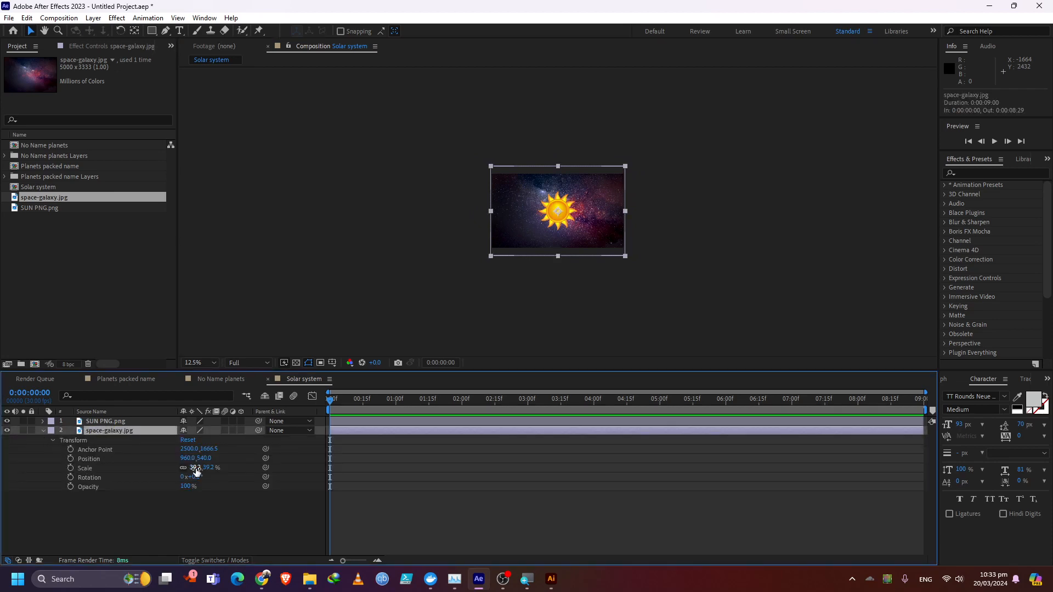
Step: Fine-tune the space-galaxy layer's Scale to 39.2%, check that it covers the frame width, and collapse its properties
scroll(460, 296, "up", 2)
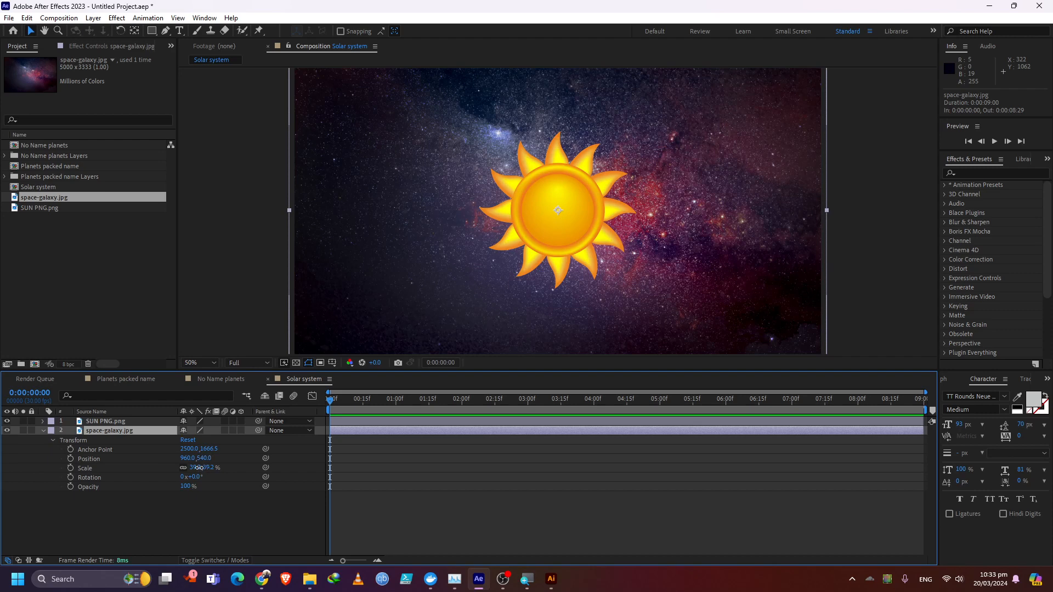
left_click_drag(201, 468, 204, 470)
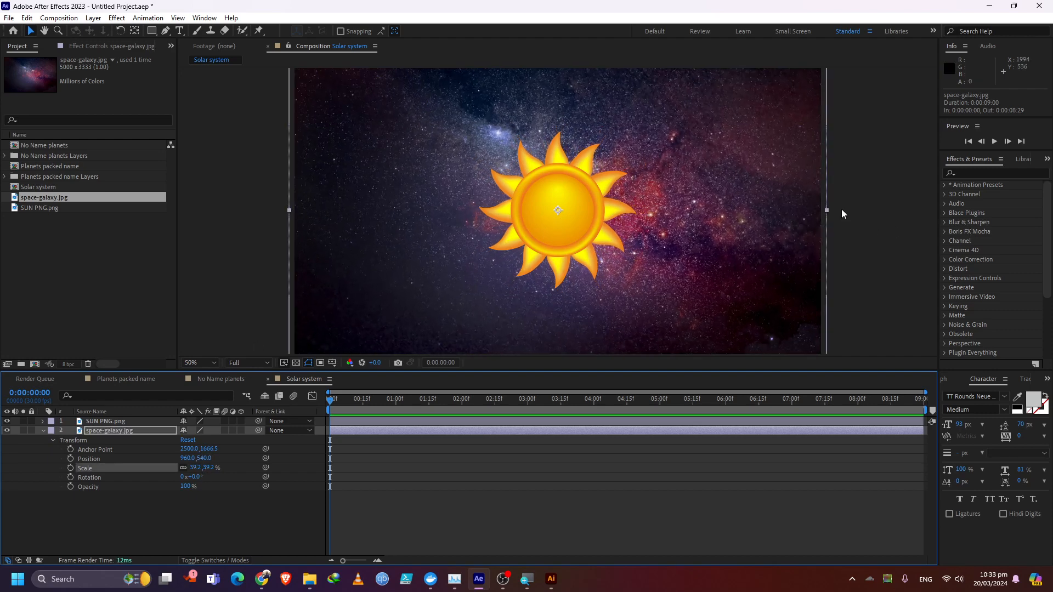
scroll(690, 245, "down", 1)
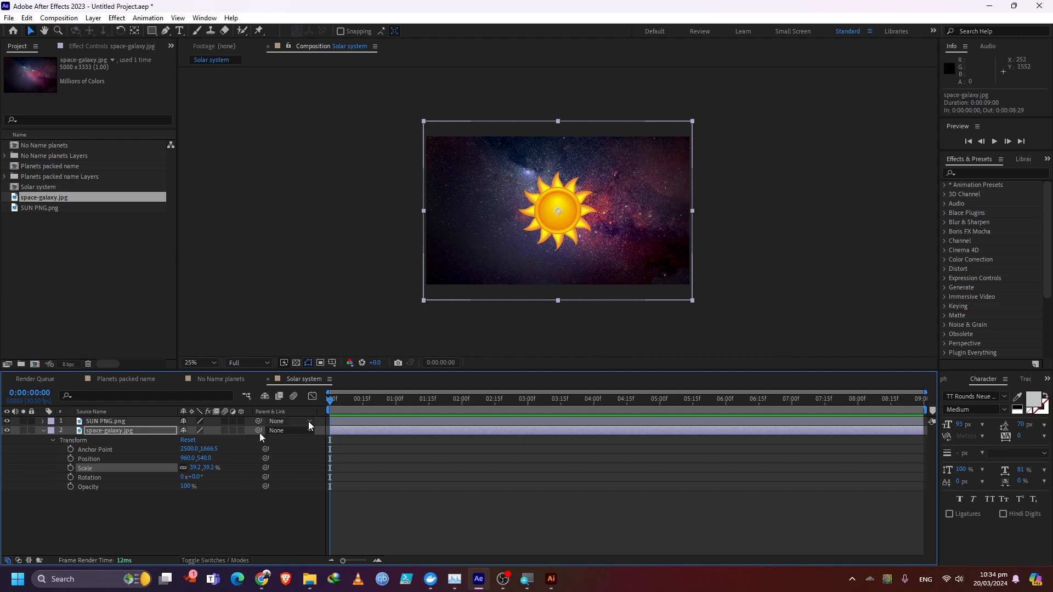
left_click(42, 430)
left_click(64, 461)
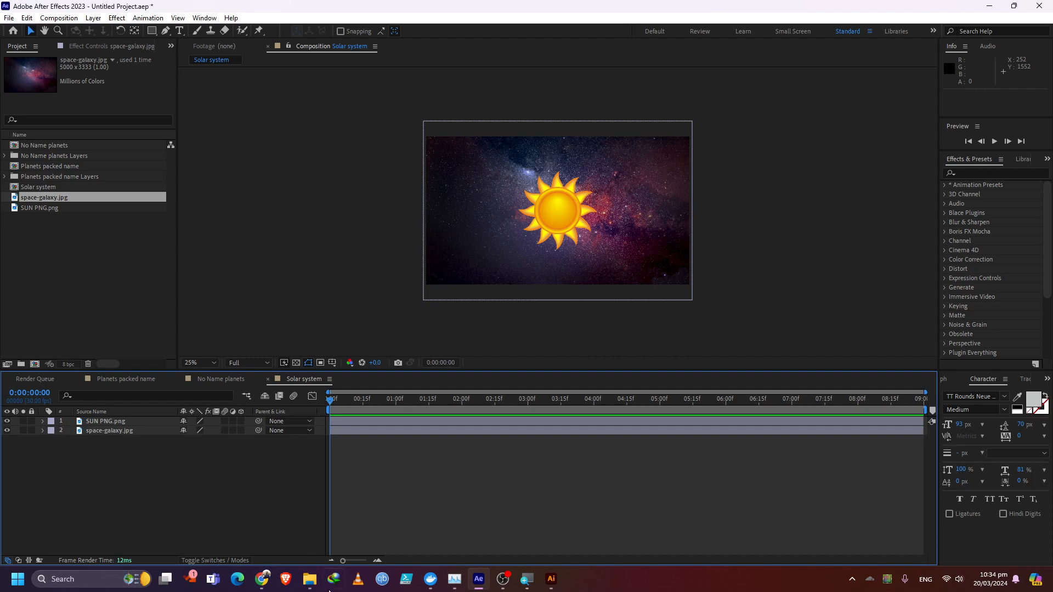
Step: Compare the SUN PNG source file in the Week 1 folder with its imported item in the project
left_click(309, 579)
left_click(607, 300)
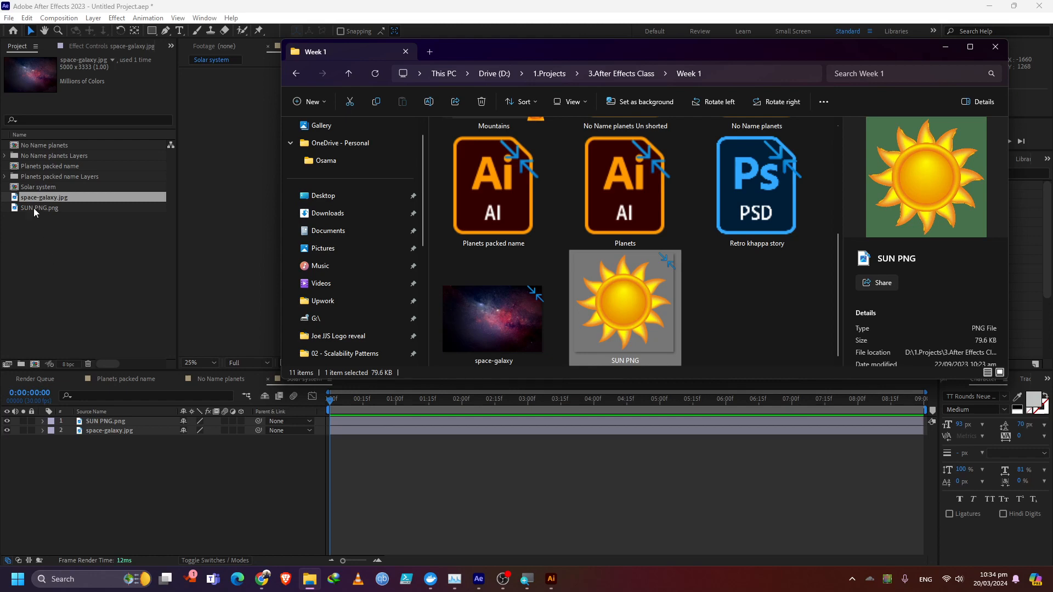
left_click(152, 479)
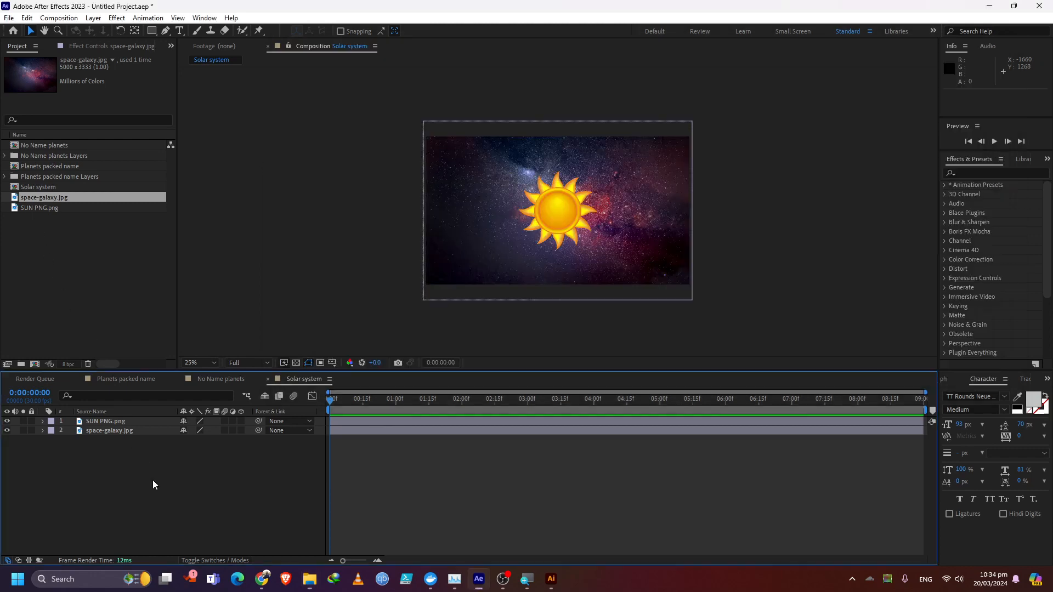
Step: Try the SUN PNG layer below the space-galaxy layer, and restore the sun above the galaxy background
left_click(105, 432)
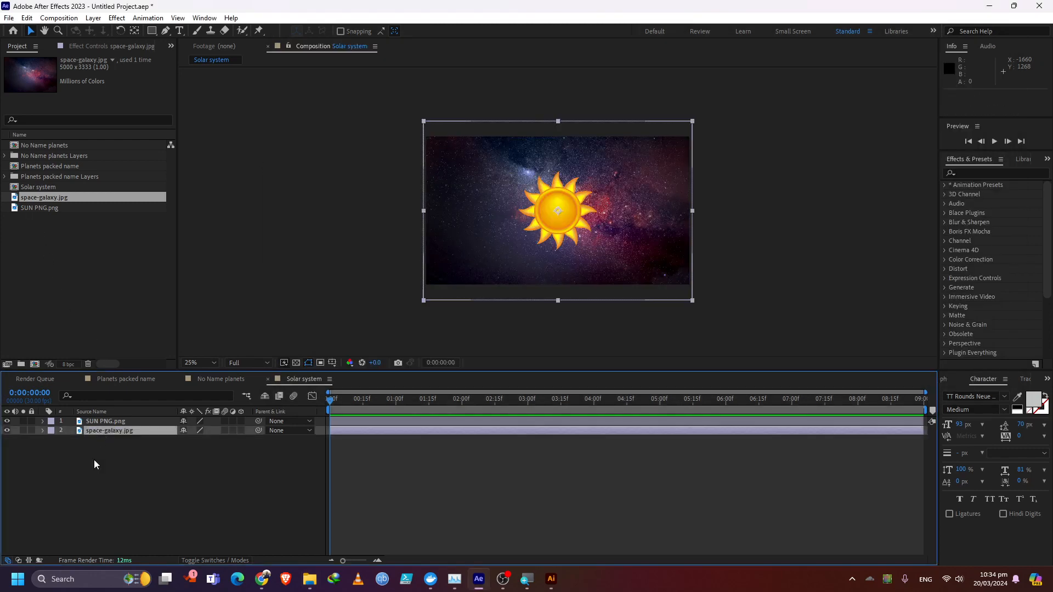
left_click_drag(100, 422, 105, 456)
left_click(106, 453)
left_click_drag(105, 422, 107, 459)
left_click_drag(104, 421, 106, 459)
double_click(104, 430)
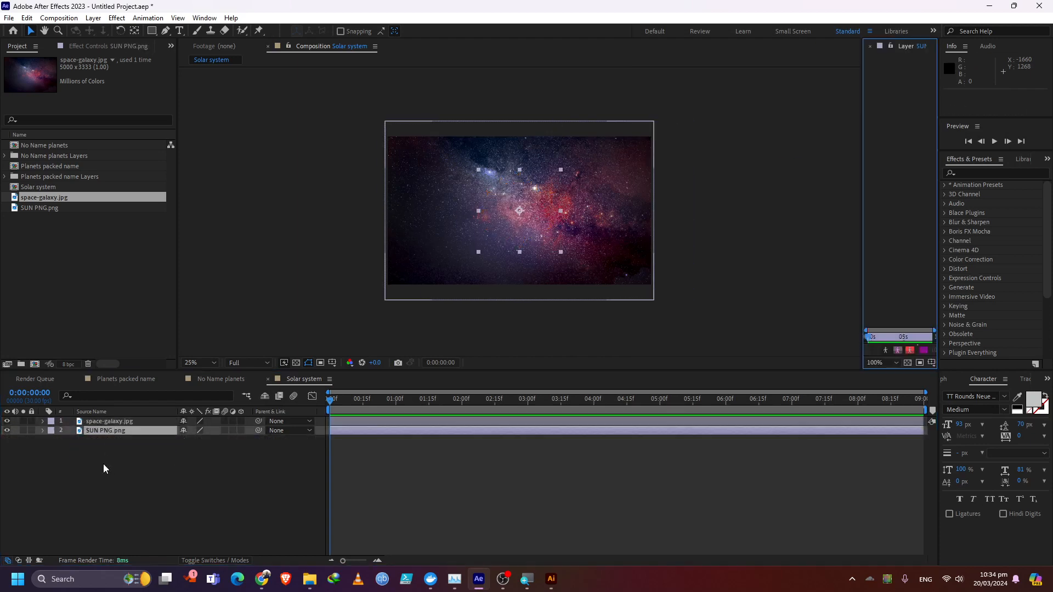
left_click(870, 47)
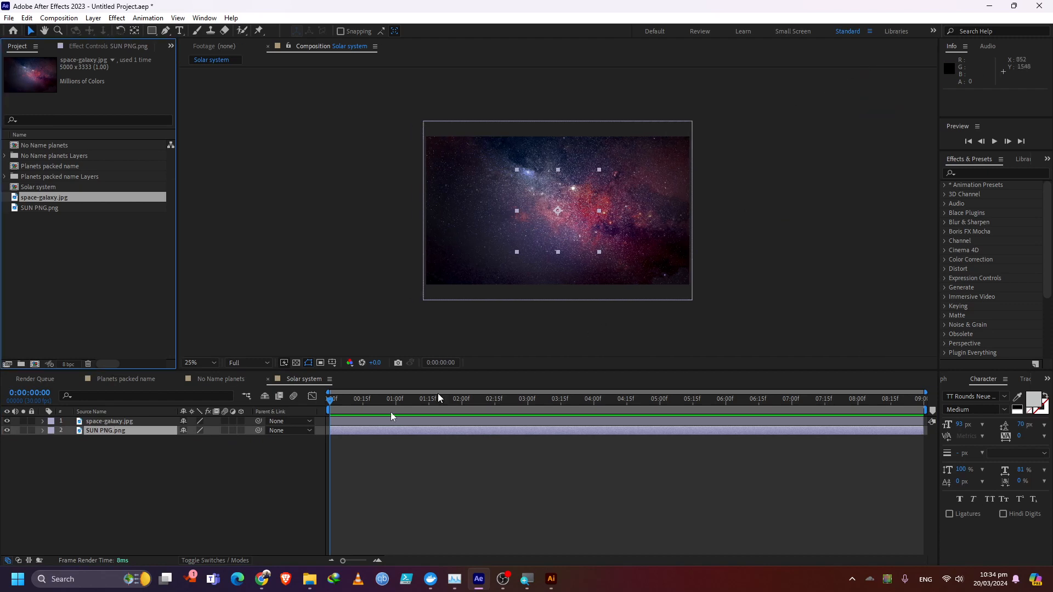
left_click_drag(105, 417, 108, 466)
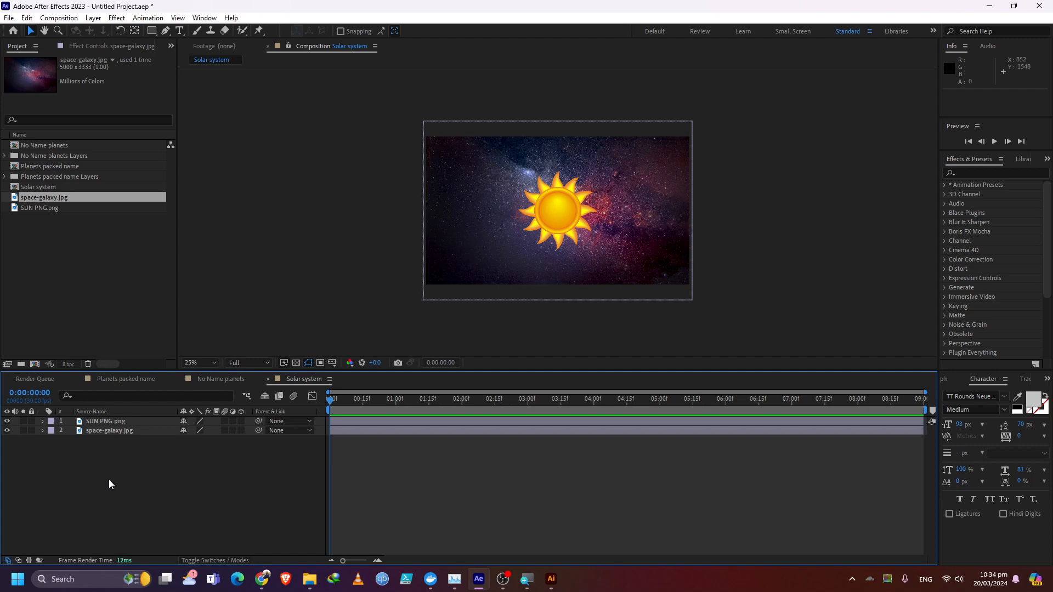
left_click(104, 422)
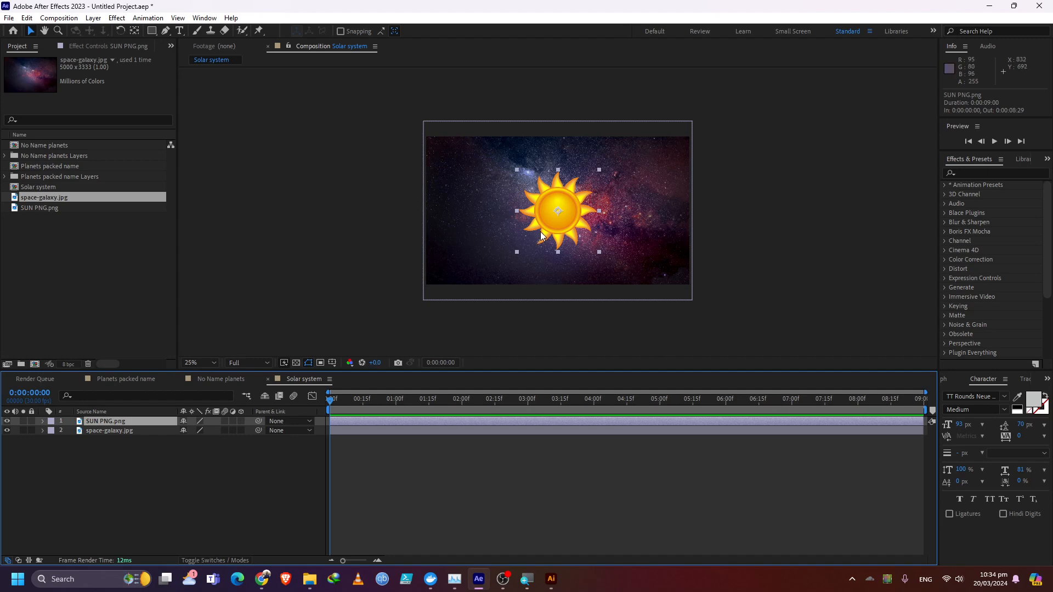
left_click(113, 431)
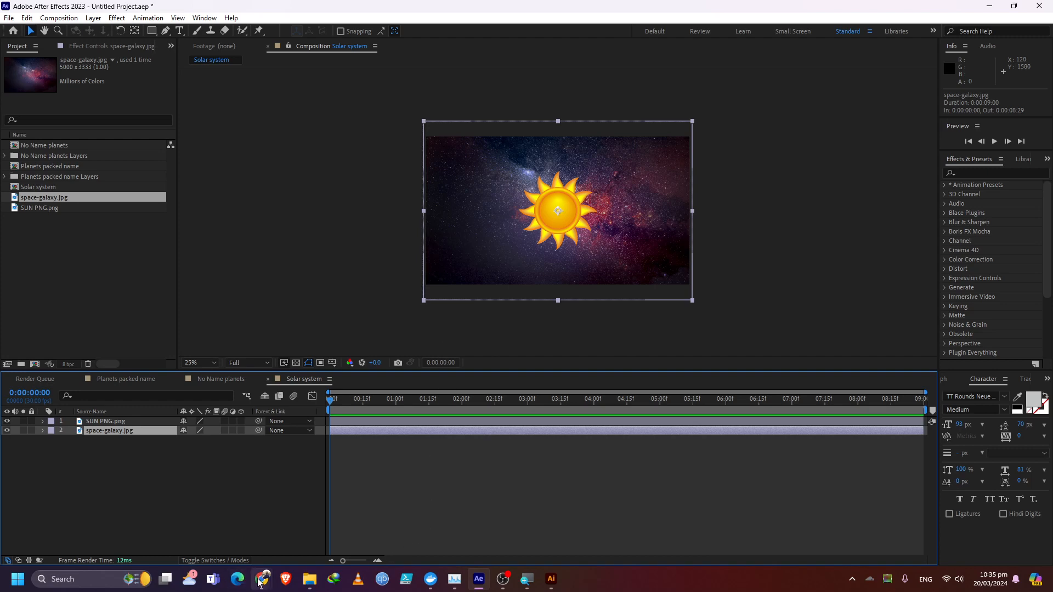
Step: Switch to the Google Meet call in Chrome to check the participants, and return to the After Effects project
mouse_move(262, 578)
left_click(230, 533)
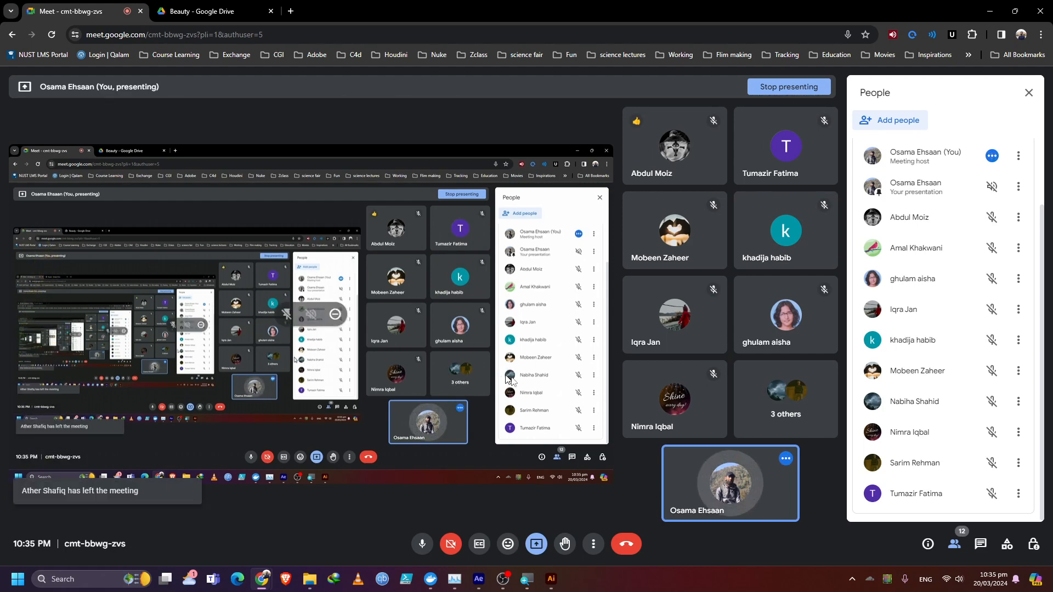
left_click(771, 386)
left_click(941, 403)
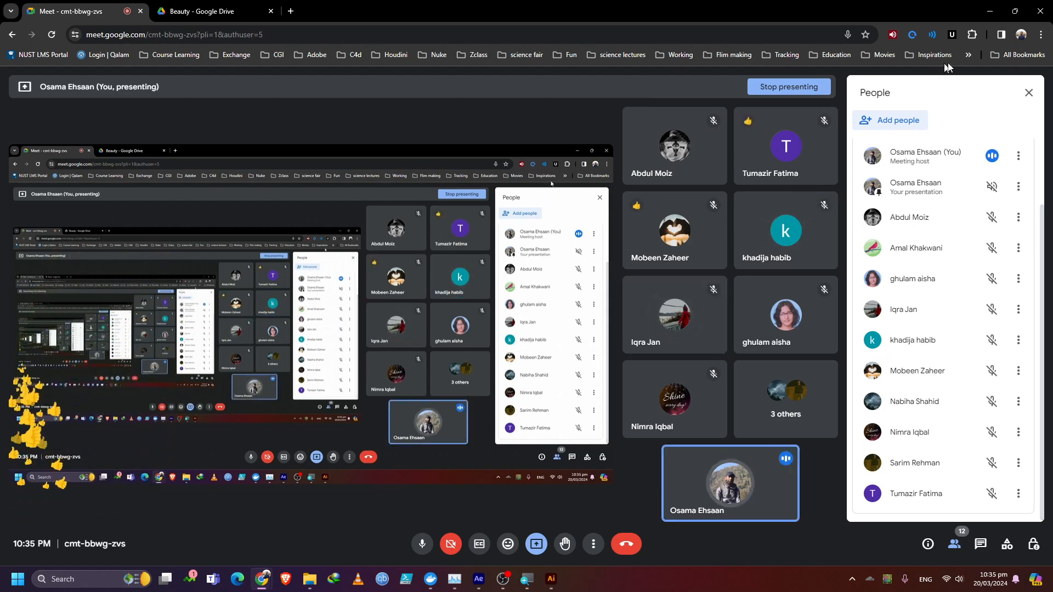
left_click(990, 12)
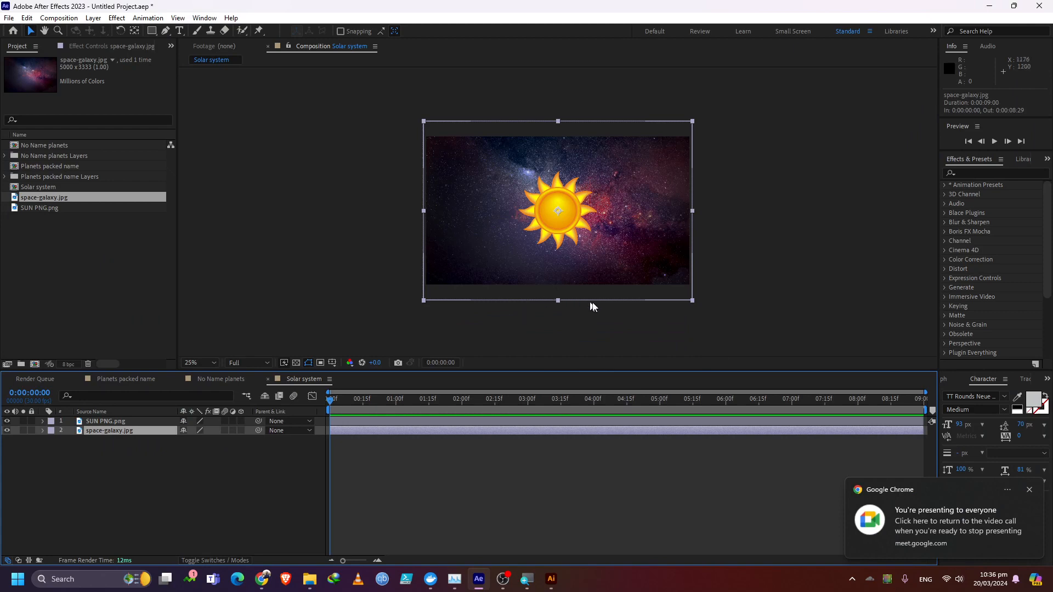
Step: Copy the earth layer from the No Name planets composition
left_click(130, 422)
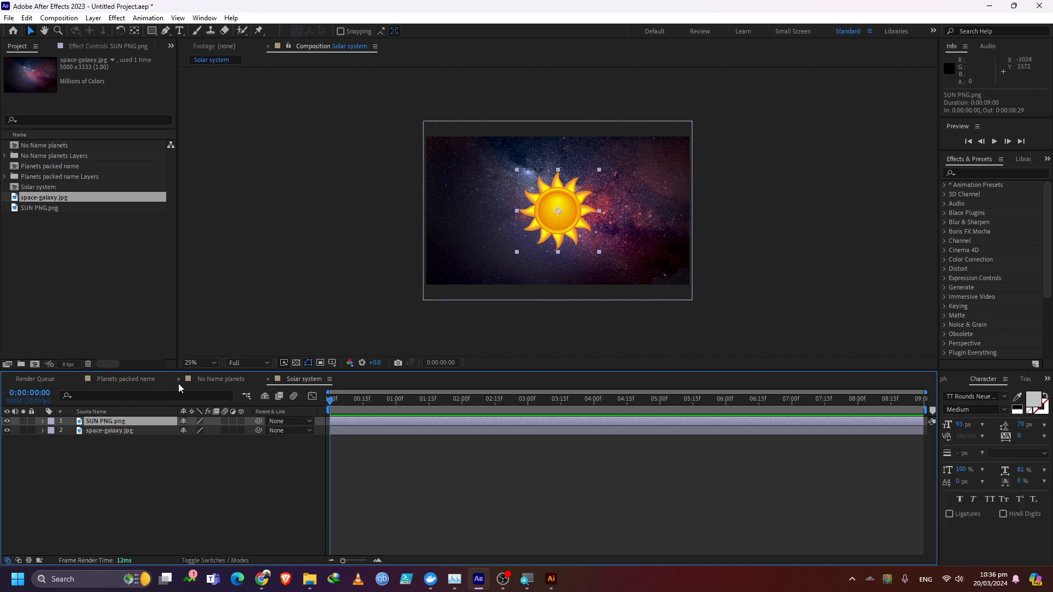
left_click(224, 379)
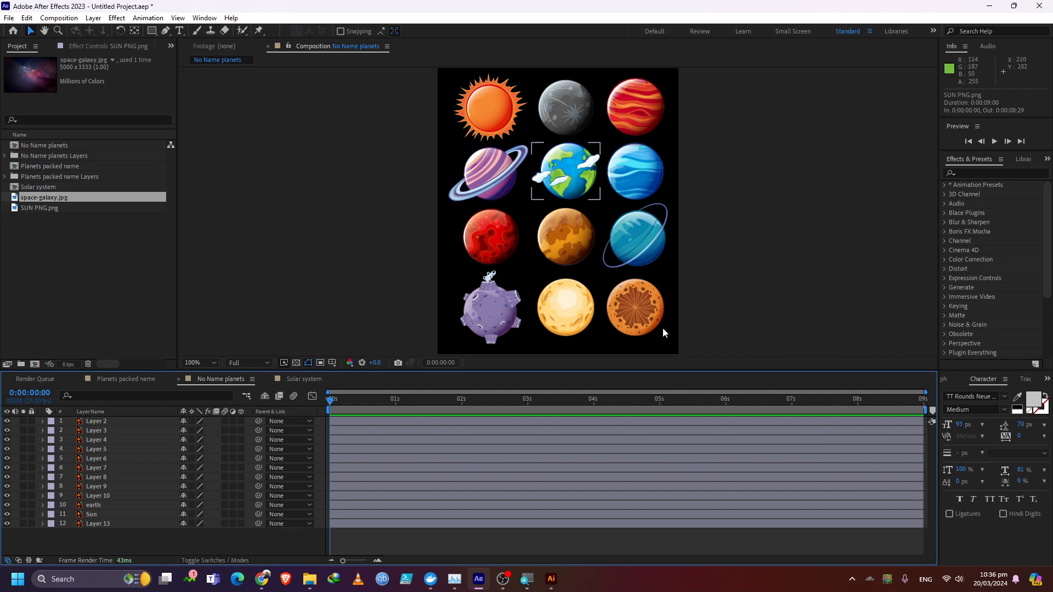
left_click(763, 214)
left_click(582, 174)
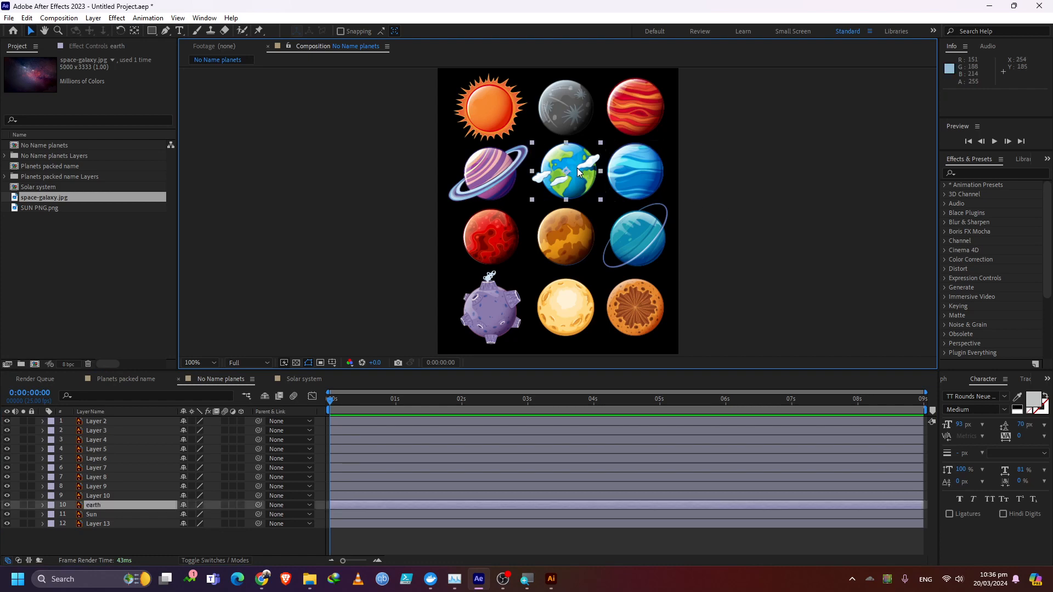
left_click(93, 509)
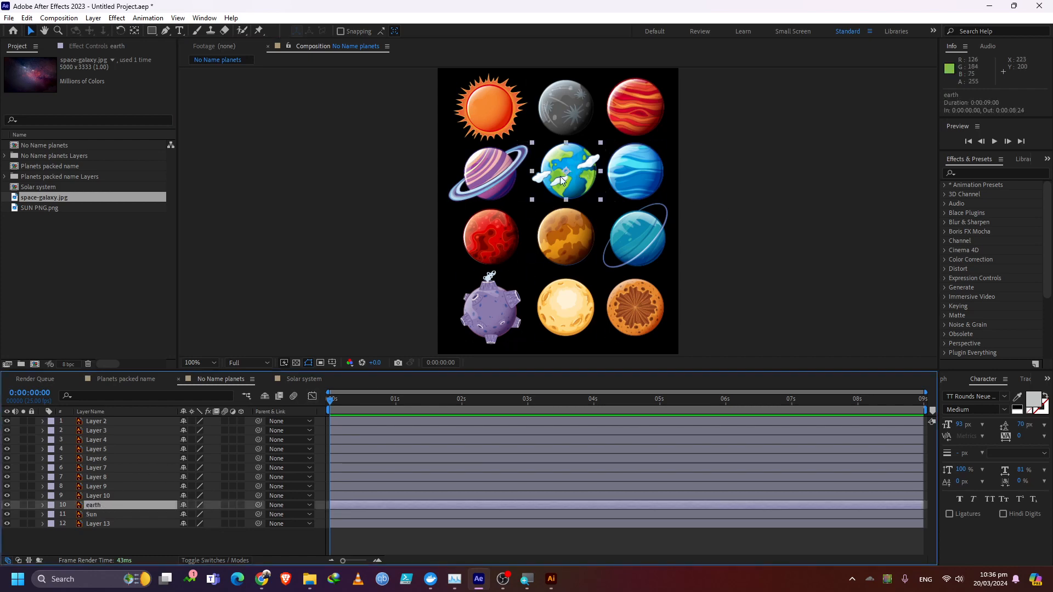
left_click(26, 17)
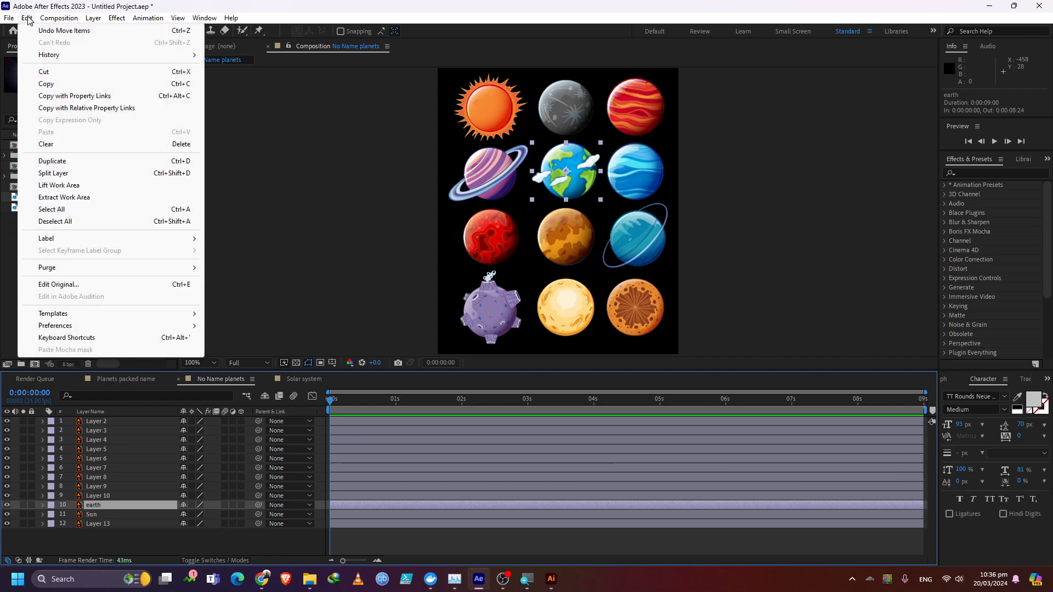
left_click(46, 84)
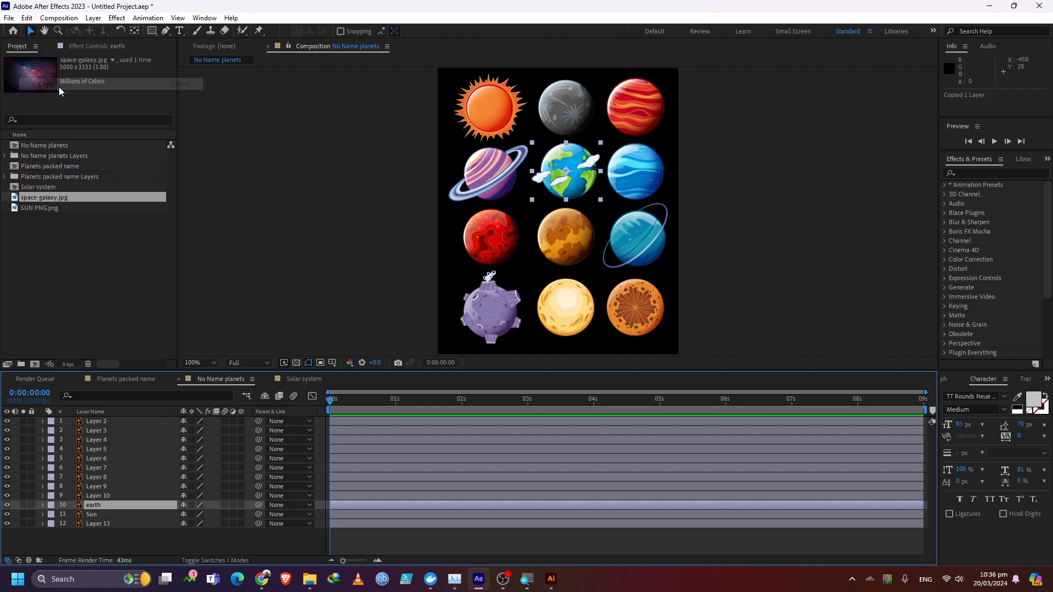
Step: Paste the copied earth layer into the Solar system composition above the SUN PNG layer
left_click(302, 379)
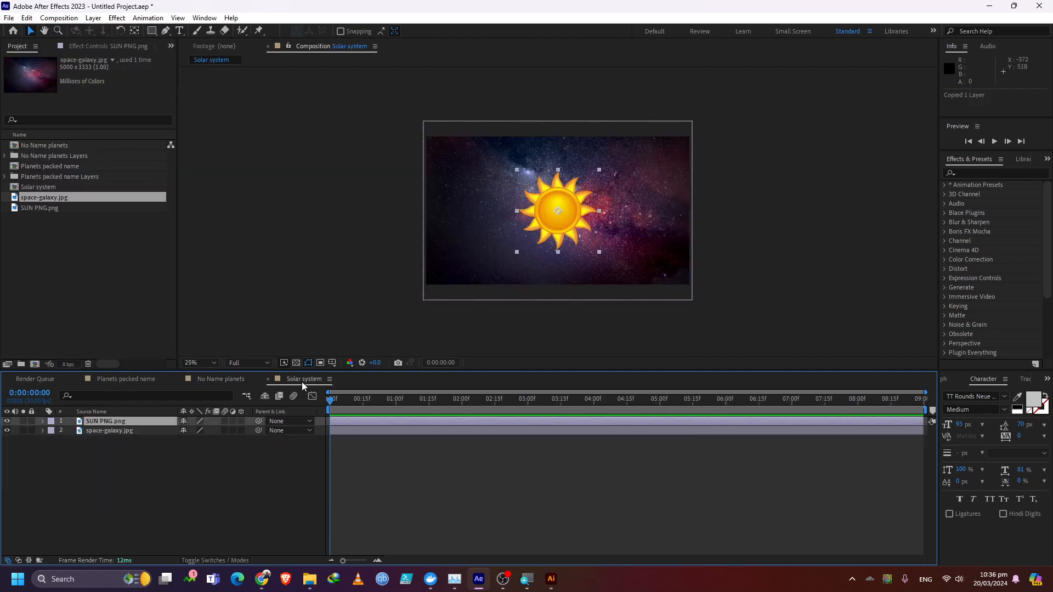
left_click(29, 18)
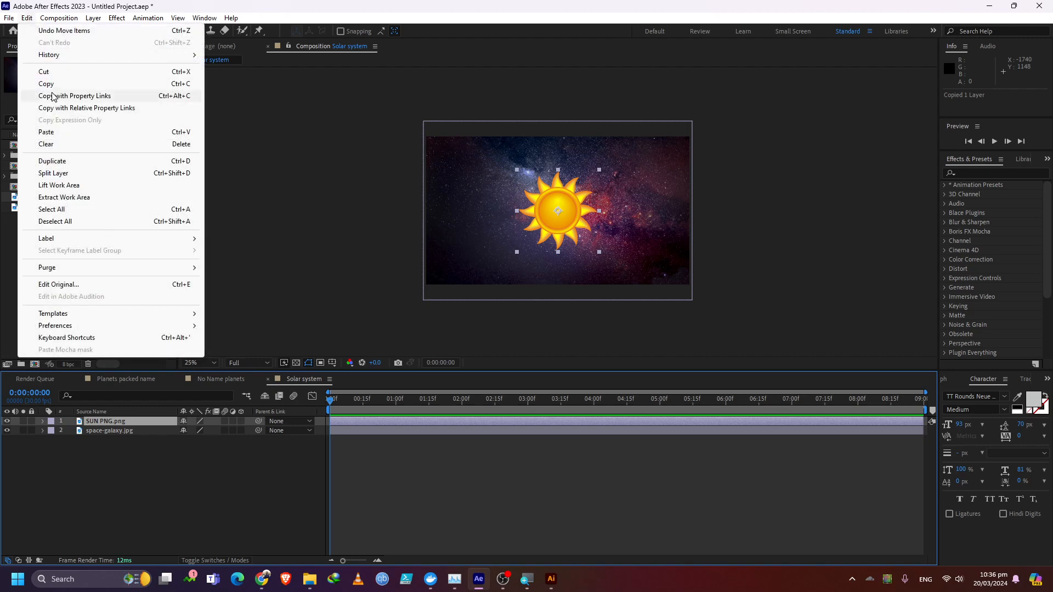
left_click(46, 132)
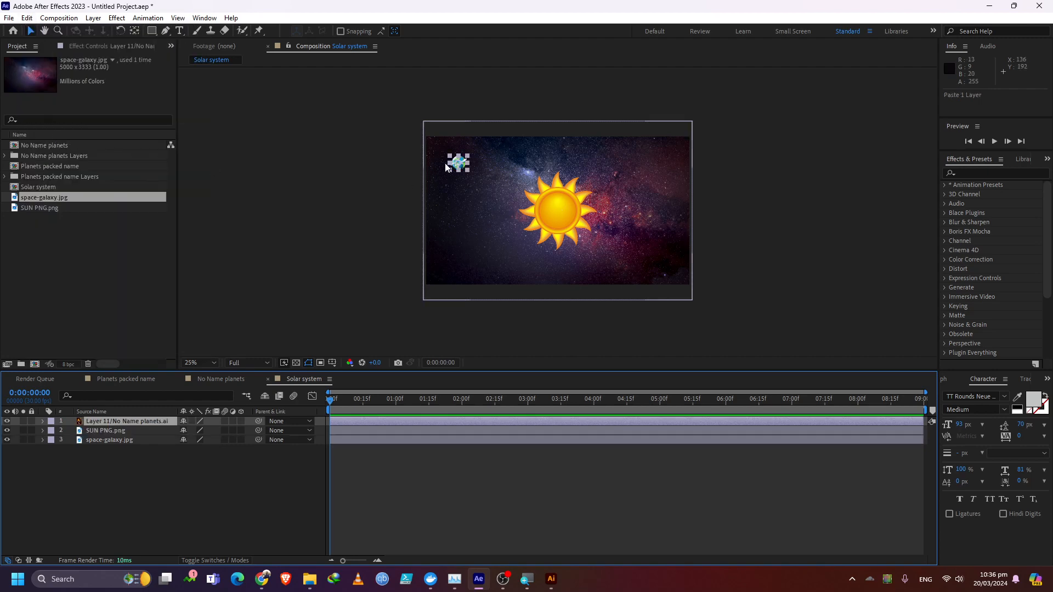
Step: Move the earth layer beside the sun on its left, at about position 405.6, 430.7
key("period")
key("period")
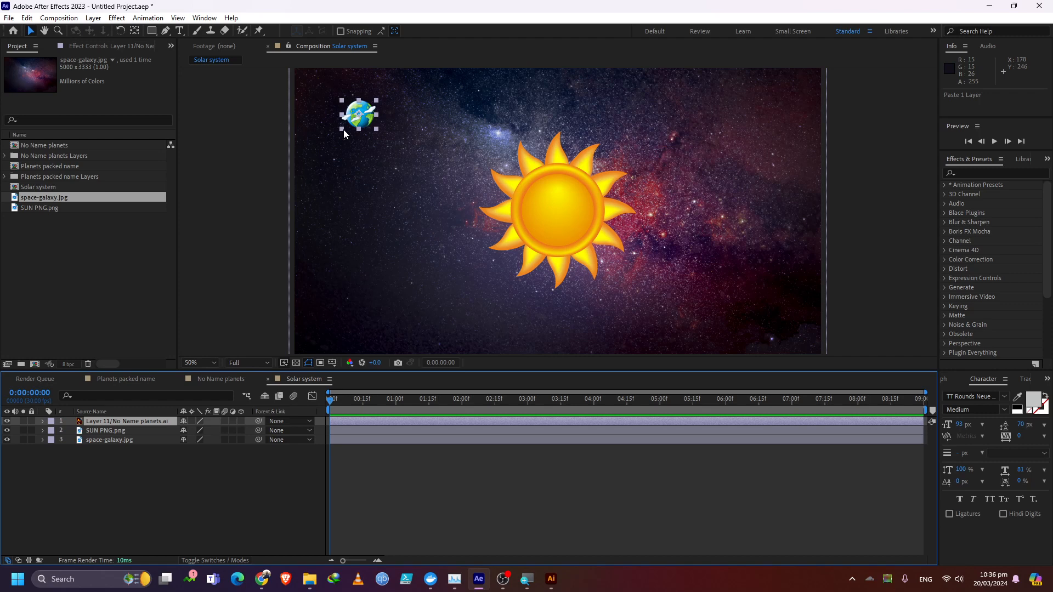
key("h")
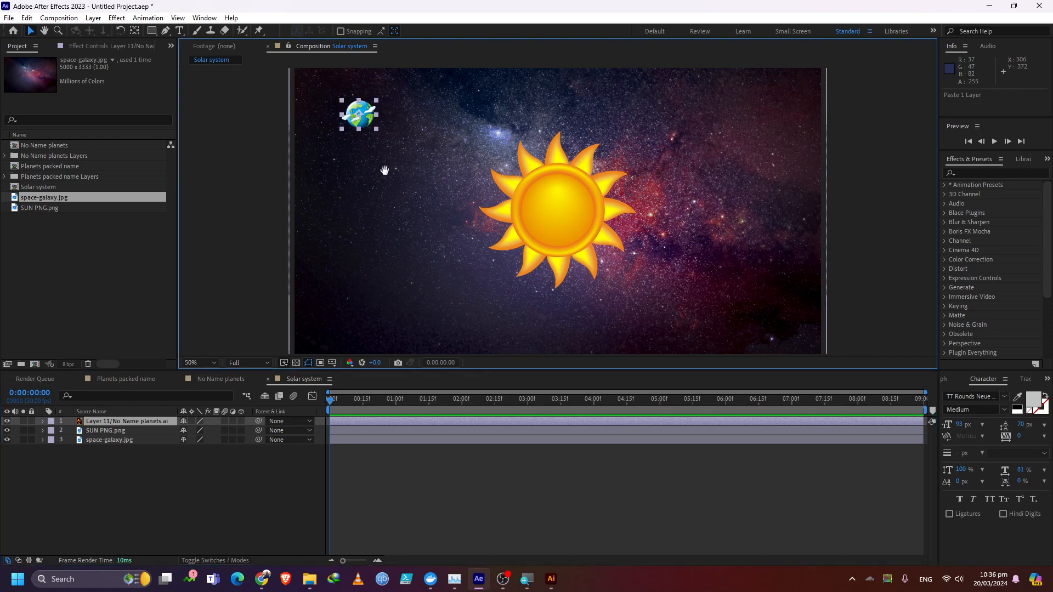
left_click_drag(378, 166, 387, 180)
key("v")
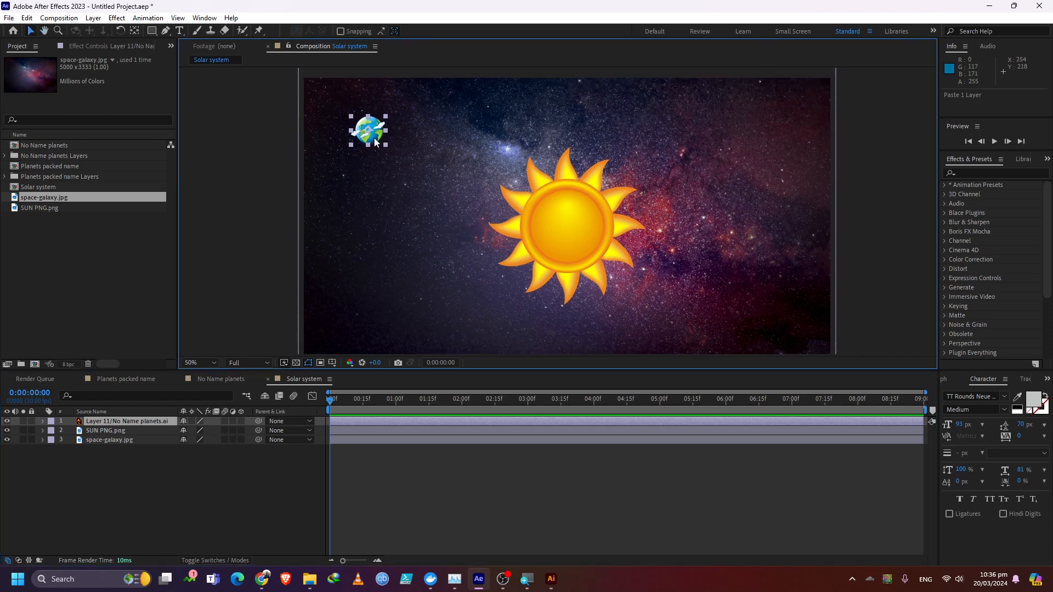
left_click_drag(376, 136, 424, 201)
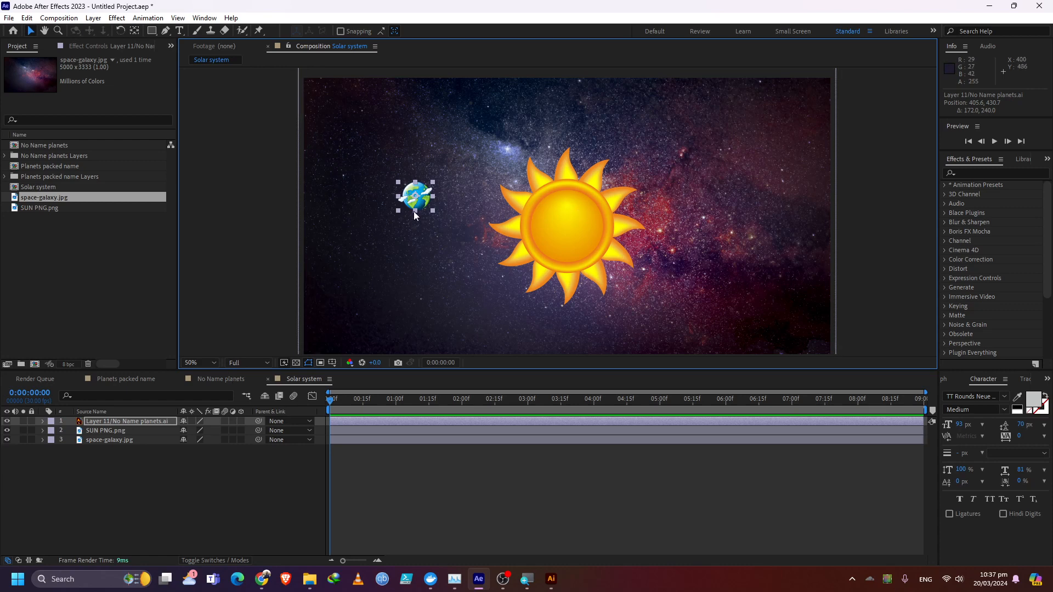
Step: Reveal the earth layer's Scale property and enlarge the layer proportionally to about 1579%
left_click(132, 423)
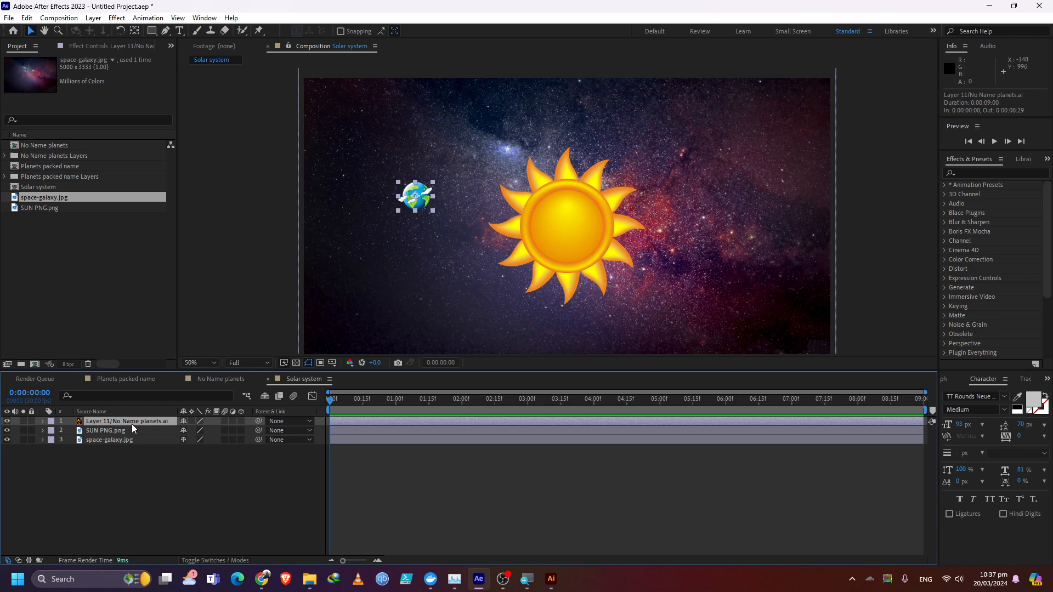
key("s")
left_click_drag(196, 430, 610, 436)
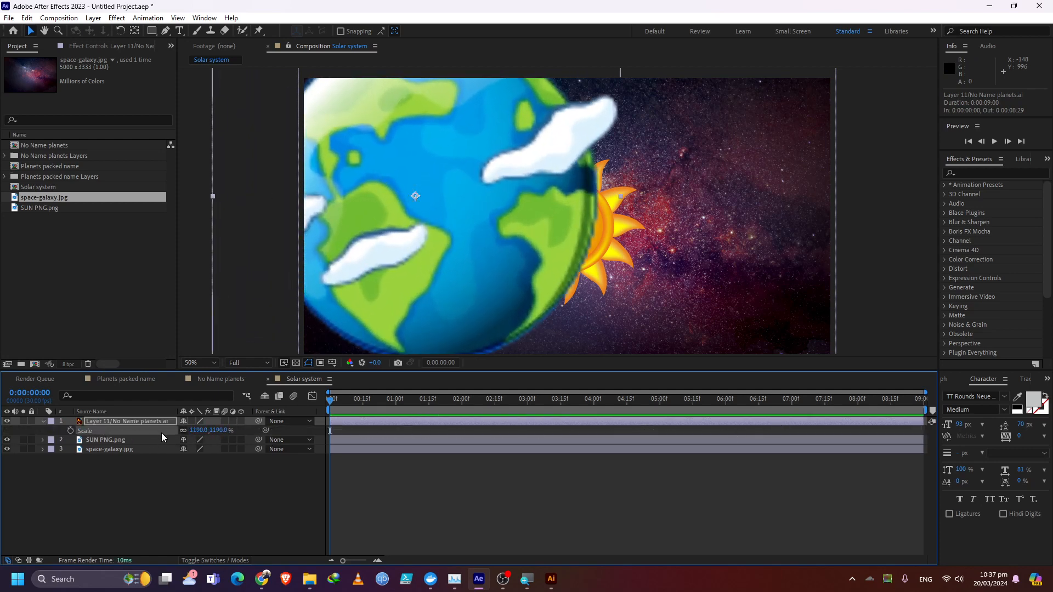
left_click_drag(201, 430, 380, 433)
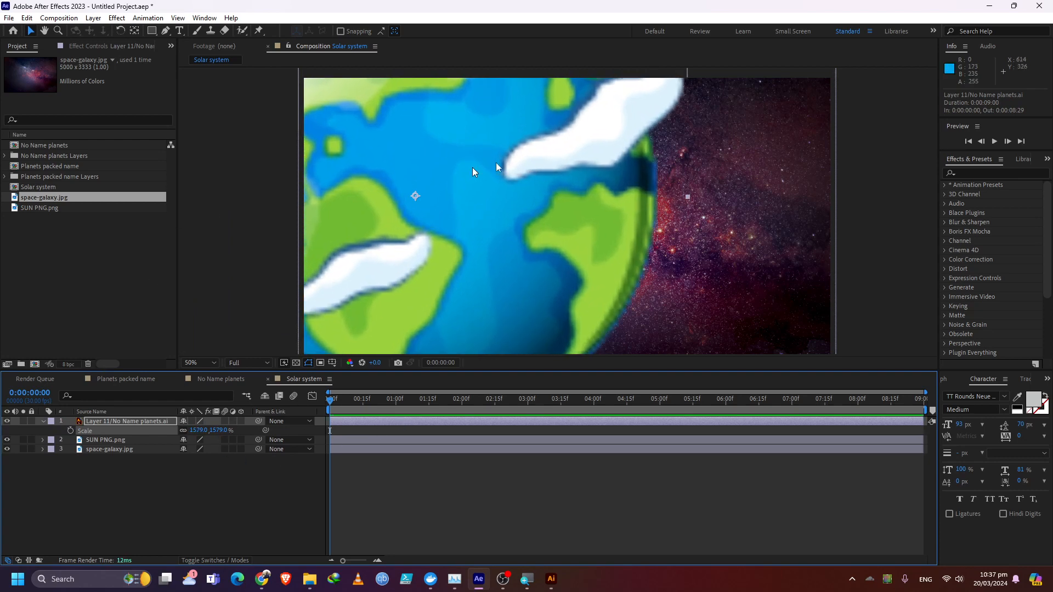
Step: Move the enlarged earth layer to the centre of the frame, at about position 957.6, 526.7
scroll(495, 182, "down", 2)
scroll(500, 183, "up", 1)
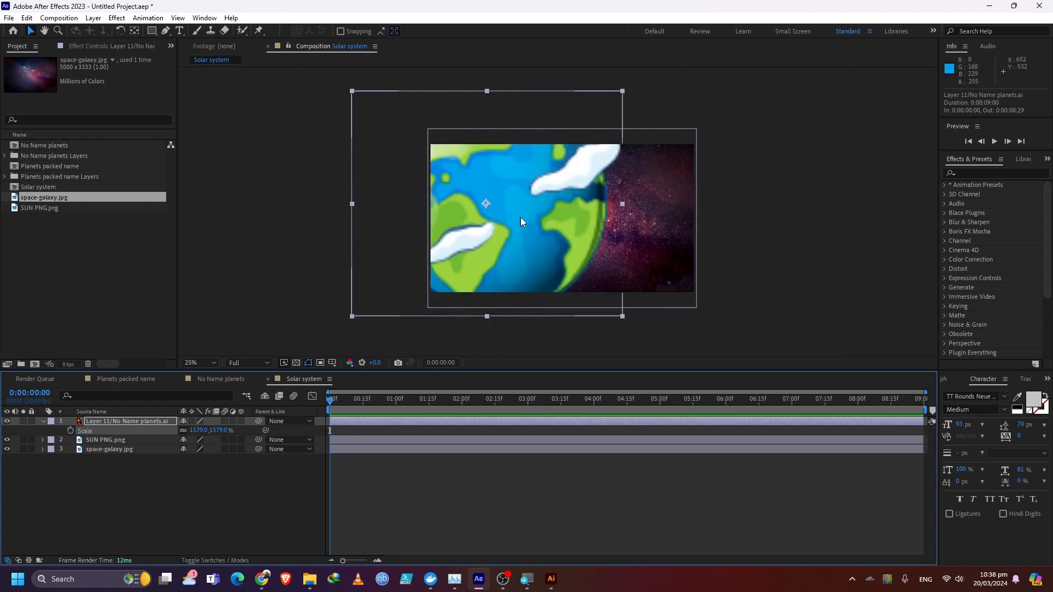
left_click_drag(520, 217, 596, 230)
key("period")
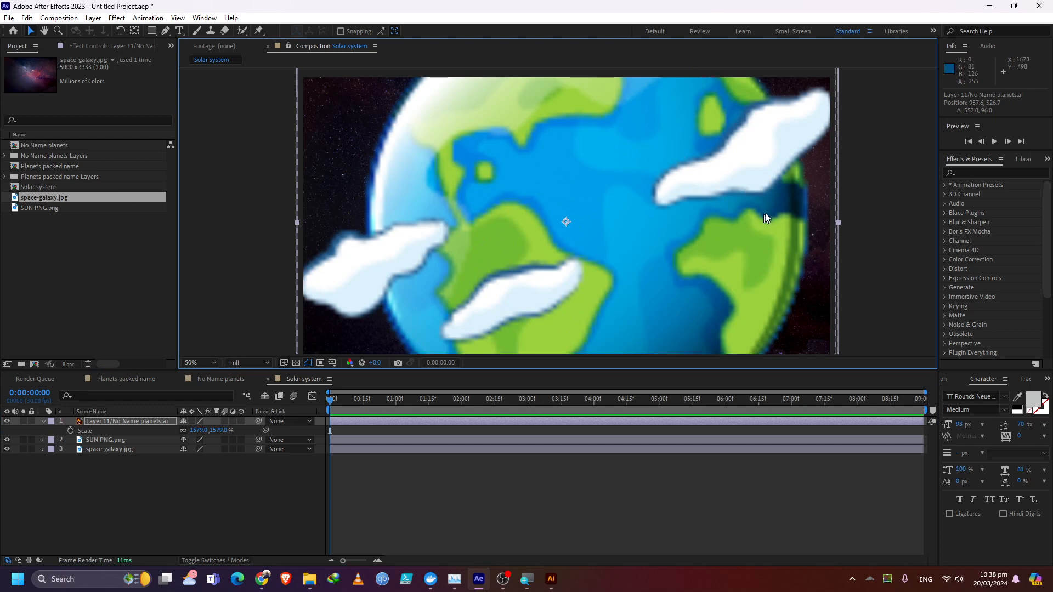
Step: Reduce the earth layer's Scale to about 1189%, and set the timeline columns back to layer switches
left_click(113, 424)
left_click(220, 560)
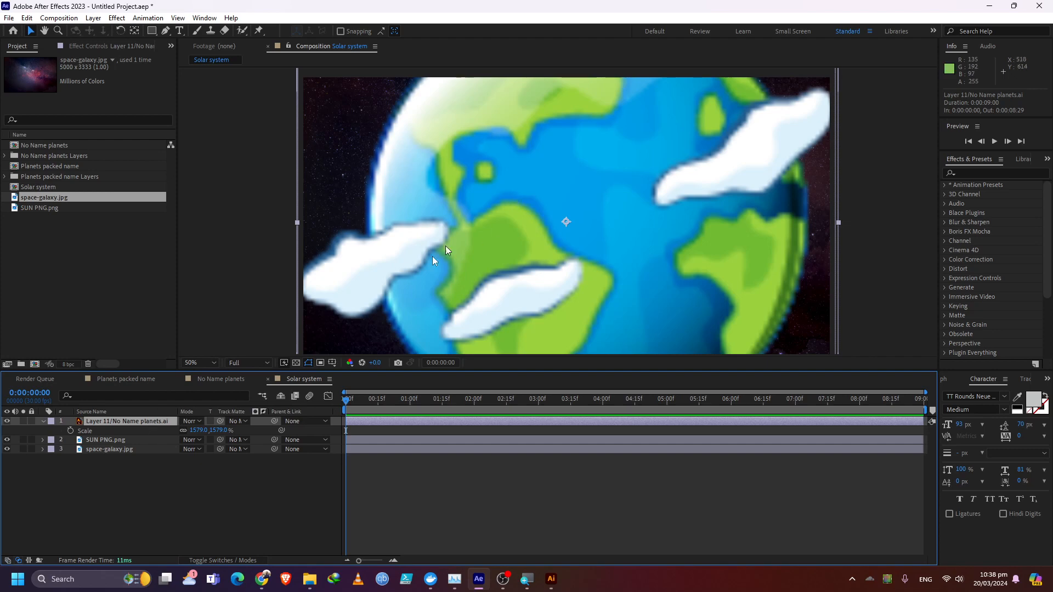
left_click_drag(201, 431, 52, 437)
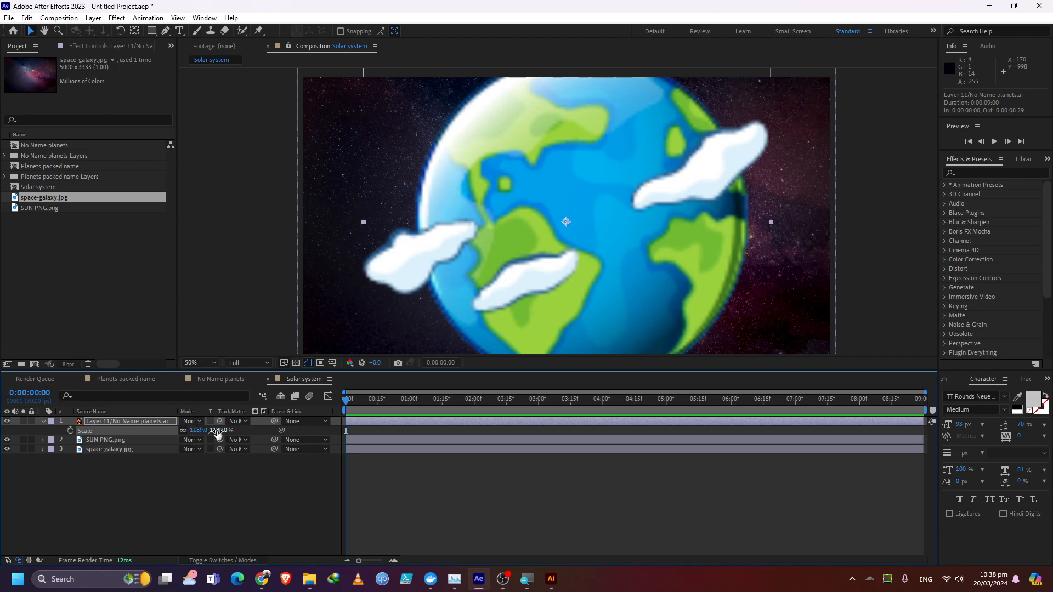
left_click(219, 561)
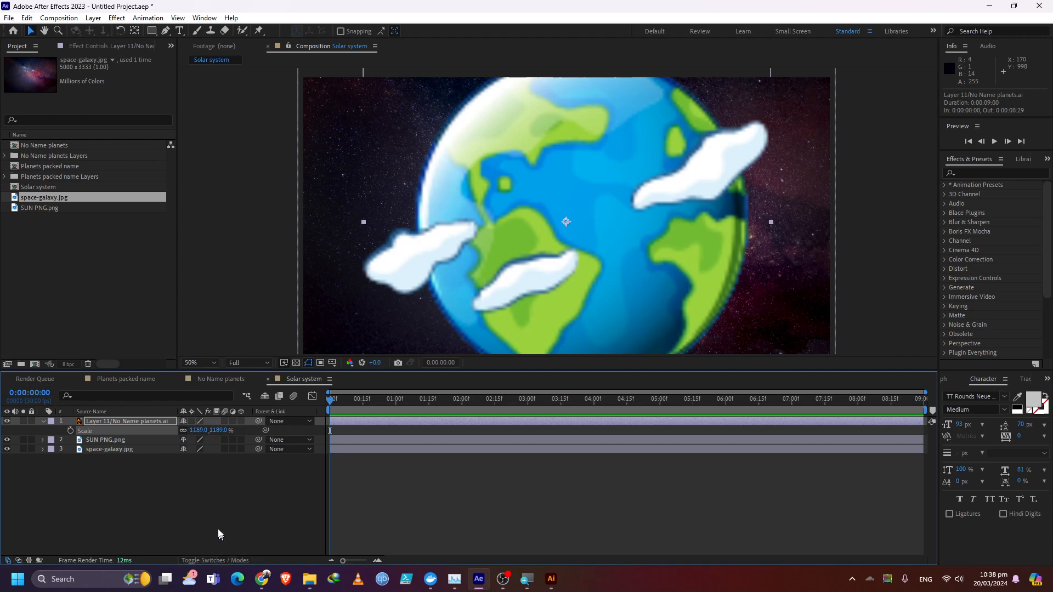
left_click(148, 421)
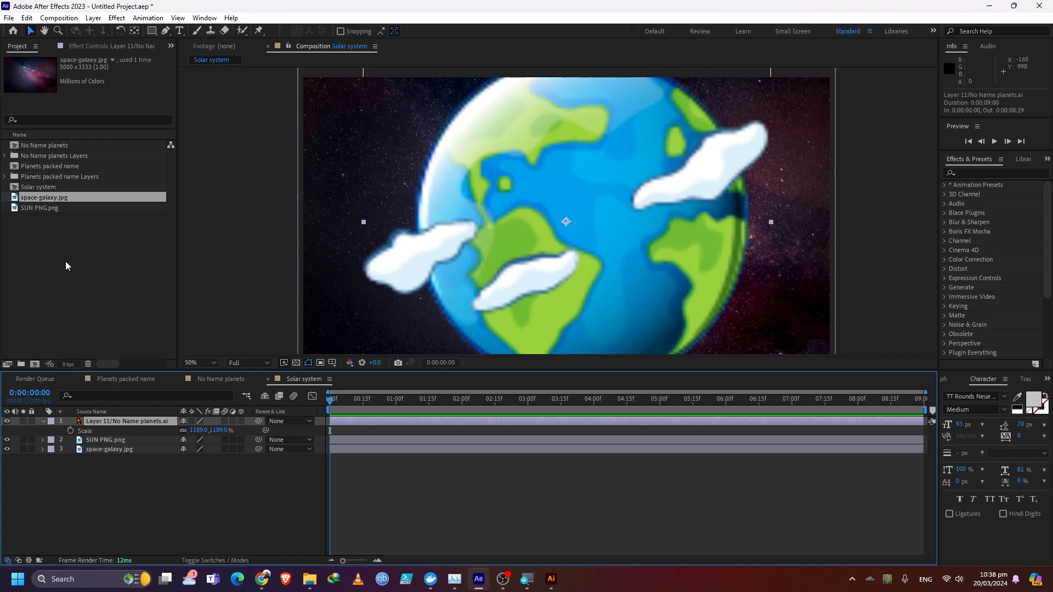
left_click(311, 580)
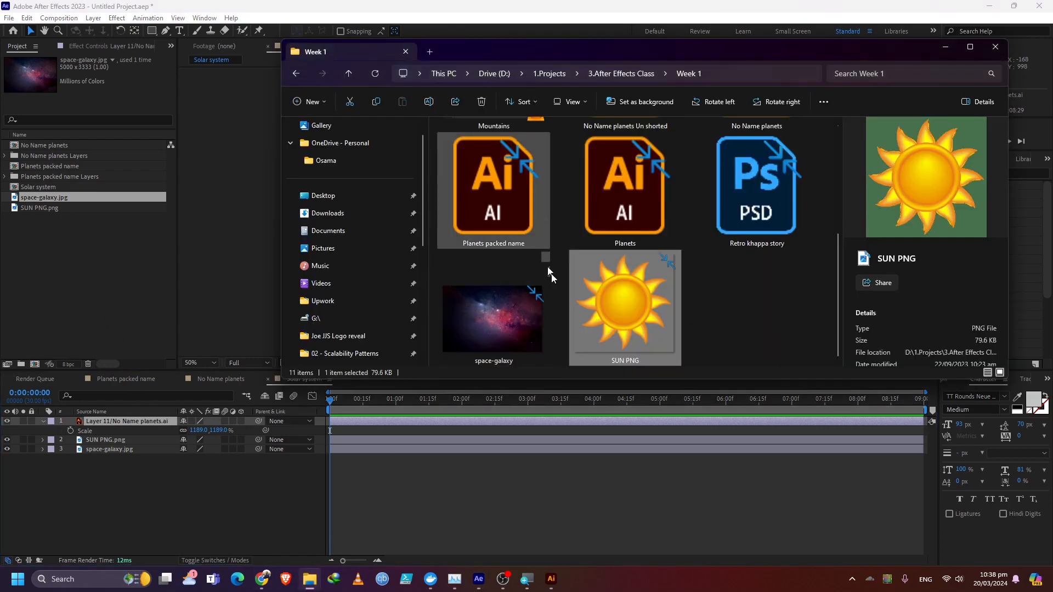
scroll(531, 252, "up", 1)
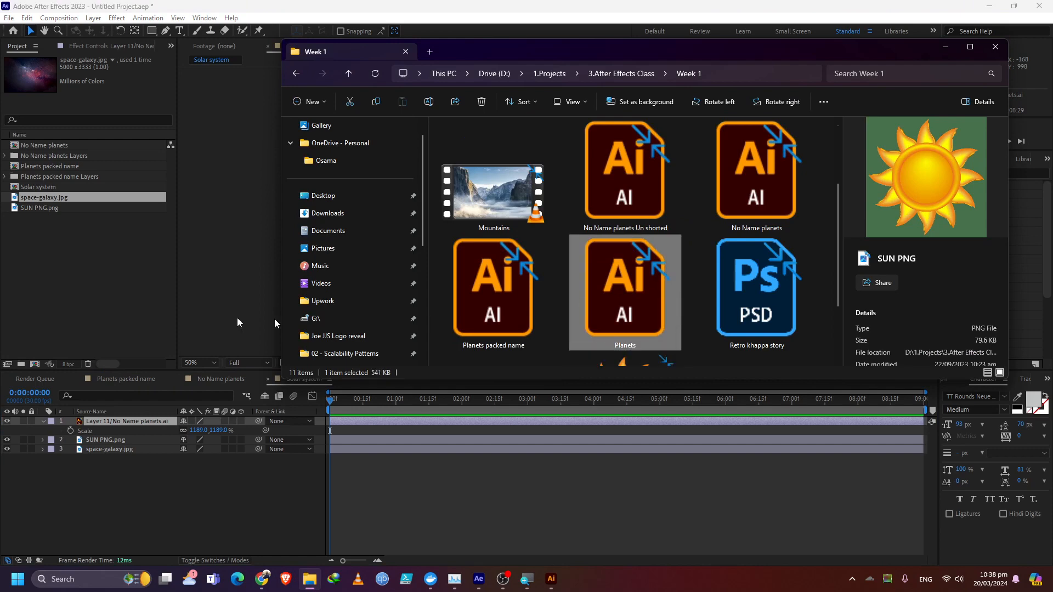
left_click(75, 288)
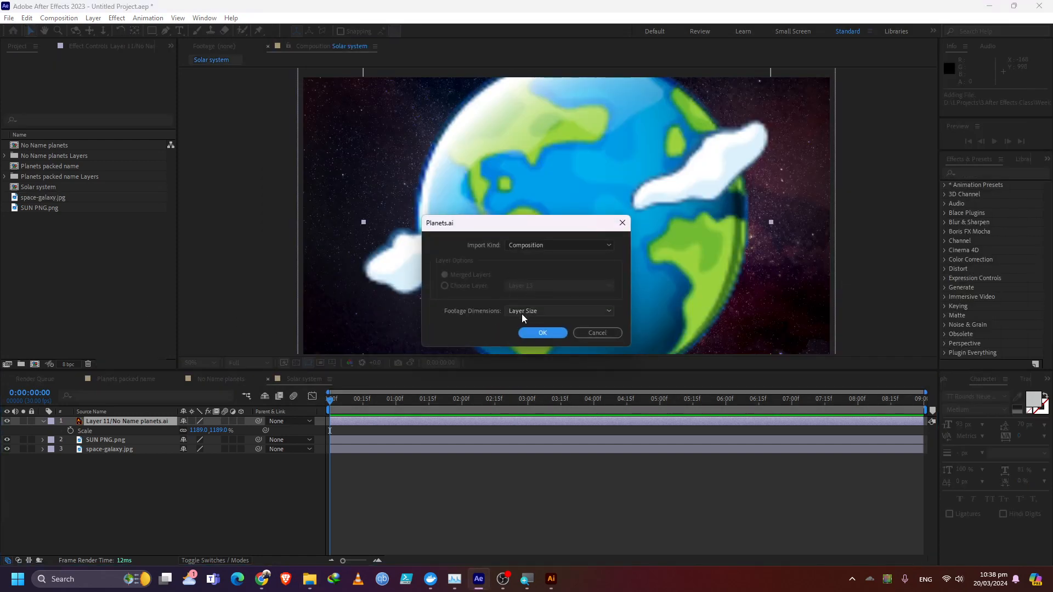
left_click(584, 330)
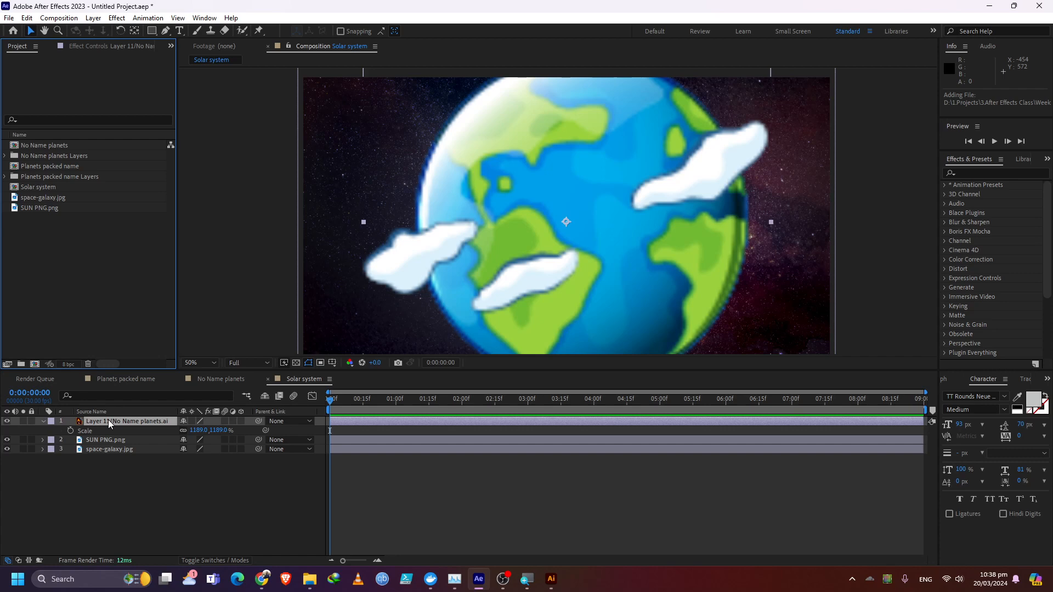
Step: View the planet layers in the No Name planets composition and return to the Solar system composition
left_click(211, 379)
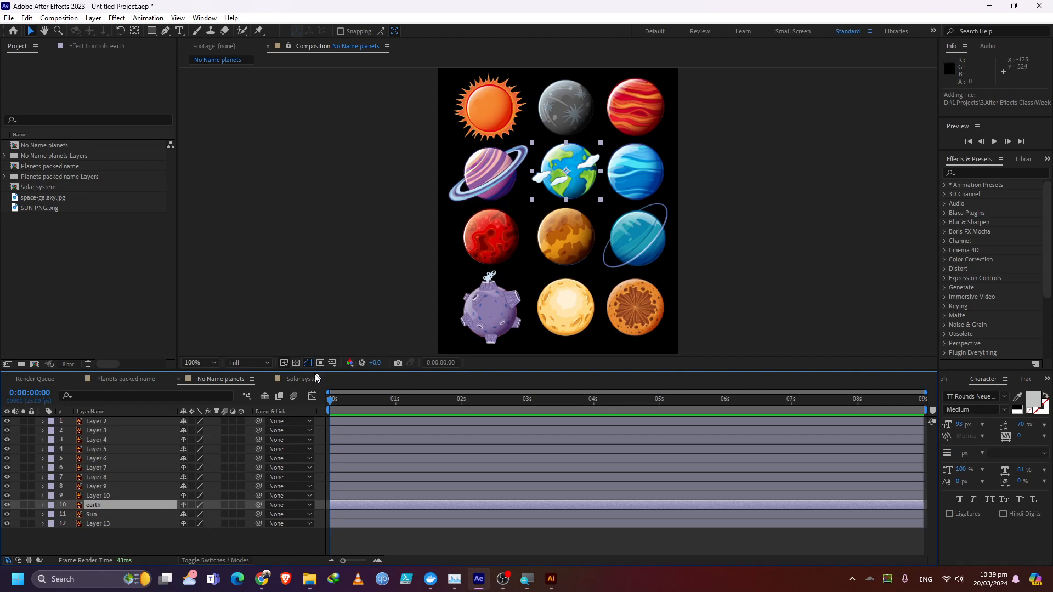
left_click(297, 382)
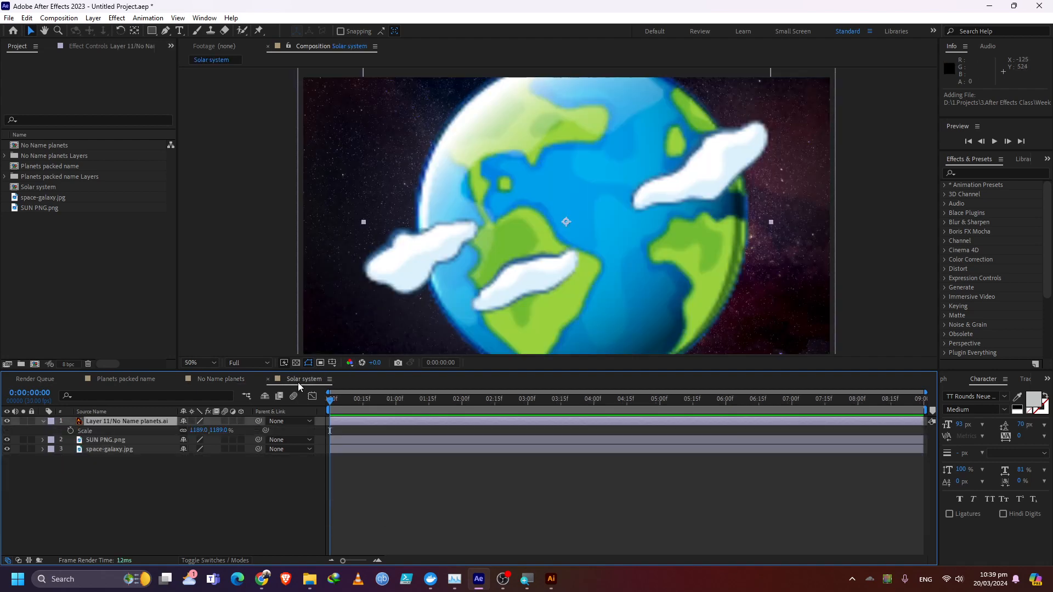
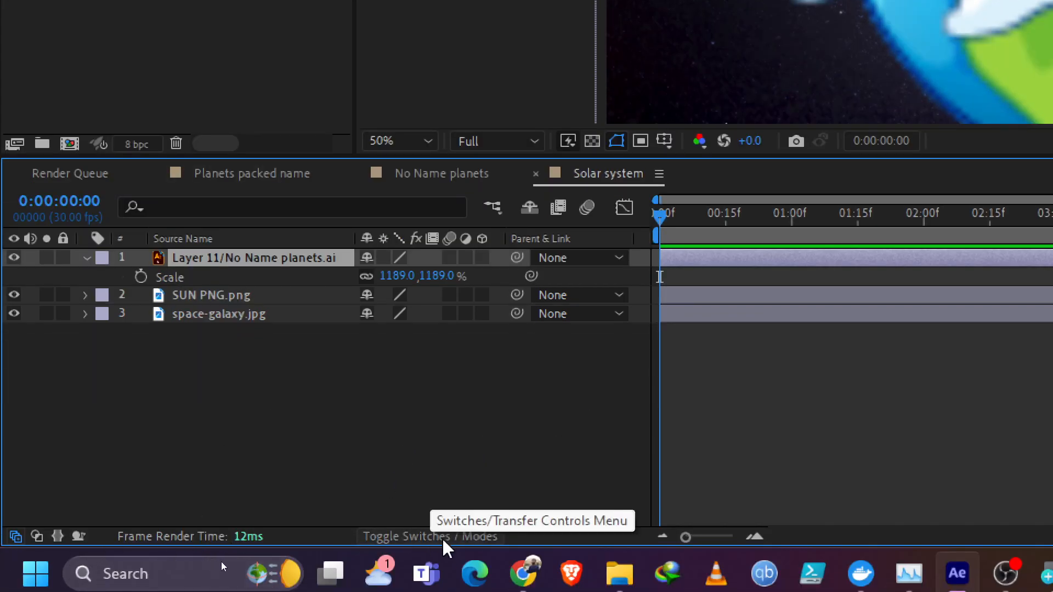
Step: Toggle the Solar system timeline between its layer switches and transfer mode columns, including showing both sets together
left_click(438, 543)
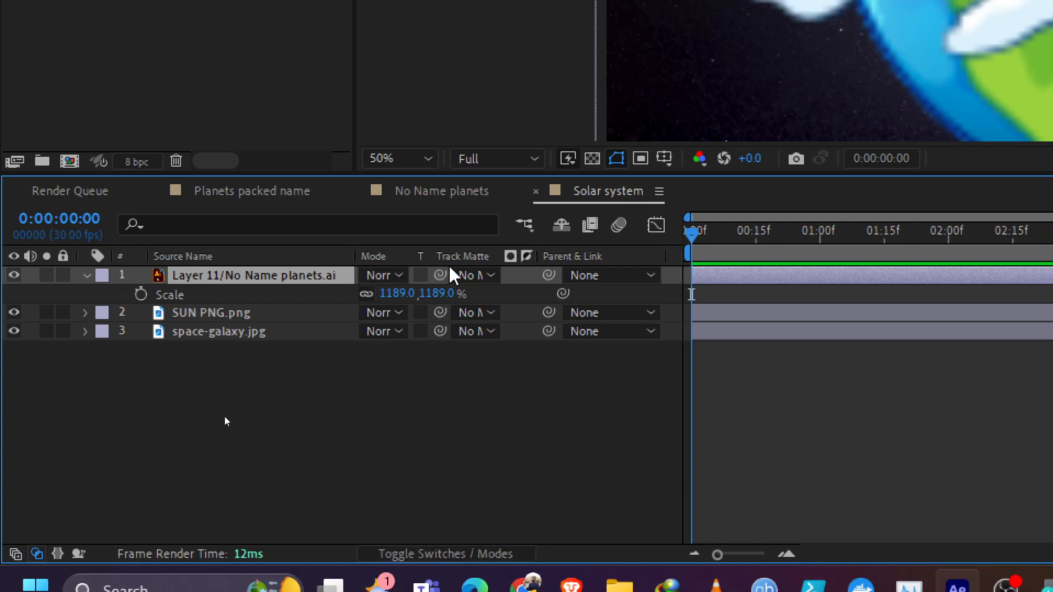
left_click(432, 555)
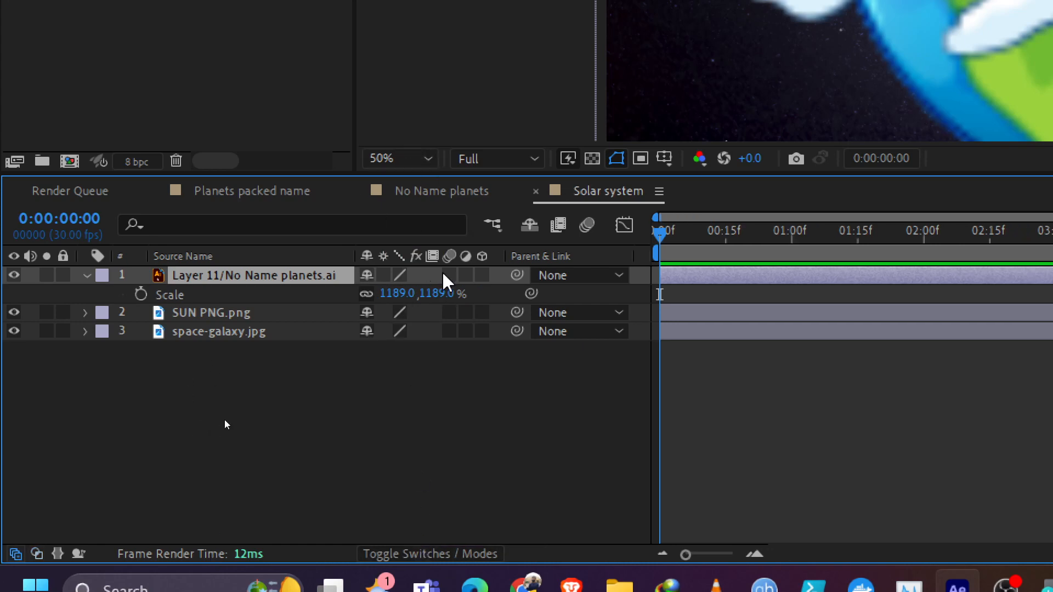
left_click(37, 554)
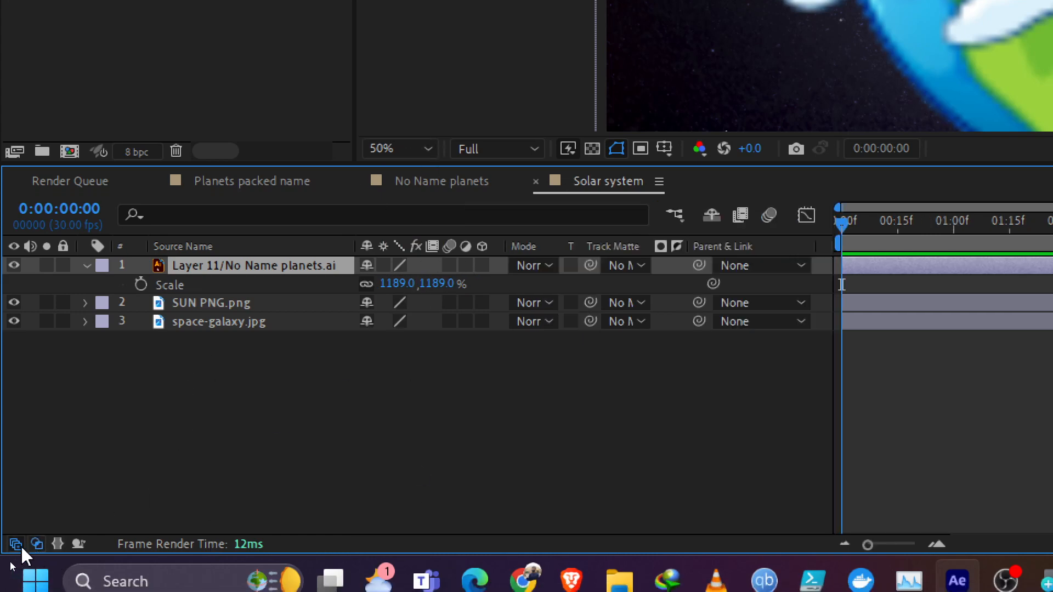
left_click(34, 544)
left_click(16, 545)
left_click(37, 543)
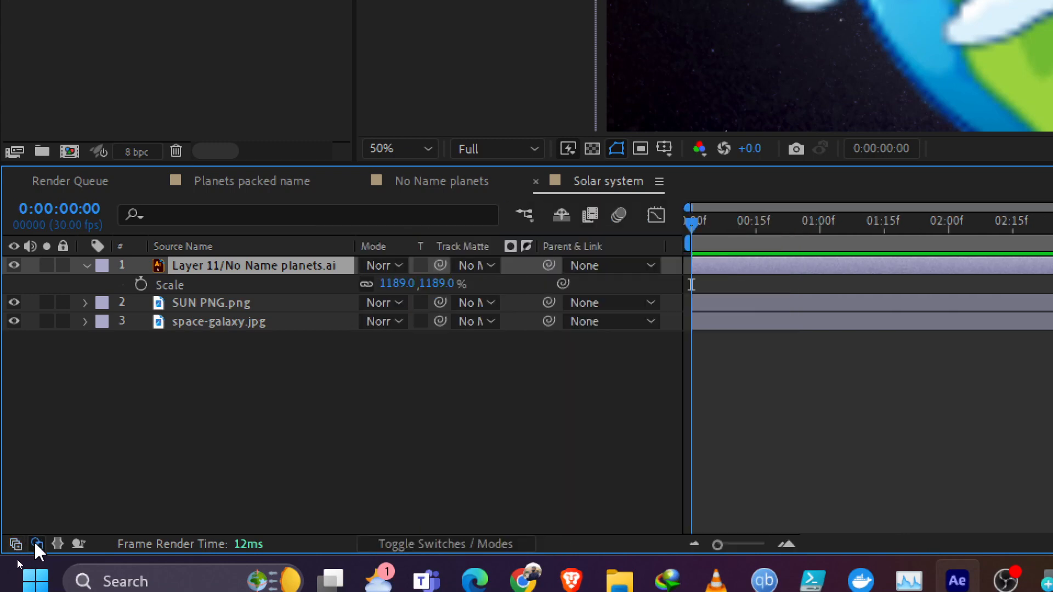
left_click(17, 544)
left_click(36, 543)
left_click(16, 543)
left_click(35, 543)
left_click(17, 544)
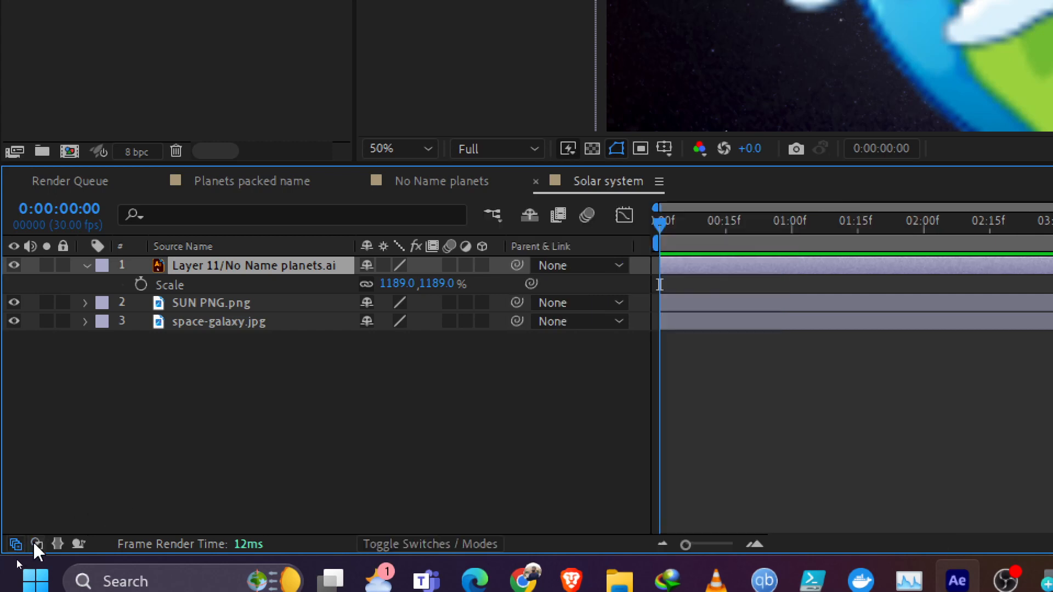
left_click(37, 544)
Step: Return the timeline to the layer switches columns and enable continuous rasterization for the earth layer
left_click(448, 551)
left_click(448, 544)
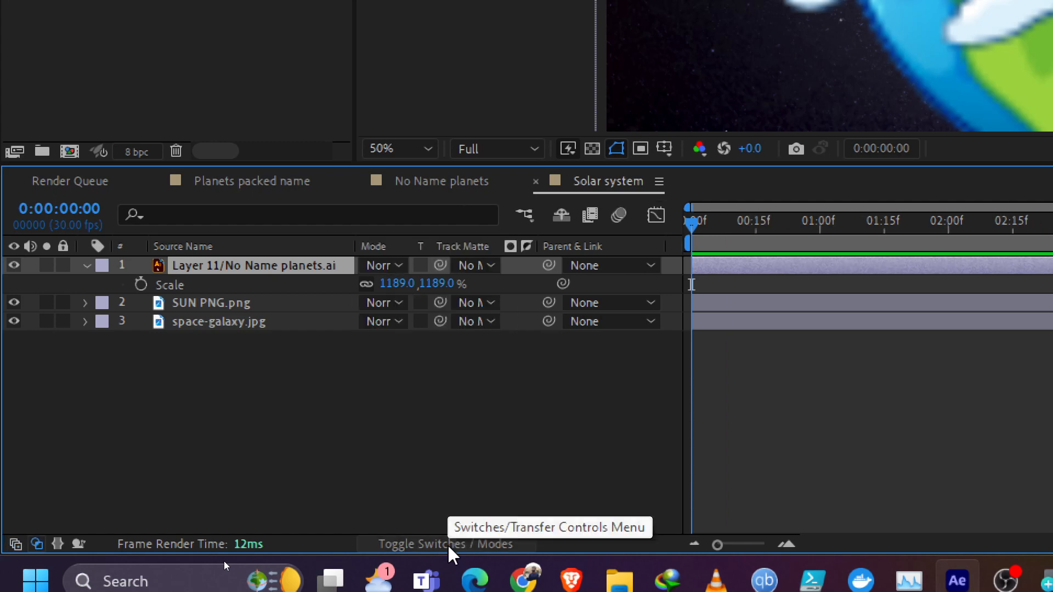
left_click(449, 544)
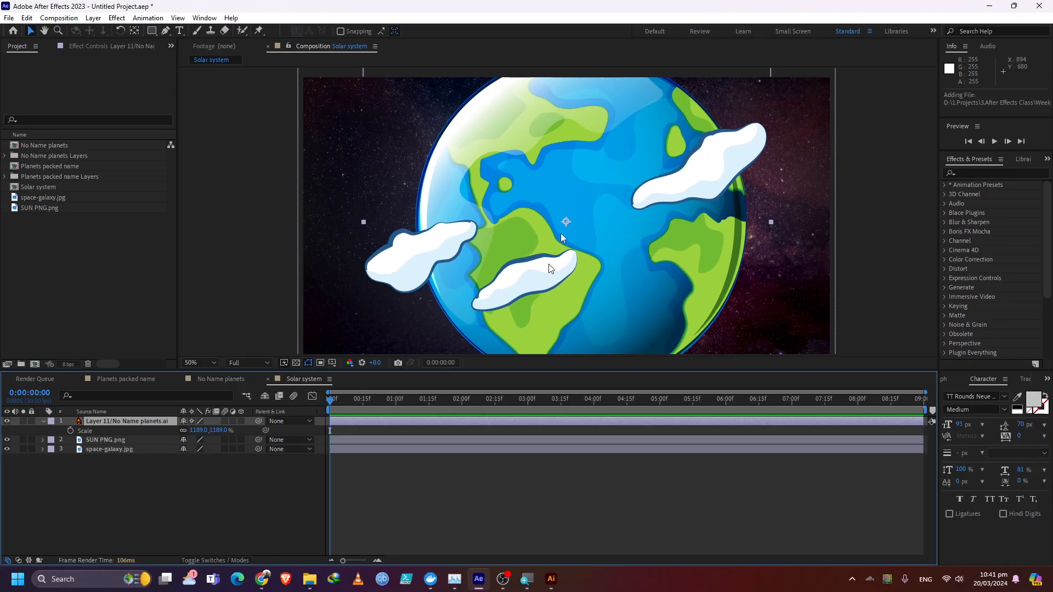
Step: Enlarge the rasterized earth layer to about 2630% and scale it back down to about 1185%
left_click_drag(195, 431, 610, 570)
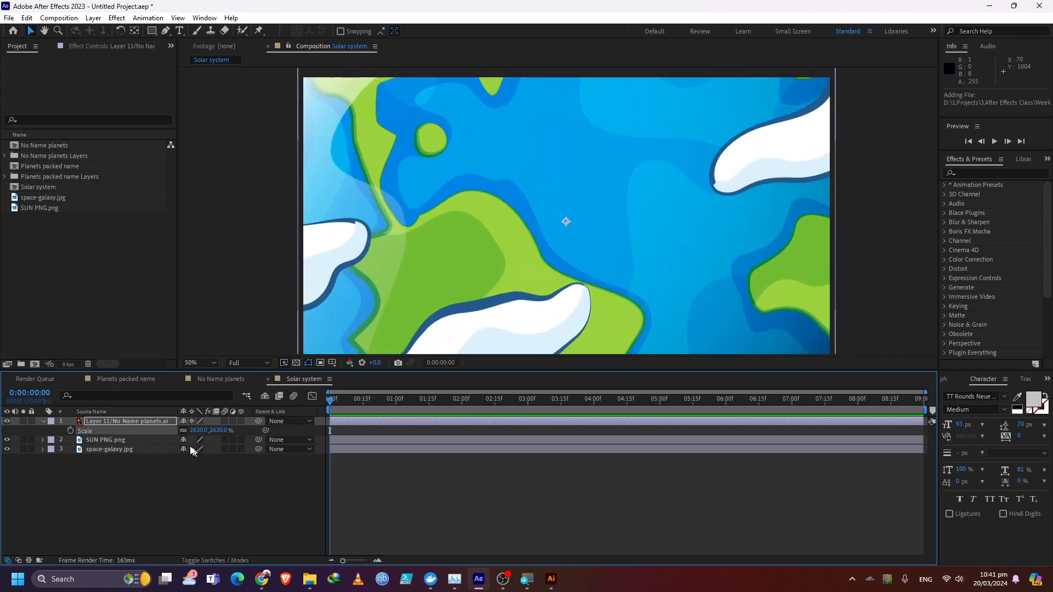
left_click_drag(195, 431, 2, 460)
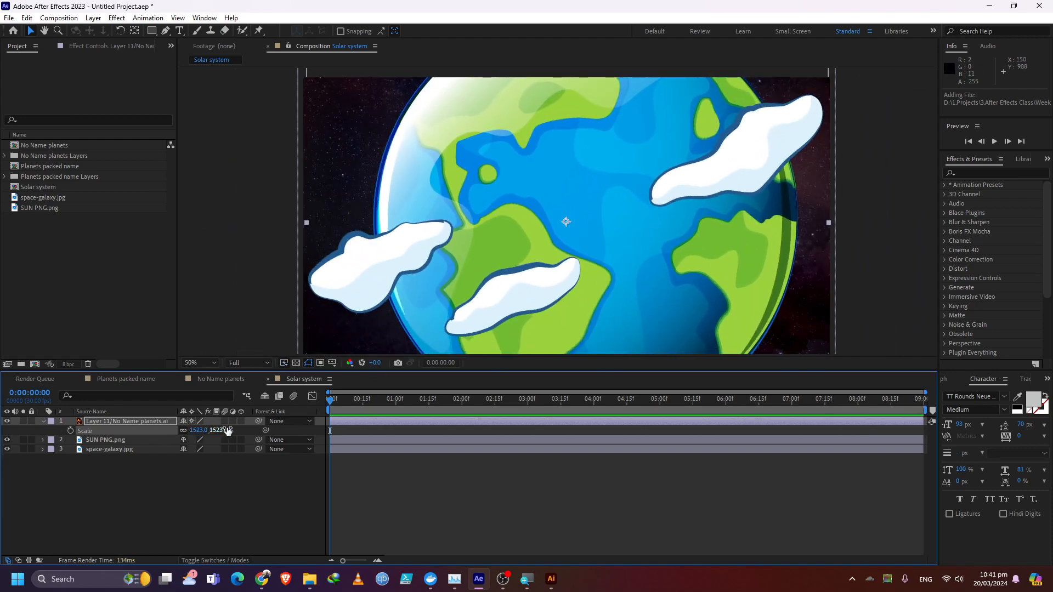
left_click(199, 439)
left_click_drag(197, 430, 116, 430)
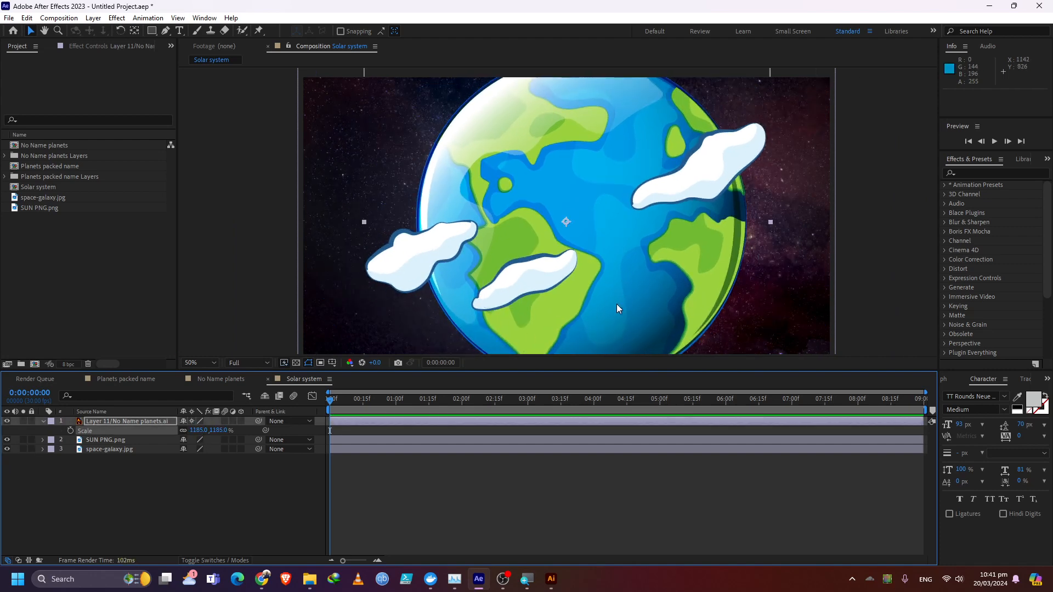
Step: Switch to Task Manager, collapse its performance view to the compact resource summary, and watch it while scaling the earth layer to about 2751%
left_click(454, 578)
left_click(435, 213)
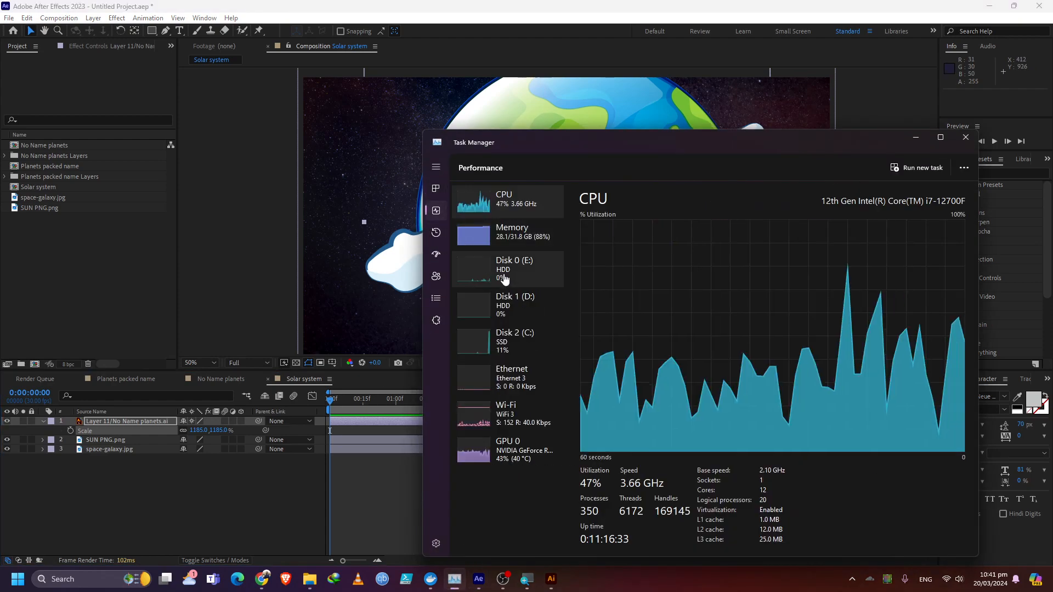
double_click(504, 279)
left_click_drag(568, 313, 845, 323)
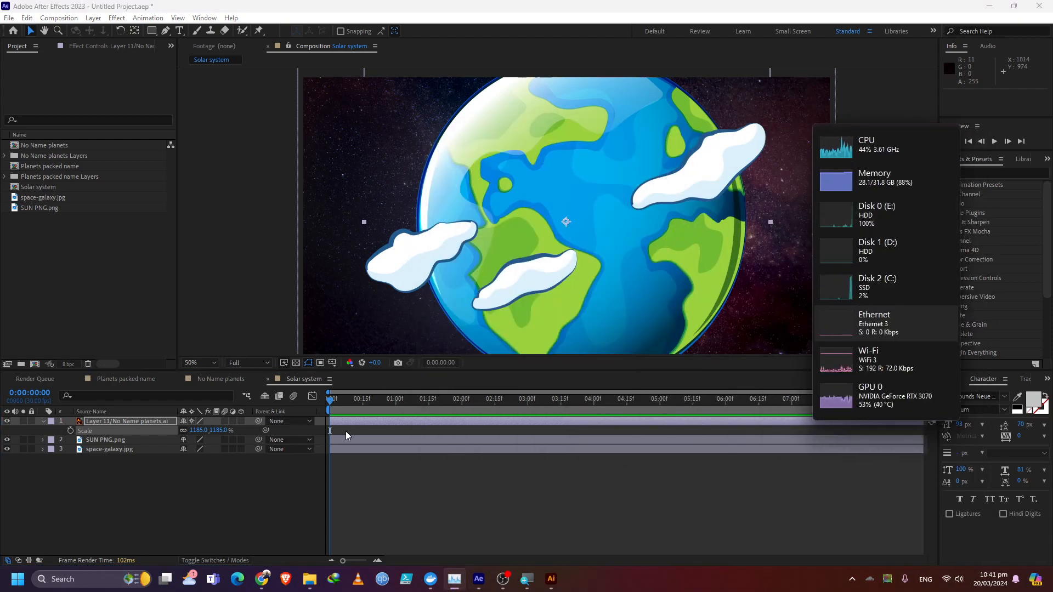
left_click_drag(198, 429, 998, 248)
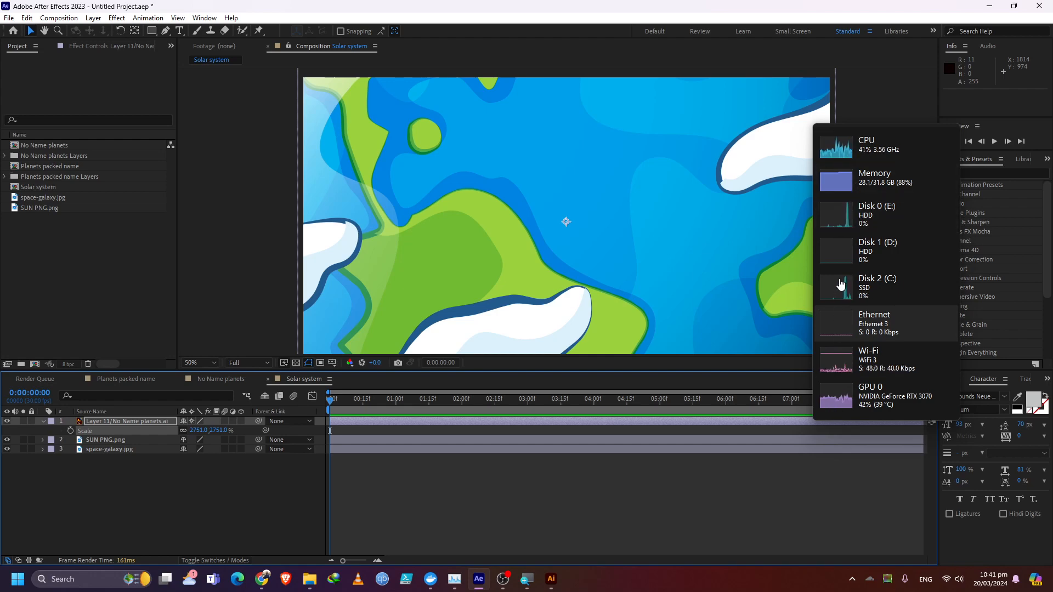
Step: Expand Task Manager to its full window, sort the running processes by memory use, and minimise it
double_click(868, 188)
left_click_drag(926, 137, 306, 61)
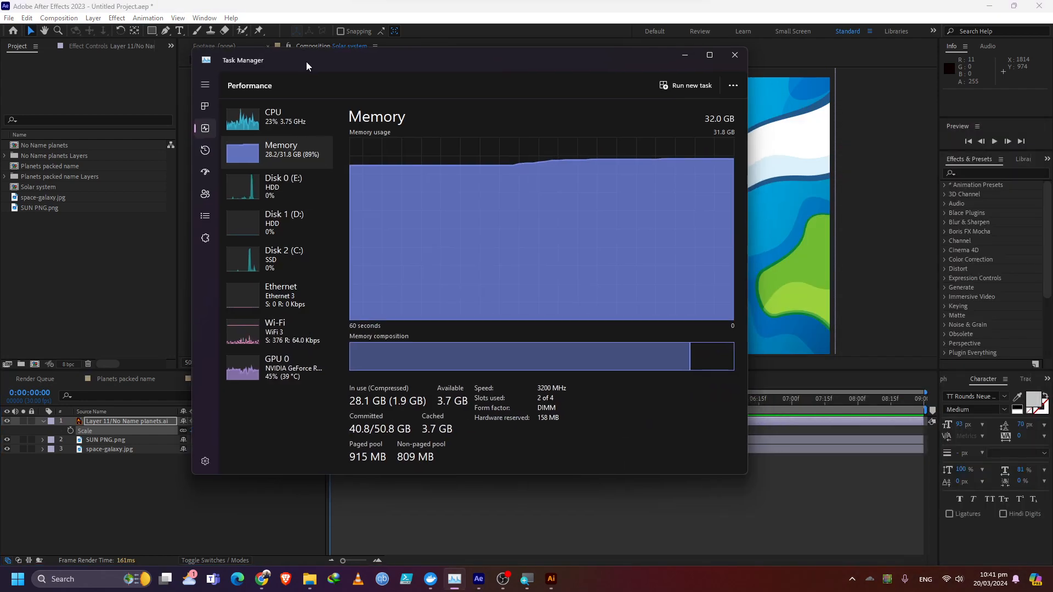
left_click(204, 106)
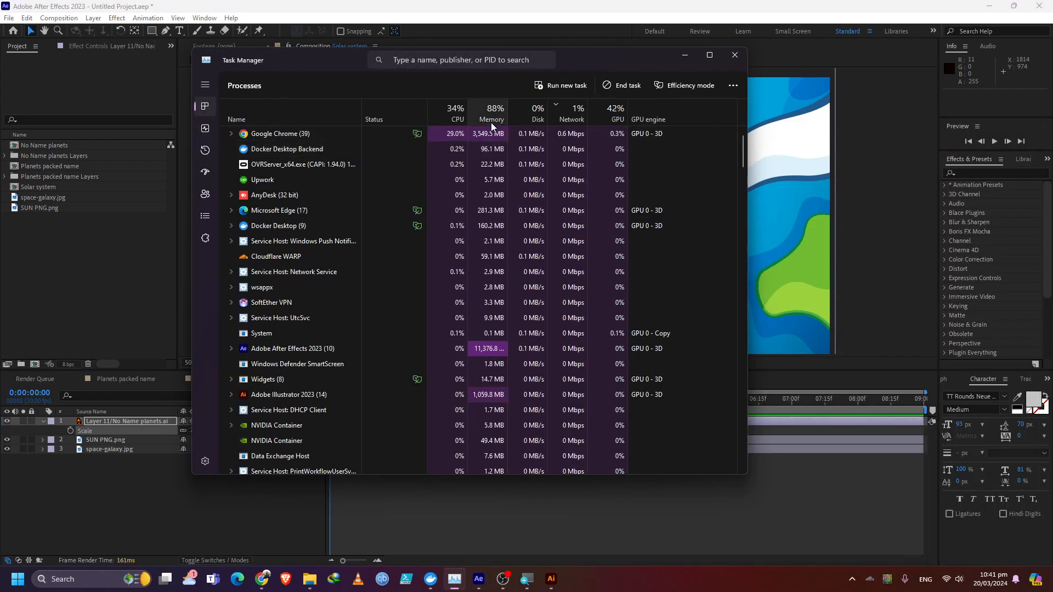
left_click(481, 118)
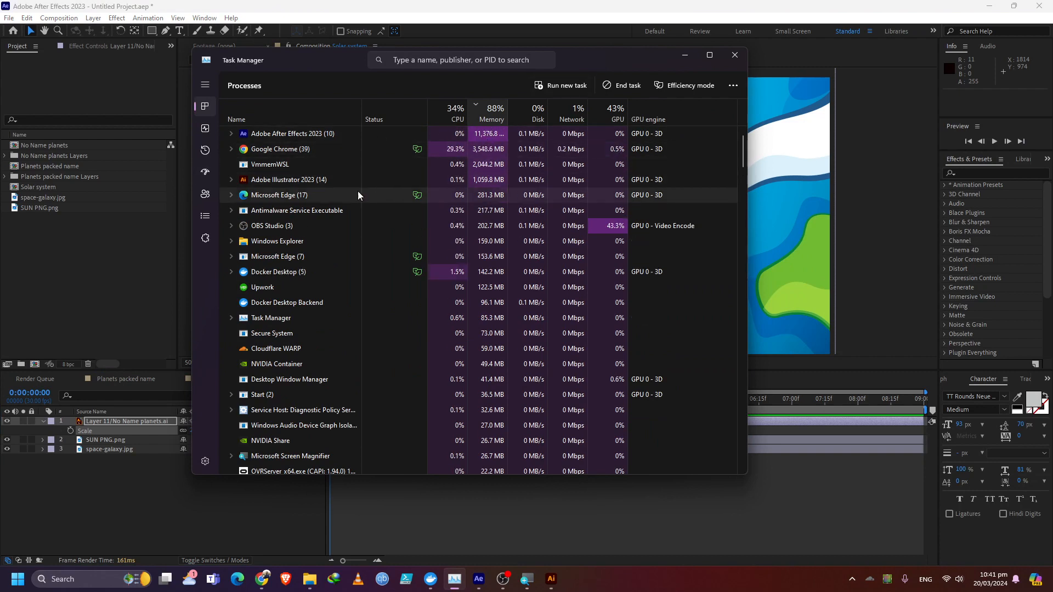
left_click(685, 55)
Step: Set the earth layer's Scale to 100%
left_click_drag(201, 436, 158, 434)
left_click(199, 431)
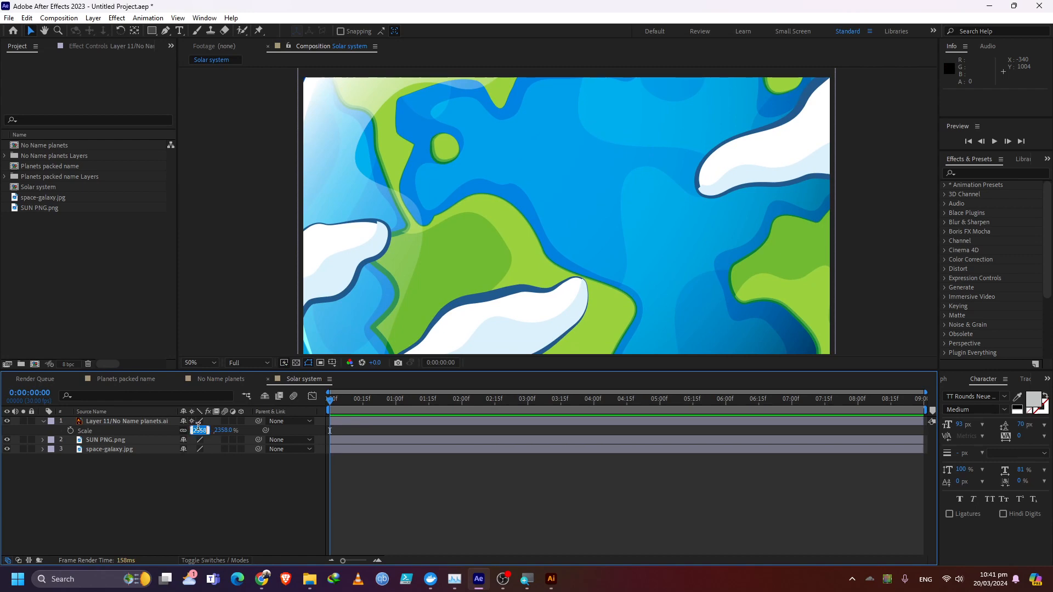
type("100")
key("Return")
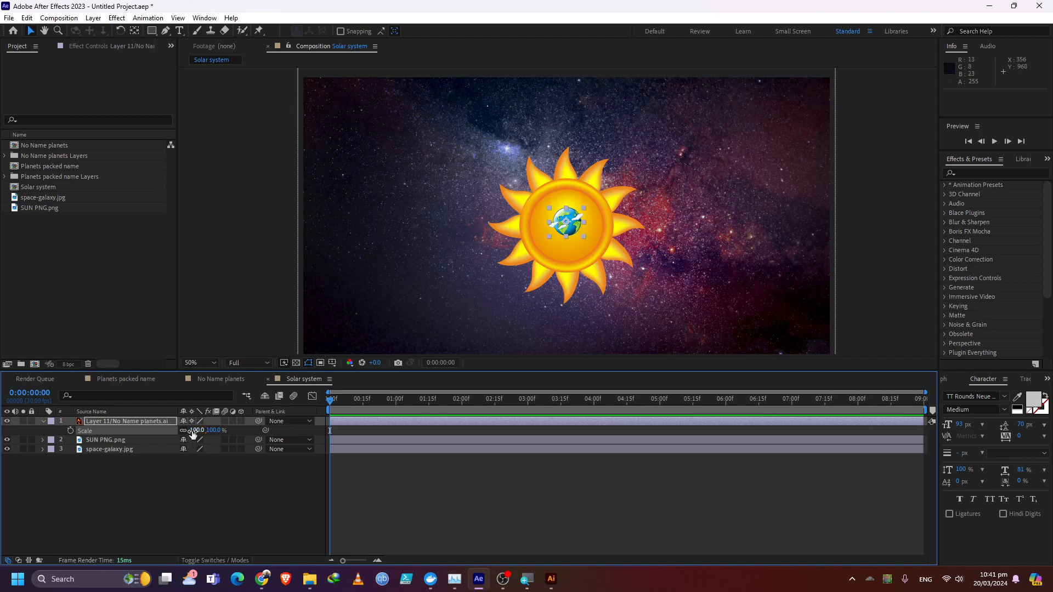
Step: Move the earth layer to the upper left of the sun, at about position 423.6, 372.7, and set its Scale to 150%
left_click_drag(196, 430, 240, 430)
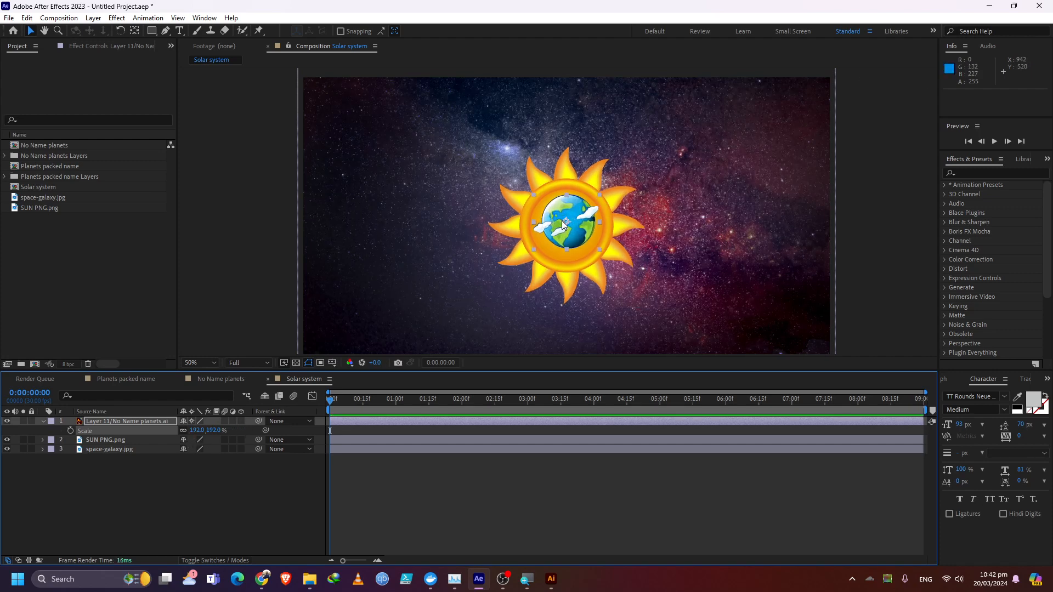
left_click_drag(561, 220, 385, 184)
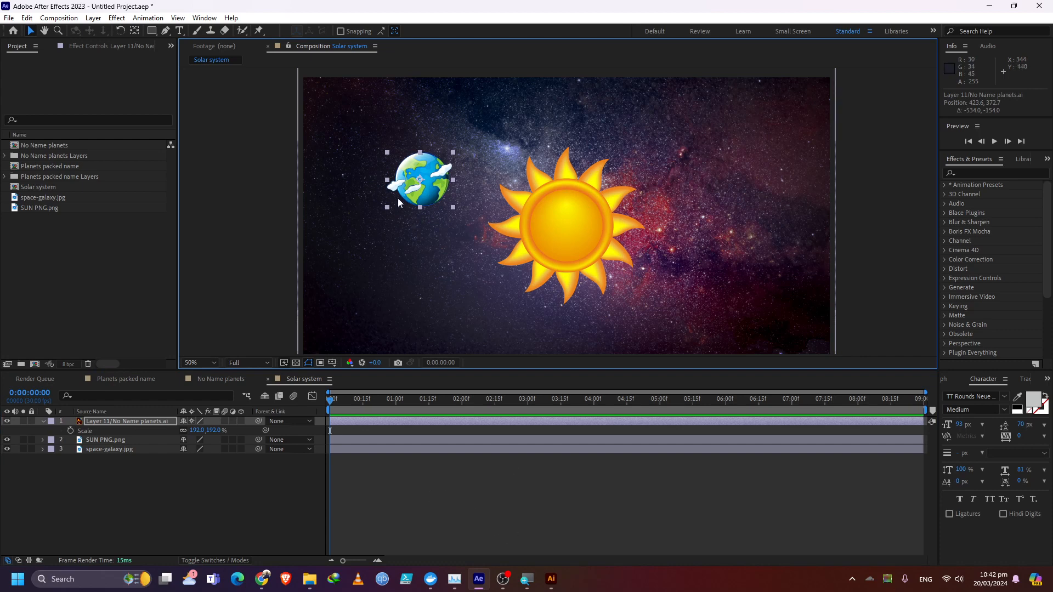
left_click(196, 439)
left_click(196, 430)
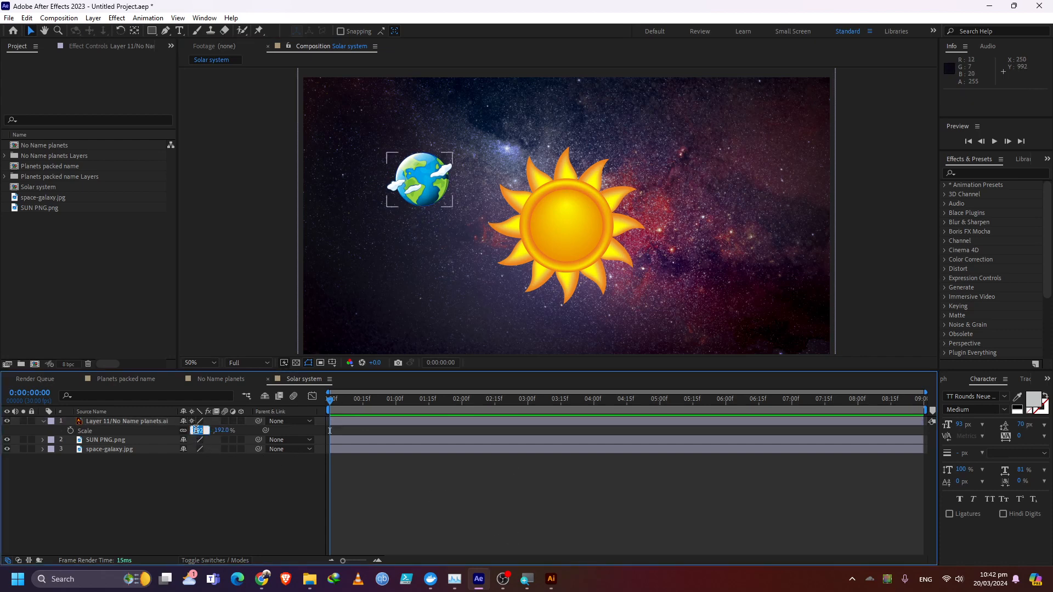
key("Return")
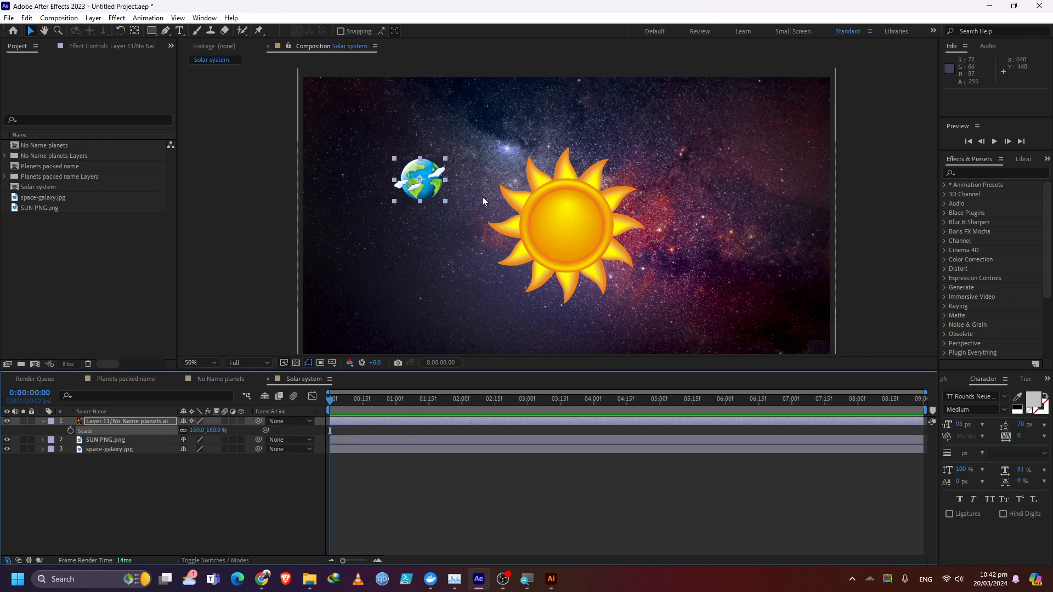
Step: Reveal the sun layer's Scale property, enlarge it to about 483%, and move the sun to about position 1738, 798
left_click(568, 215)
left_click(137, 442)
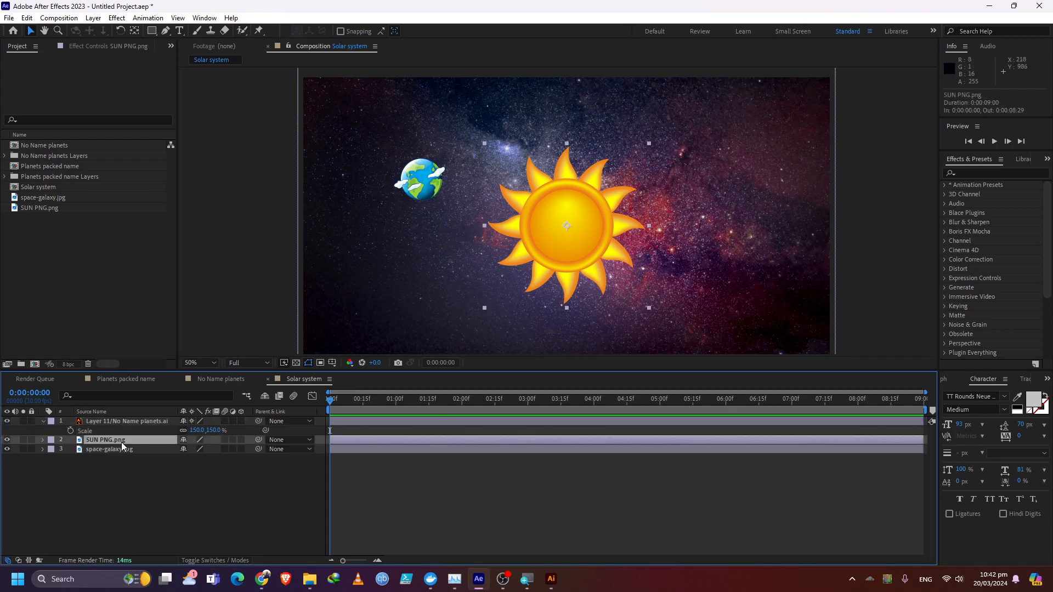
key("s")
left_click_drag(198, 454, 449, 471)
left_click_drag(553, 251, 726, 304)
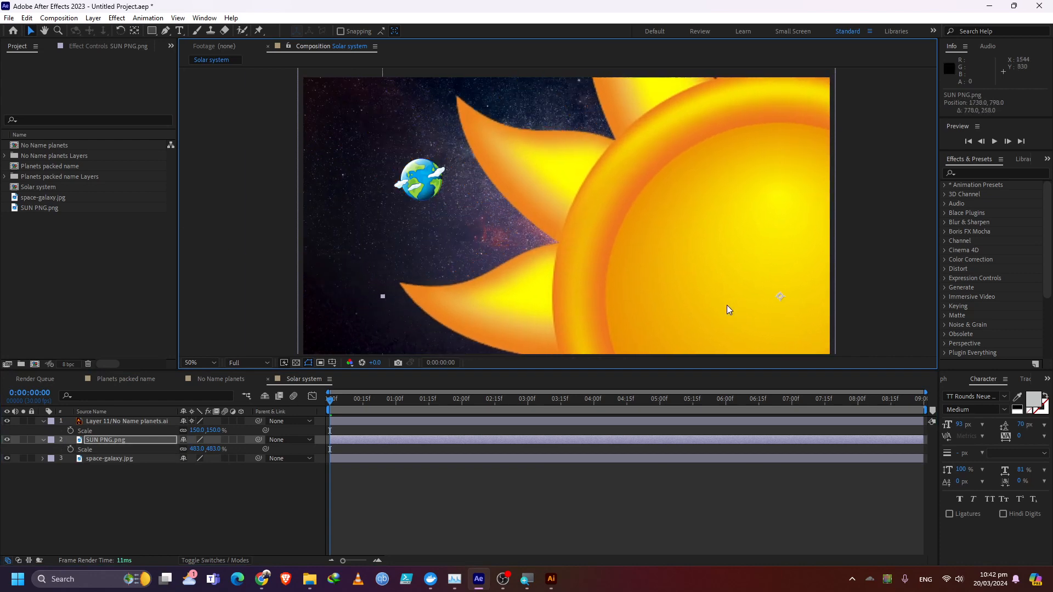
Step: Enlarge the sun layer further to about 993% and move it to about position 2544, 910
left_click_drag(197, 449, 447, 443)
left_click_drag(513, 267, 733, 297)
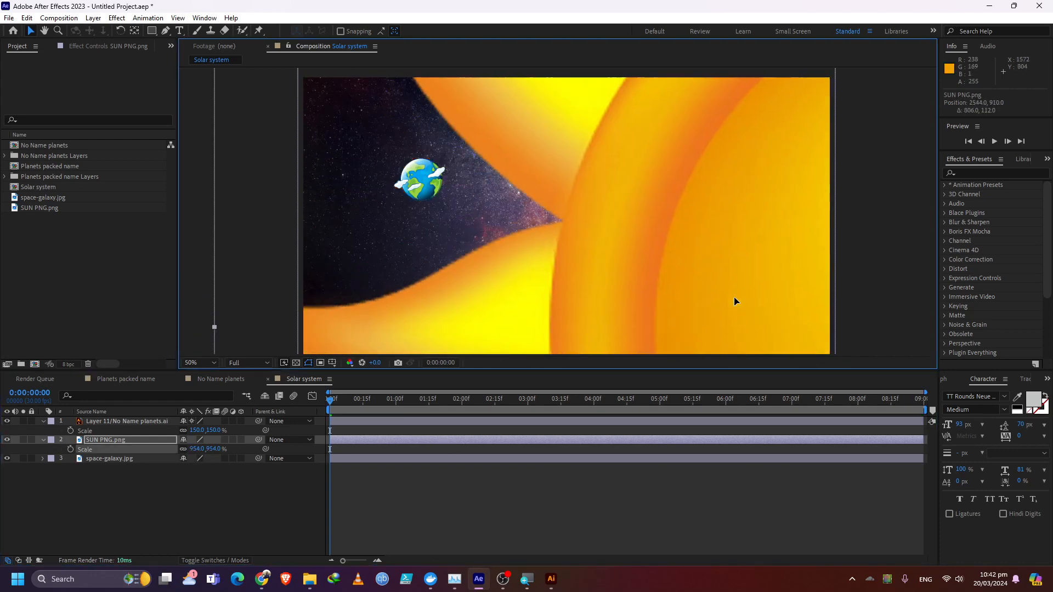
left_click_drag(198, 449, 246, 448)
Step: Set the sun layer's Scale to 100% and move it back near the frame's centre, at about position 936, 486
left_click(200, 448)
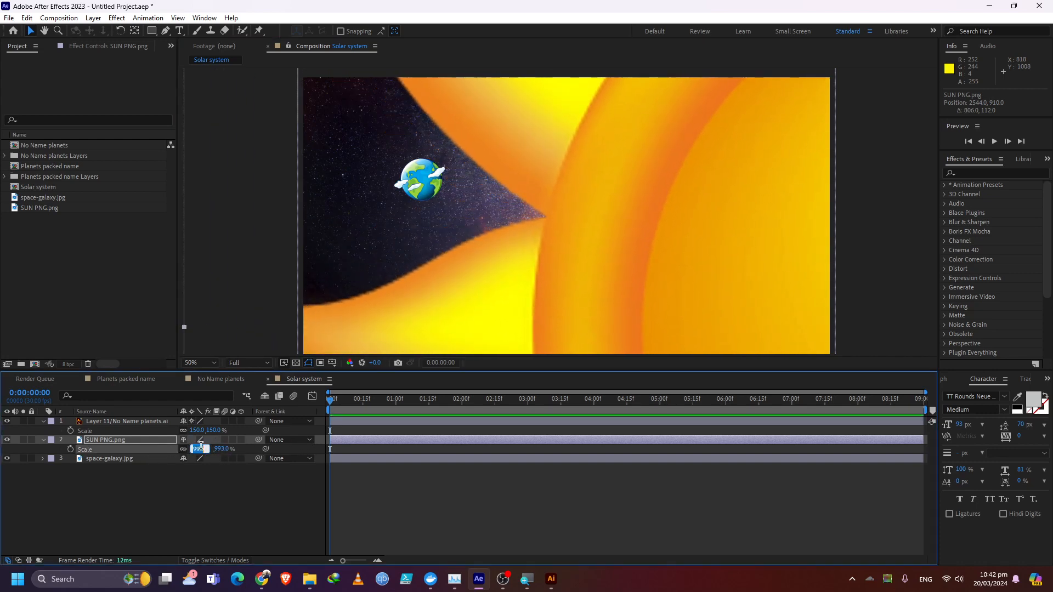
type("100")
key("Return")
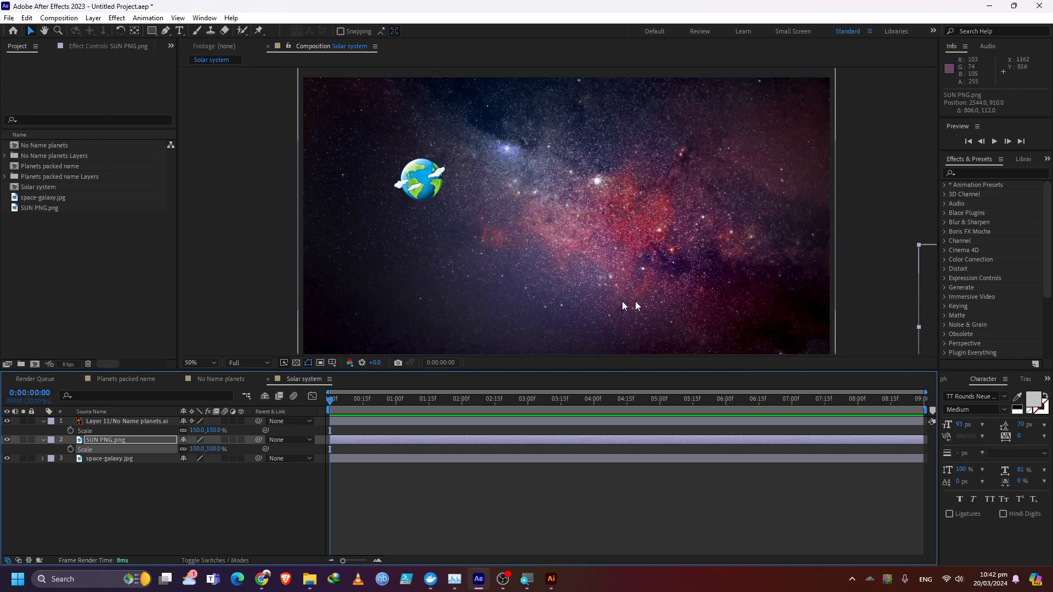
key("comma")
left_click_drag(798, 282, 577, 225)
Step: Reset the sun layer's transform properties and reduce its Scale to about 57%
left_click(43, 440)
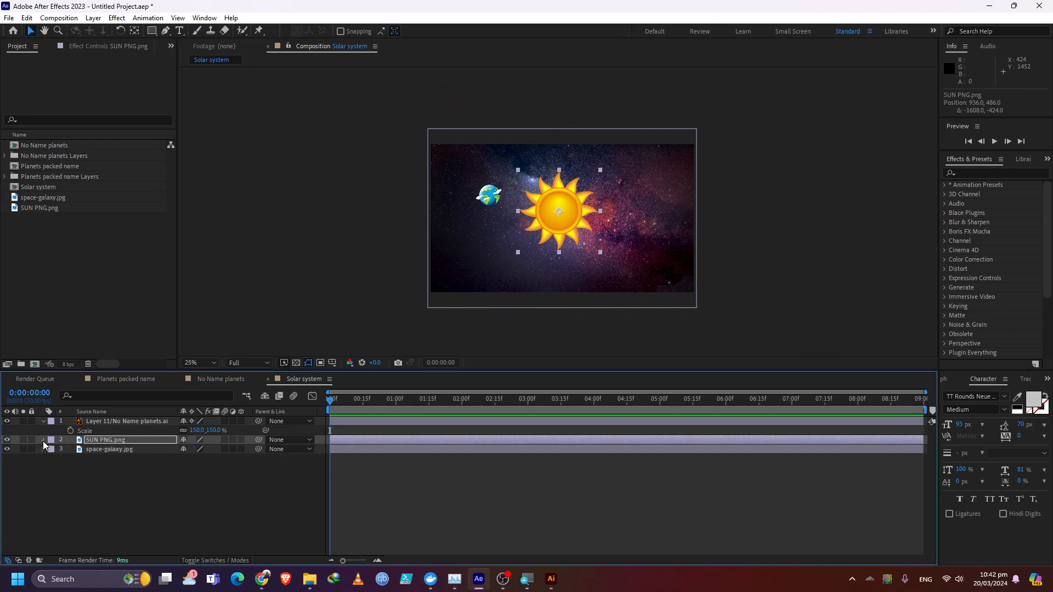
left_click(43, 439)
left_click(184, 449)
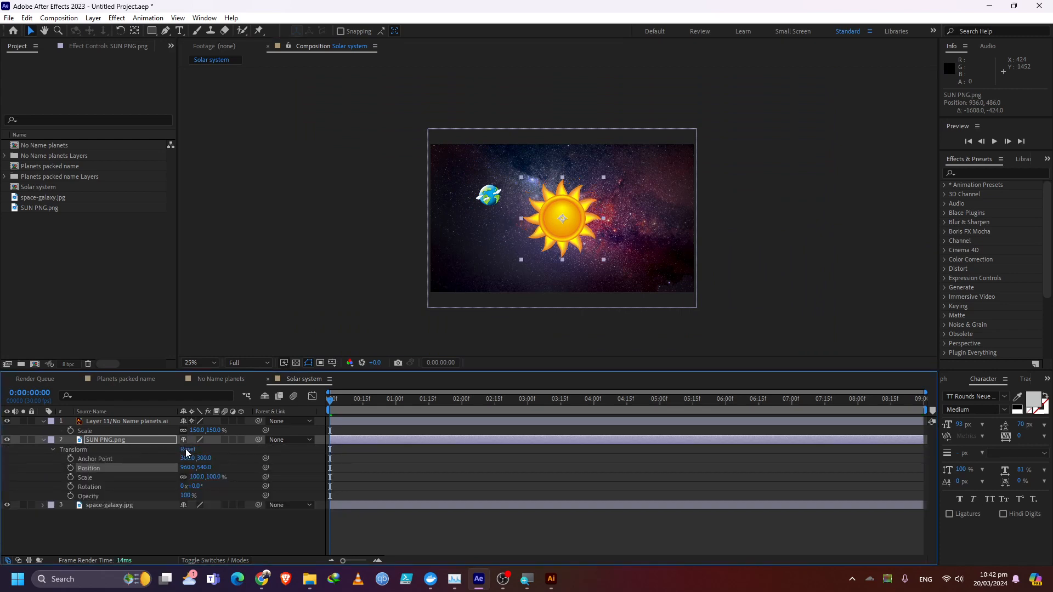
scroll(563, 212, "up", 4)
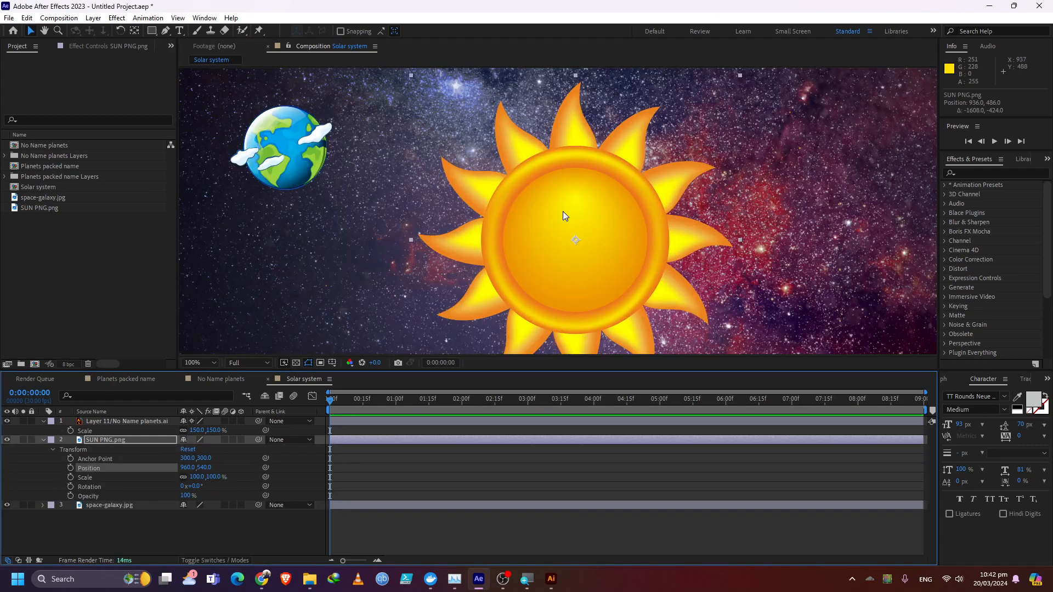
scroll(566, 225, "down", 2)
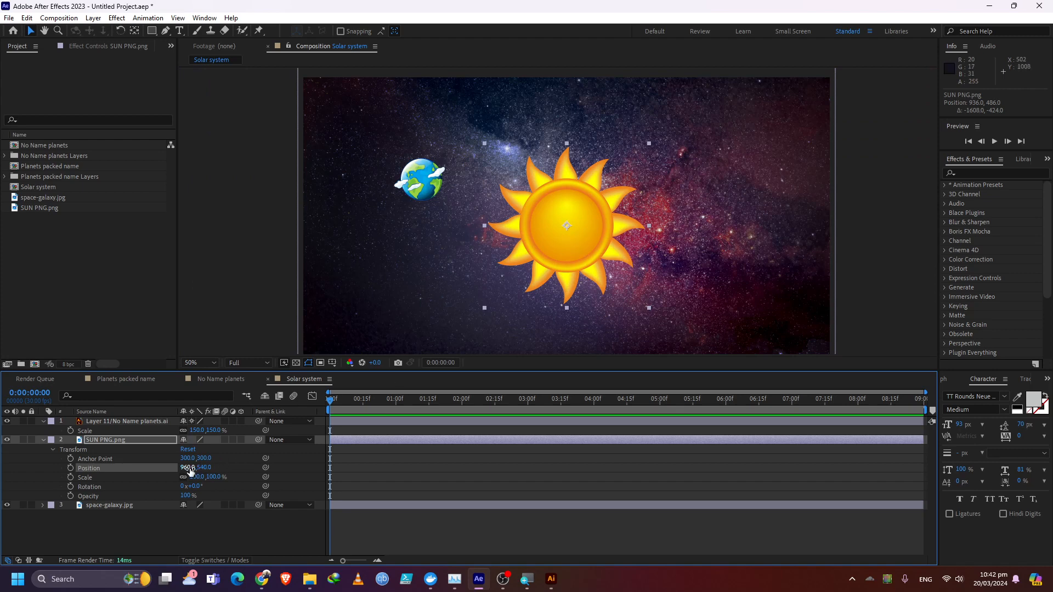
left_click_drag(194, 478, 176, 481)
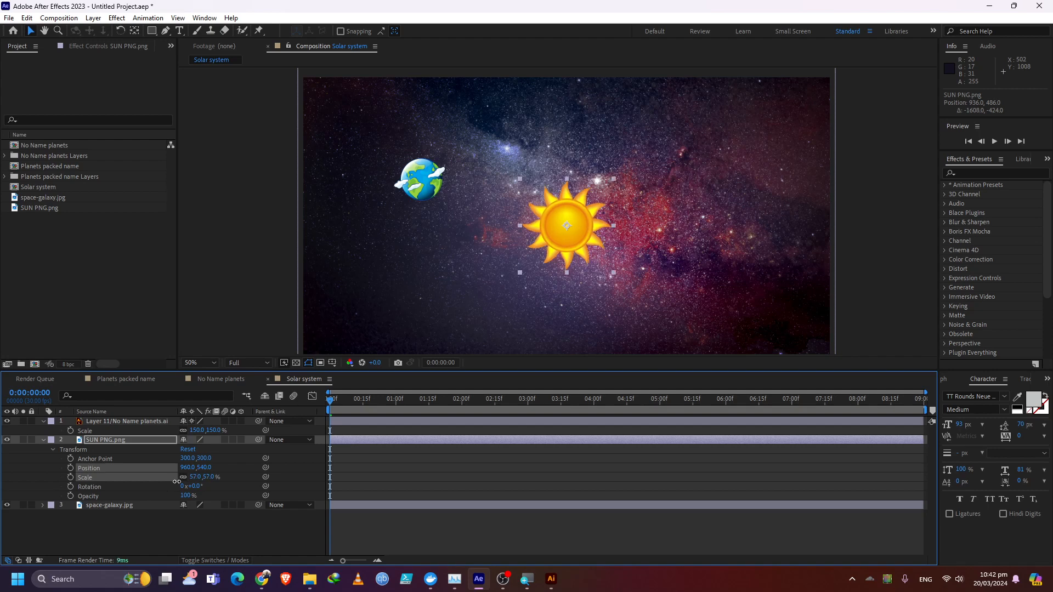
Step: Set the earth layer's Scale to 120% and collapse the sun layer's properties
left_click_drag(194, 430, 193, 430)
left_click(193, 430)
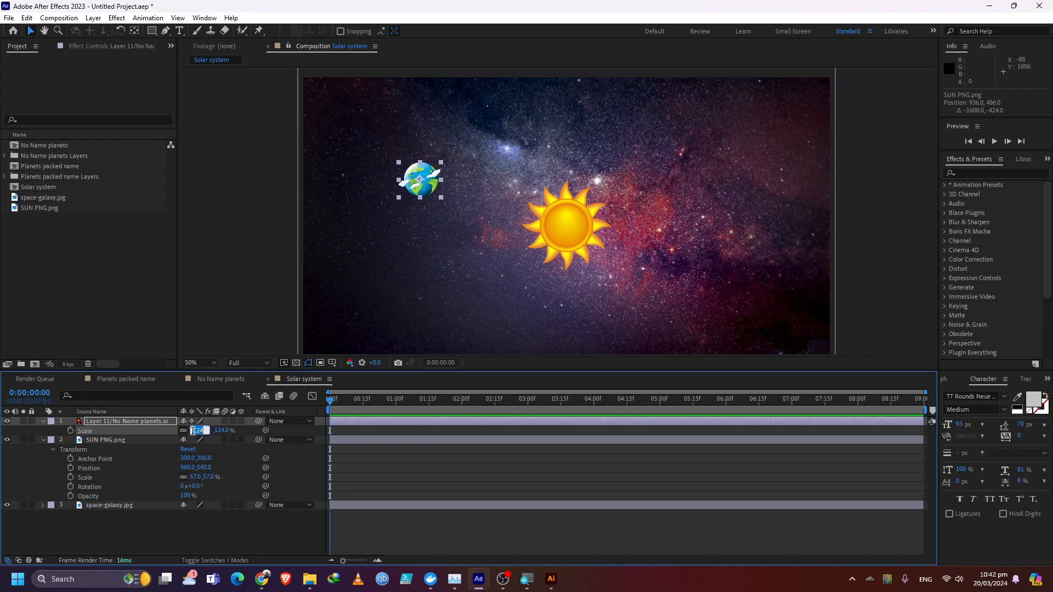
type("120")
key("Return")
left_click(43, 440)
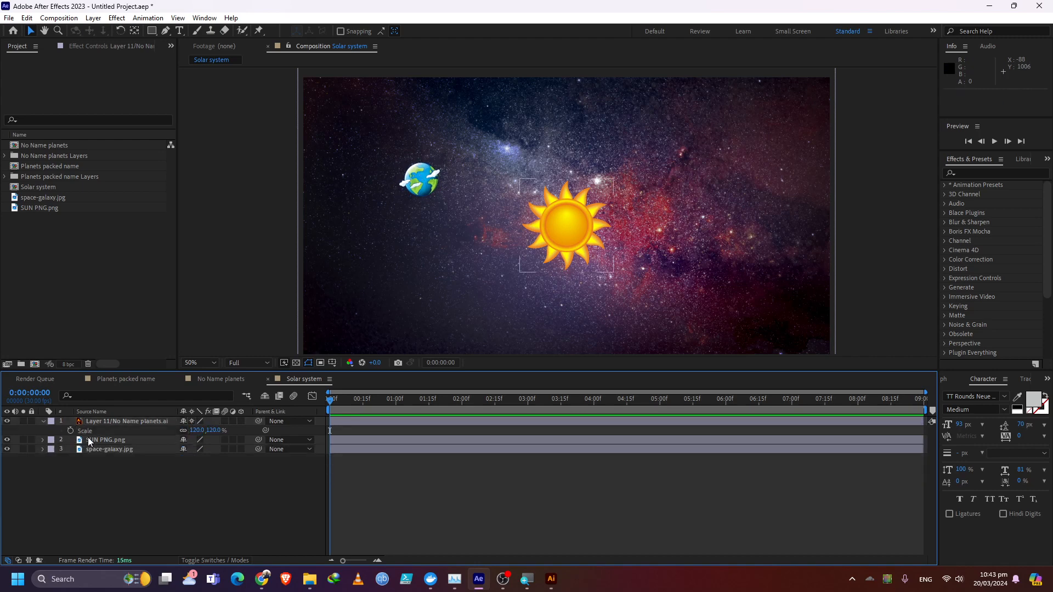
Step: In the No Name planets composition, identify the two ringed planets and move Layer 9 up beside Layer 3 in the layer stack
left_click(91, 439)
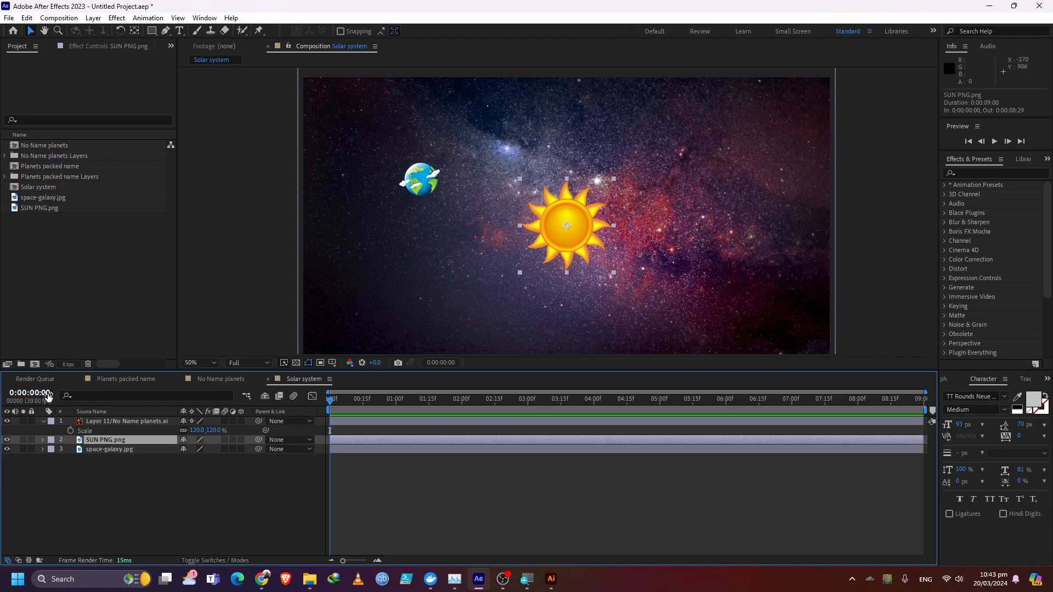
left_click(215, 377)
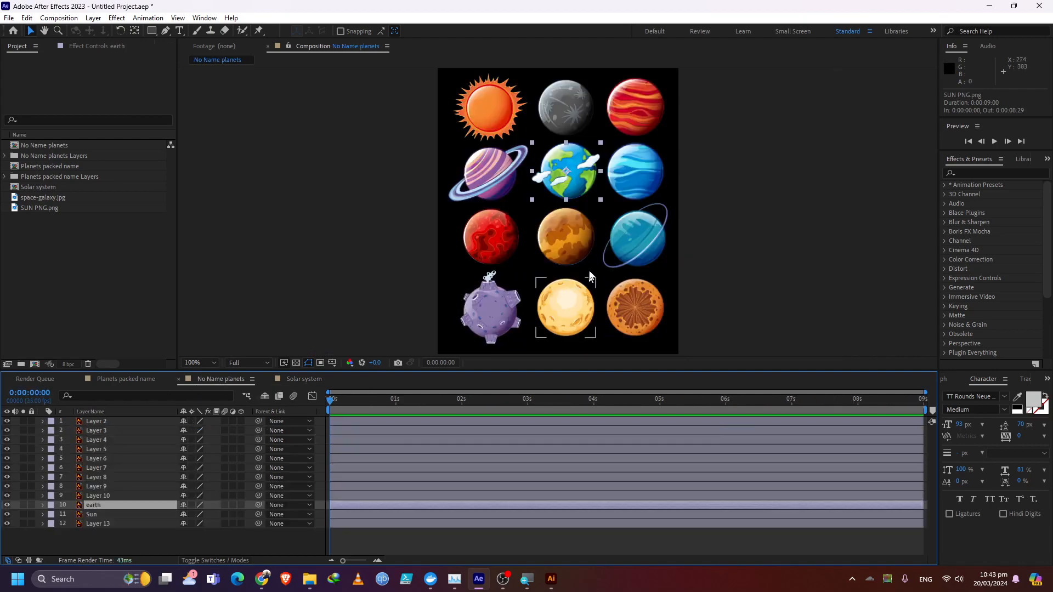
left_click(495, 180)
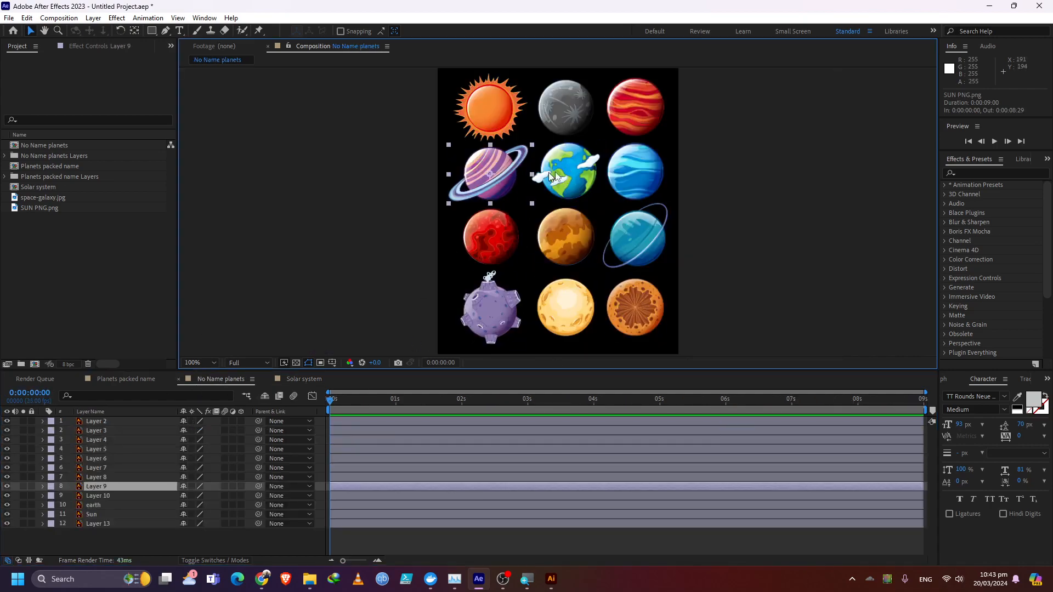
left_click(630, 232)
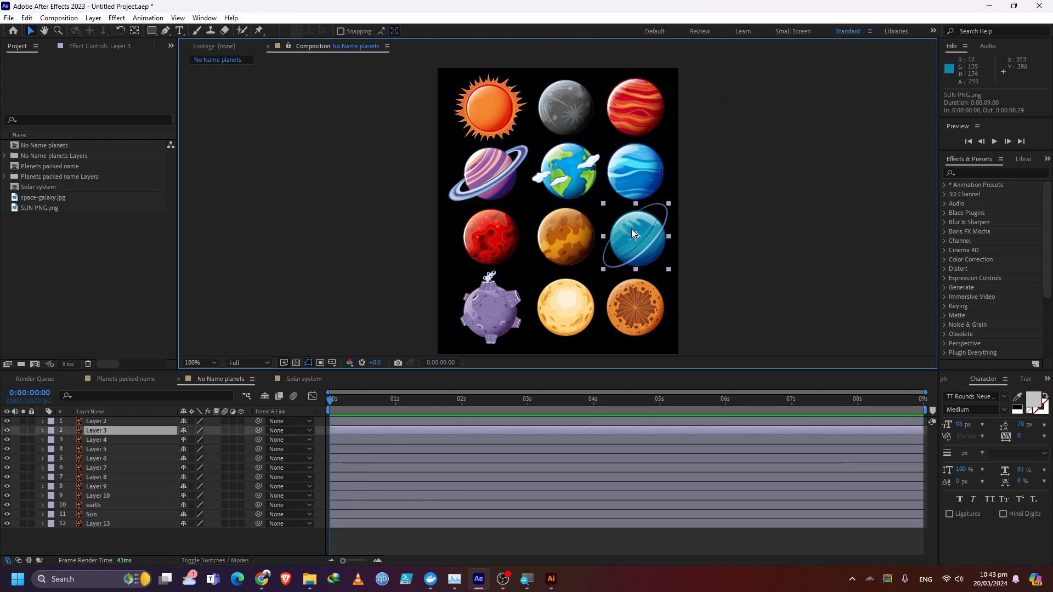
left_click(496, 173)
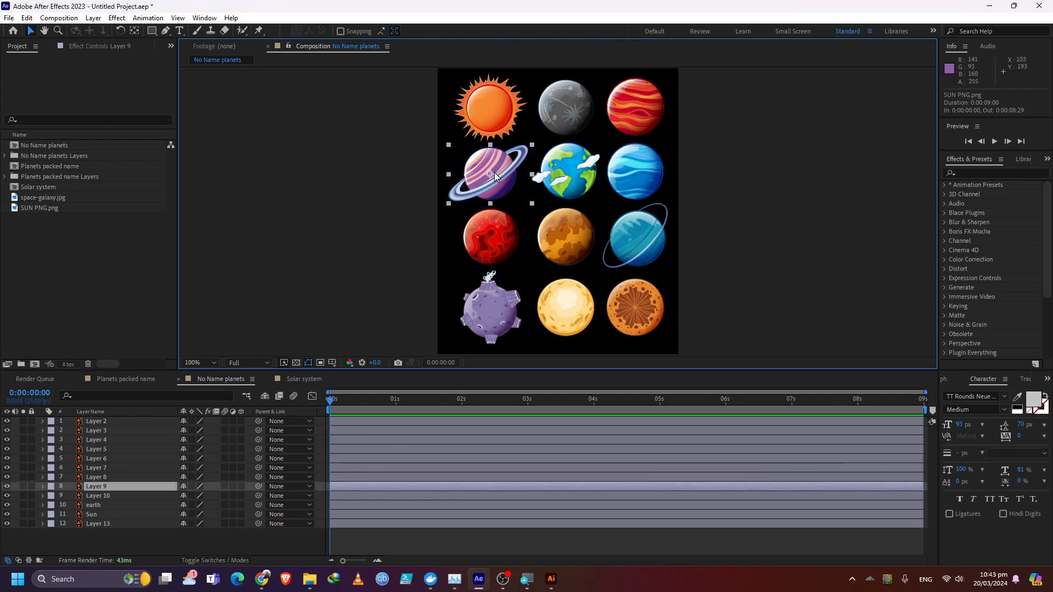
left_click(648, 242)
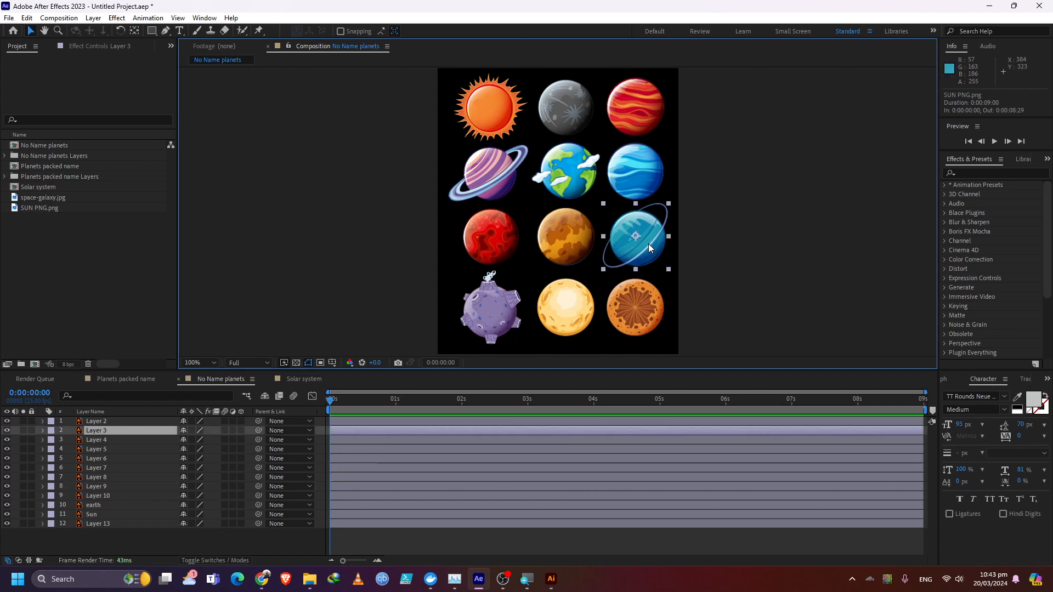
left_click(477, 181)
left_click_drag(108, 491, 99, 431)
Step: Copy the two ringed planets, Layer 9 and Layer 3, into the Solar system composition above the sun layer
left_click(621, 232)
left_click(113, 420, "ctrl")
key("ctrl+c")
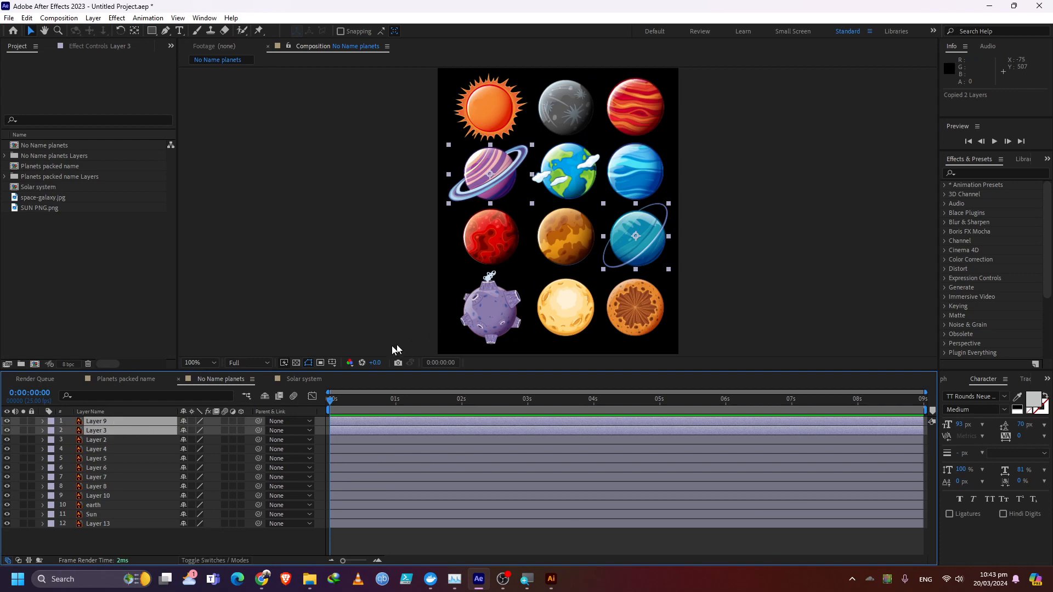
left_click(315, 383)
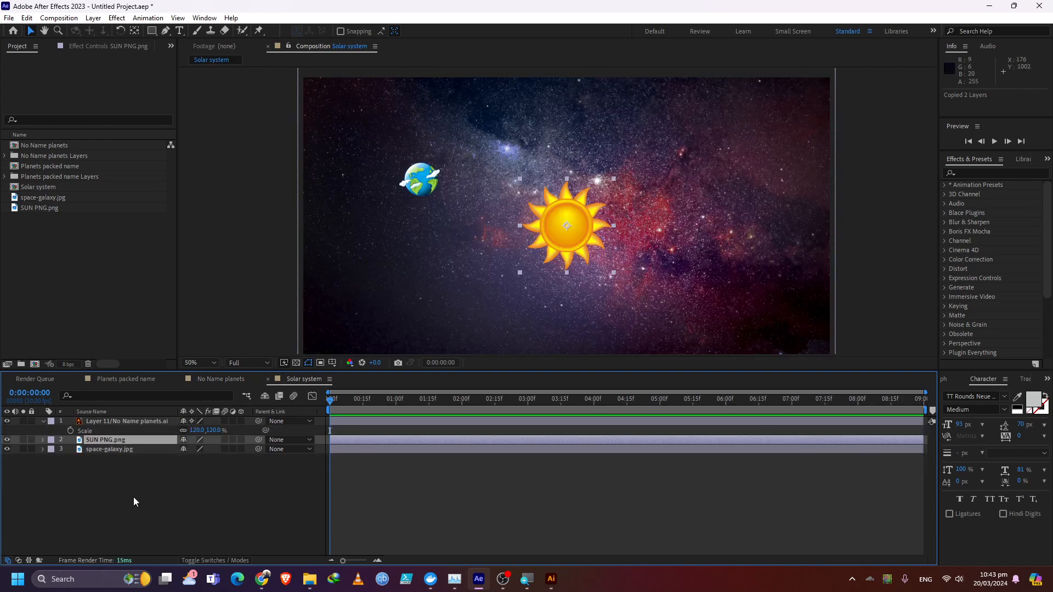
key("ctrl+v")
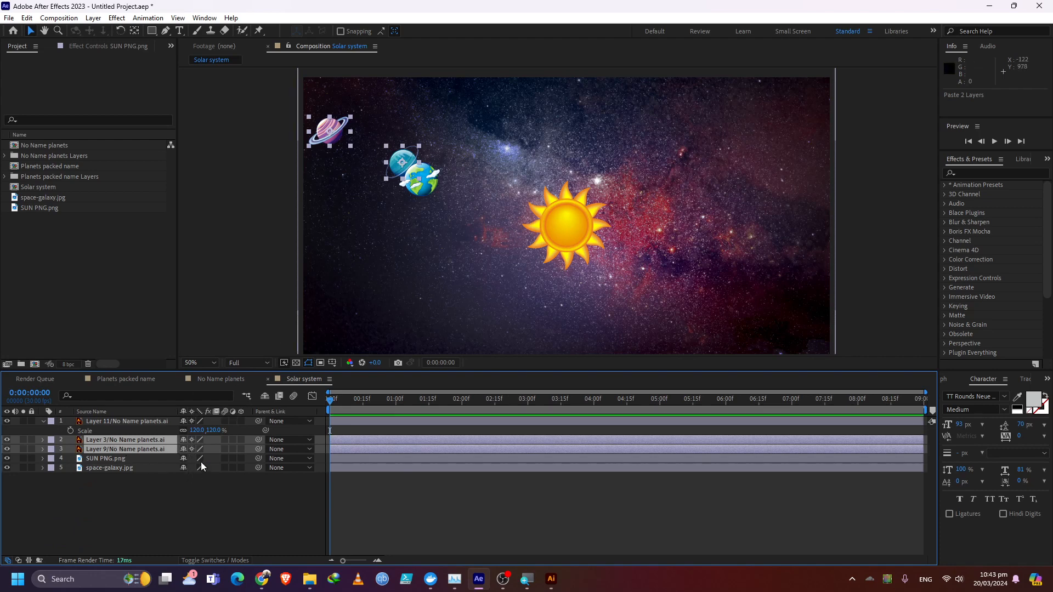
Step: Set the Scale of both pasted ringed planets to 120%
key("s")
left_click(195, 448)
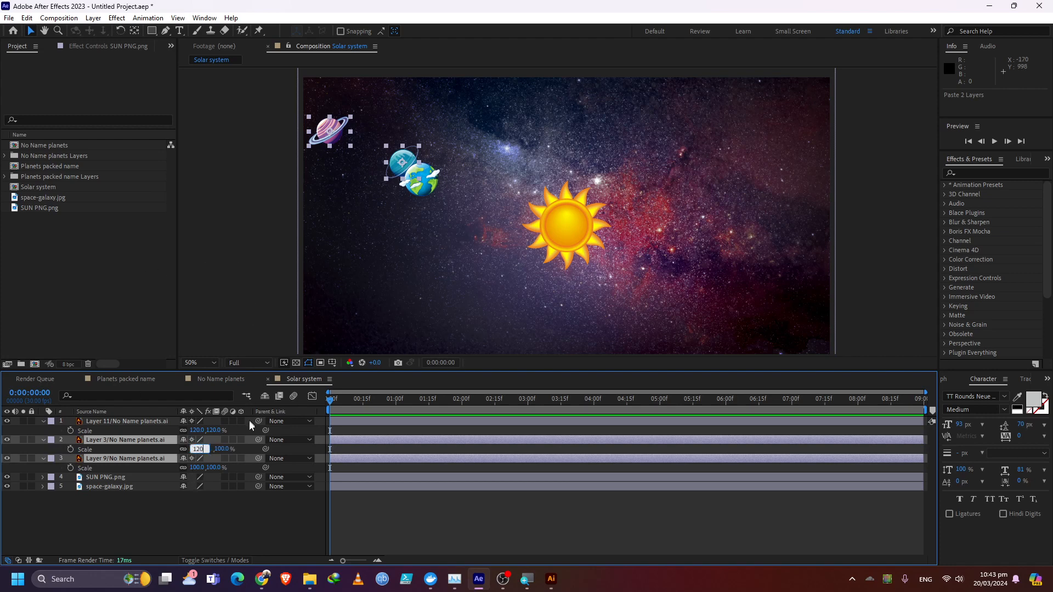
left_click(229, 533)
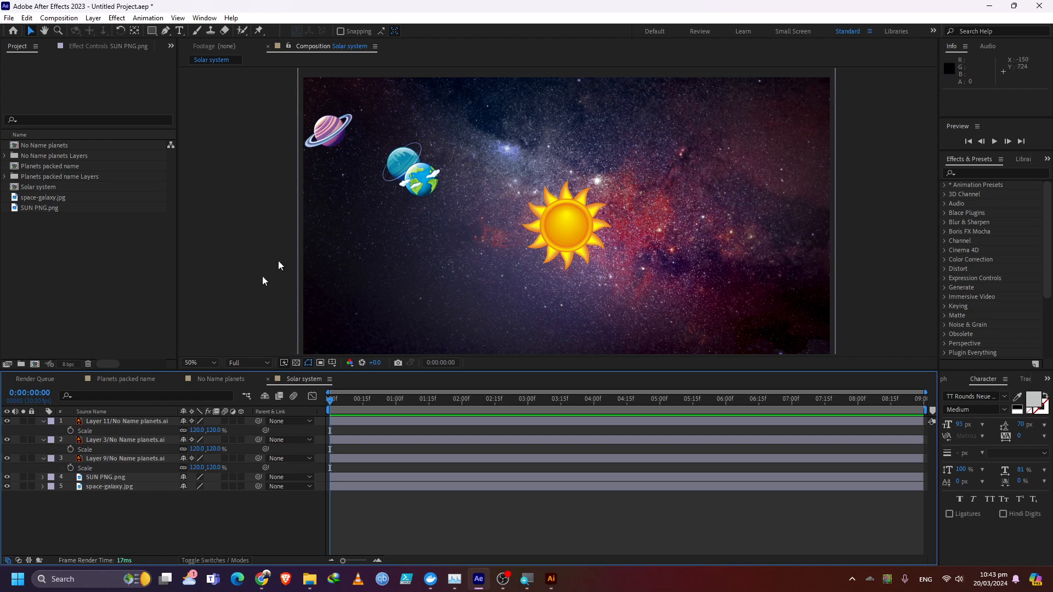
Step: Spread the planets around the sun, placing the purple ringed planet at about 1391, 188 and the blue one at about 1275, 915
left_click_drag(336, 129, 688, 142)
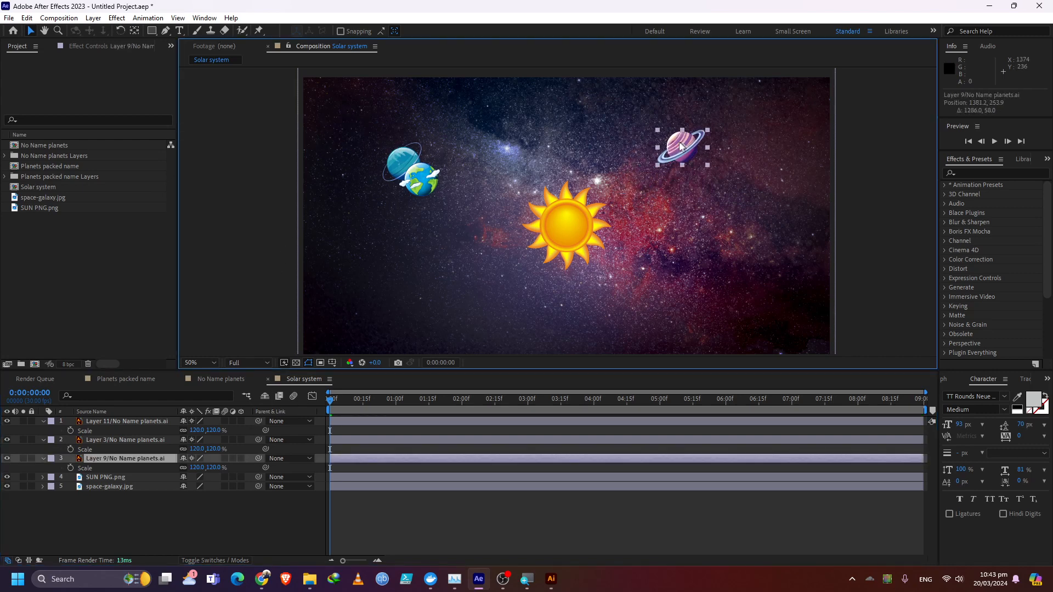
left_click_drag(407, 158, 478, 179)
left_click(678, 129)
left_click_drag(678, 129, 679, 110)
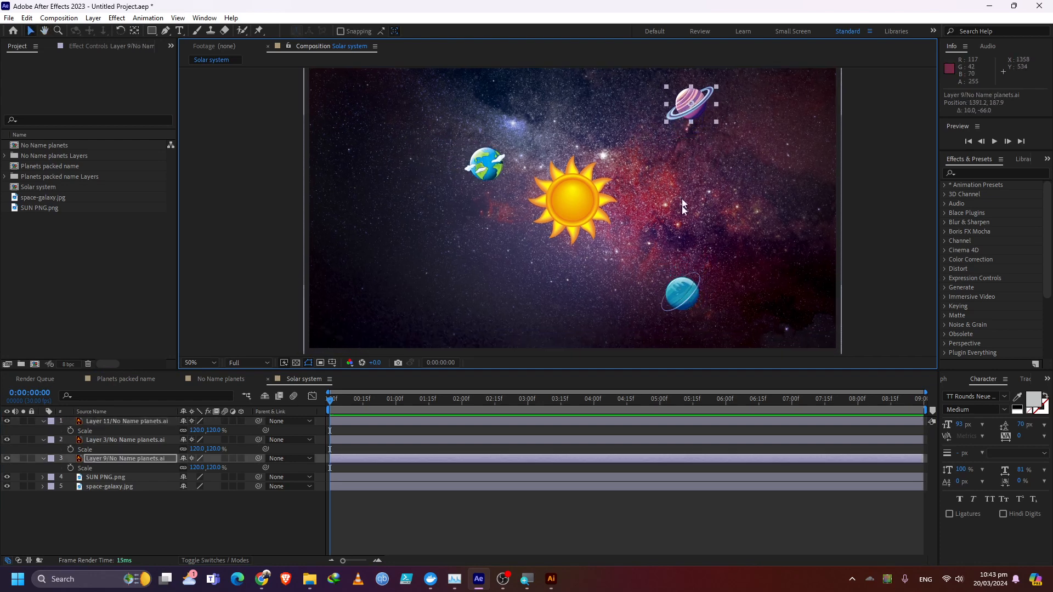
left_click(682, 295)
left_click_drag(682, 295, 660, 305)
key("comma")
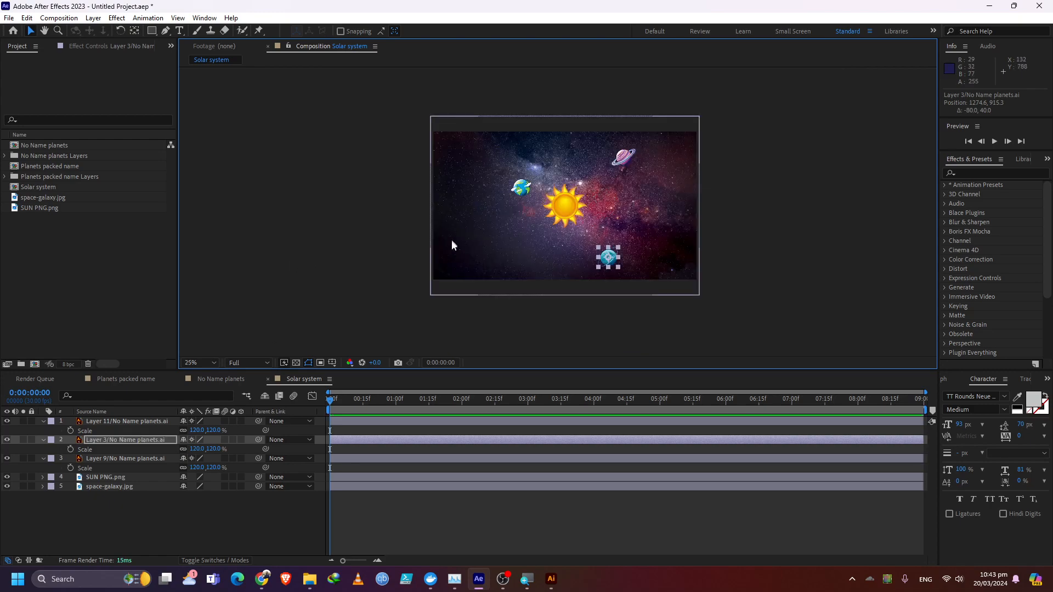
Step: Shift the purple ringed planet to about 1375, 140 and the blue ringed planet to about 1255, 893
left_click_drag(623, 164, 621, 158)
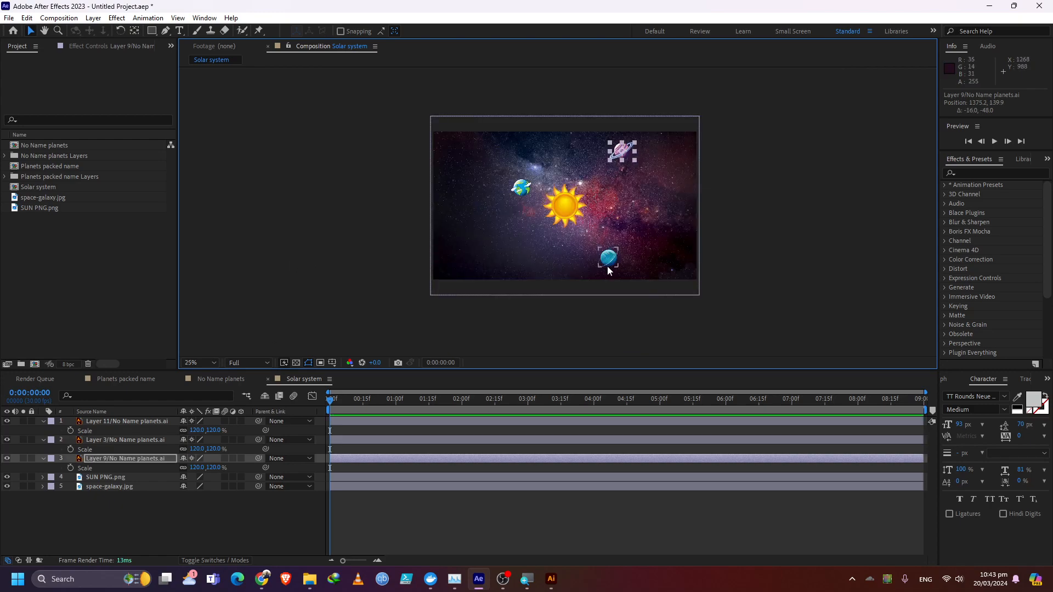
left_click_drag(607, 265, 607, 259)
key("ctrl+z")
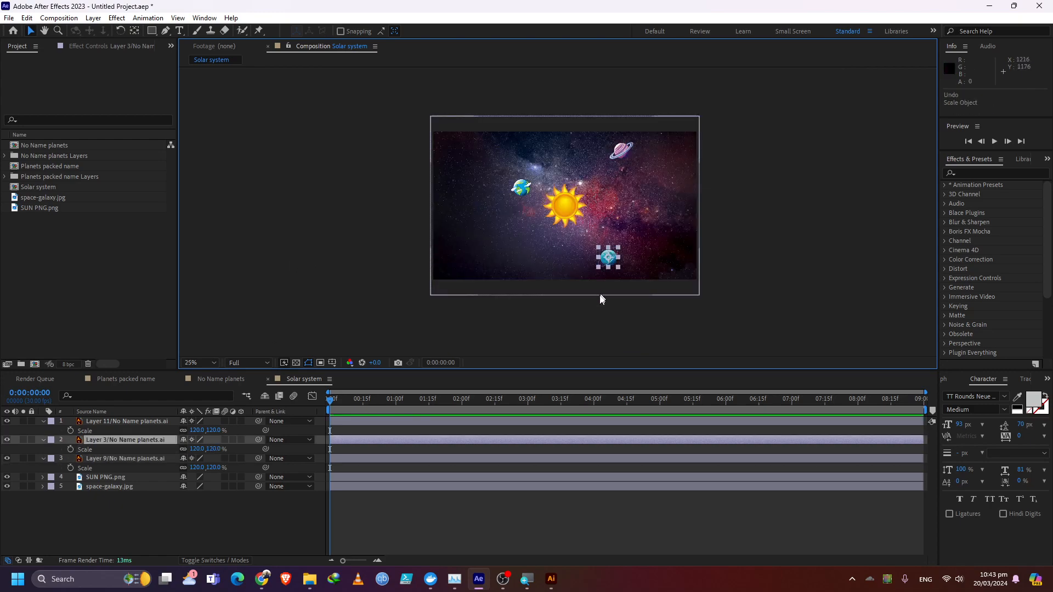
key("period")
left_click_drag(603, 262, 596, 259)
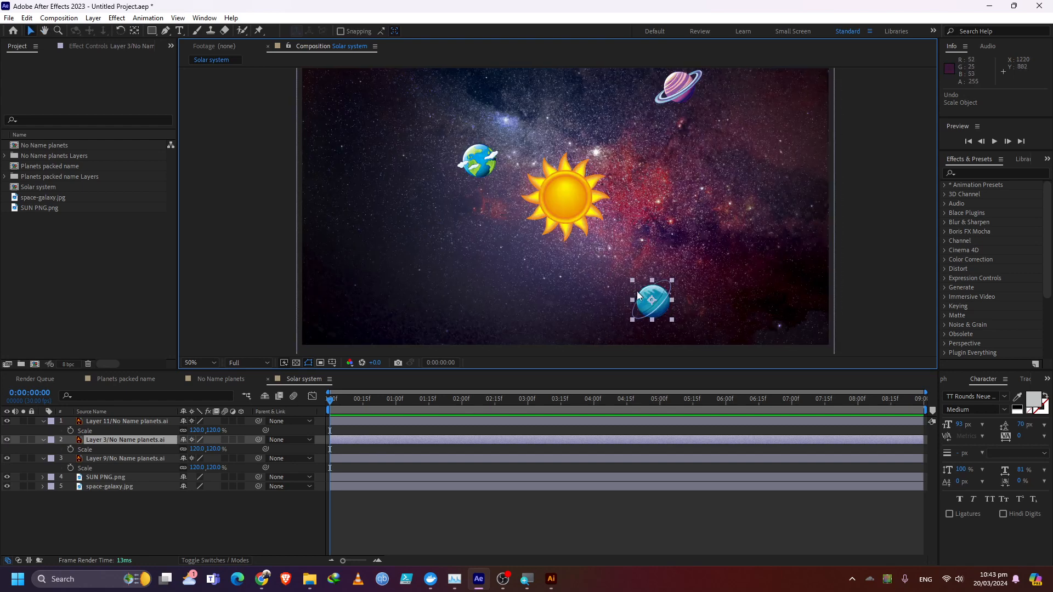
mouse_move(643, 305)
left_mouse_down()
mouse_move(635, 287)
mouse_move(637, 299)
left_mouse_up()
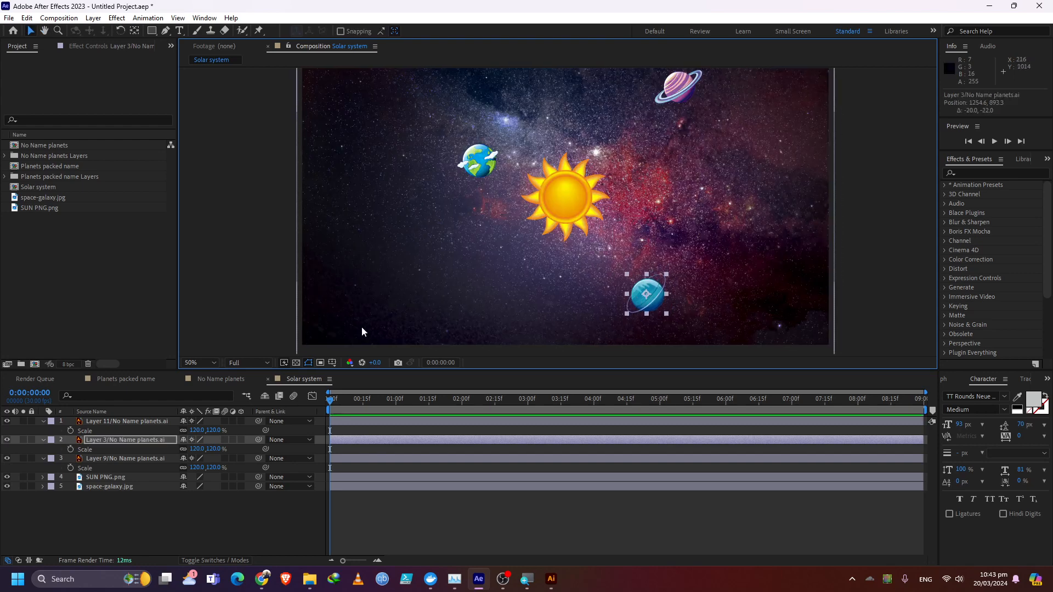
Step: Collapse the Scale properties of the three planet layers
left_click(153, 422)
left_click(104, 500)
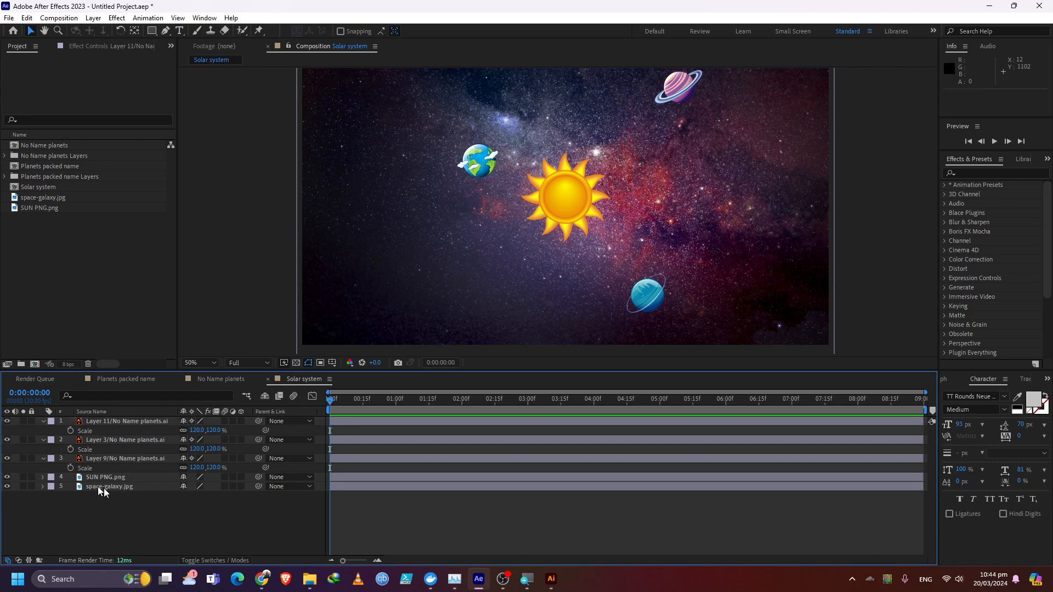
left_click(44, 421)
left_click(44, 431)
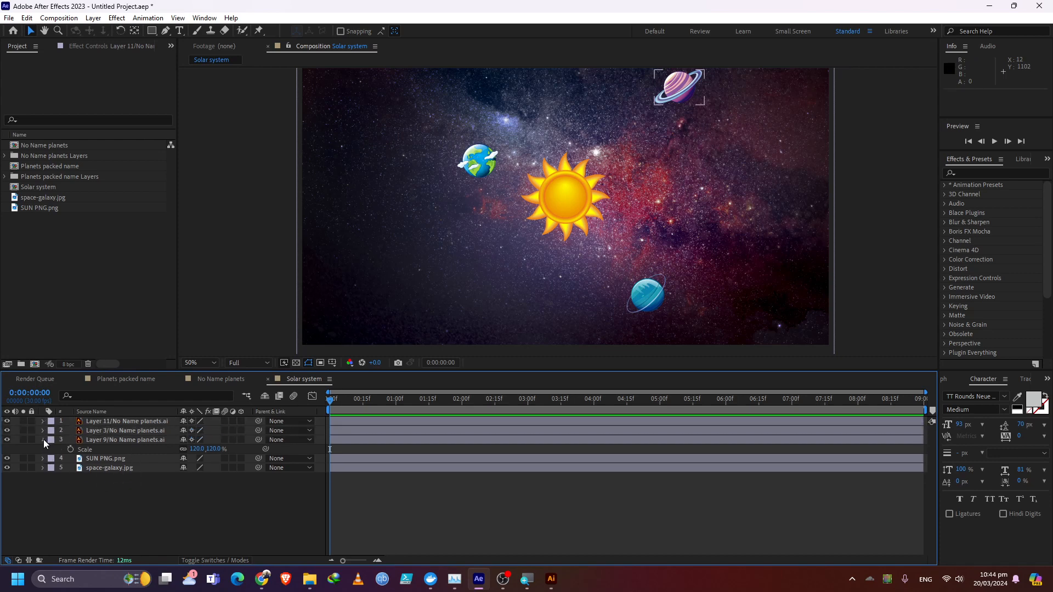
left_click(44, 439)
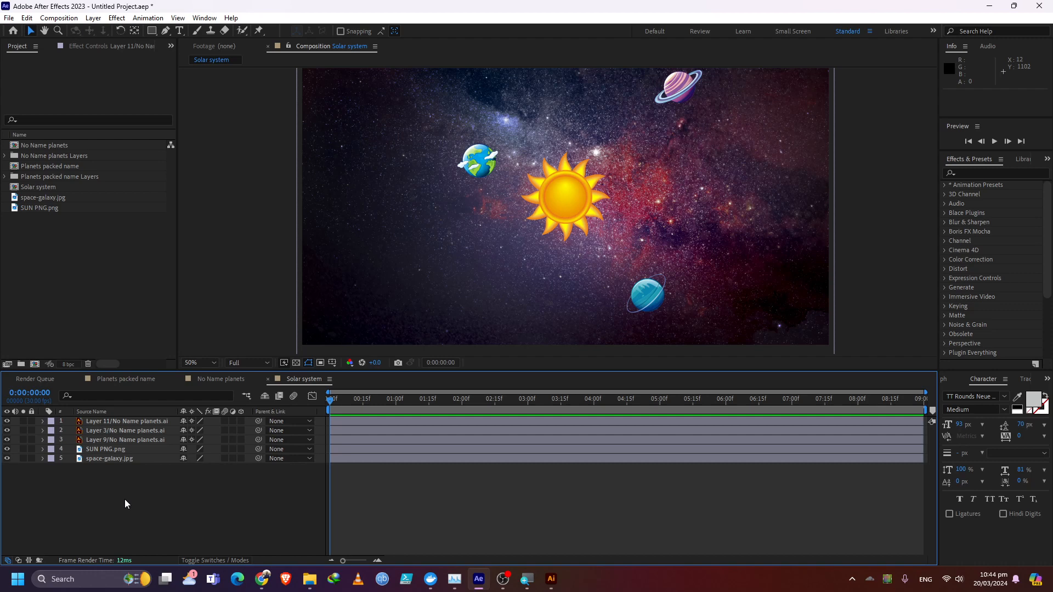
Step: Open the No Name planets composition and examine its separate planet layers
left_click(111, 438)
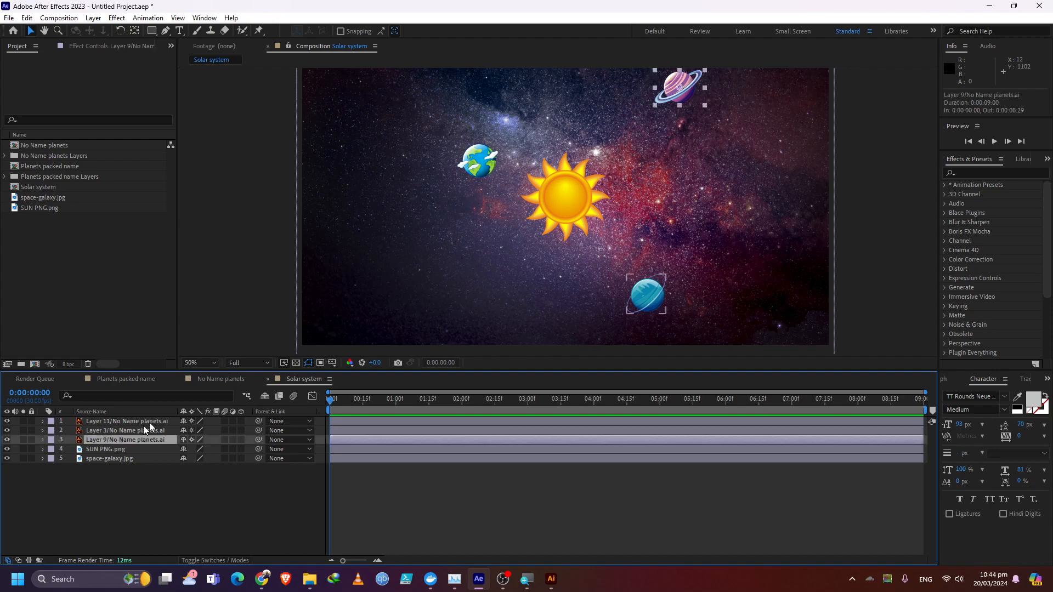
left_click(223, 379)
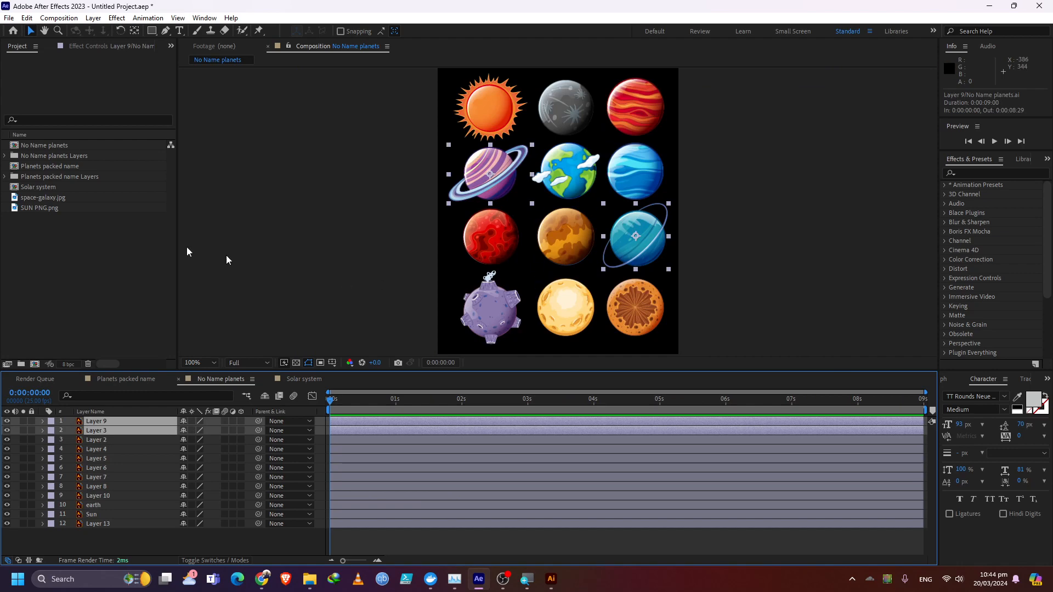
left_click(40, 146)
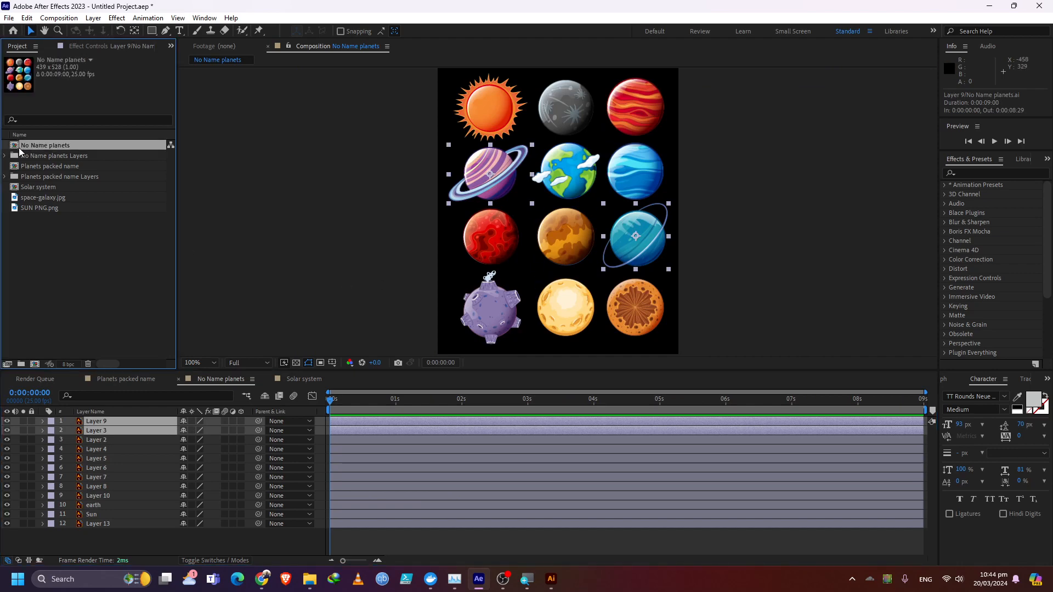
double_click(20, 148)
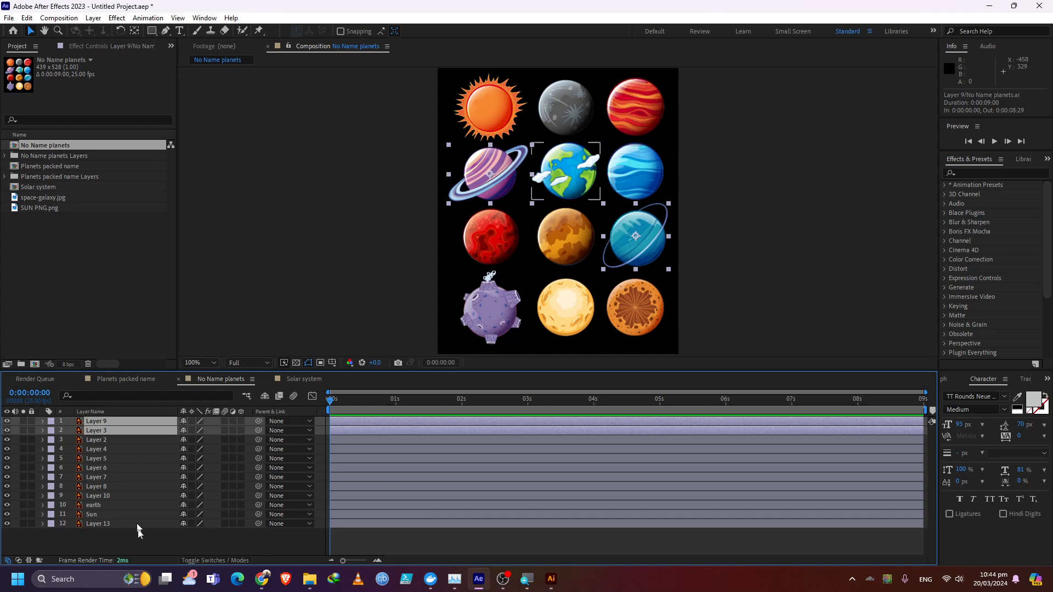
left_click_drag(126, 545, 109, 421)
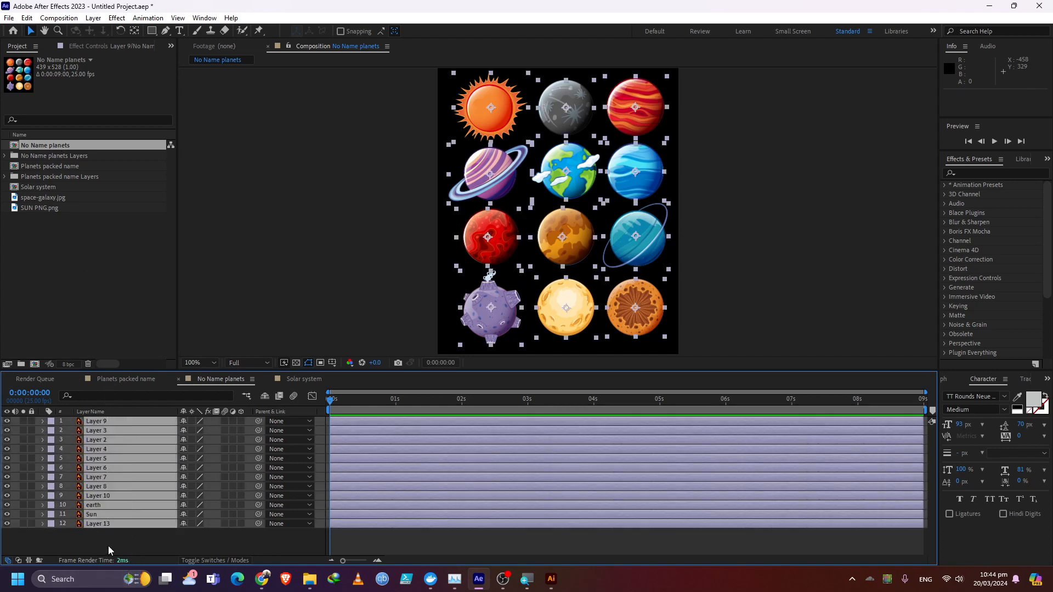
left_click_drag(108, 545, 109, 429)
left_click(104, 535)
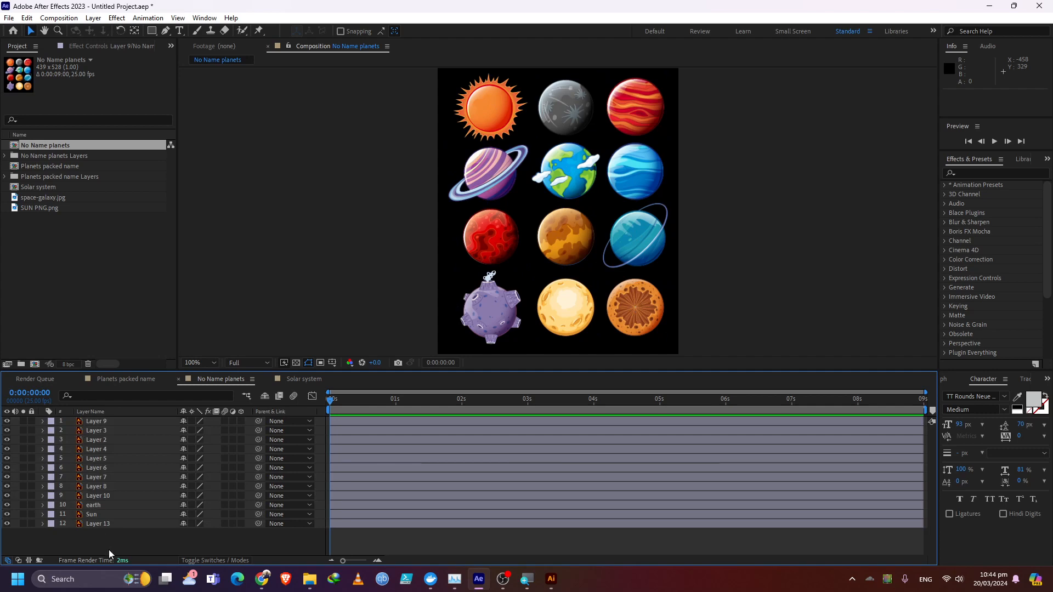
left_click_drag(108, 549, 167, 412)
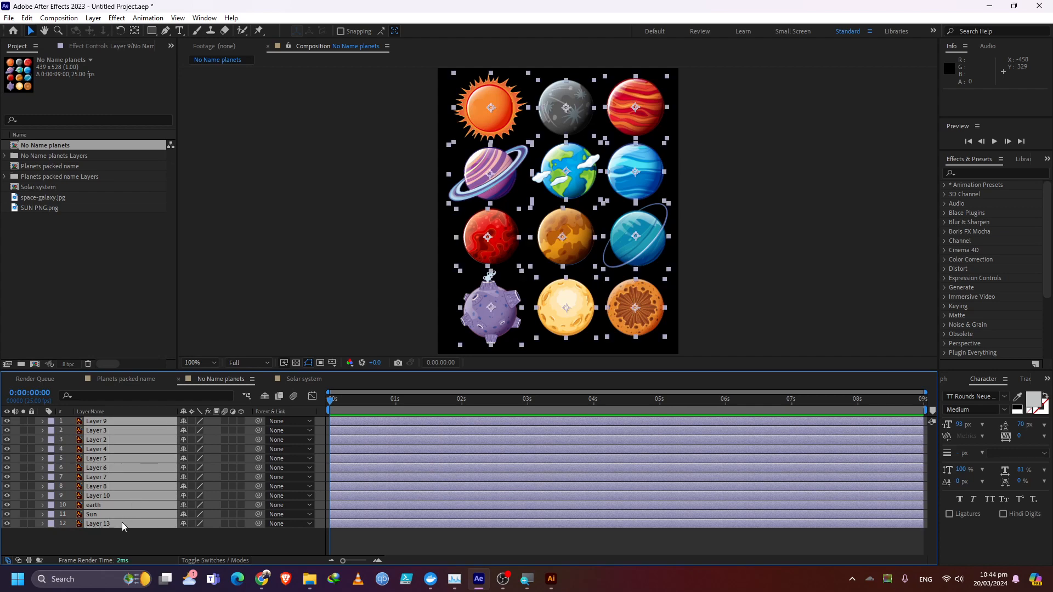
left_click_drag(113, 535, 82, 421)
left_click(74, 535)
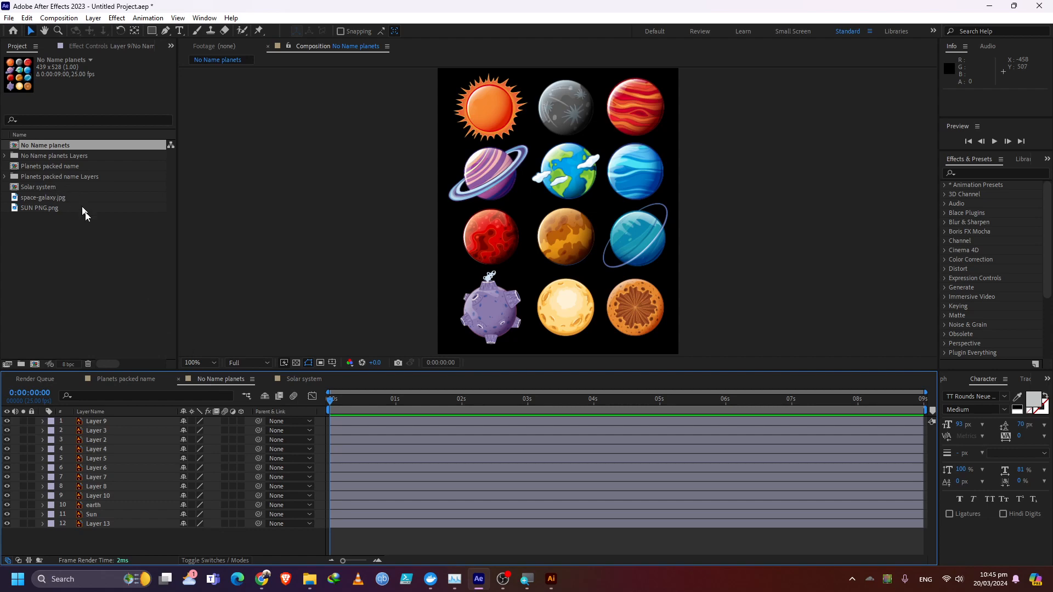
Step: Start importing the No Name planets Illustrator file from the Week 1 folder into the project
left_click(309, 579)
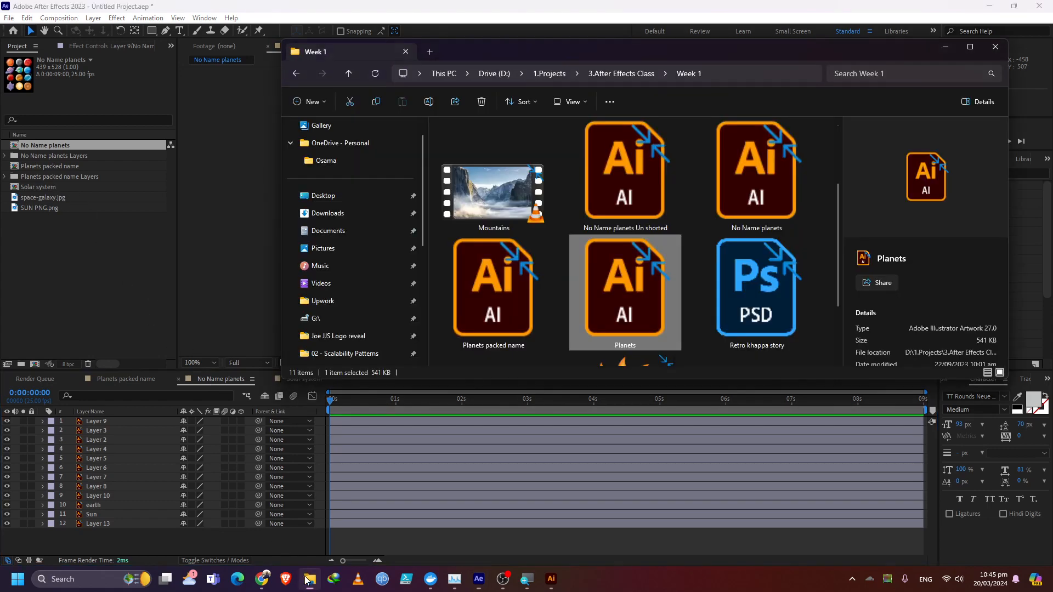
left_click(651, 229)
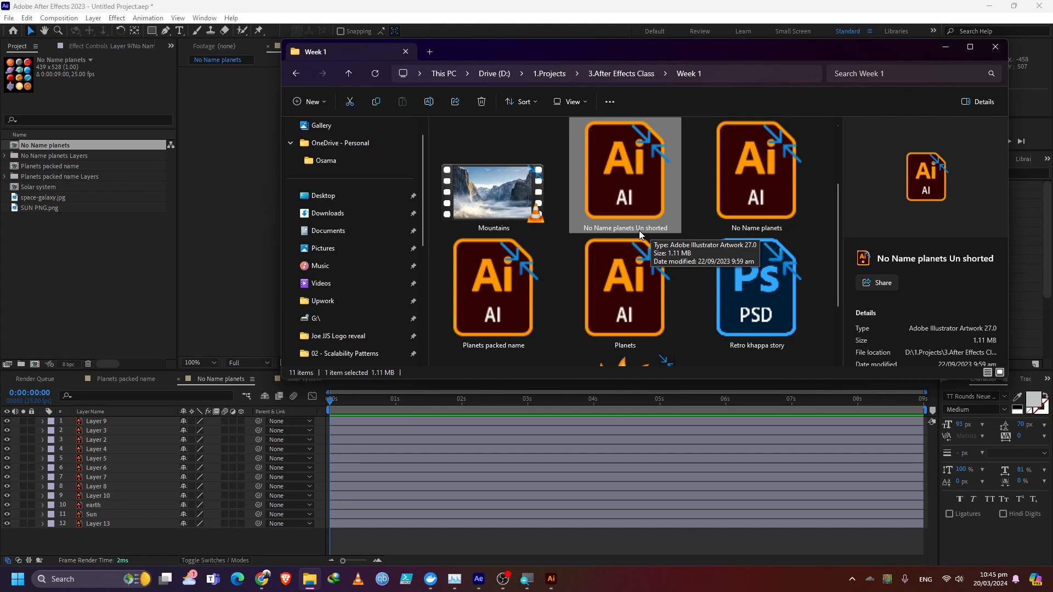
left_click_drag(751, 198, 89, 289)
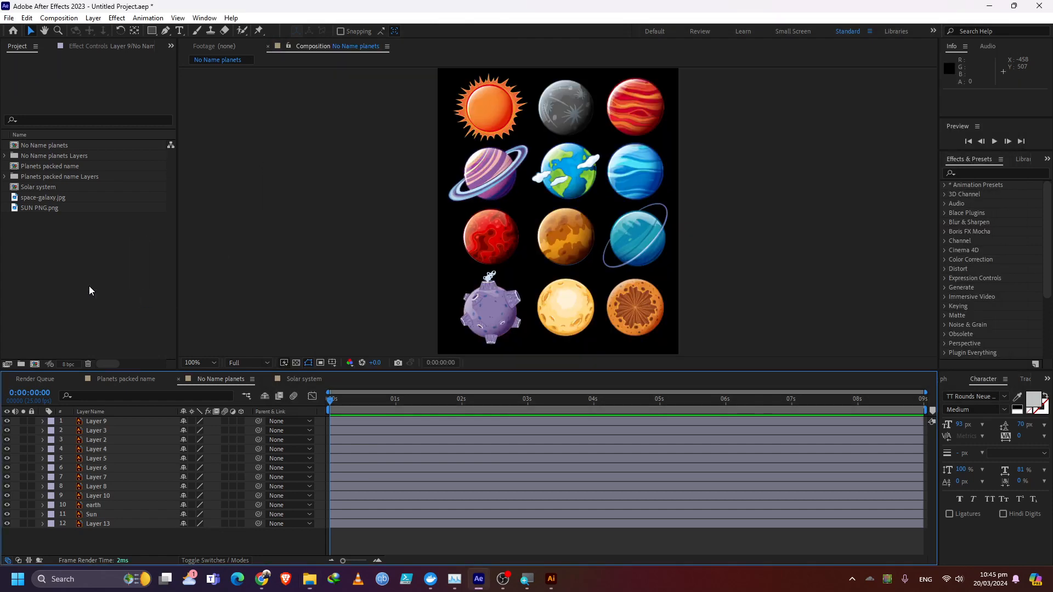
left_click_drag(517, 235, 432, 250)
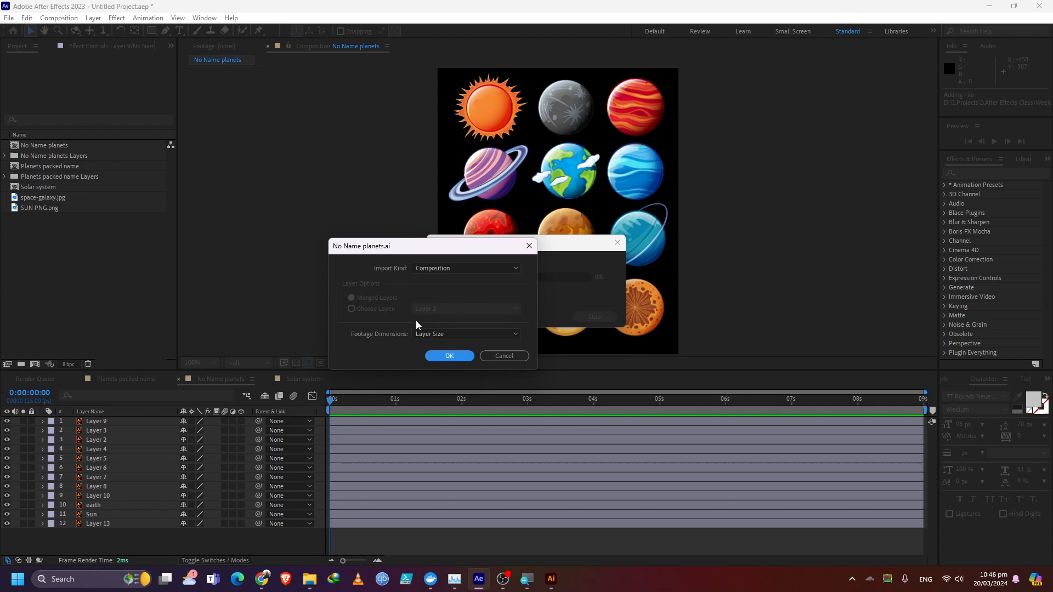
Step: Compare the Composition and Footage import kinds for No Name planets.ai, return to Composition, and cancel the import
left_click(446, 270)
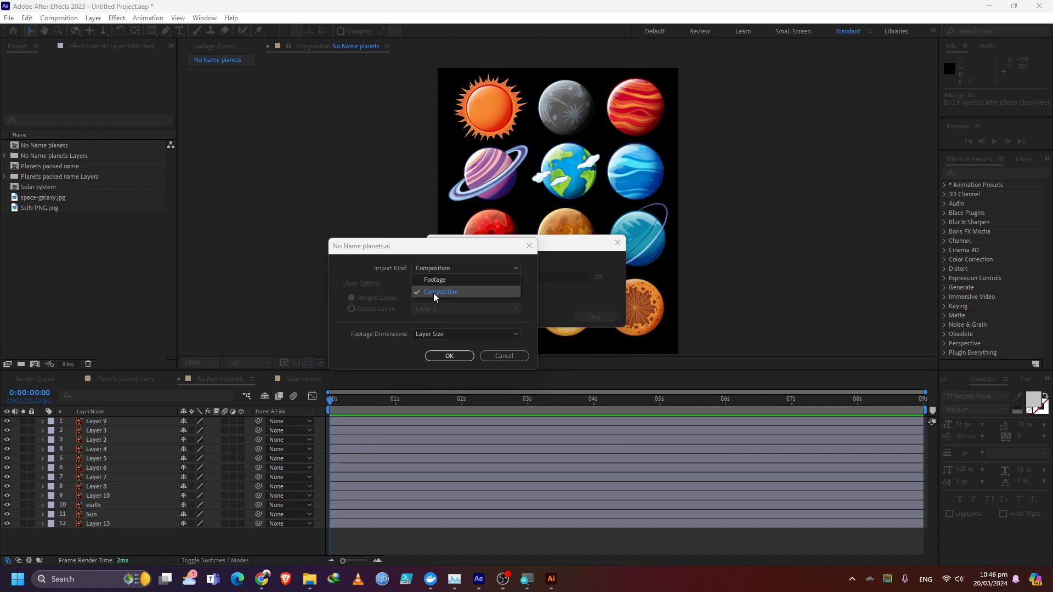
left_click(433, 293)
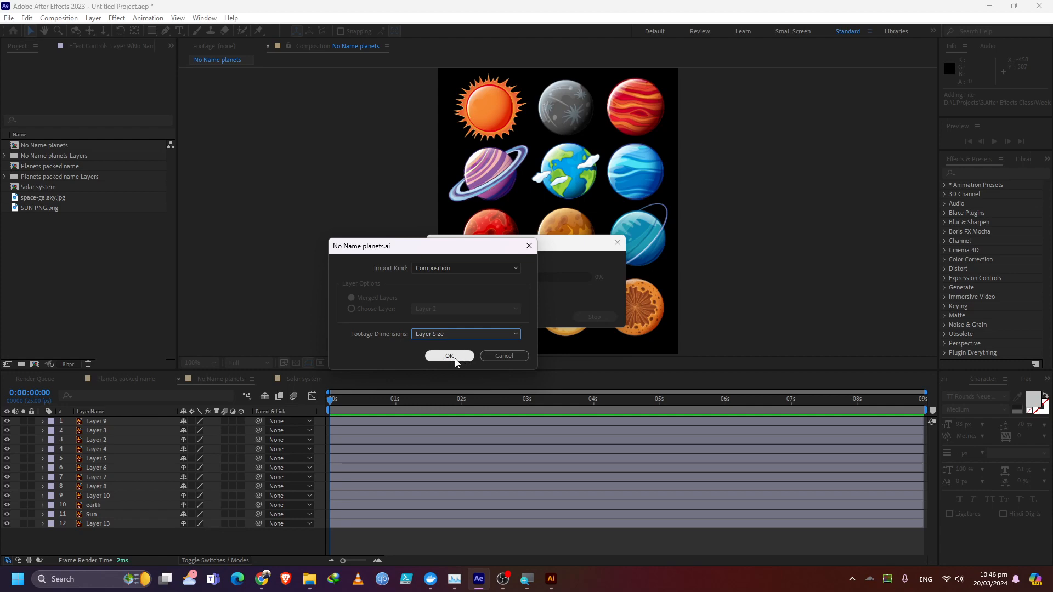
left_click(451, 269)
left_click(443, 279)
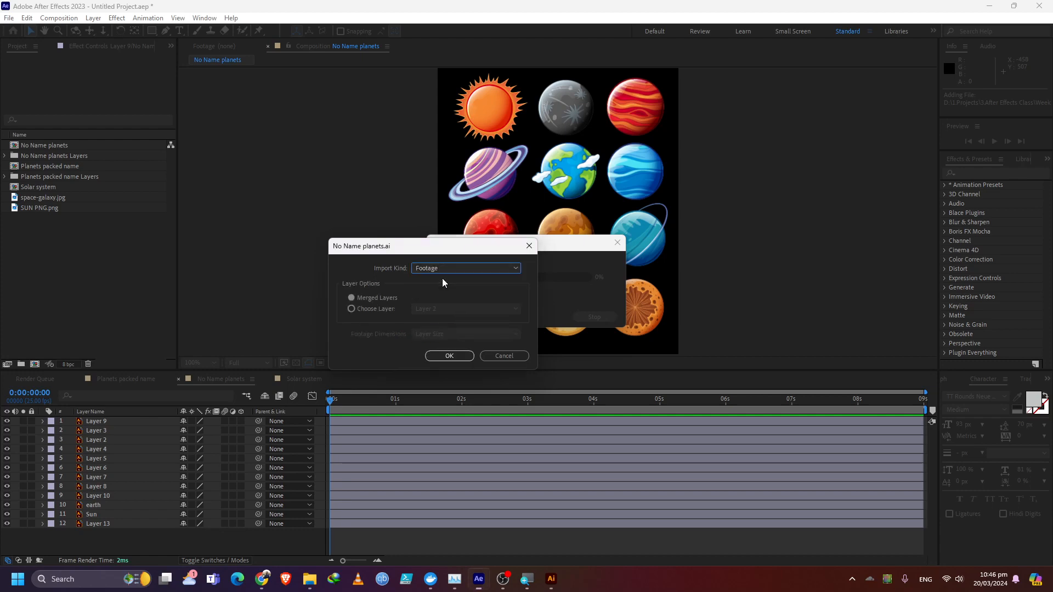
left_click(441, 269)
left_click(438, 291)
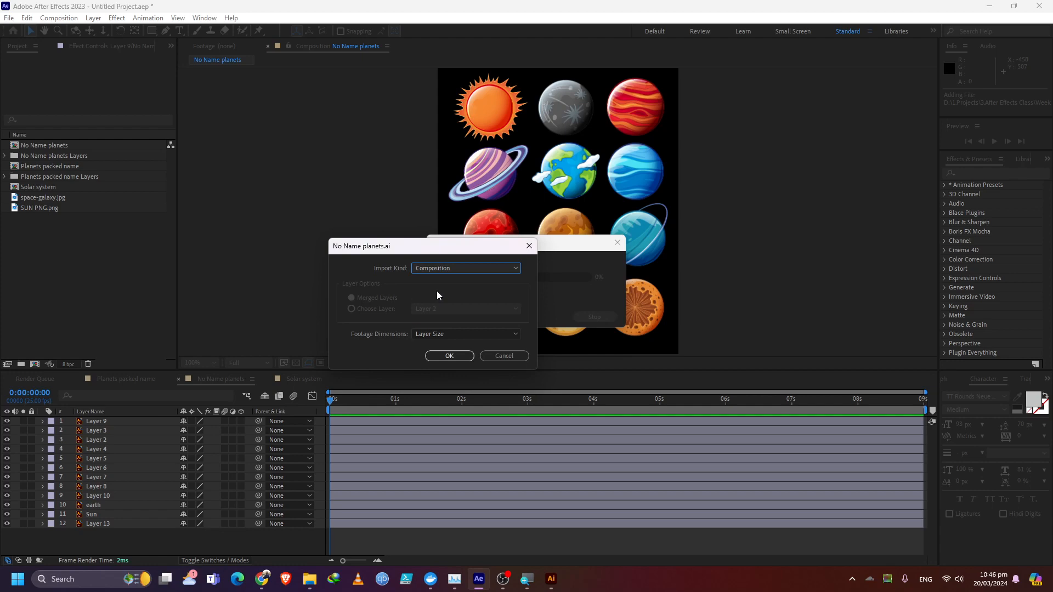
left_click(502, 353)
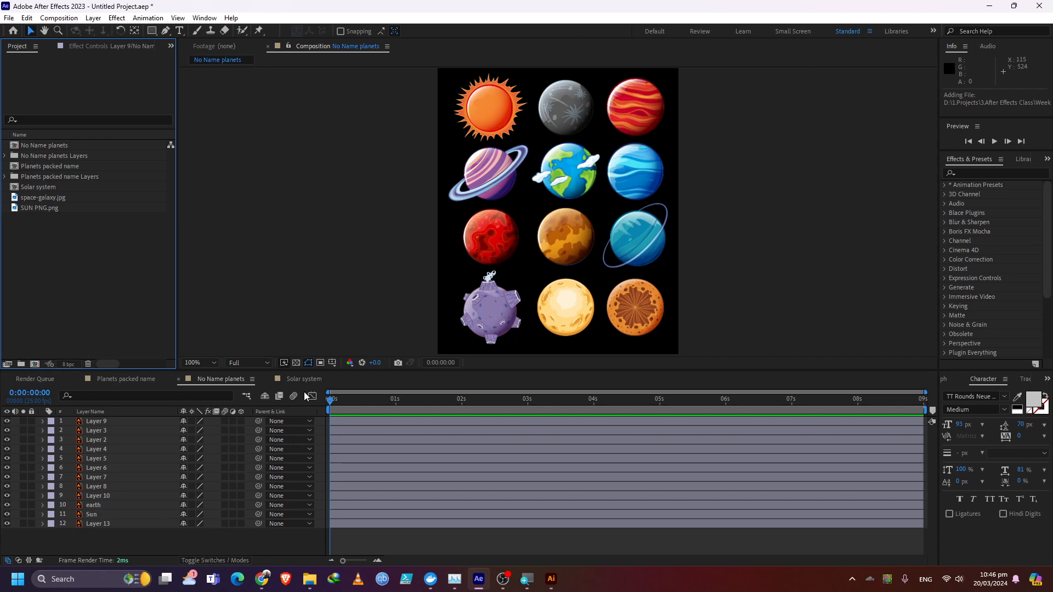
mouse_move(262, 581)
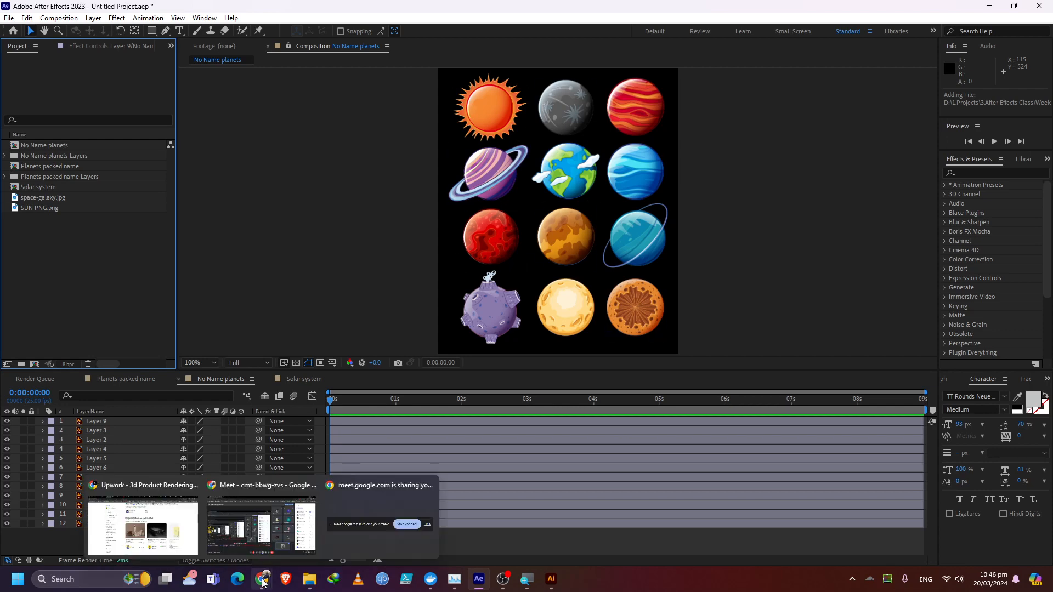
Step: Check the Google Meet call's participant list, glance at the planets artwork in Illustrator, and return to After Effects
left_click(269, 540)
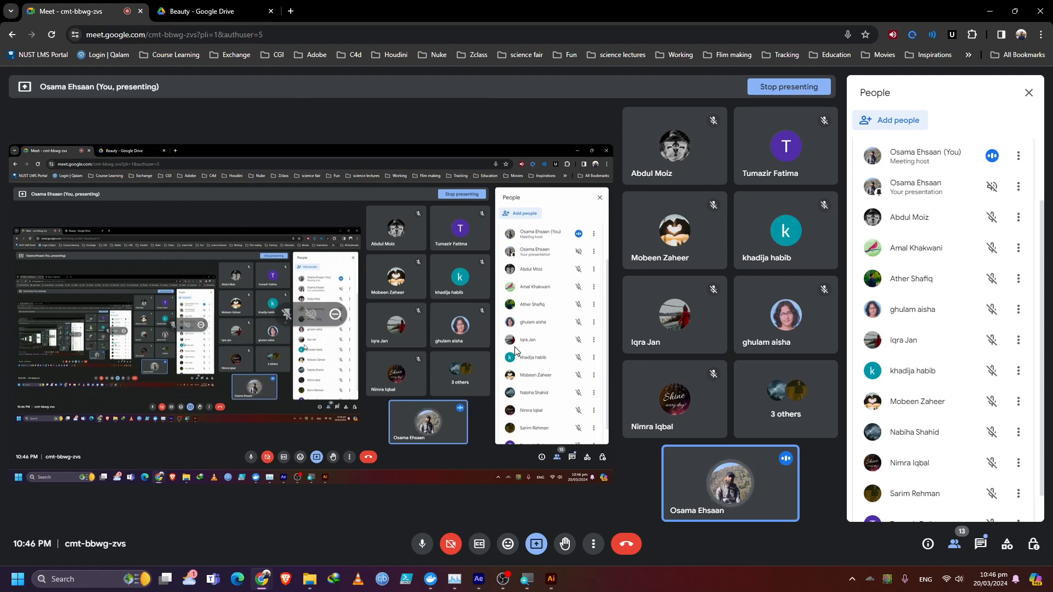
mouse_move(263, 575)
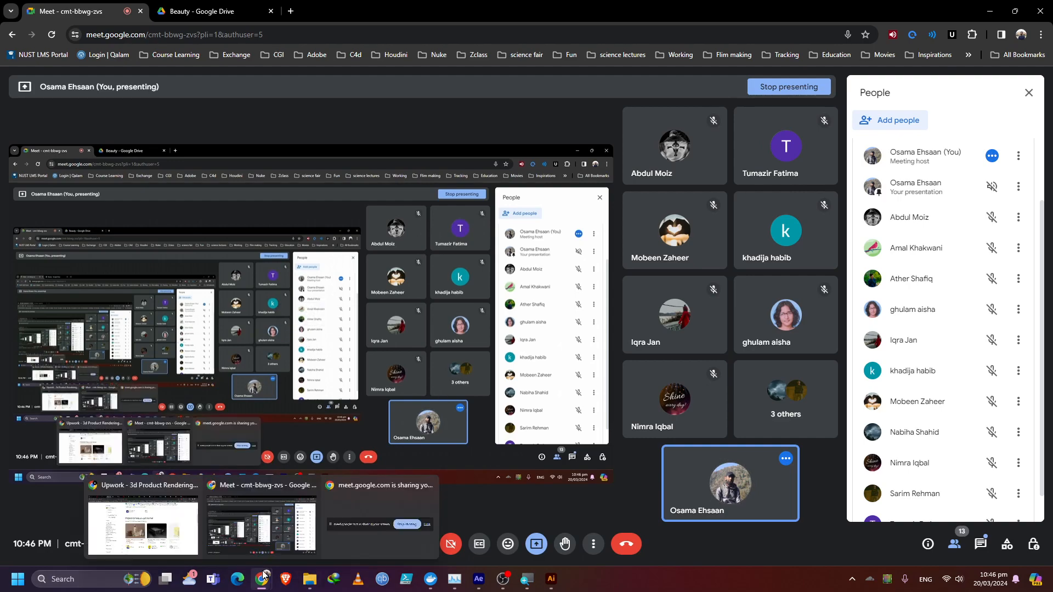
mouse_move(92, 537)
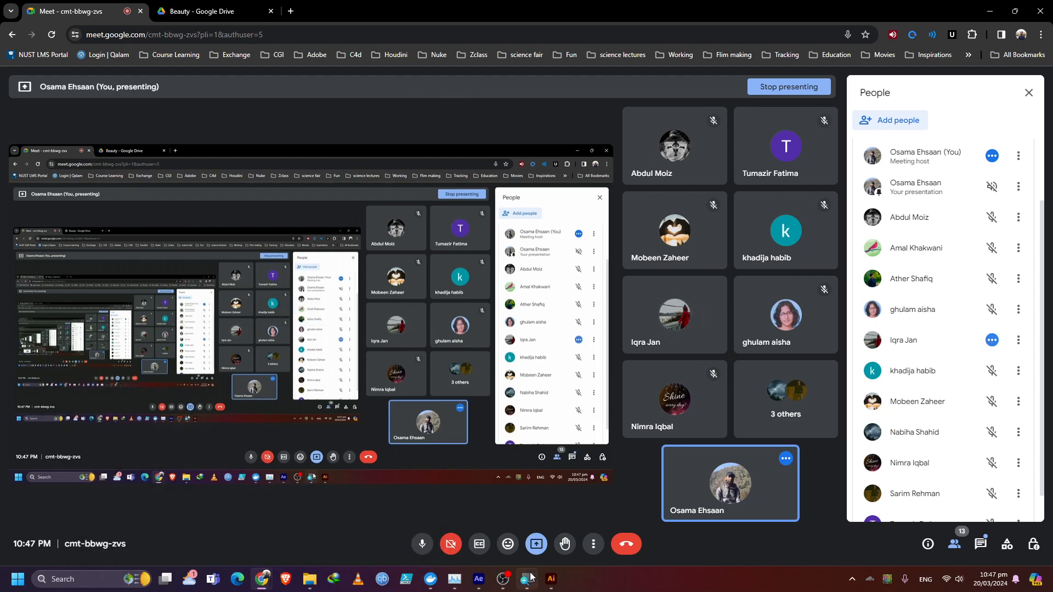
left_click(551, 578)
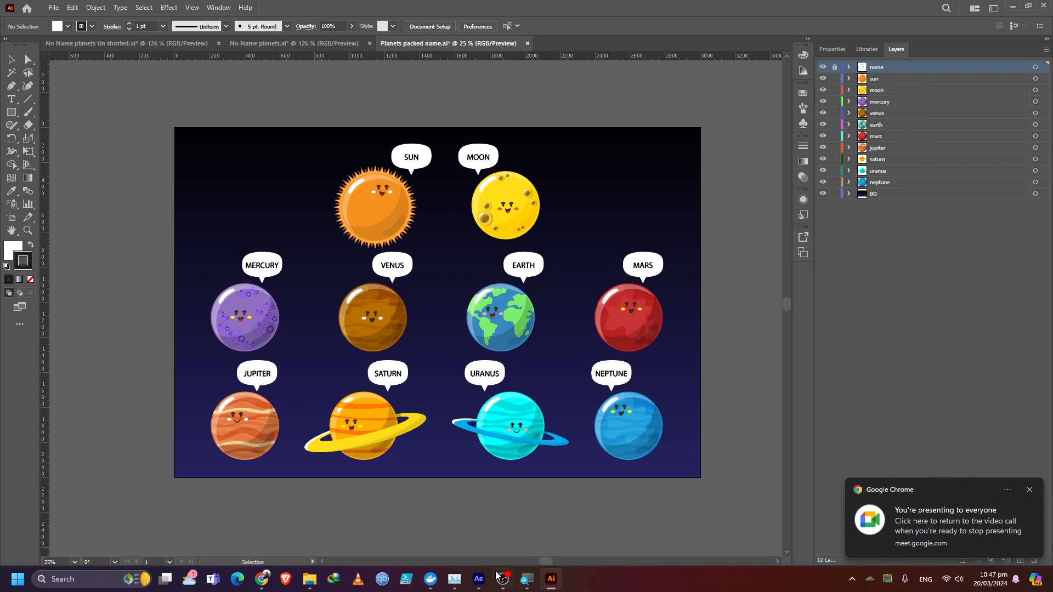
left_click(478, 578)
Step: Inspect the layers of the No Name planets composition, including earth, and open the Solar system composition
left_click_drag(189, 541, 145, 348)
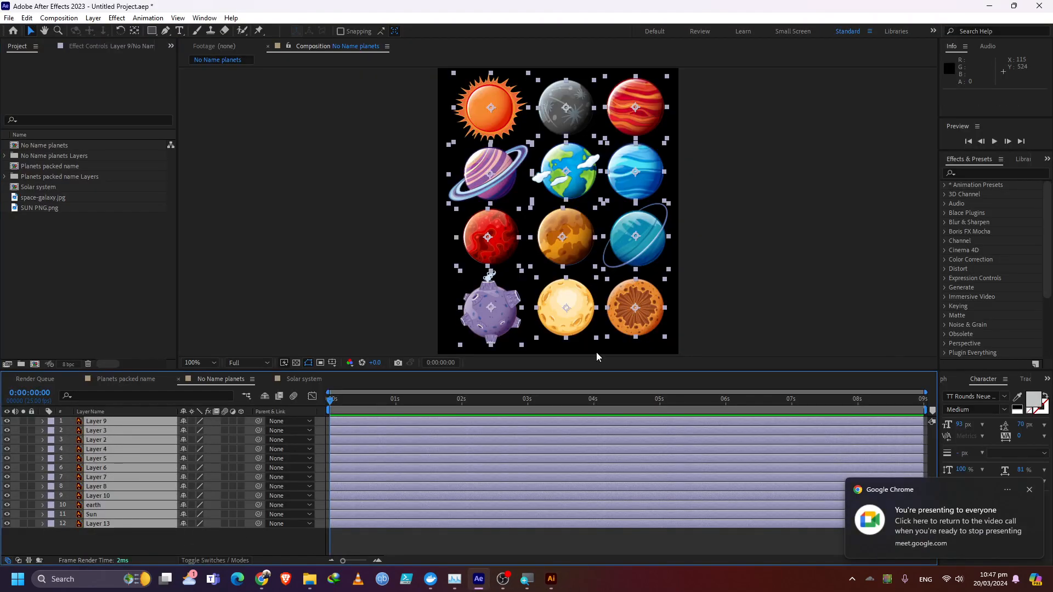
left_click(739, 265)
left_click(548, 163)
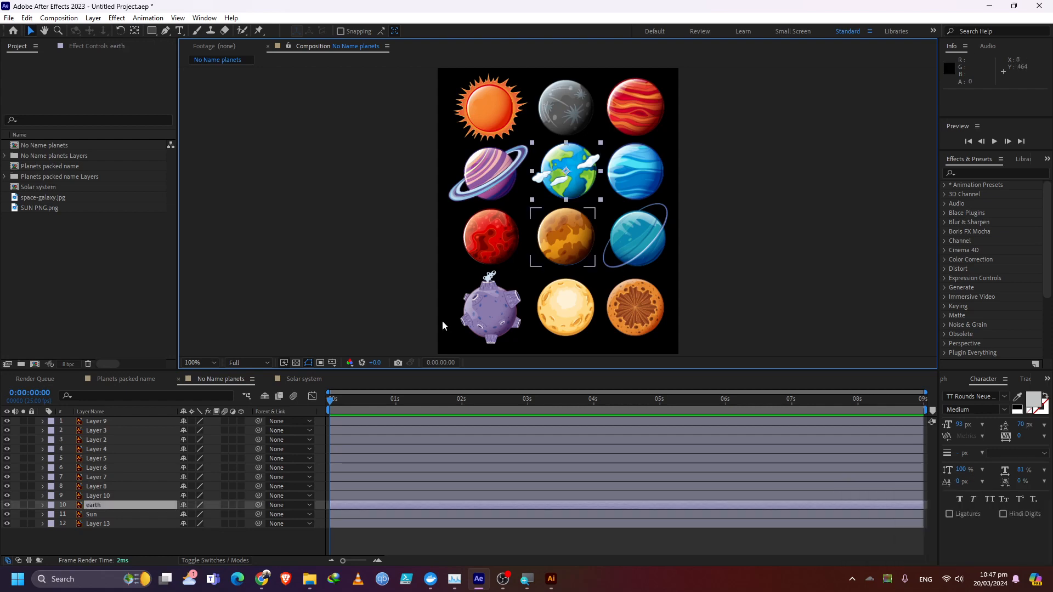
left_click(30, 21)
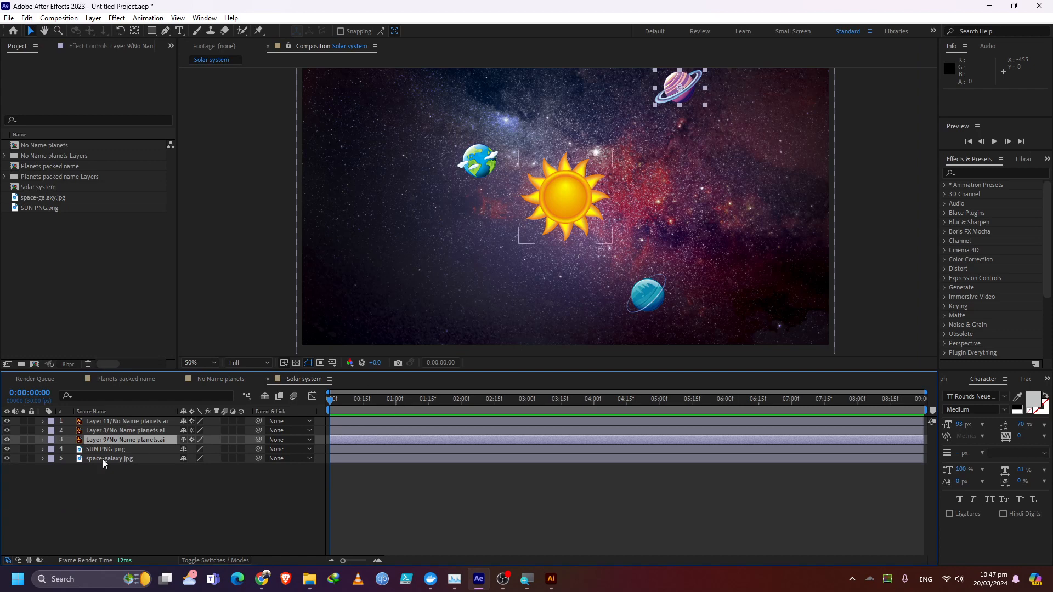
left_click(110, 488)
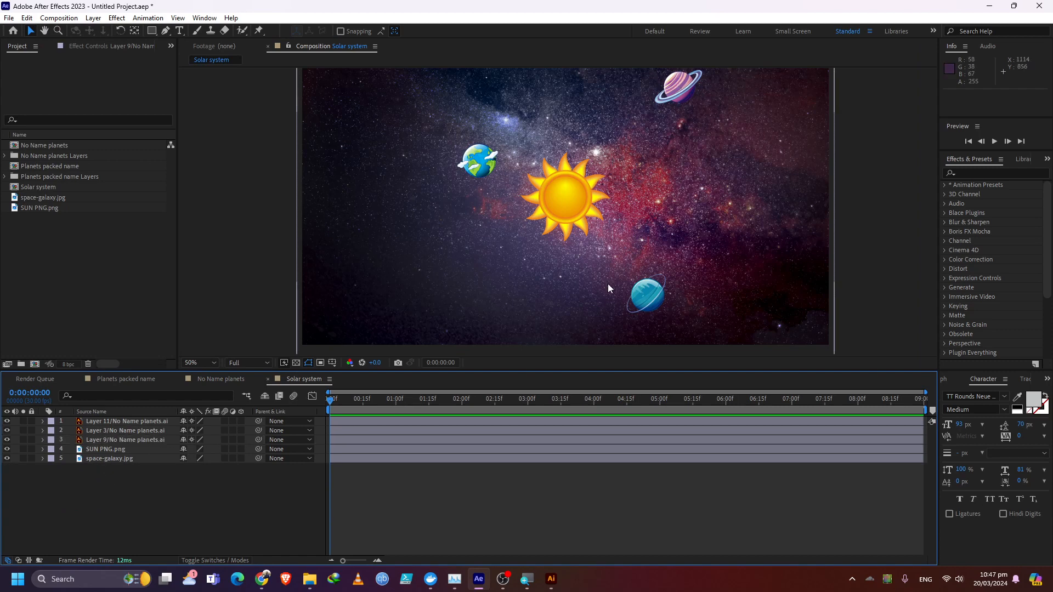
Step: Add SUN PNG from the Week 1 folder to the Solar system composition, and undo the import
left_click(309, 579)
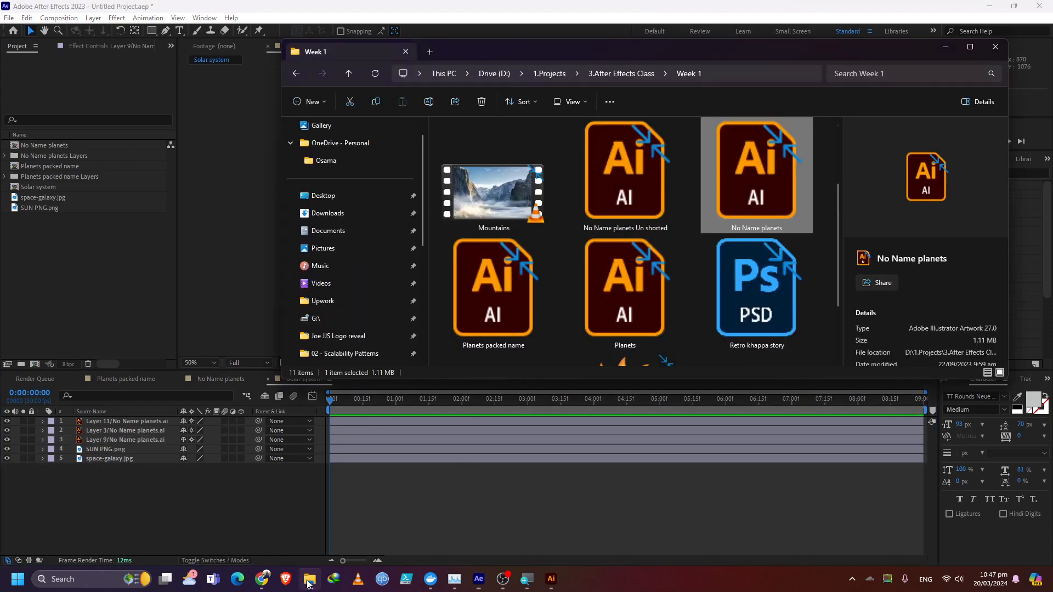
scroll(657, 271, "down", 2)
left_click(620, 312)
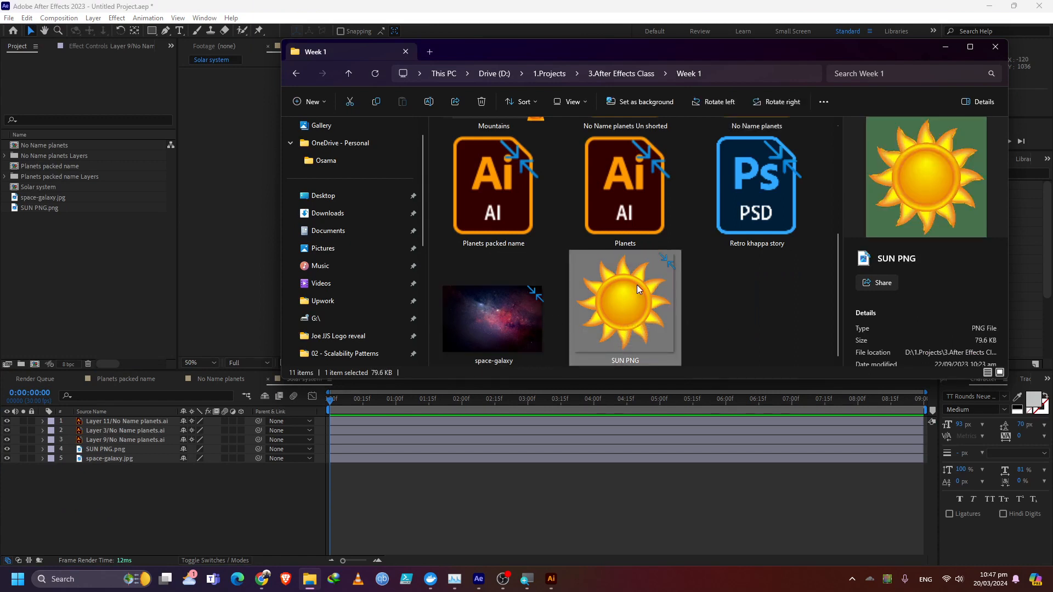
left_click_drag(636, 284, 151, 515)
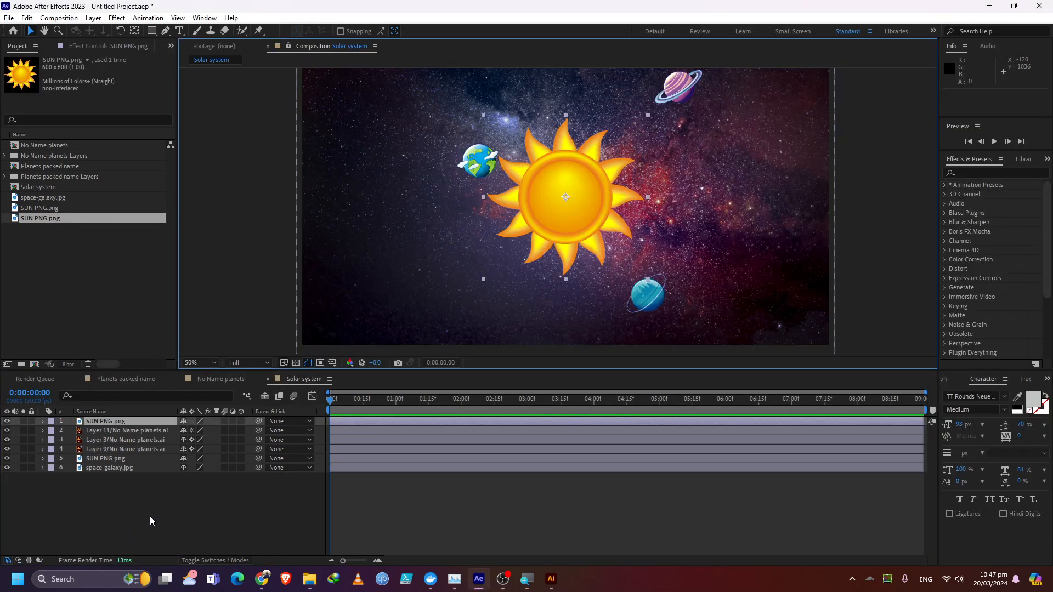
key("ctrl+z")
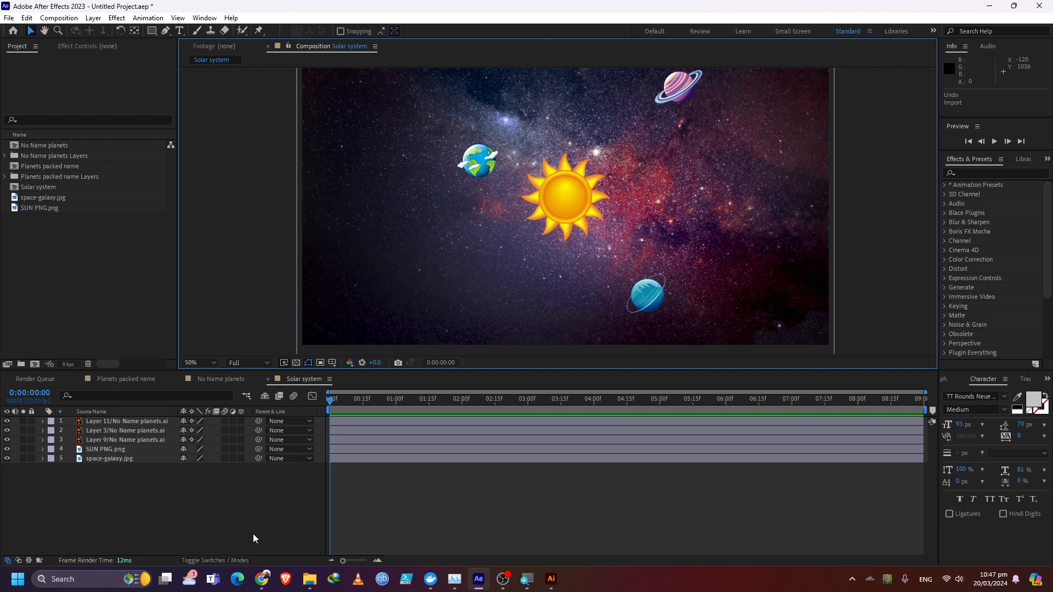
Step: Fit the whole Solar system composition into the viewer
mouse_move(252, 577)
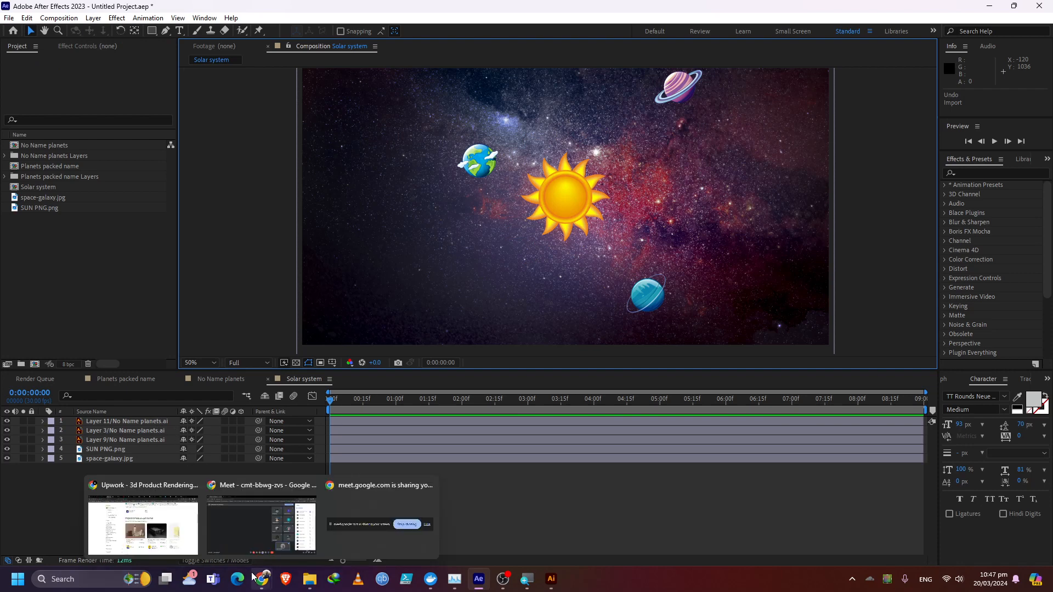
mouse_move(254, 529)
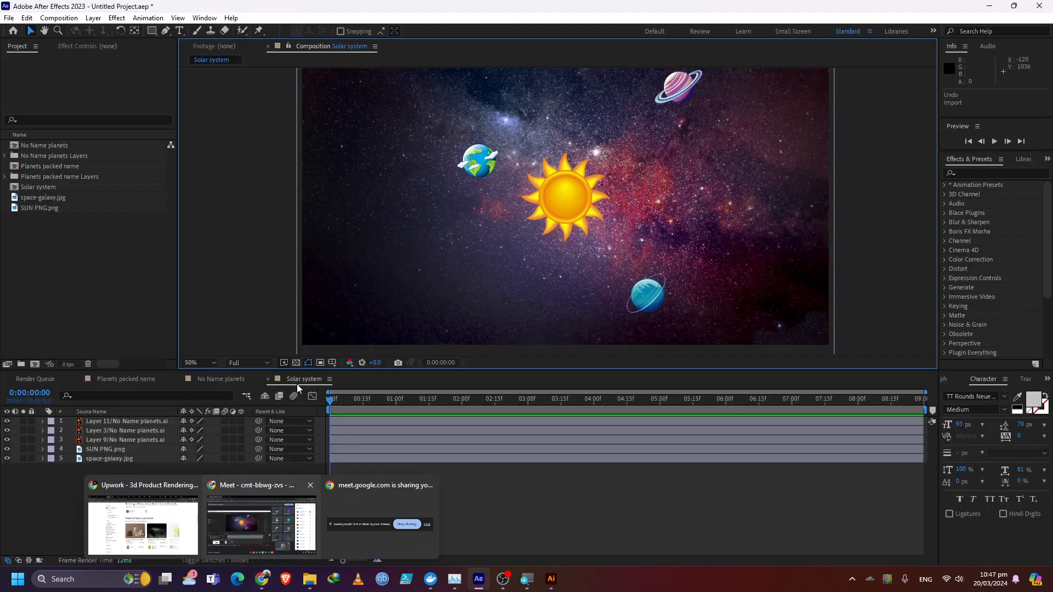
left_click(230, 497)
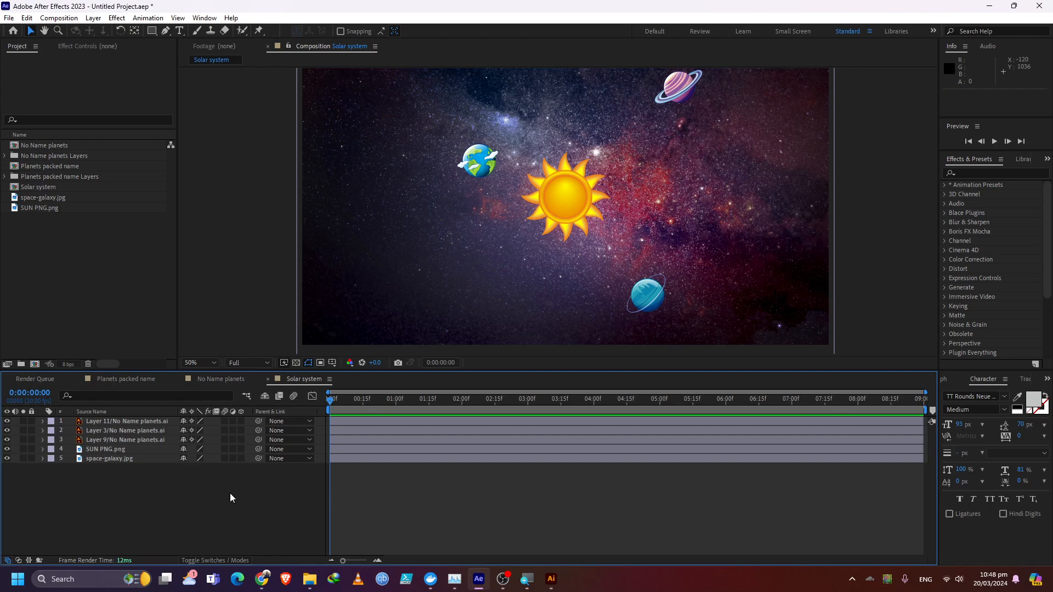
left_click(202, 363)
left_click(209, 372)
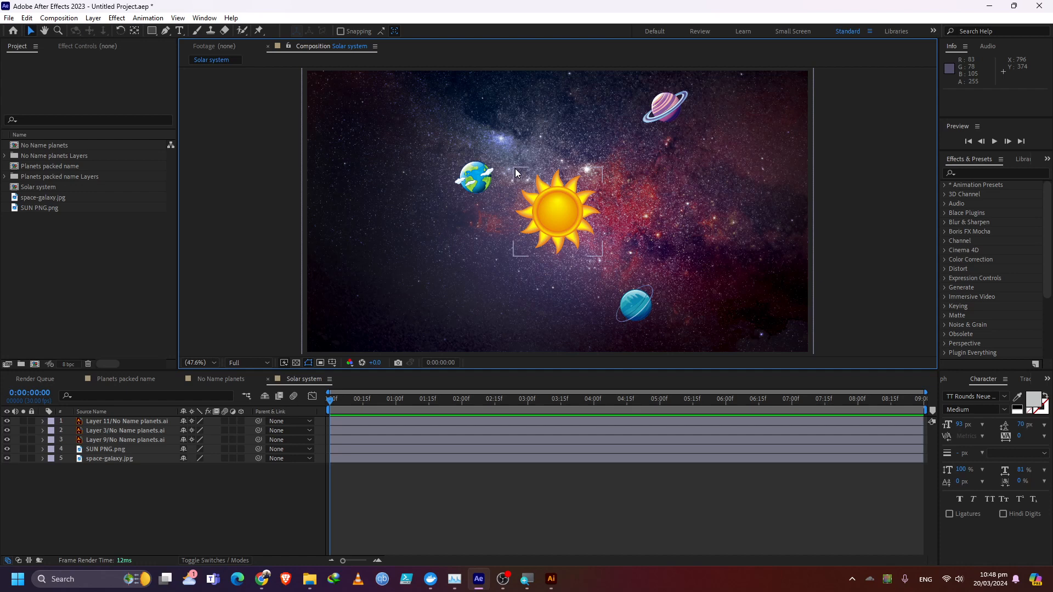
Step: Reveal the SUN PNG layer's transform properties and reduce its scale to 47%
left_click(117, 421)
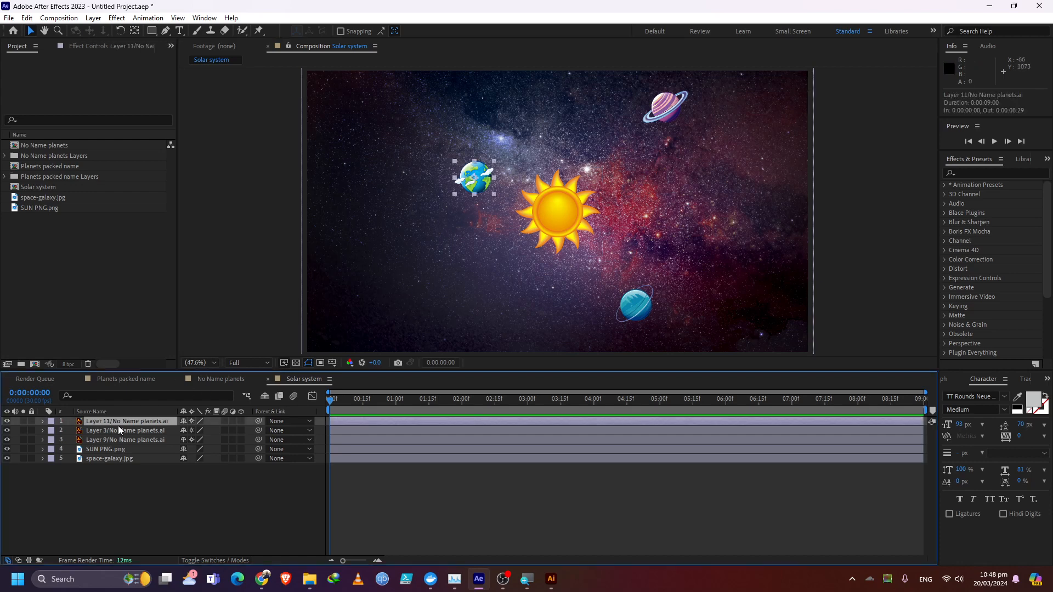
left_click(122, 439)
left_click(121, 449)
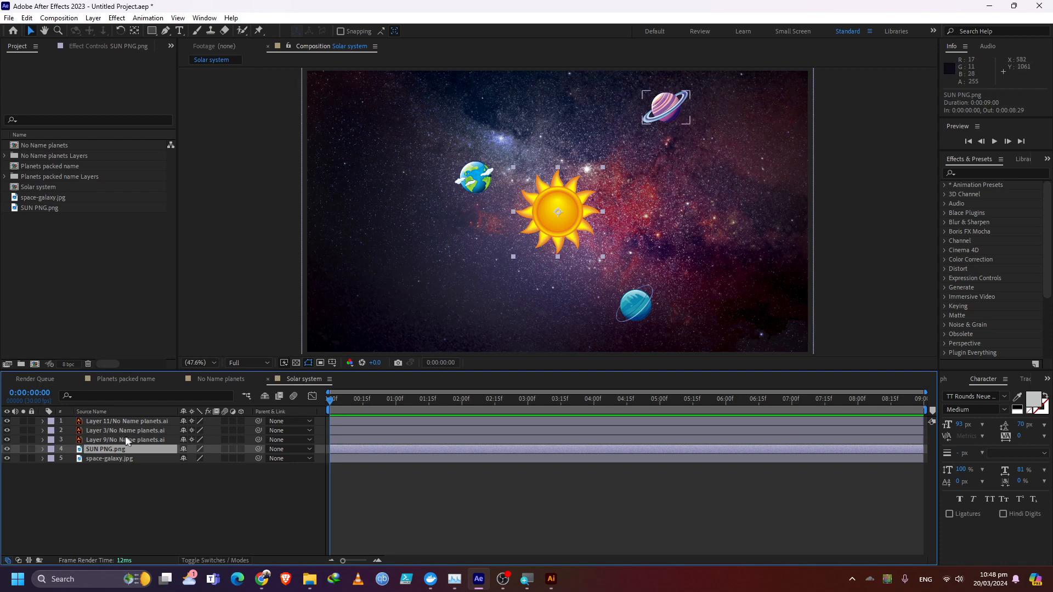
left_click(42, 449)
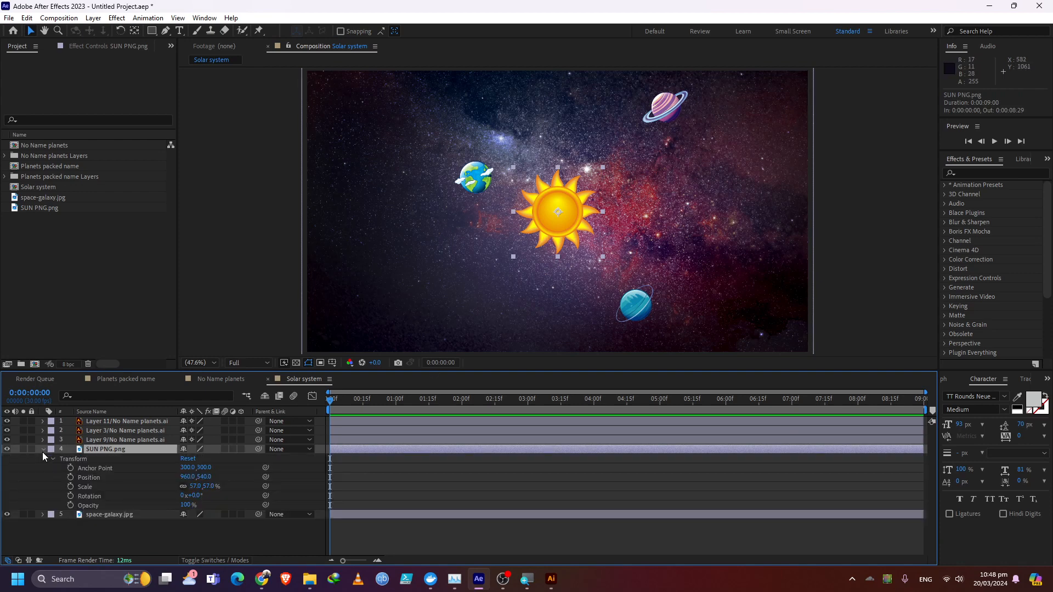
left_click(80, 458)
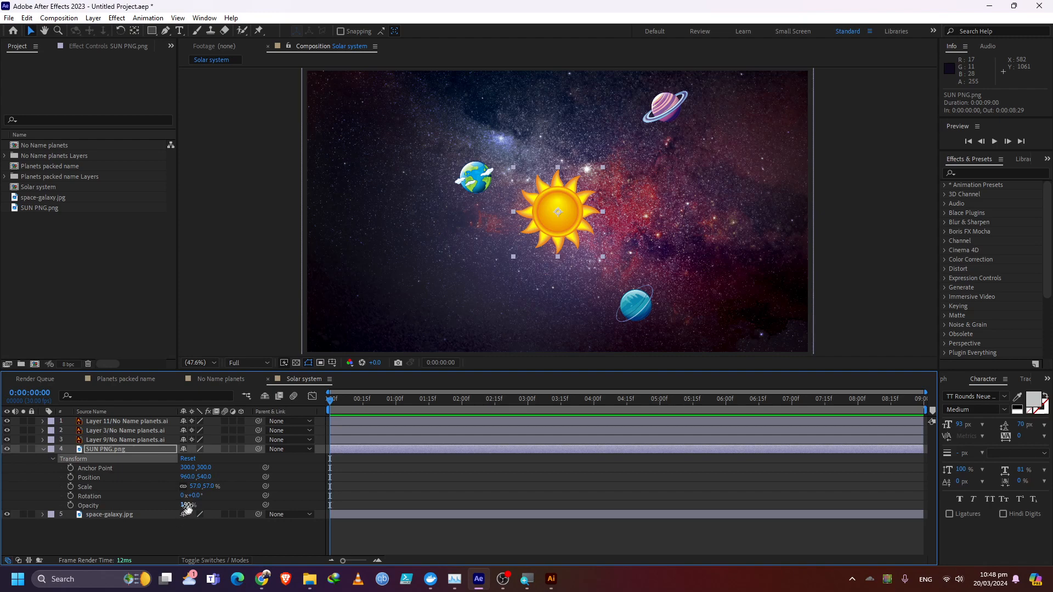
left_click_drag(211, 491, 189, 492)
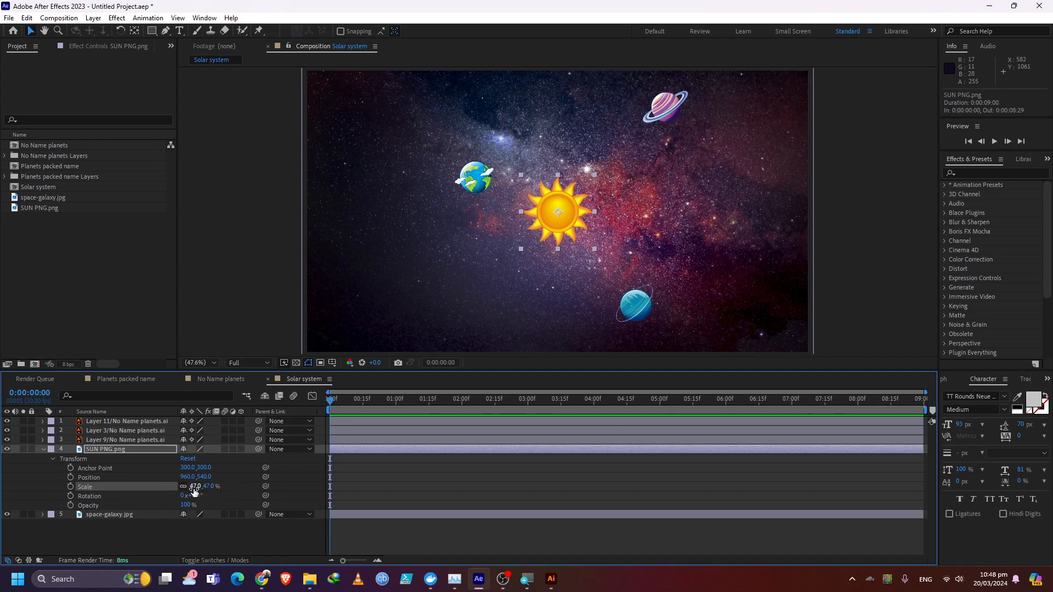
Step: Enable Position keyframing on the SUN PNG layer with a first keyframe at 0:00:00:00
left_click(387, 408)
left_click_drag(388, 405, 395, 407)
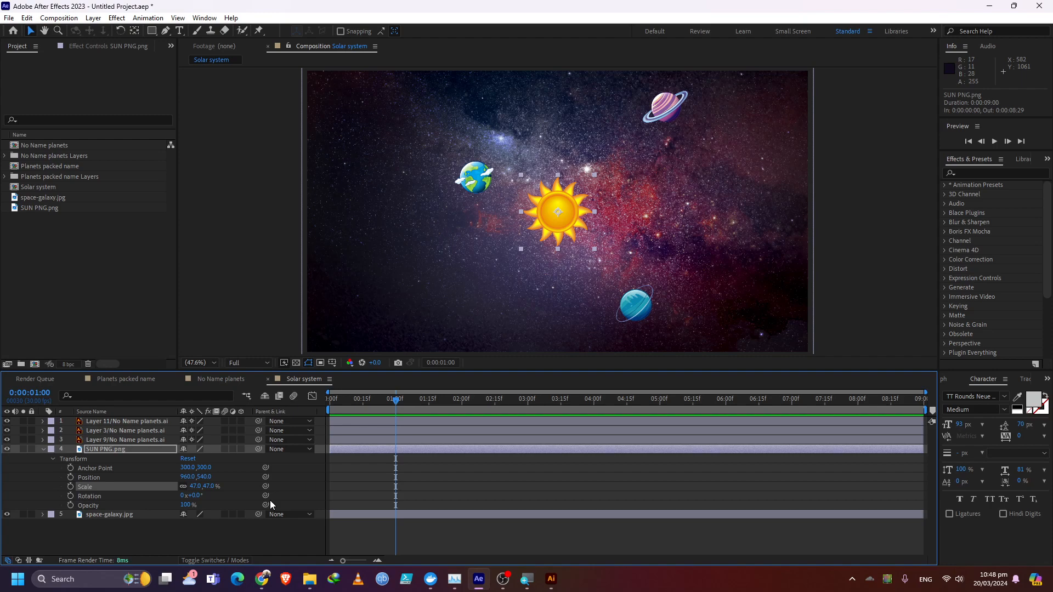
left_click(103, 479)
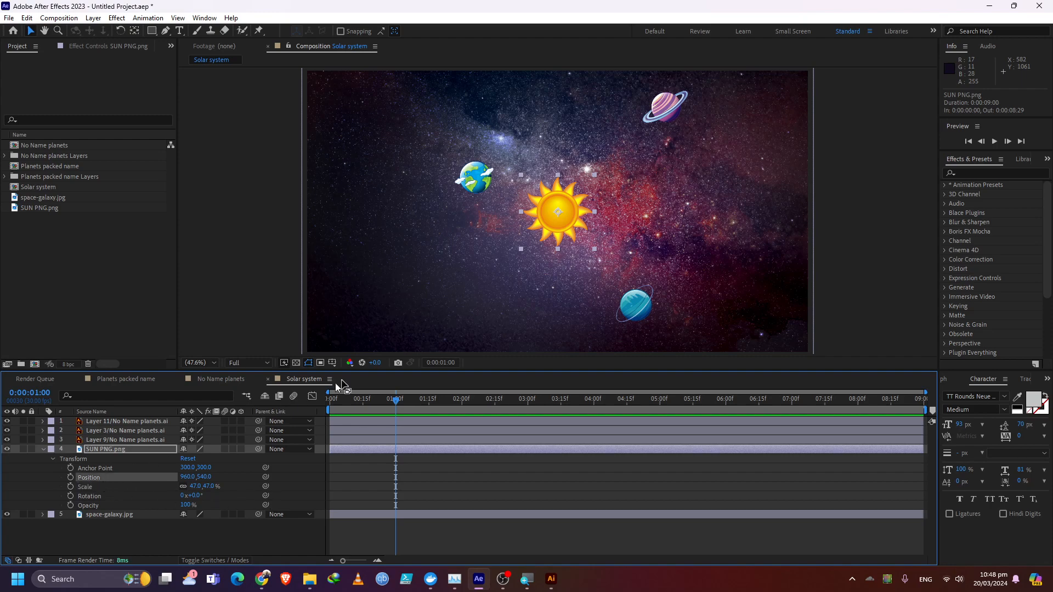
left_click_drag(389, 403, 291, 422)
left_click(71, 479)
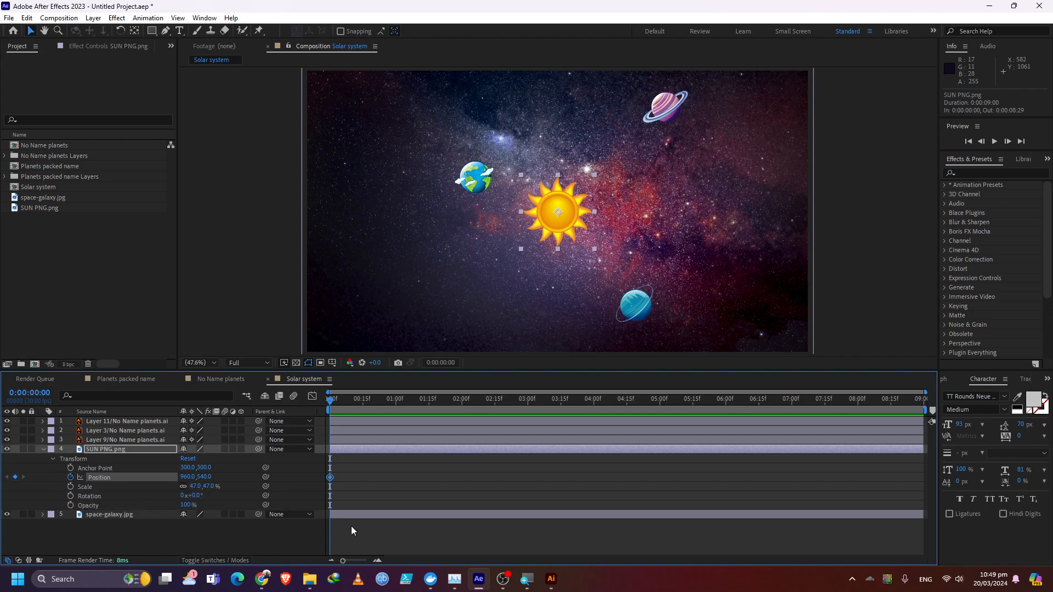
left_click(330, 476)
Step: Add a second Position keyframe on the SUN PNG layer at 0:00:01:00 with the X position set to 1547
left_click(331, 400)
left_click_drag(332, 400, 396, 412)
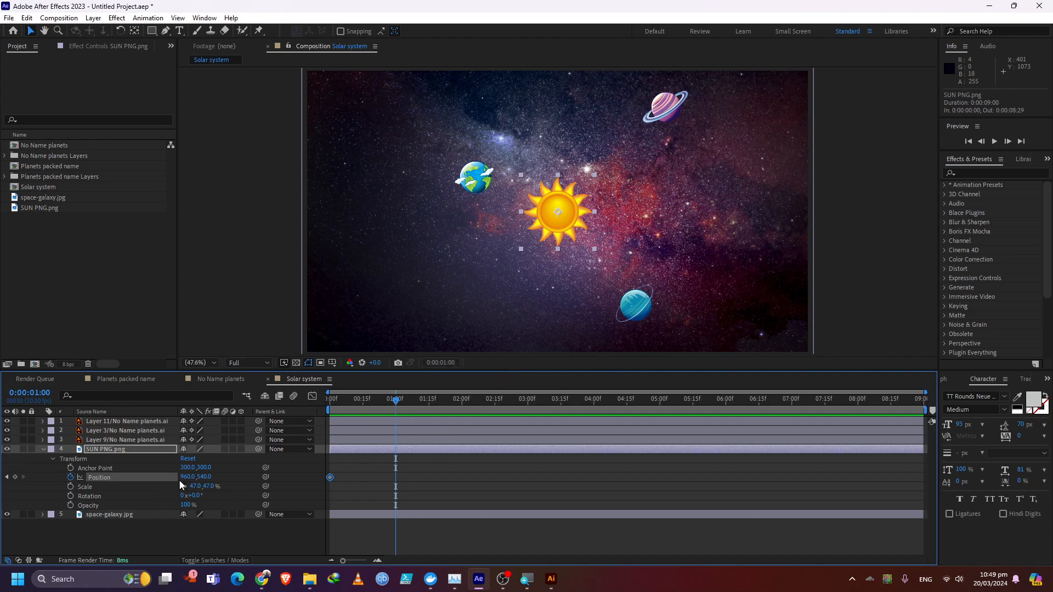
left_click_drag(184, 480, 513, 481)
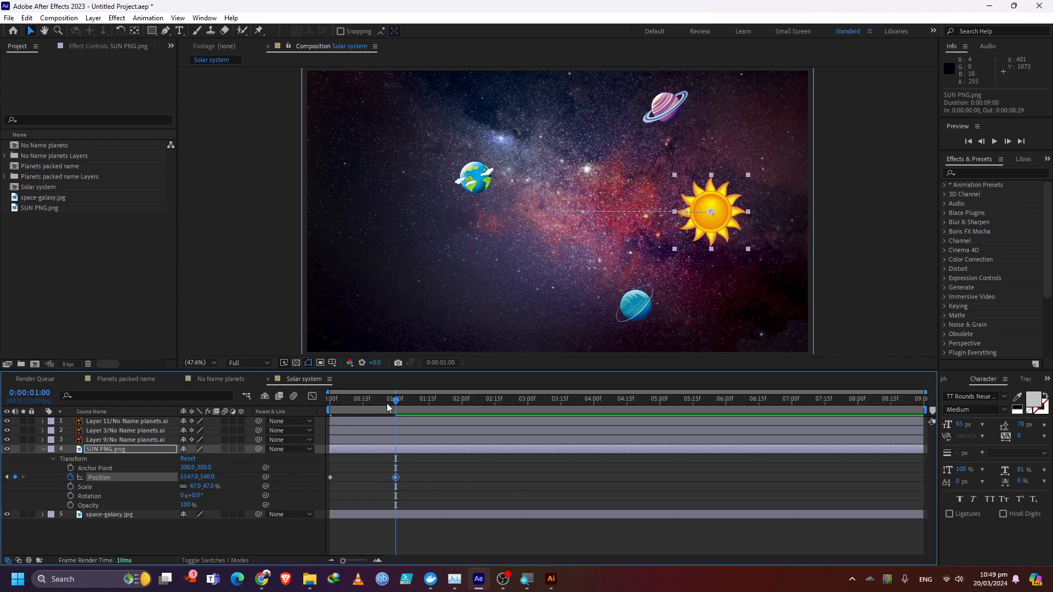
mouse_move(395, 481)
mouse_move(329, 479)
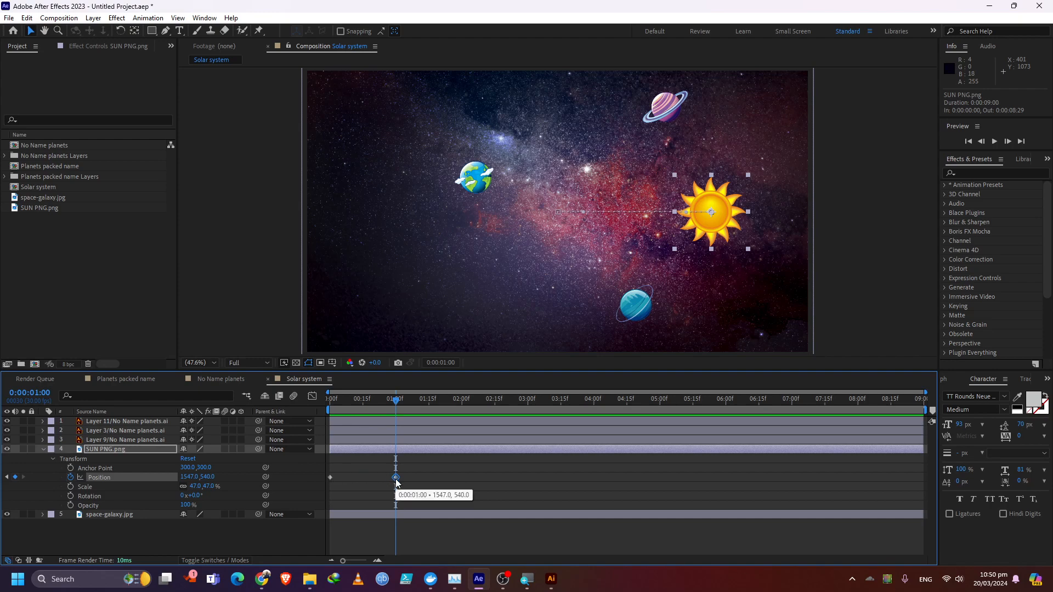
Step: Play back the sun's movement from the start of the composition twice, and check where the Preview panel is enabled
left_click_drag(389, 407, 320, 465)
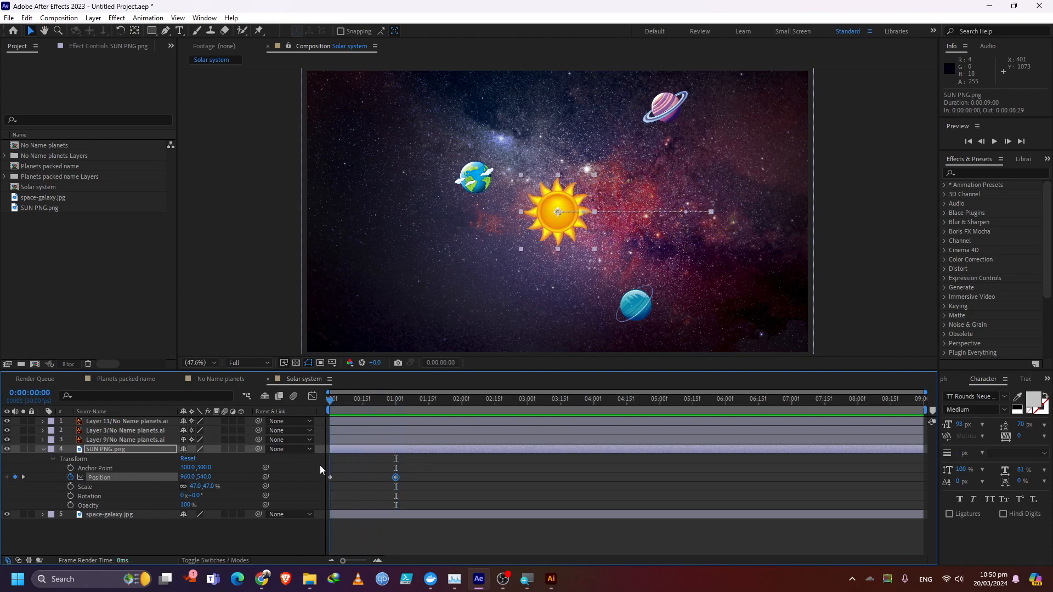
left_click(994, 143)
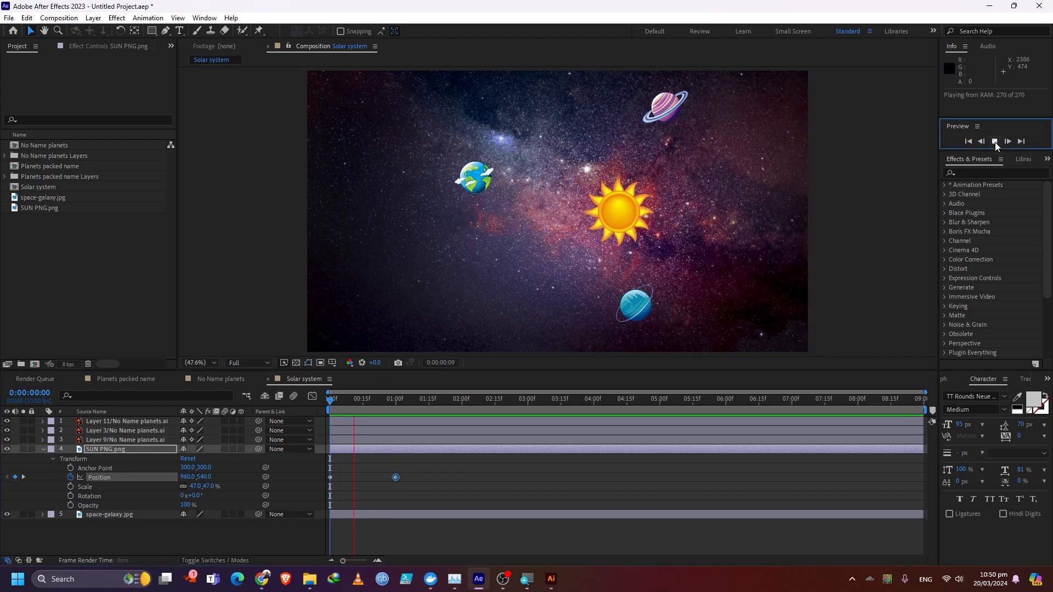
left_click(995, 143)
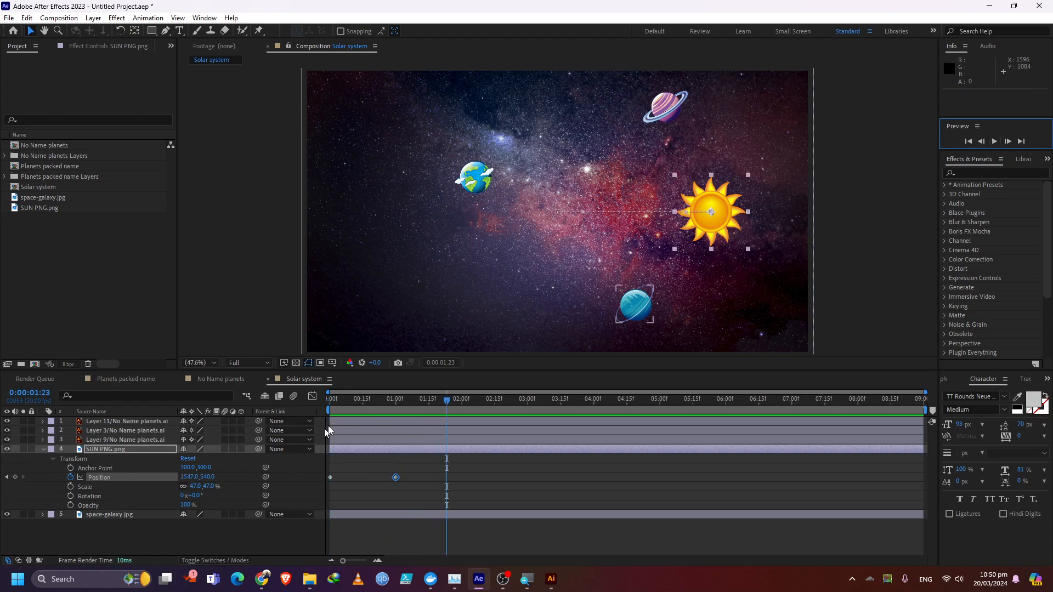
left_click_drag(369, 400, 303, 404)
left_click(995, 141)
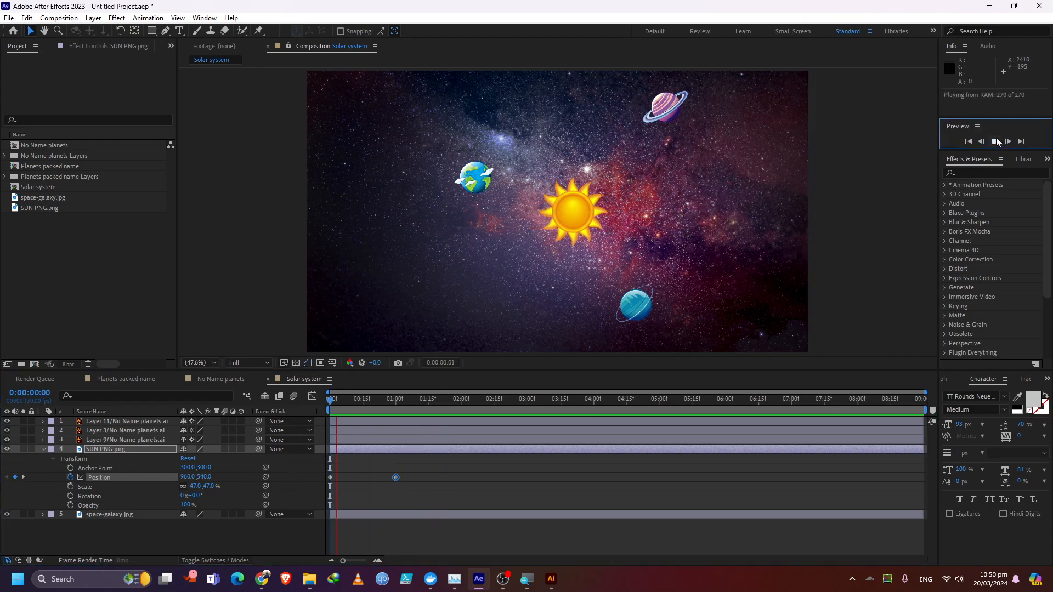
left_click(997, 141)
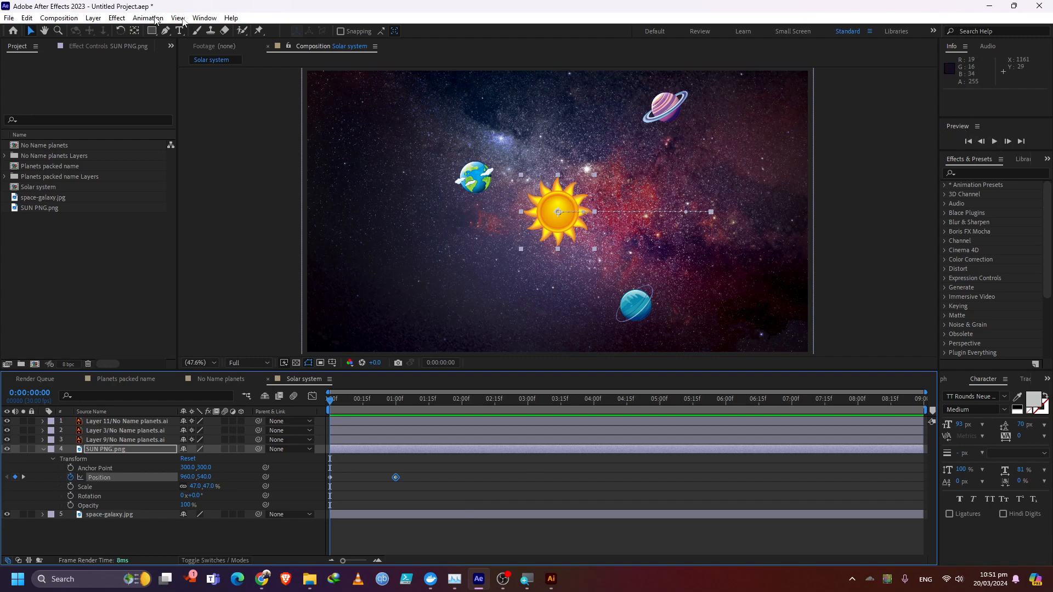
left_click(205, 18)
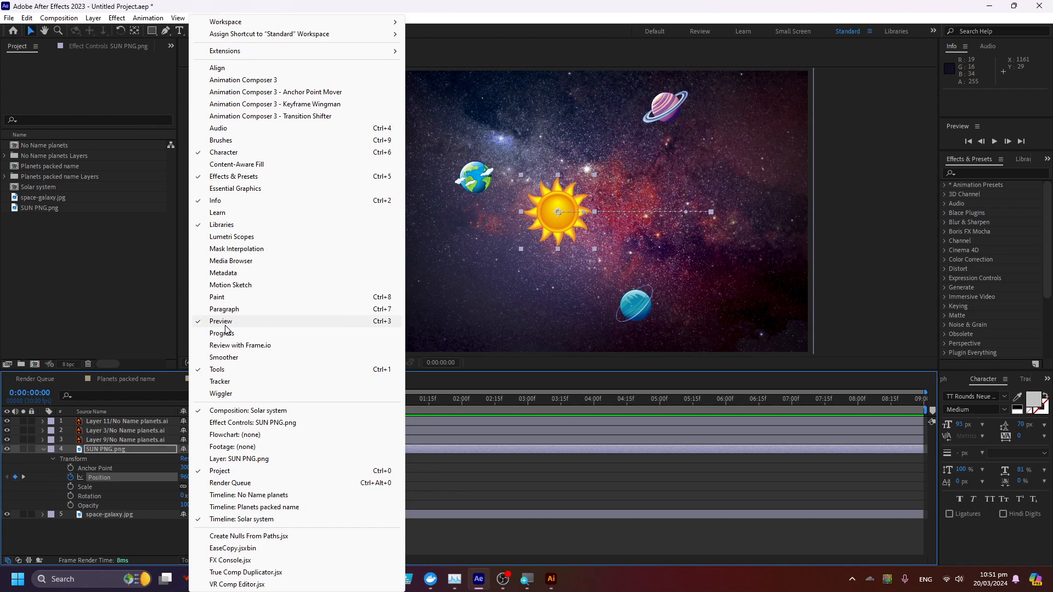
left_click(954, 126)
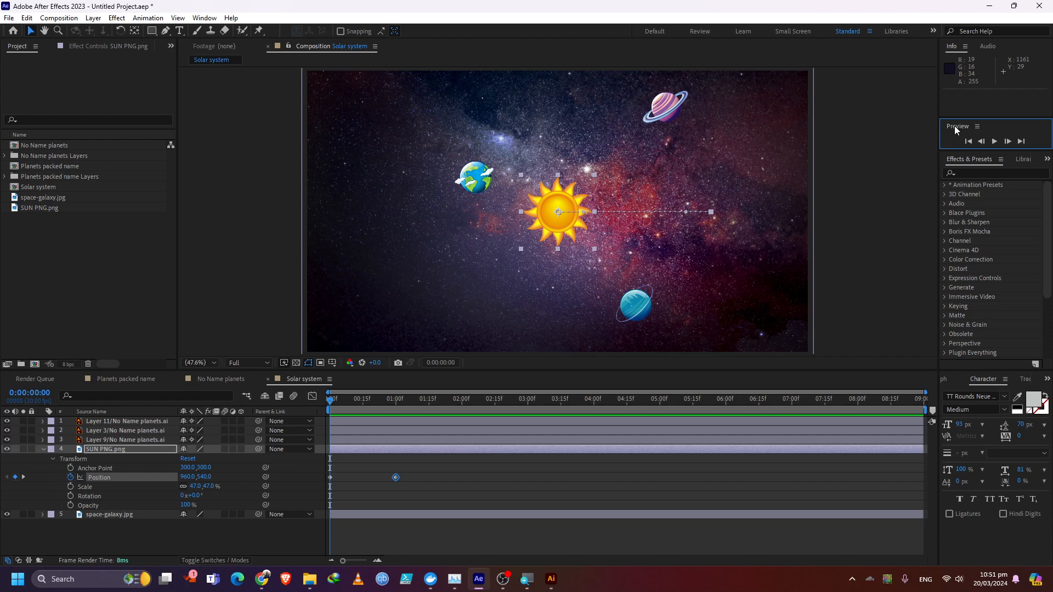
Step: Keyframe the SUN PNG layer's Rotation at 0:00:00:00, and add a second keyframe of 1x+0.0° at 0:00:01:00
left_click(100, 498)
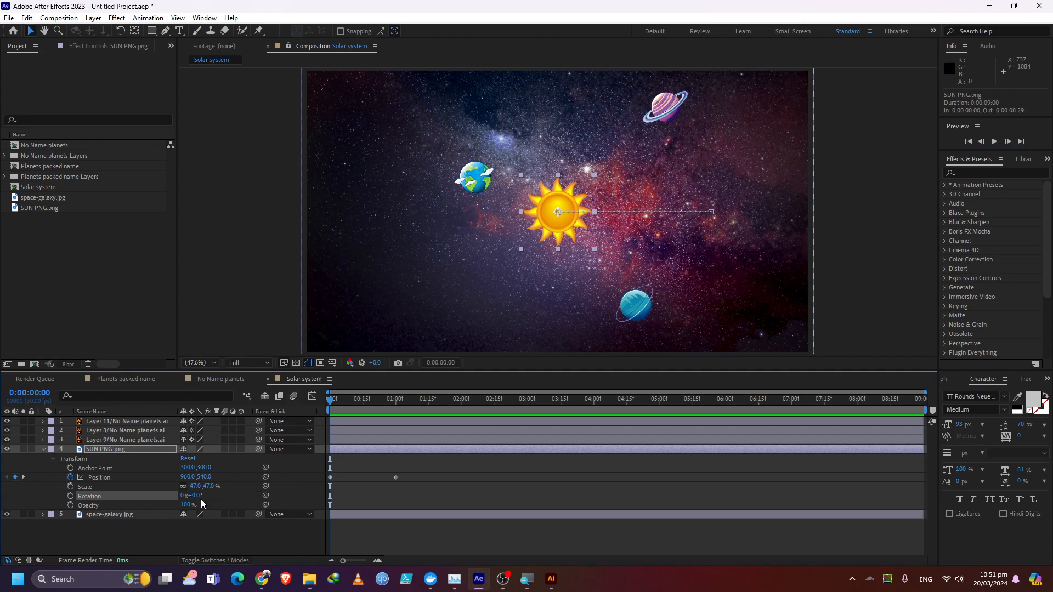
left_click(73, 496)
left_click_drag(359, 403, 398, 406)
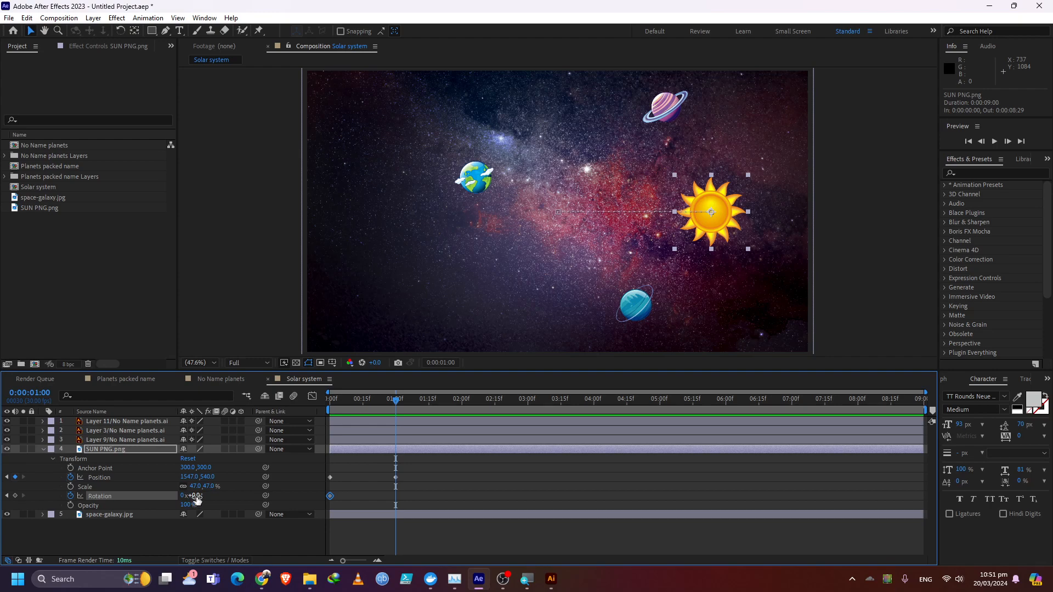
left_click(198, 496)
key("Return")
Step: Play back the composition several times from its start to examine the sun's combined movement and rotation
left_click_drag(348, 401, 317, 416)
key("space")
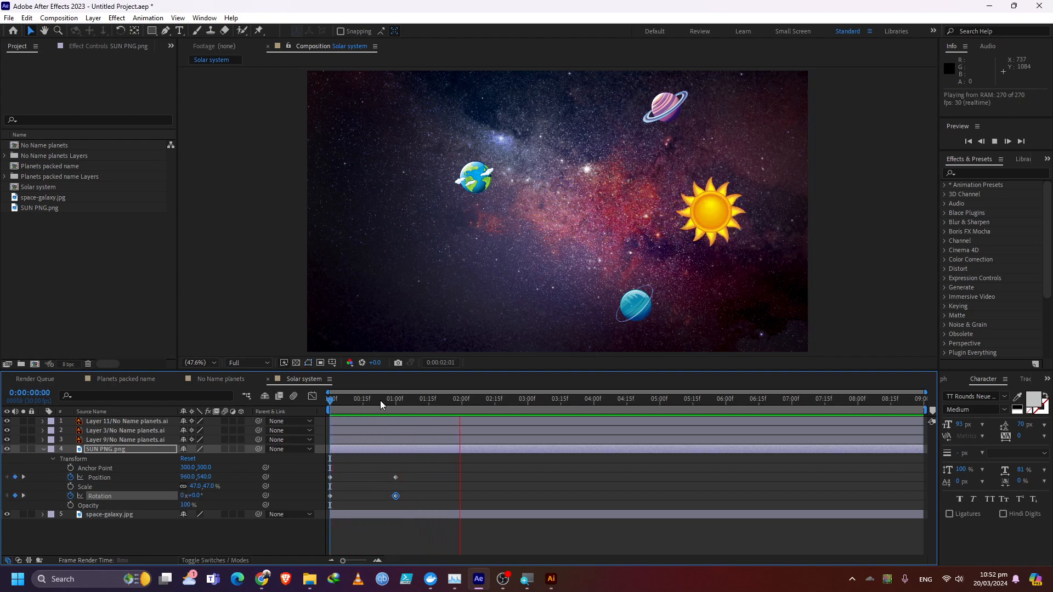
key("space")
key("space")
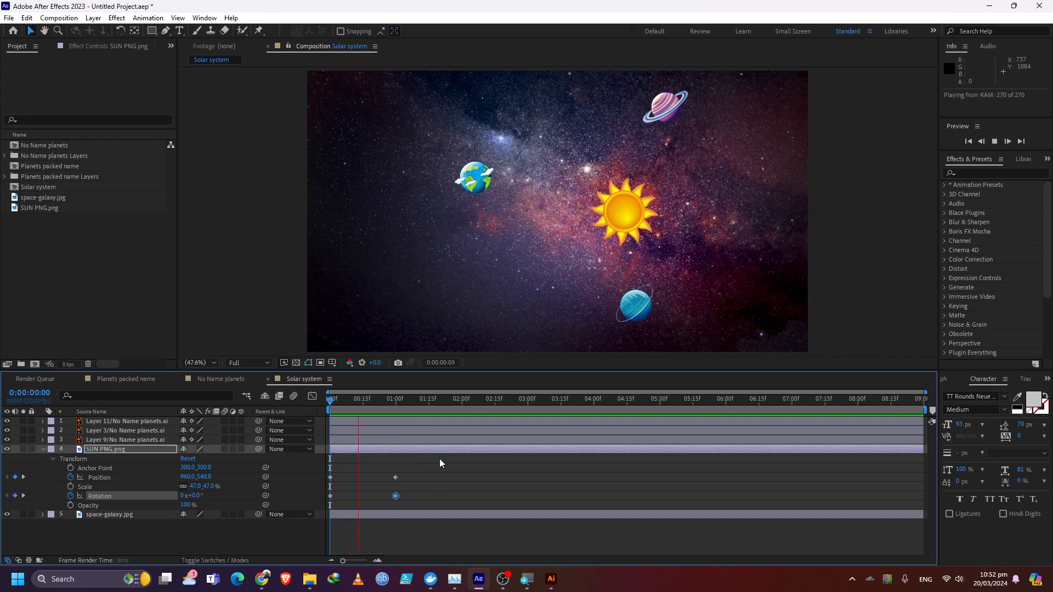
key("space")
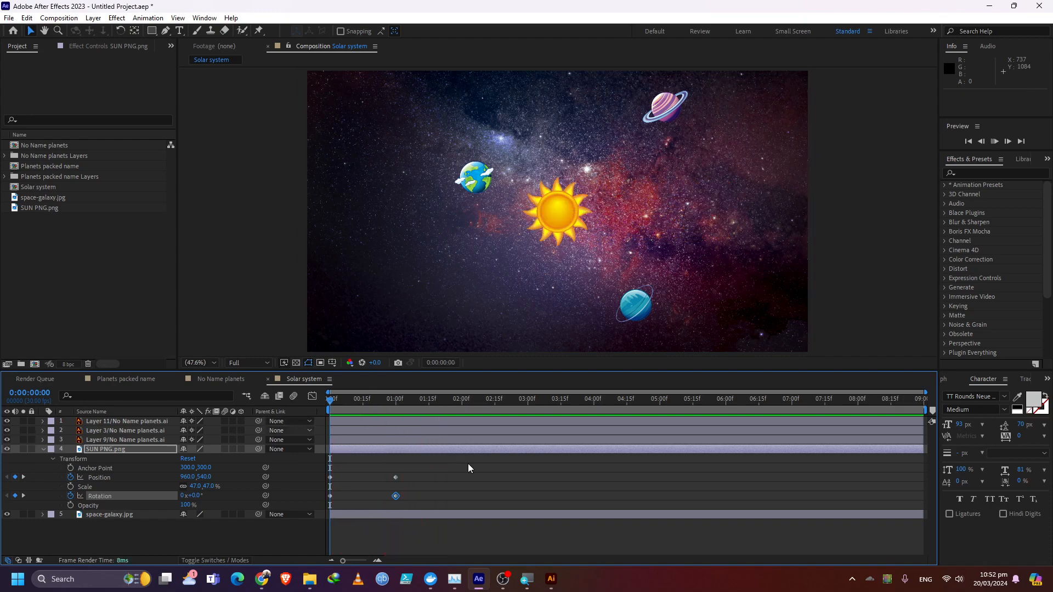
key("space")
key("space")
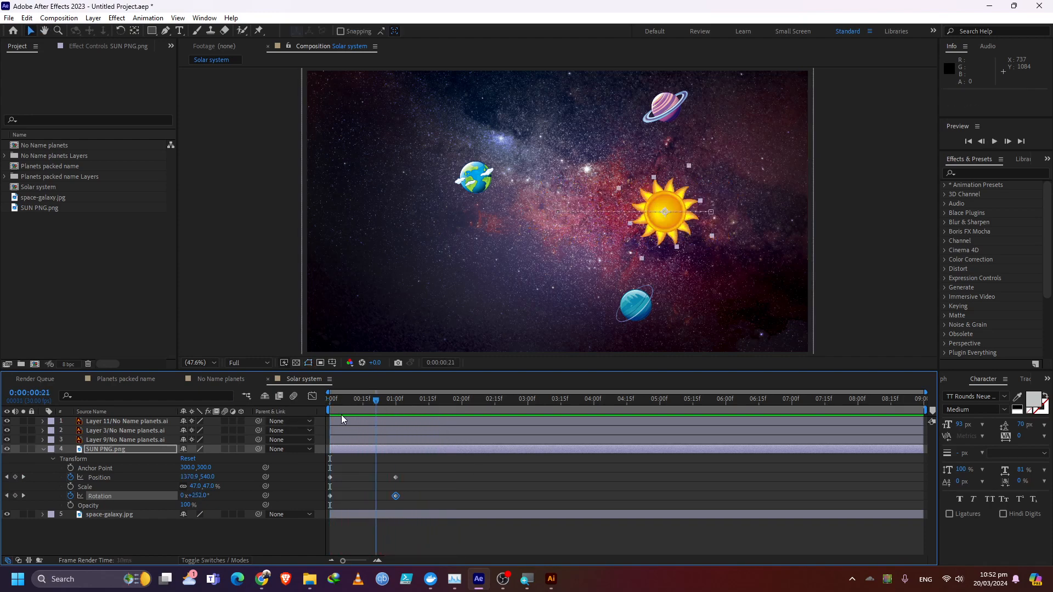
key("space")
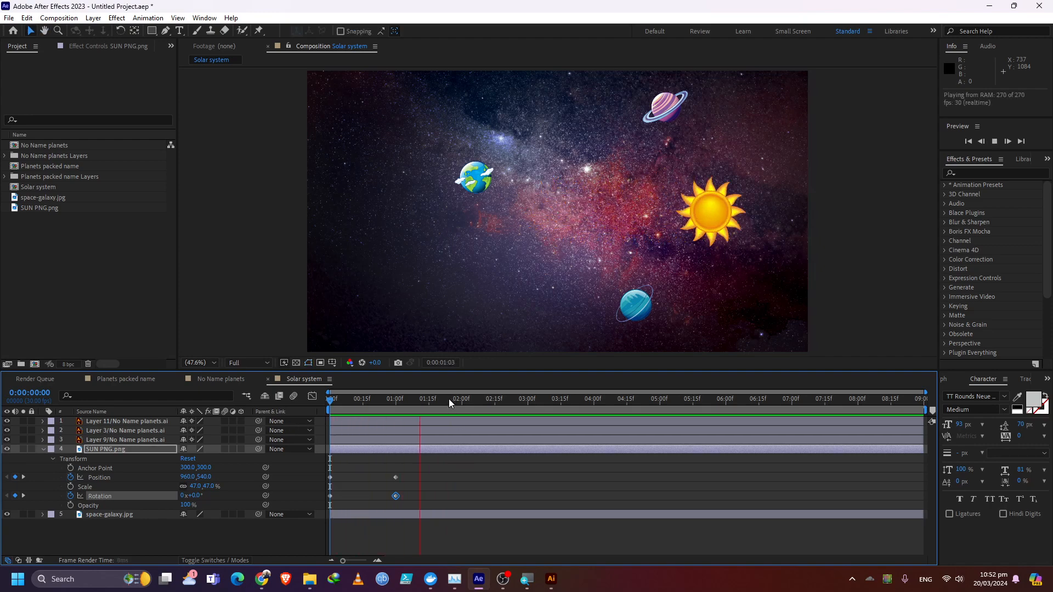
key("space")
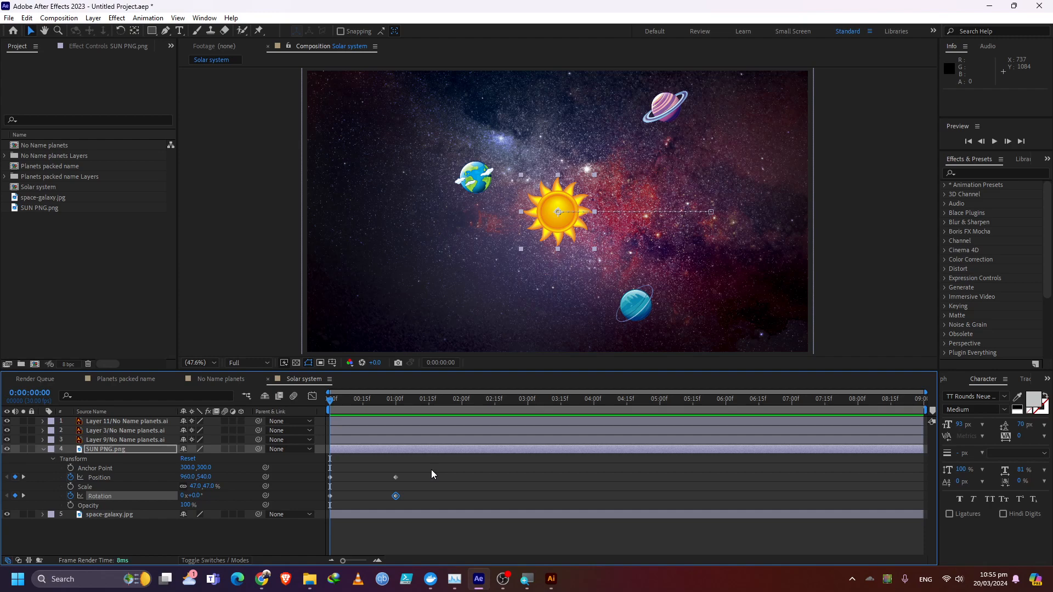
Step: Keyframe the SUN PNG layer's Scale at 0:00:00:00, and add a second keyframe of 60% at 0:00:01:00
left_click(91, 480)
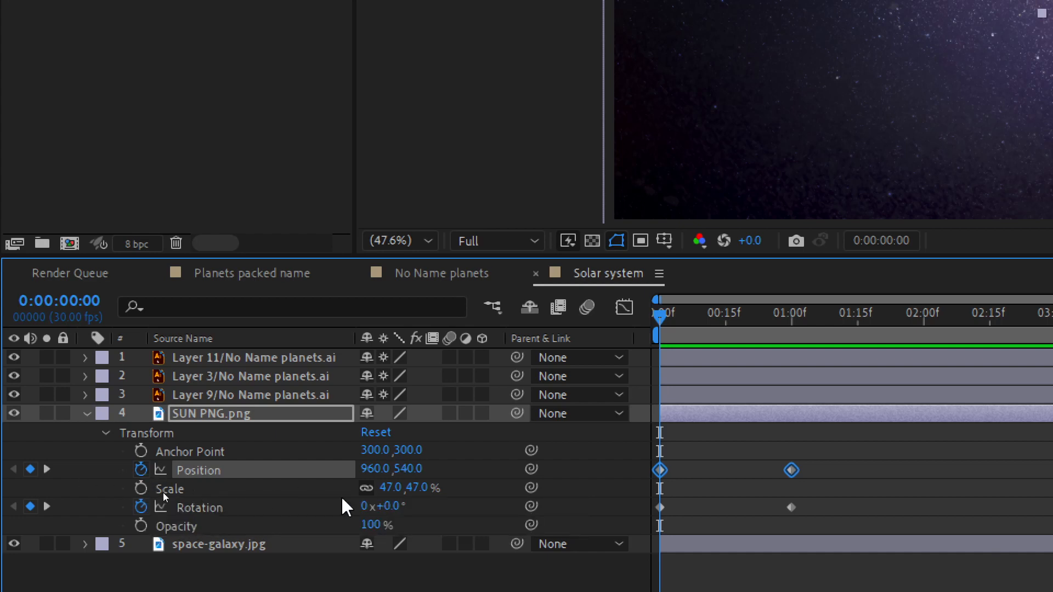
left_click(141, 489)
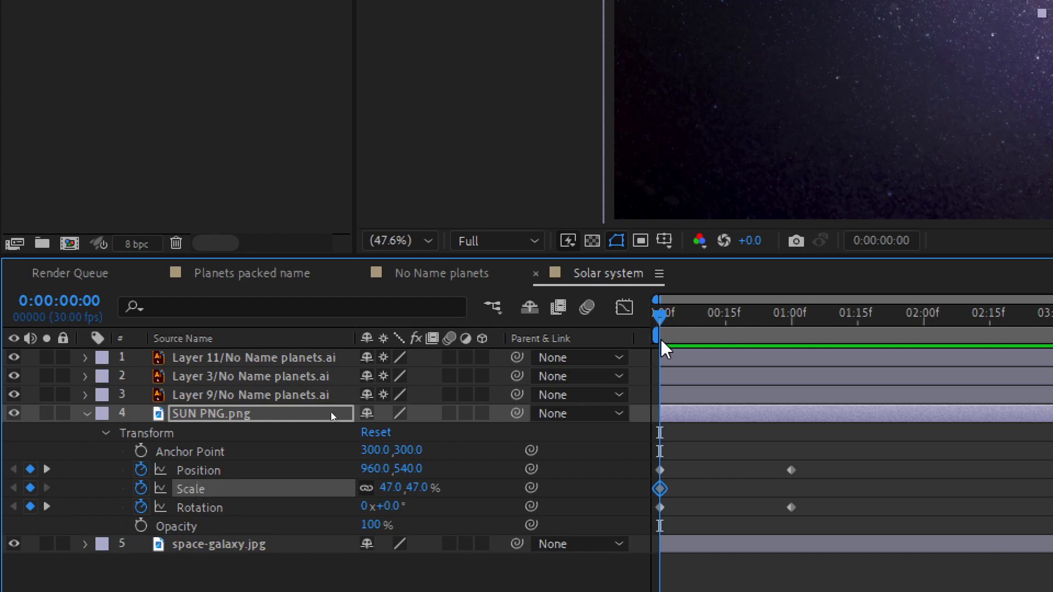
left_click_drag(686, 312, 790, 321)
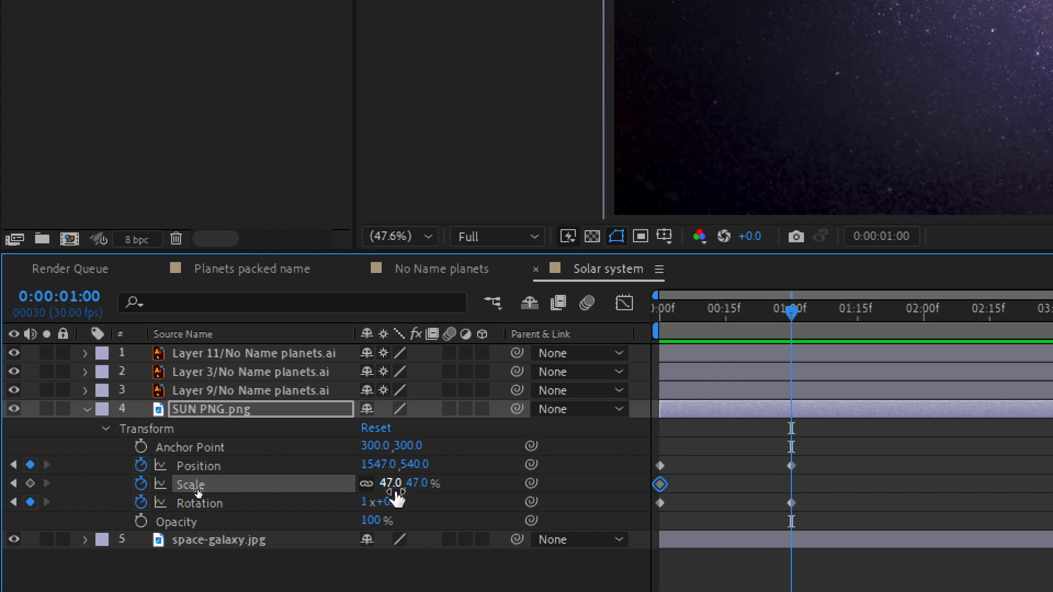
left_click_drag(394, 490, 416, 486)
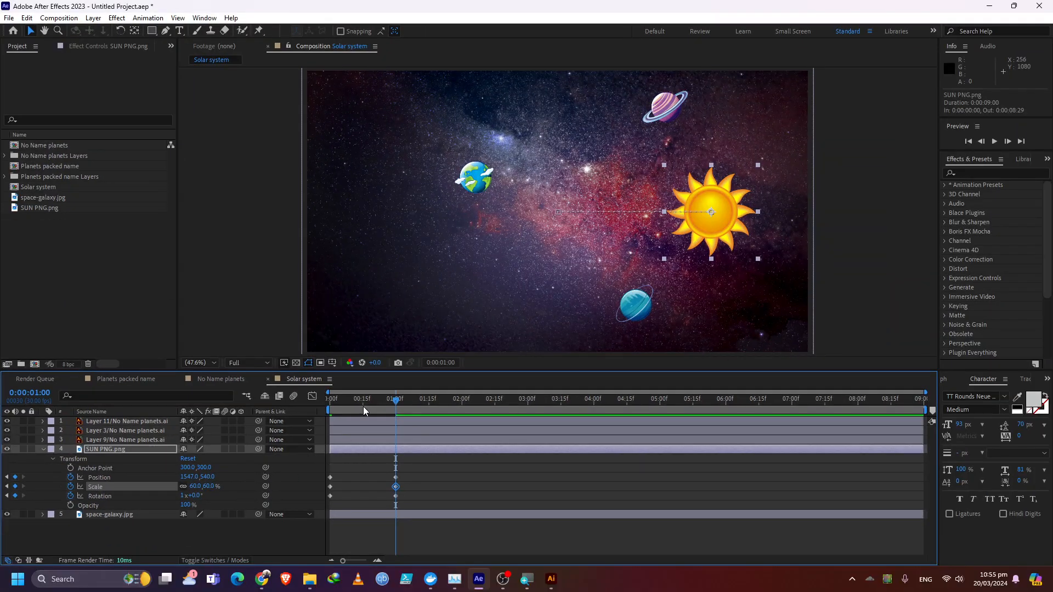
Step: Preview the sun's animation from the start with its position, scale and rotation changing together
key("Home")
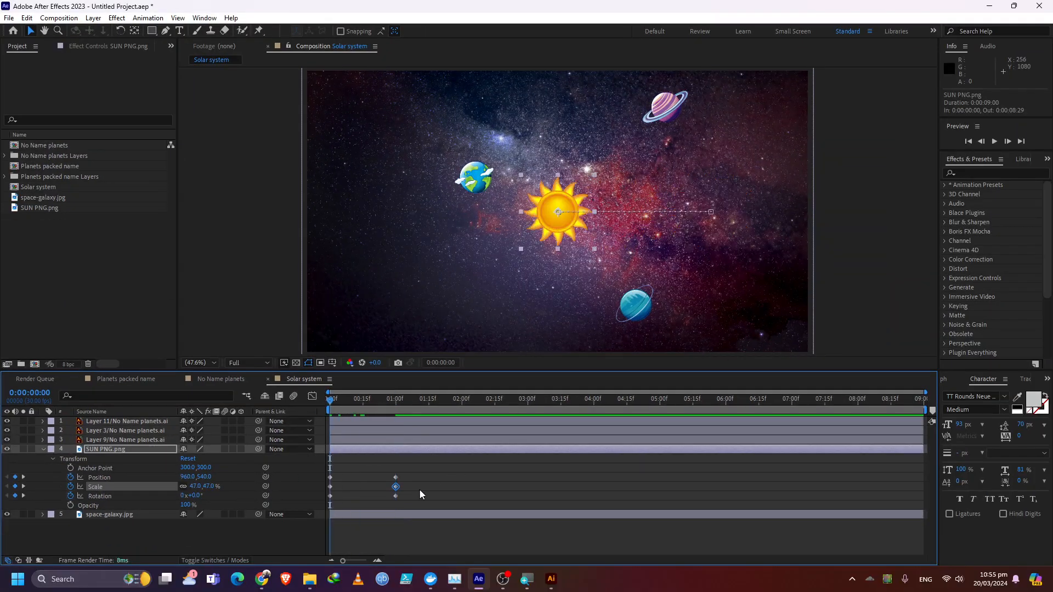
key("space")
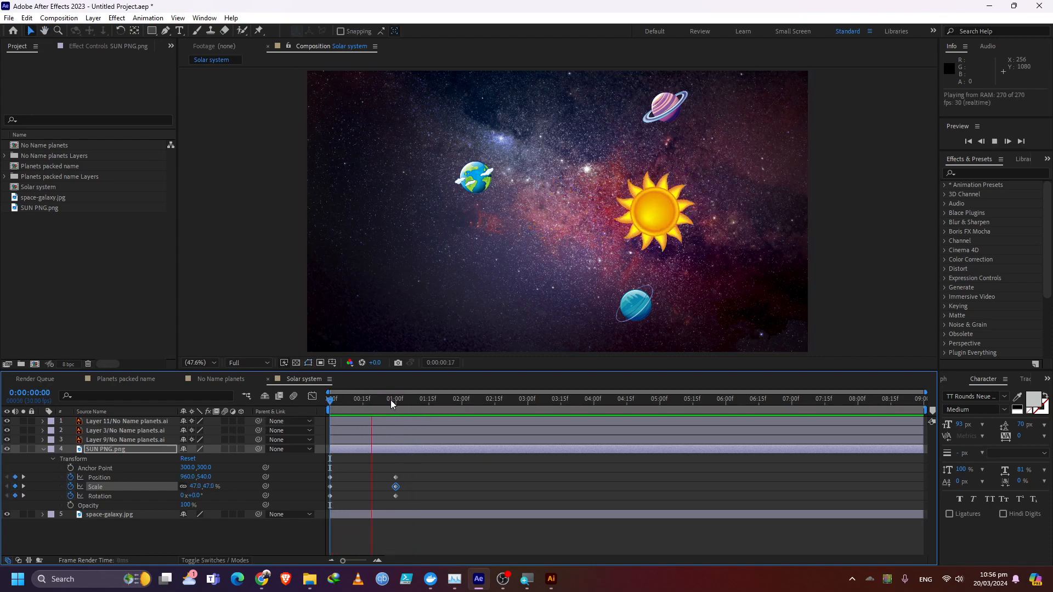
key("space")
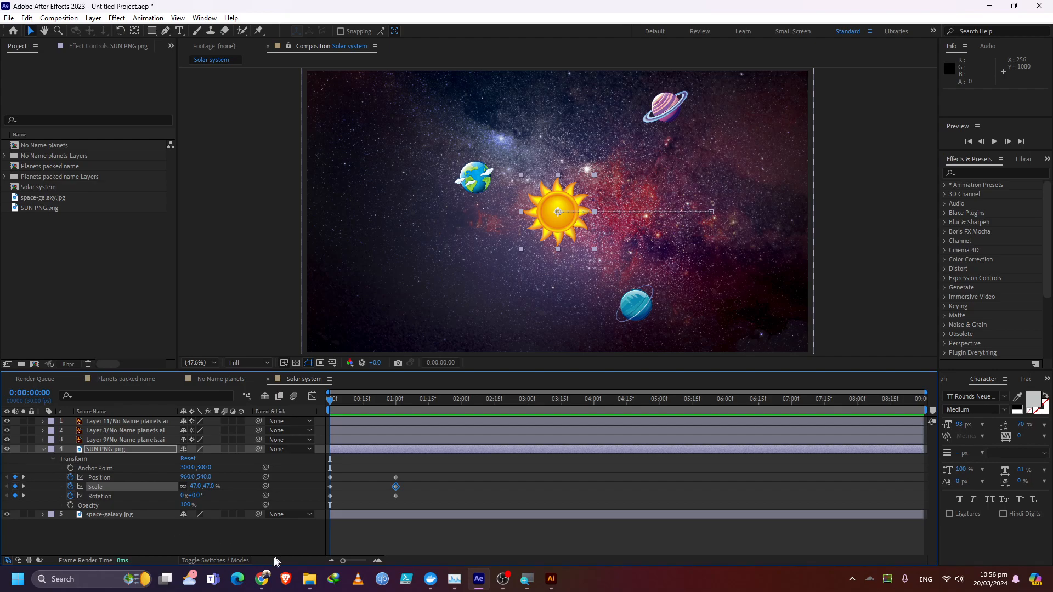
Step: Switch to the Google Meet call in Chrome, look through the participant list, and return to After Effects
mouse_move(261, 576)
left_click(260, 533)
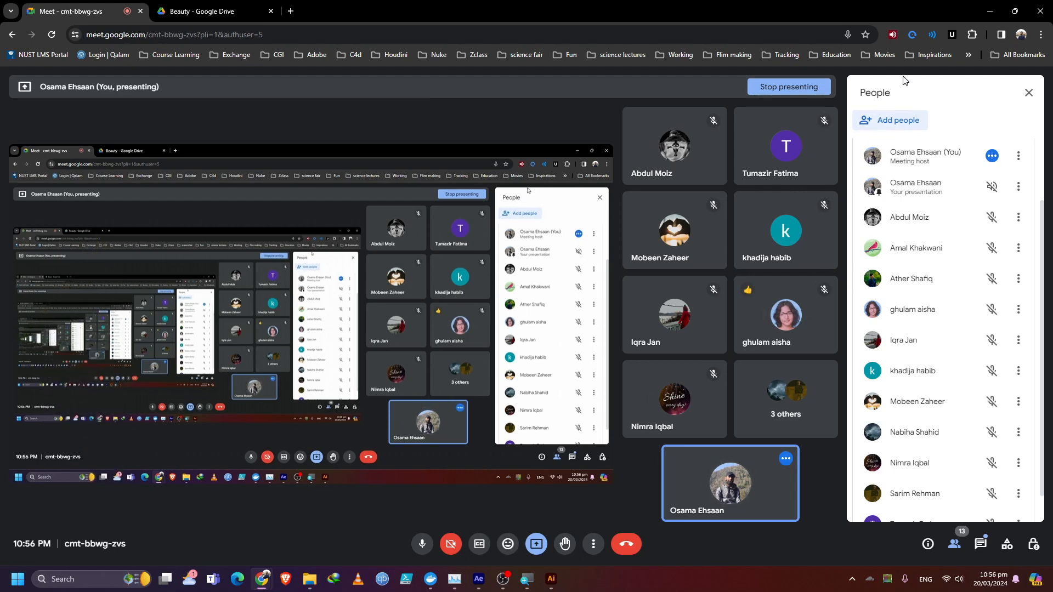
scroll(906, 343, "down", 1)
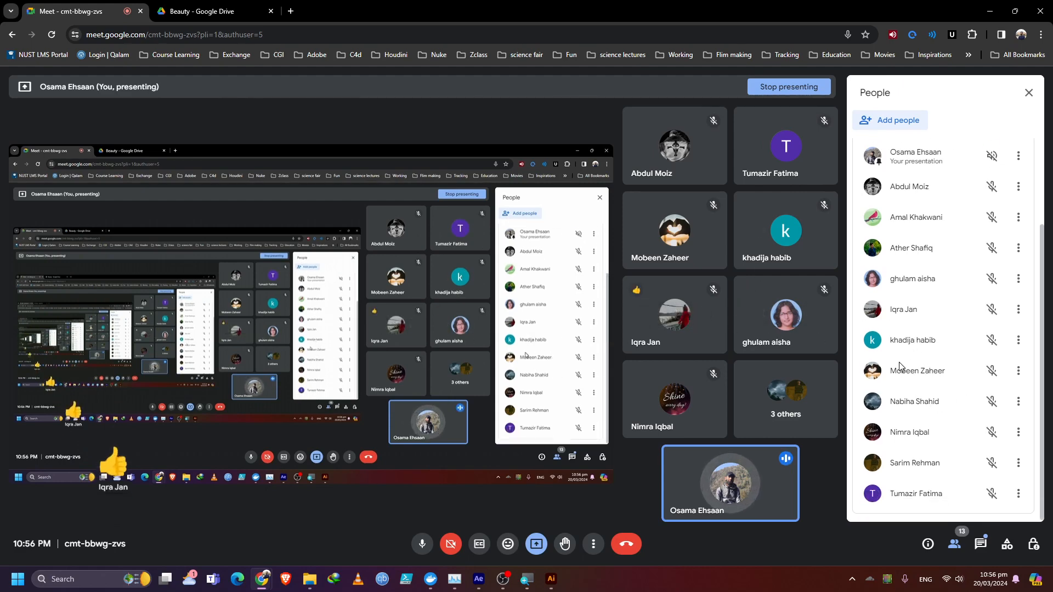
scroll(924, 236, "up", 3)
scroll(910, 285, "down", 3)
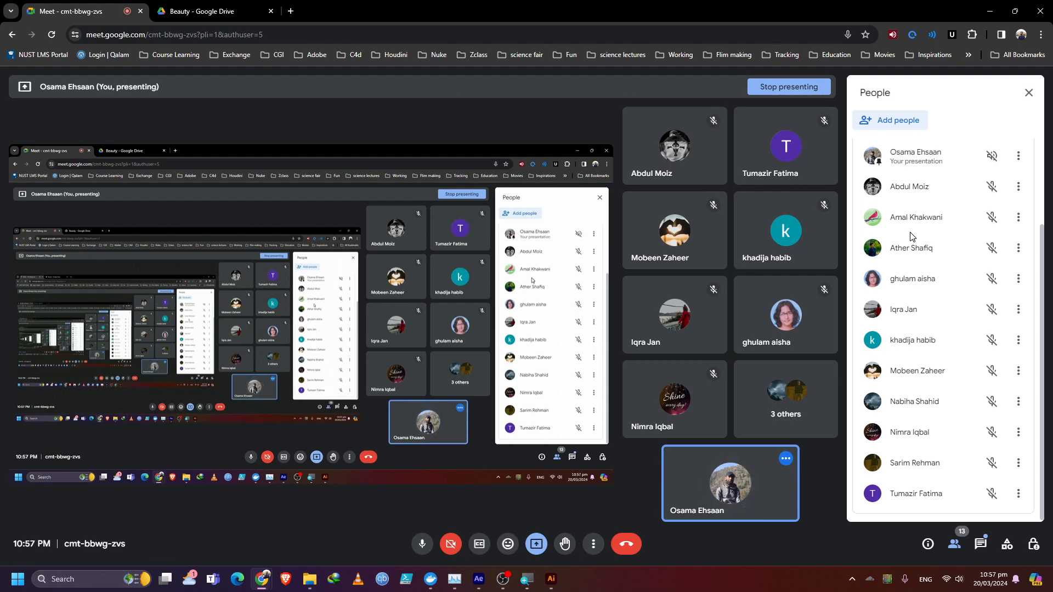
left_click(990, 6)
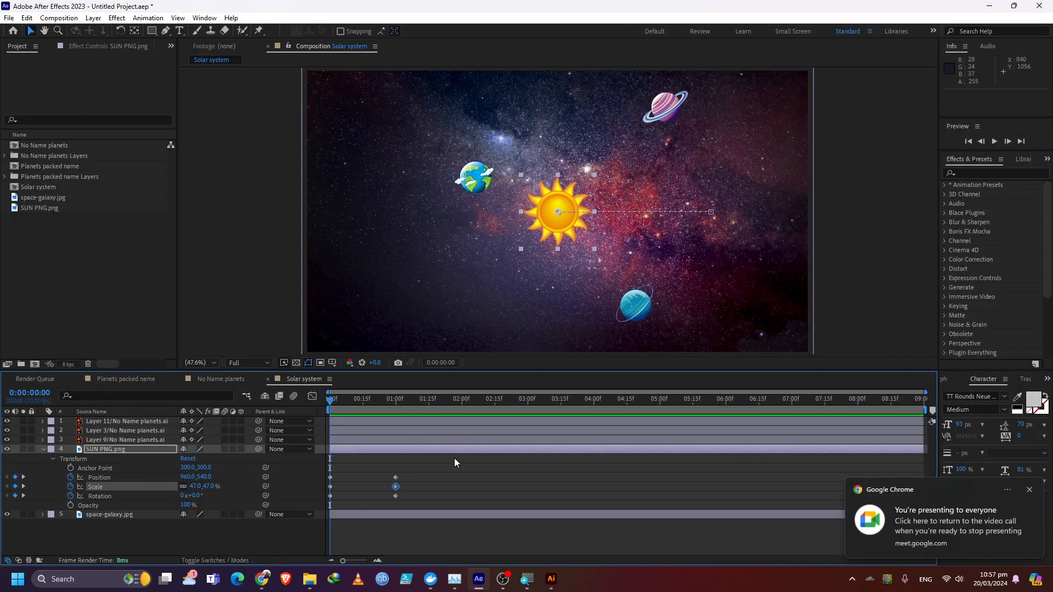
Step: Remove all Position, Scale and Rotation keyframes from the SUN PNG layer with the time at 0:00:00:00, and scrub the timeline to check
left_click_drag(454, 459, 443, 479)
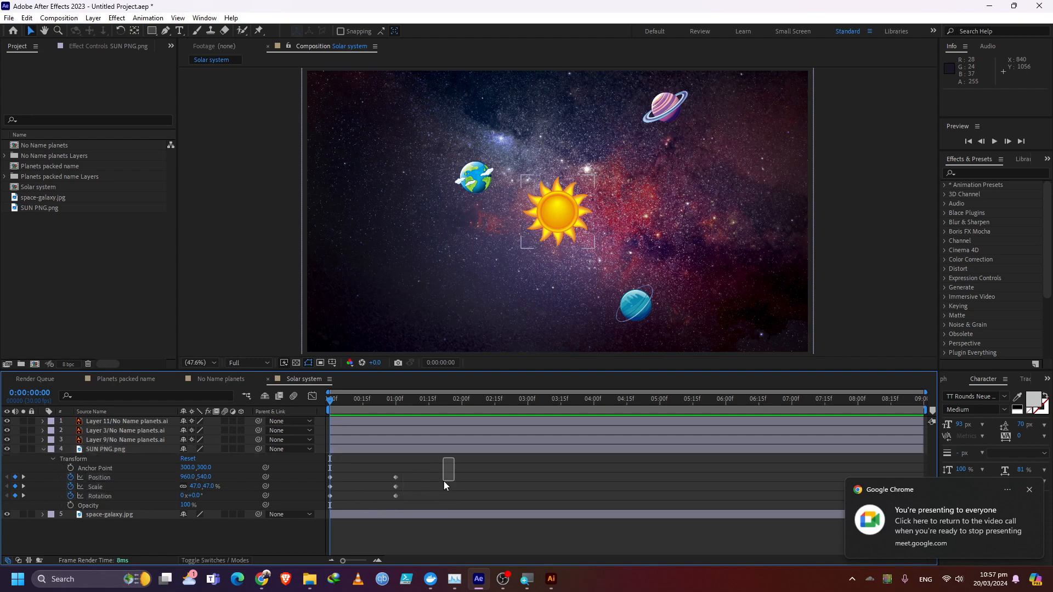
left_click(115, 497)
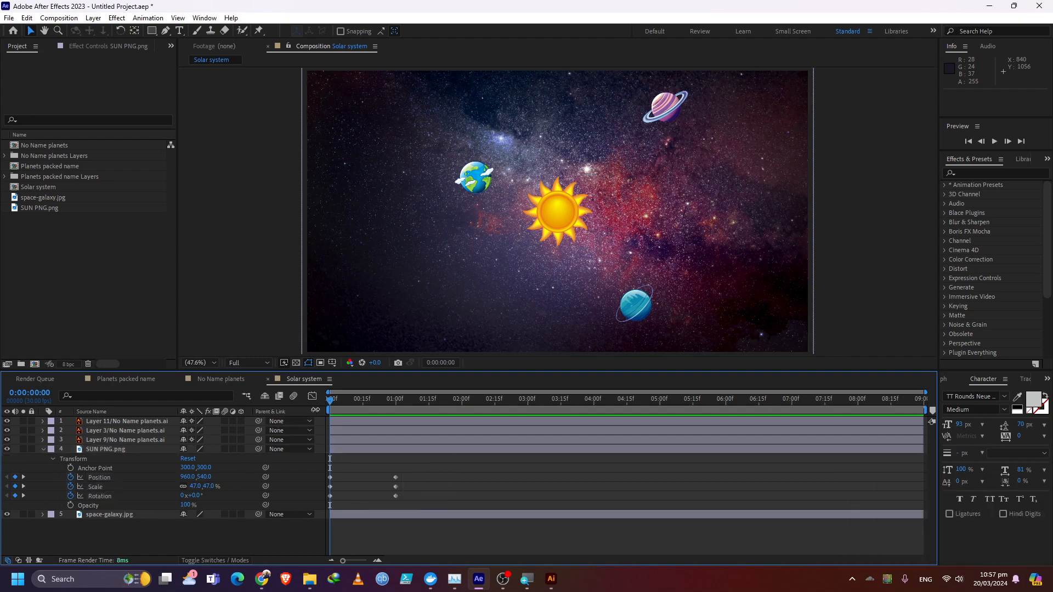
mouse_move(331, 403)
left_mouse_down()
mouse_move(400, 401)
mouse_move(321, 413)
left_mouse_up()
mouse_move(341, 407)
left_mouse_down()
mouse_move(392, 398)
mouse_move(323, 410)
left_mouse_up()
left_click(71, 477)
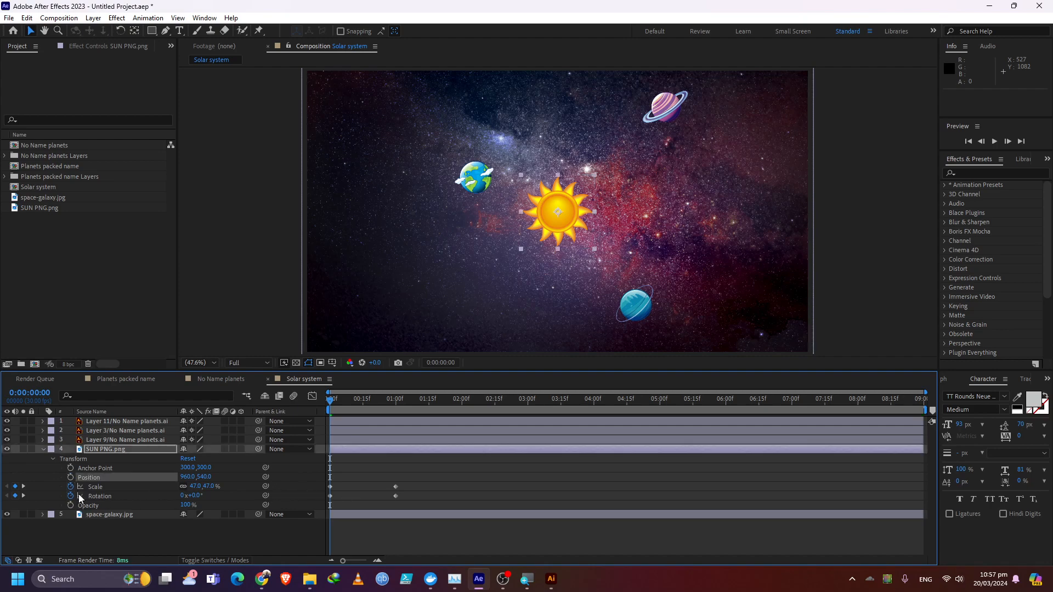
left_click(69, 487)
left_click(70, 495)
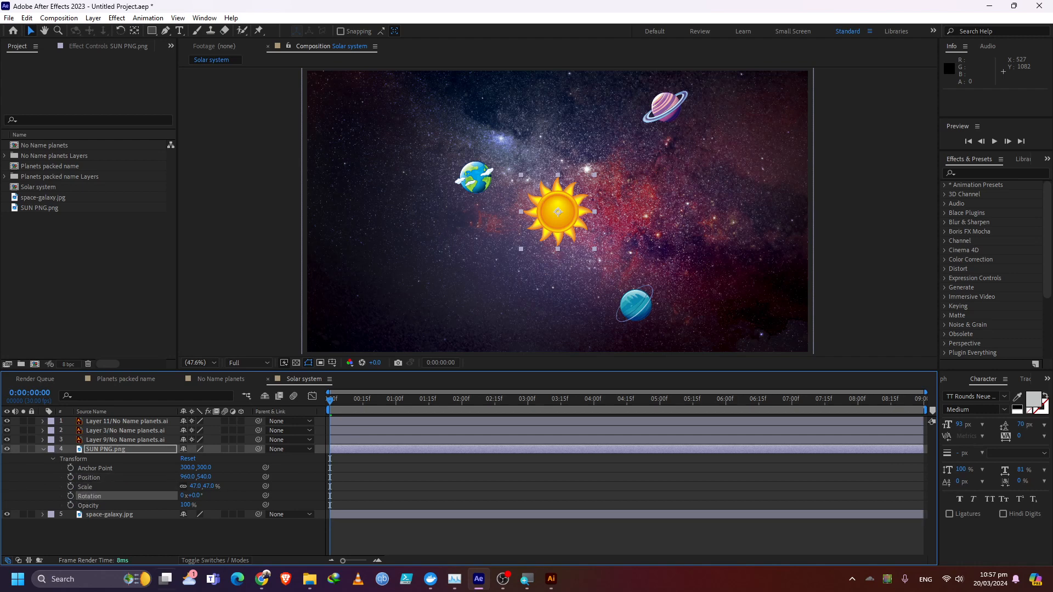
left_click_drag(329, 399, 801, 431)
key("Home")
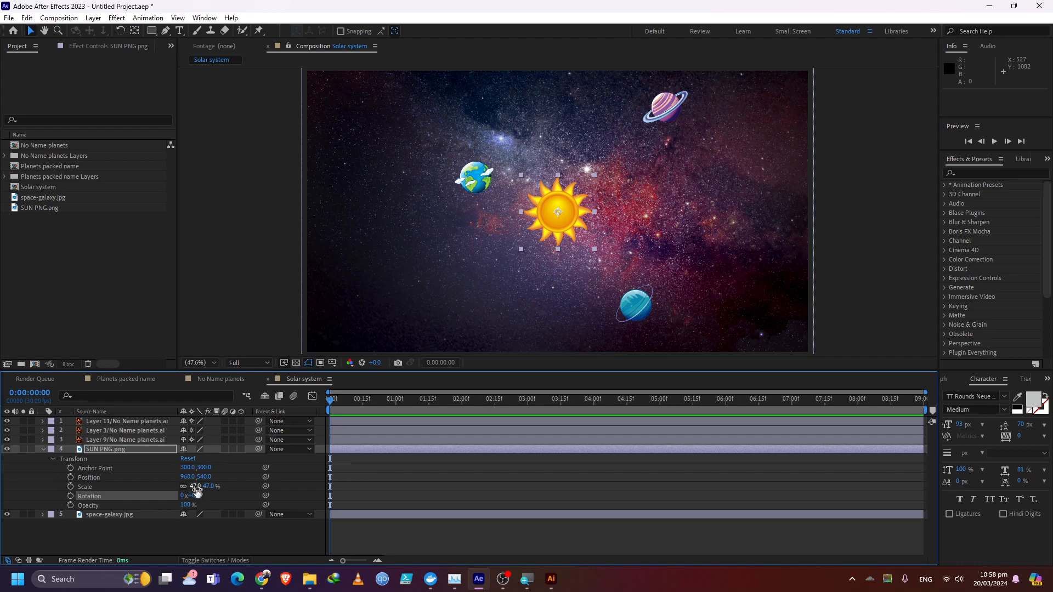
Step: Reset the SUN PNG layer's transform properties and set its scale to 50%
left_click(188, 460)
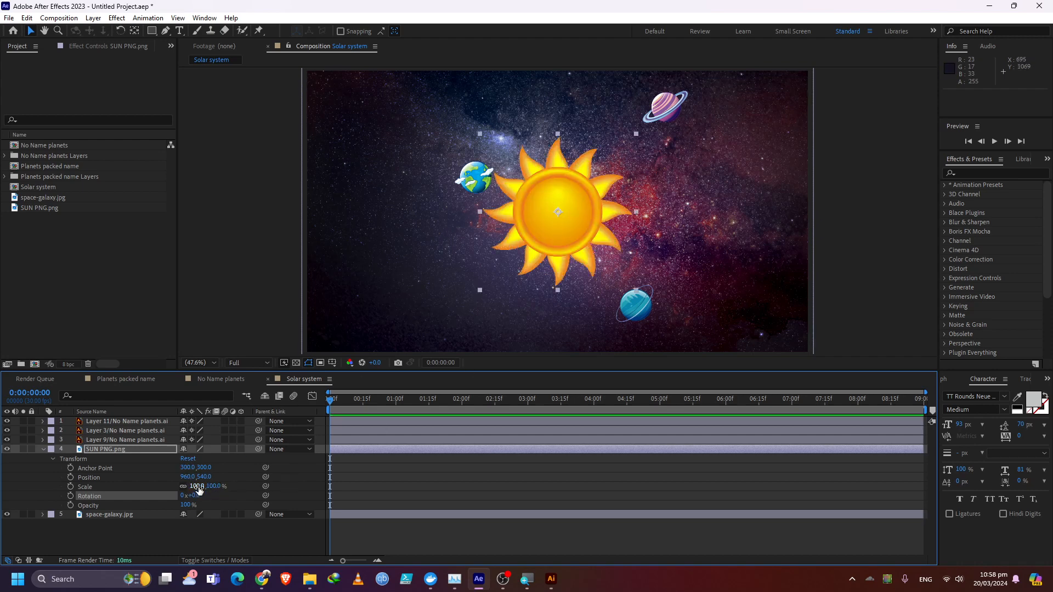
mouse_move(200, 488)
left_mouse_down()
mouse_move(169, 492)
mouse_move(195, 490)
left_mouse_up()
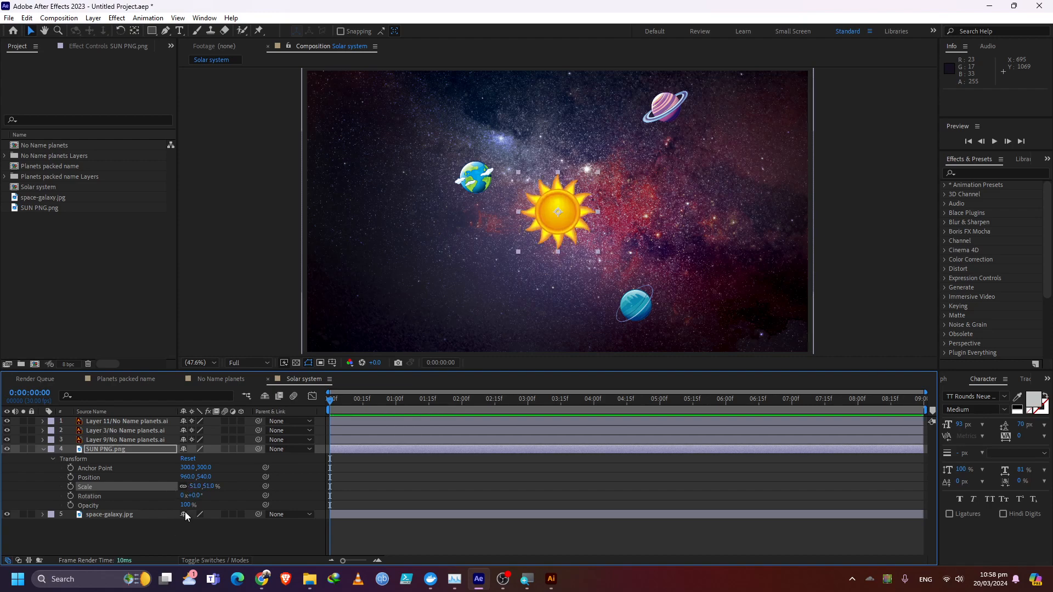
left_click(193, 486)
key("Return")
Step: Try out the sun's rotation, return it to 0°, and enable Rotation keyframing at 0:00:00:00
left_click_drag(193, 495, 282, 530)
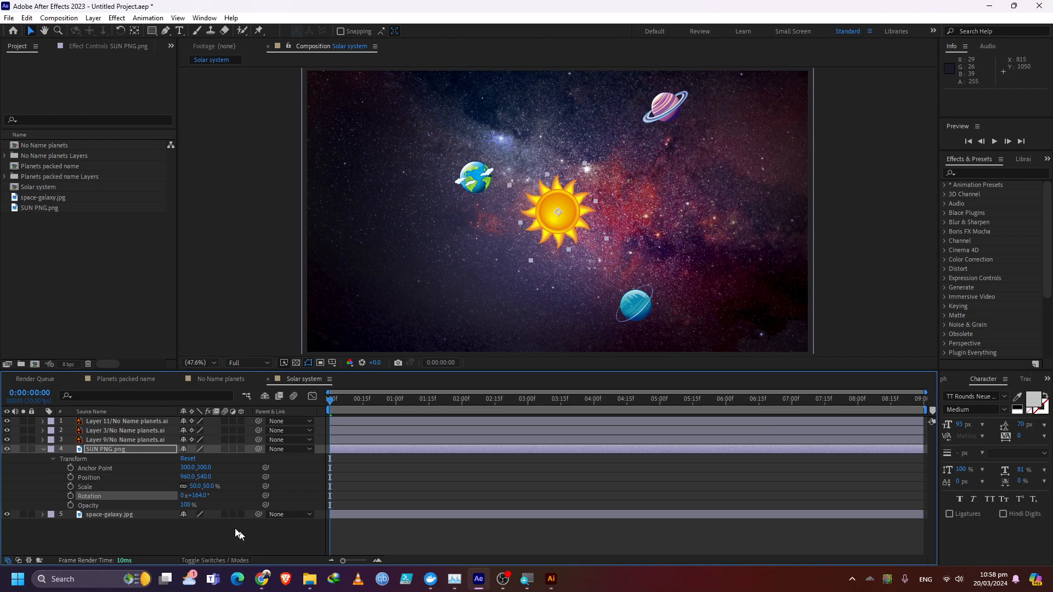
left_click(195, 495)
type("0")
key("Return")
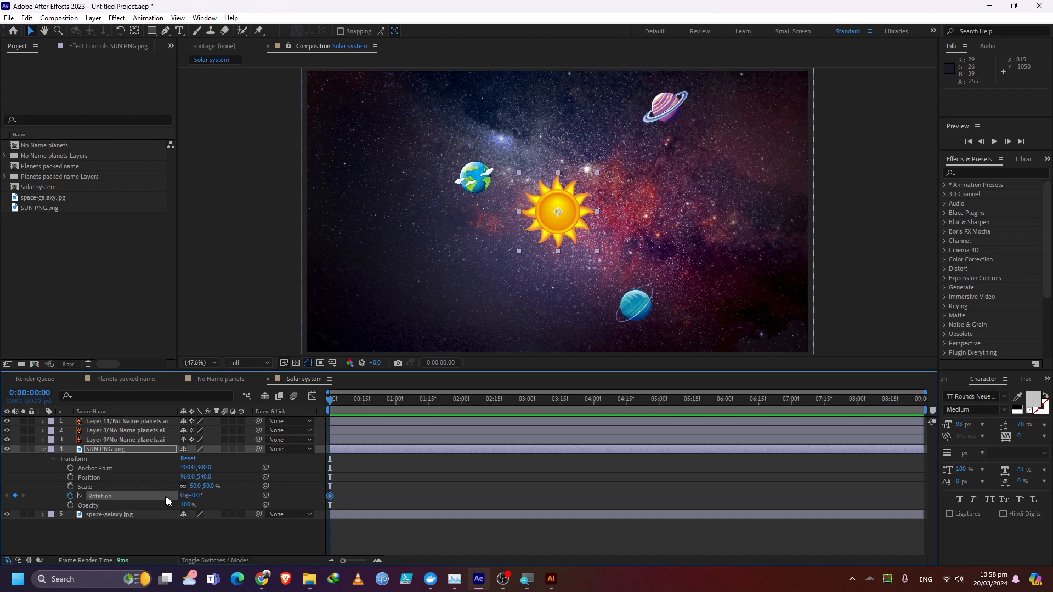
Step: Add a second Rotation keyframe on the SUN PNG layer at 0:00:03:00 with one full revolution (1x+0.0°)
left_click_drag(501, 402, 529, 410)
left_click(183, 496)
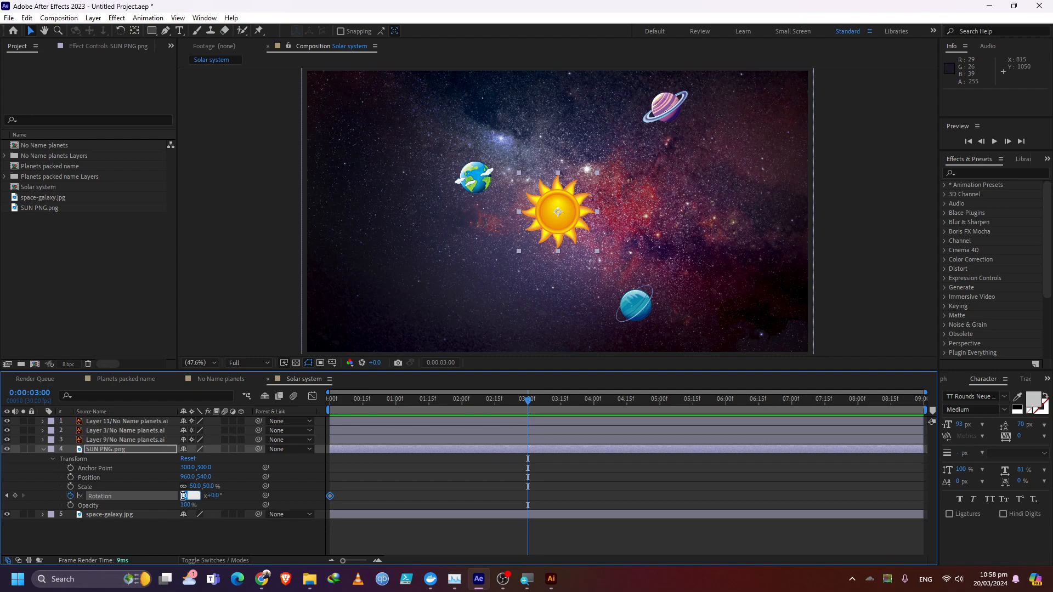
type("1")
key("Return")
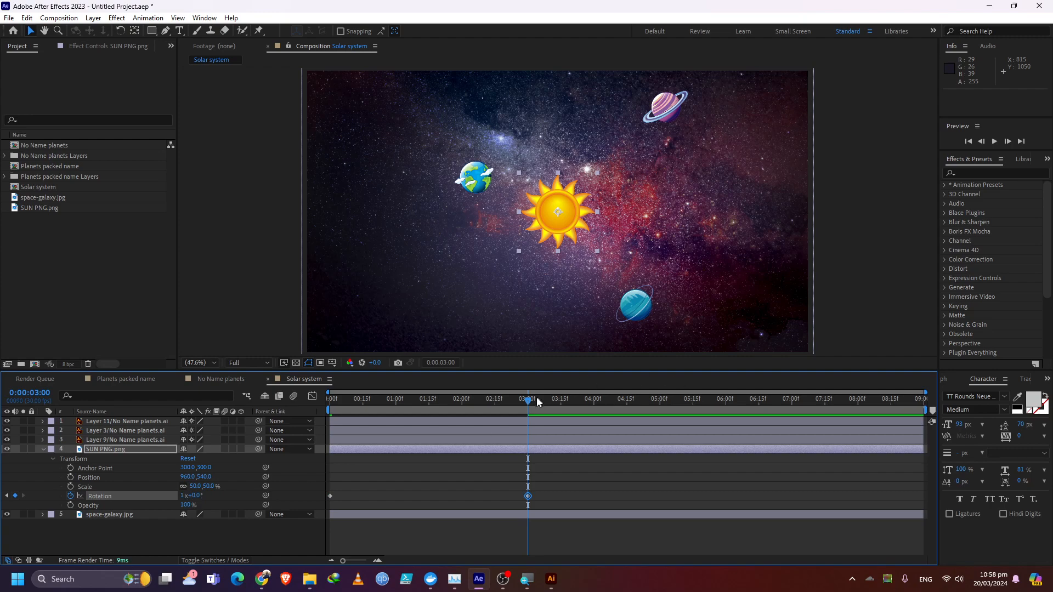
Step: Play back the composition to check the speed of the sun's rotation
left_click_drag(526, 405, 491, 411)
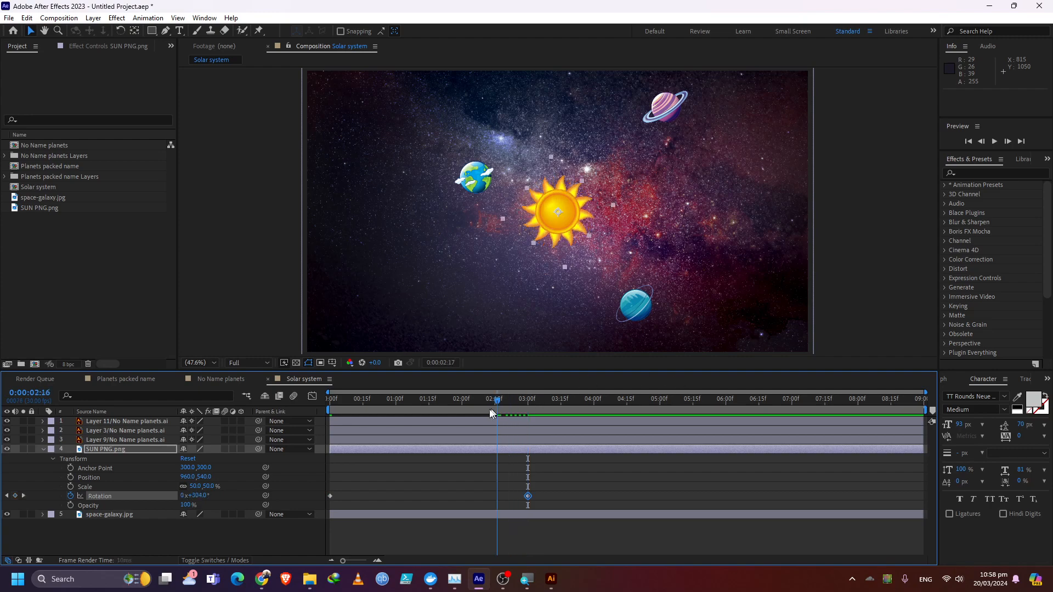
left_click(994, 141)
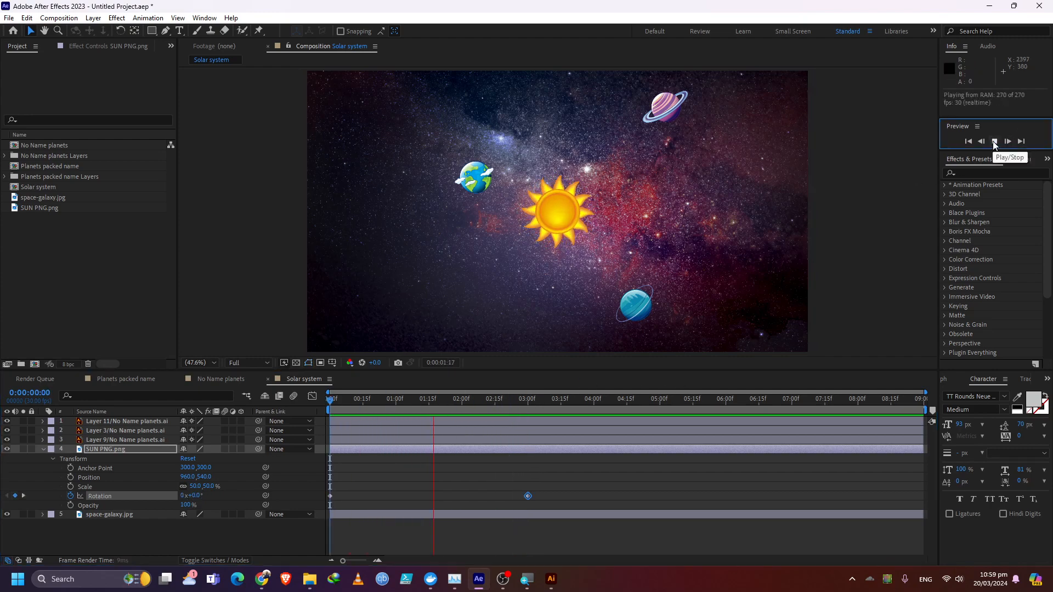
left_click(993, 141)
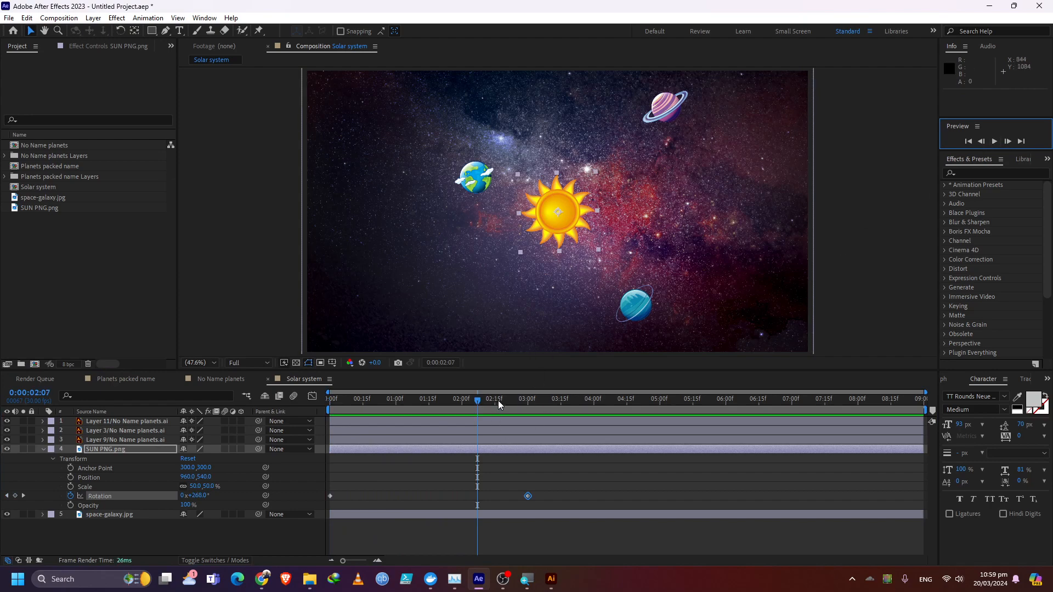
Step: Move the sun's second Rotation keyframe to 0:00:06:00 to slow the spin
left_click_drag(498, 405, 725, 410)
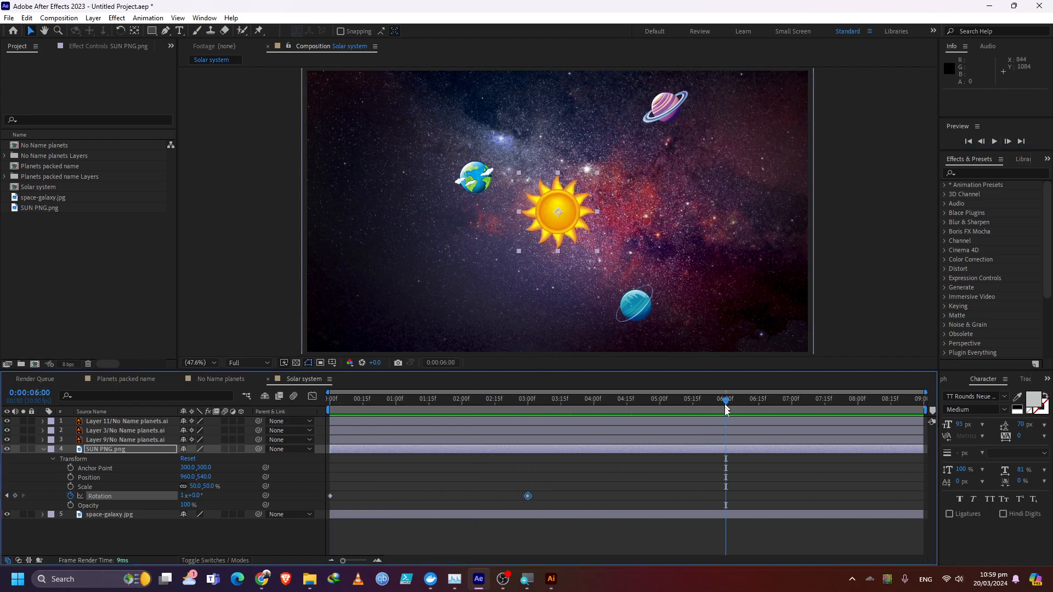
left_click_drag(528, 496, 726, 507)
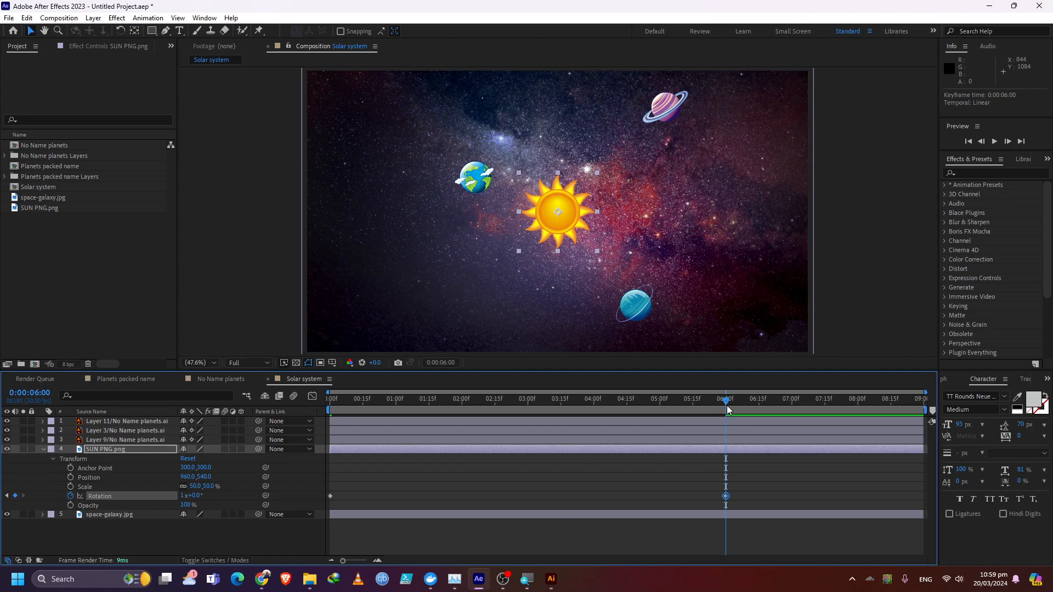
Step: Play back the composition from 0:00:00:00 to check the slowed sun rotation, and collapse the SUN PNG layer's properties
left_click_drag(725, 405, 298, 489)
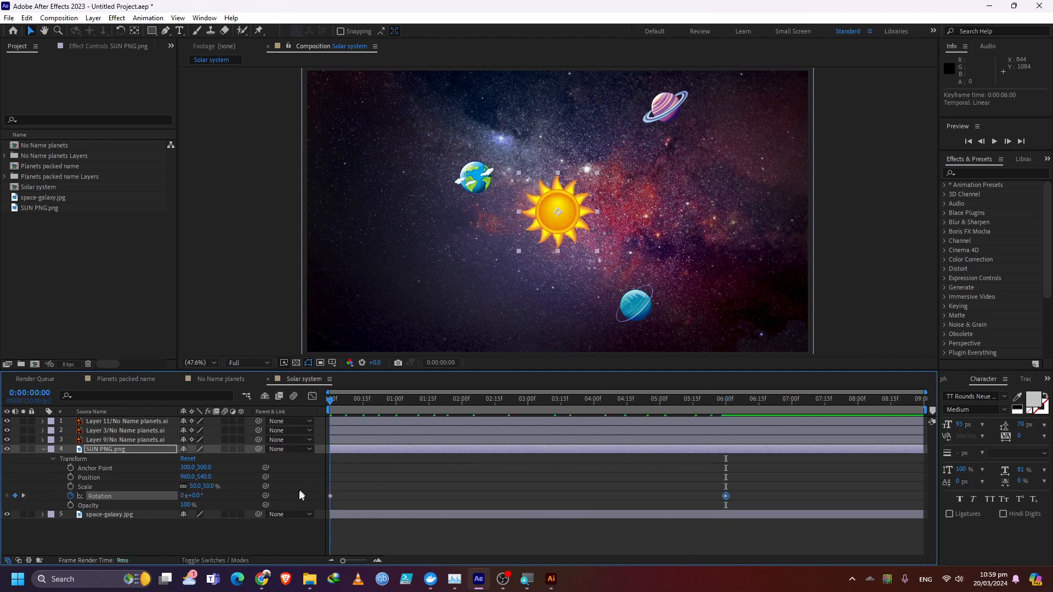
left_click(995, 144)
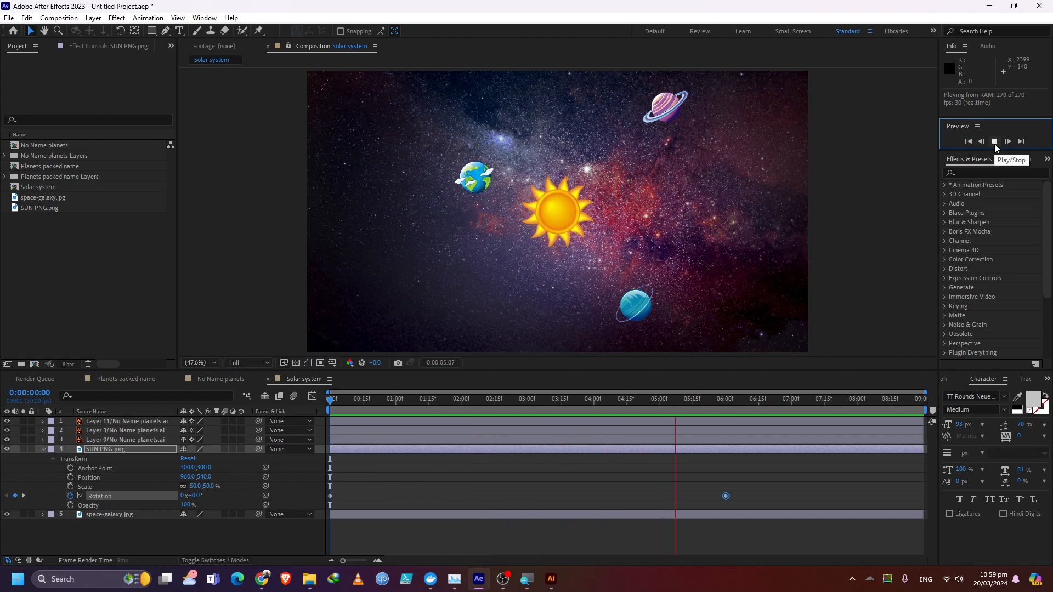
left_click(995, 144)
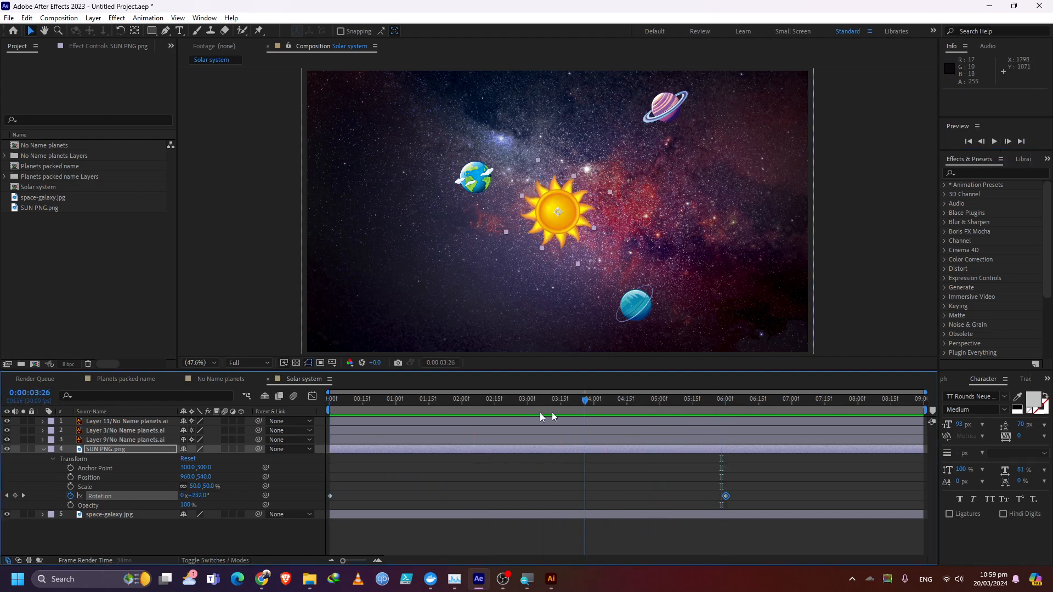
left_click_drag(308, 453, 254, 544)
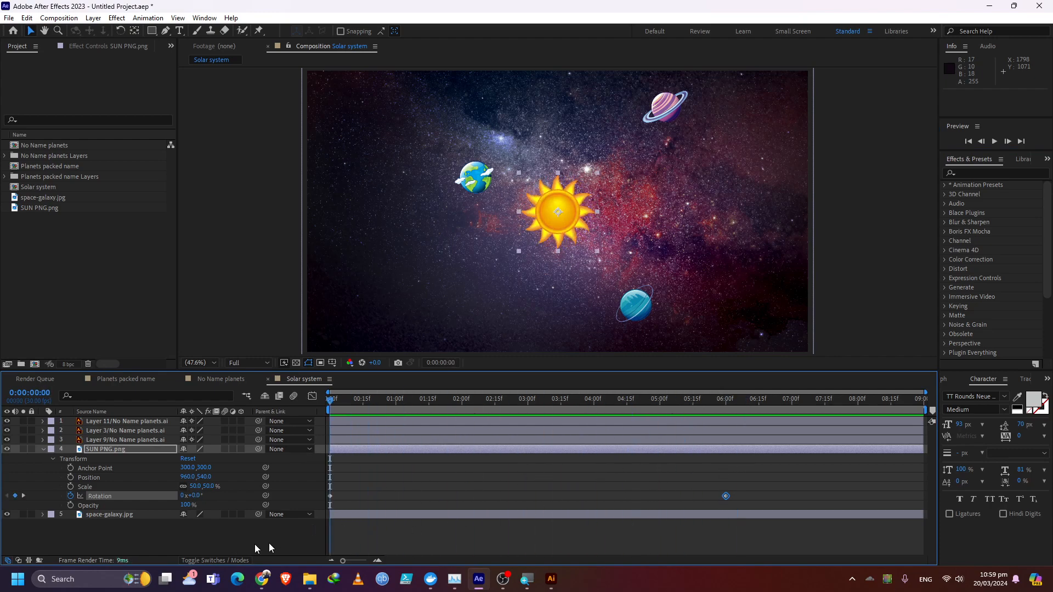
left_click(43, 450)
left_click(160, 497)
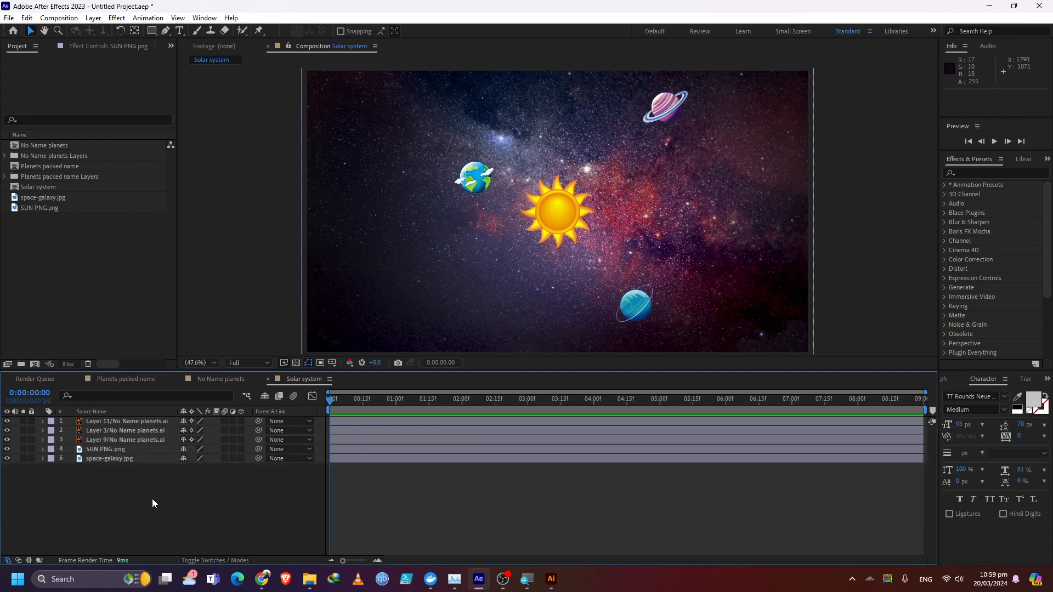
Step: Switch to the Google Meet call and check its host controls and participant list
mouse_move(264, 575)
left_click(263, 550)
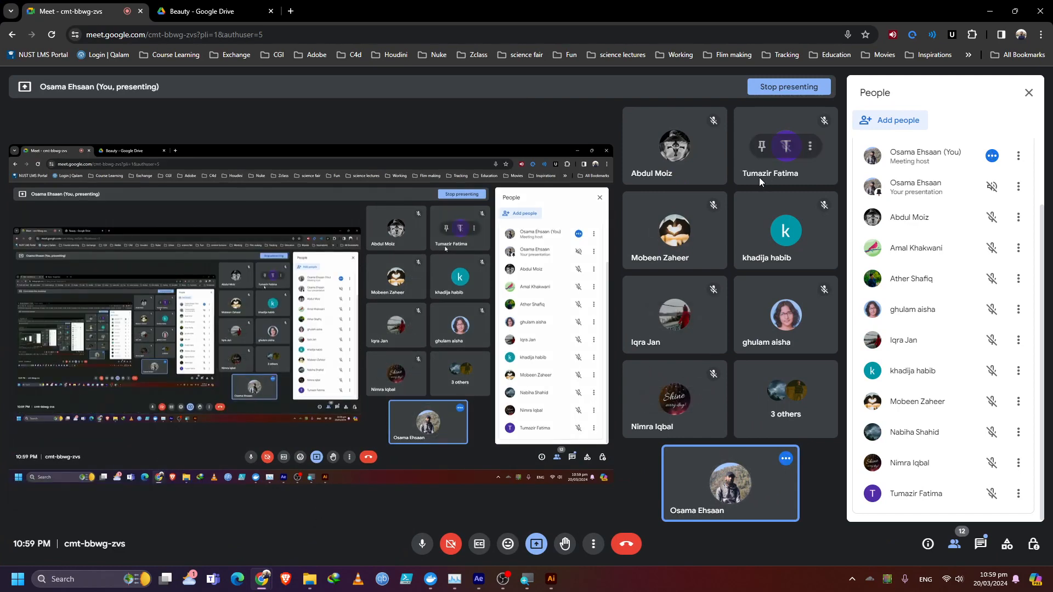
left_click(1031, 548)
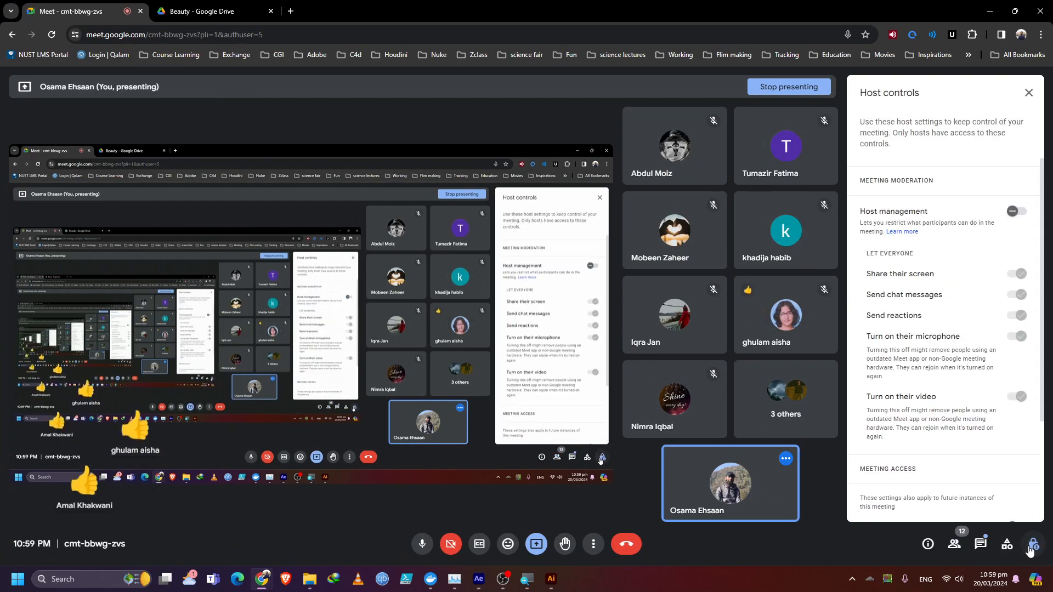
left_click(1031, 550)
left_click(1030, 549)
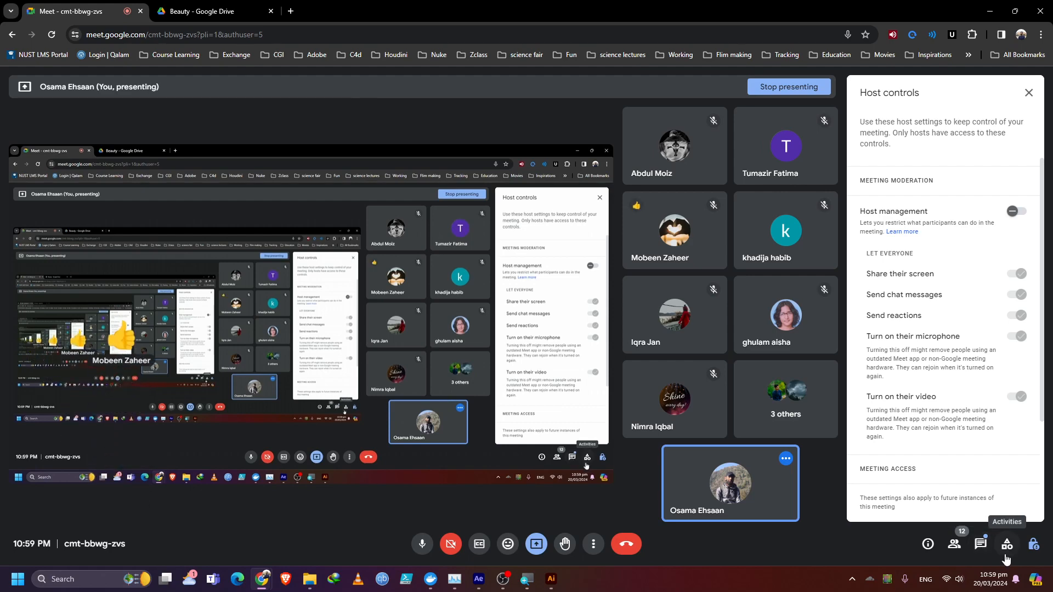
left_click(959, 548)
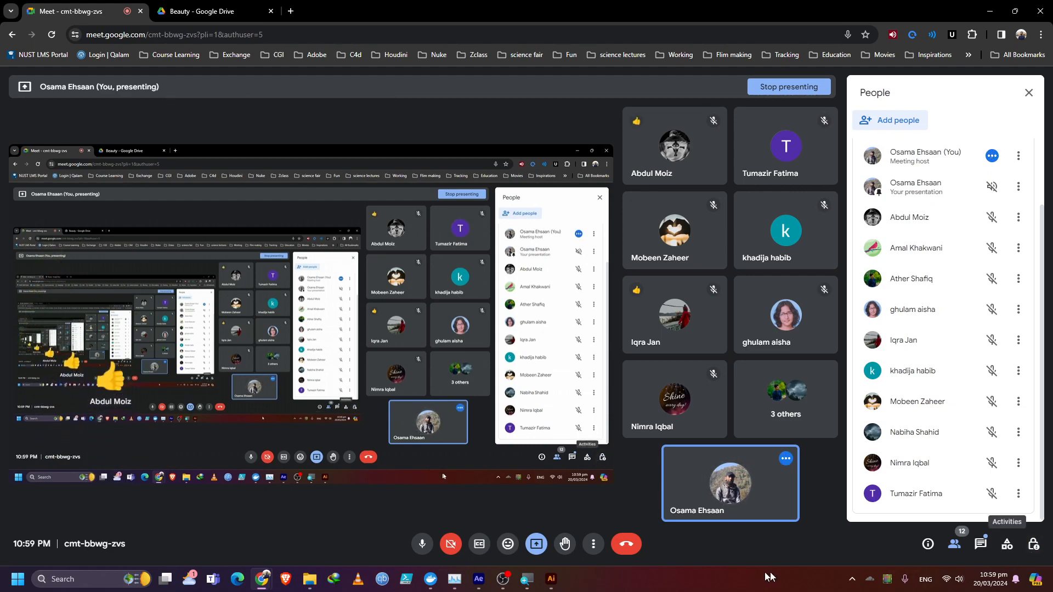
Step: Look through the meeting's activities, whiteboarding options and in-call messages, and return to After Effects
left_click(1009, 547)
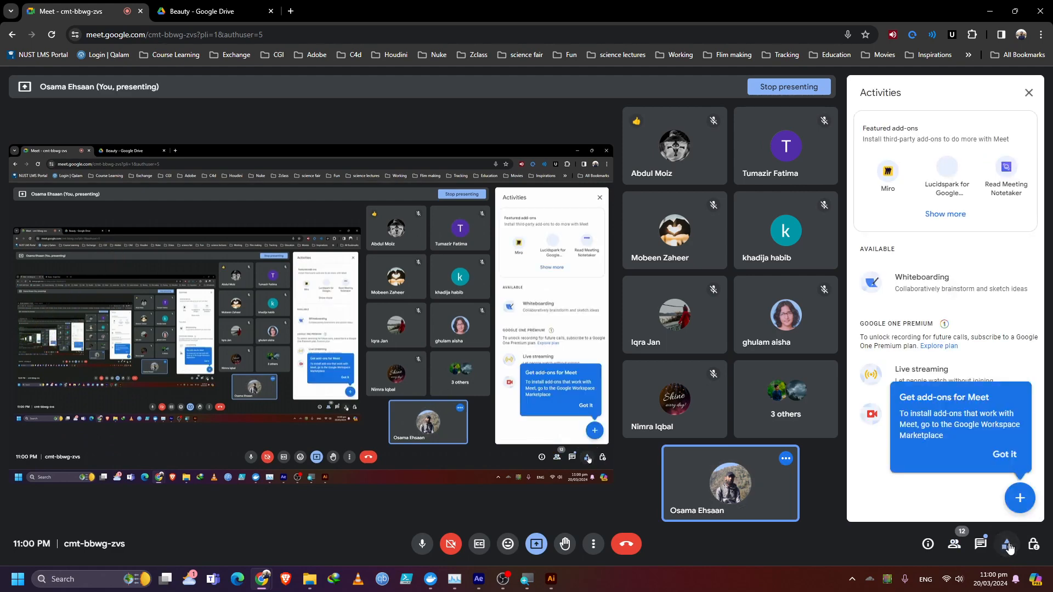
left_click(1000, 467)
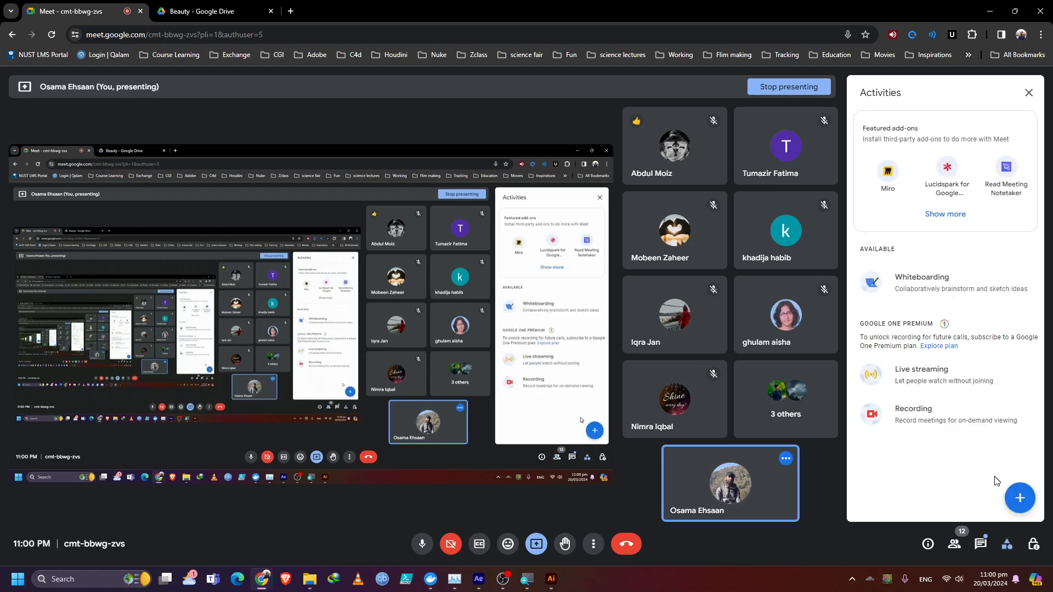
left_click(932, 294)
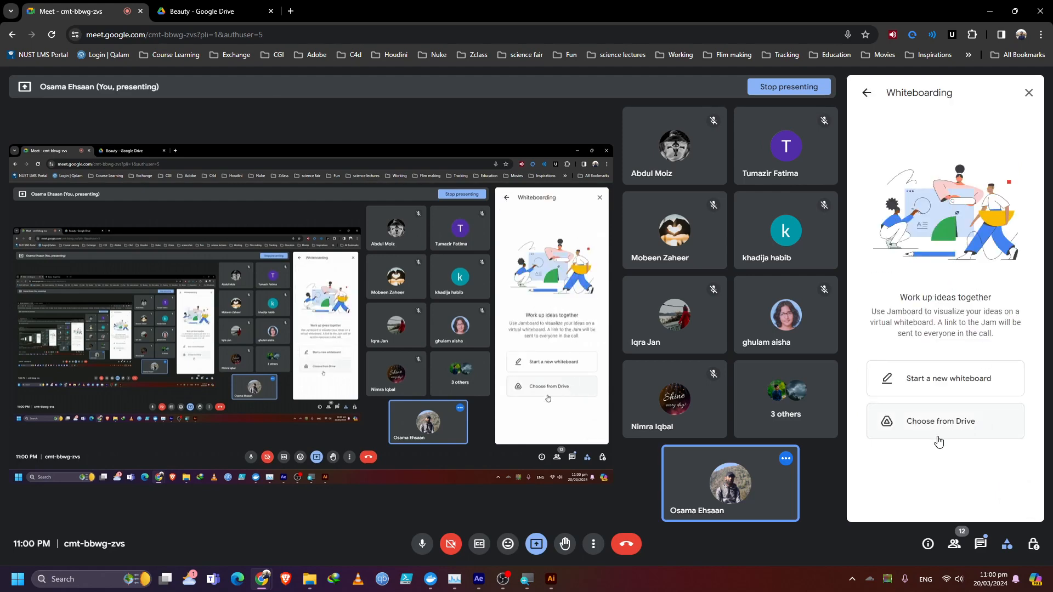
left_click(866, 92)
left_click(1027, 92)
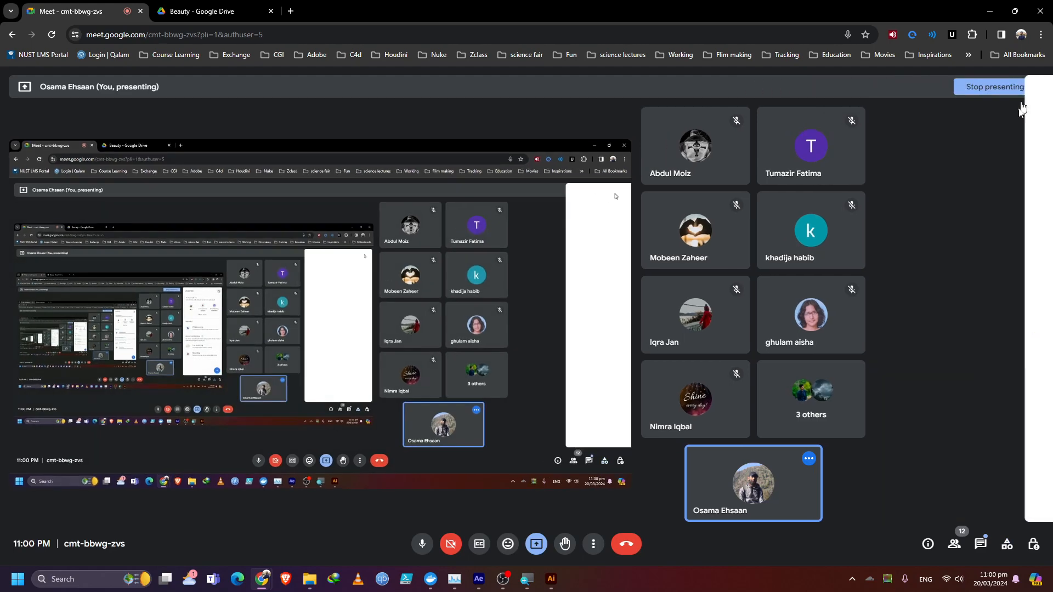
left_click(983, 549)
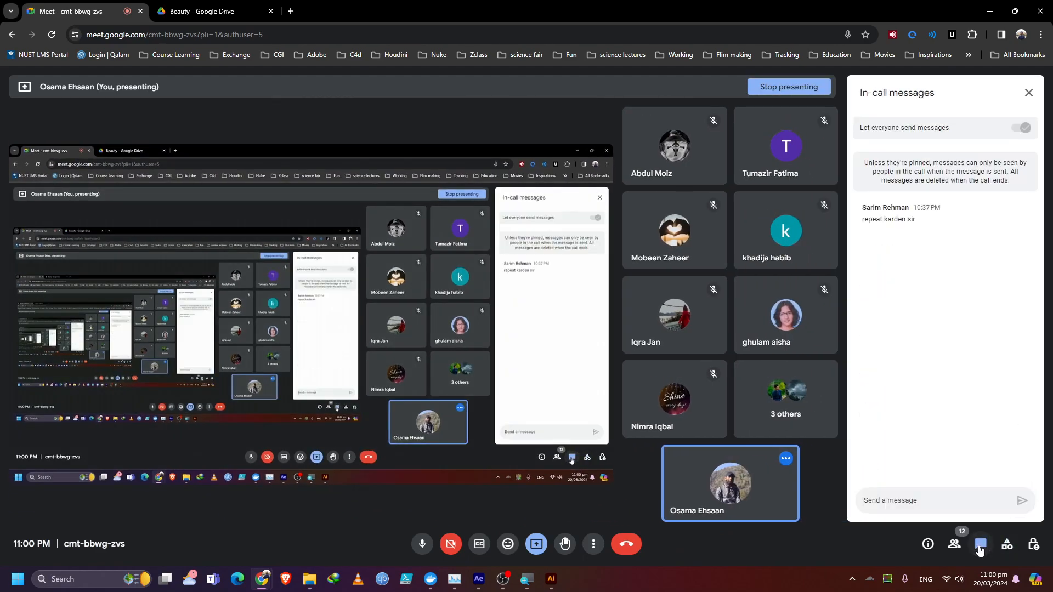
left_click(1006, 544)
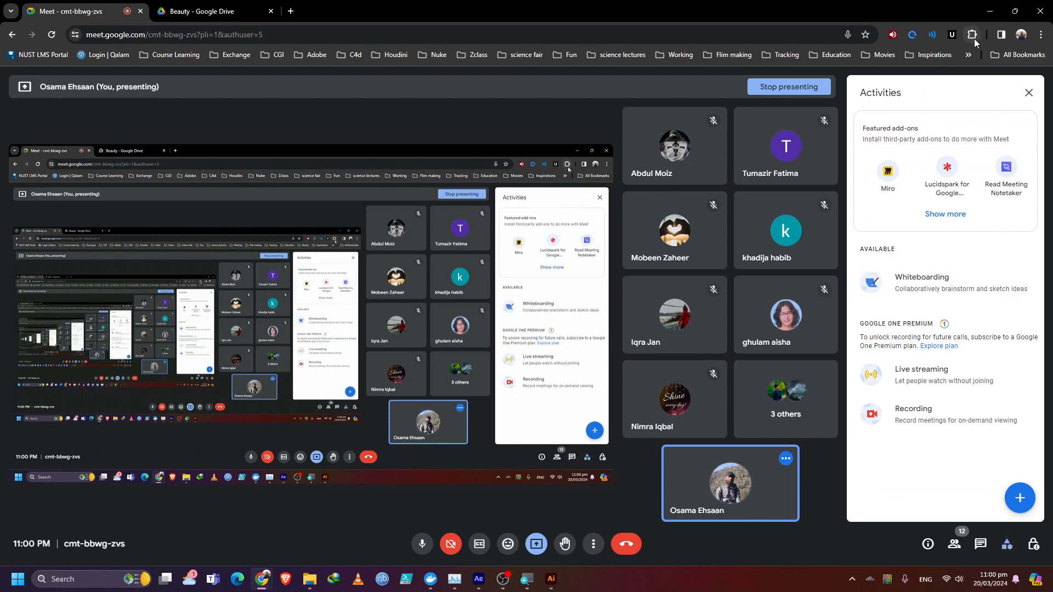
left_click(985, 11)
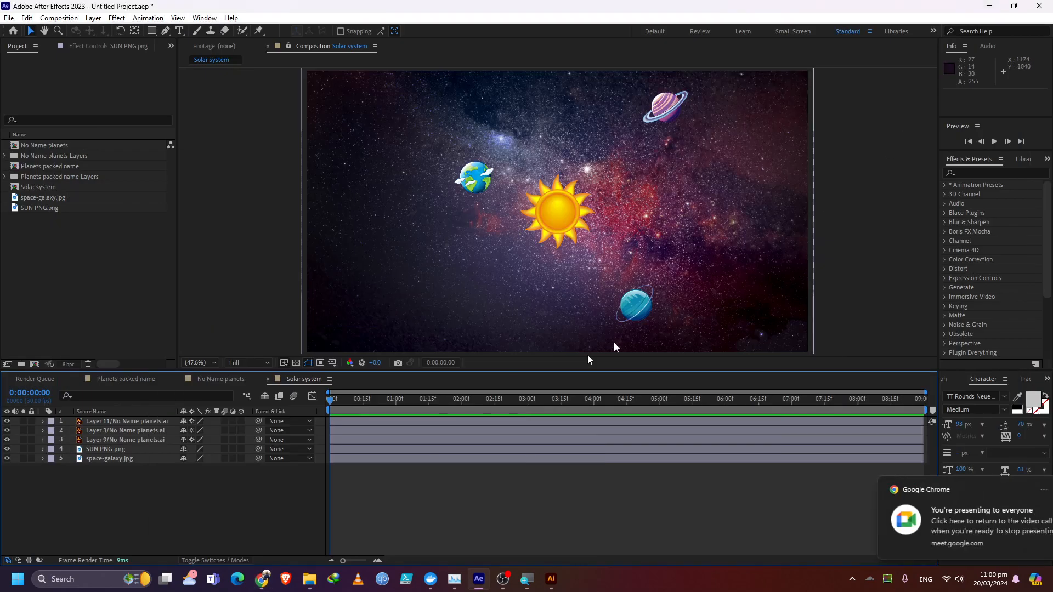
Step: Nudge the Earth planet slightly away from the sun to about position 629.1, 408.7
left_click(125, 440)
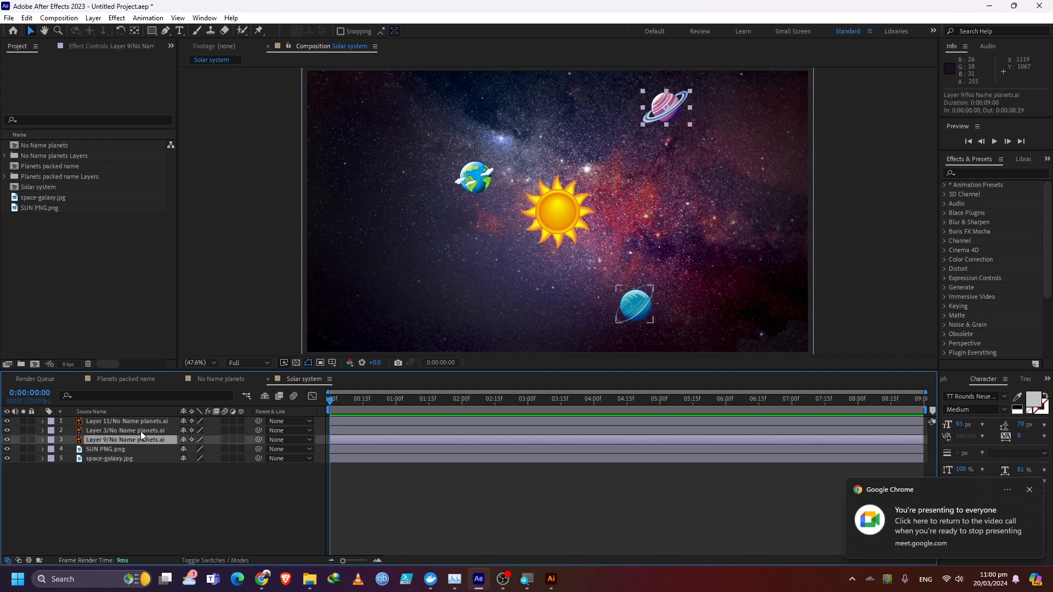
left_click(563, 209)
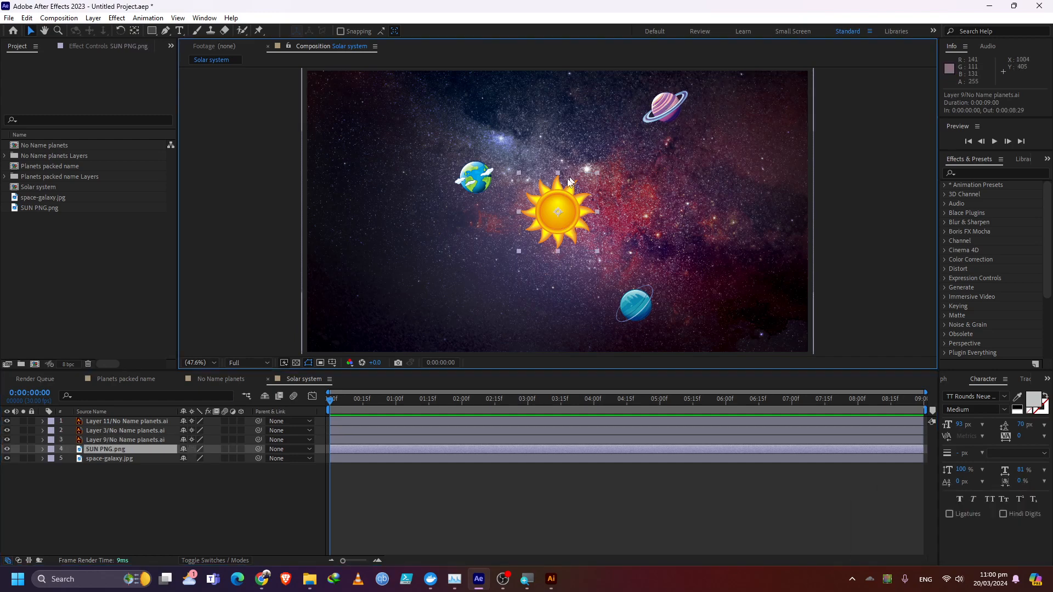
left_click_drag(475, 178, 472, 177)
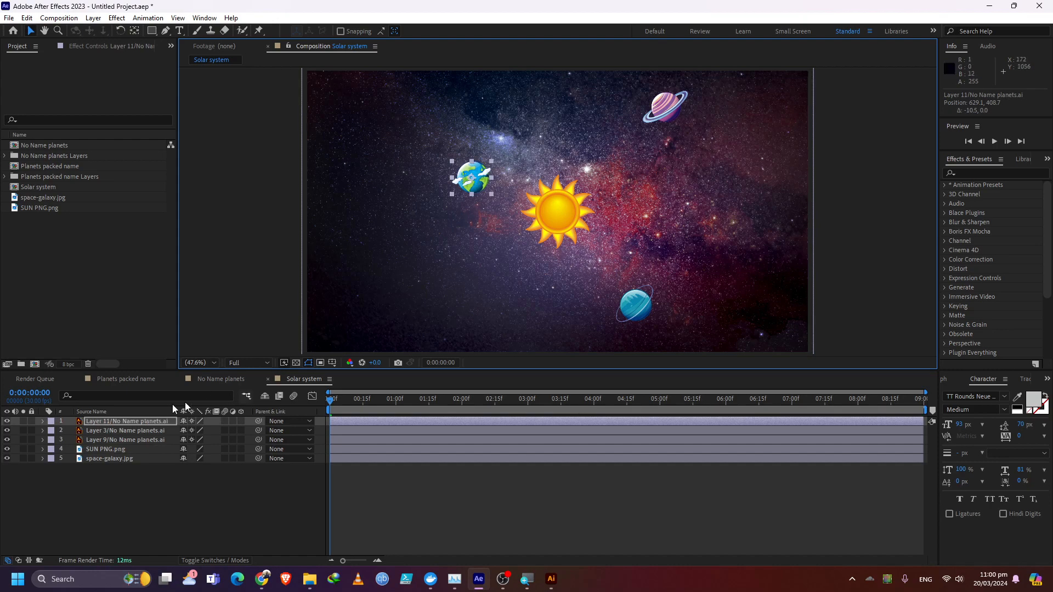
Step: Keyframe the Earth layer's Rotation (Layer 11) from 0x+0.0° at 0:00:00:00 to one full revolution, 1x+0.0°, at 0:00:06:00
left_click(124, 420)
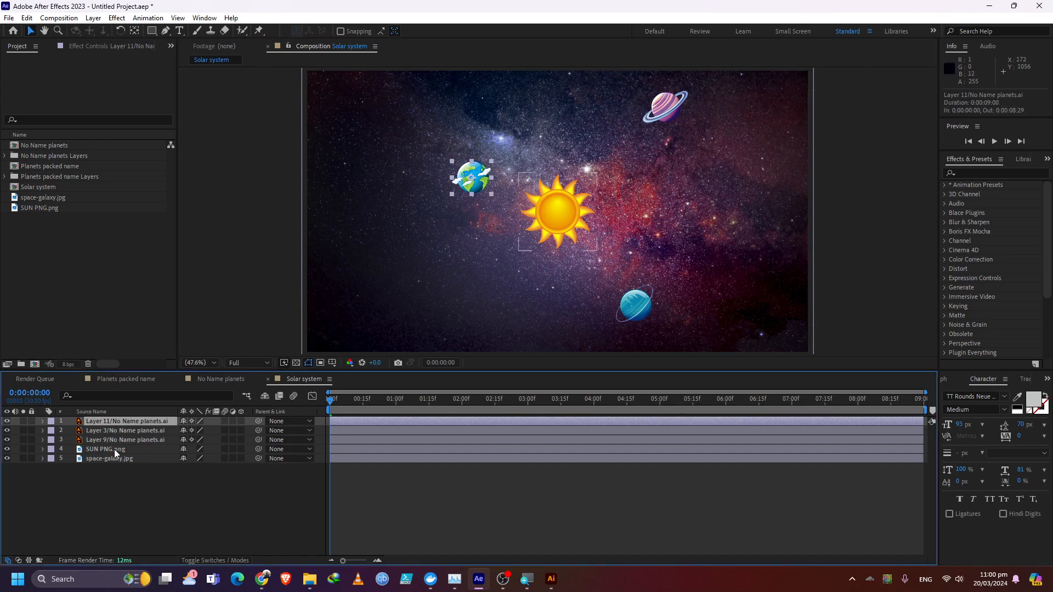
left_click(43, 421)
left_click(53, 431)
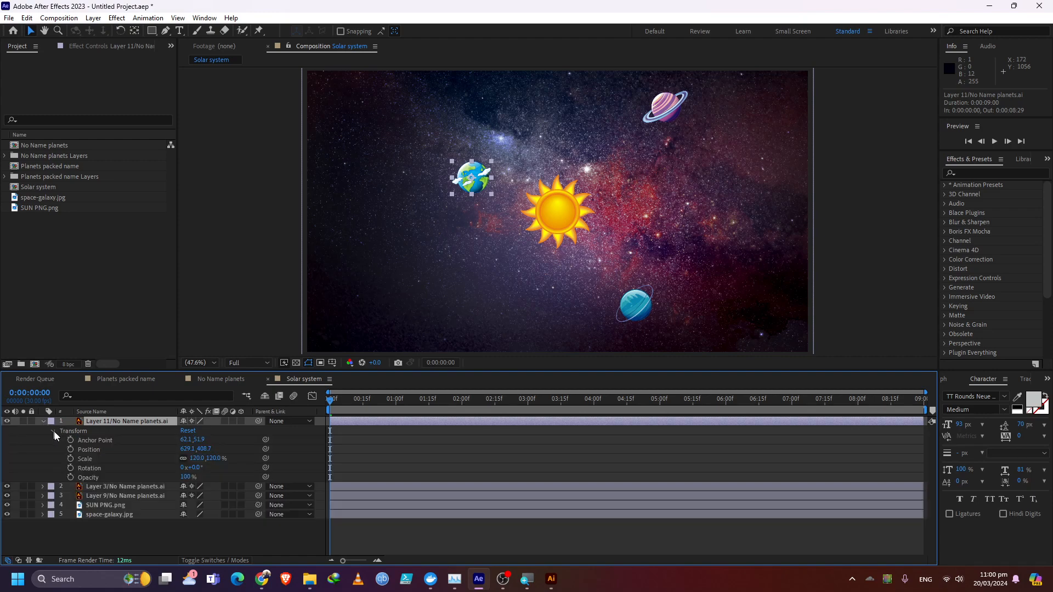
left_click(95, 468)
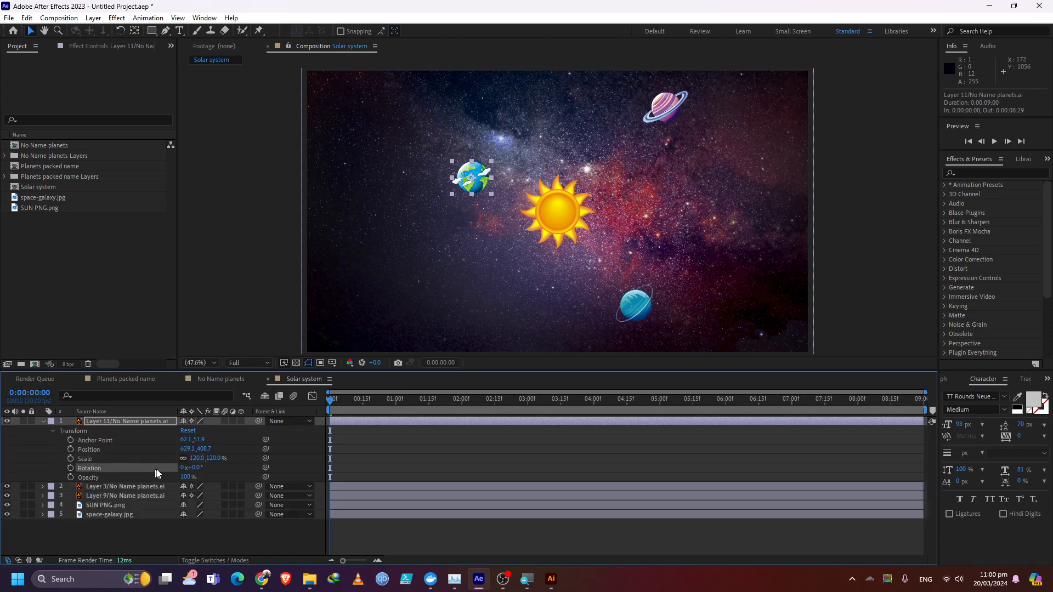
left_click(70, 468)
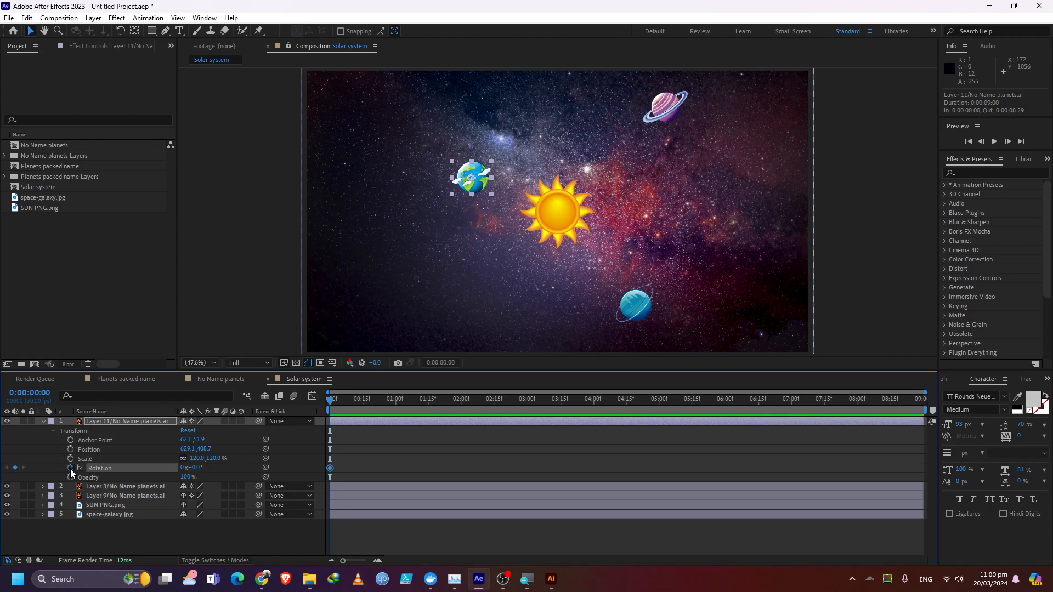
left_click(725, 400)
left_click(183, 468)
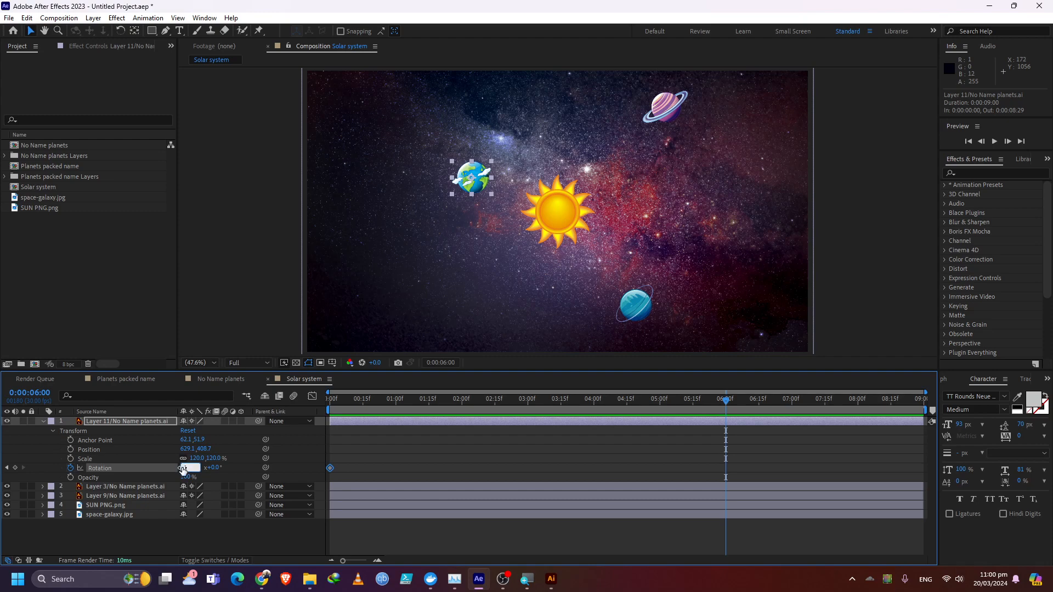
key("Return")
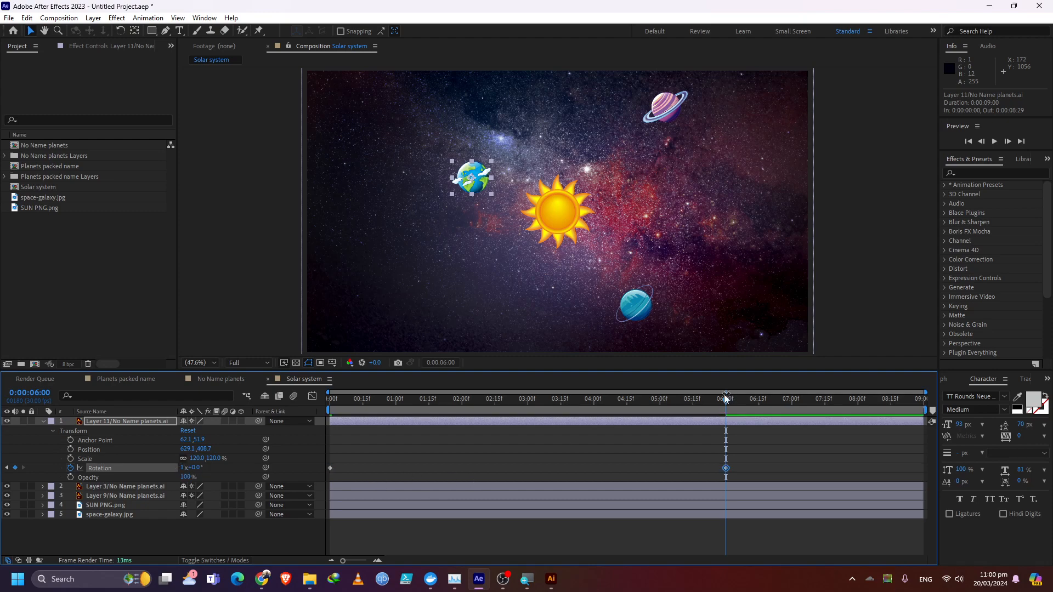
Step: Play back the composition from the start to check the Earth's rotation
left_click_drag(725, 397, 294, 454)
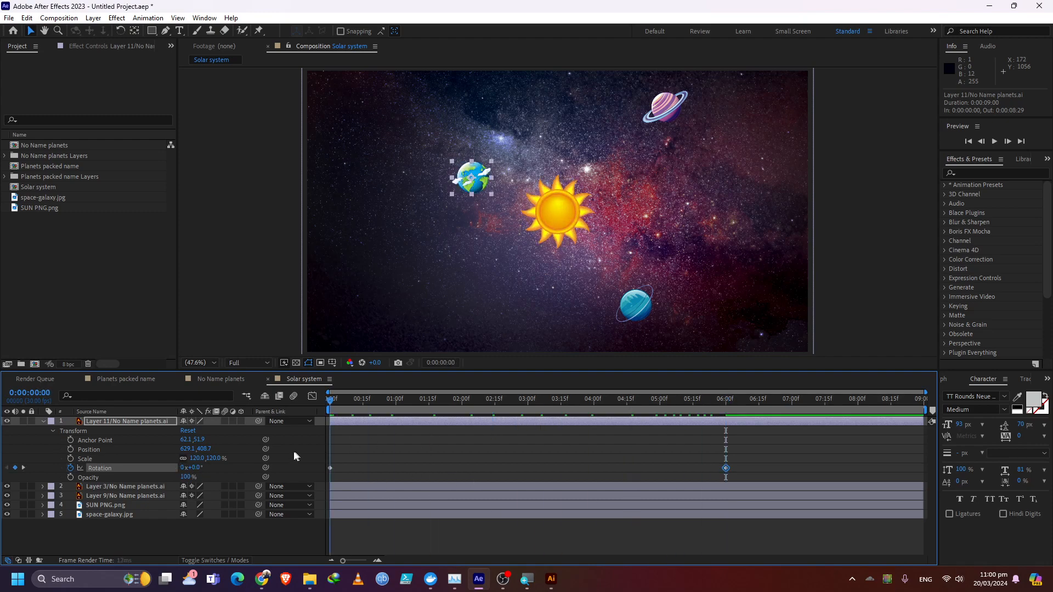
left_click(994, 141)
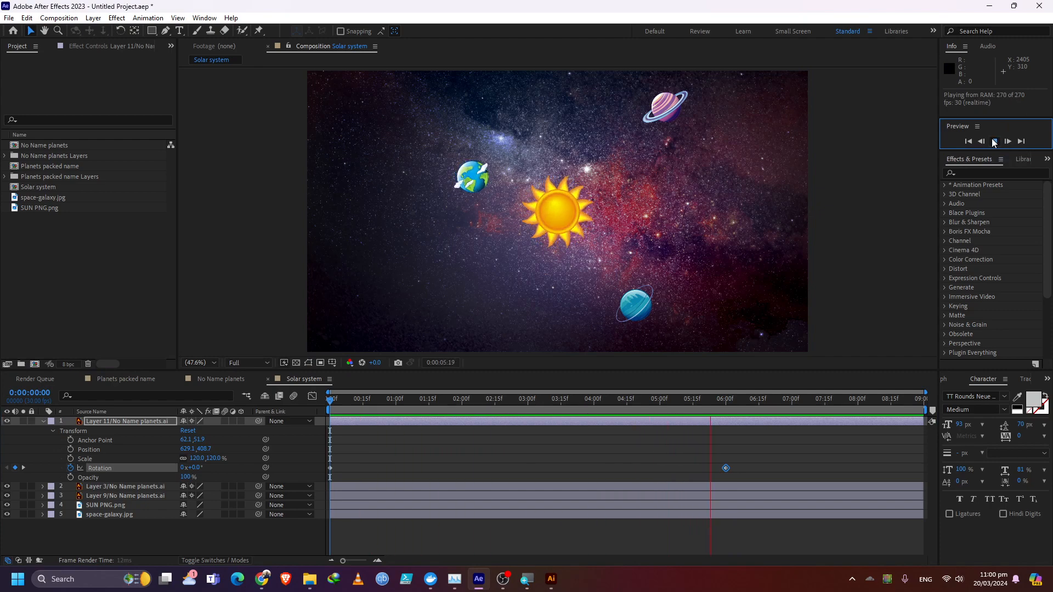
left_click(994, 142)
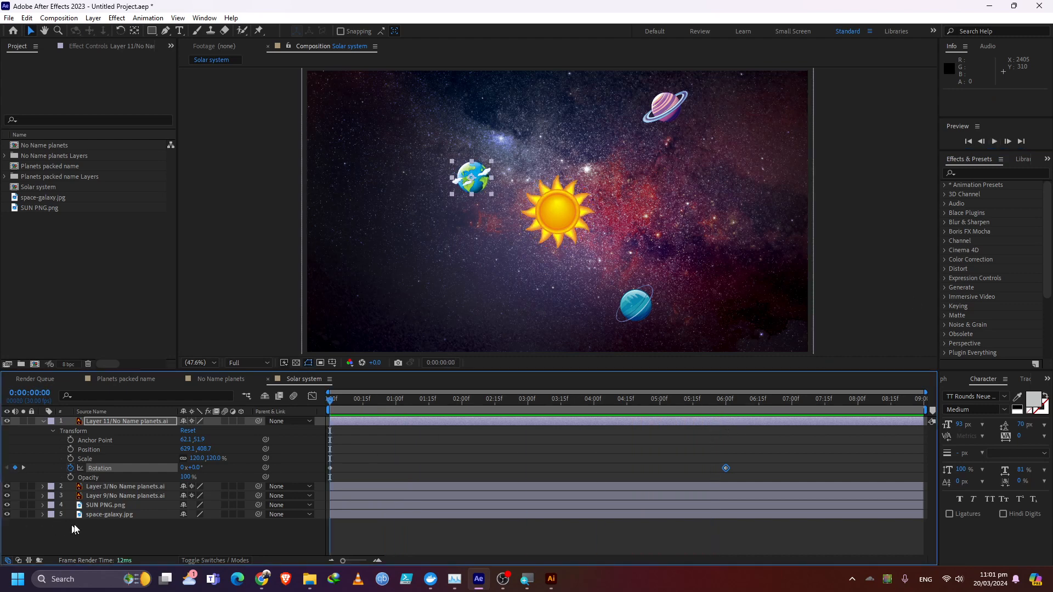
Step: Keyframe the blue planet's Rotation (Layer 3) from 0x+0.0° at 0:00:00:00 to 1x+0.0° at 0:00:06:00
left_click(69, 487)
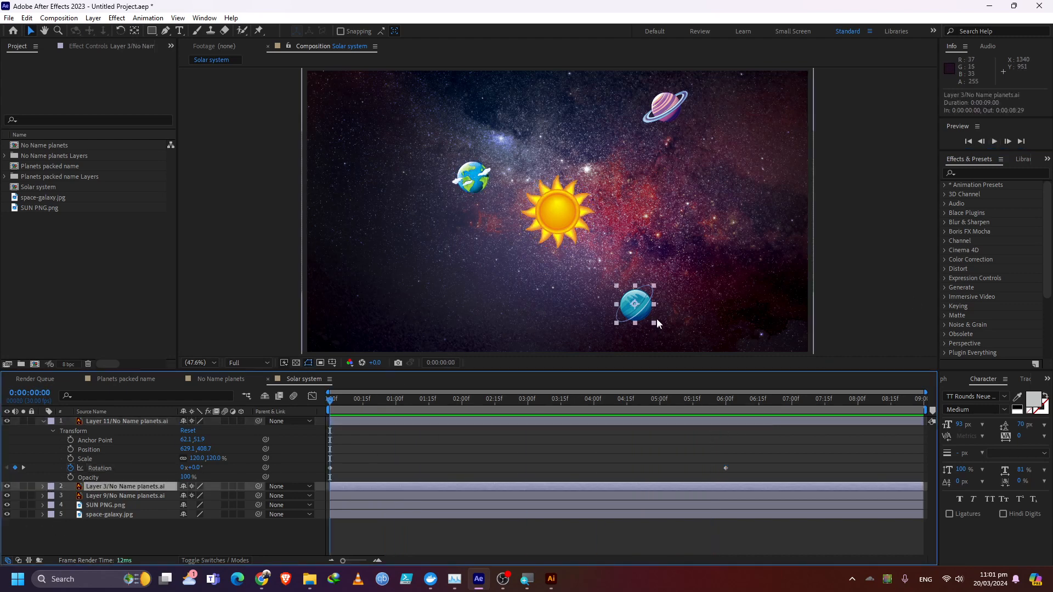
left_click(43, 487)
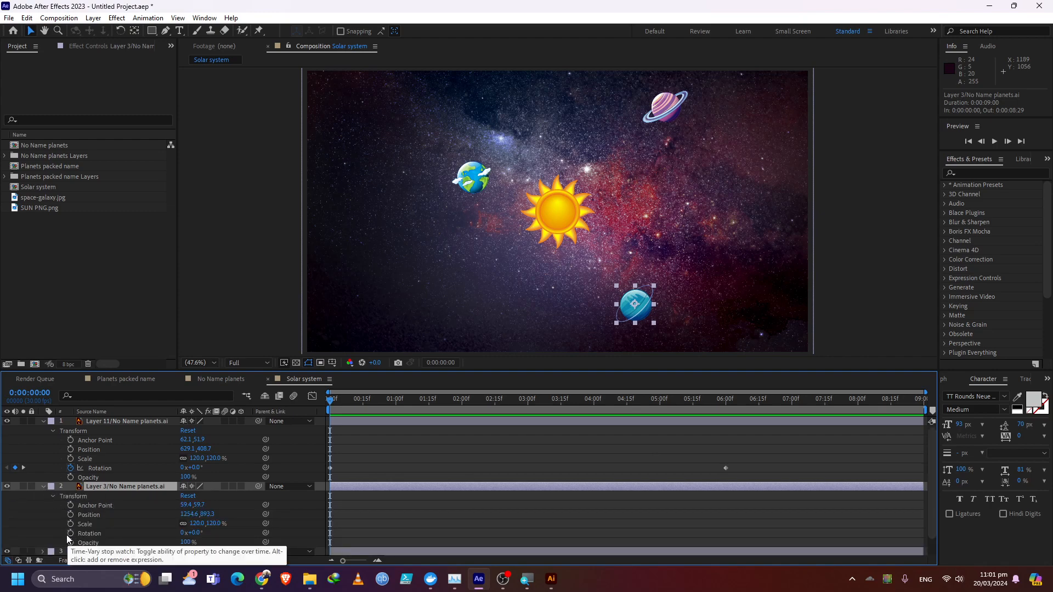
left_click(70, 533)
left_click(22, 468)
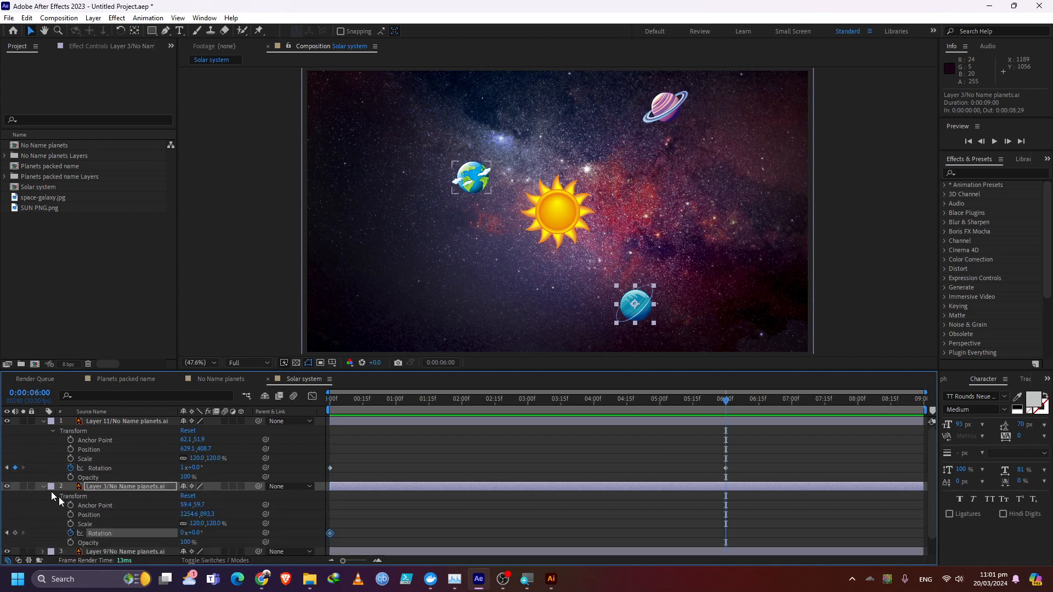
left_click(183, 533)
type("1")
key("Return")
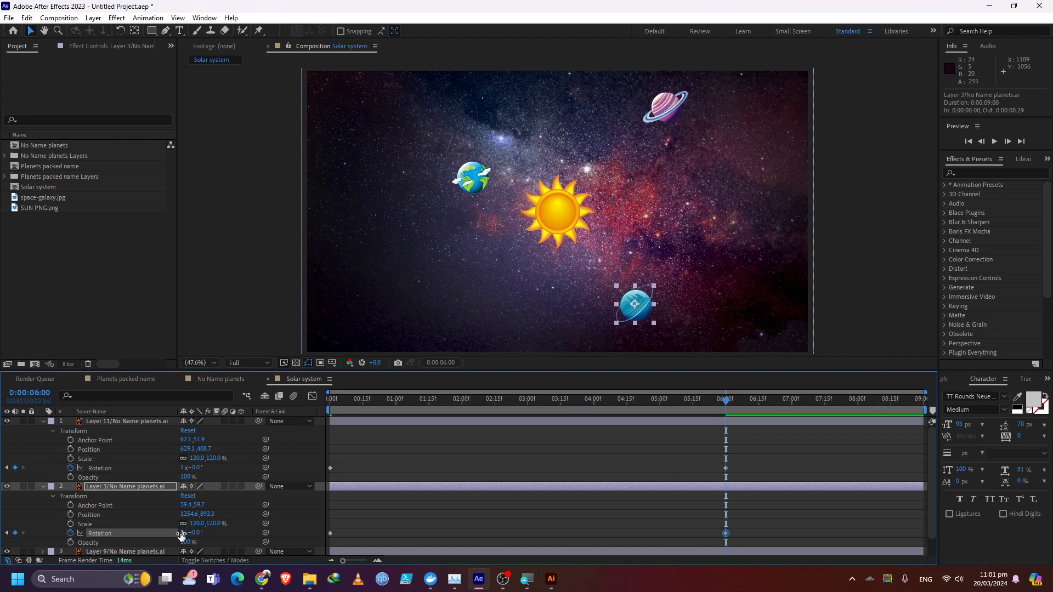
Step: Keyframe the pink ringed planet's Rotation (Layer 9) from 0x+0.0° at 0:00:00:00 to 1x+0.0° at 0:00:06:00
scroll(180, 534, "down", 1)
left_click(88, 535)
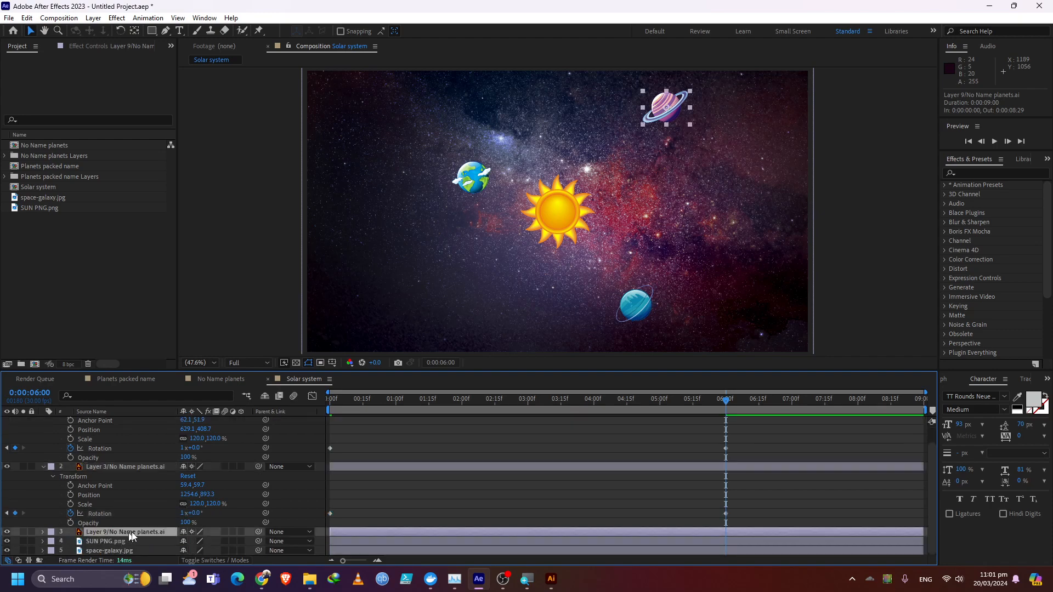
left_click(42, 531)
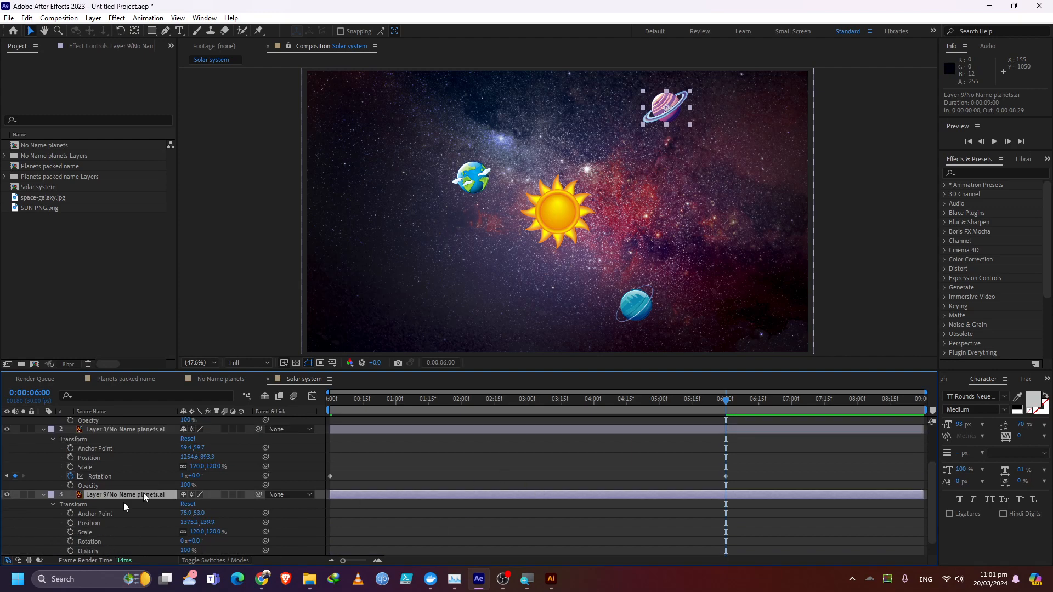
left_click(69, 541)
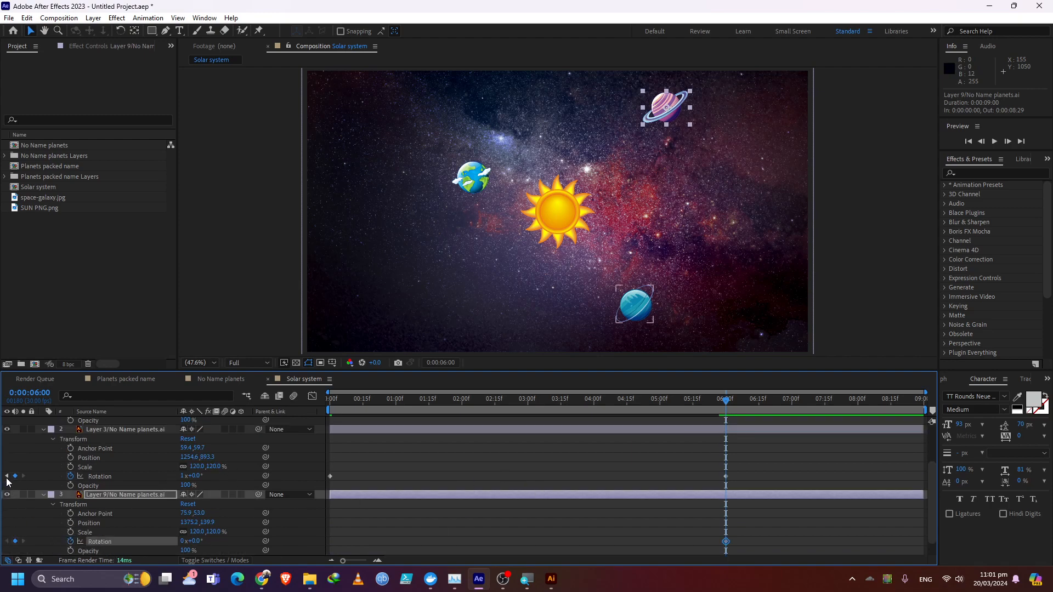
left_click(7, 476)
left_click(16, 542)
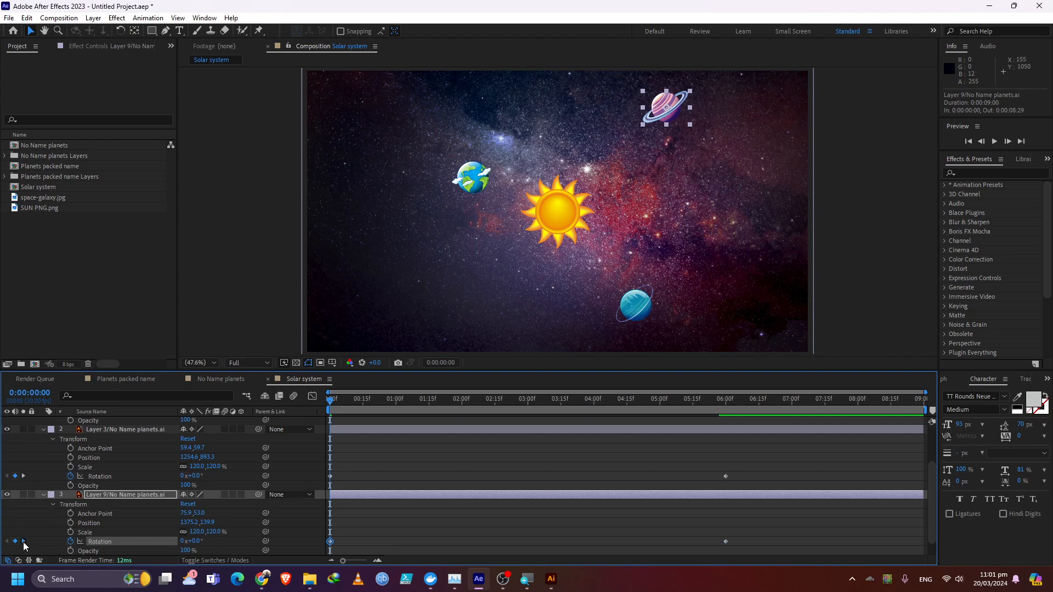
left_click(23, 541)
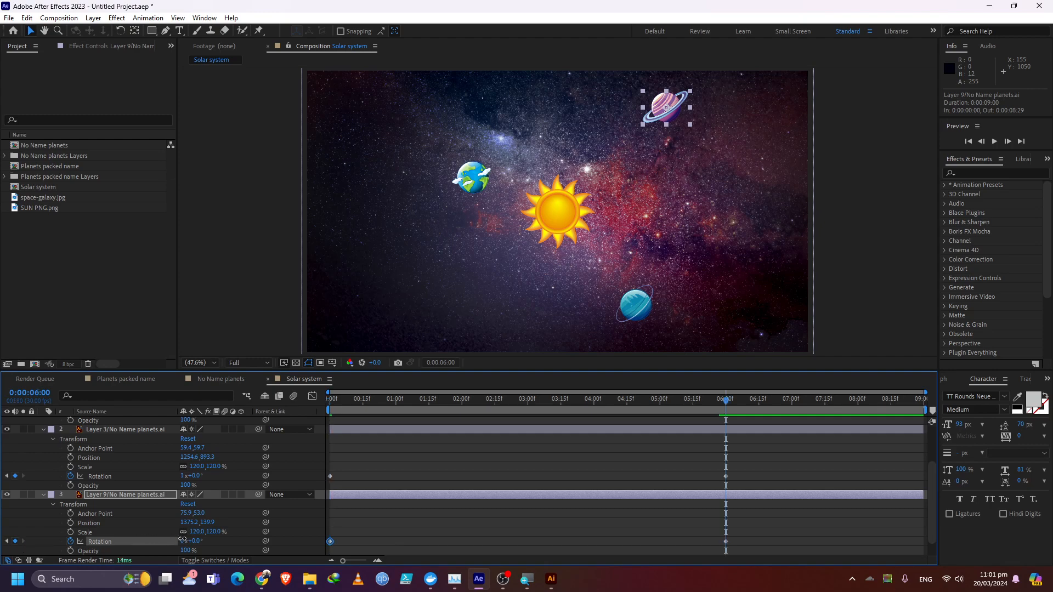
left_click(182, 541)
key("Return")
Step: Play back the composition from the start to check that the sun and all three planets rotate
key("Home")
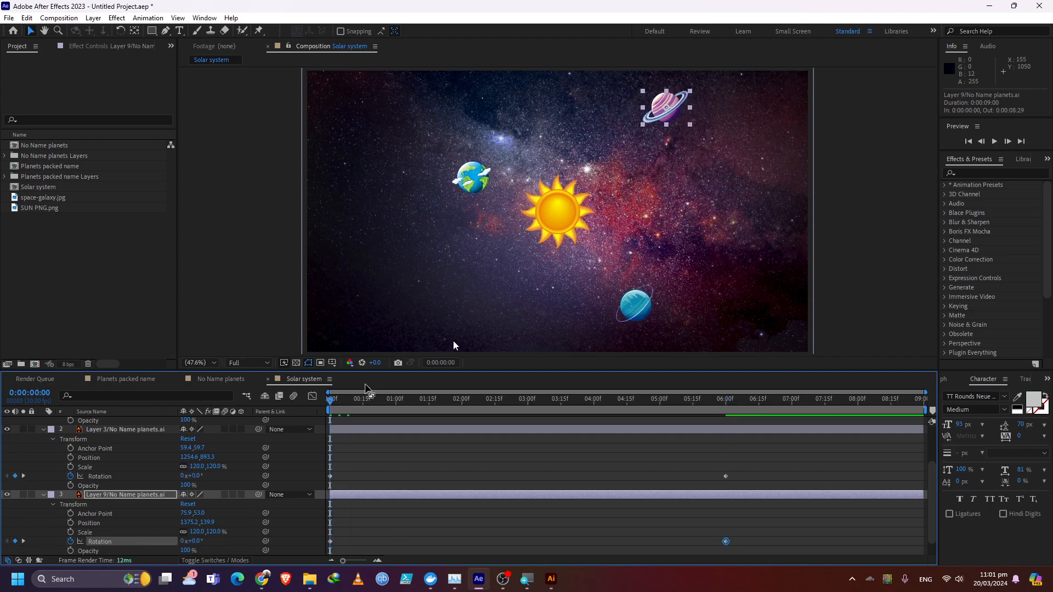
left_click(995, 142)
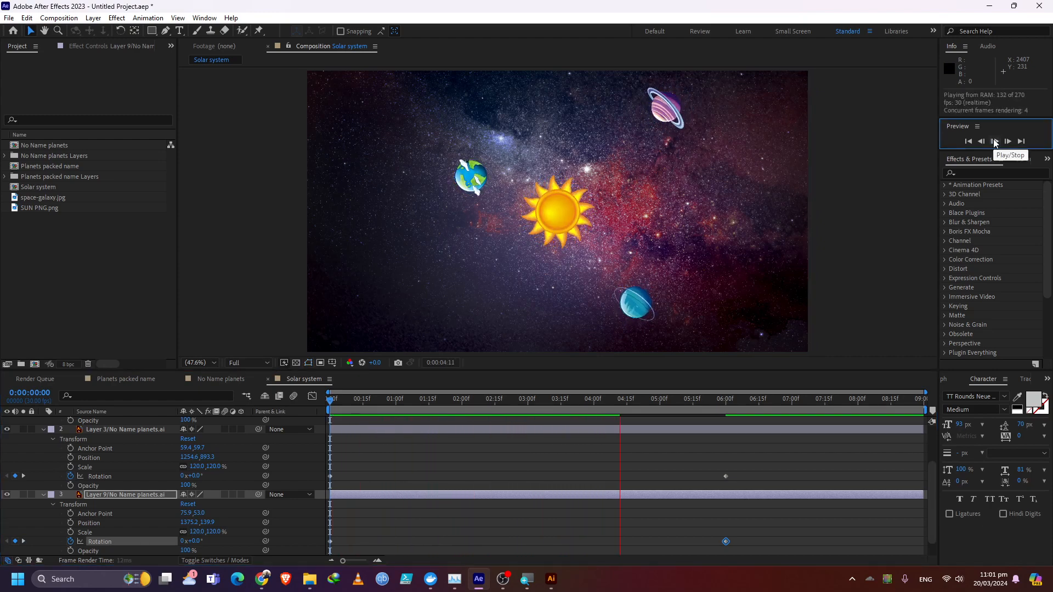
left_click(995, 142)
left_click_drag(605, 403, 684, 438)
key("Home")
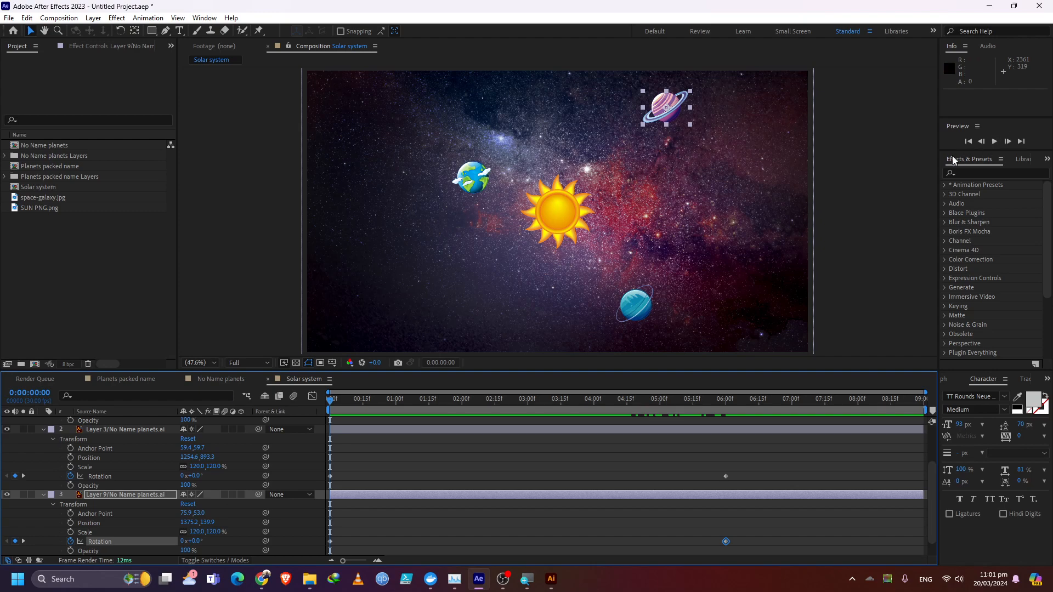
left_click(995, 142)
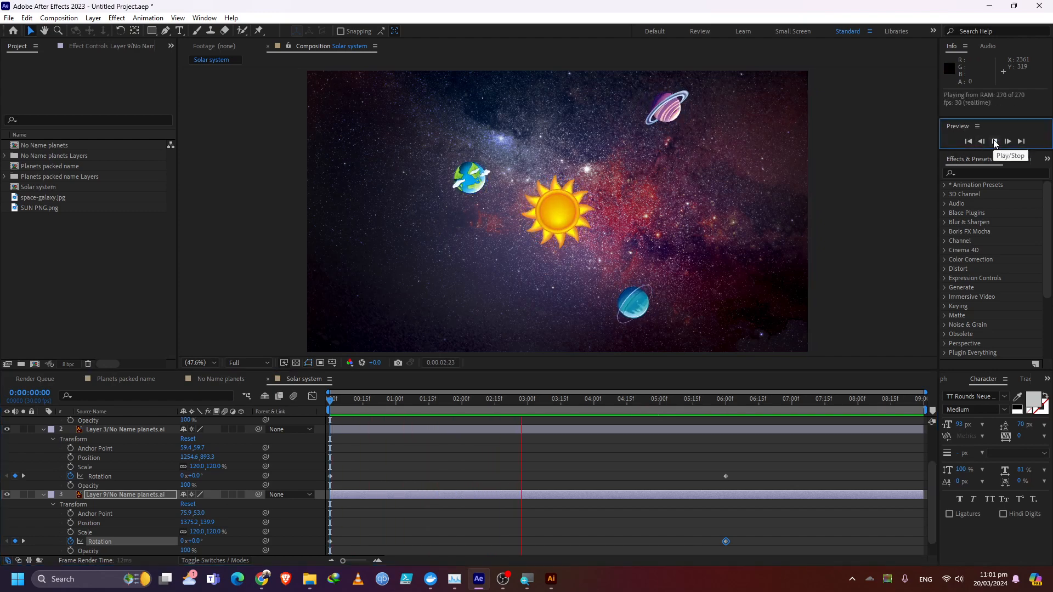
left_click(995, 142)
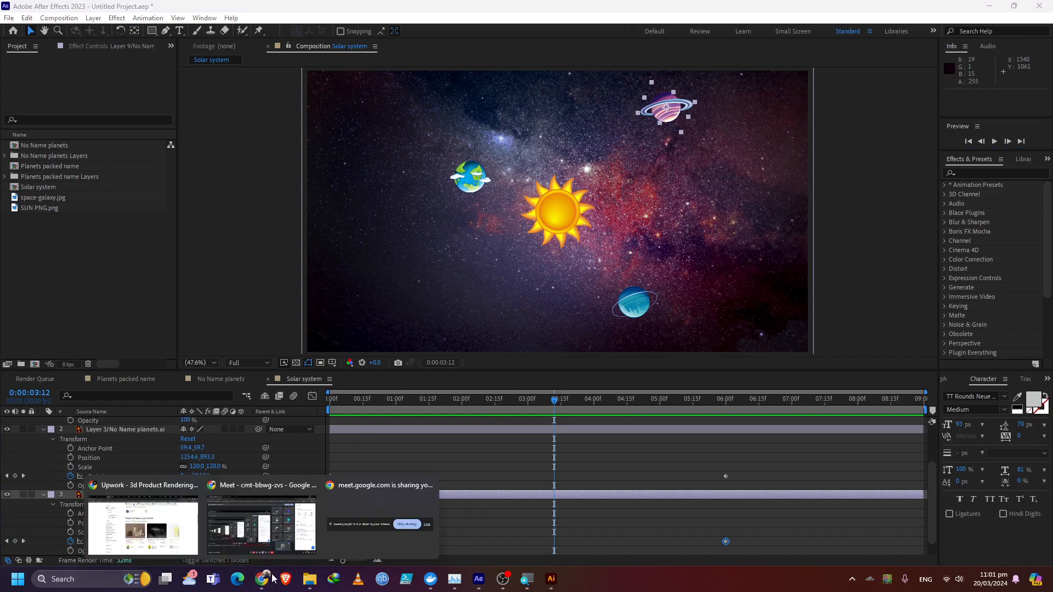
Step: Switch to the Google Meet call in Chrome and check the in-call messages and the participant list
left_click(272, 543)
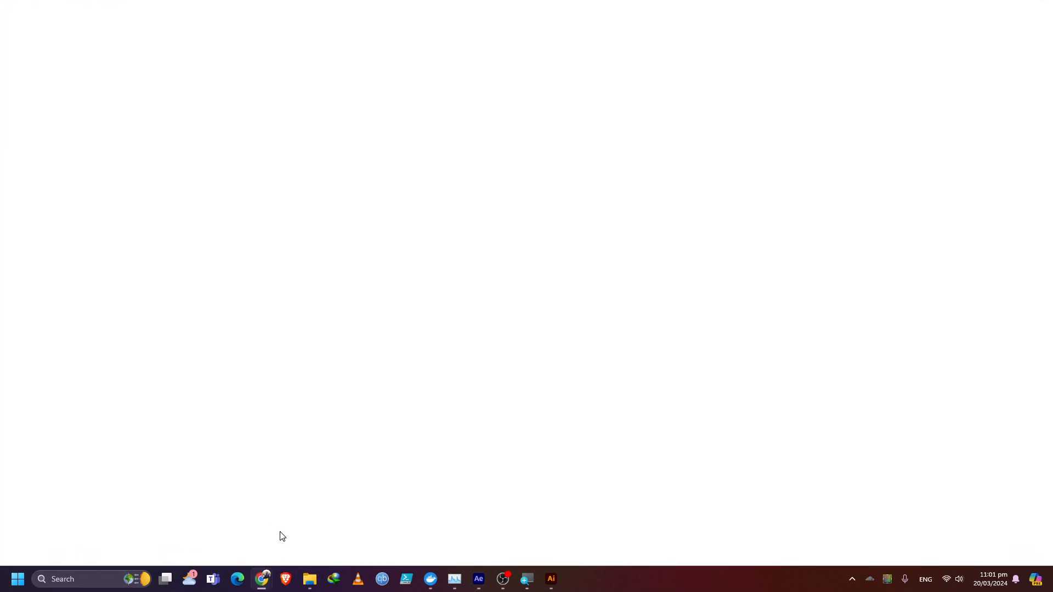
mouse_move(263, 576)
left_click(261, 541)
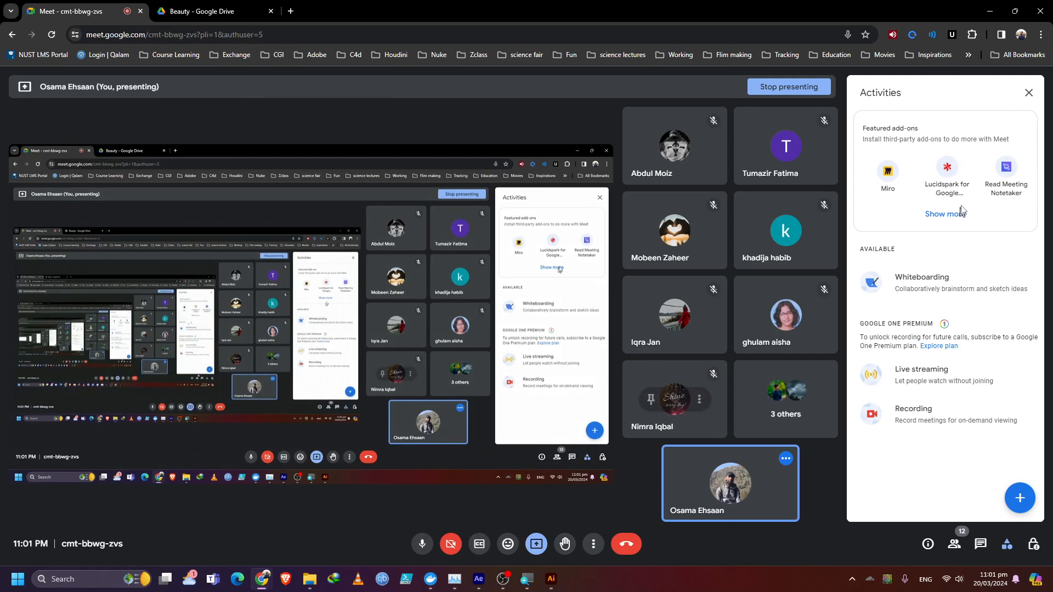
left_click(1027, 93)
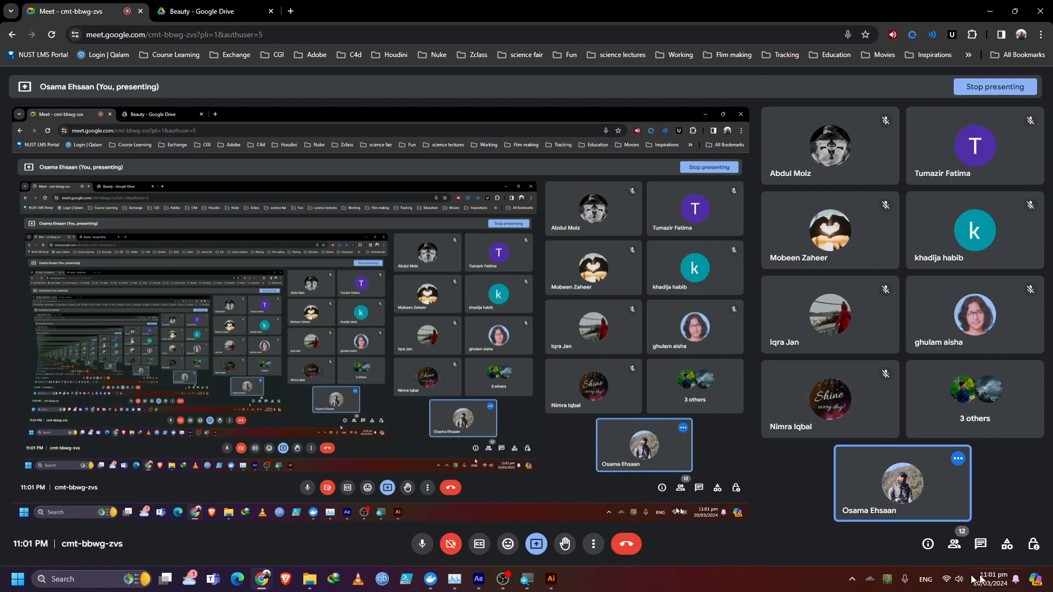
left_click(982, 545)
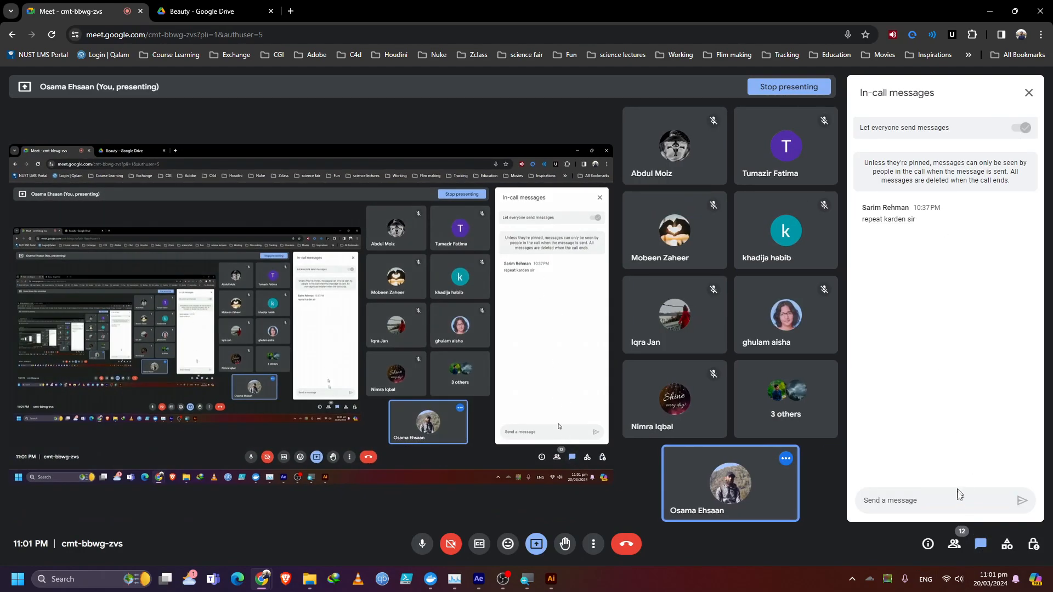
left_click(1027, 93)
left_click(967, 541)
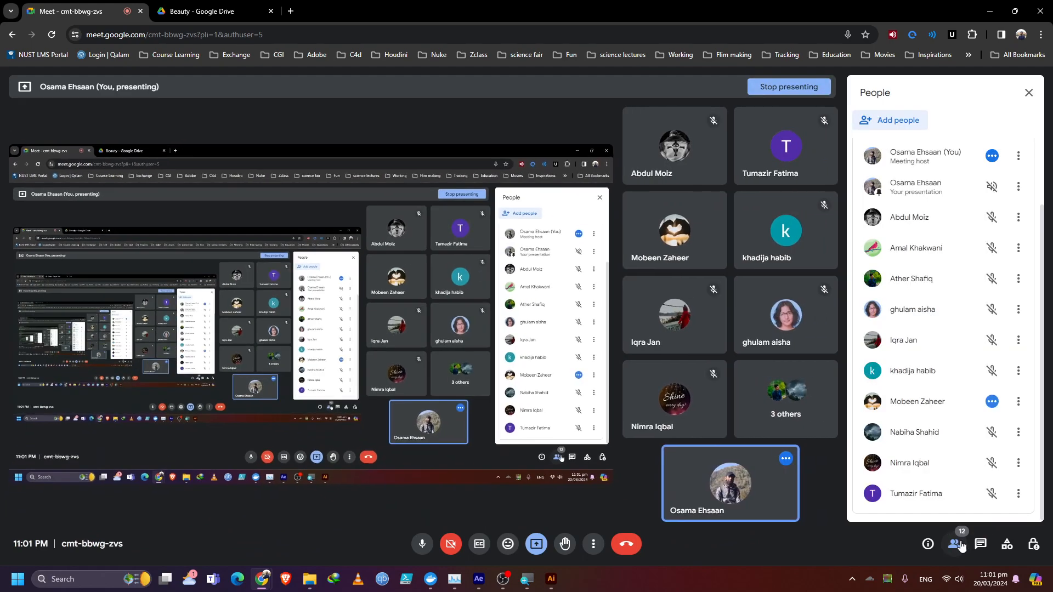
scroll(971, 381, "down", 2)
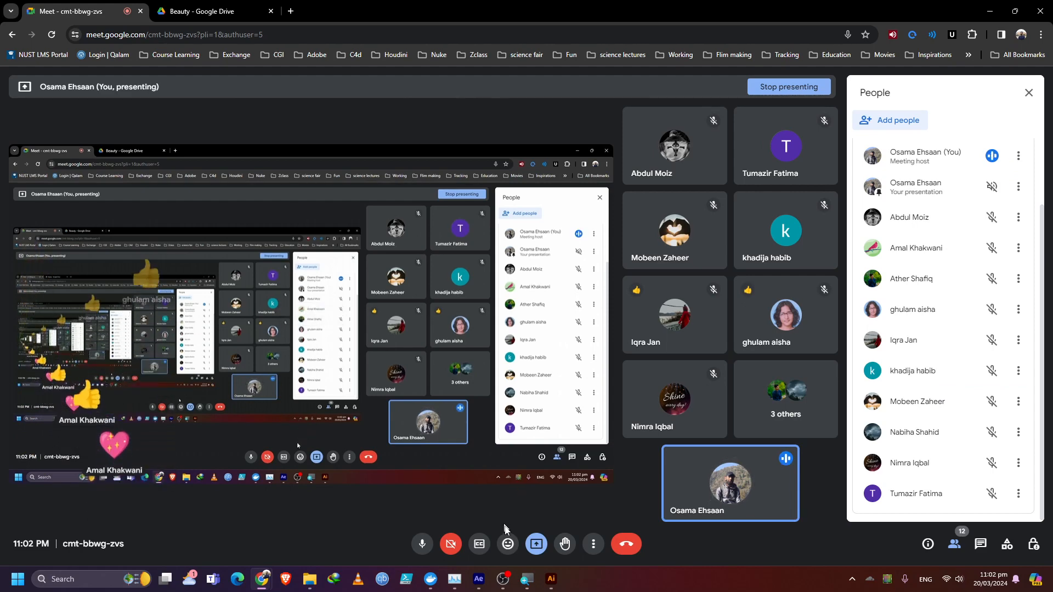
Step: Return to After Effects and collapse the properties of the three planet layers in the Solar system timeline
left_click(481, 583)
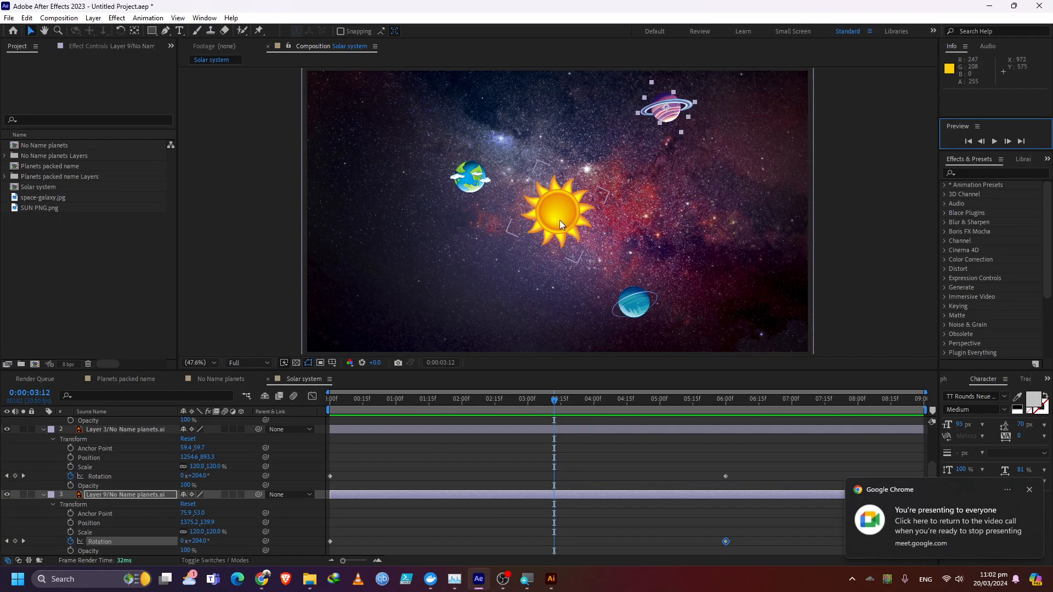
left_click(44, 495)
left_click(42, 468)
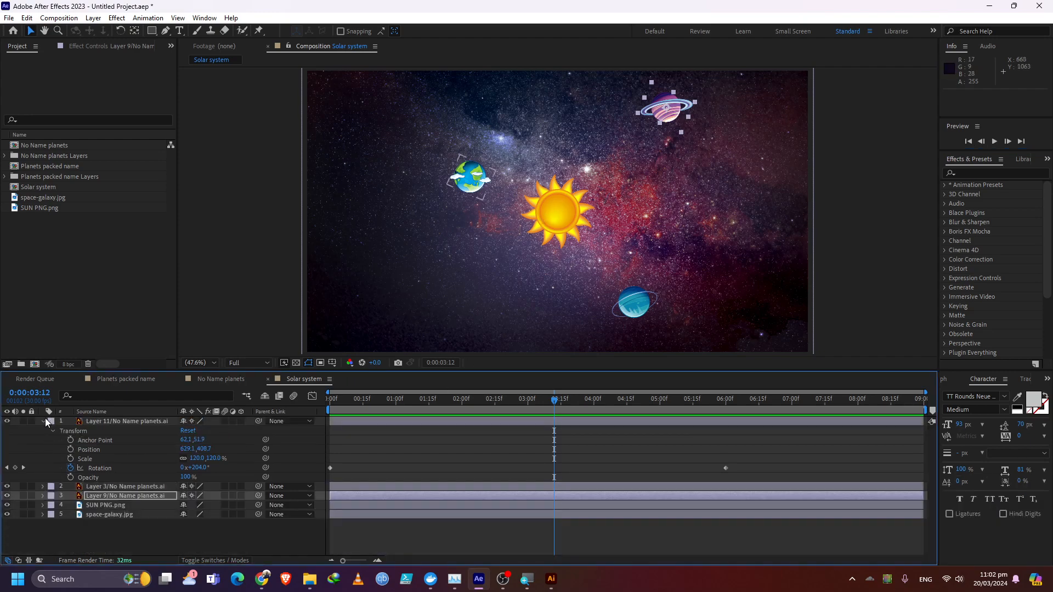
left_click(44, 419)
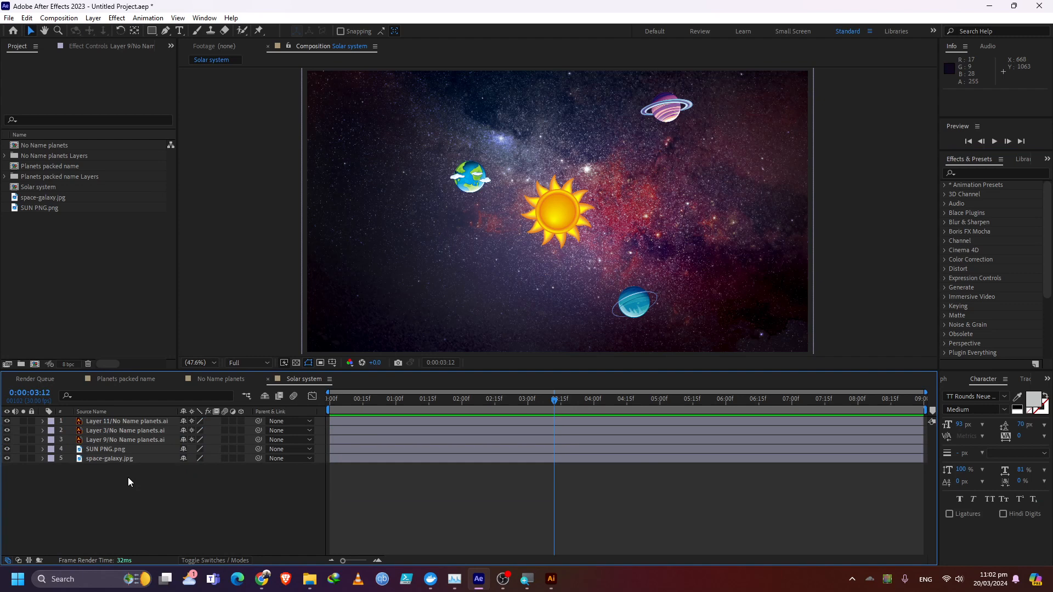
left_click(640, 317)
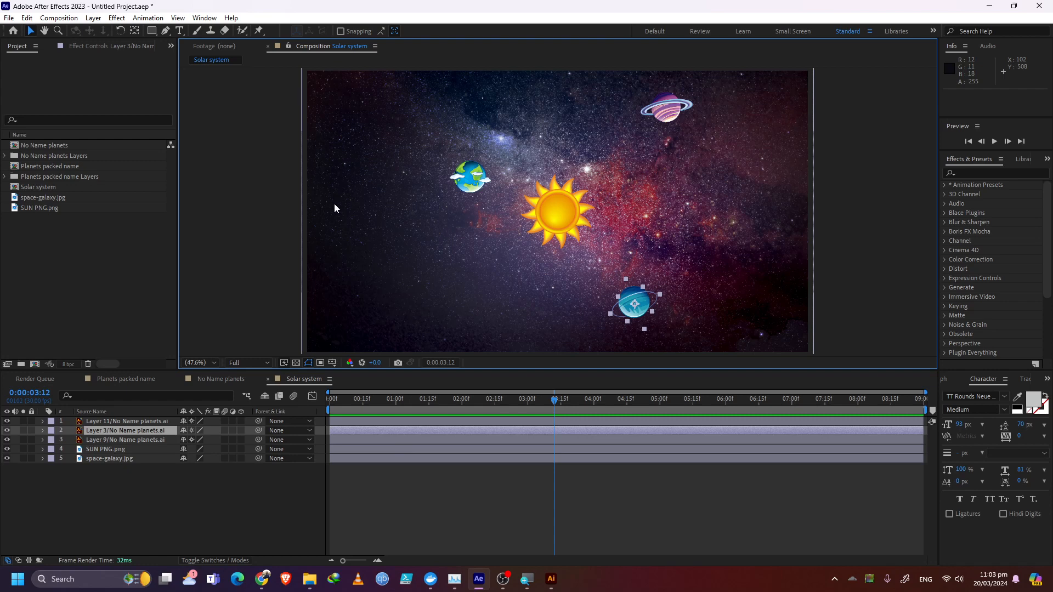
left_click(400, 176)
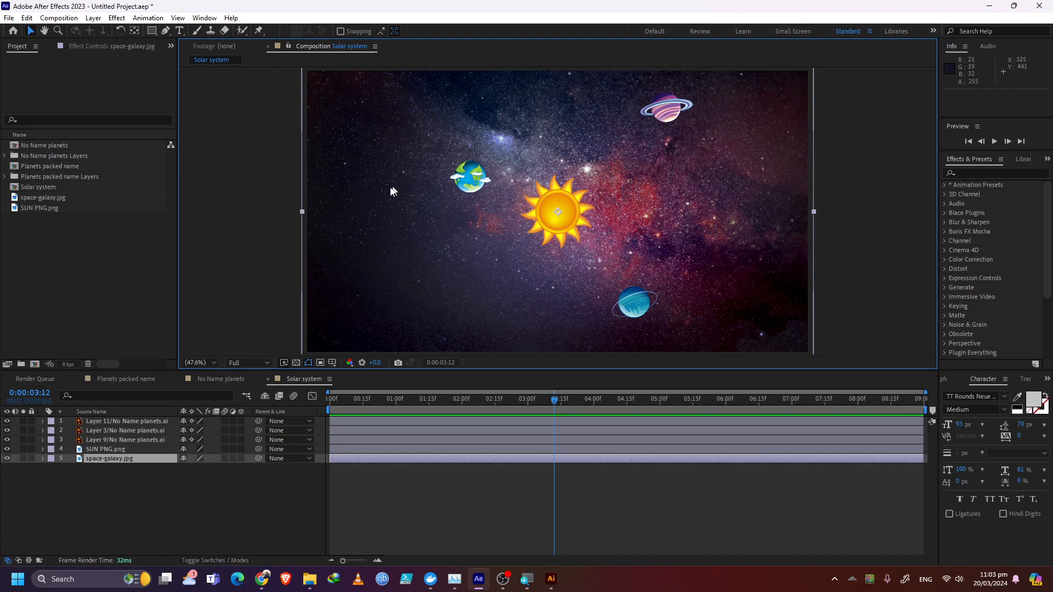
left_click(18, 578)
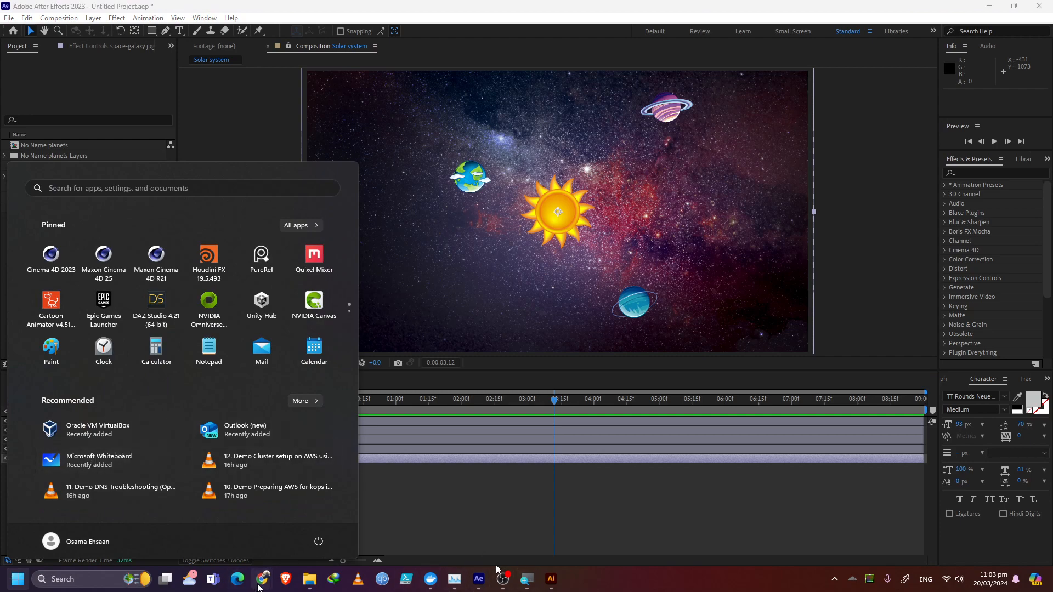
Step: Switch to the Google Meet call in Chrome and start a new Jamboard whiteboard from the meeting activities
mouse_move(262, 580)
left_click(259, 537)
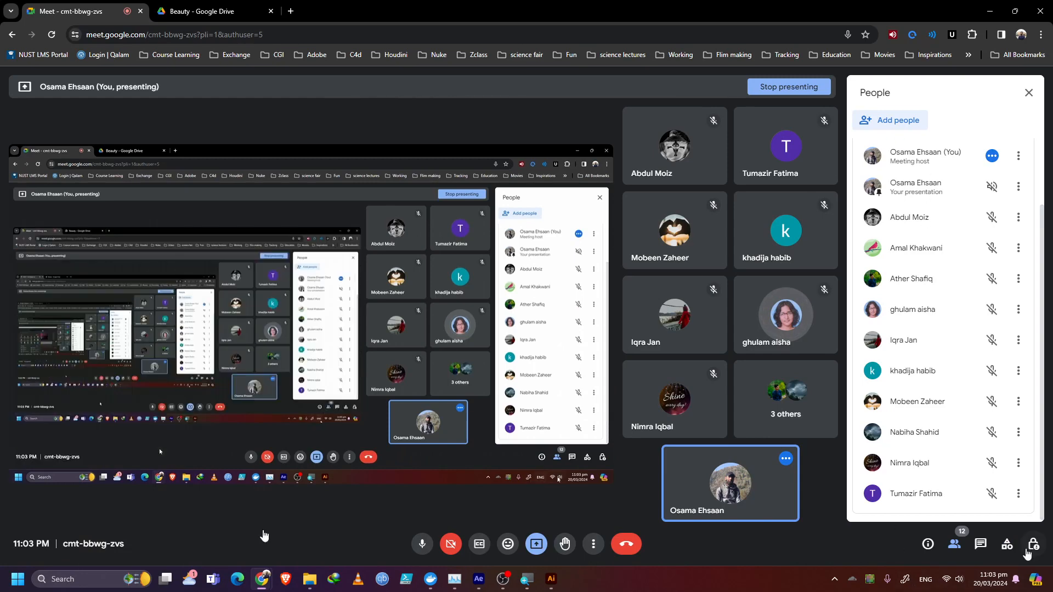
double_click(1006, 547)
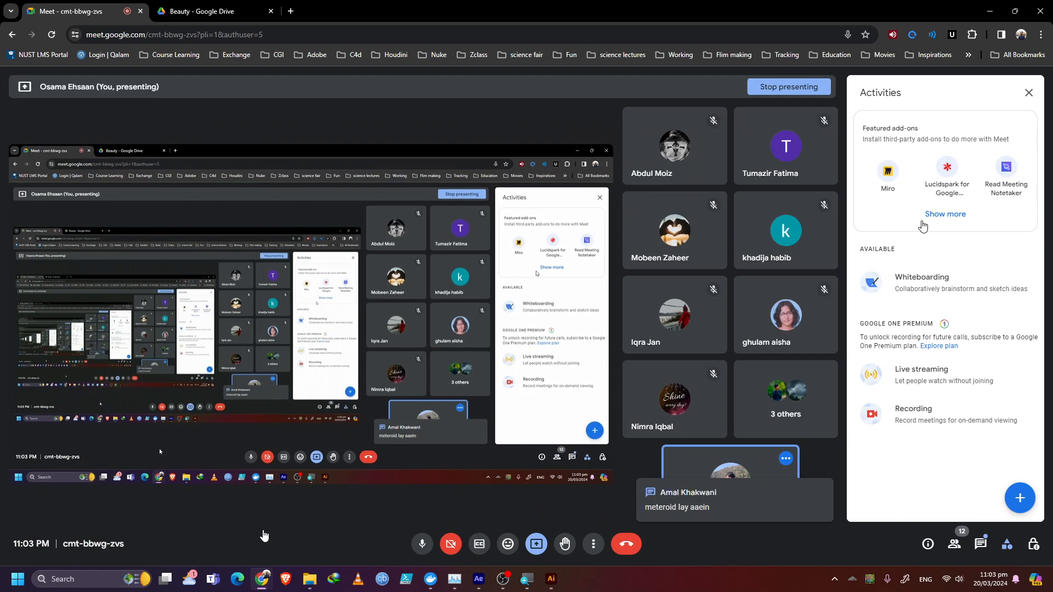
left_click(919, 287)
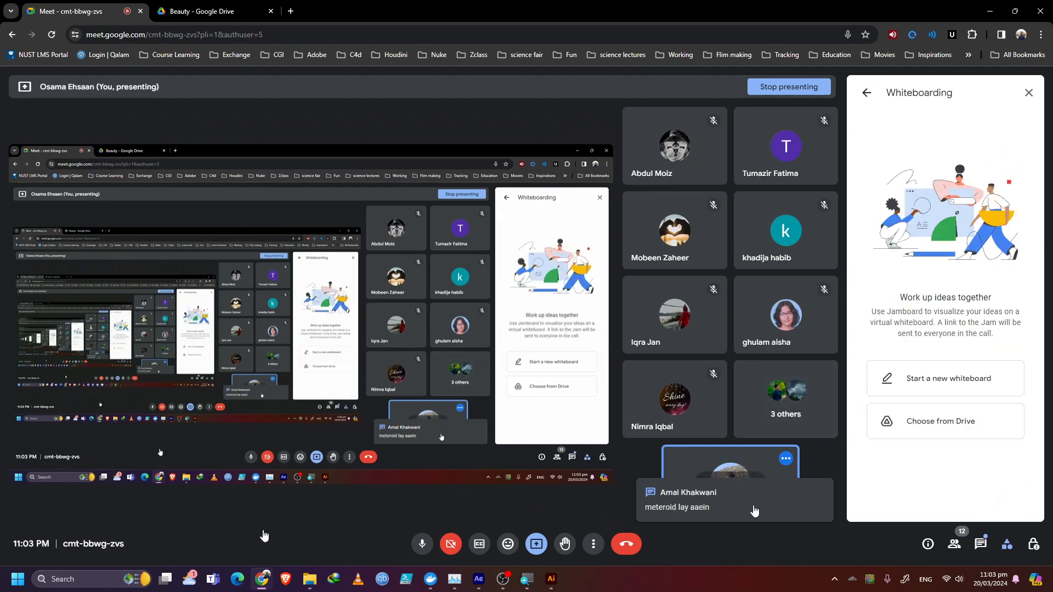
left_click(910, 385)
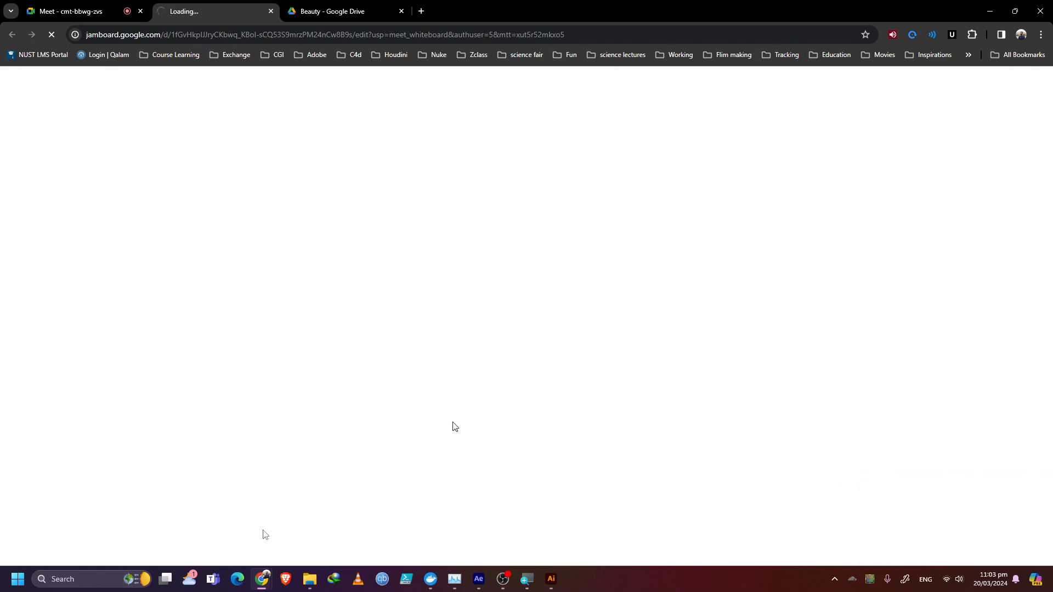
key("super")
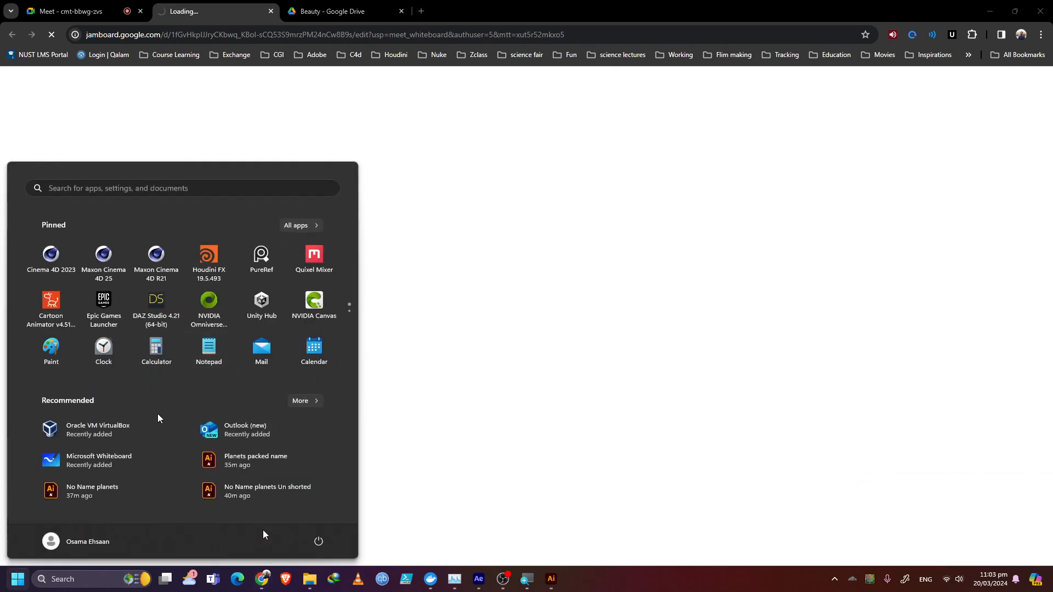
left_click(116, 471)
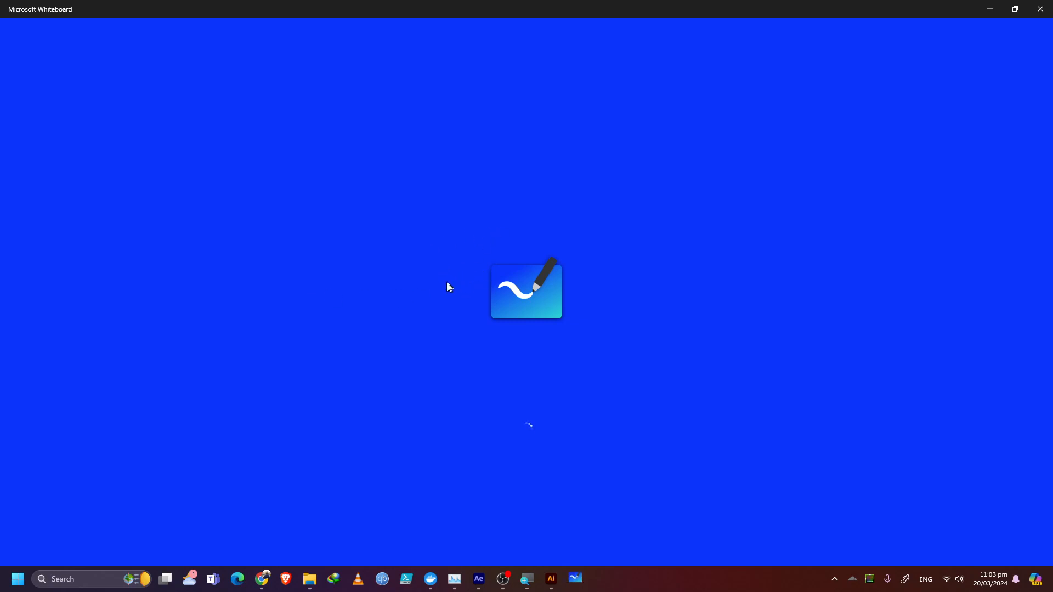
left_click(576, 579)
left_click(571, 577)
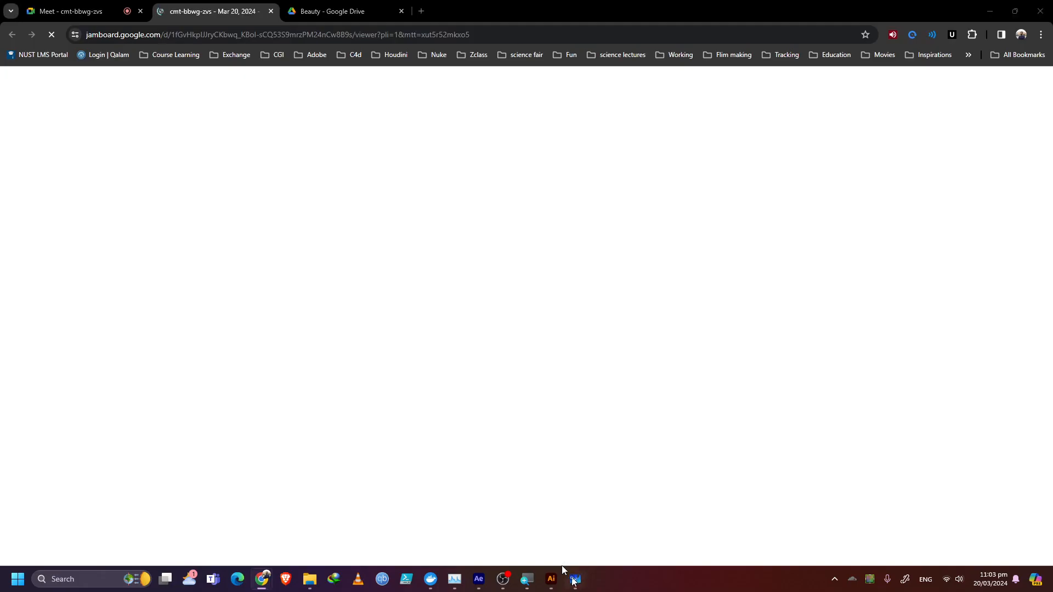
left_click(570, 579)
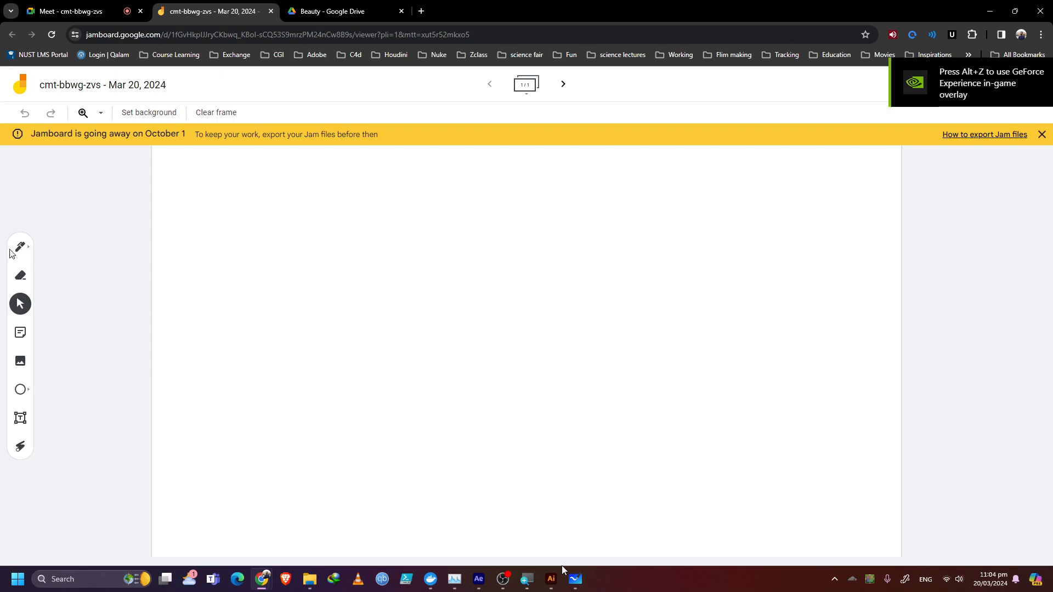
Step: Sketch a large circle for the sun with the pen and three small planet circles spaced around it
left_click(21, 246)
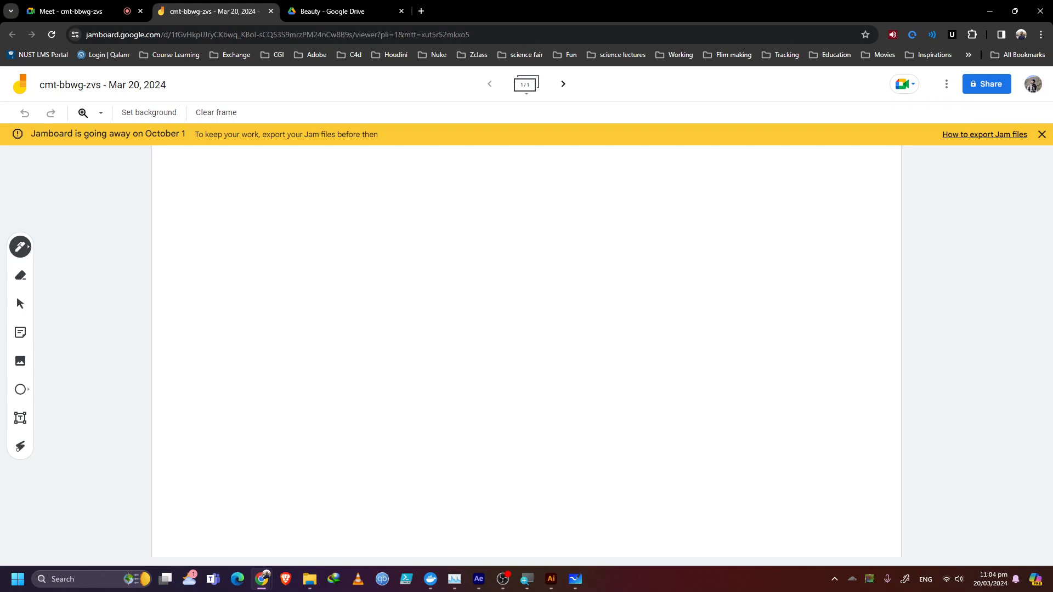
left_click_drag(463, 295, 472, 316)
key("ctrl+z")
mouse_move(477, 294)
left_mouse_down()
mouse_move(532, 302)
mouse_move(526, 341)
mouse_move(478, 348)
mouse_move(467, 313)
mouse_move(497, 284)
left_mouse_up()
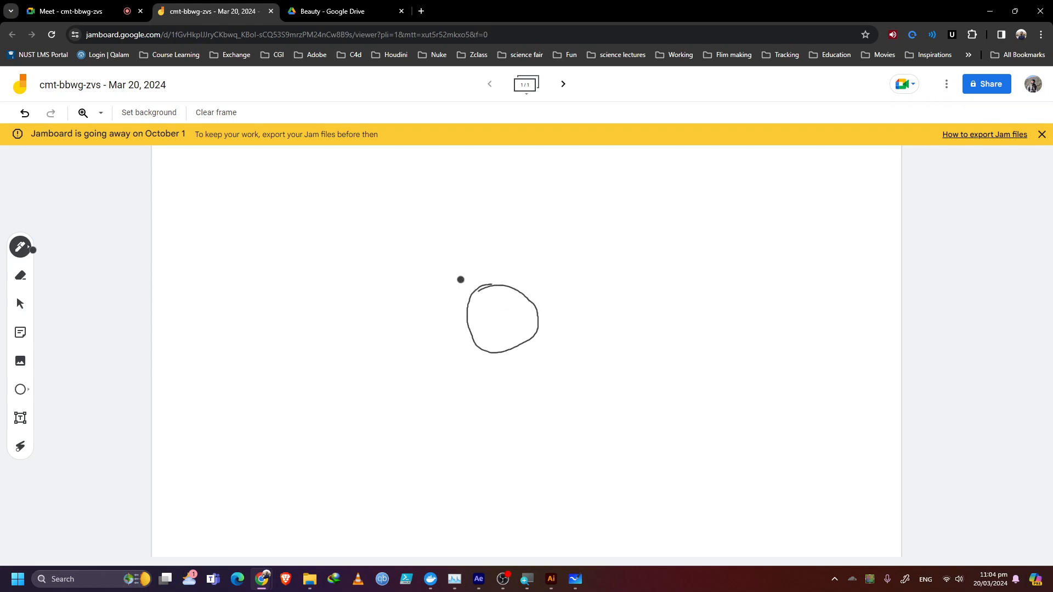
mouse_move(370, 207)
left_mouse_down()
mouse_move(369, 234)
mouse_move(374, 210)
left_mouse_up()
mouse_move(659, 248)
left_mouse_down()
mouse_move(680, 256)
mouse_move(660, 248)
left_mouse_up()
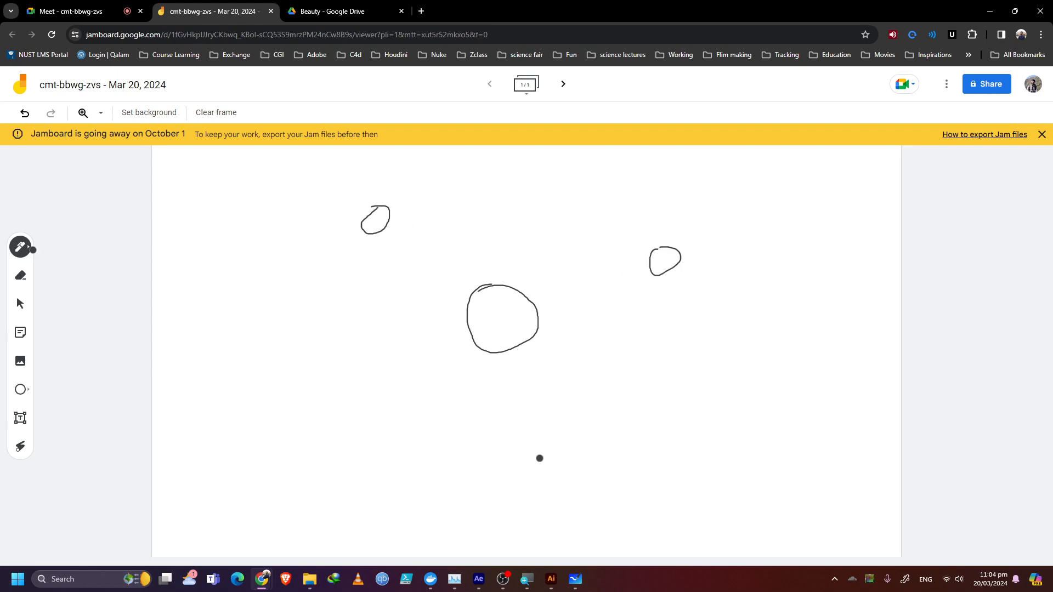
left_click_drag(540, 454, 551, 446)
Step: Draw rotation arrows beside the sun and each planet, and a line joining the upper-left planet to a dot at the sun's centre
mouse_move(535, 280)
left_mouse_down()
mouse_move(548, 296)
mouse_move(534, 317)
mouse_move(557, 315)
left_mouse_up()
mouse_move(693, 258)
left_mouse_down()
mouse_move(667, 280)
mouse_move(684, 291)
left_mouse_up()
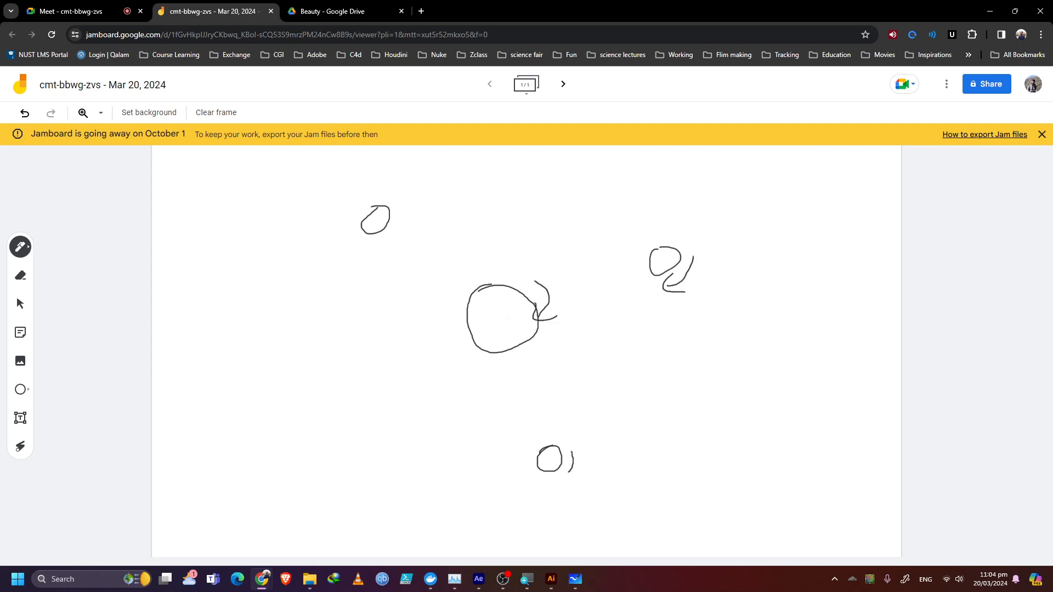
left_click_drag(564, 478, 550, 472)
mouse_move(357, 207)
left_mouse_down()
mouse_move(380, 195)
mouse_move(398, 237)
mouse_move(504, 330)
left_mouse_up()
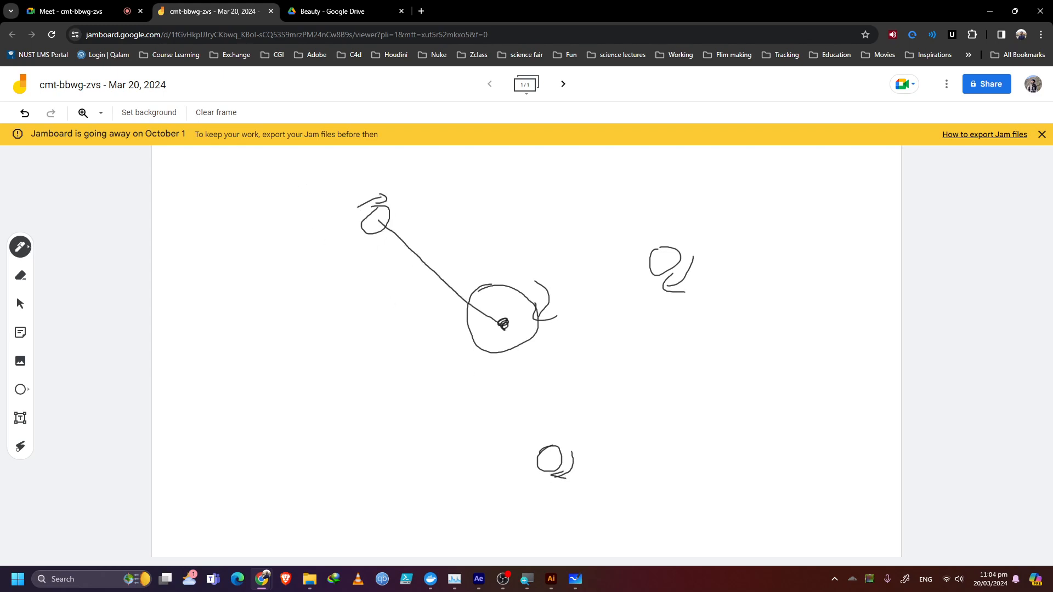
Step: Join the other two planets to the sun's centre with lines and draw clockwise orbit arrows from each planet to the next
left_click_drag(551, 453, 552, 460)
left_click_drag(508, 326, 516, 328)
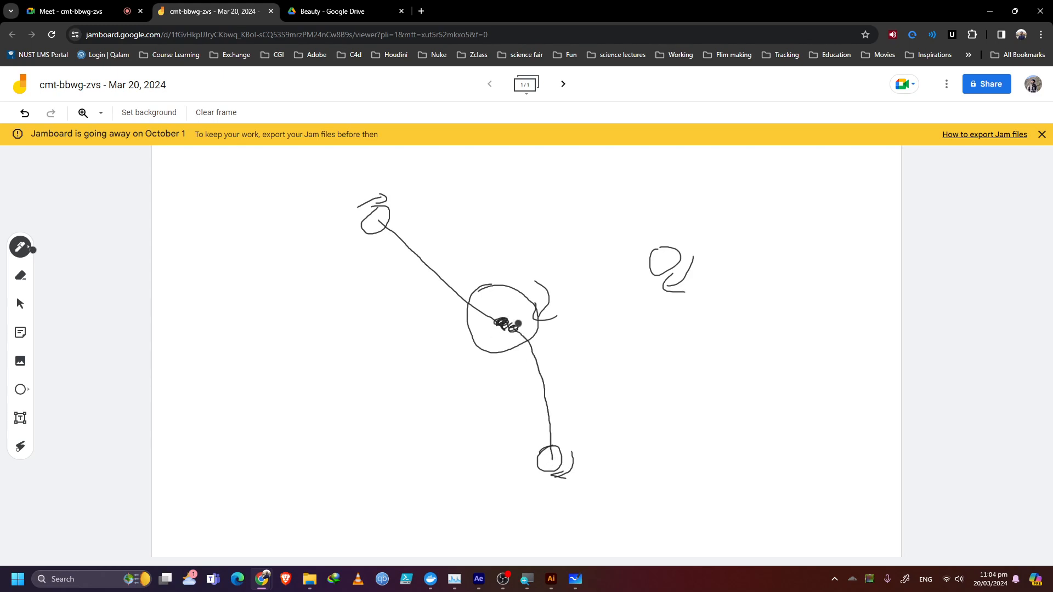
mouse_move(662, 262)
left_mouse_down()
mouse_move(515, 304)
mouse_move(509, 321)
left_mouse_up()
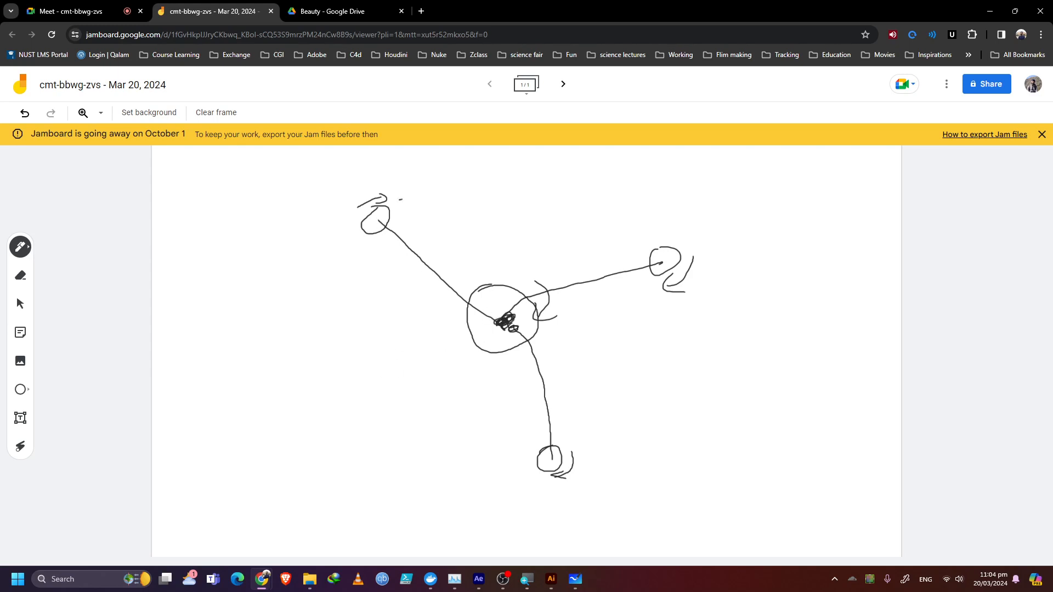
mouse_move(399, 199)
left_mouse_down()
mouse_move(625, 241)
mouse_move(584, 242)
left_mouse_up()
mouse_move(666, 305)
left_mouse_down()
mouse_move(625, 393)
mouse_move(579, 430)
mouse_move(591, 408)
mouse_move(587, 437)
left_mouse_up()
mouse_move(515, 463)
left_mouse_down()
mouse_move(418, 410)
mouse_move(389, 356)
mouse_move(378, 287)
left_mouse_up()
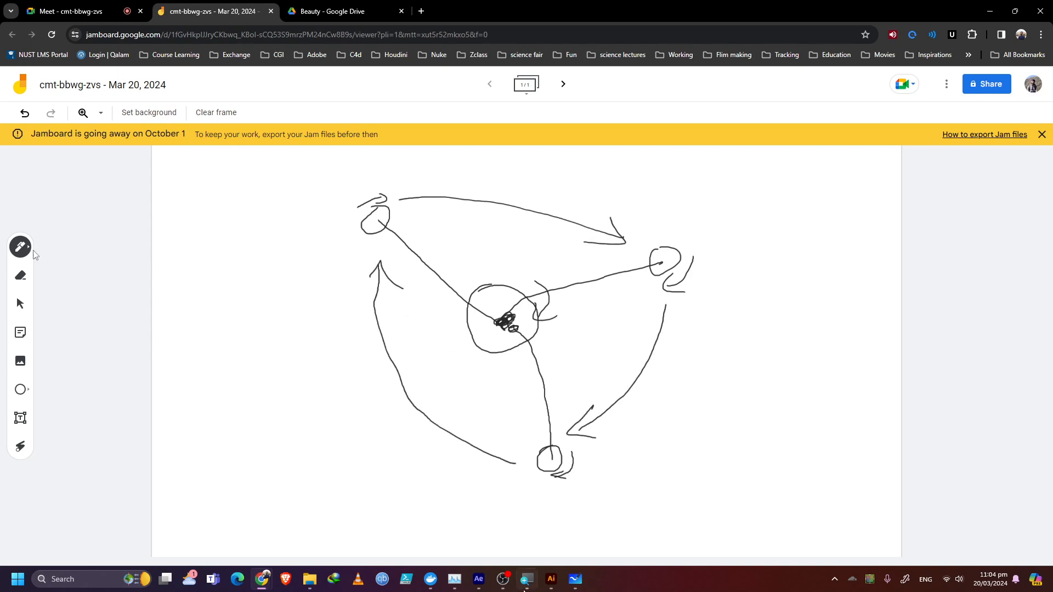
Step: Switch back to After Effects, select each of the three planet layers in turn, and return the playhead to 0:00
left_click(479, 579)
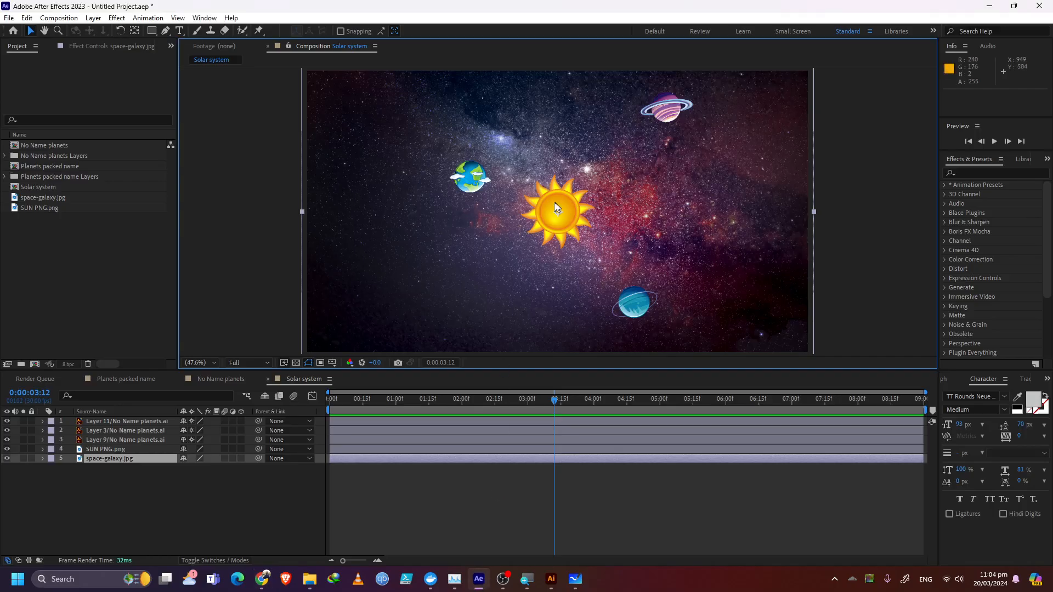
left_click(120, 424)
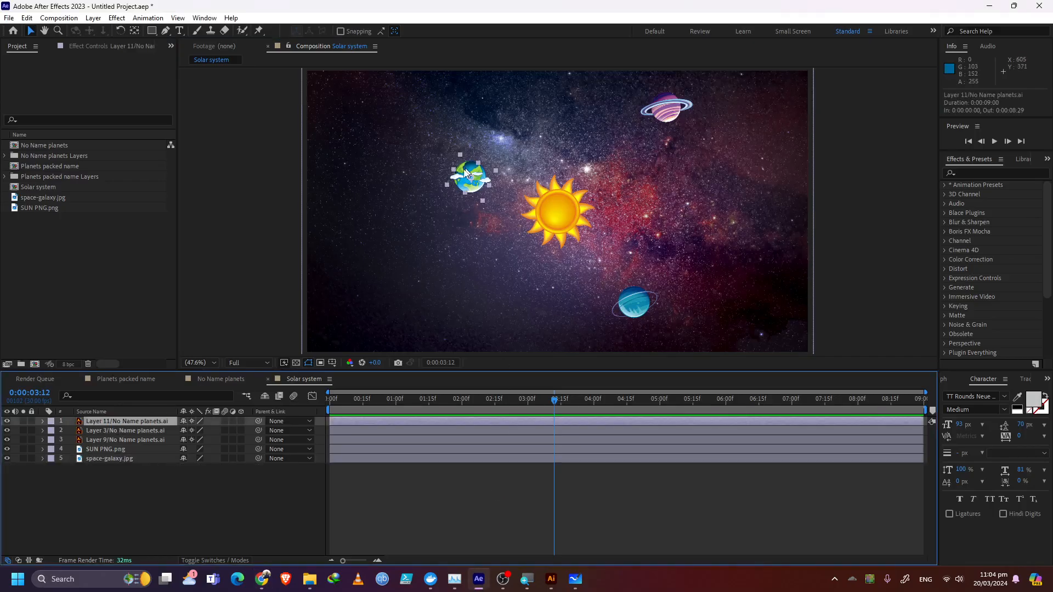
left_click(118, 431)
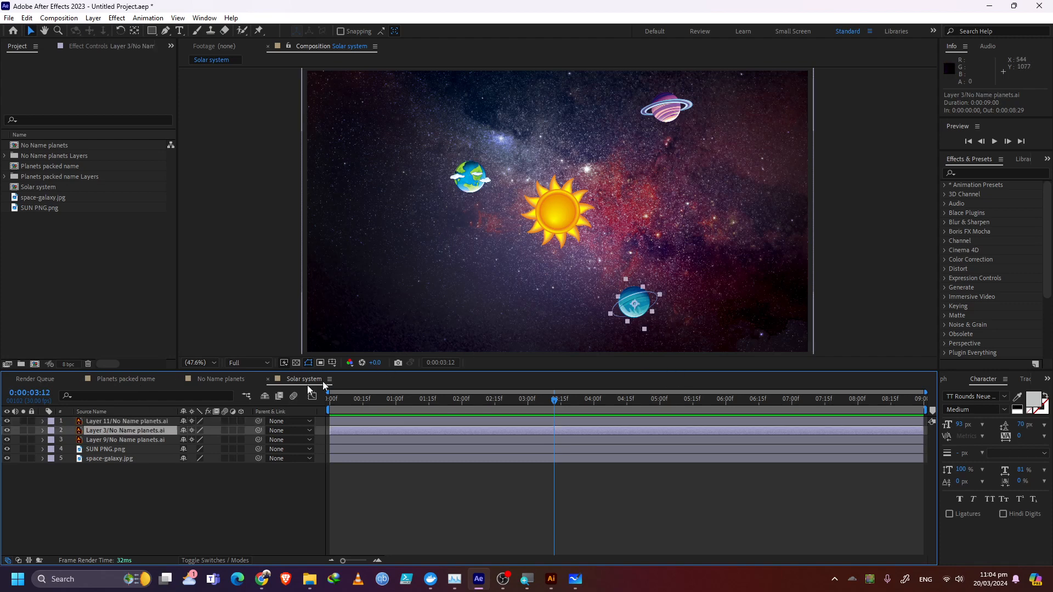
left_click(123, 439)
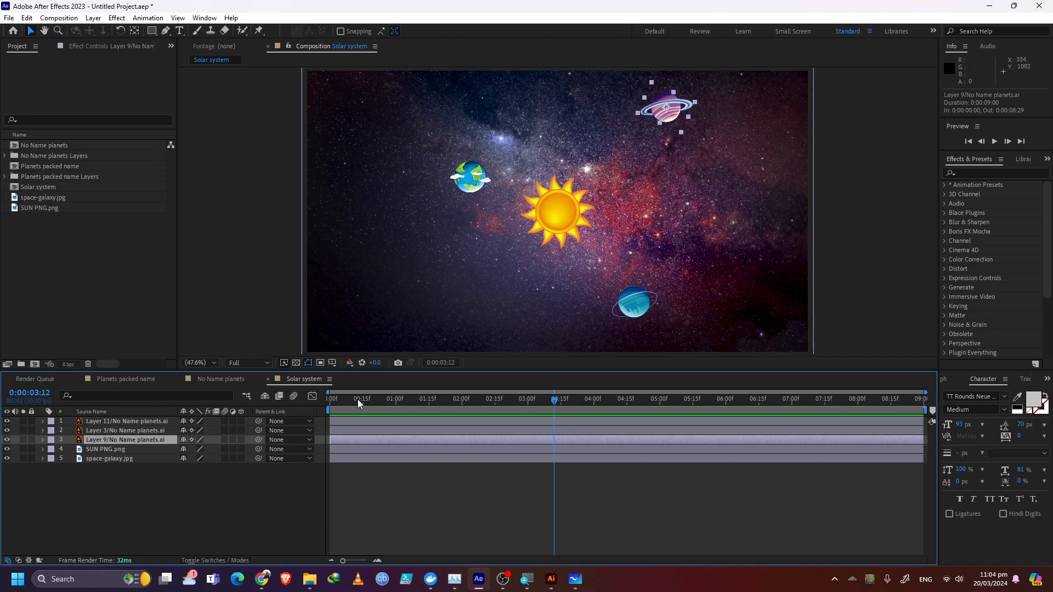
left_click_drag(357, 400, 284, 402)
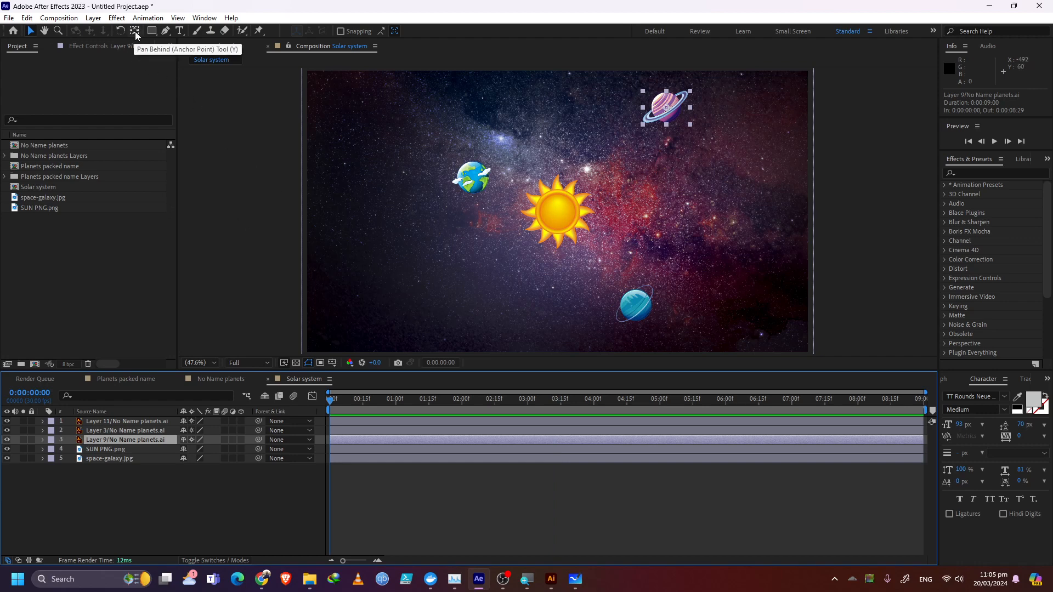
Step: Pan the composition view with the Hand tool, try moving the space-galaxy.jpg background with the Selection tool, and undo the move
left_click(44, 31)
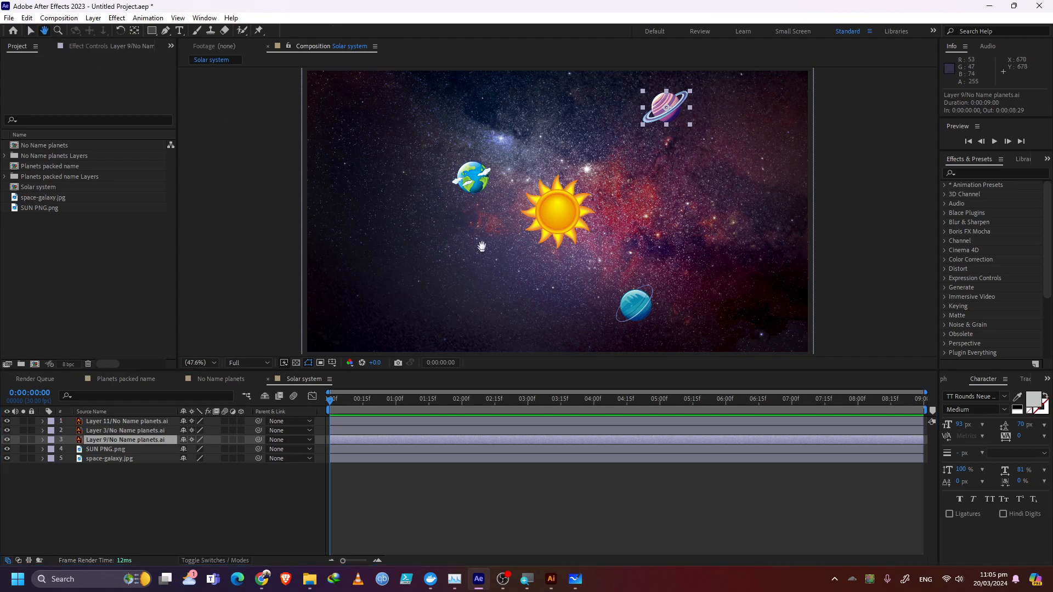
left_click_drag(356, 286, 482, 260)
left_click_drag(445, 230, 334, 160)
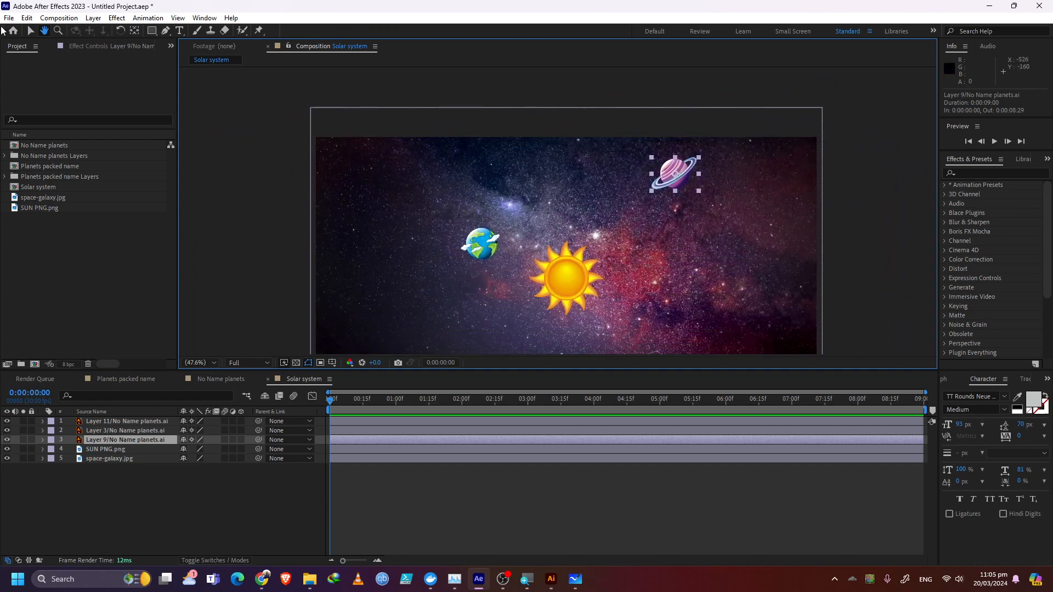
left_click(30, 33)
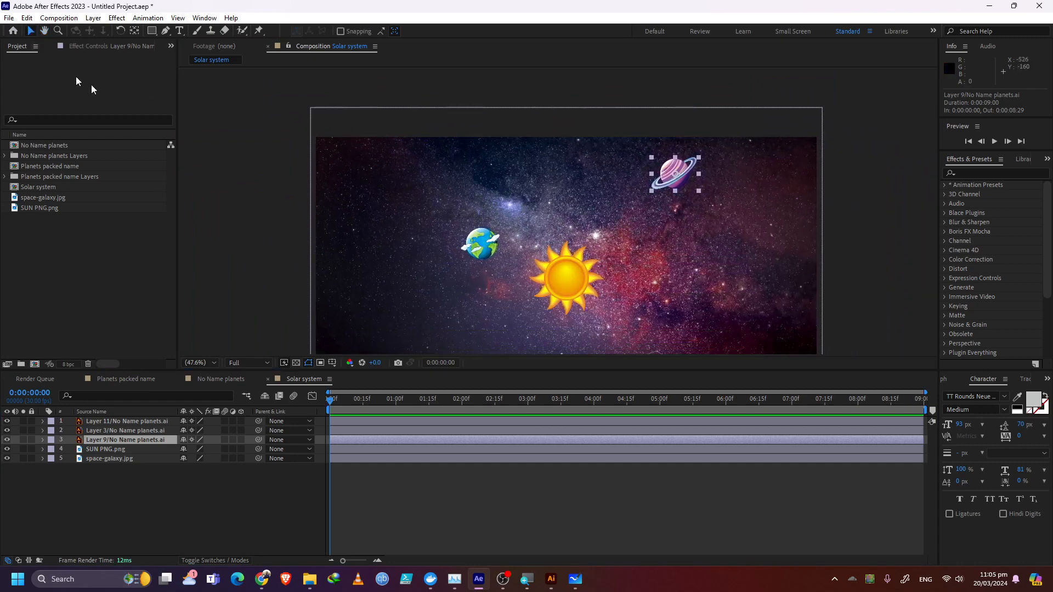
left_click_drag(445, 204, 428, 180)
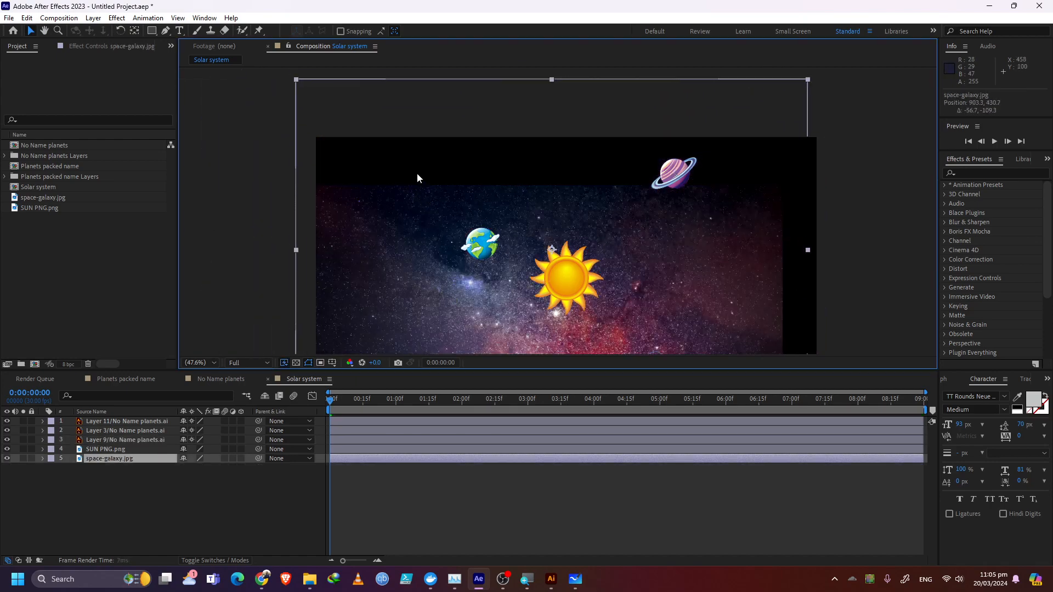
key("ctrl+z")
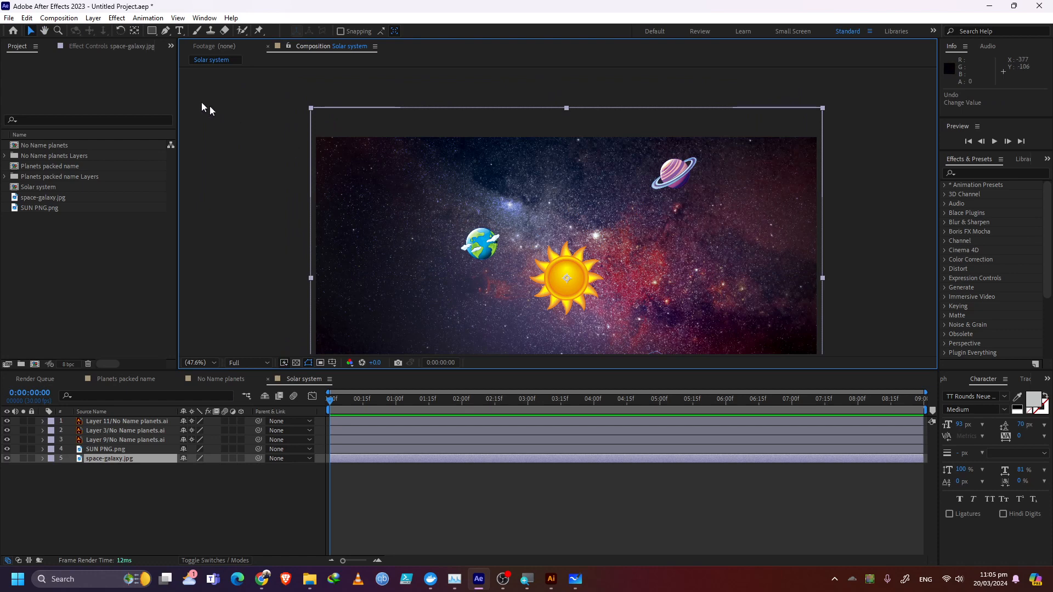
Step: Zoom in and out of the composition with the Zoom tool, set the magnification to Fit, and return to the Selection tool
left_click(58, 31)
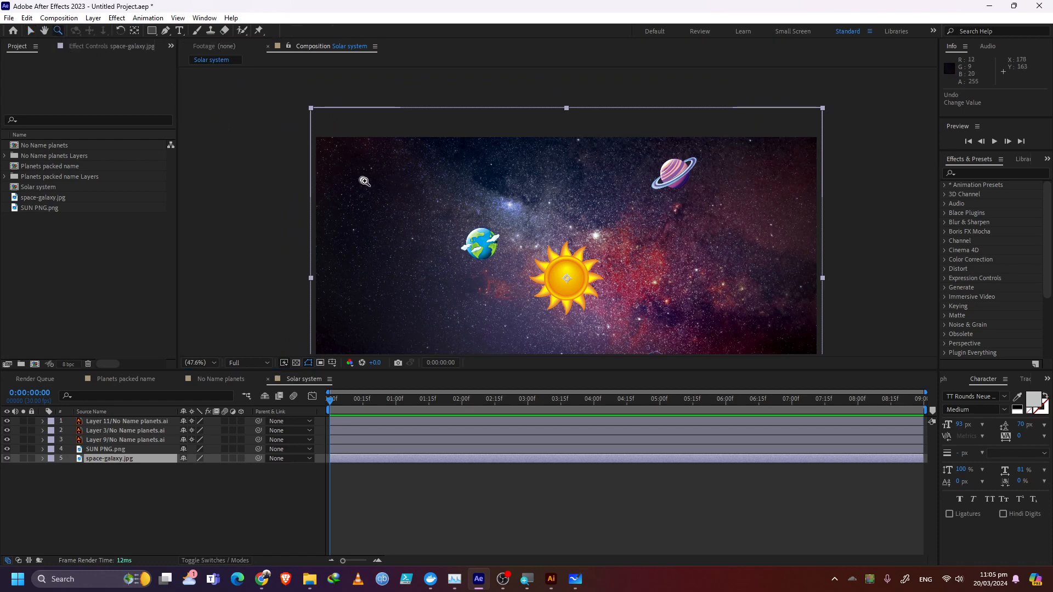
left_click(388, 196)
left_click(572, 258)
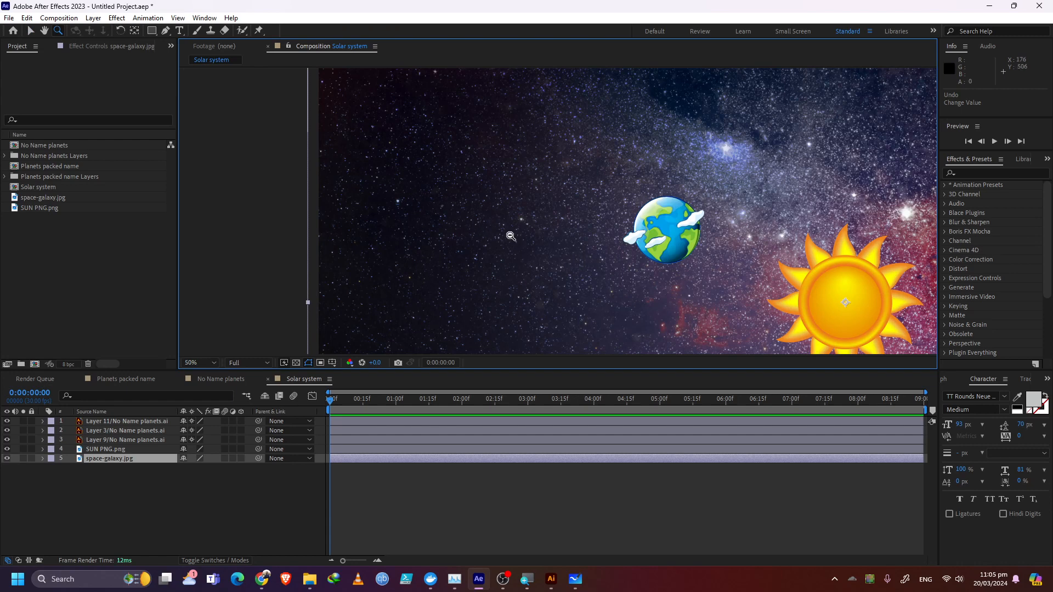
left_click(525, 240, "alt")
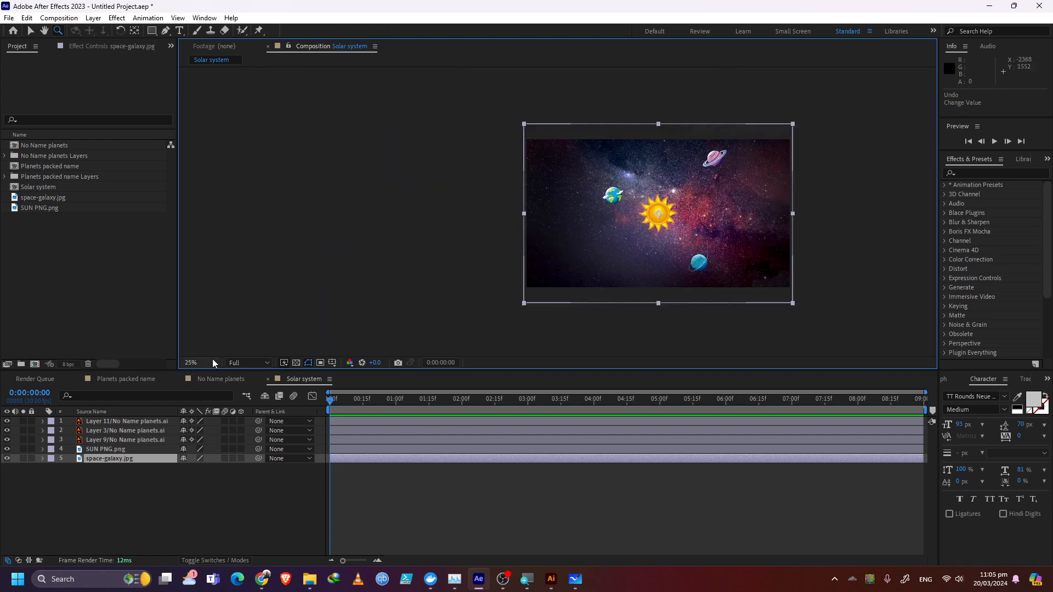
left_click(199, 364)
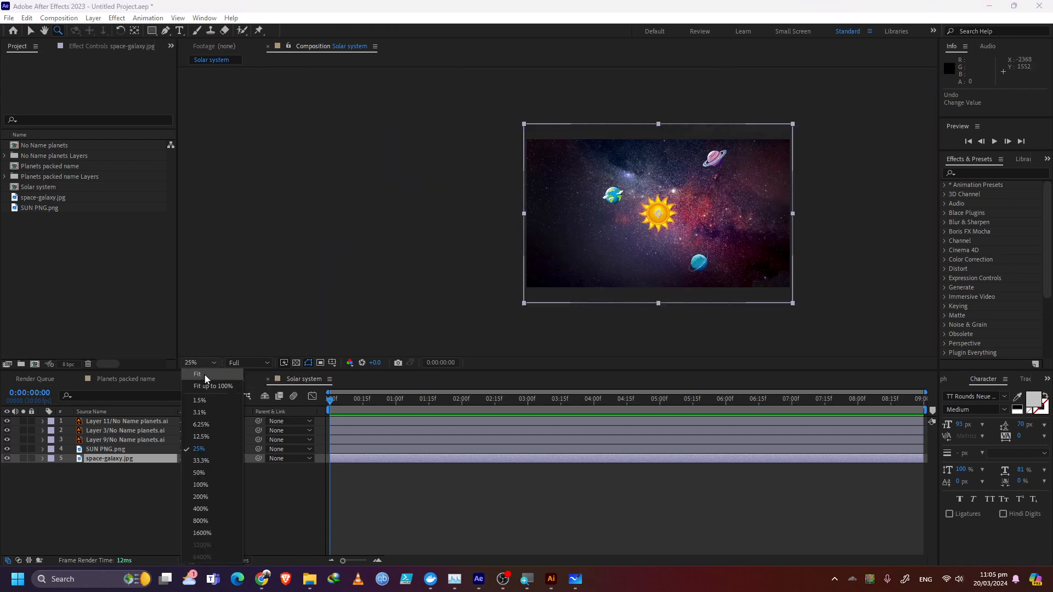
left_click(204, 375)
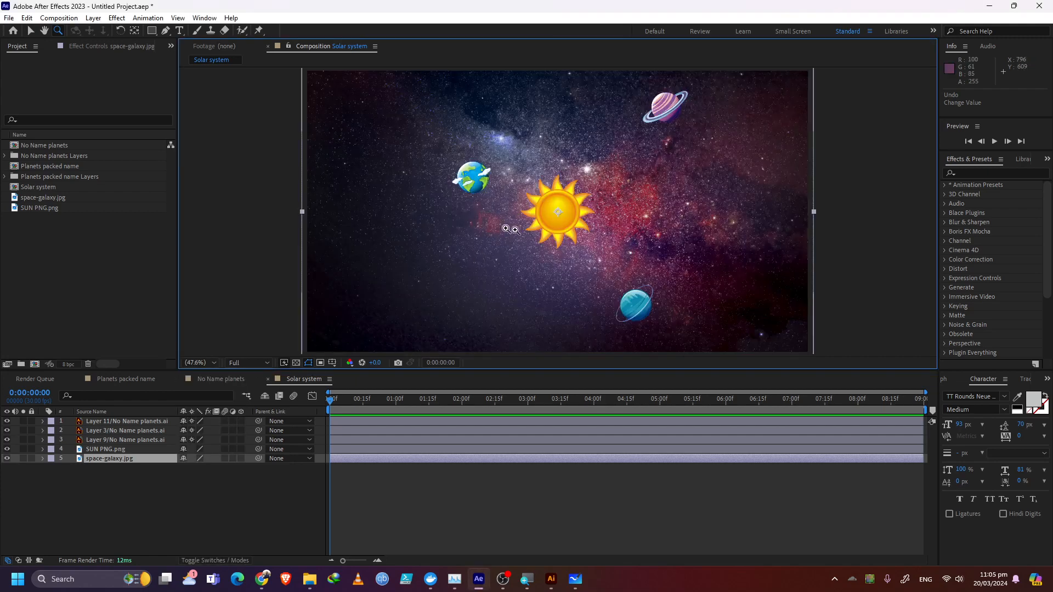
left_click(31, 31)
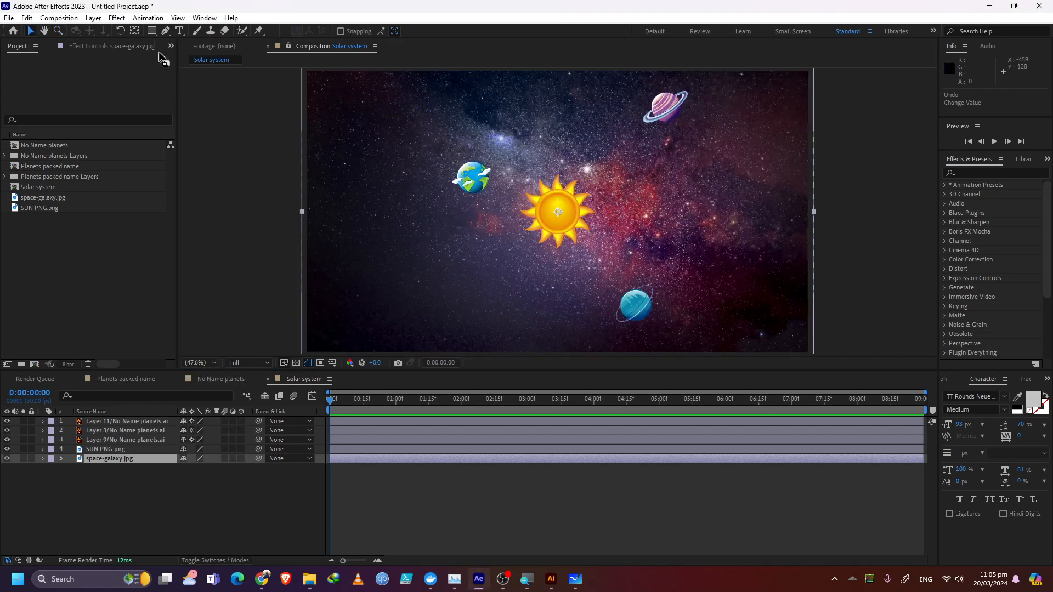
Step: Move the Earth layer's anchor point to the centre of the sun with the Pan Behind tool
left_click(135, 33)
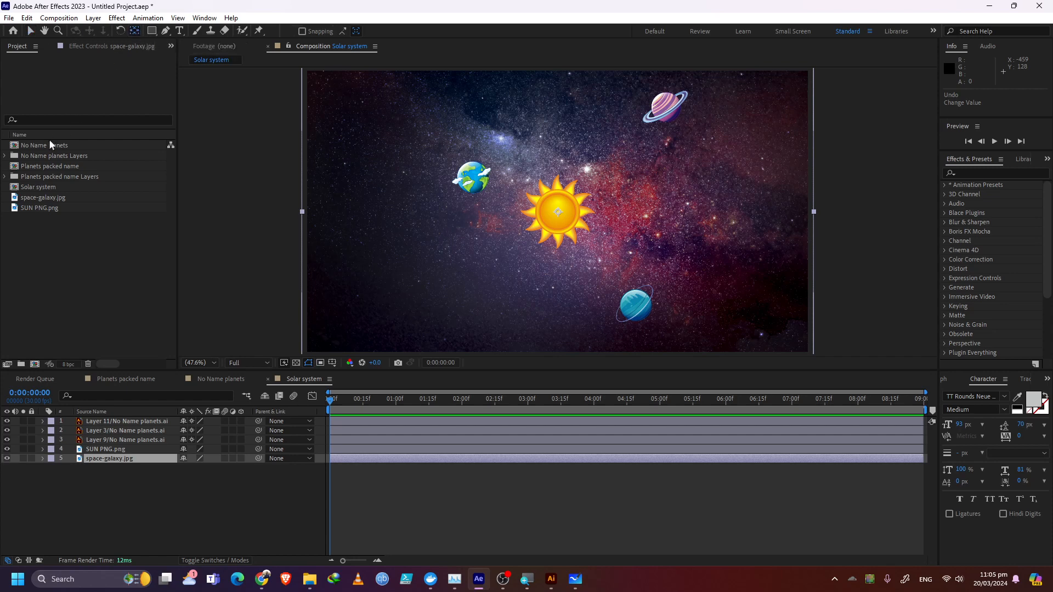
left_click(135, 419)
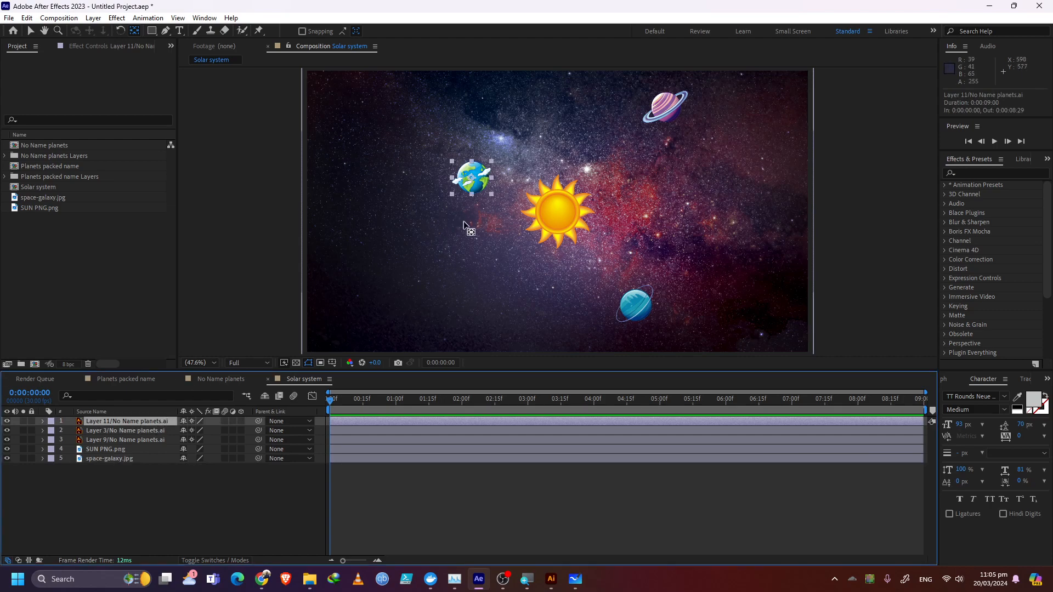
left_click_drag(471, 179, 556, 213)
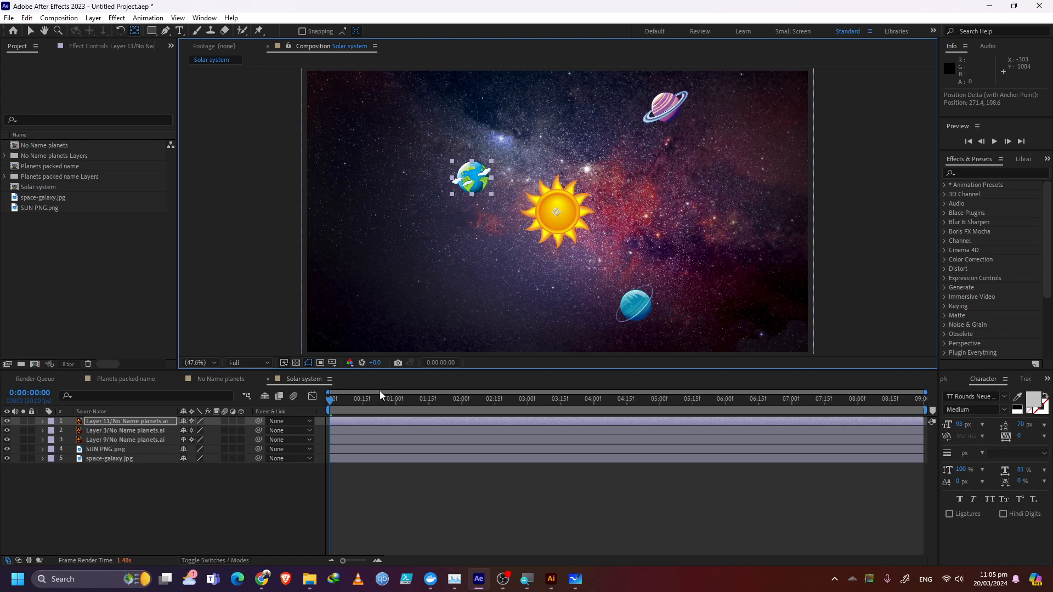
Step: Preview the animation and scrub the timeline to check the Earth's orbit around the sun
key("space")
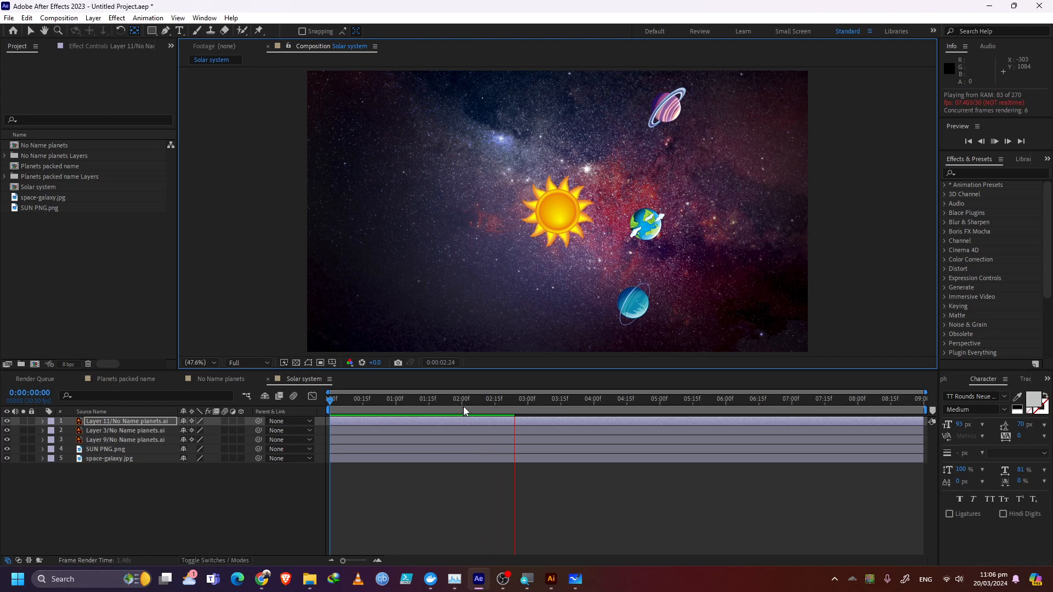
left_click_drag(466, 401, 310, 435)
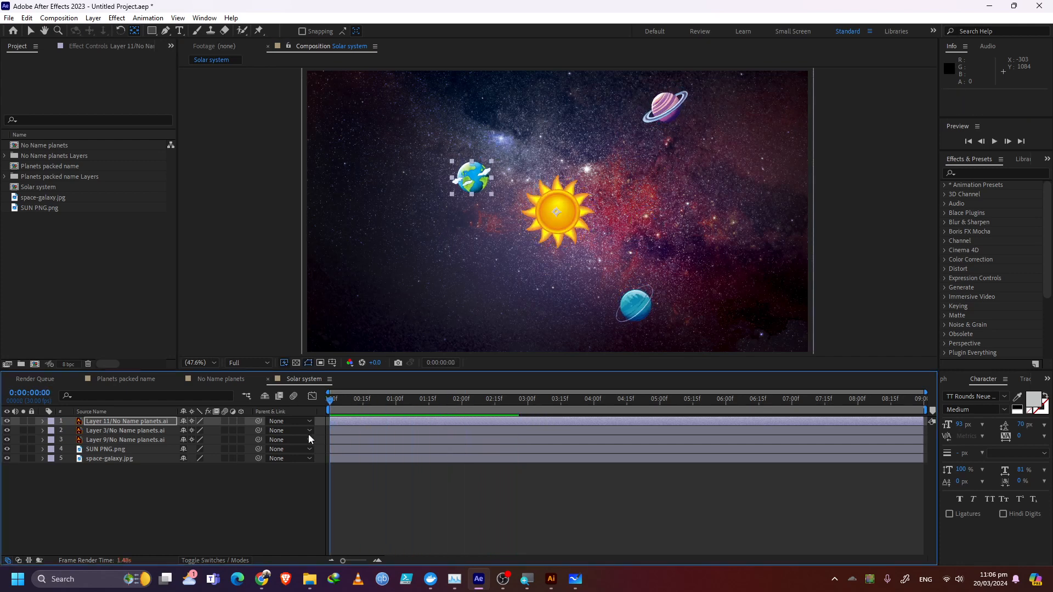
key("space")
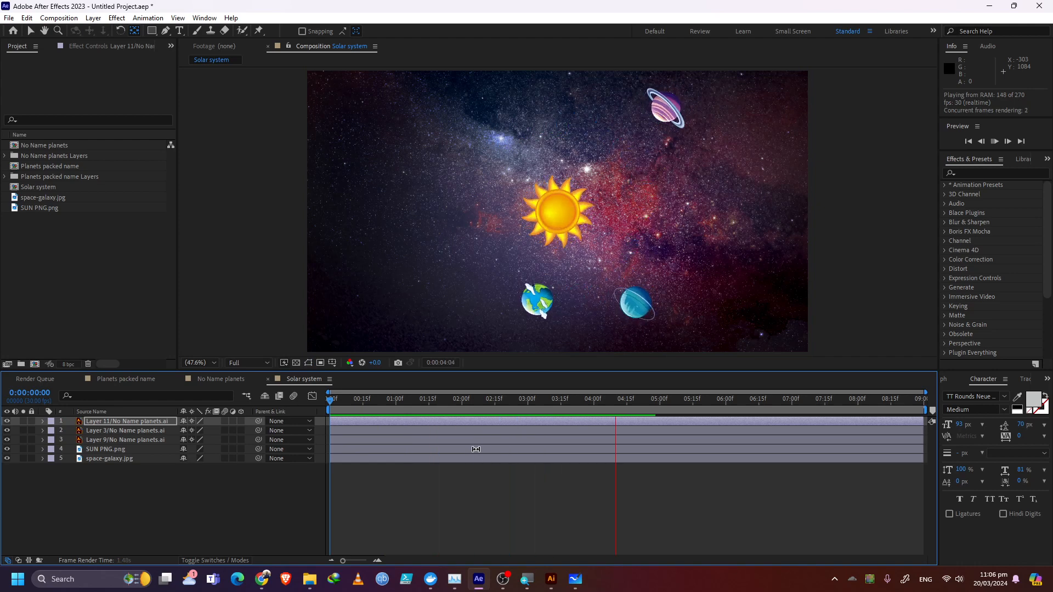
left_click(527, 401)
left_click_drag(513, 407, 409, 433)
Step: Undo the accidental layer time shift and the Earth layer's anchor point move
left_click(318, 459)
left_click(308, 465)
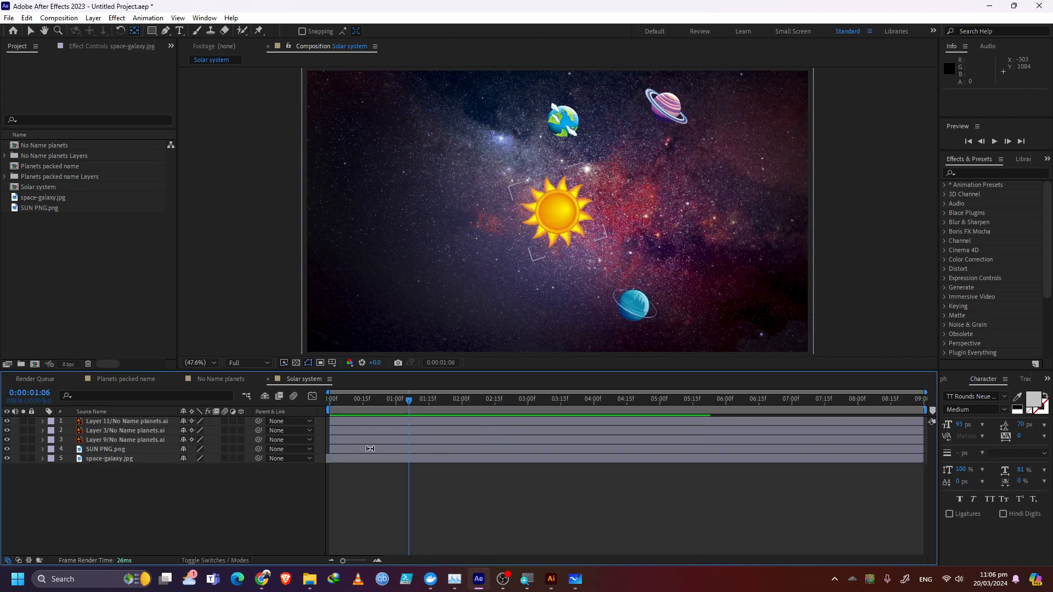
key("ctrl+z")
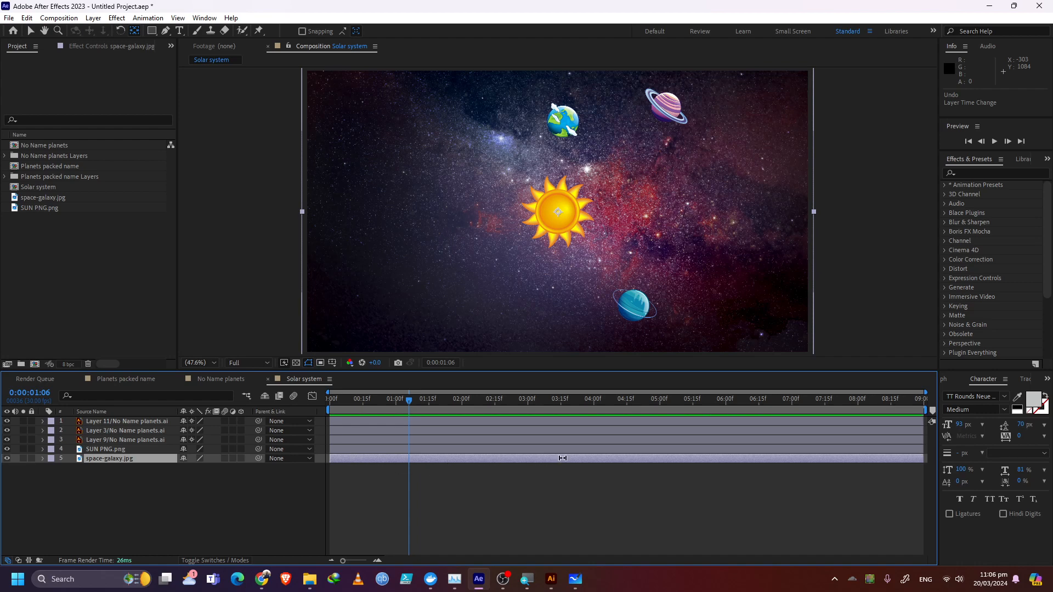
left_click(229, 495)
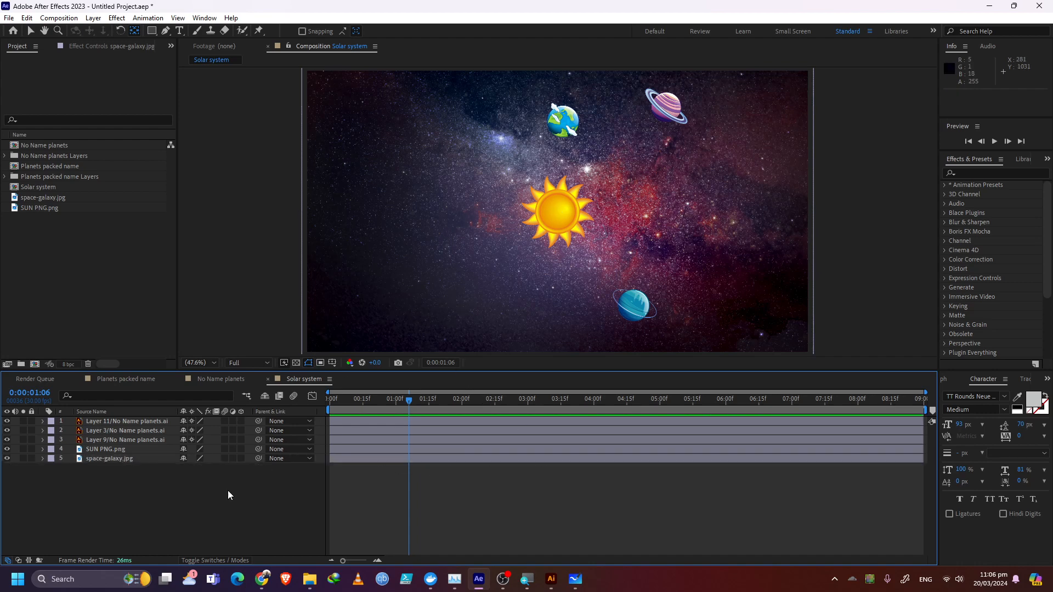
key("ctrl+z")
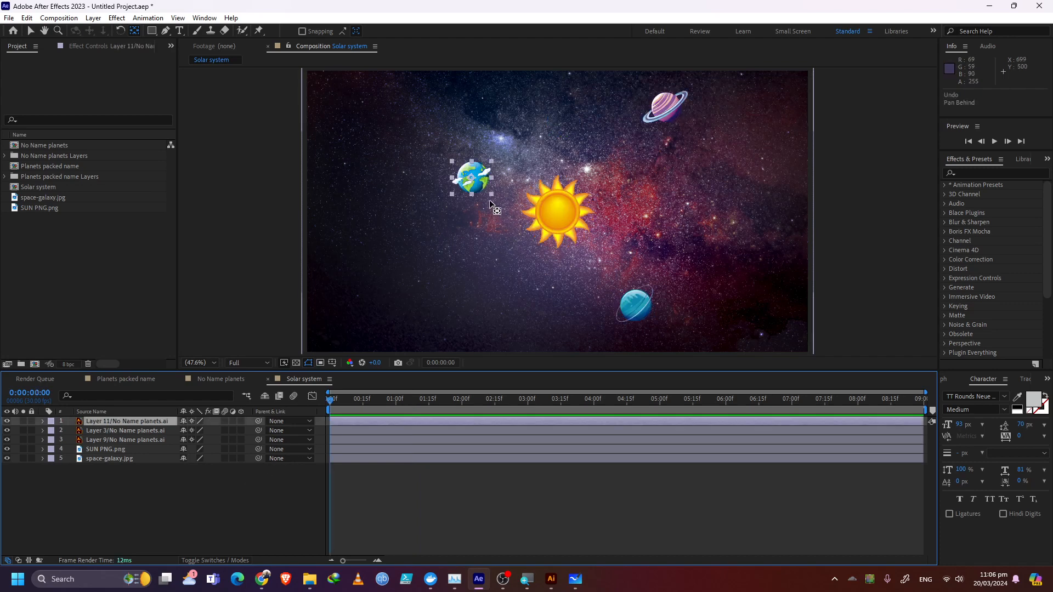
Step: Pan the composition view with the Hand tool and try moving the Earth with the Selection tool
scroll(467, 177, "up", 1)
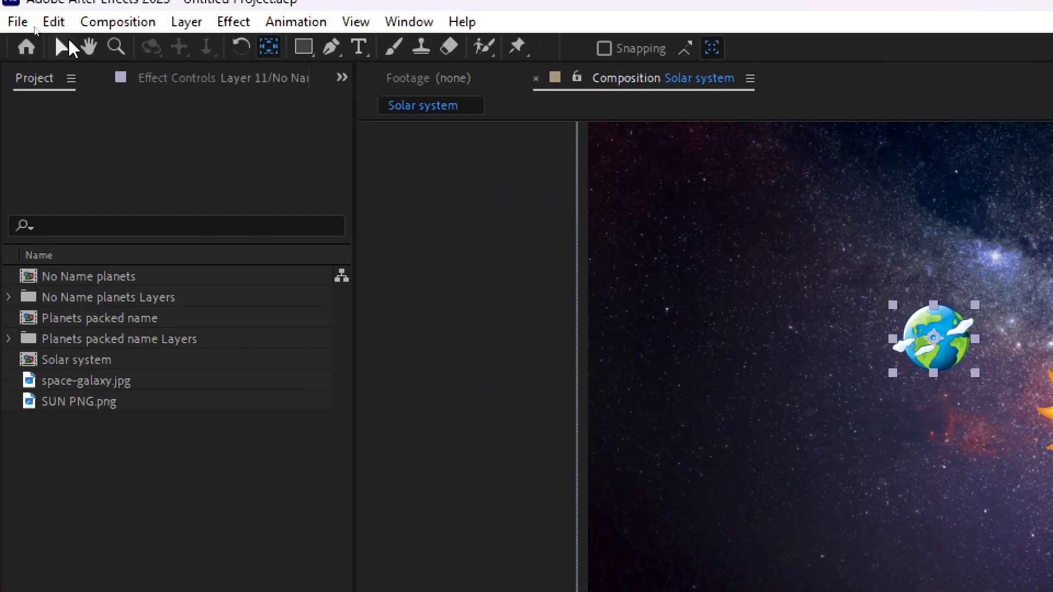
left_click(63, 44)
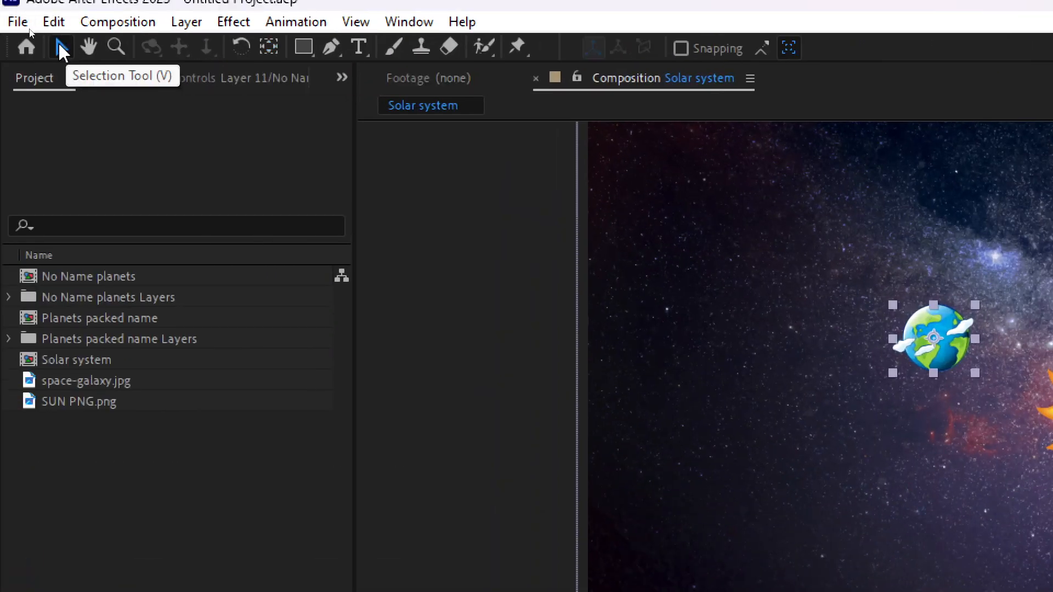
left_click(88, 47)
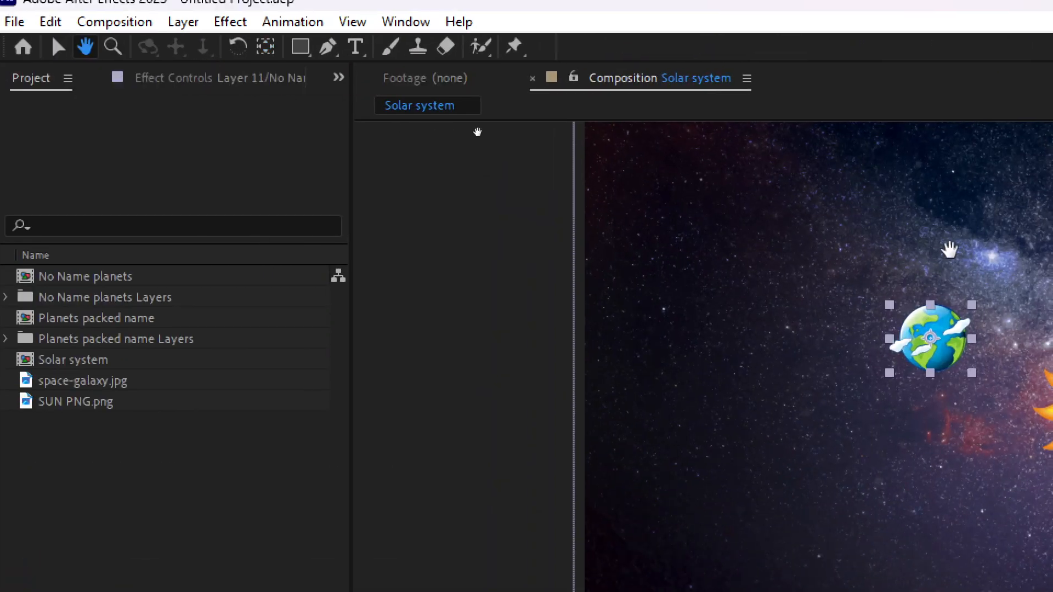
left_click_drag(790, 247, 714, 280)
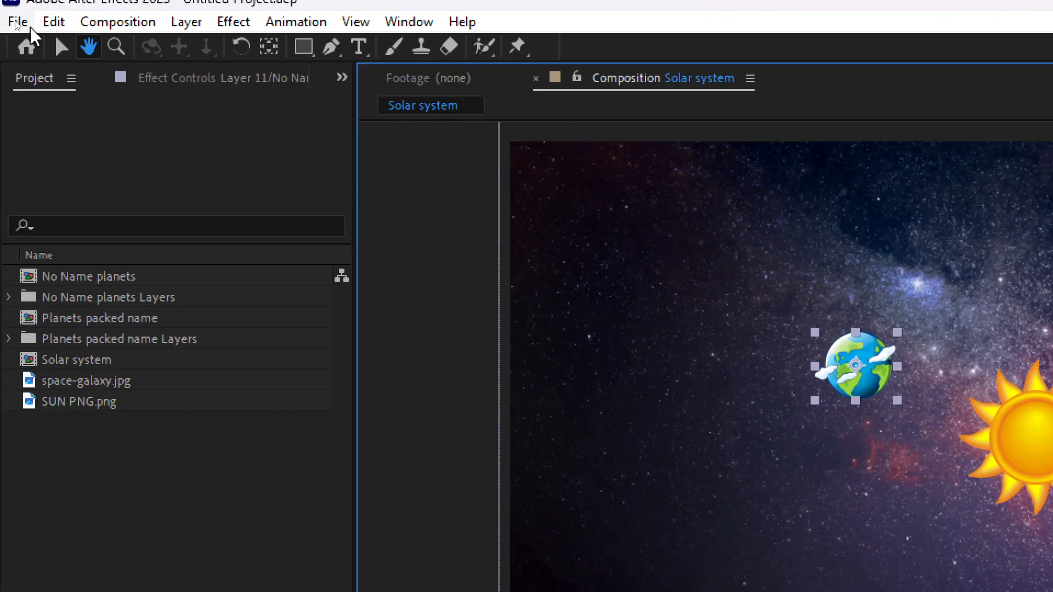
left_click(63, 47)
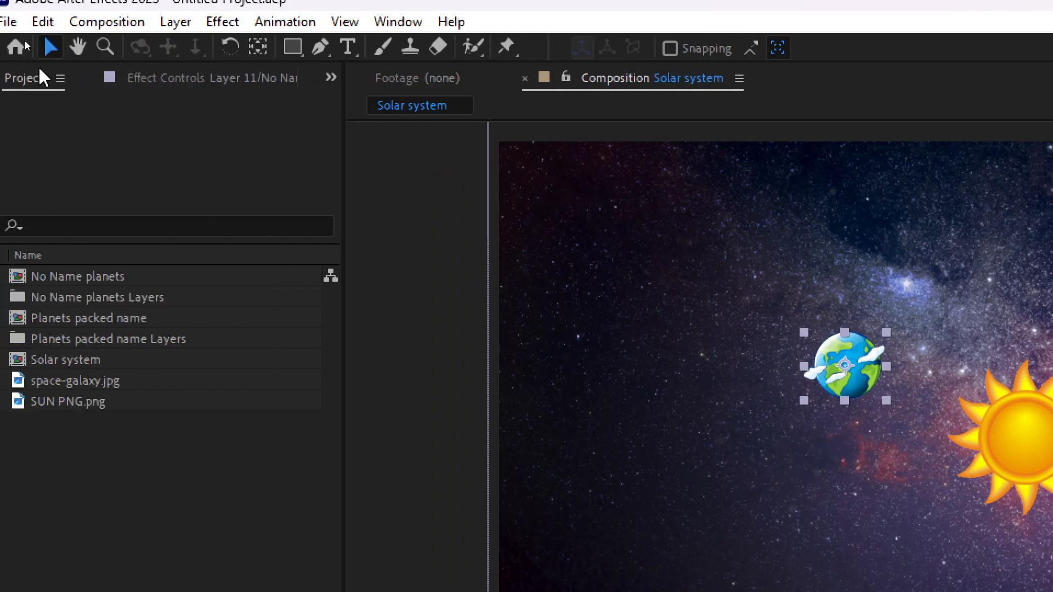
left_click_drag(851, 374, 833, 354)
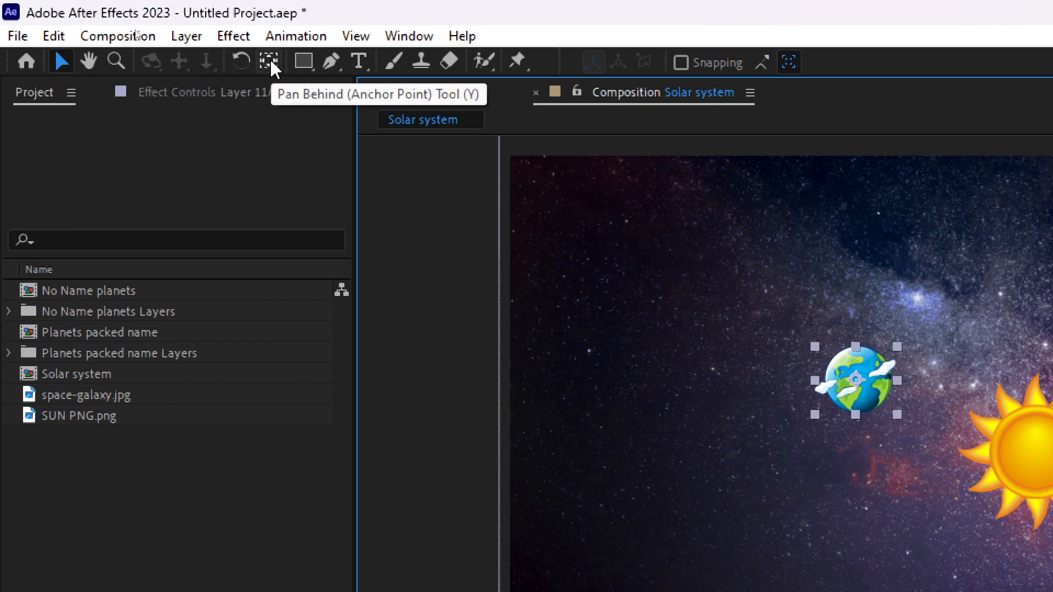
Step: Move the Earth layer's anchor point to the centre of the sun with the Pan Behind tool
left_click(271, 63)
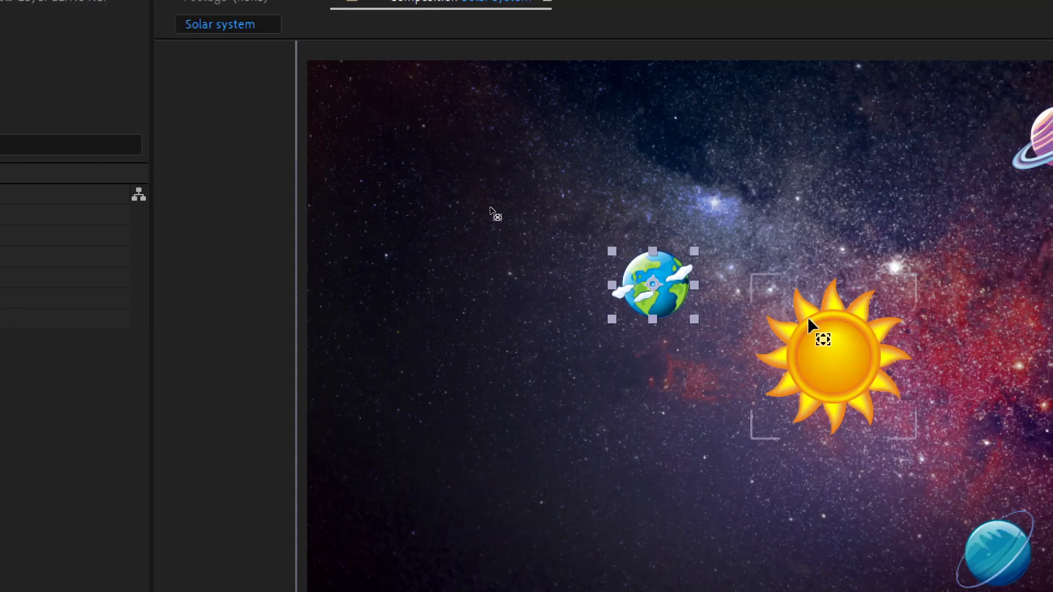
left_click_drag(652, 284, 831, 358)
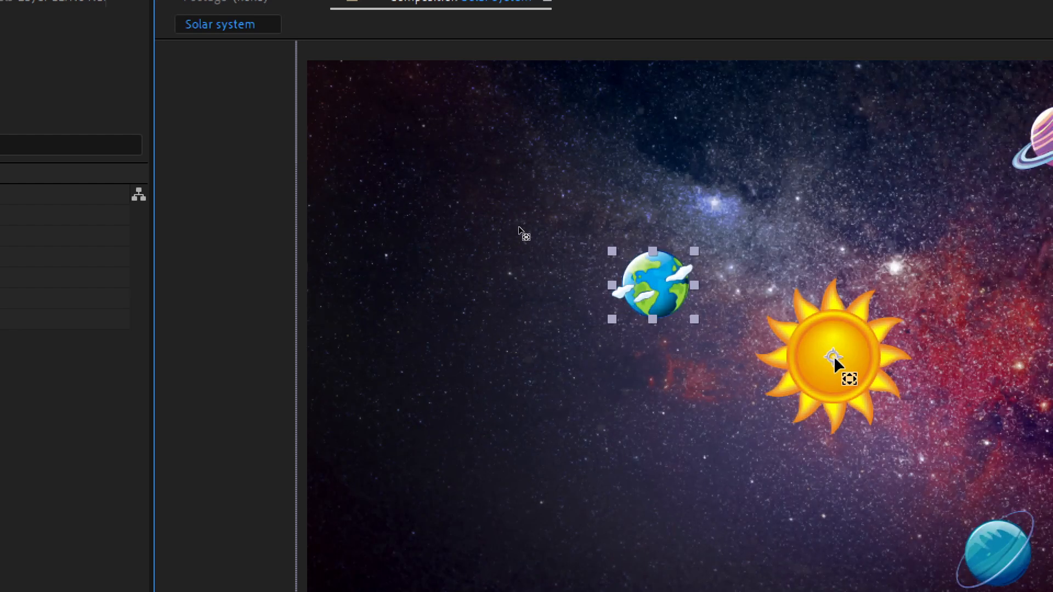
scroll(819, 400, "down", 1)
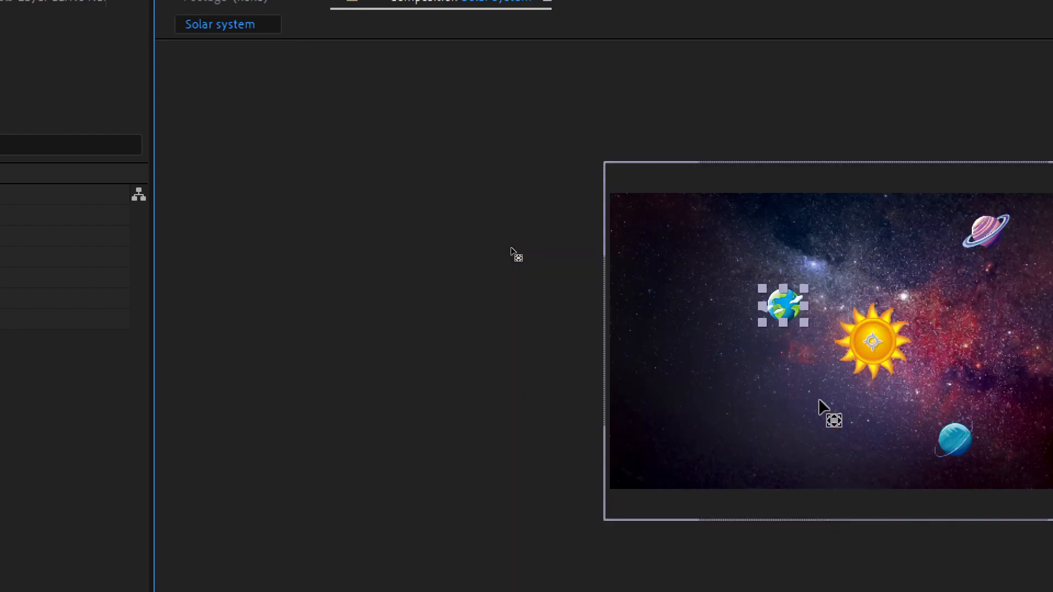
scroll(819, 406, "up", 2)
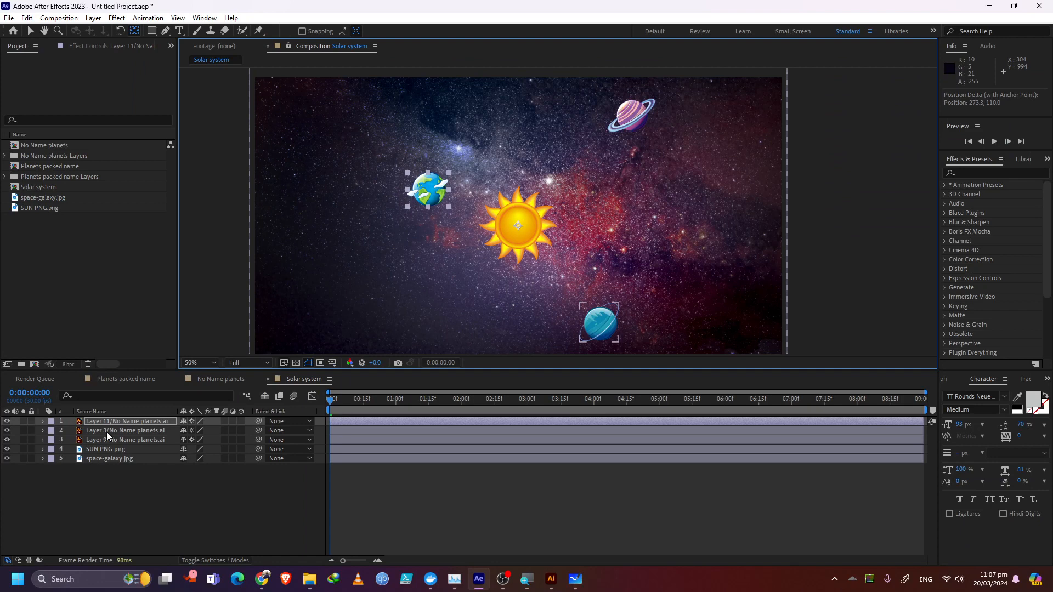
Step: Reveal the Earth layer's Rotation keyframes, then scrub and preview the animation to check its orbit around the sun
left_click(107, 422)
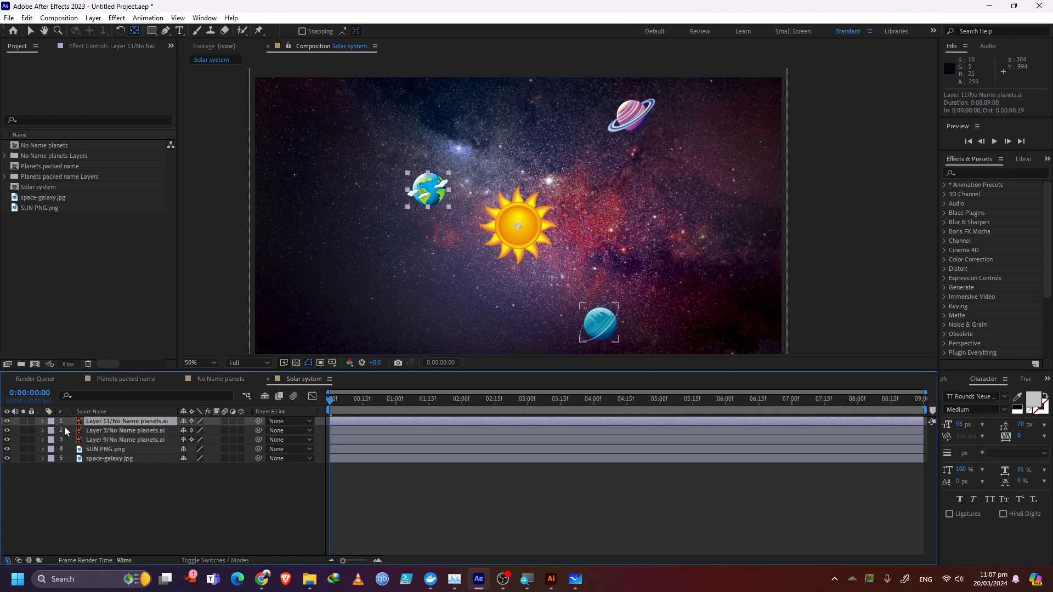
left_click(42, 421)
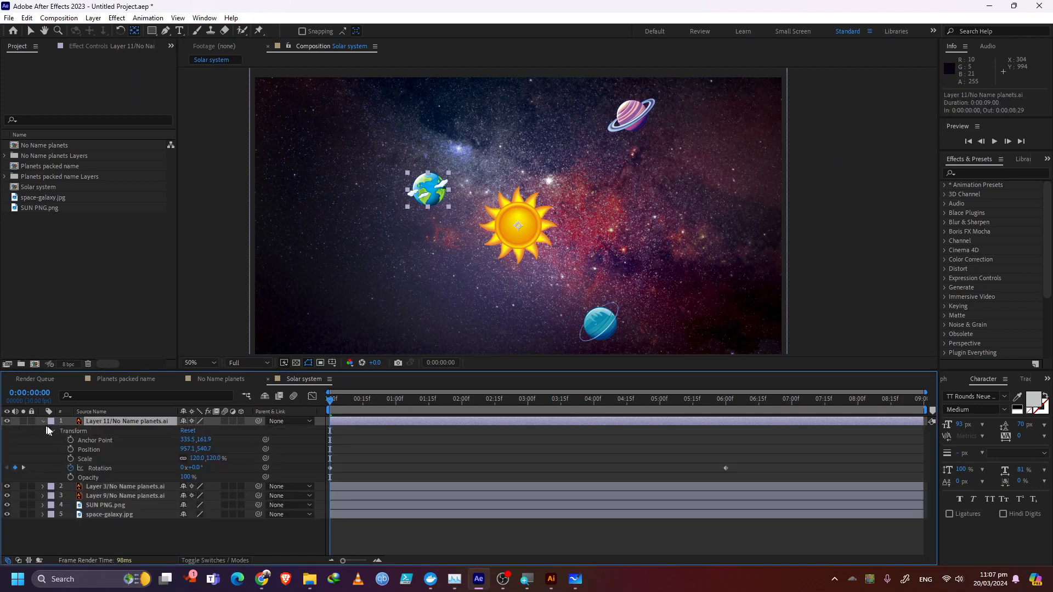
left_click(101, 469)
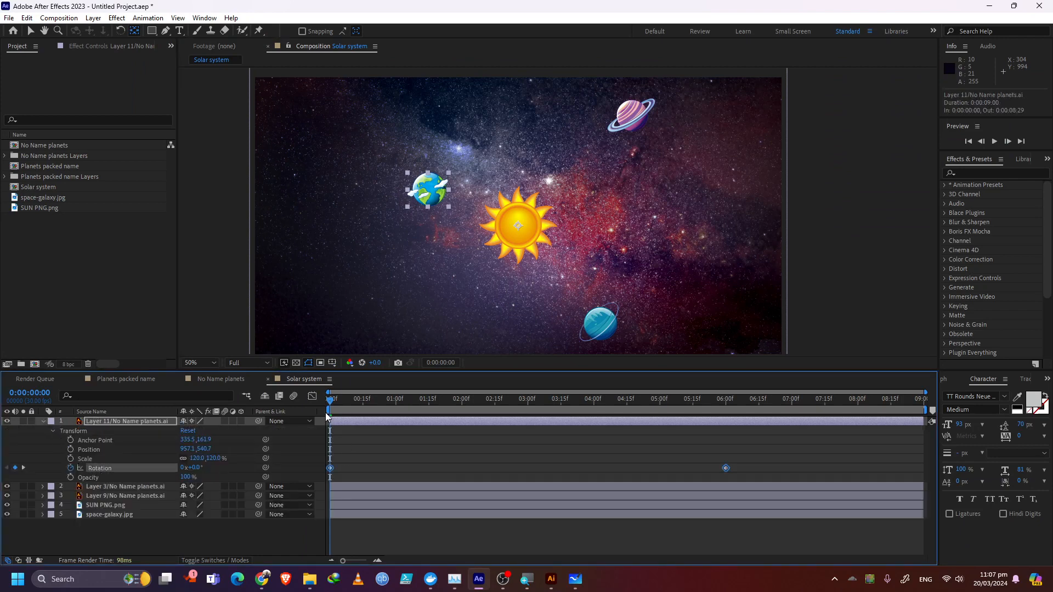
left_click_drag(332, 404, 365, 405)
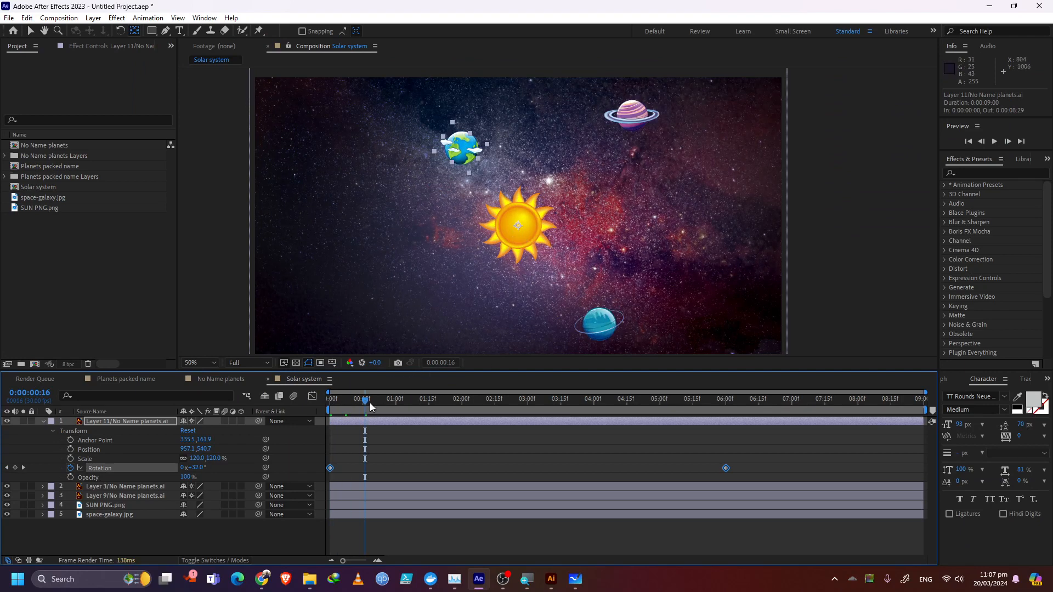
left_click_drag(370, 402, 329, 467)
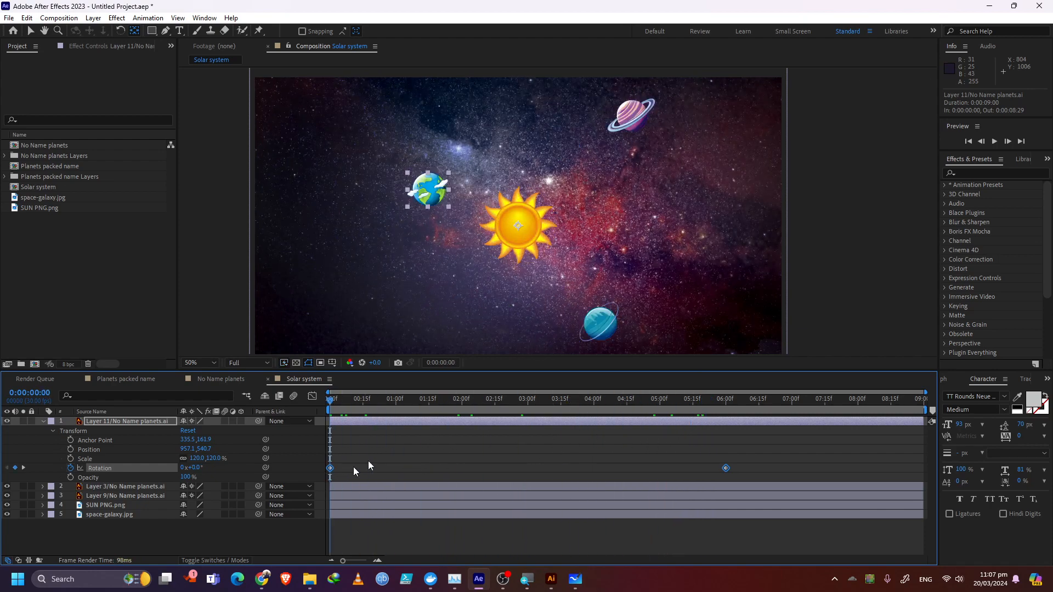
left_click(994, 141)
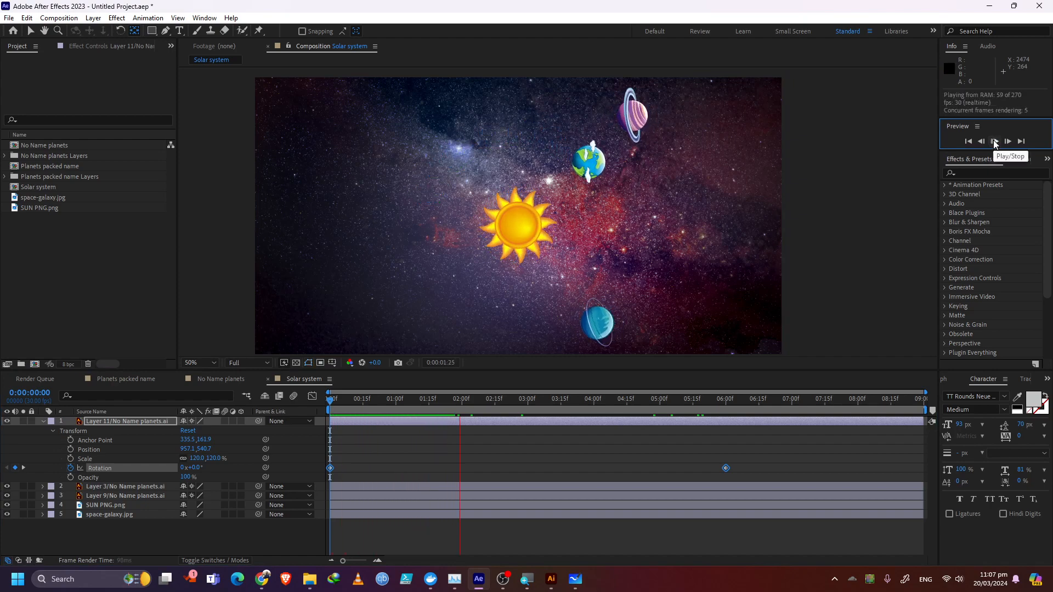
left_click(994, 141)
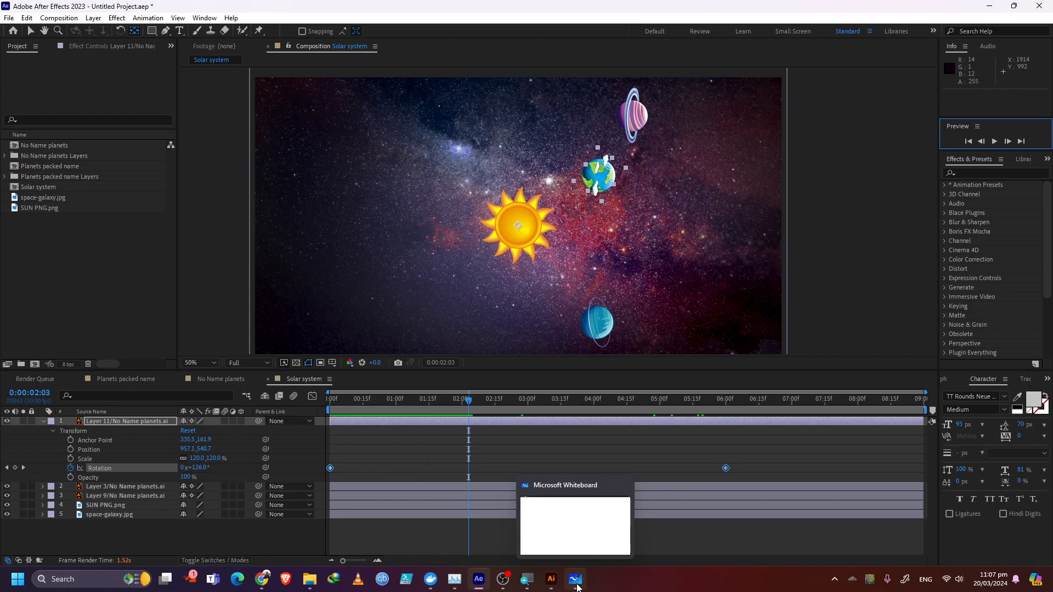
Step: Switch to the Jamboard drawing in Chrome and clear the old orbit sketch from the frame
left_click(575, 579)
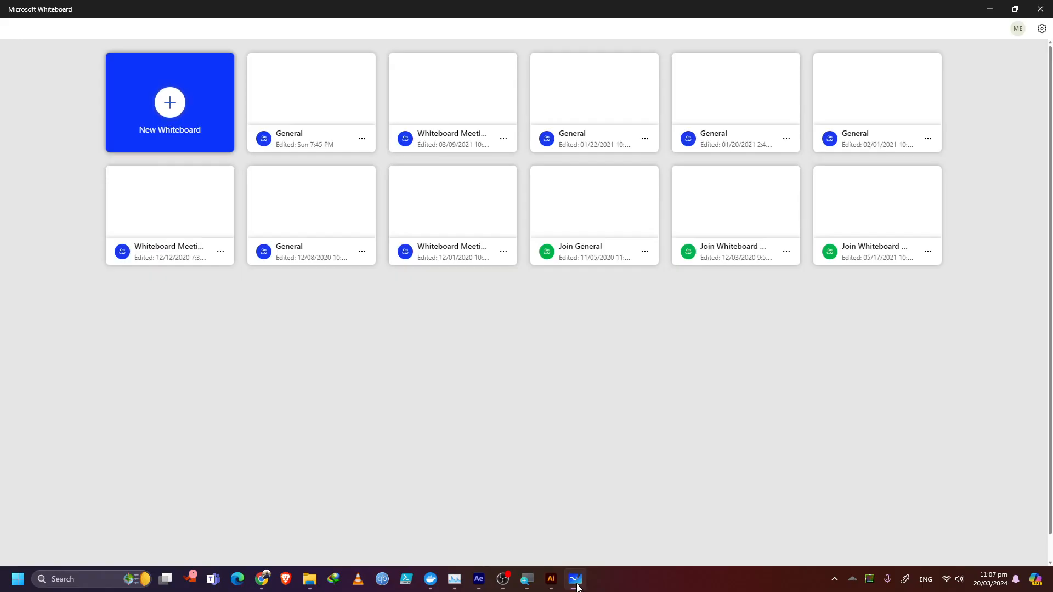
left_click(253, 84)
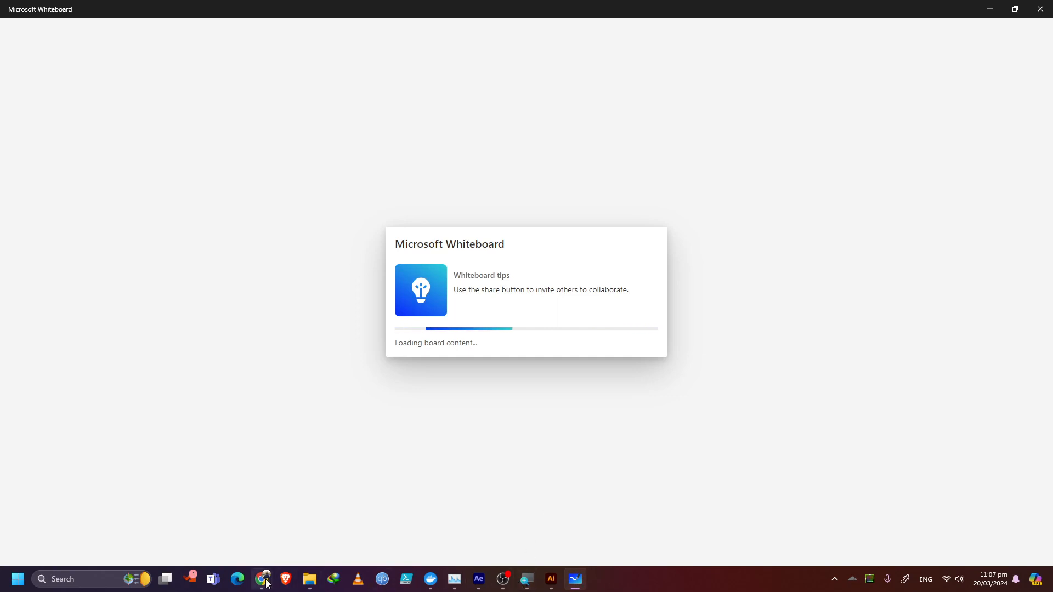
mouse_move(267, 583)
left_click(268, 521)
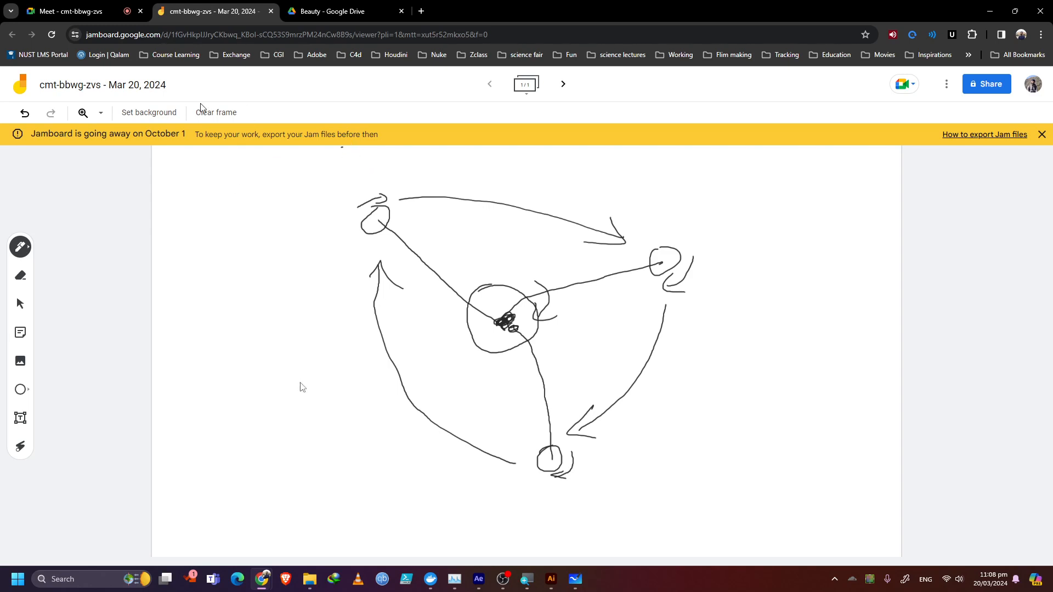
left_click(20, 275)
mouse_move(420, 277)
left_mouse_down()
mouse_move(470, 226)
mouse_move(382, 231)
mouse_move(392, 195)
mouse_move(355, 188)
left_mouse_up()
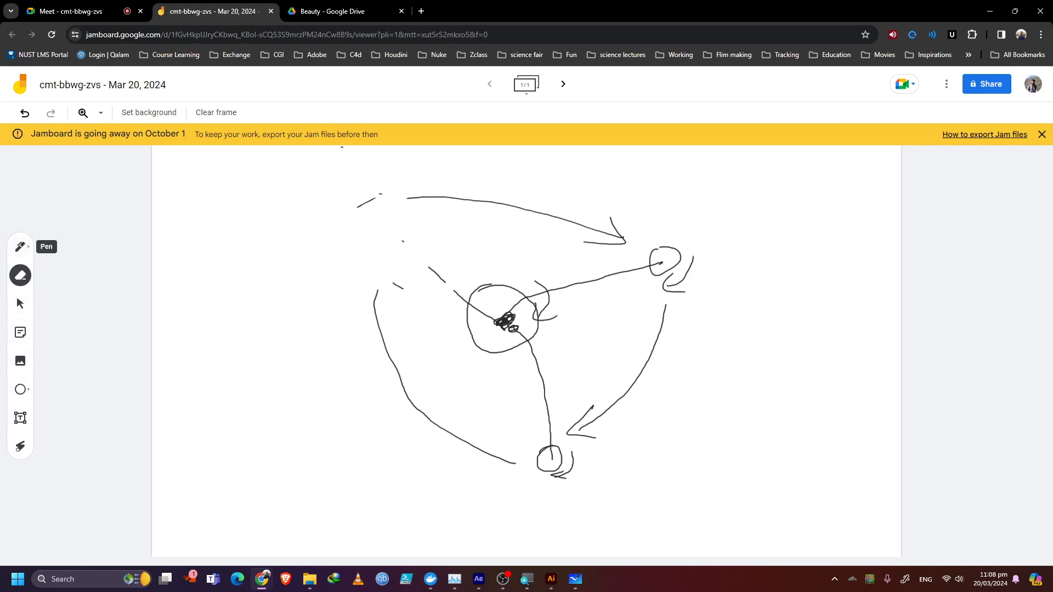
left_click(20, 247)
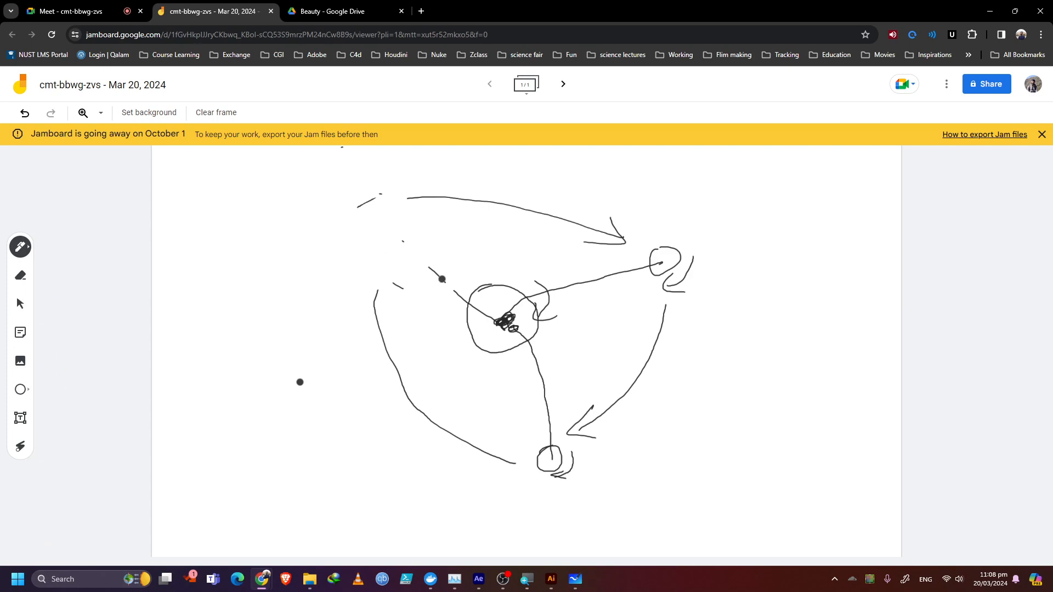
left_click(20, 277)
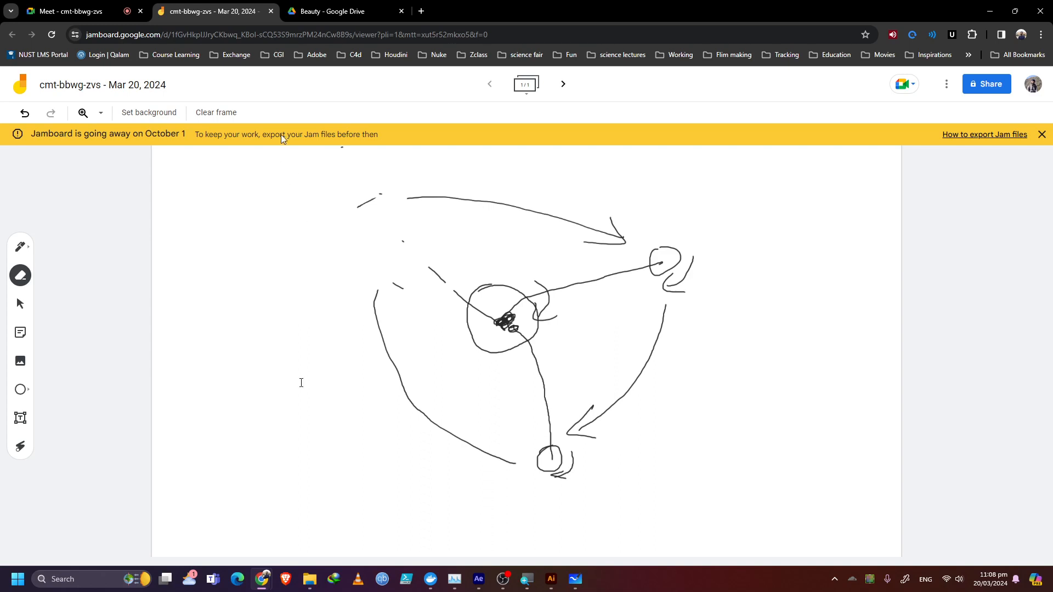
left_click(216, 112)
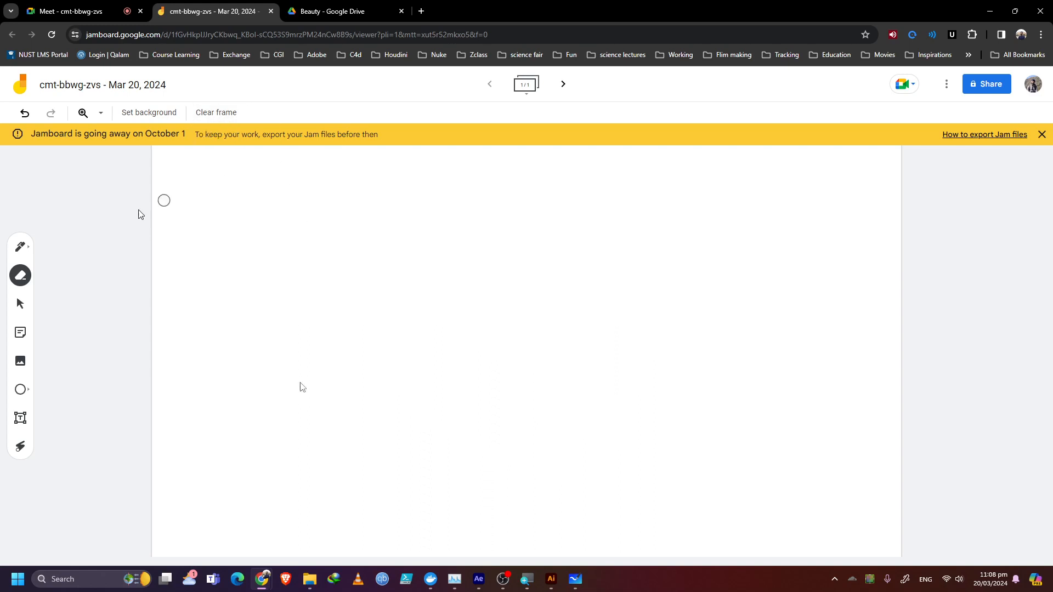
Step: Draw the outline of a bent arm with a hand on the blank frame using the pen
left_click(20, 246)
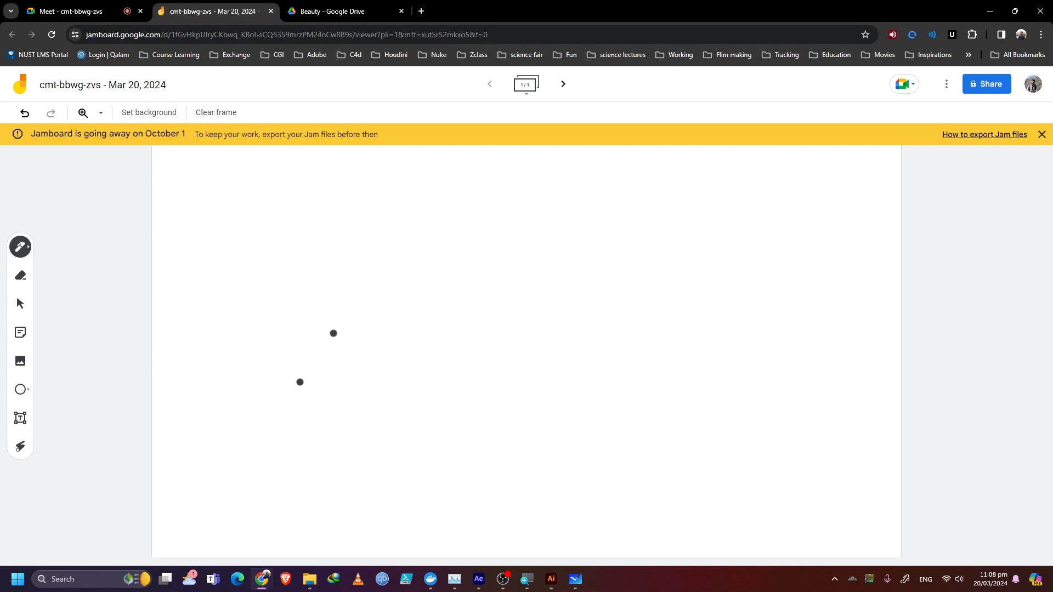
left_click_drag(331, 353, 380, 353)
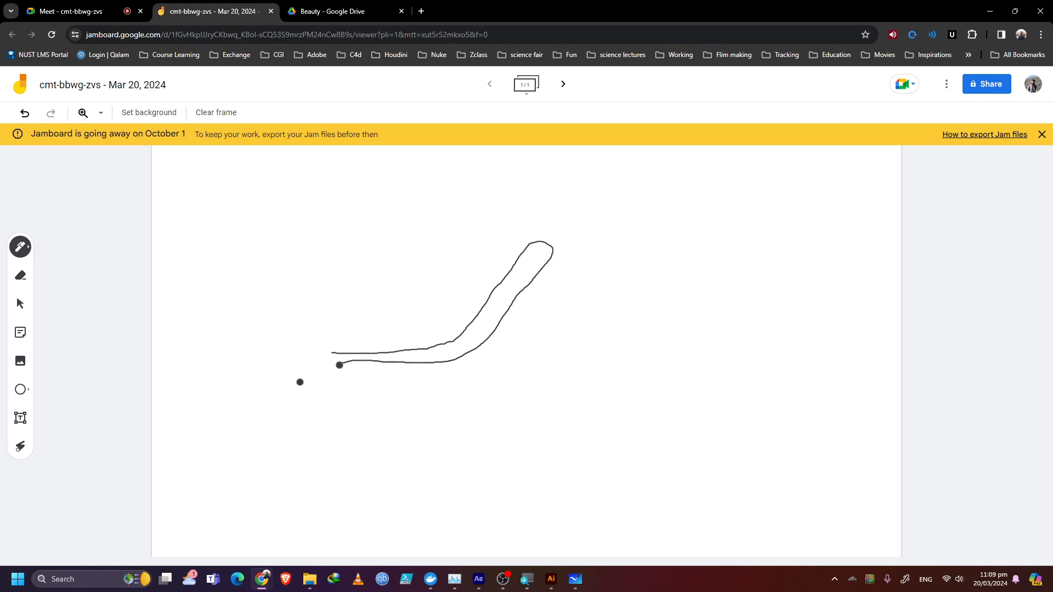
left_click_drag(338, 364, 328, 367)
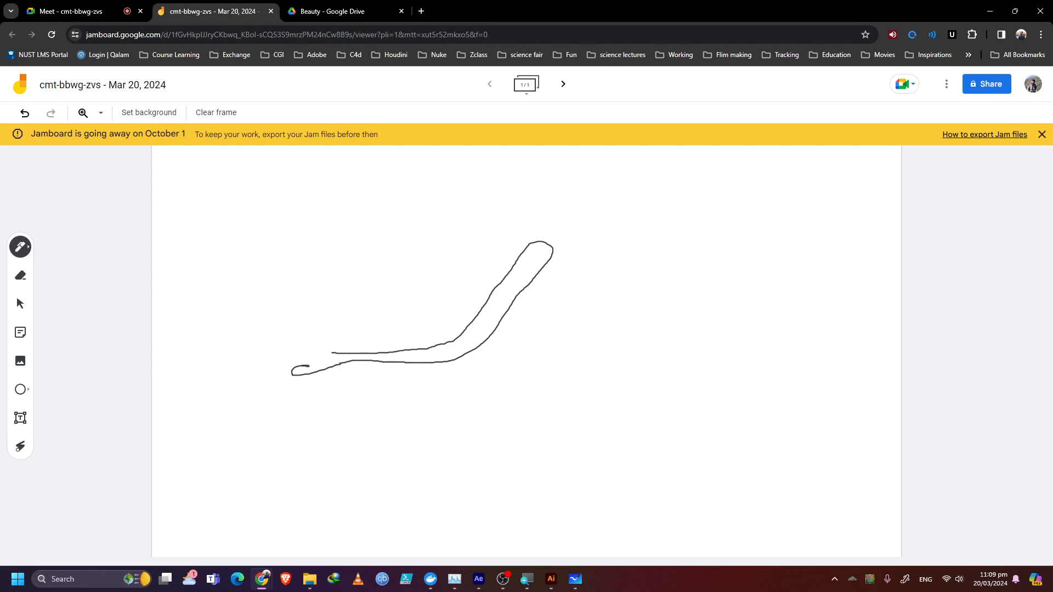
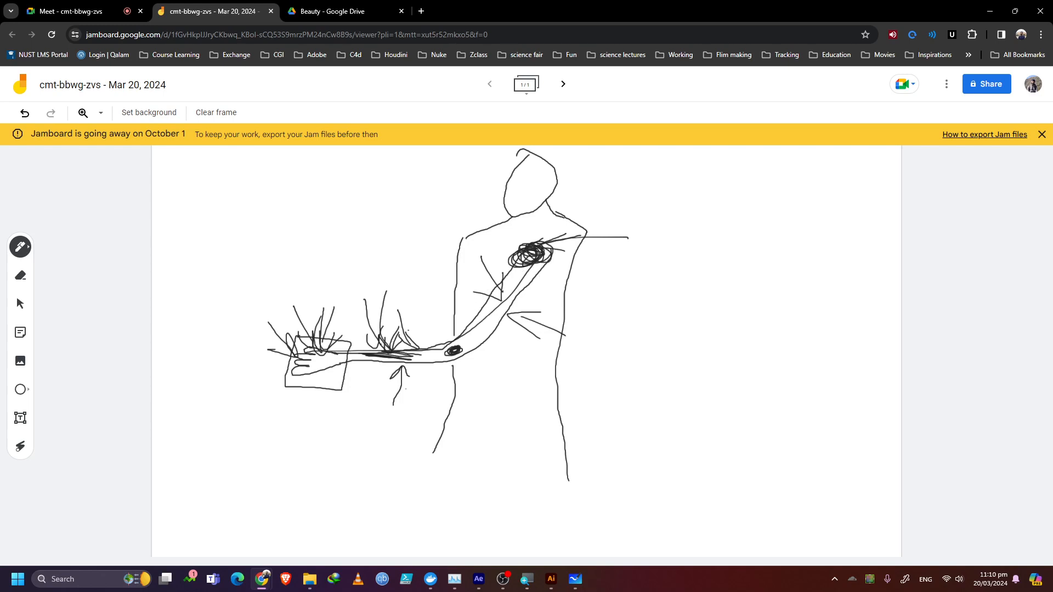
Step: Draw pointer strokes towards the upper arm, elbow, wrist and hand of the sketched figure
left_click_drag(446, 263, 487, 298)
left_click_drag(476, 273, 453, 346)
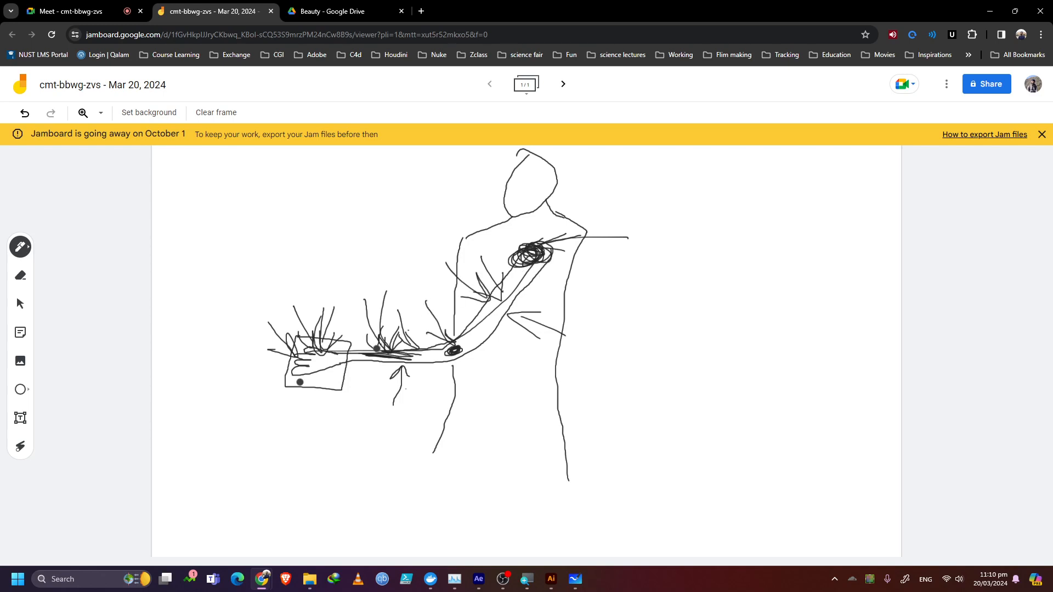
left_click_drag(318, 305, 335, 349)
mouse_move(312, 327)
left_mouse_down()
mouse_move(336, 352)
mouse_move(353, 324)
left_mouse_up()
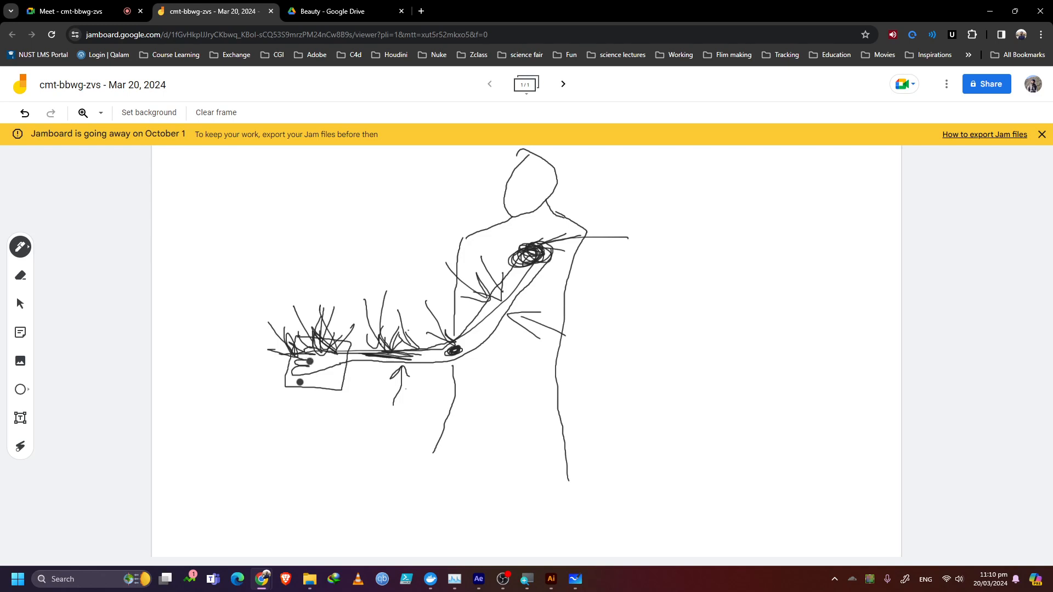
mouse_move(291, 383)
left_mouse_down()
mouse_move(260, 420)
mouse_move(308, 372)
left_mouse_up()
left_click_drag(307, 373, 296, 400)
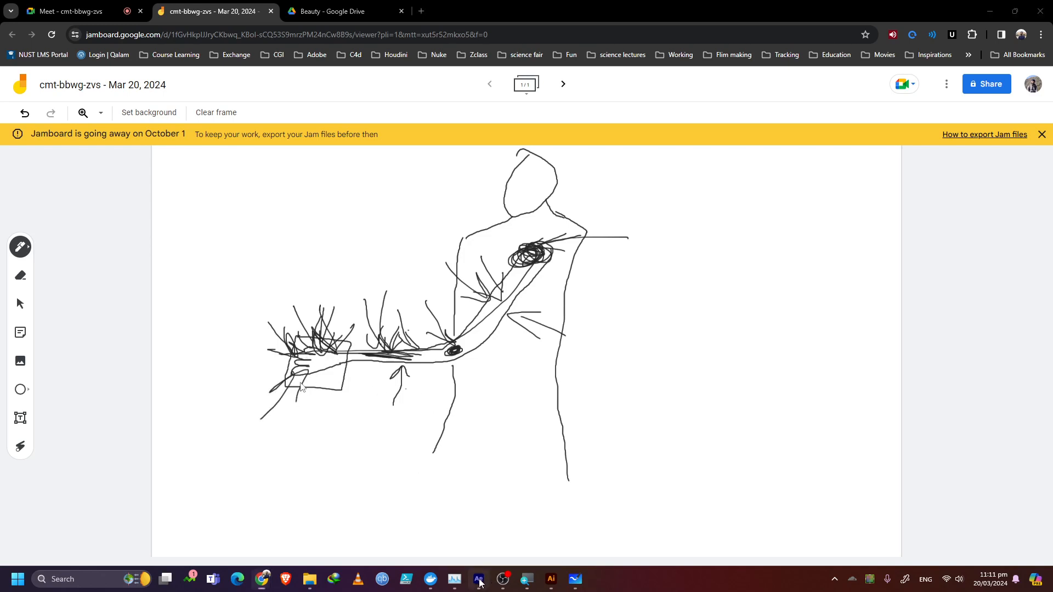
Step: Switch back to After Effects and scrub the Solar system timeline to 0:00:04:03 to examine the Earth's orbit
left_click(478, 578)
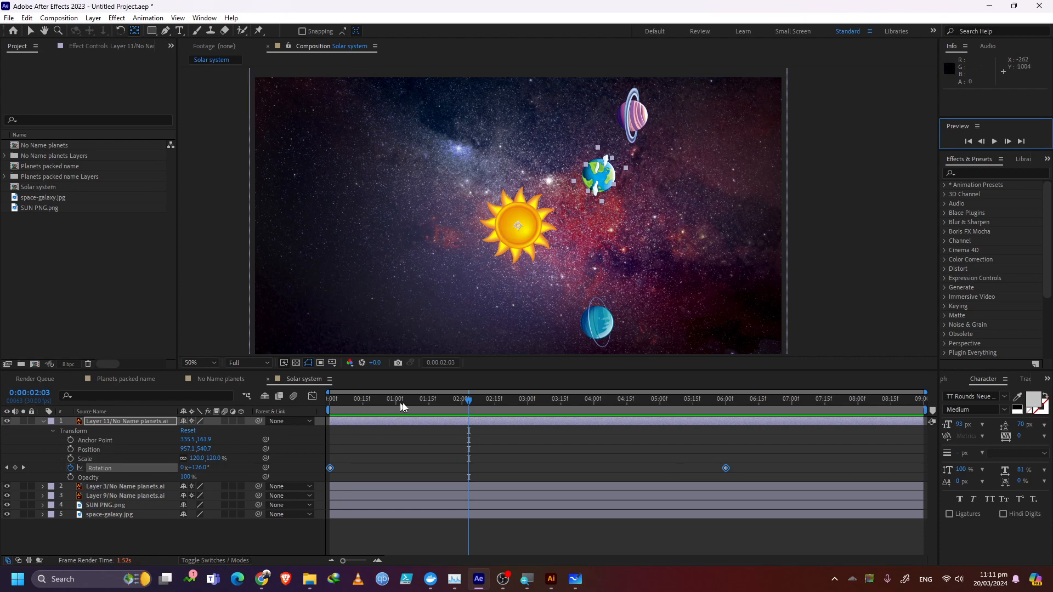
left_click_drag(404, 404, 601, 425)
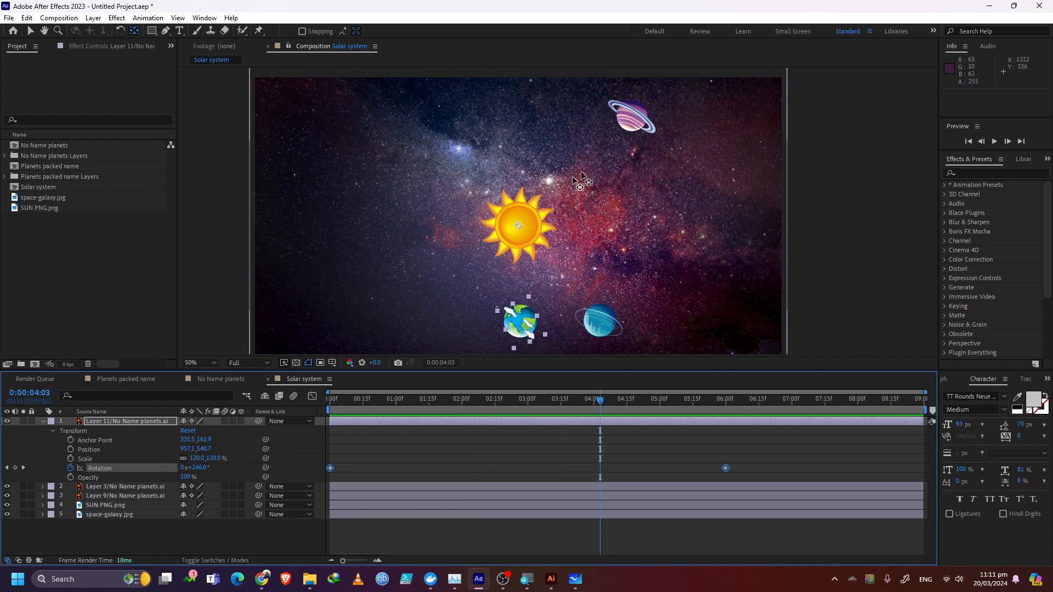
Step: Return to the Jamboard sketch in Chrome and draw several lines pointing to the figure's shoulder joint
left_click(574, 579)
left_click(575, 579)
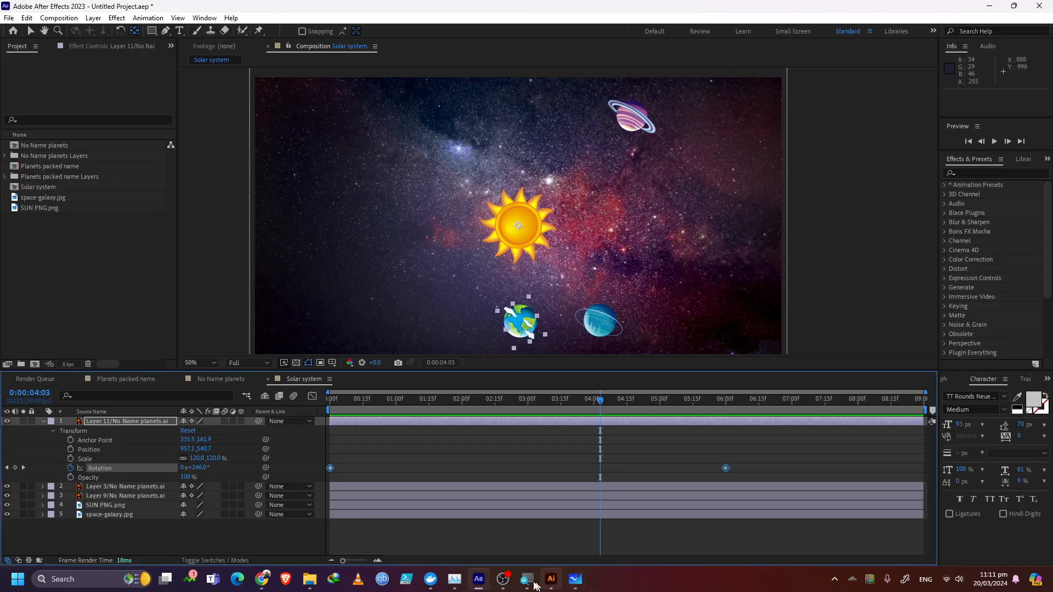
mouse_move(263, 581)
left_click(280, 547)
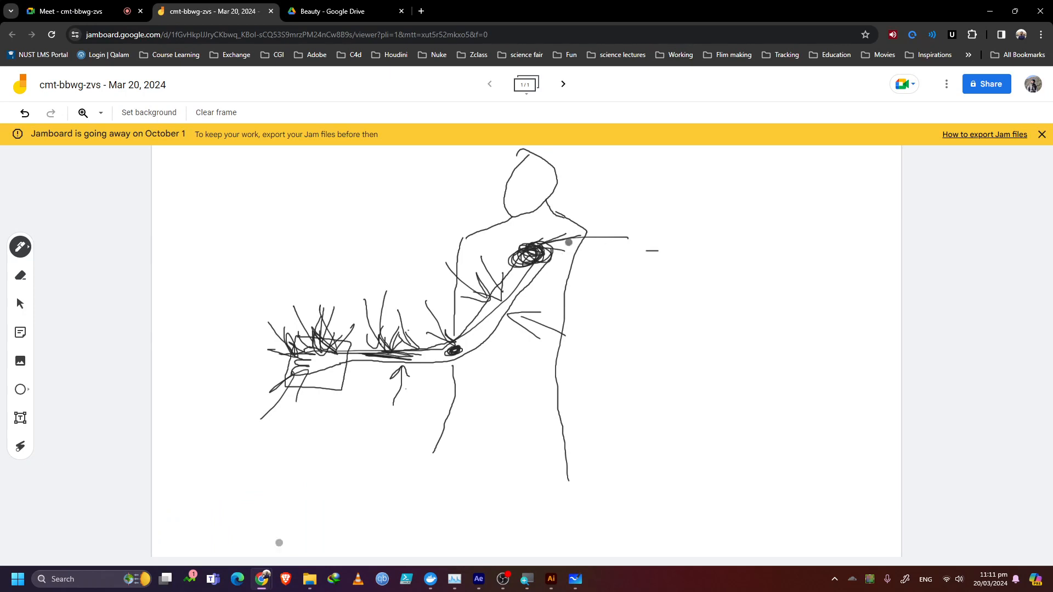
left_click_drag(645, 250, 551, 249)
left_click_drag(554, 253, 647, 266)
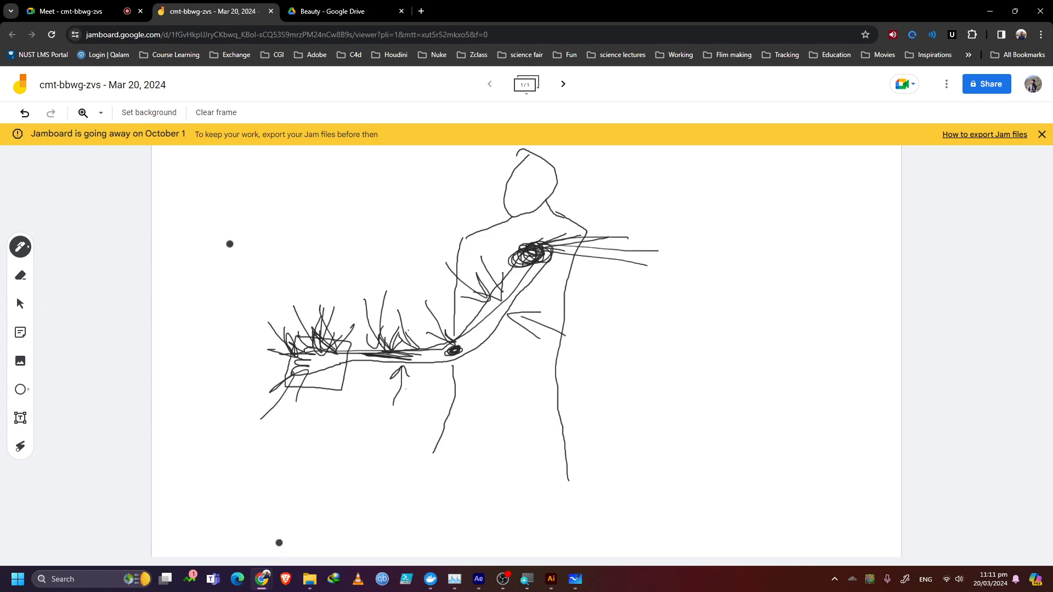
left_click_drag(669, 176, 540, 234)
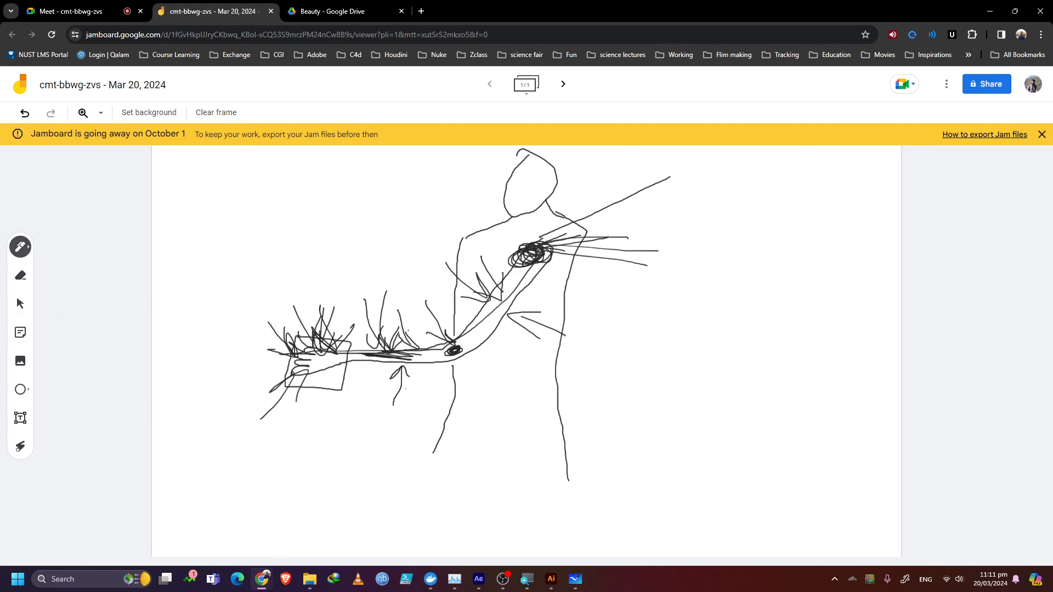
Step: Change the pen colour to red and mark the figure's shoulder joint with an arrow and scribbled circles
left_click(20, 247)
left_click(104, 298)
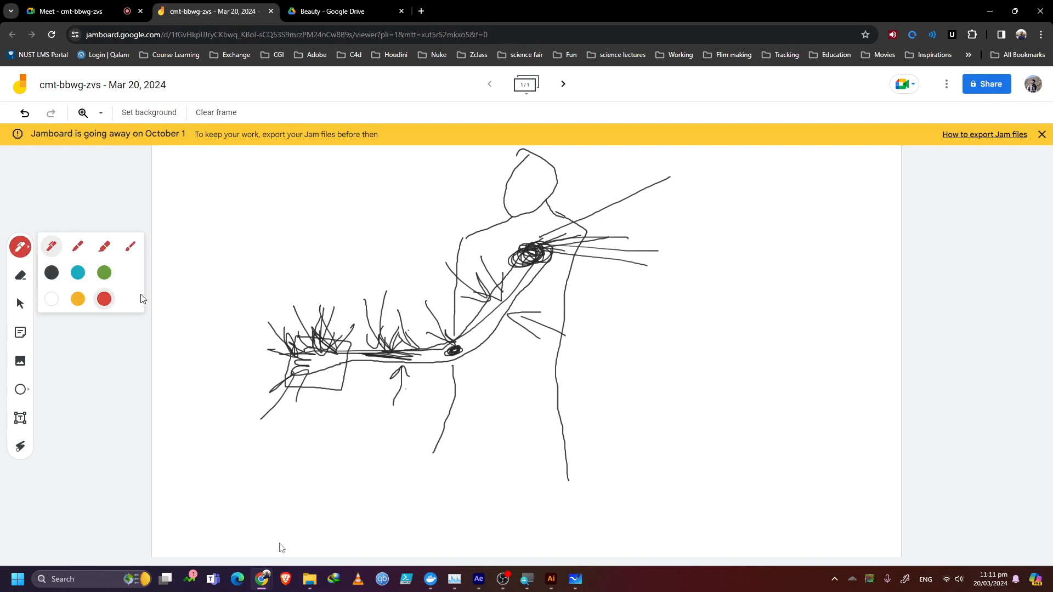
left_click_drag(686, 187, 540, 234)
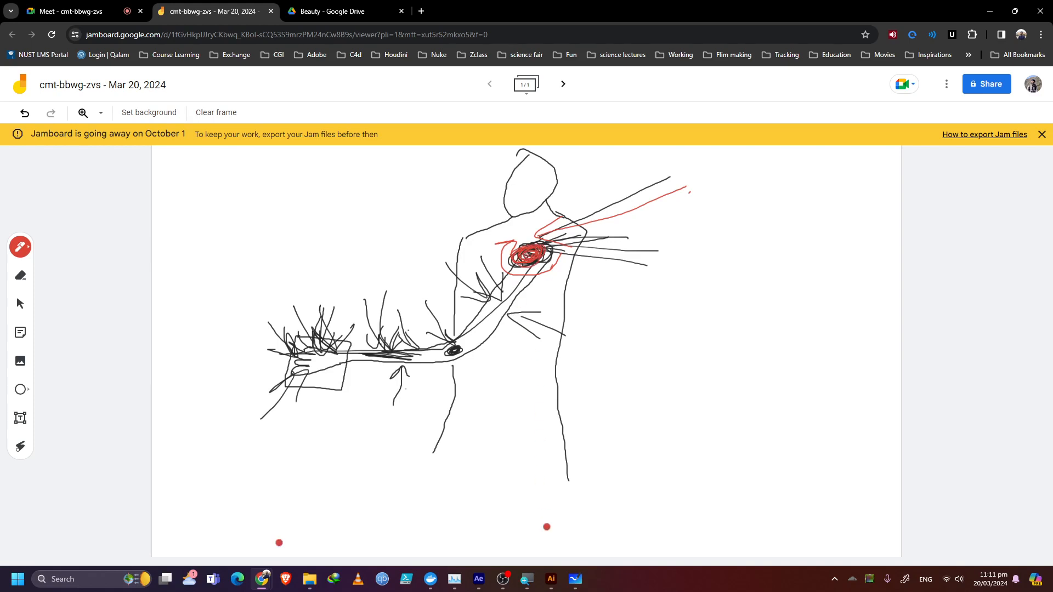
Step: Switch back to After Effects and scrub the Solar system timeline back to 0:00:00:00
left_click(479, 579)
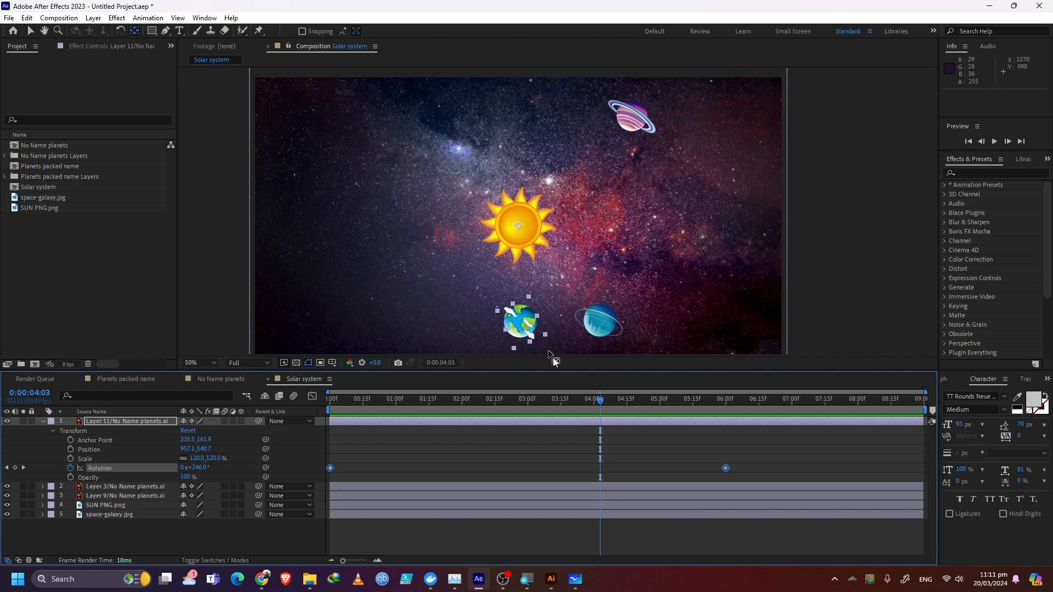
left_click_drag(595, 399, 321, 419)
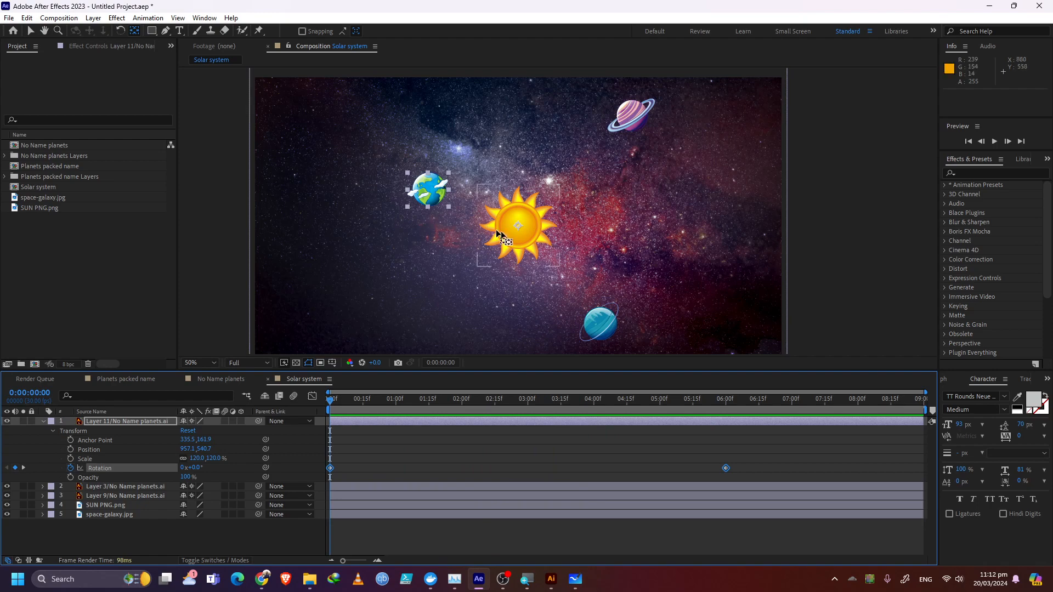
Step: Move the Earth layer's anchor point back to the planet's own centre, collapse its properties and show the timeline's mode columns
left_click_drag(517, 225, 427, 188)
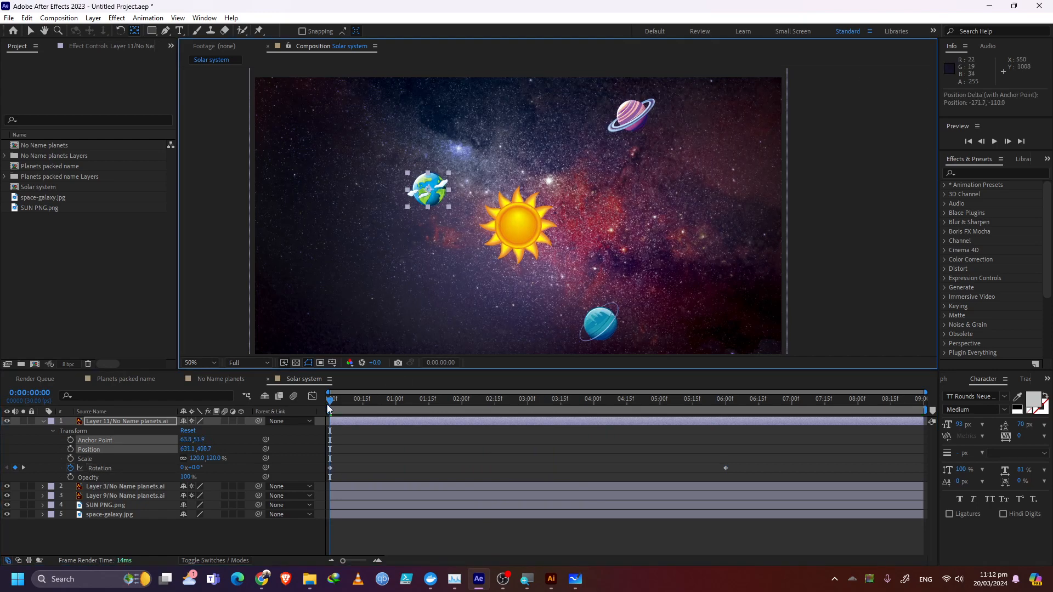
mouse_move(330, 403)
left_mouse_down()
mouse_move(698, 430)
mouse_move(323, 409)
left_mouse_up()
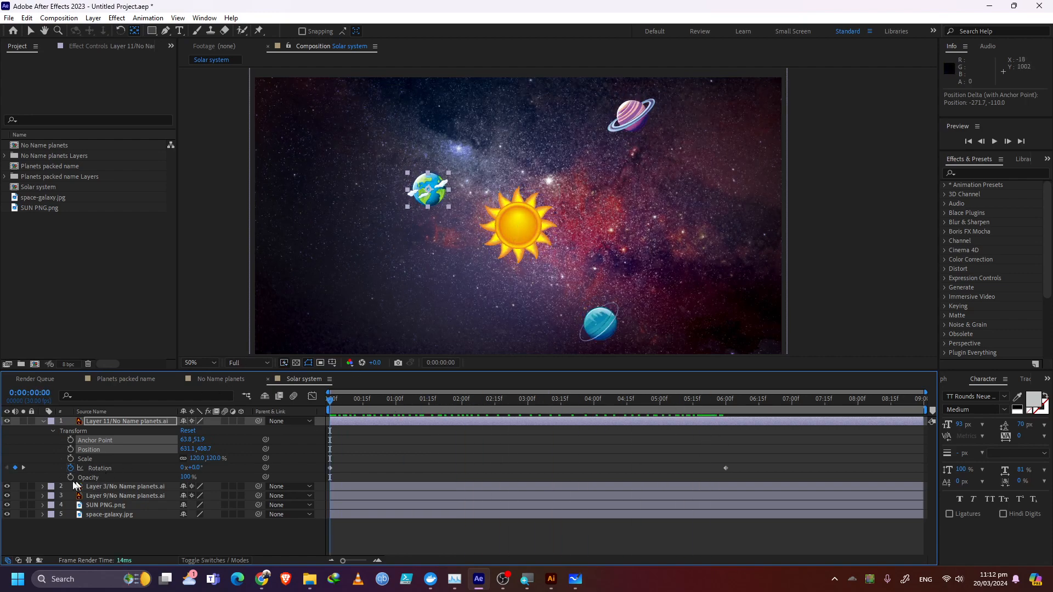
left_click(43, 422)
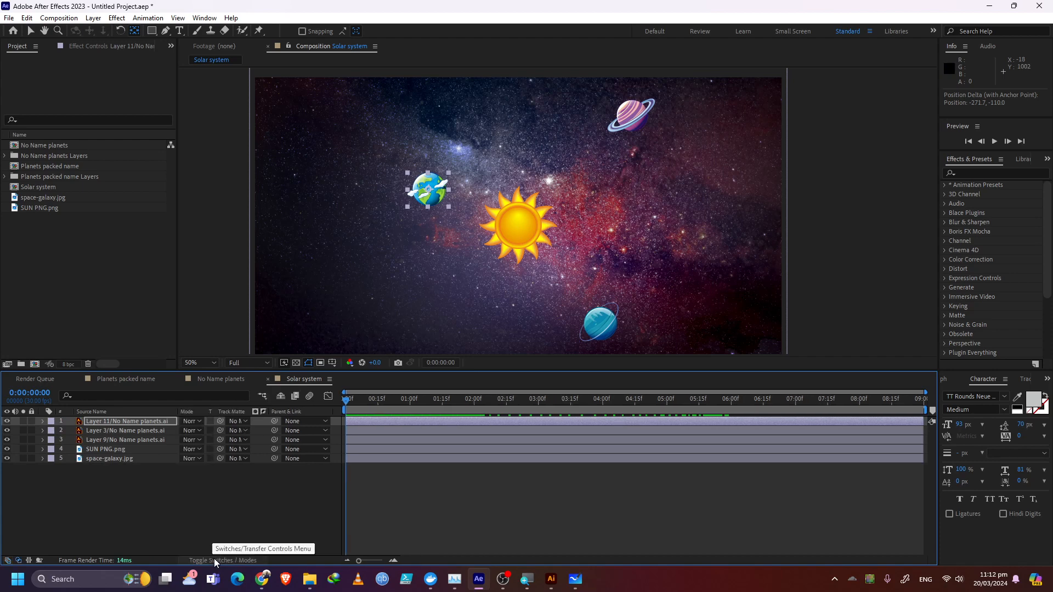
left_click(210, 561)
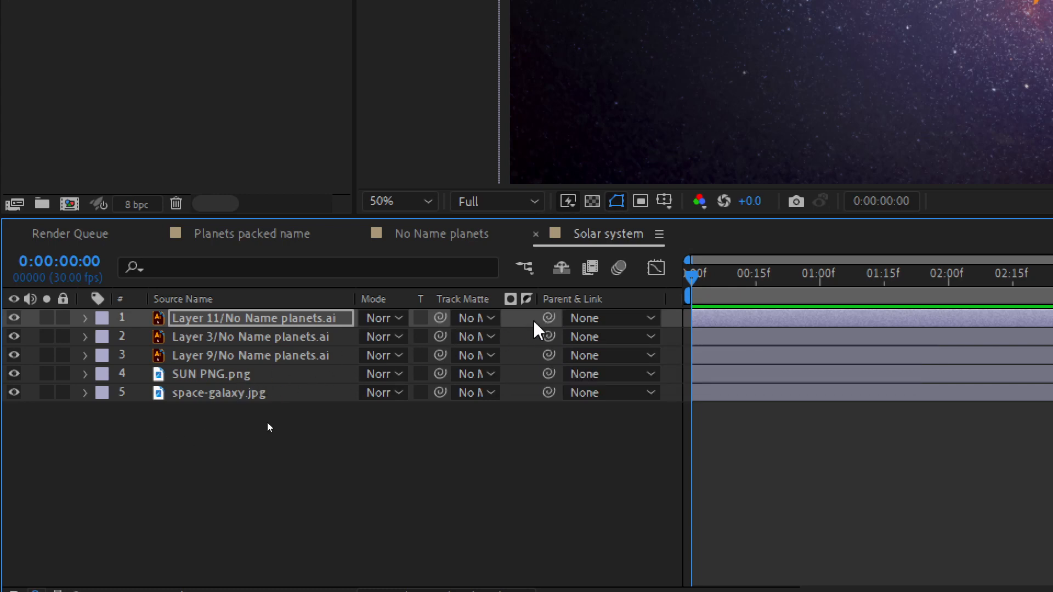
Step: Parent the Layer 11, Layer 9 and Layer 3 planet layers to the SUN PNG.png layer
left_click_drag(548, 318, 231, 379)
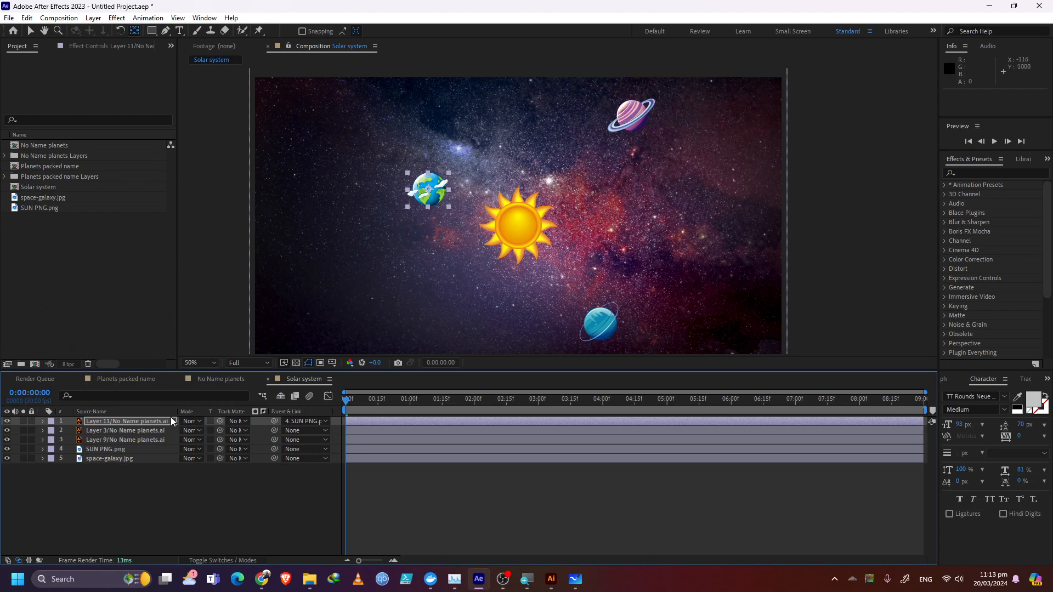
left_click(104, 451)
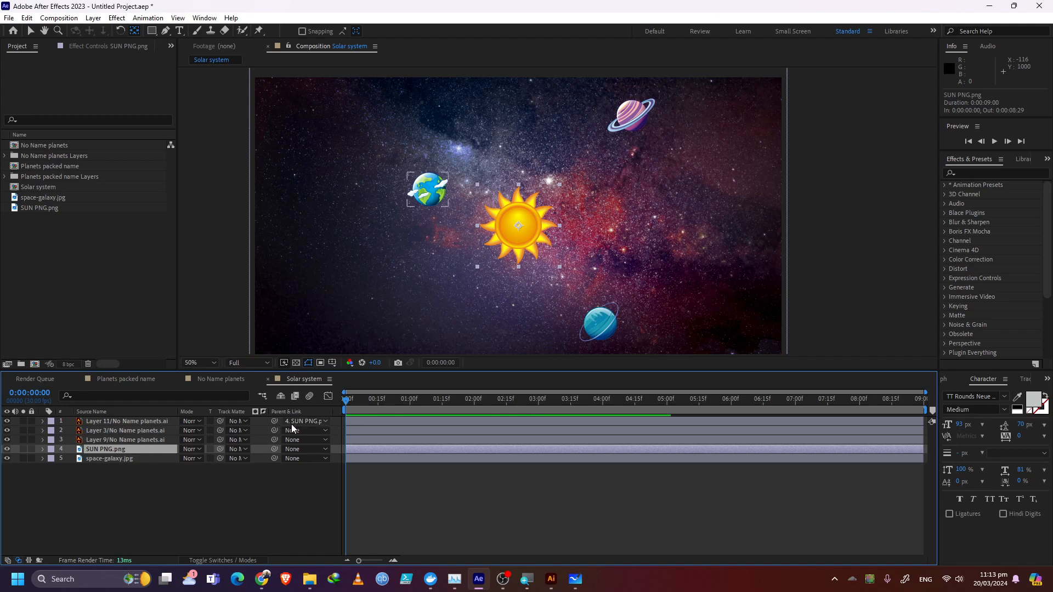
left_click(140, 422)
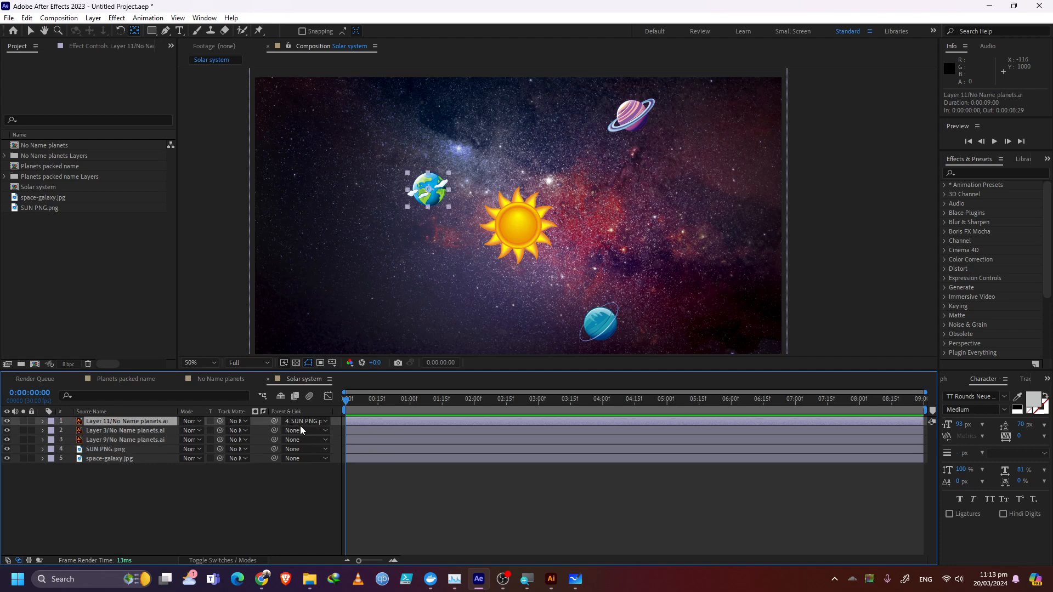
left_click(160, 440)
left_click_drag(274, 439, 126, 450)
left_click_drag(274, 431, 129, 451)
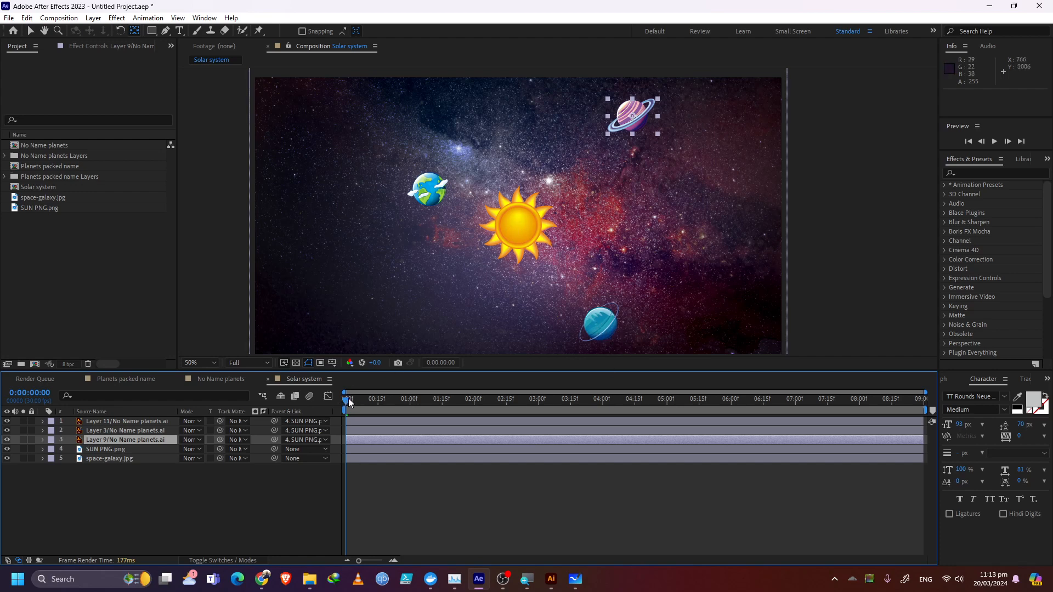
Step: Scrub and play the Solar system composition to examine the planets' orbits, return to 0:00:00:00, and deselect all layers with the Selection tool active
left_click_drag(349, 400, 289, 411)
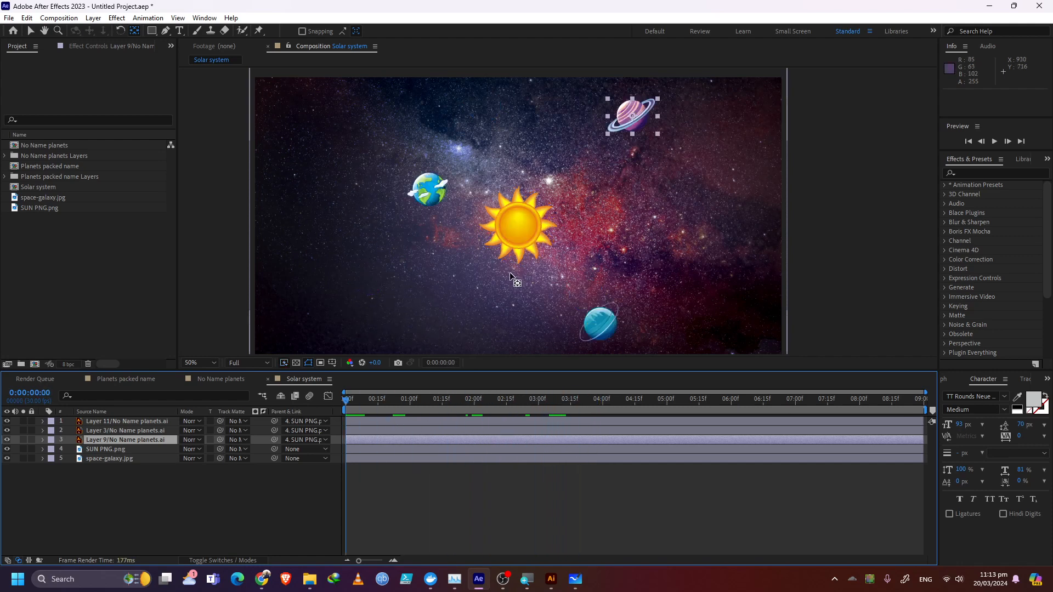
key("space")
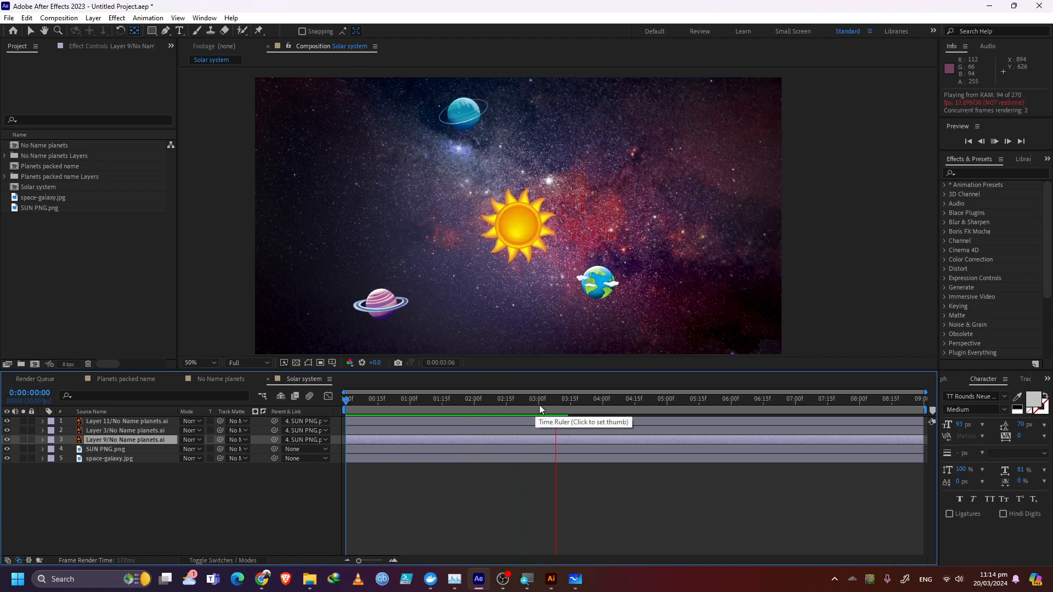
left_click_drag(540, 407, 270, 383)
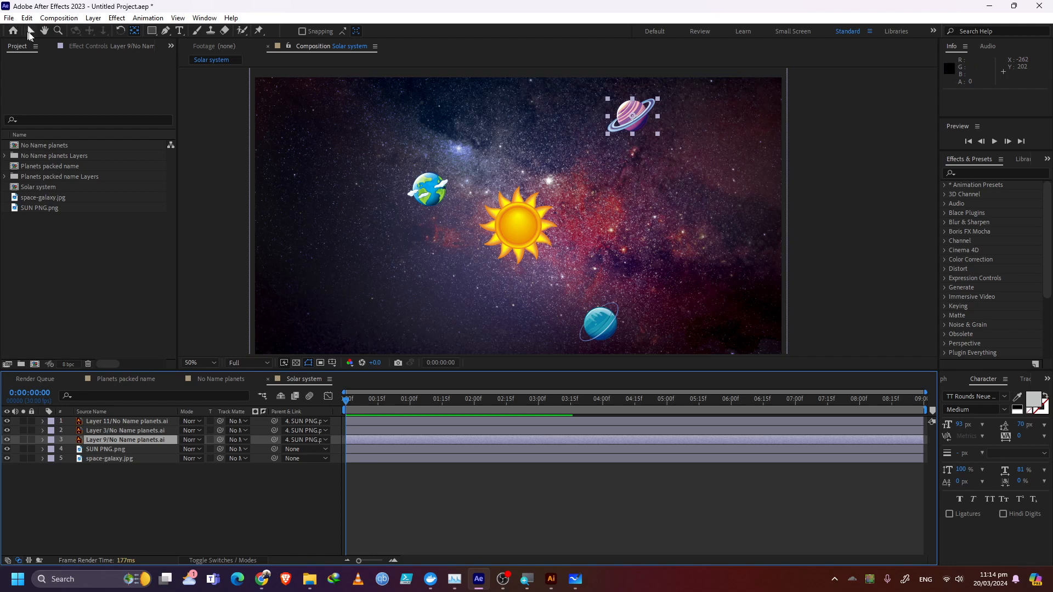
left_click(31, 31)
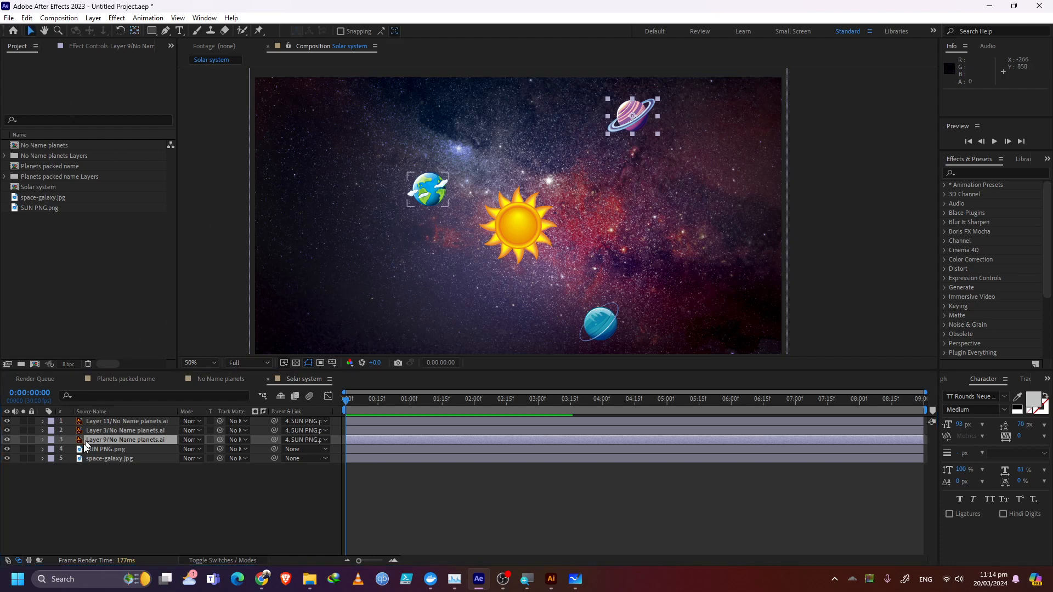
left_click(102, 534)
key("ctrl+a")
left_click(174, 551)
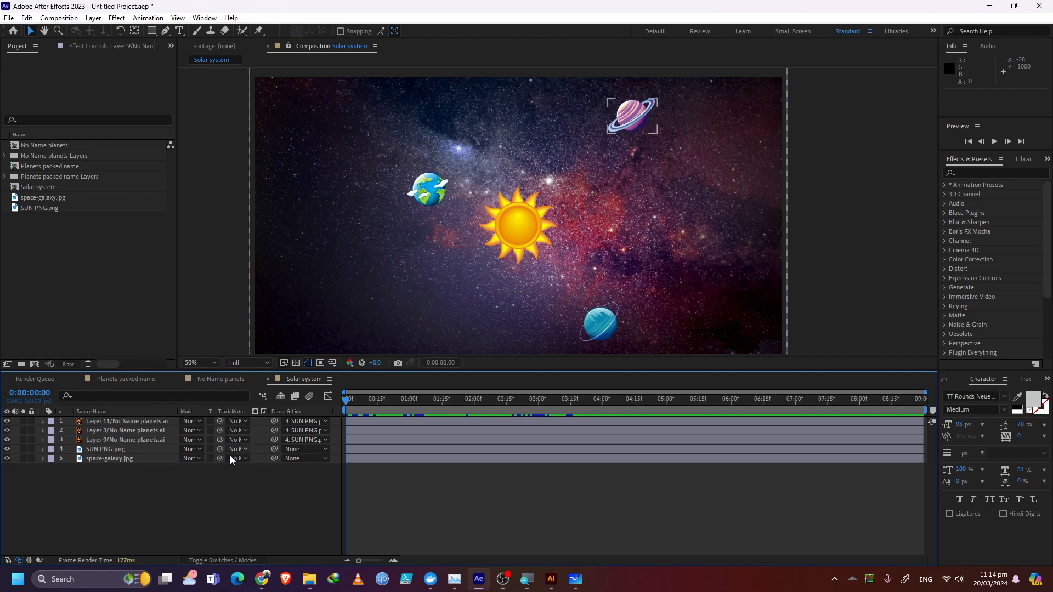
Step: Switch to Chrome and search Google Images for "helium atom" in a new tab
mouse_move(262, 578)
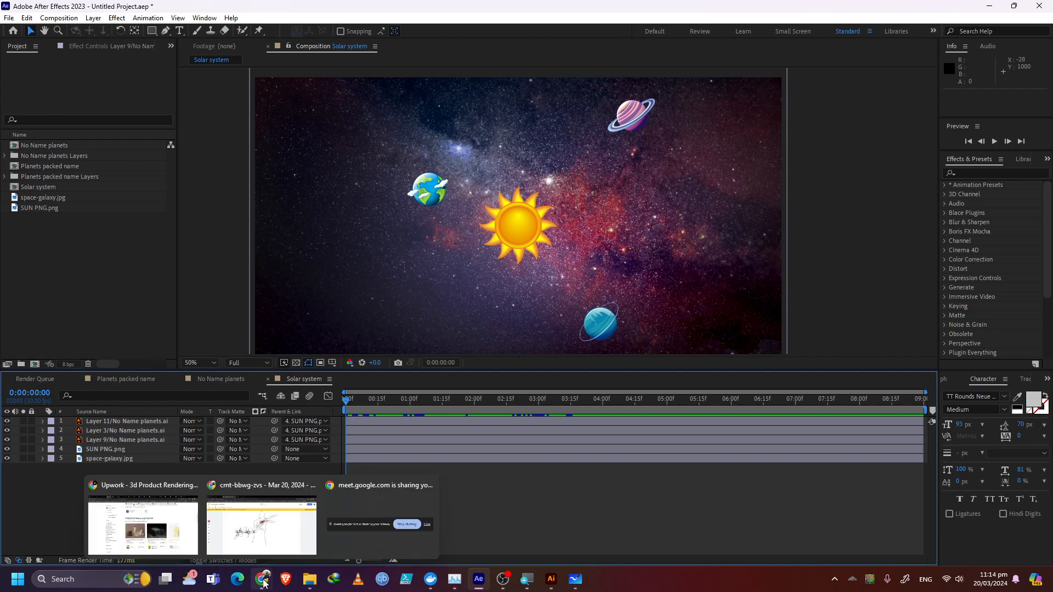
left_click(249, 522)
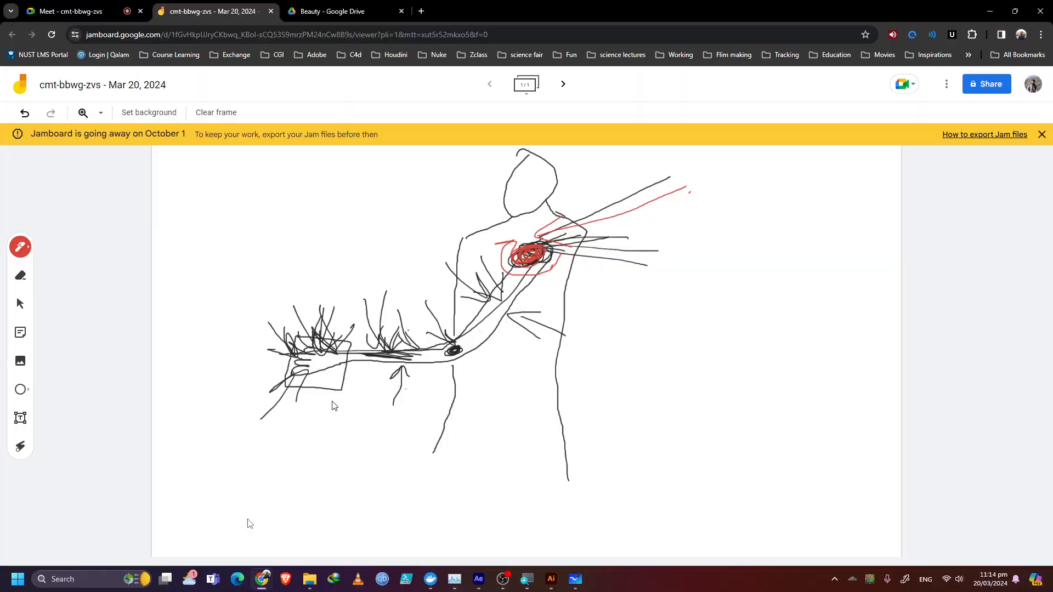
left_click(413, 14)
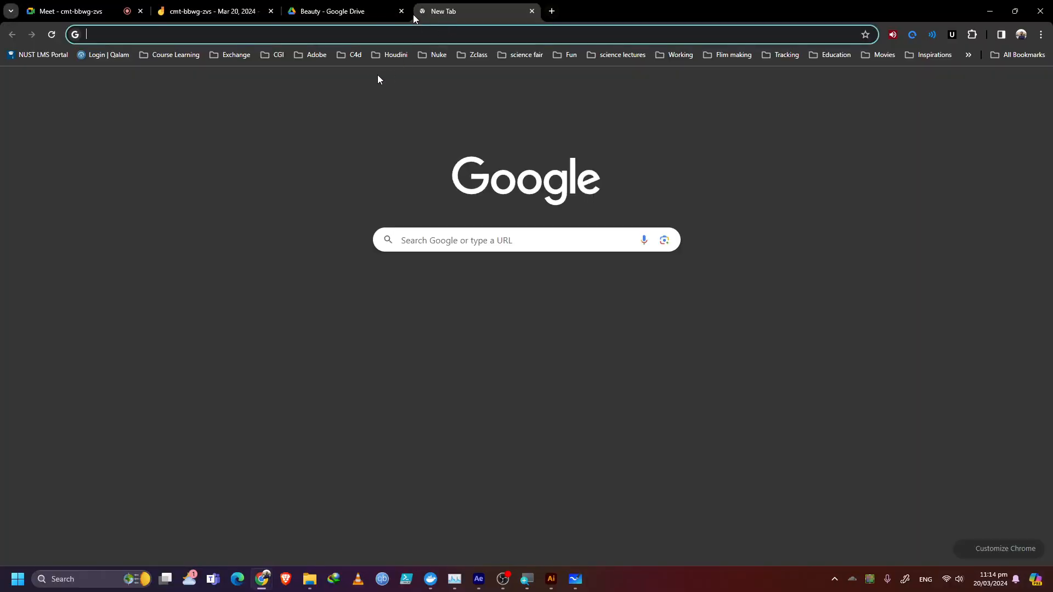
type("heli")
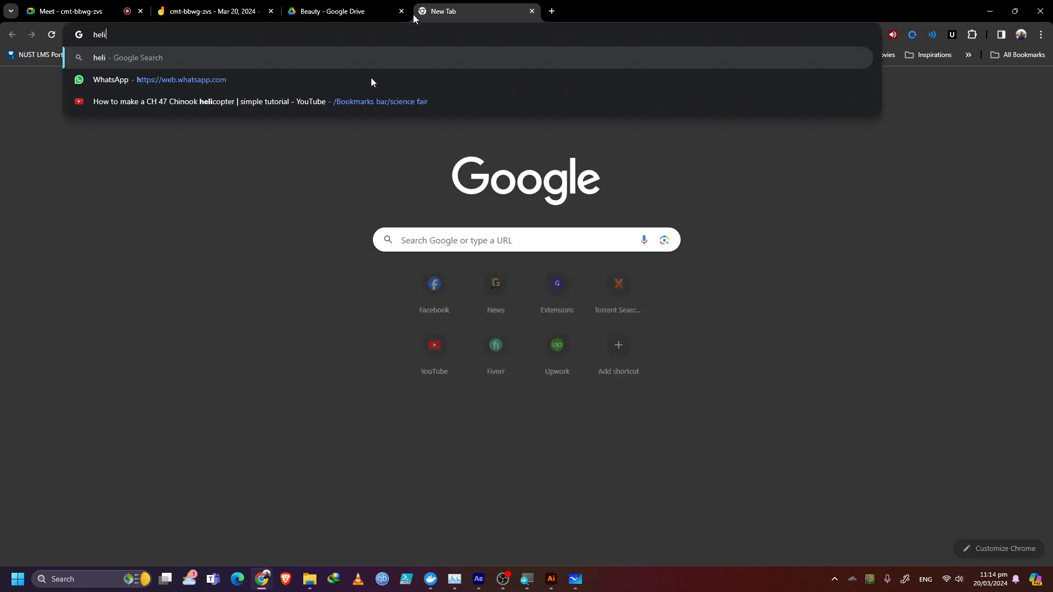
type("um atom")
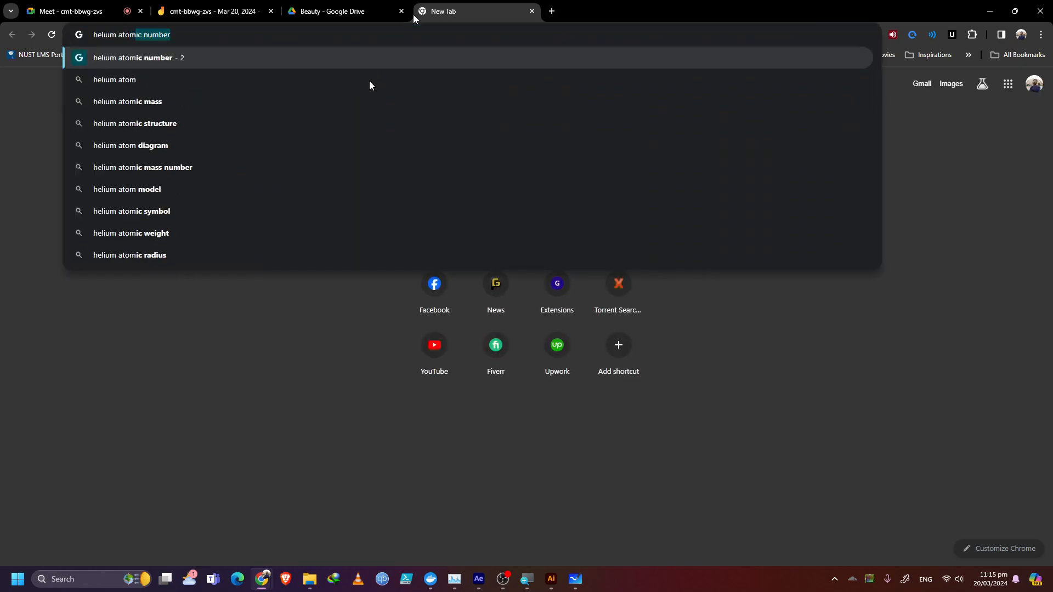
key("BackSpace")
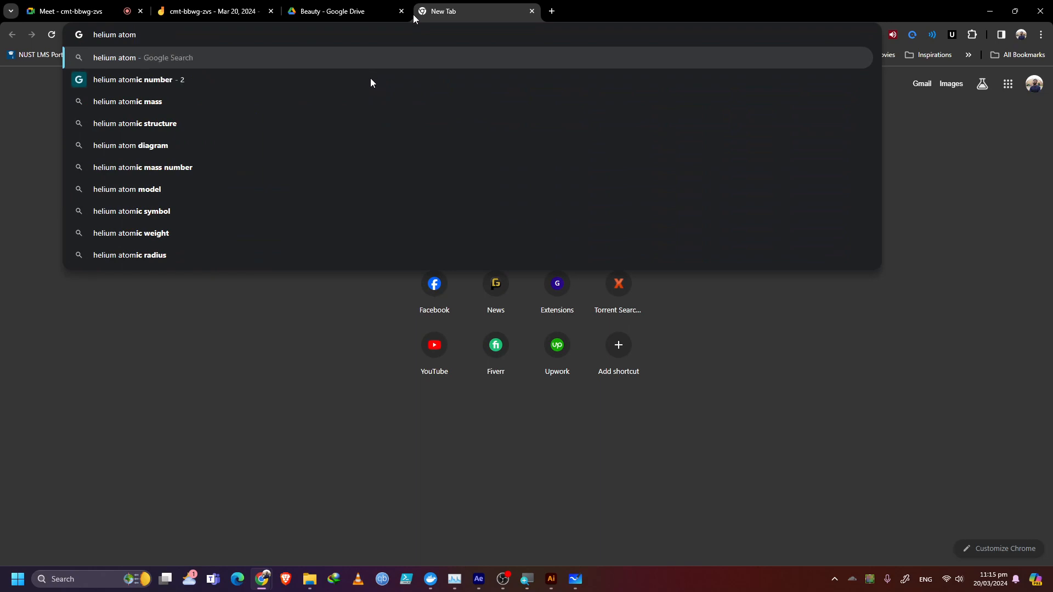
key("Return")
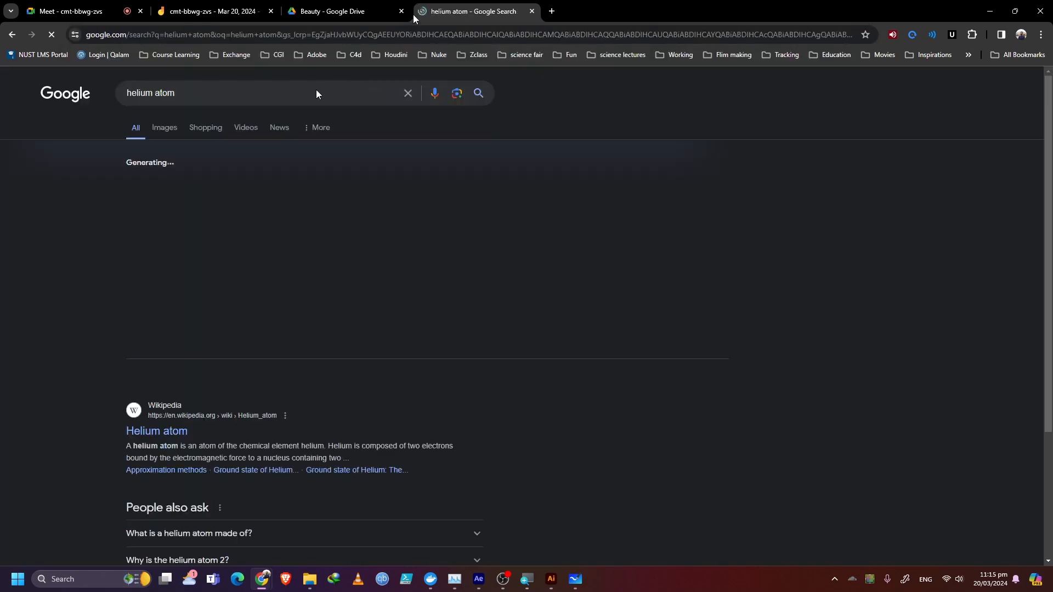
left_click(161, 134)
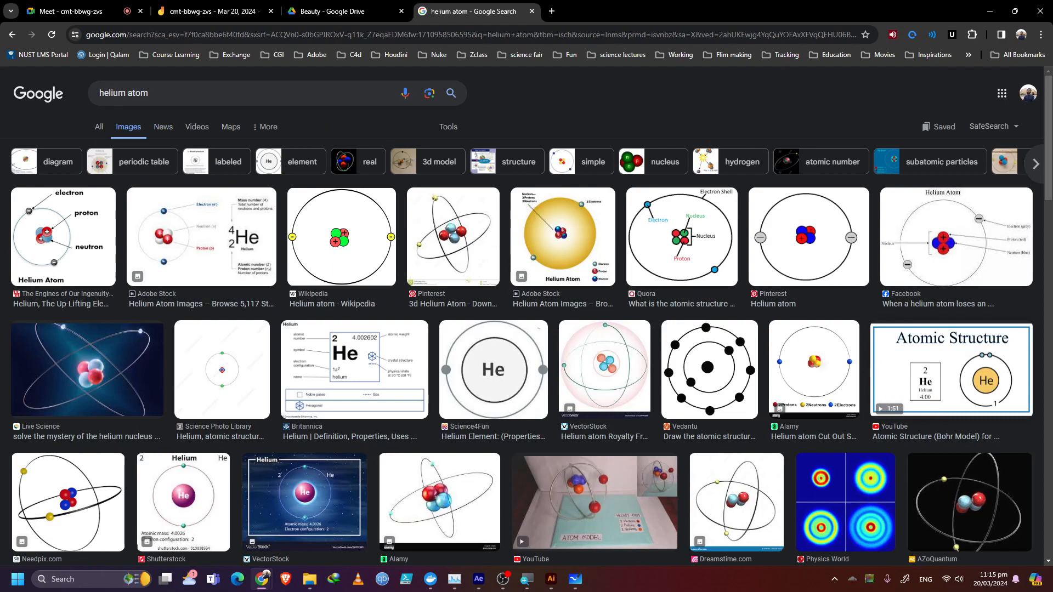
Step: Browse the helium atom image results and open previews of several Bohr-model diagrams, ending with the Shutterstock one
scroll(976, 180, "down", 4)
scroll(976, 180, "down", 3)
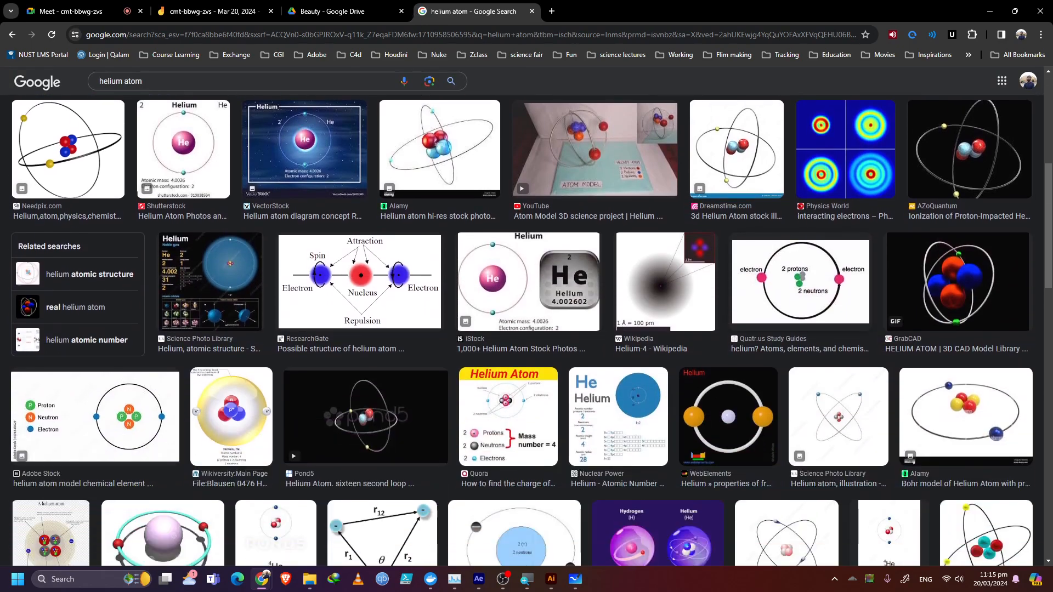
scroll(349, 360, "down", 6)
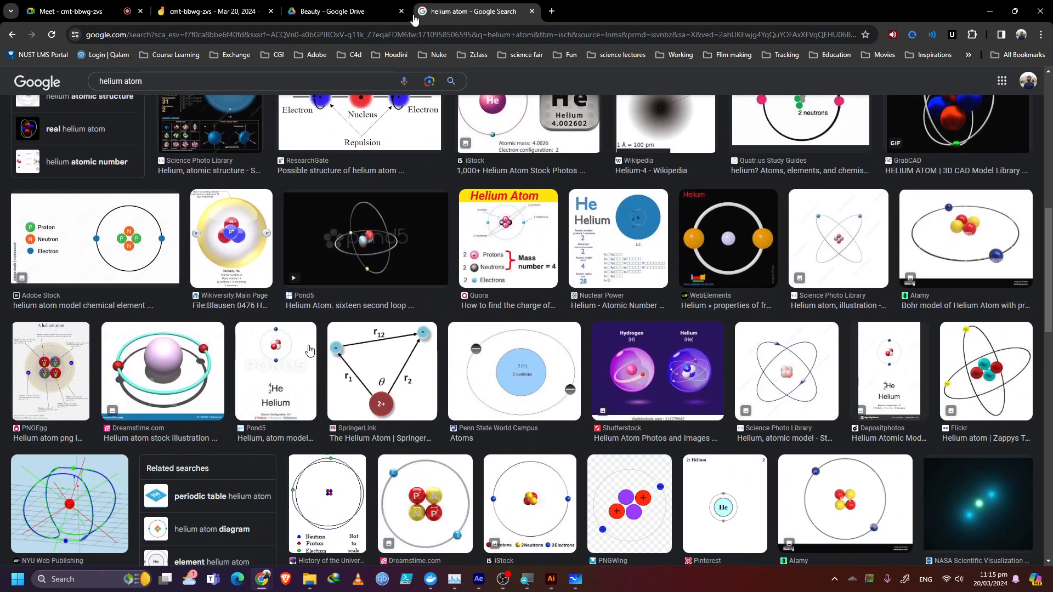
scroll(362, 345, "down", 4)
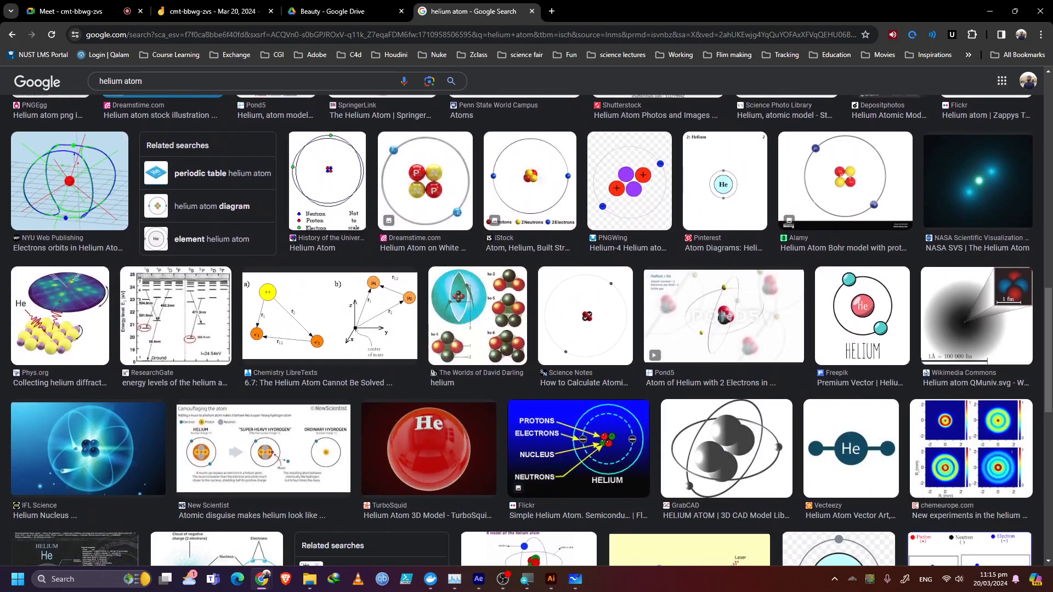
scroll(433, 186, "up", 15)
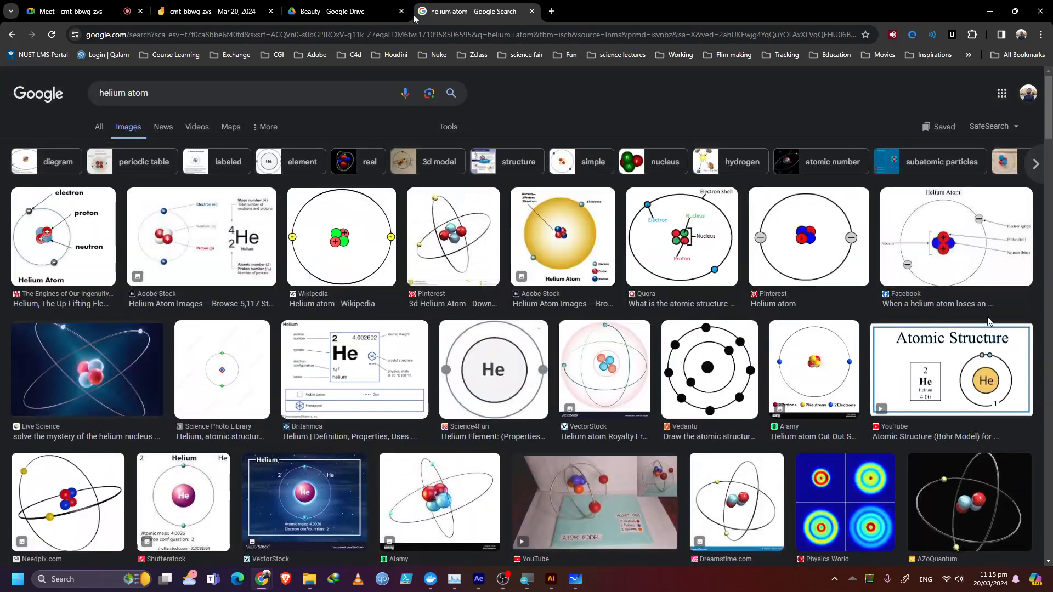
left_click(954, 371)
scroll(932, 293, "up", 2)
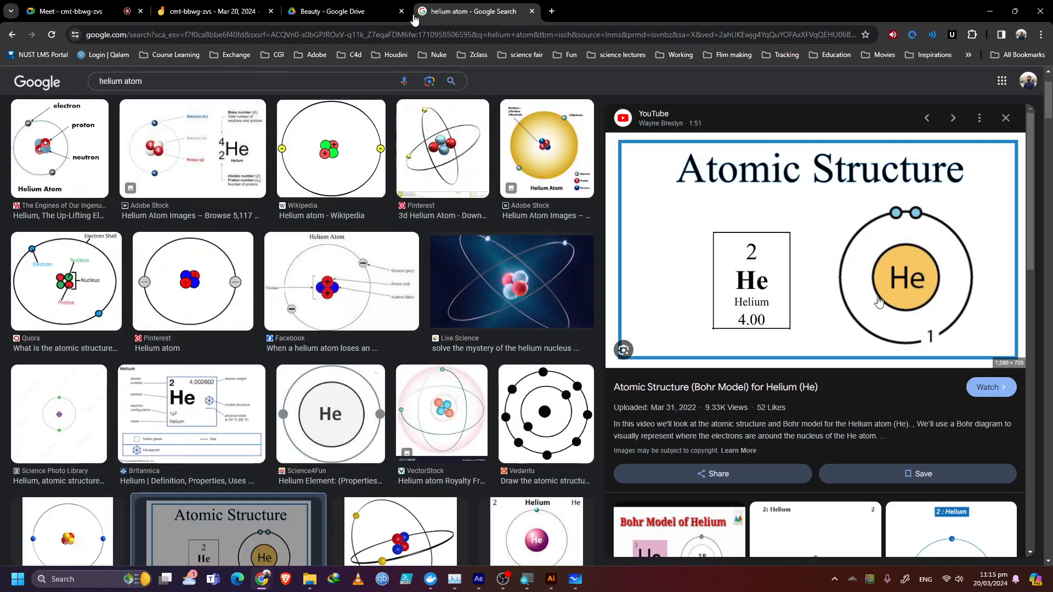
scroll(905, 274, "down", 4)
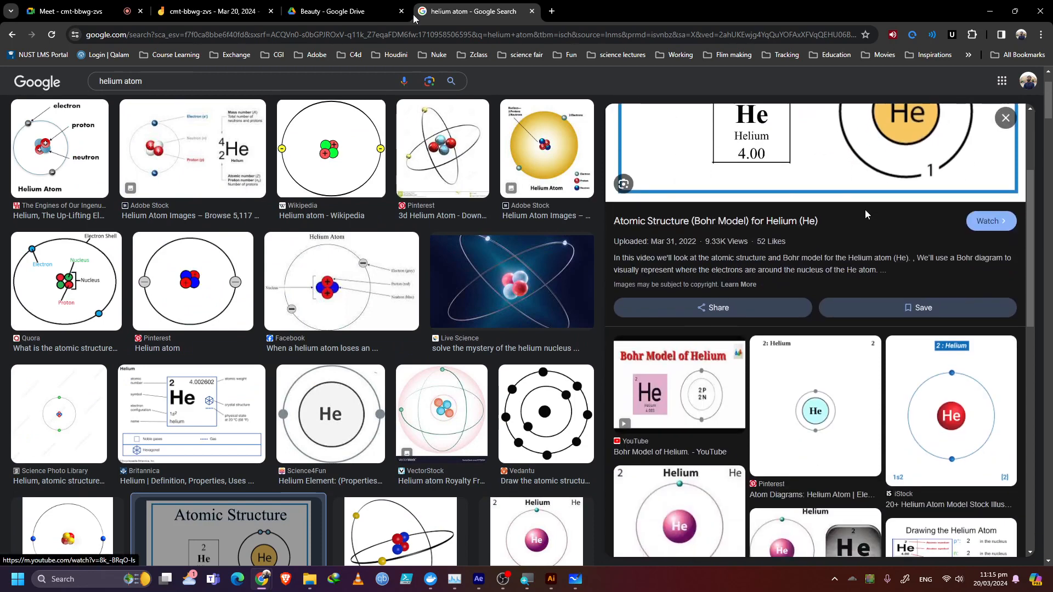
left_click(920, 411)
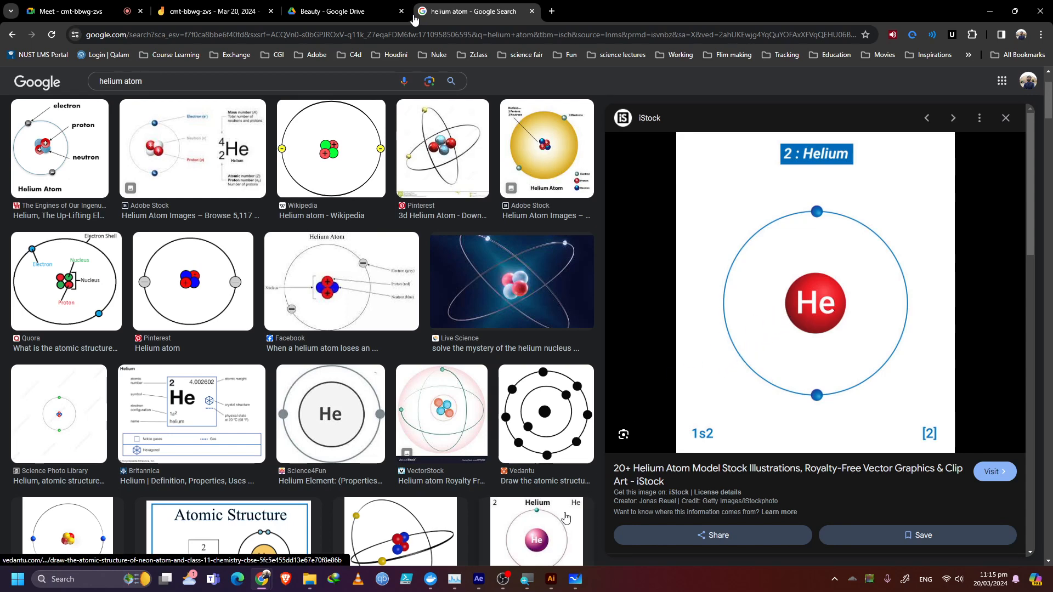
left_click(505, 555)
Step: Switch to After Effects to scrub the Solar system timeline, review the helium diagram in Chrome, and return to After Effects
left_click(473, 580)
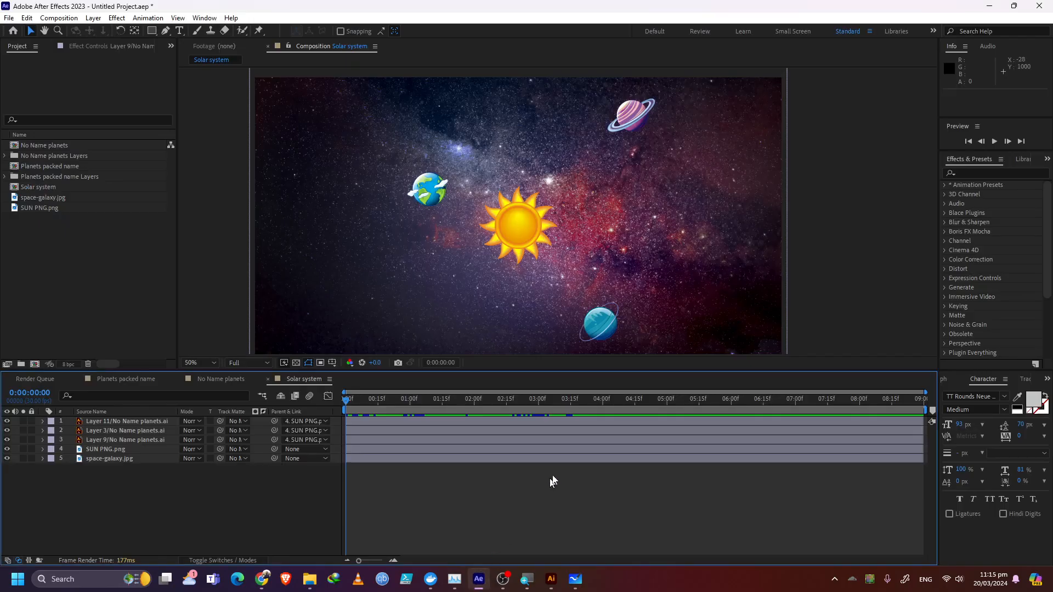
left_click_drag(355, 404, 322, 412)
mouse_move(264, 579)
left_click(277, 529)
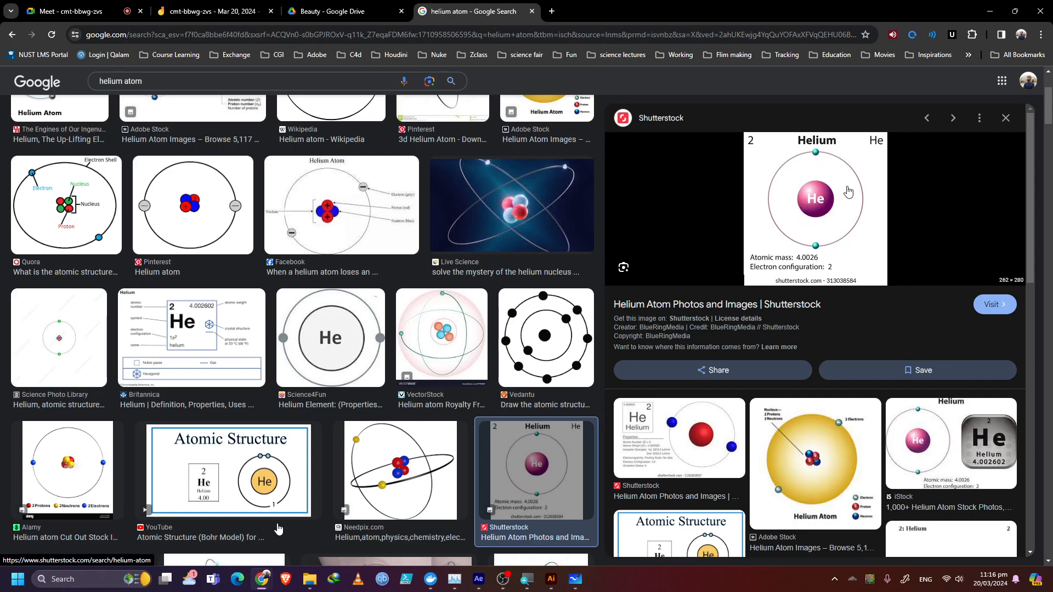
left_click(990, 11)
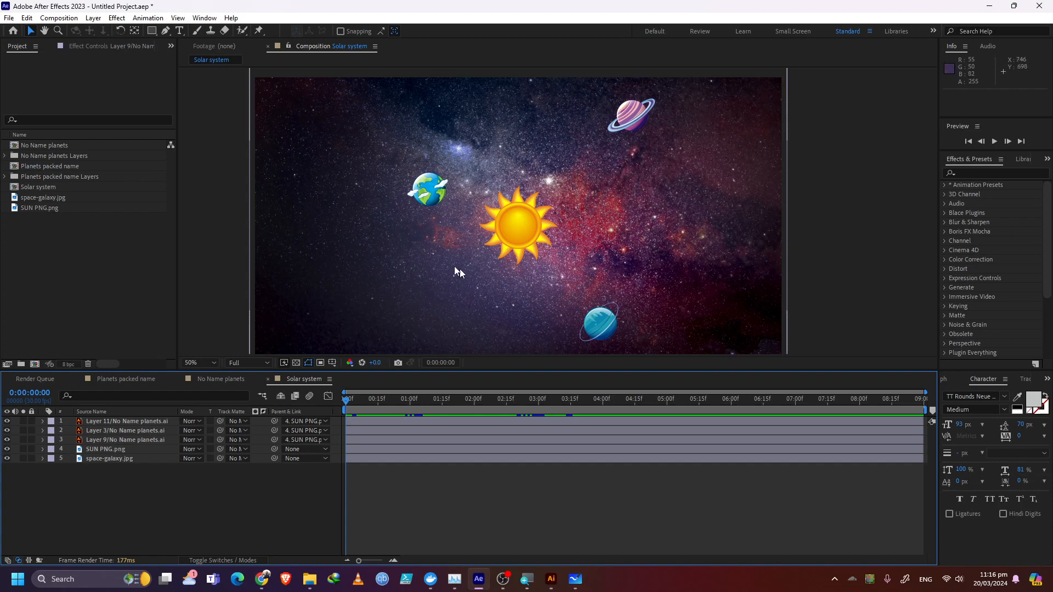
left_click(37, 296)
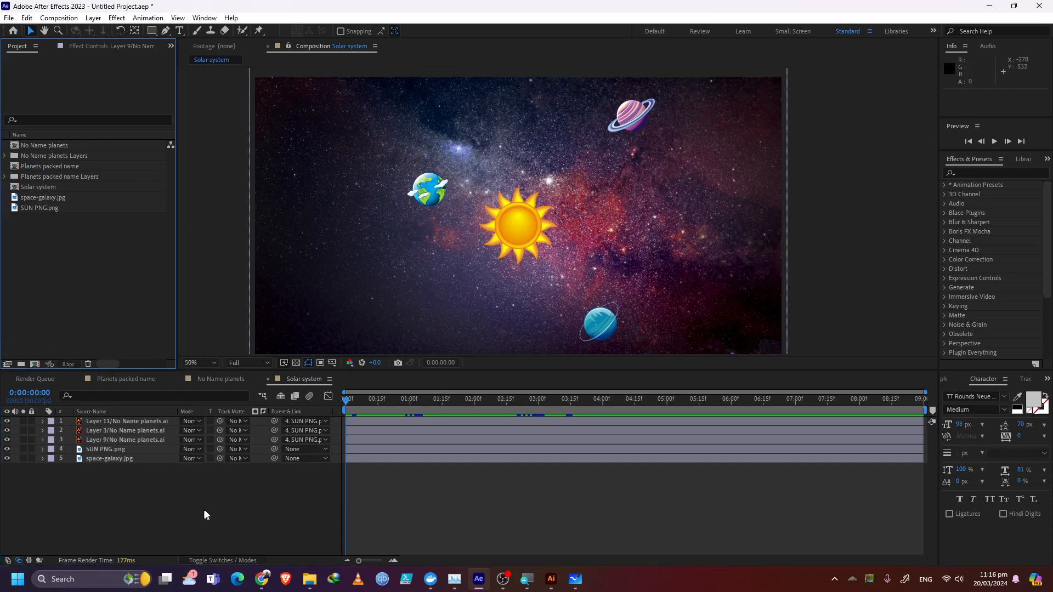
left_click_drag(165, 513, 82, 433)
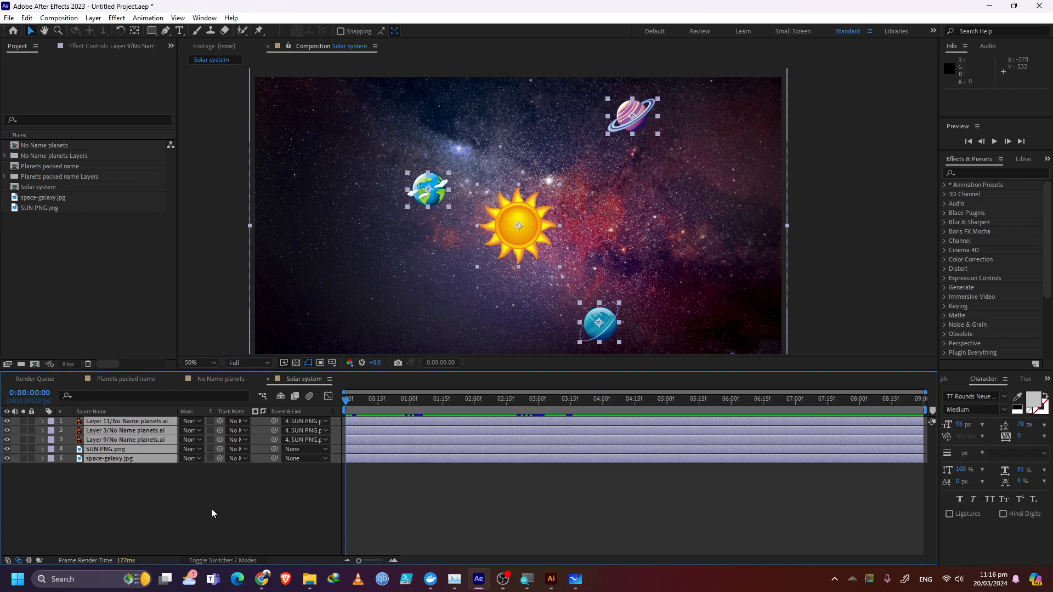
left_click(209, 502)
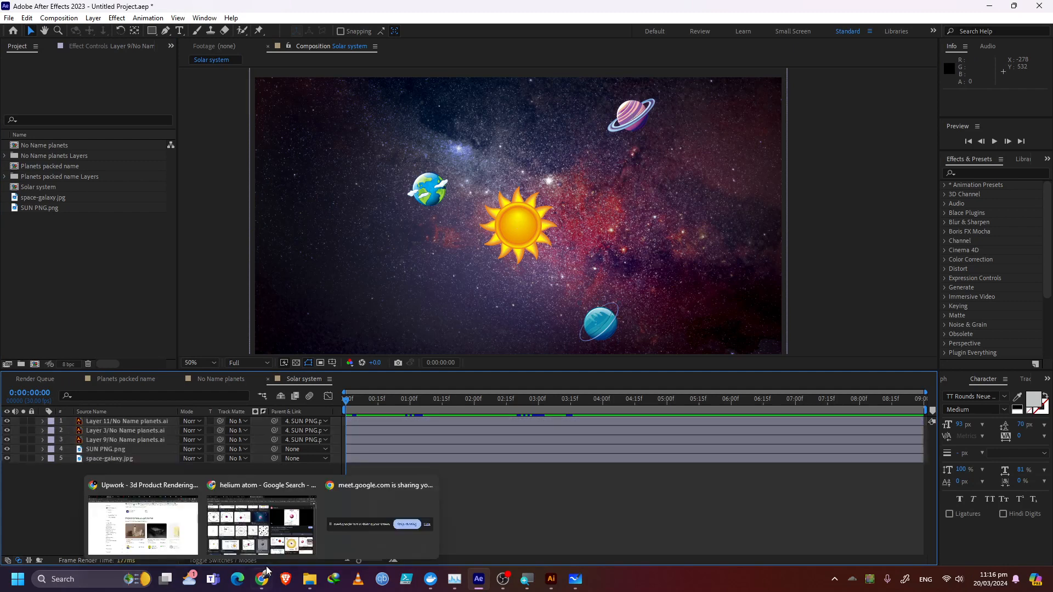
Step: Switch to Chrome and bring up the Google Drive page showing the Beauty folder
mouse_move(263, 579)
left_click(171, 524)
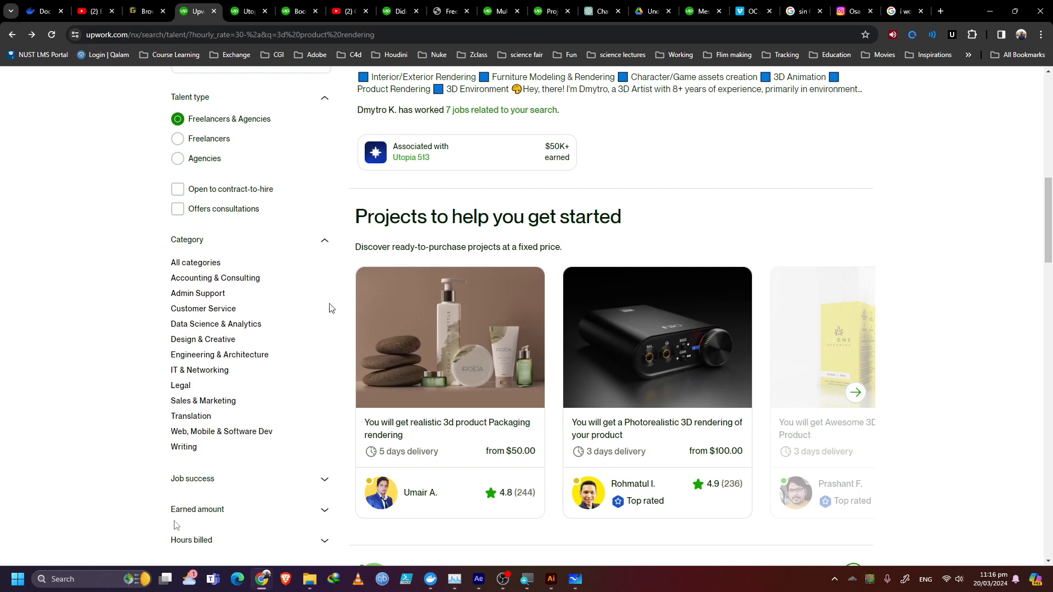
left_click(271, 526)
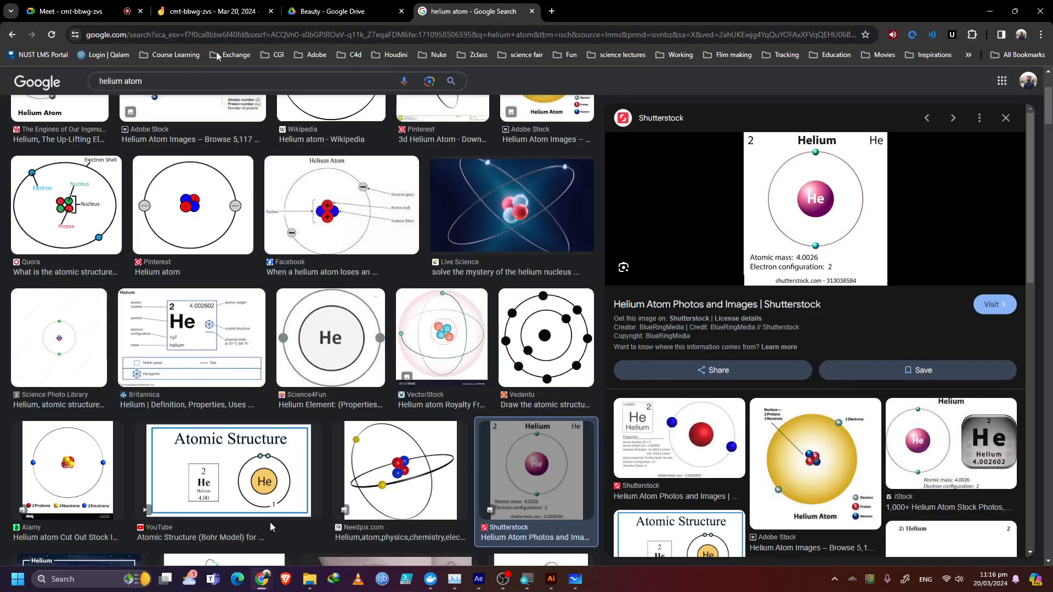
left_click(104, 8)
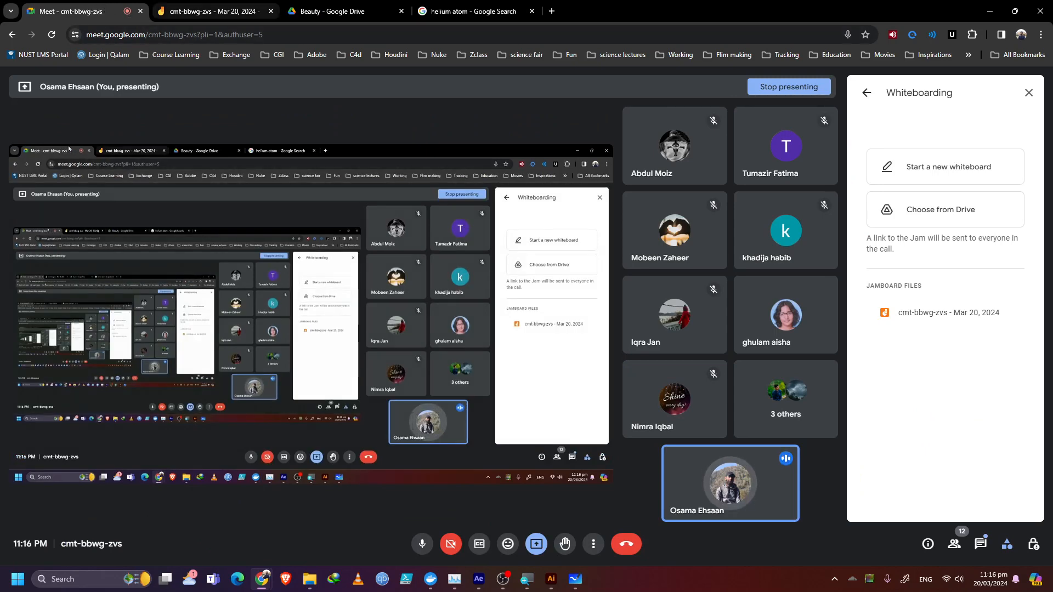
left_click(345, 11)
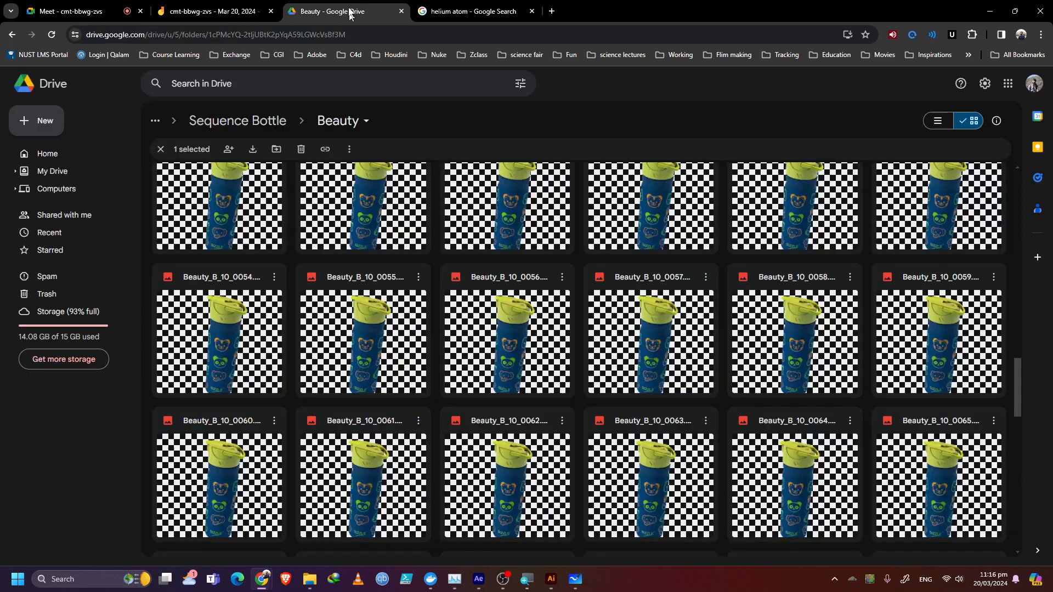
Step: Go up the folder hierarchy from Beauty to the After Effects Class folder
left_click(242, 122)
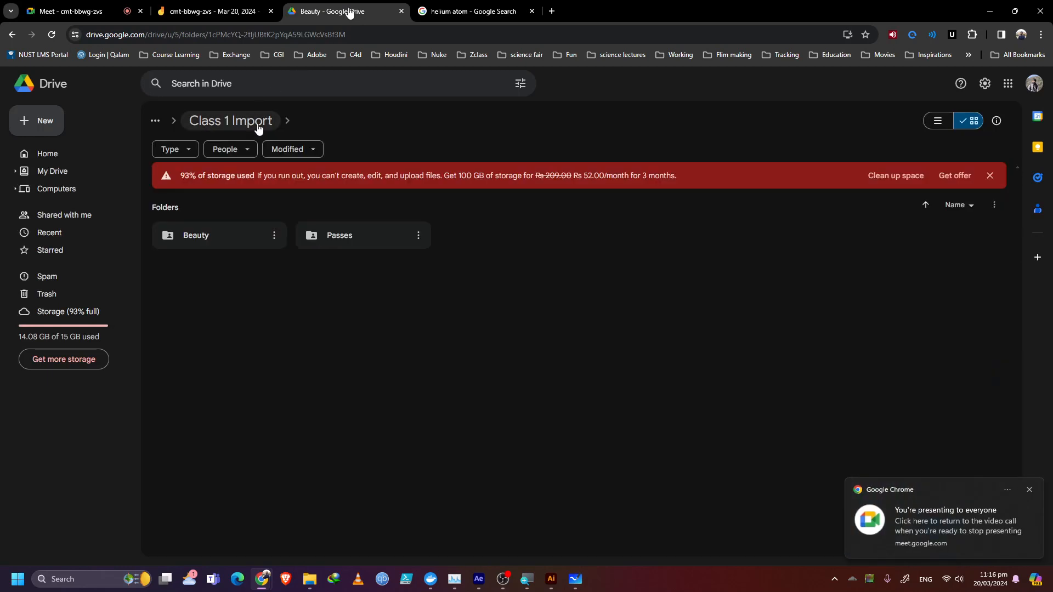
left_click(230, 122)
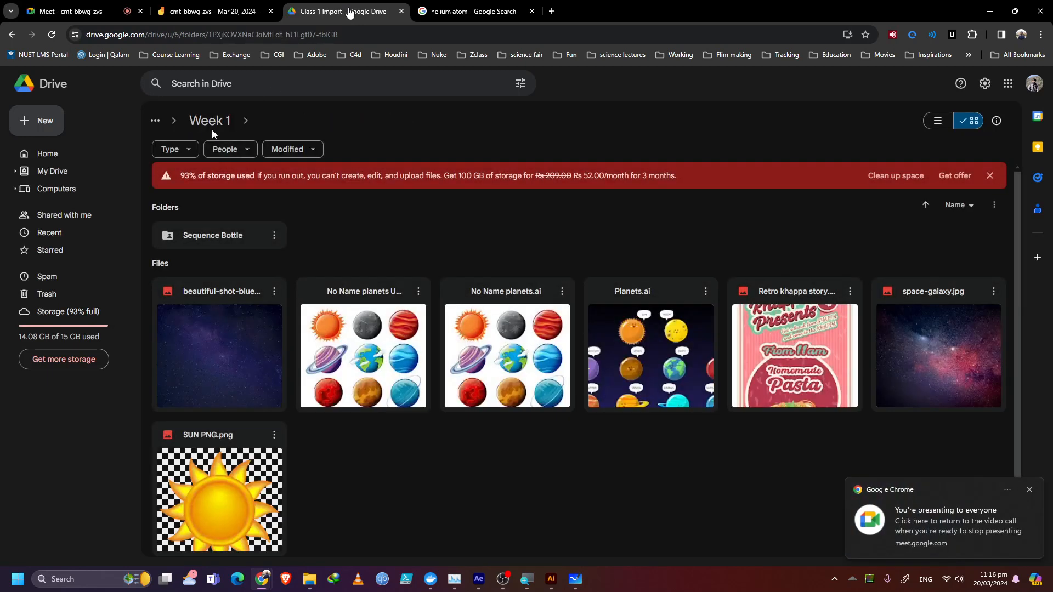
left_click(211, 125)
left_click(214, 120)
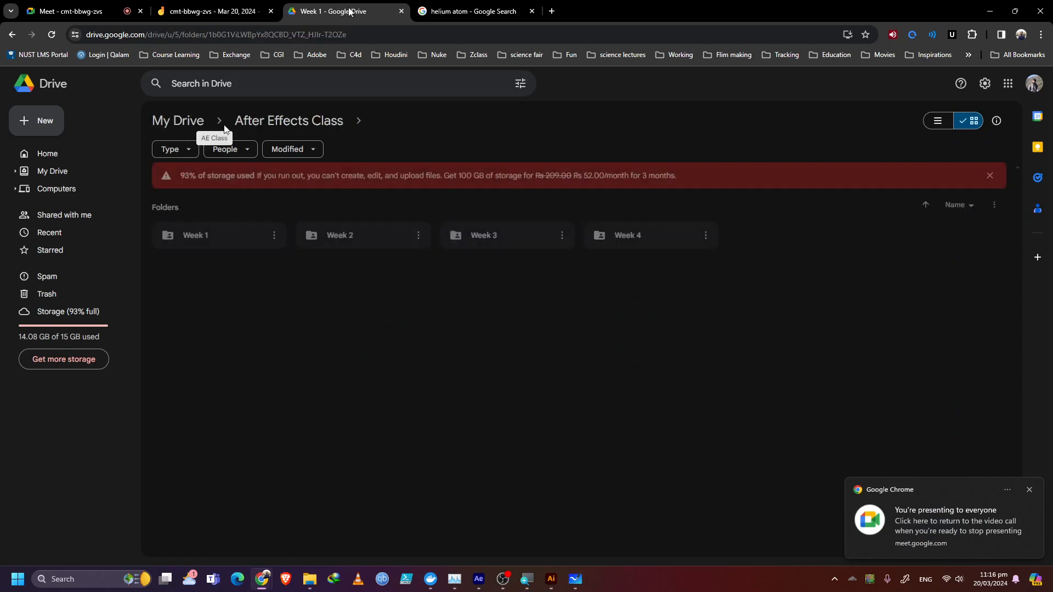
left_click(302, 127)
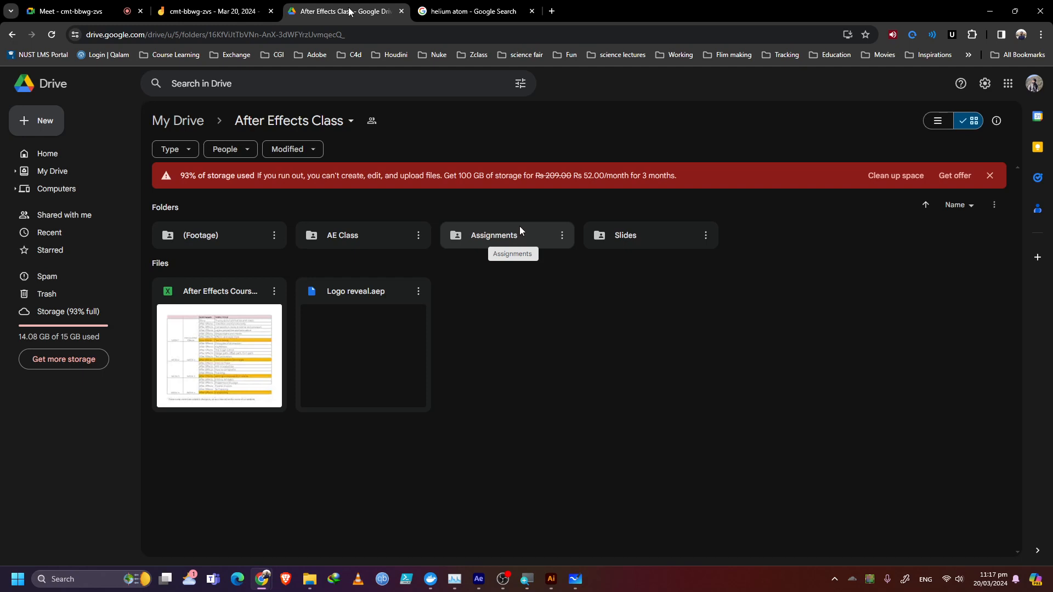
Step: Open the Assignments folder and its Submitted subfolder
left_click(493, 240)
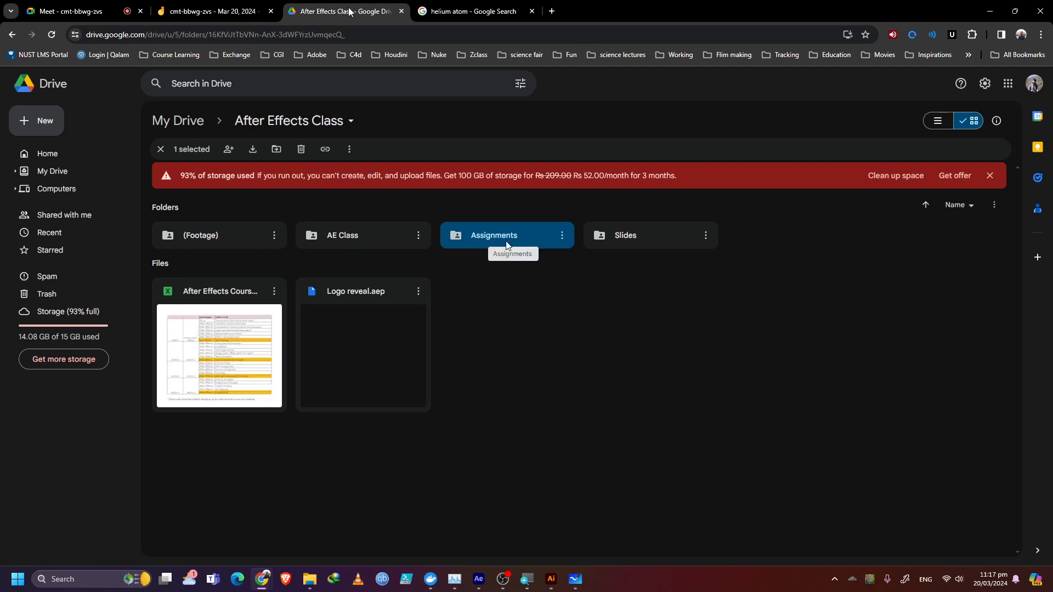
double_click(504, 244)
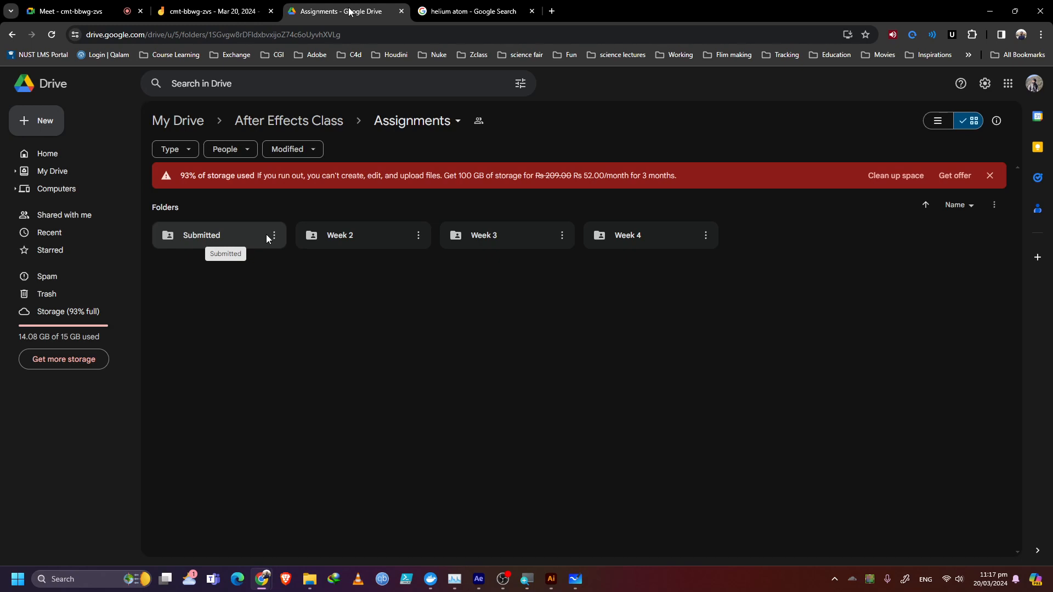
left_click(228, 238)
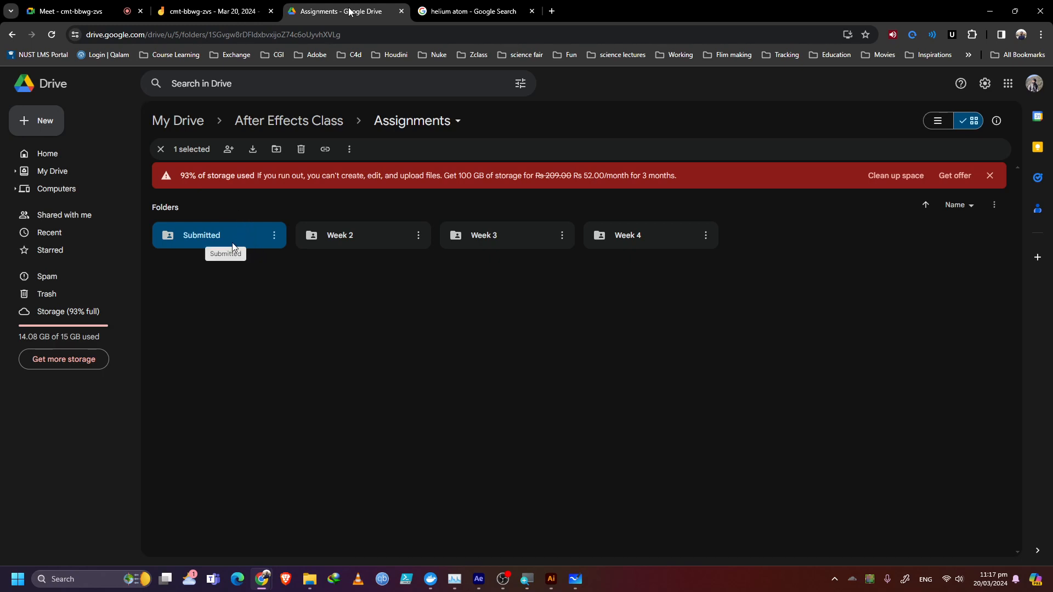
double_click(217, 241)
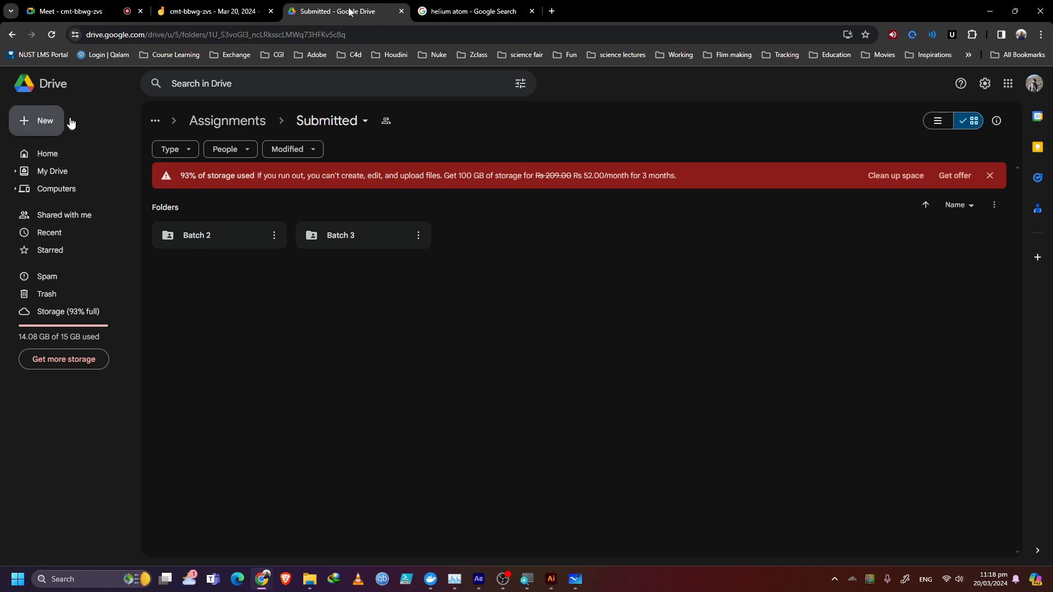
Step: Return to the After Effects Class folder and retrace the path through Assignments to Submitted
left_click(224, 122)
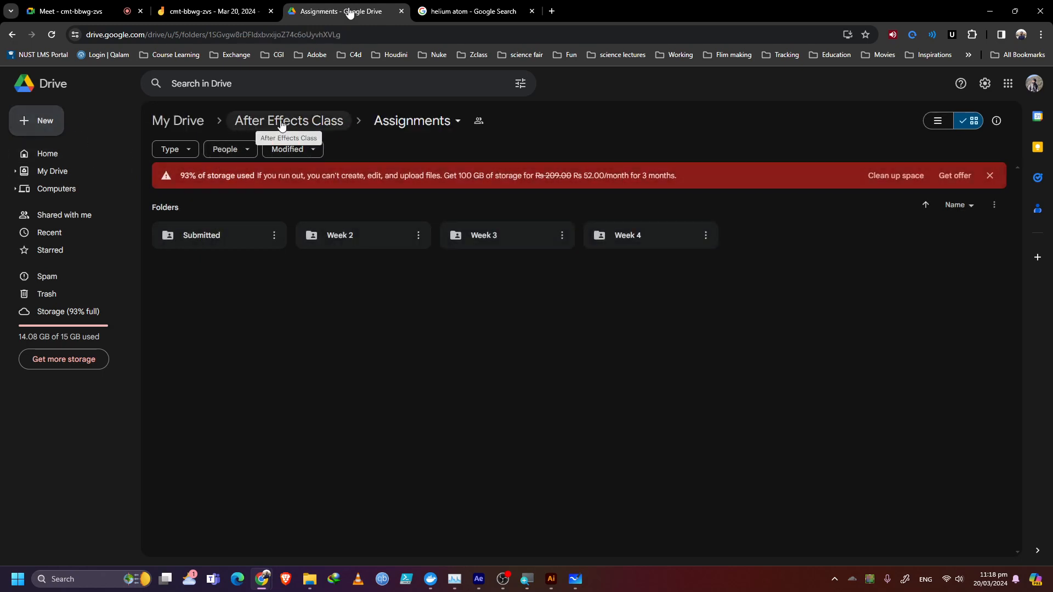
left_click(311, 122)
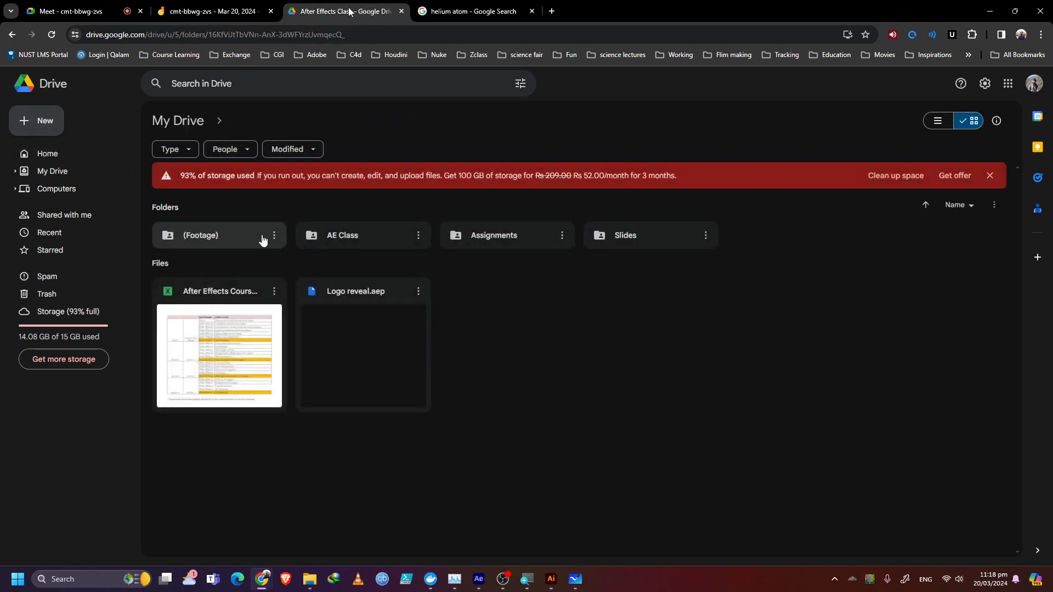
double_click(464, 243)
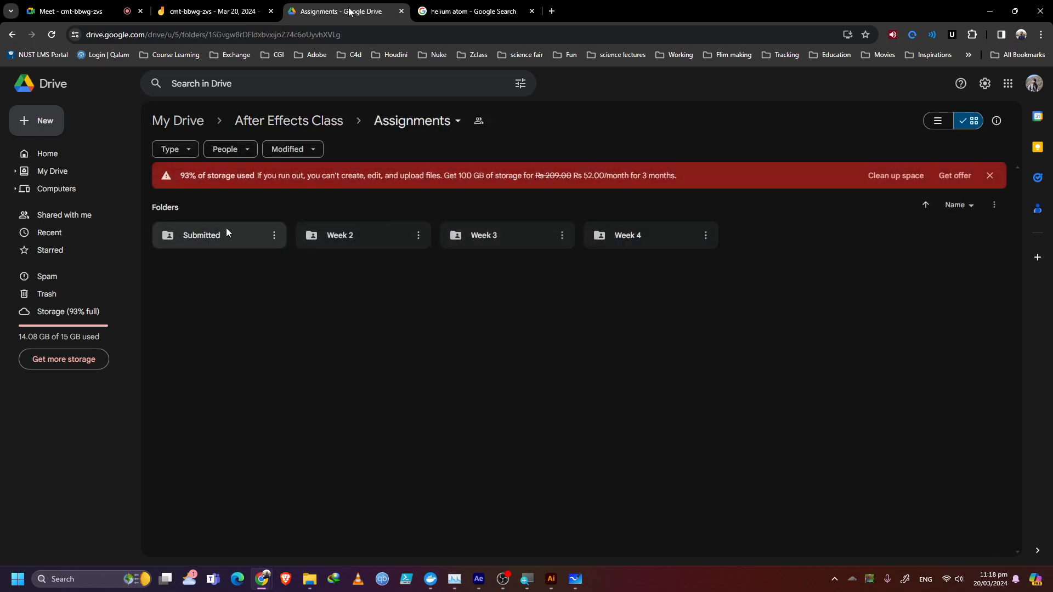
double_click(195, 239)
left_click(211, 244)
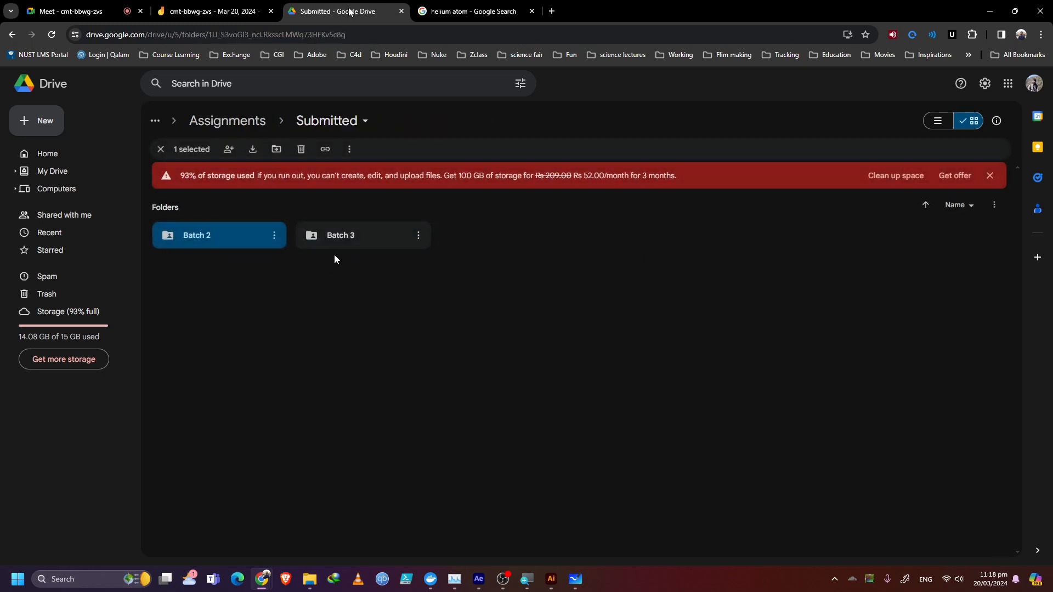
Step: Create a folder named "Batch 1 Online" inside the Submitted folder
left_click(192, 210)
left_click(34, 119)
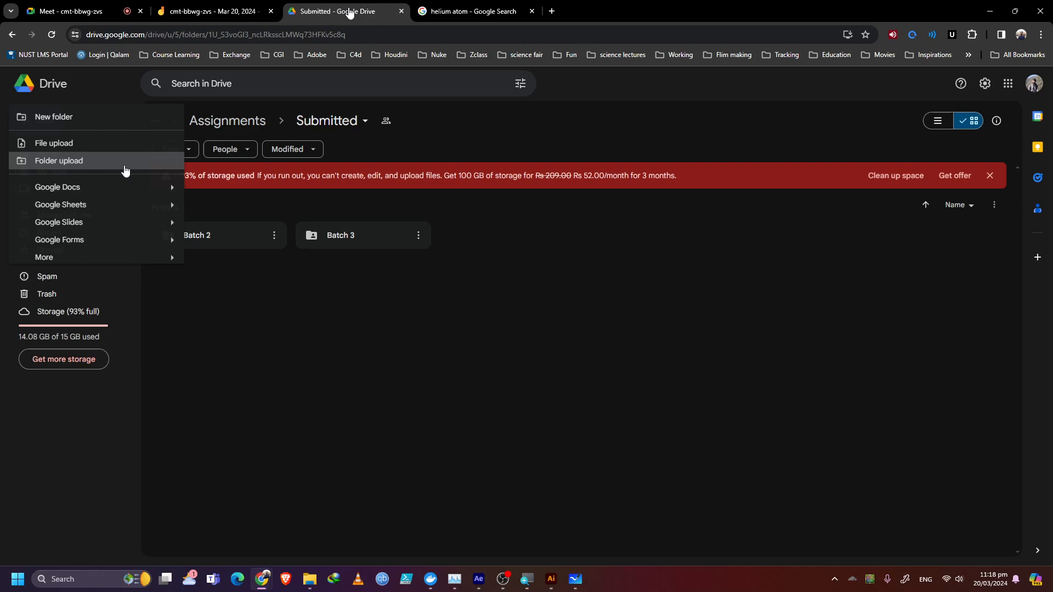
left_click(69, 119)
type("B")
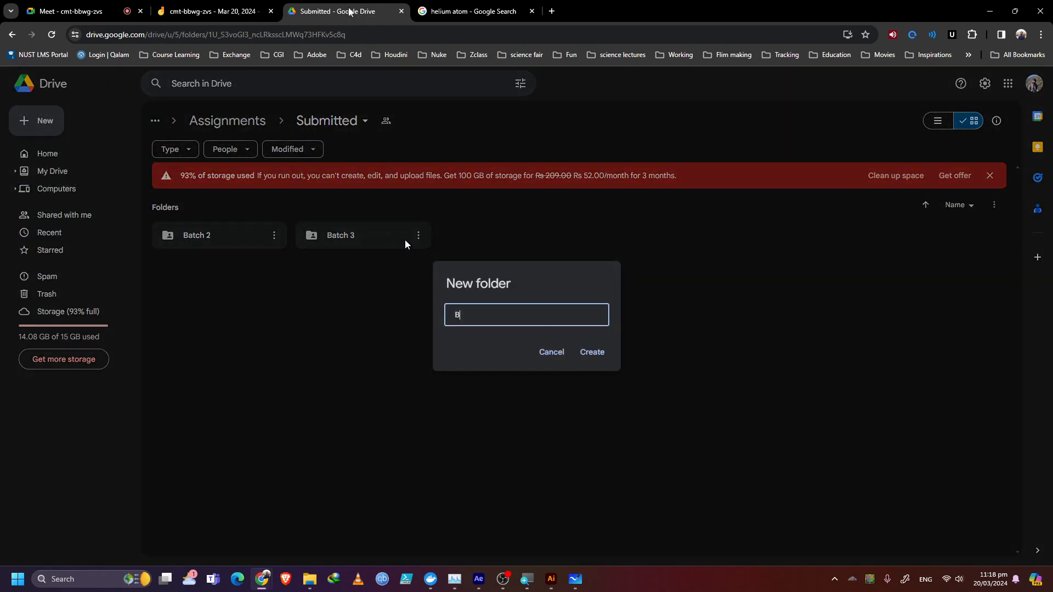
type("atch 1 Online")
left_click(585, 354)
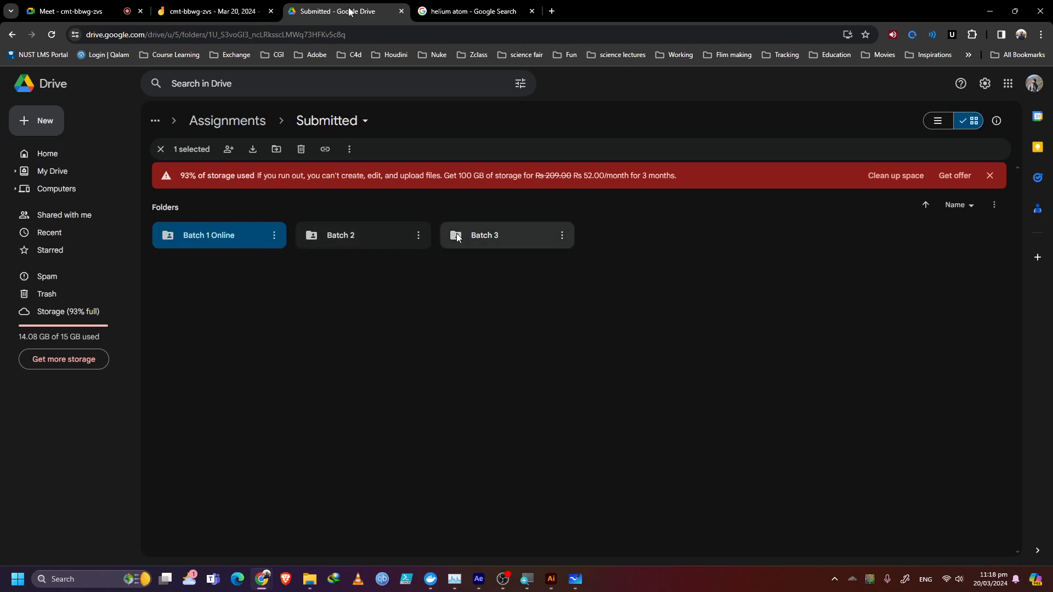
Step: Check the Batch 1 Online folder, and open the Assignment 1 folder inside Batch 2
double_click(218, 235)
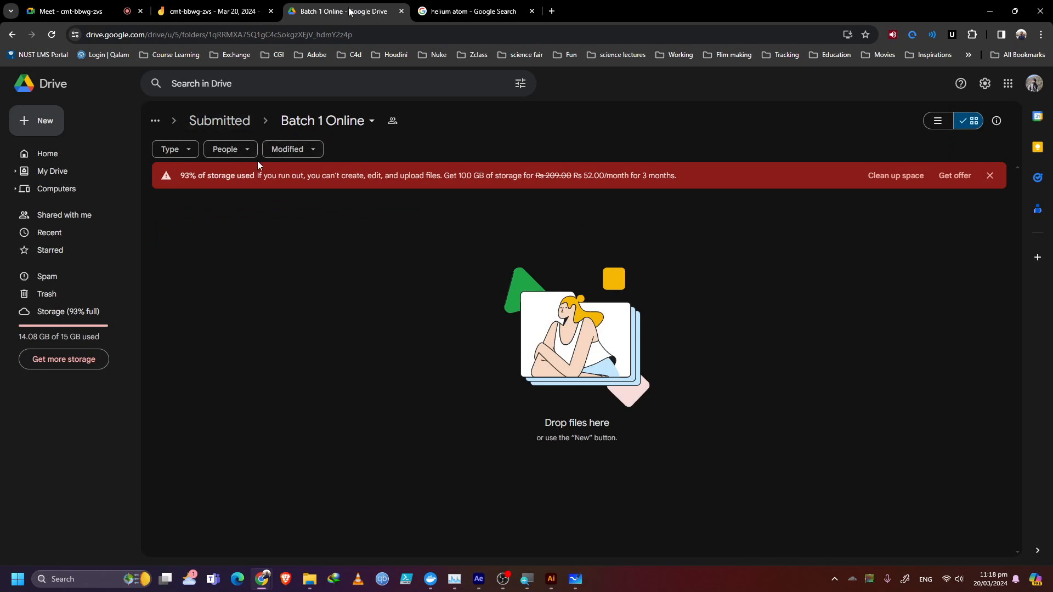
left_click(231, 120)
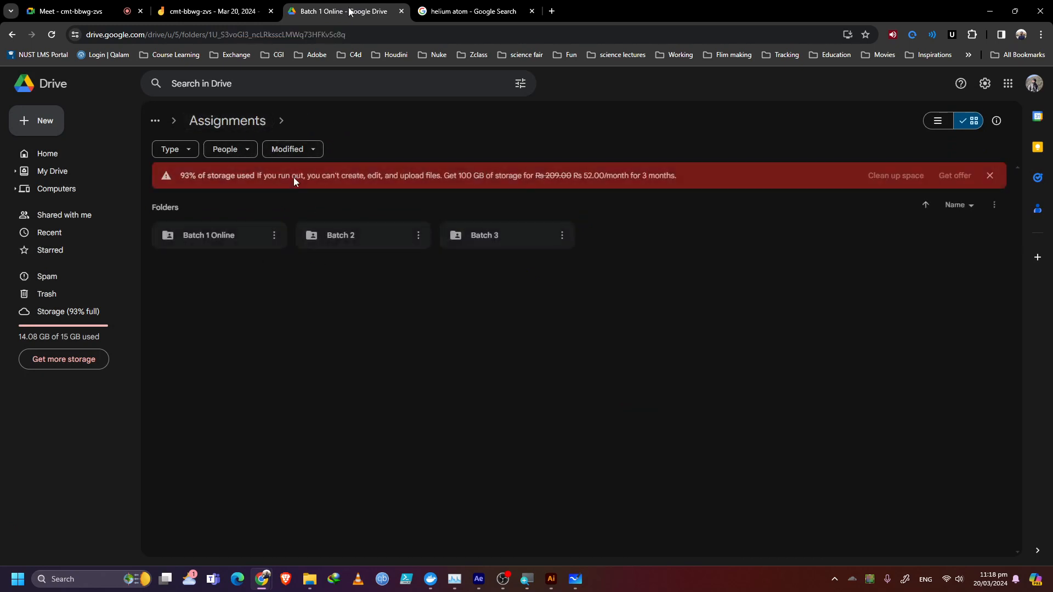
double_click(353, 242)
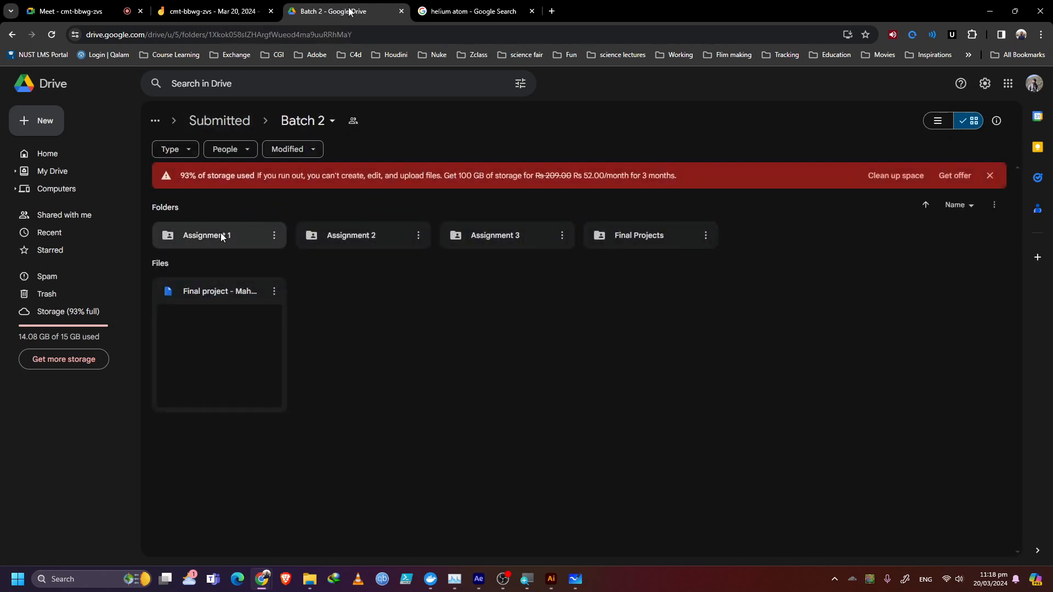
double_click(221, 246)
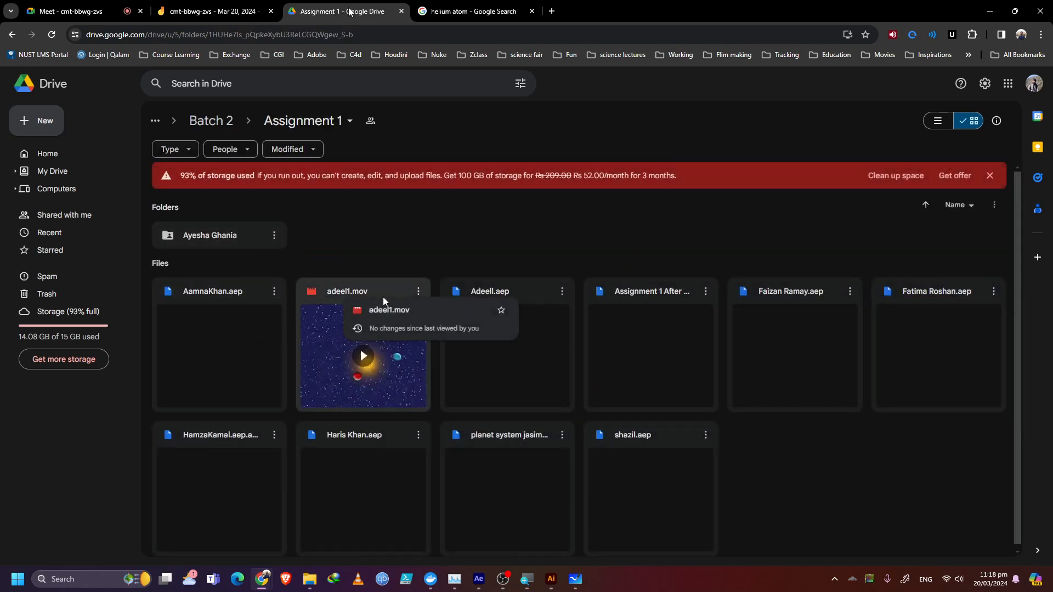
Step: Preview the submitted solar system .mov video in Assignment 1 and close the preview
double_click(367, 358)
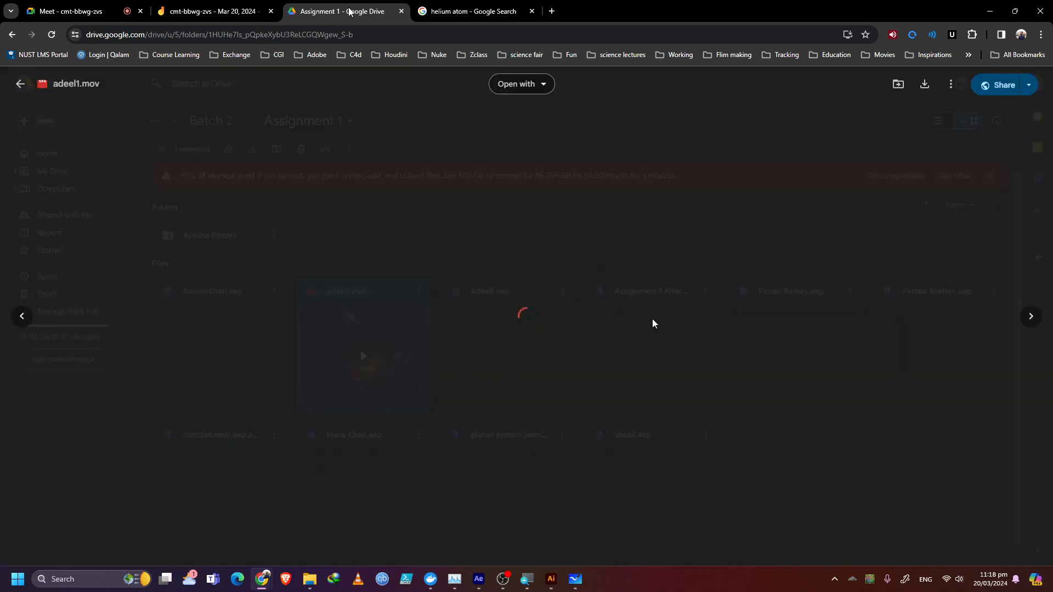
left_click(791, 303)
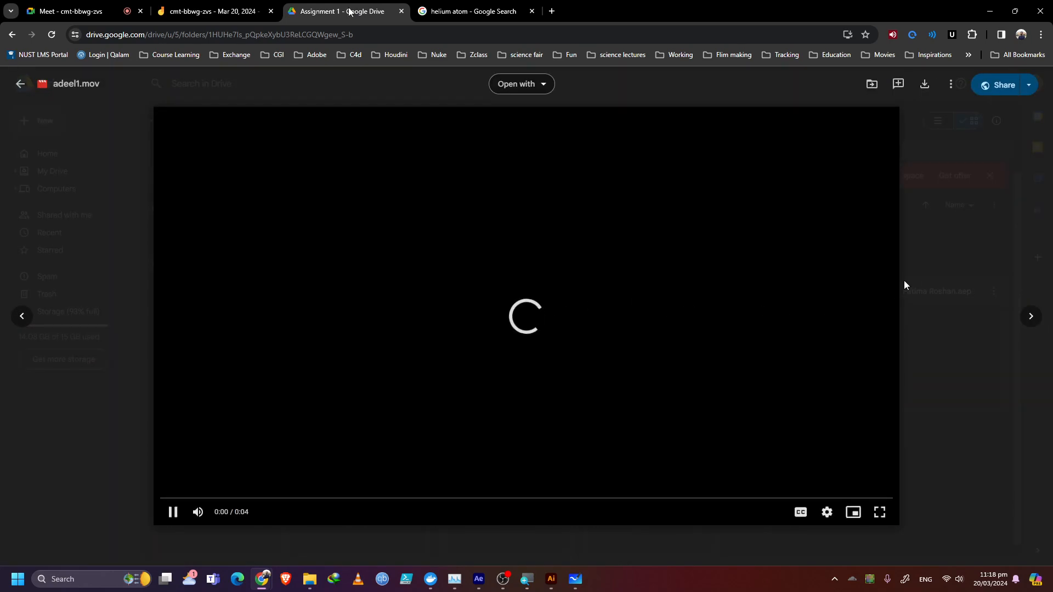
left_click(942, 275)
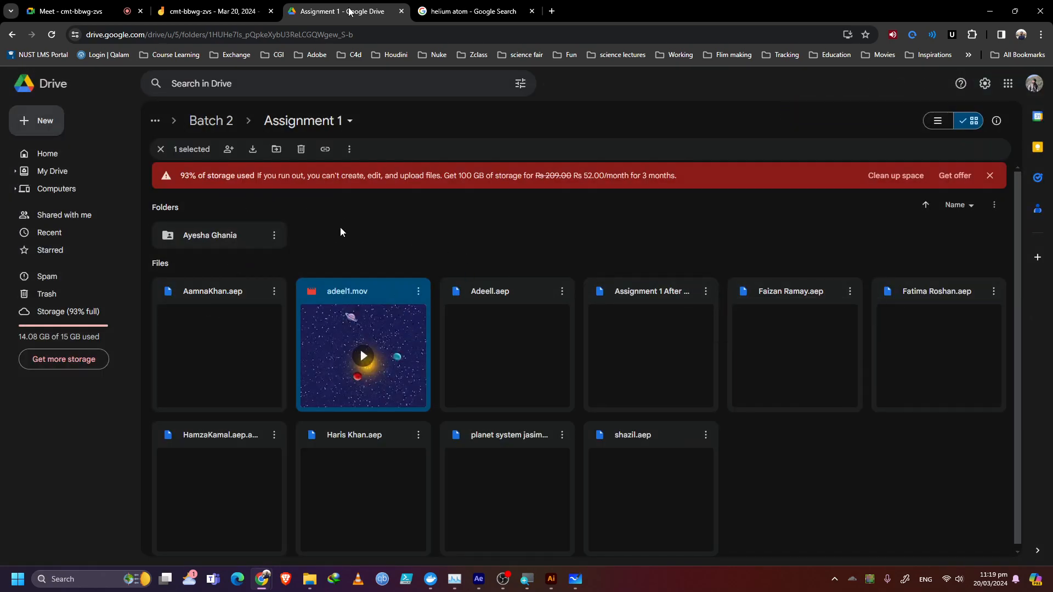
Step: Look inside the student's subfolder in Assignment 1 and go back up to Batch 2
left_click(195, 246)
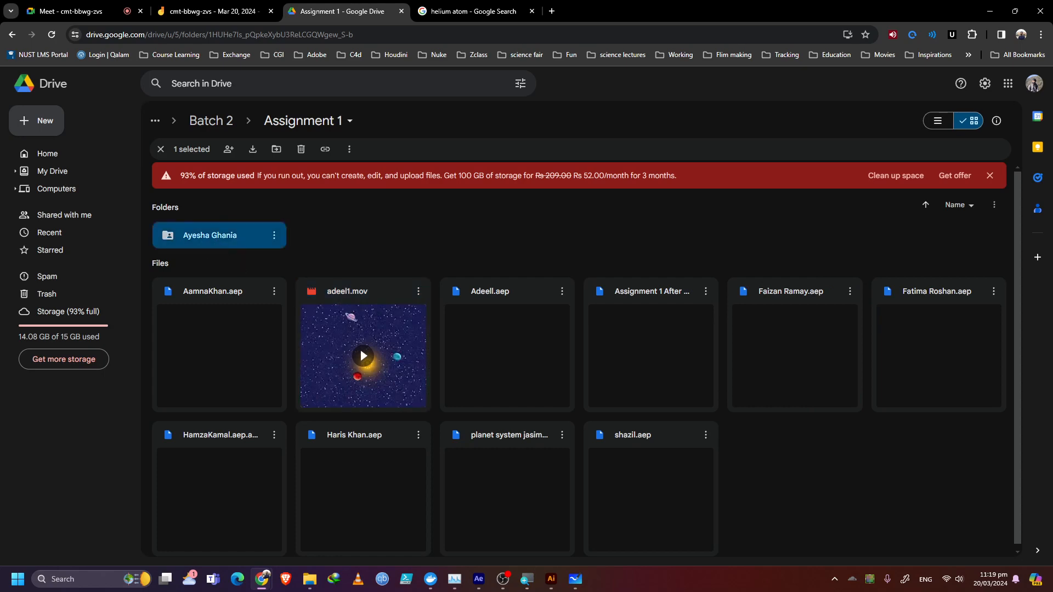
double_click(242, 251)
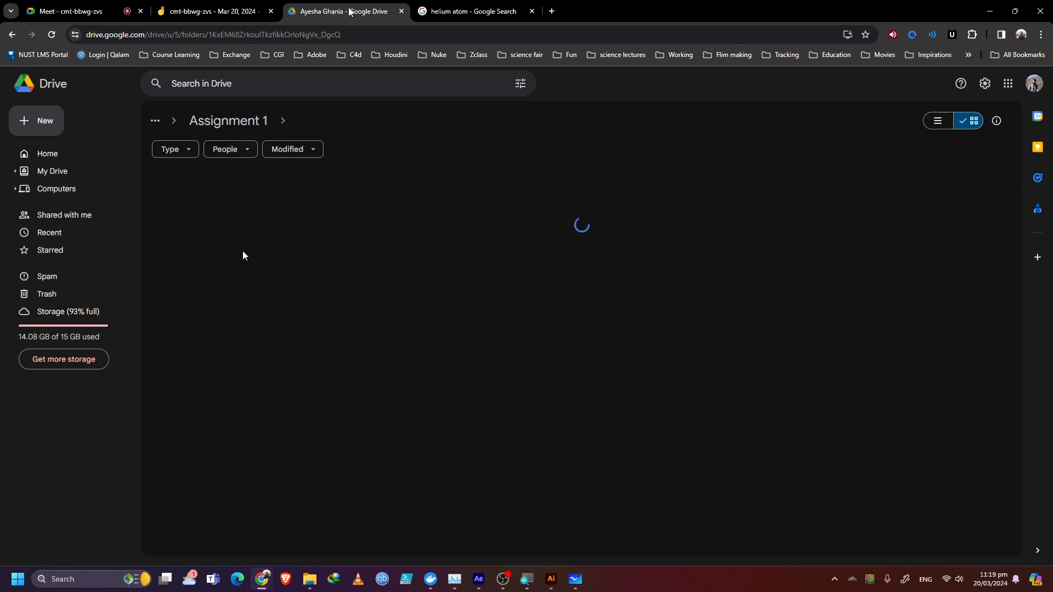
left_click(246, 120)
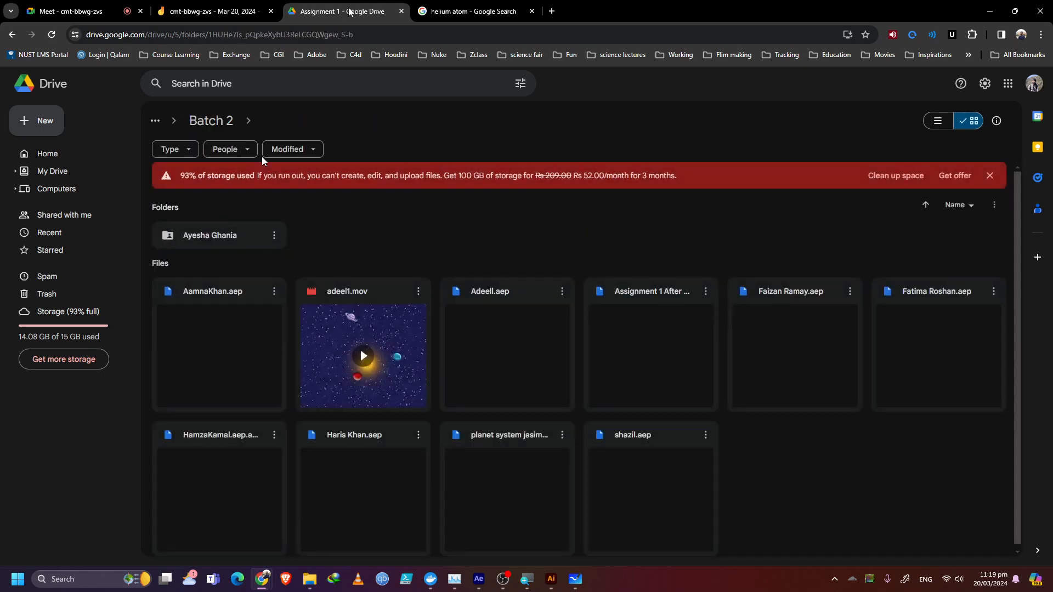
left_click(212, 120)
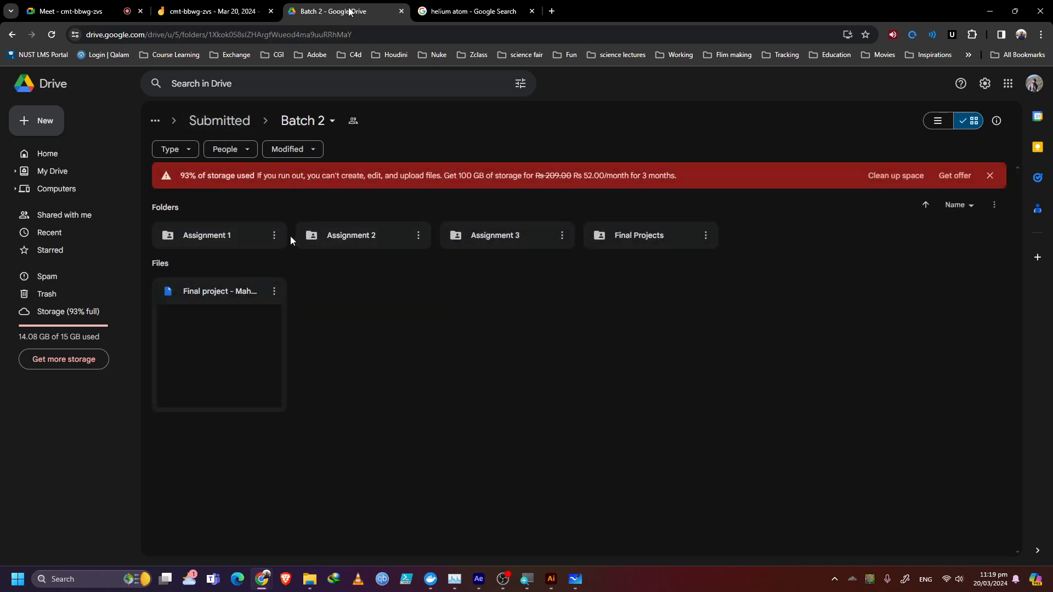
Step: Review the submitted project files in Batch 2's Assignment 1 folder again and return to the Submitted folder
left_click(238, 238)
double_click(239, 238)
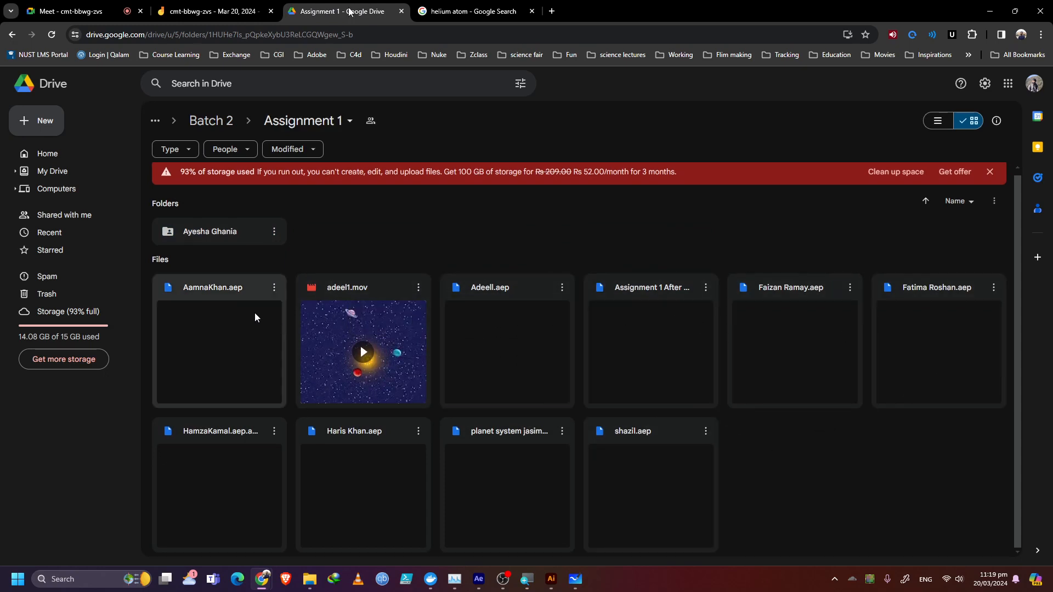
left_click(222, 124)
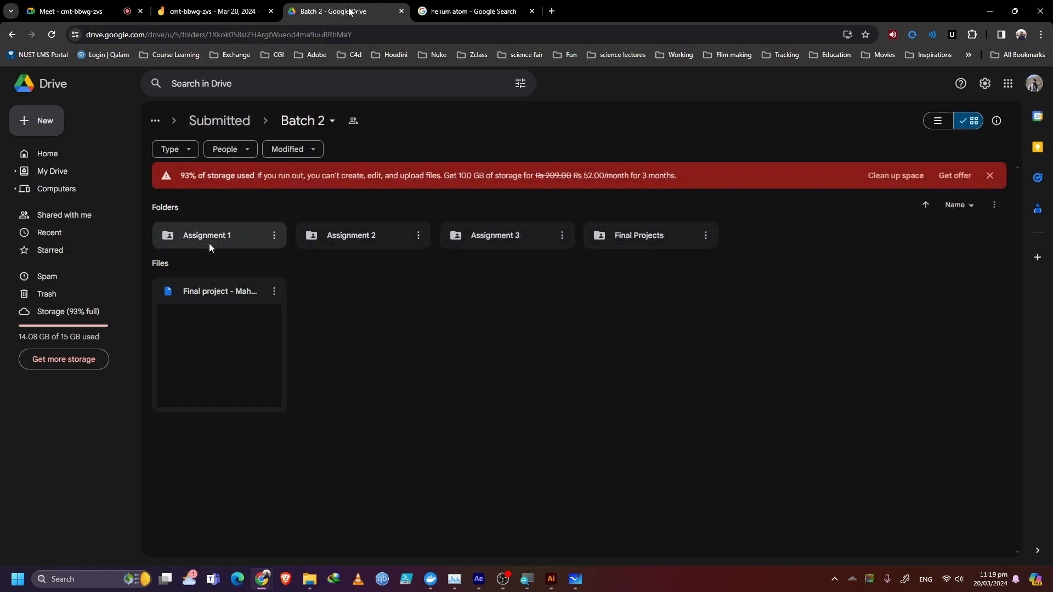
left_click(220, 125)
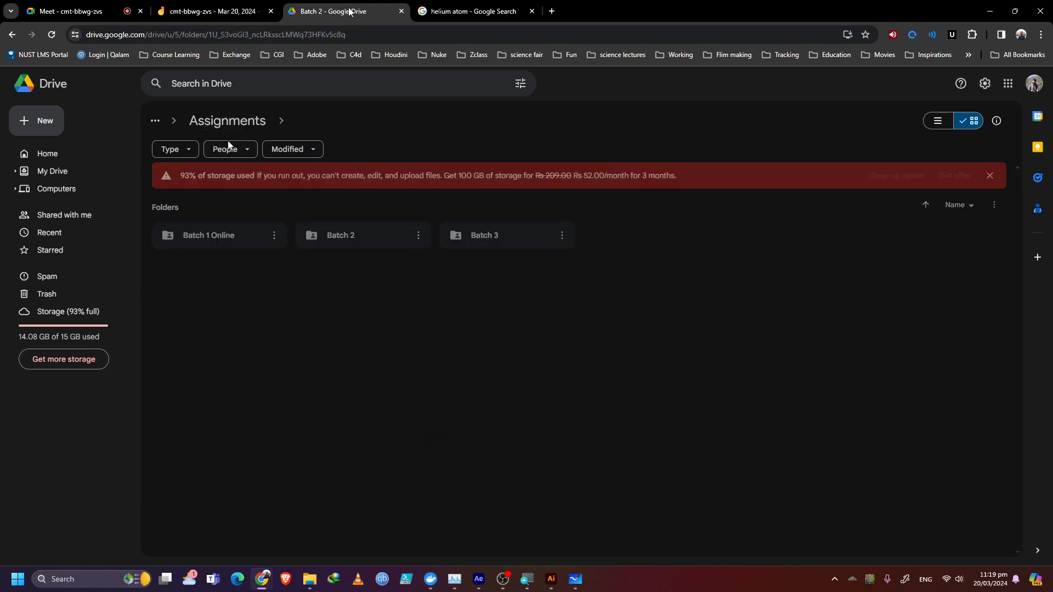
Step: Create a folder named Assignment 1 inside the submitted Batch 1 Online folder
double_click(217, 237)
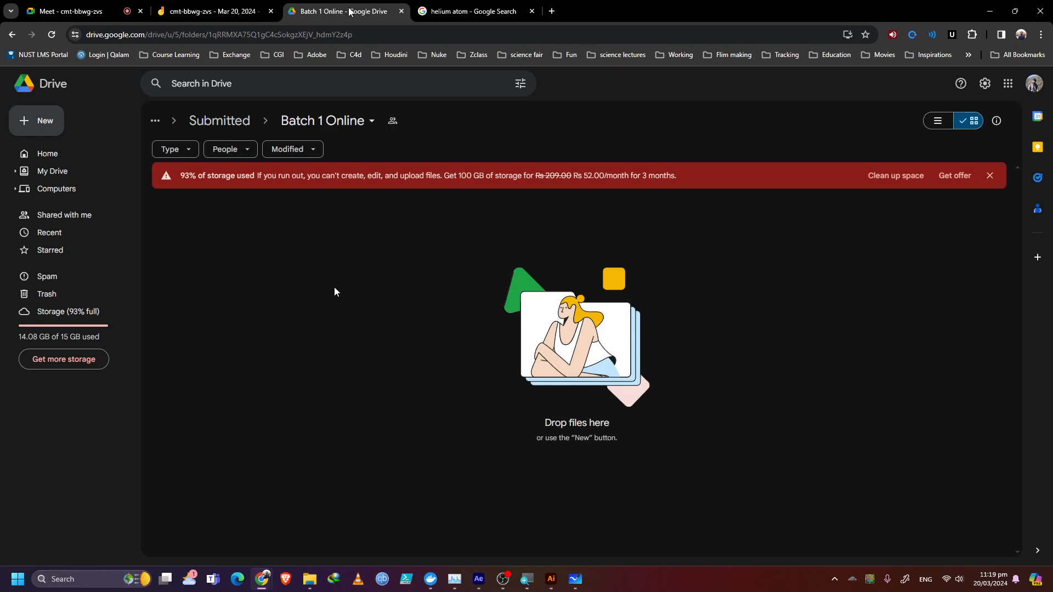
left_click(38, 120)
left_click(86, 122)
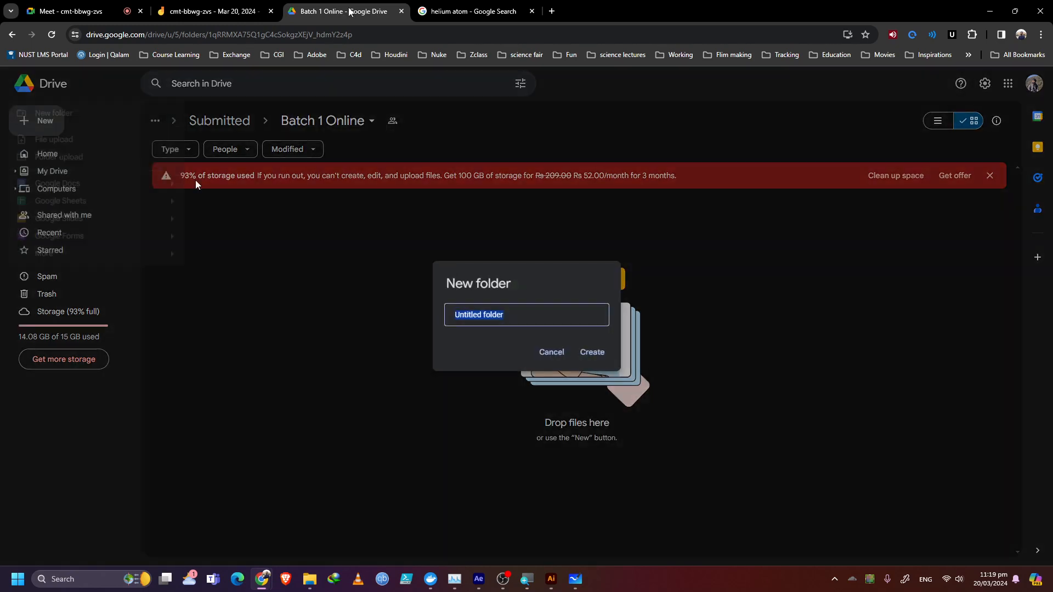
type("Assignment 1")
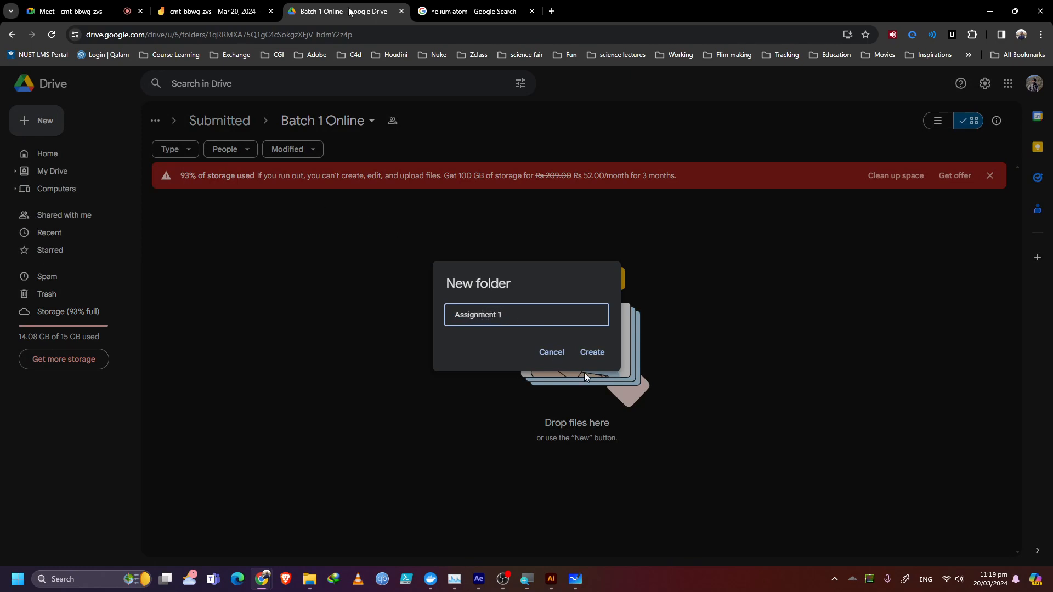
left_click(590, 352)
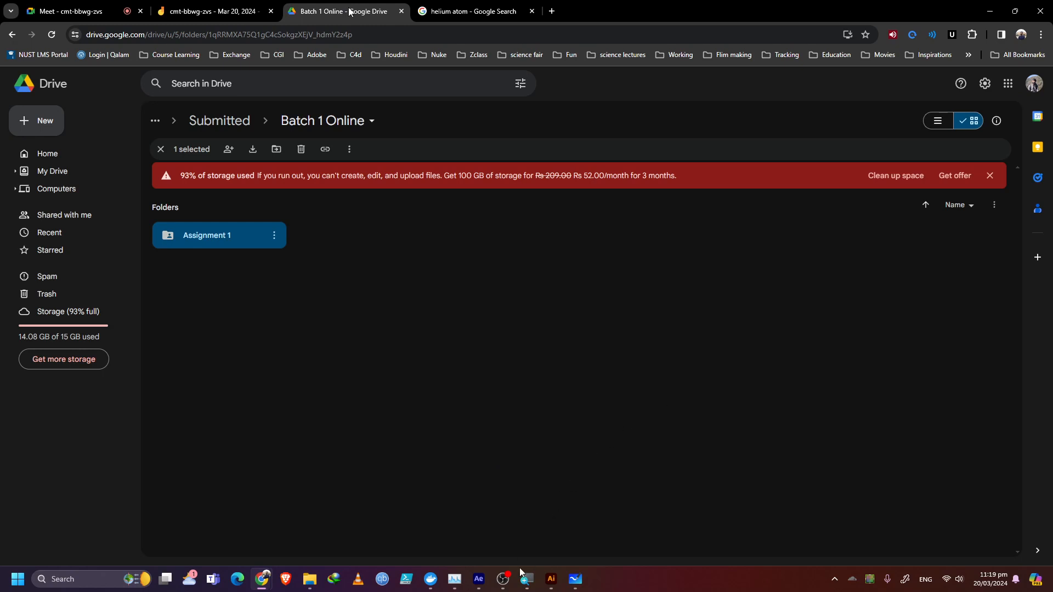
Step: Stop presenting the screen in the Meet call and return to the Batch 1 Online folder in Drive
mouse_move(263, 578)
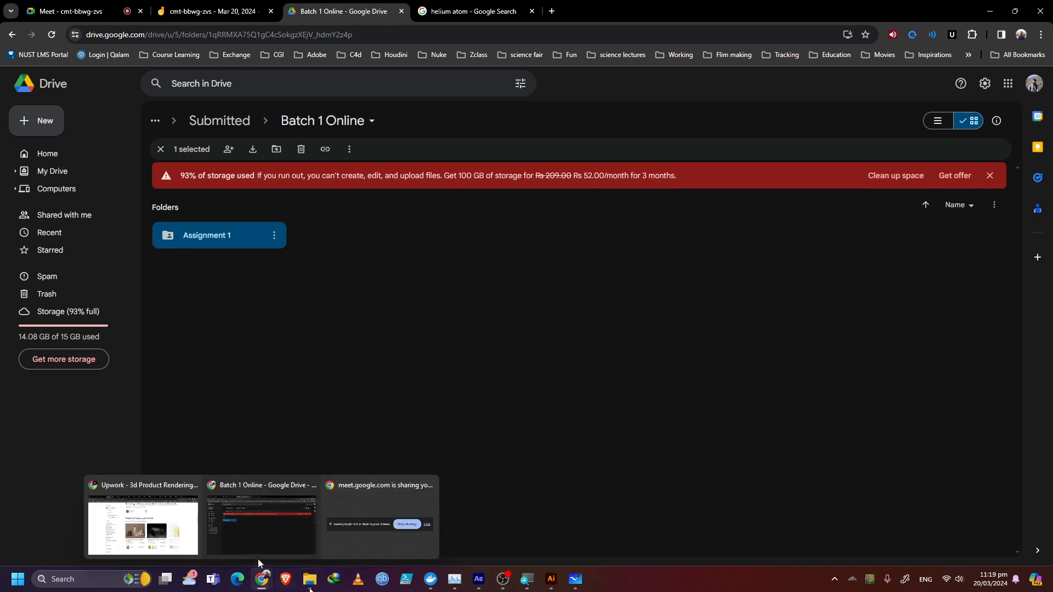
left_click(93, 11)
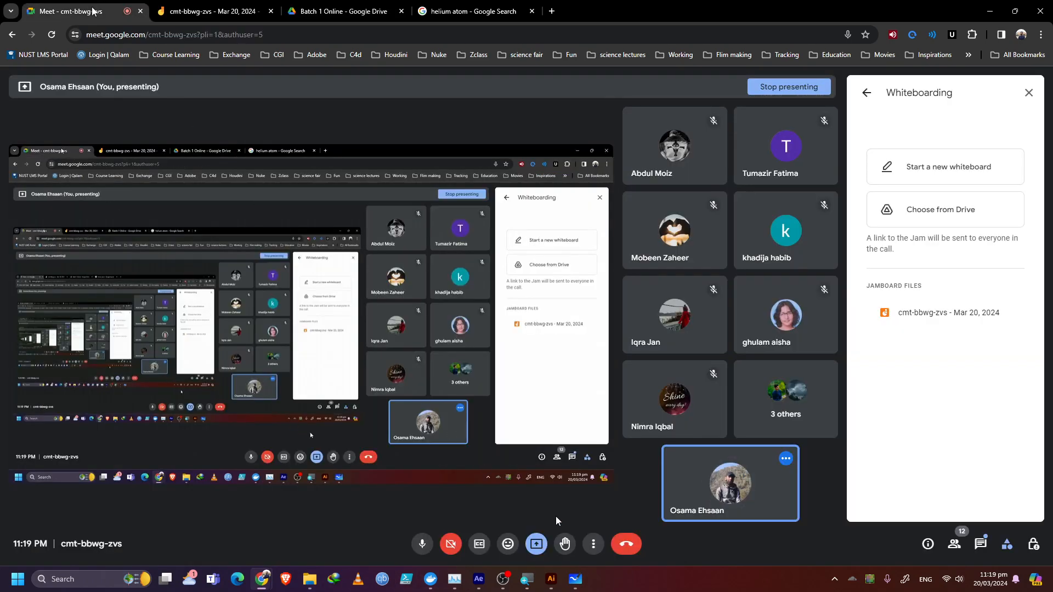
left_click(534, 551)
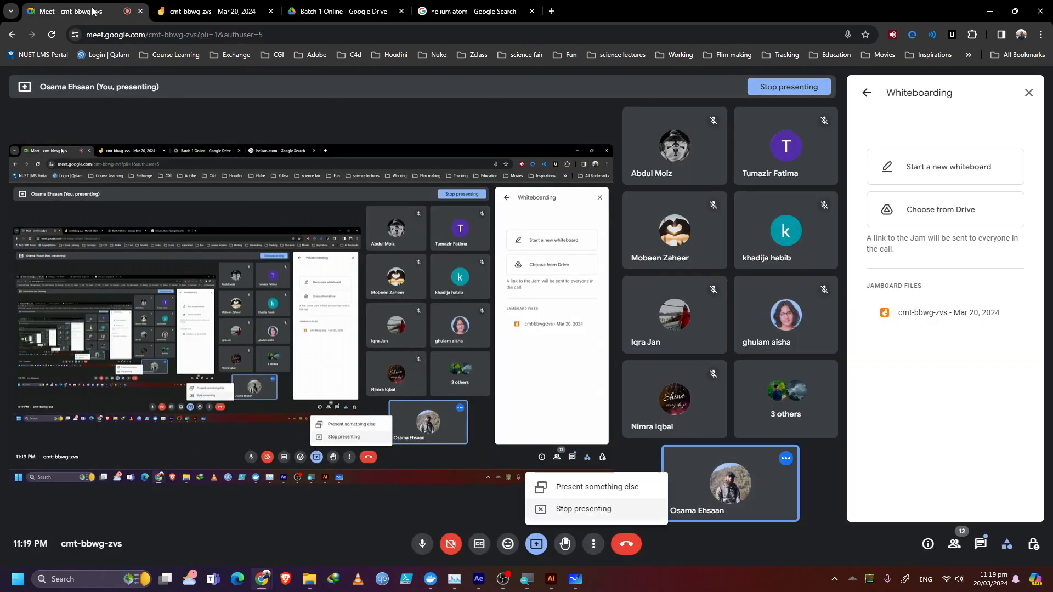
left_click(569, 511)
left_click(343, 11)
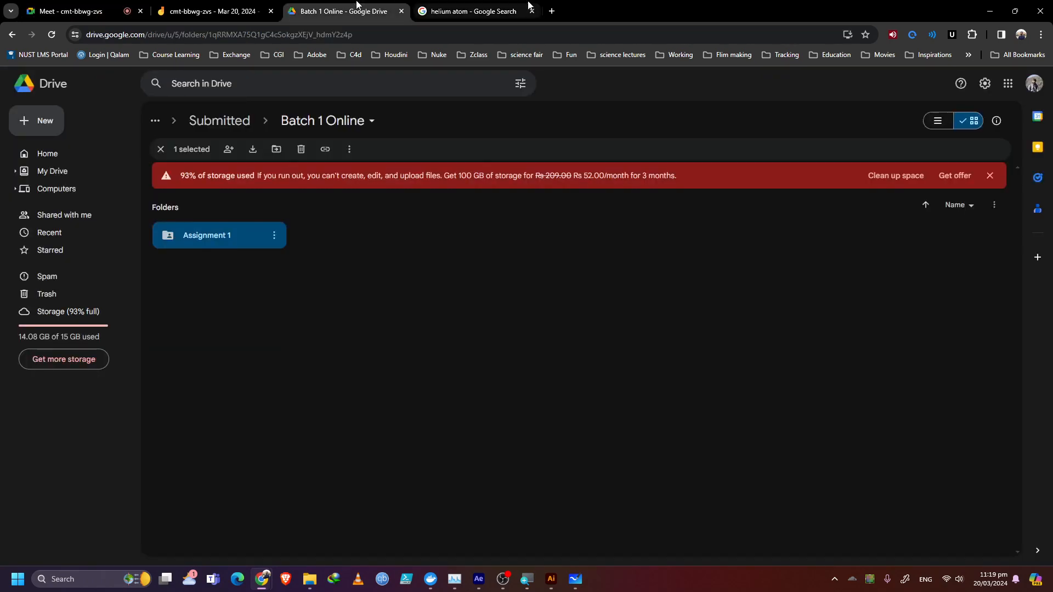
Step: Open the Quiz 1 form from the Motion FX Frenzy account's Drive and check its responses before returning to the questions
left_click(1034, 84)
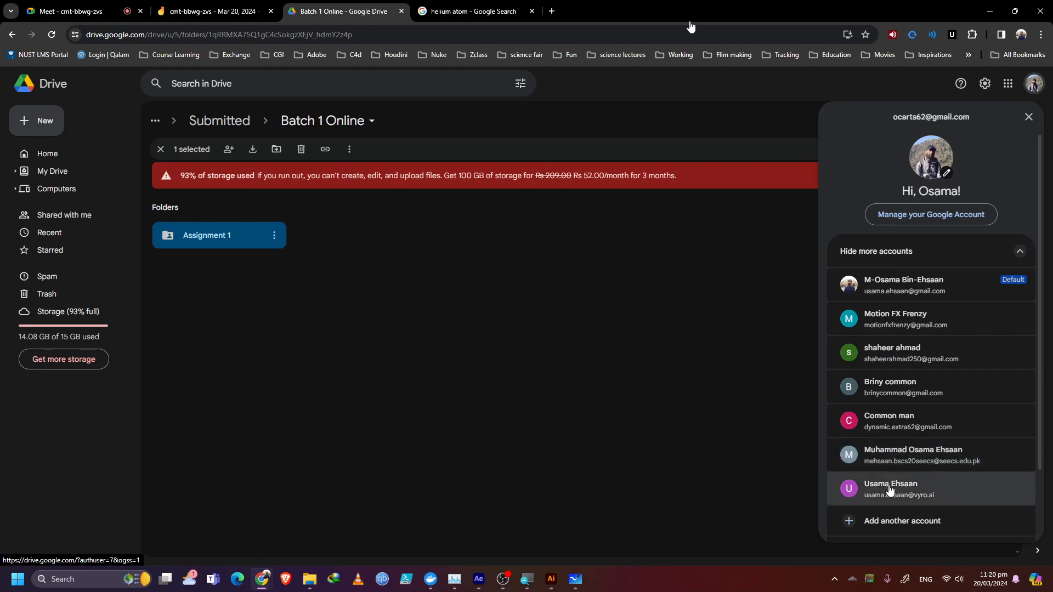
left_click(929, 329)
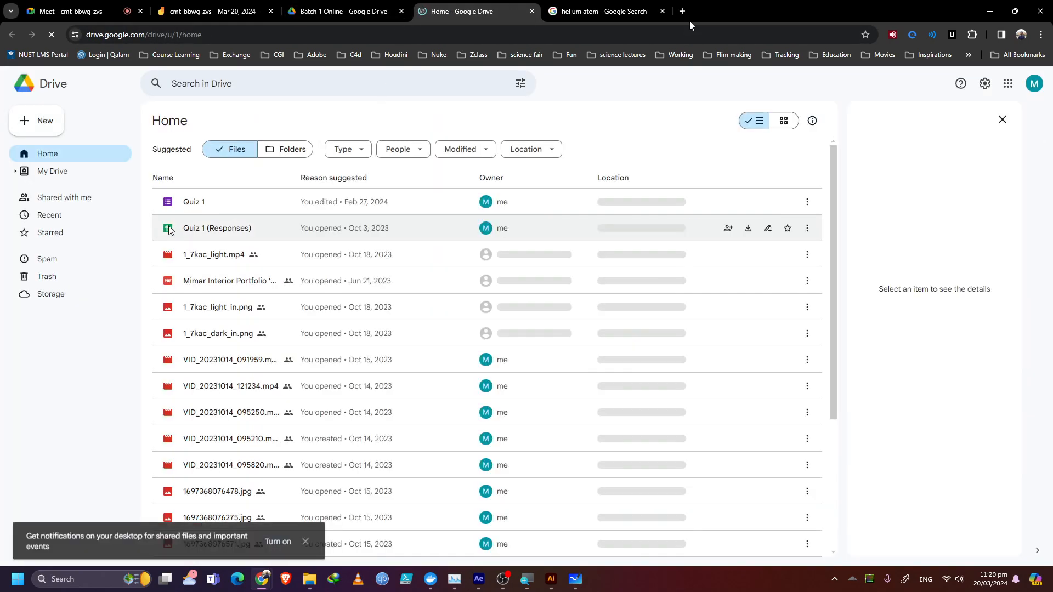
double_click(205, 210)
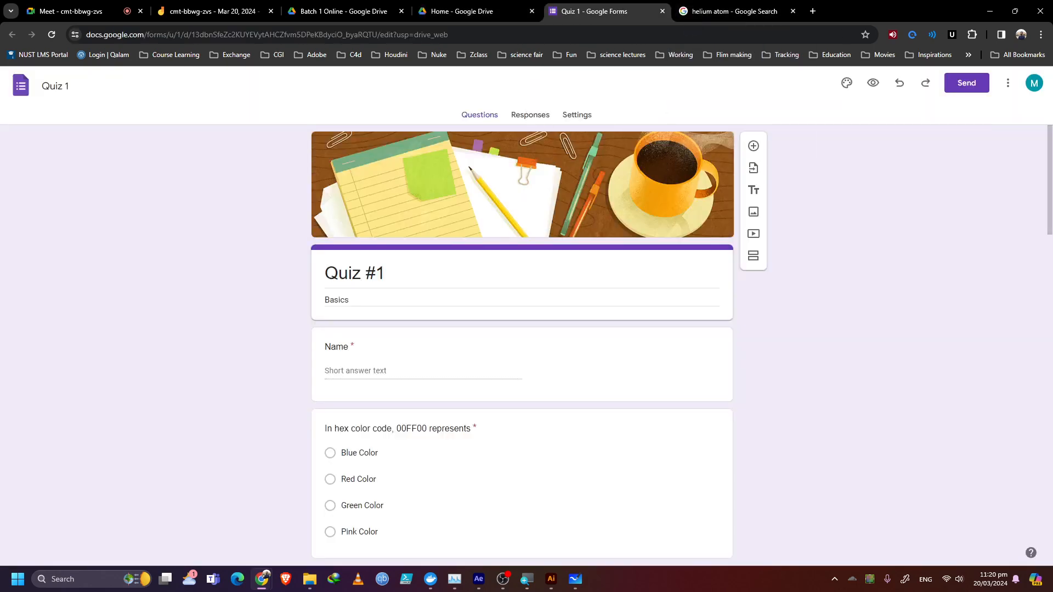
left_click(541, 126)
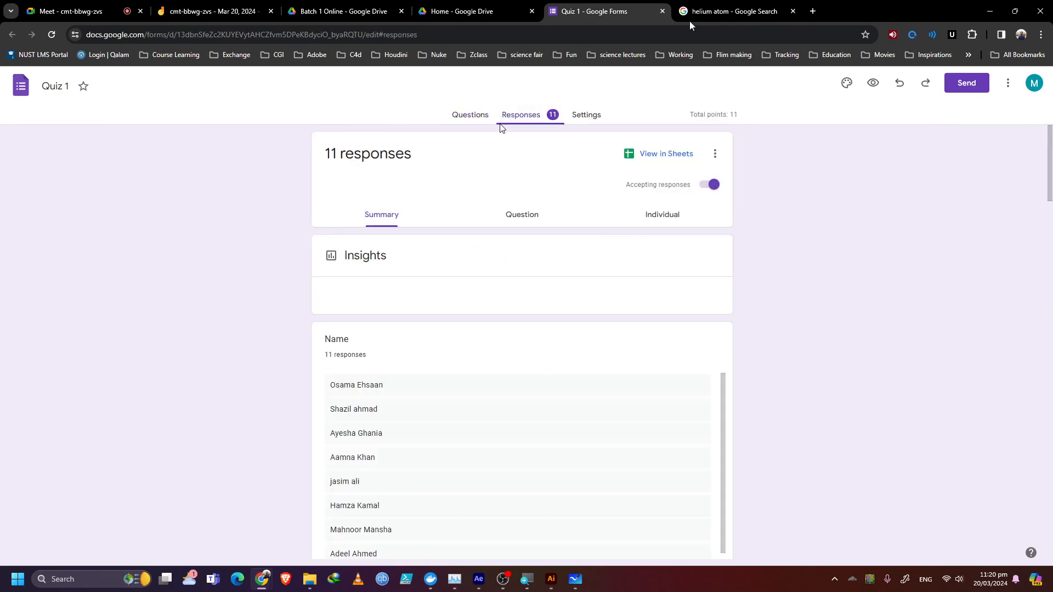
left_click(470, 115)
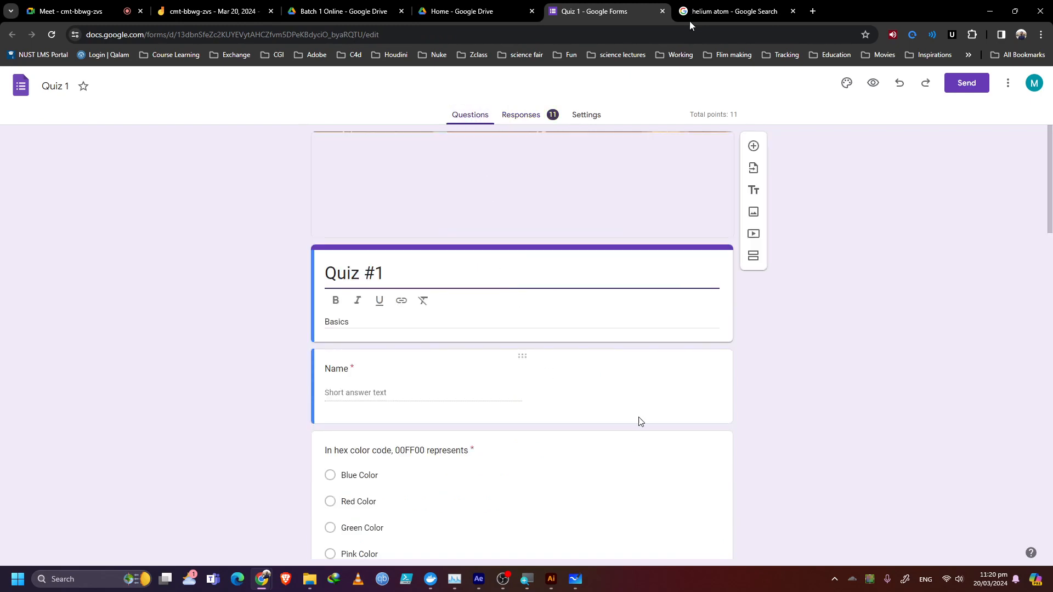
Step: Replace the hex color code question's text with "The top right coordinates of a comp are"
scroll(636, 423, "down", 1)
scroll(718, 263, "down", 2)
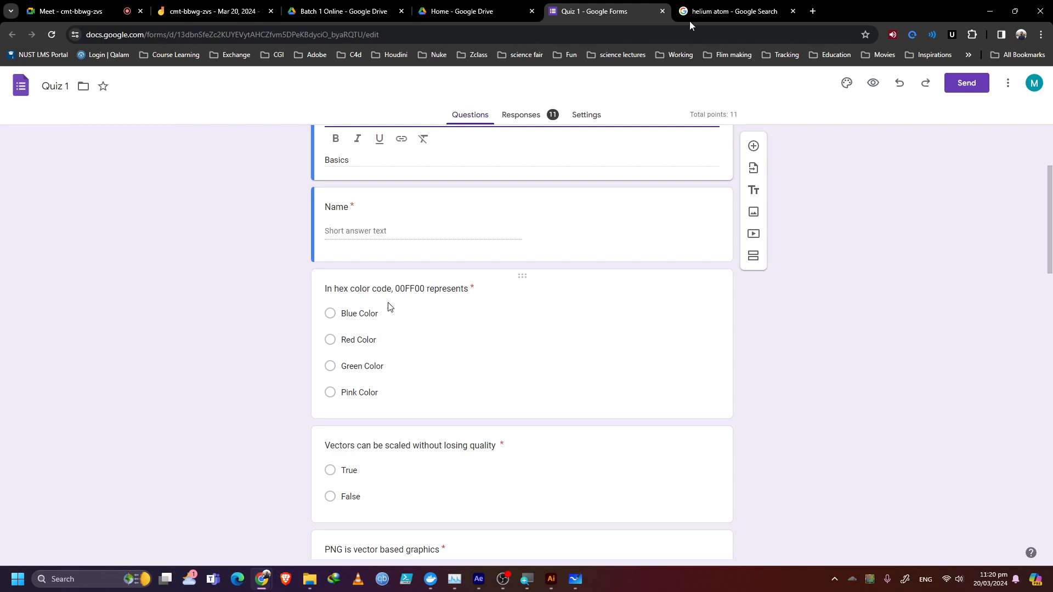
triple_click(406, 296)
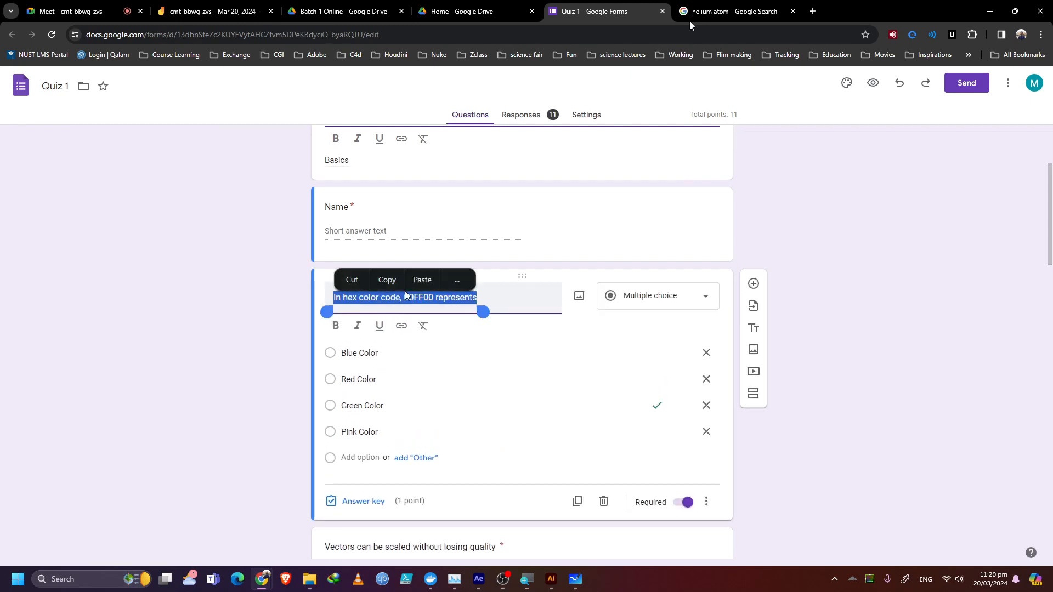
type("The")
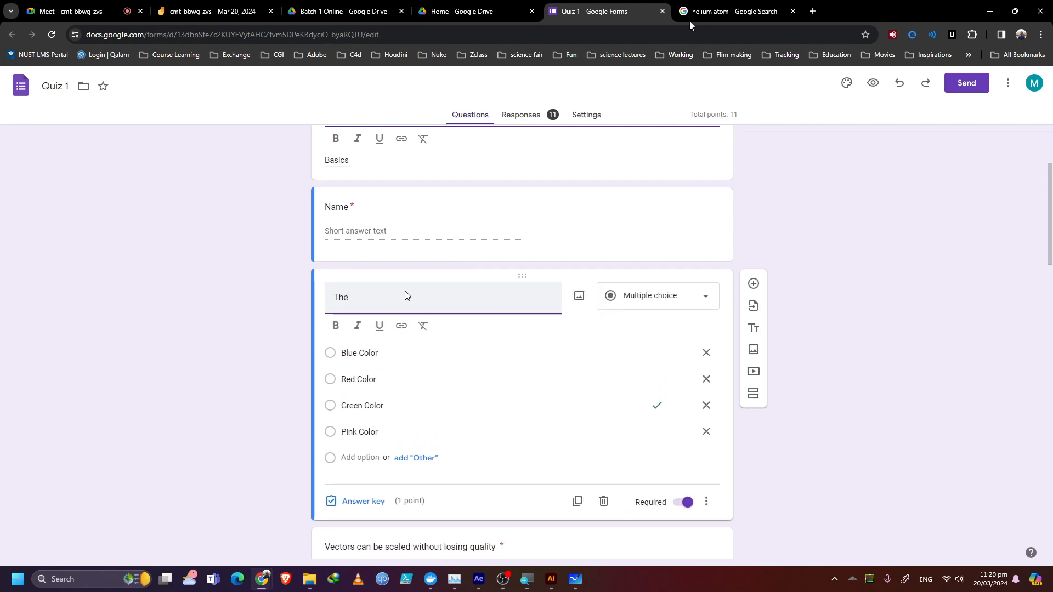
type(" top le")
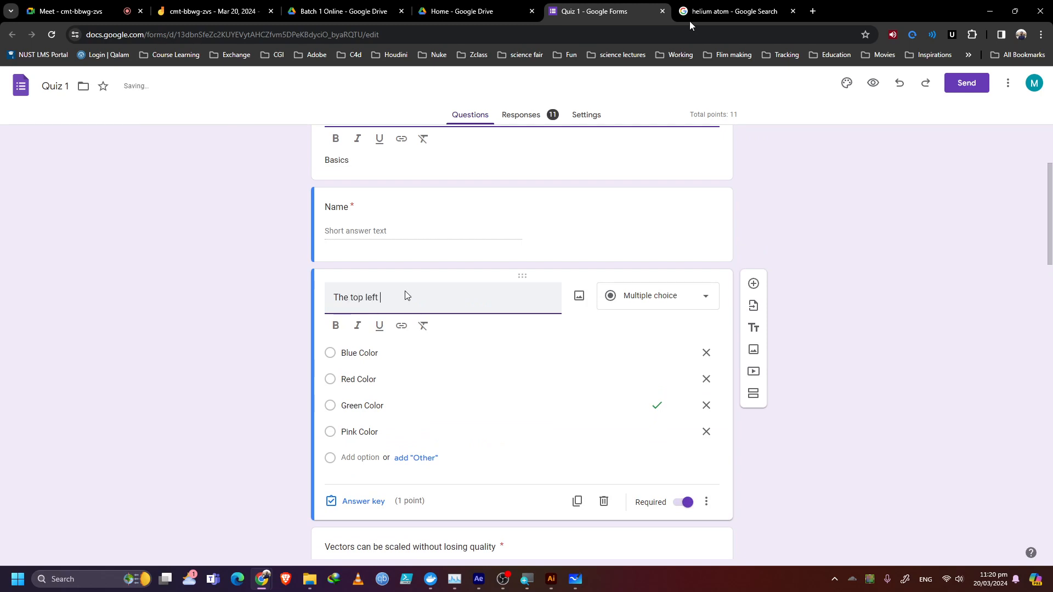
type("ft")
key("BackSpace")
key("BackSpace")
key("BackSpace")
key("BackSpace")
type("right coordina")
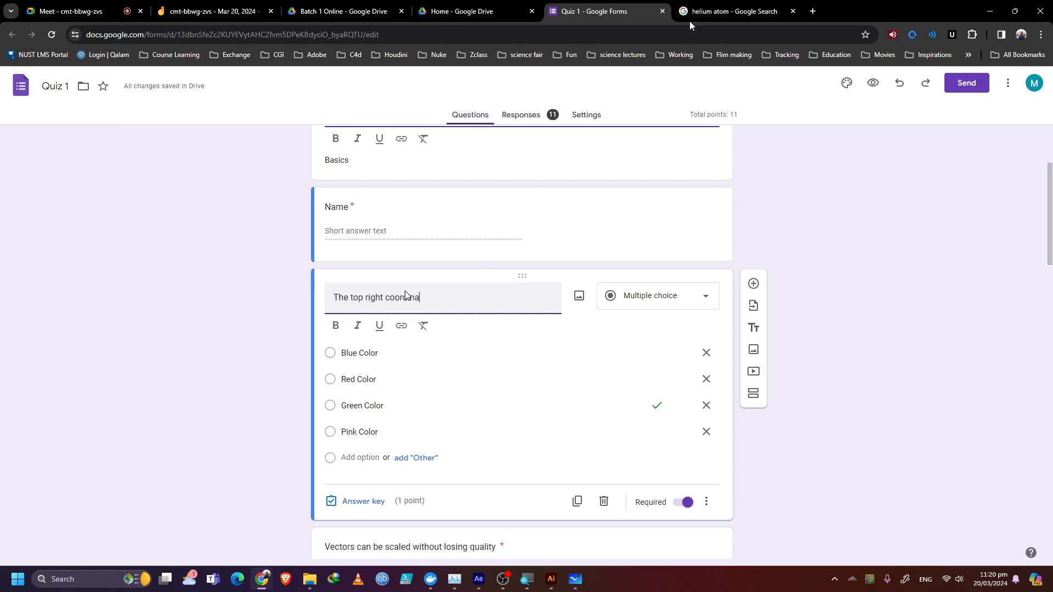
type("tes of a comp are")
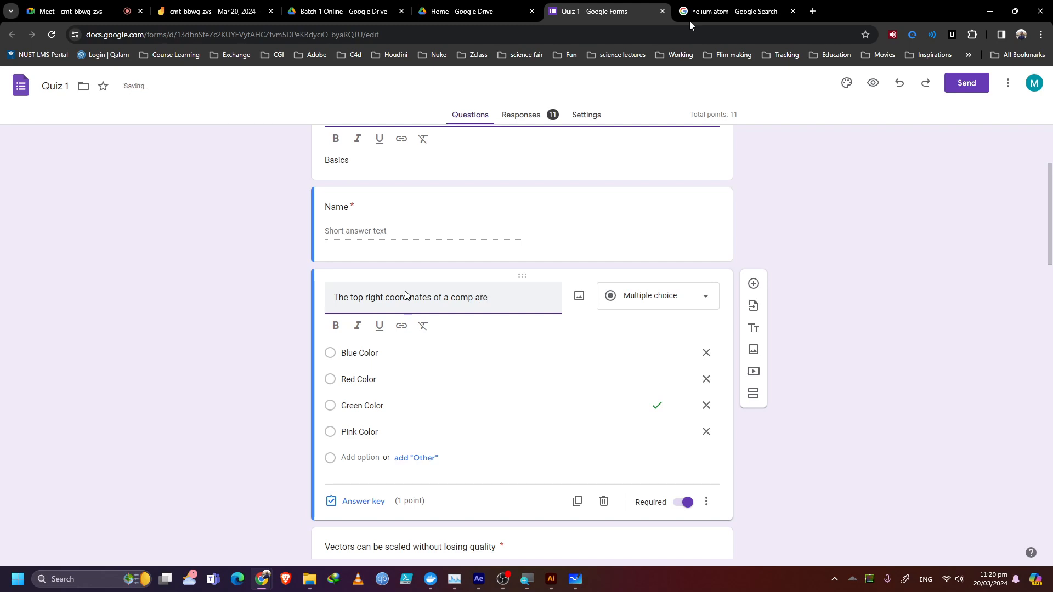
Step: Replace the question's four color options with "950, 540", "0,0", "1920,1080" and "0,1080"
left_click(362, 353)
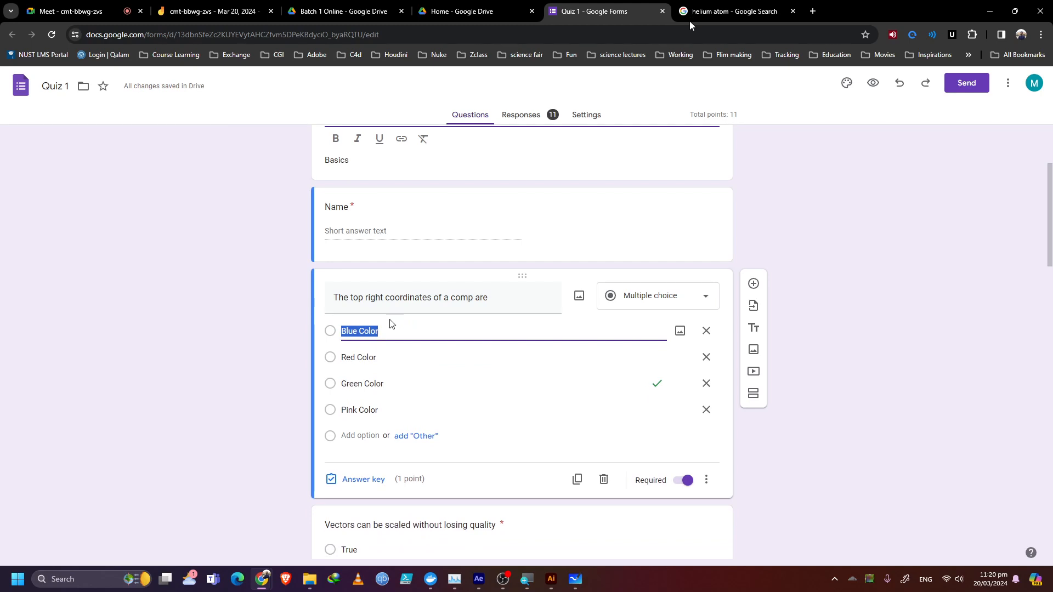
type("9")
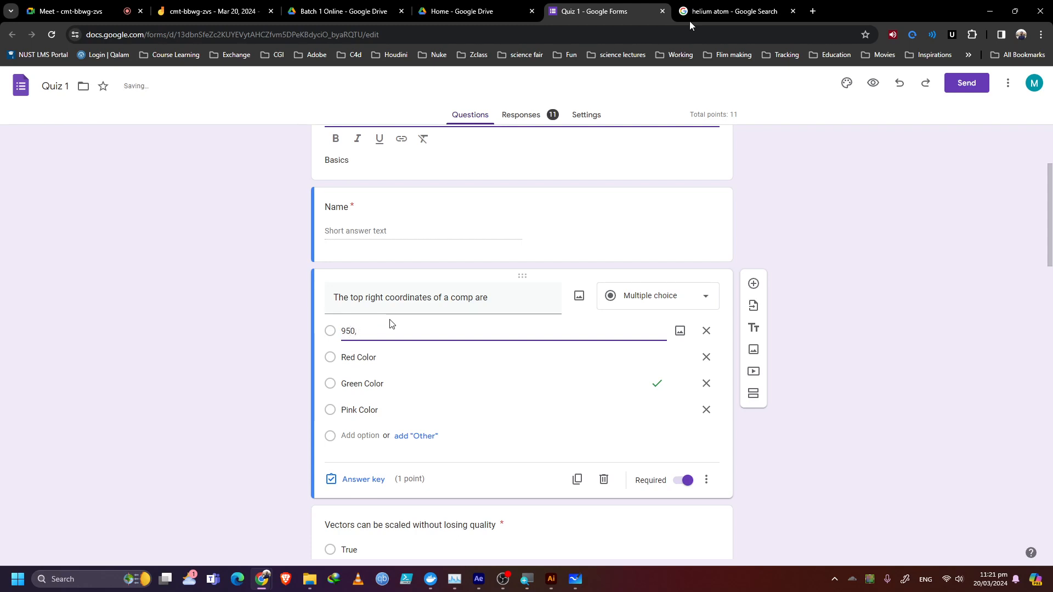
type("50, 540")
left_click(376, 354)
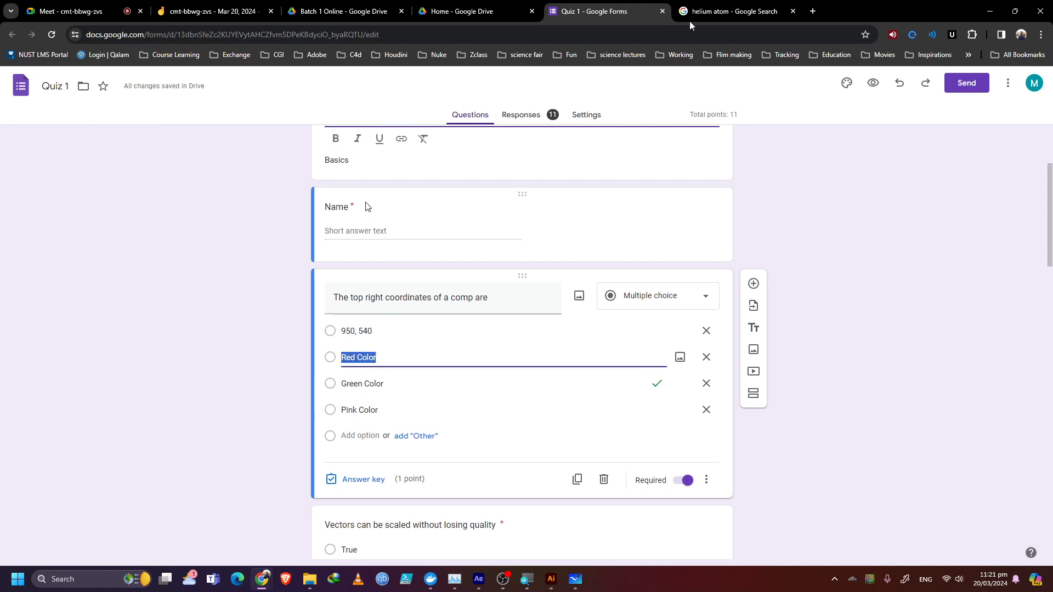
type("0,0")
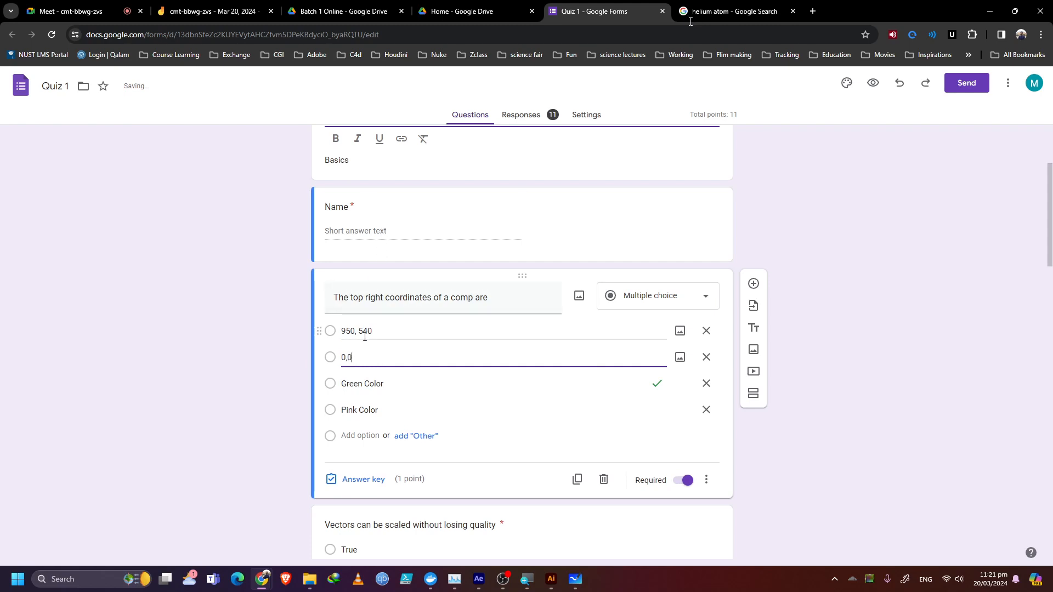
left_click(375, 384)
type("1")
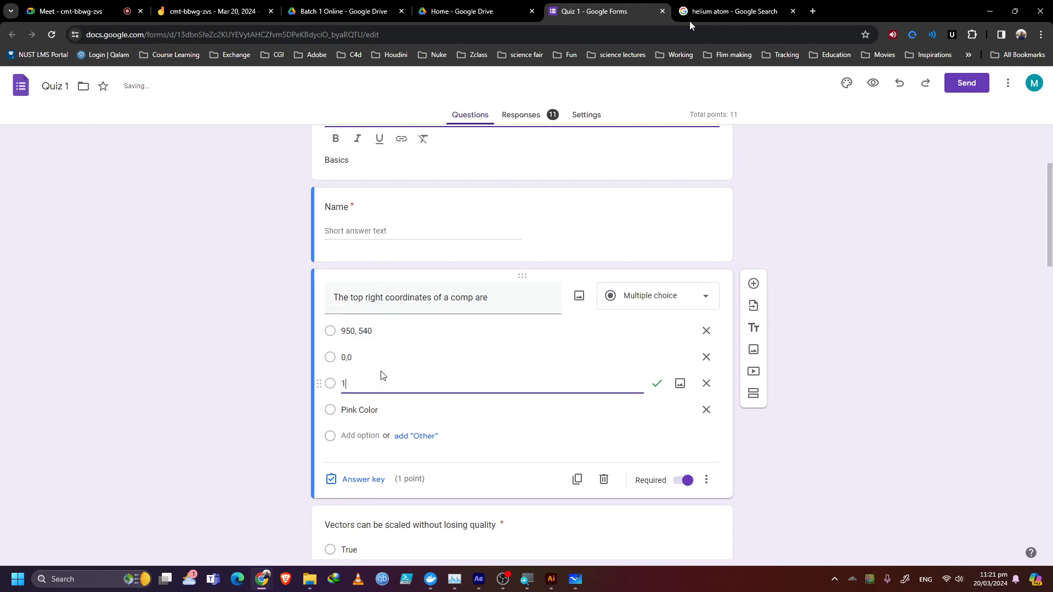
type("920,1080")
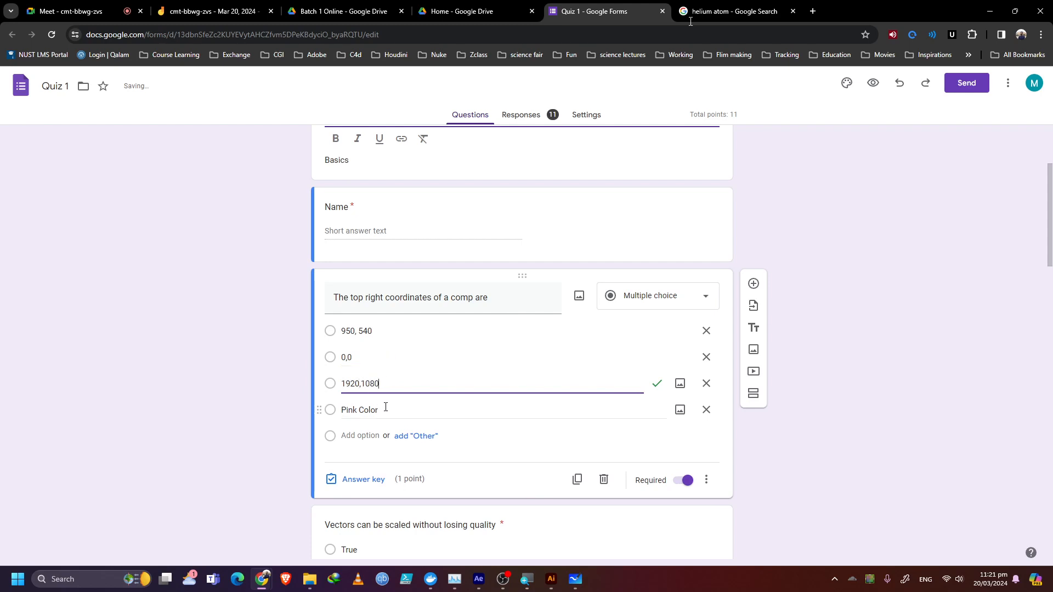
left_click(387, 409)
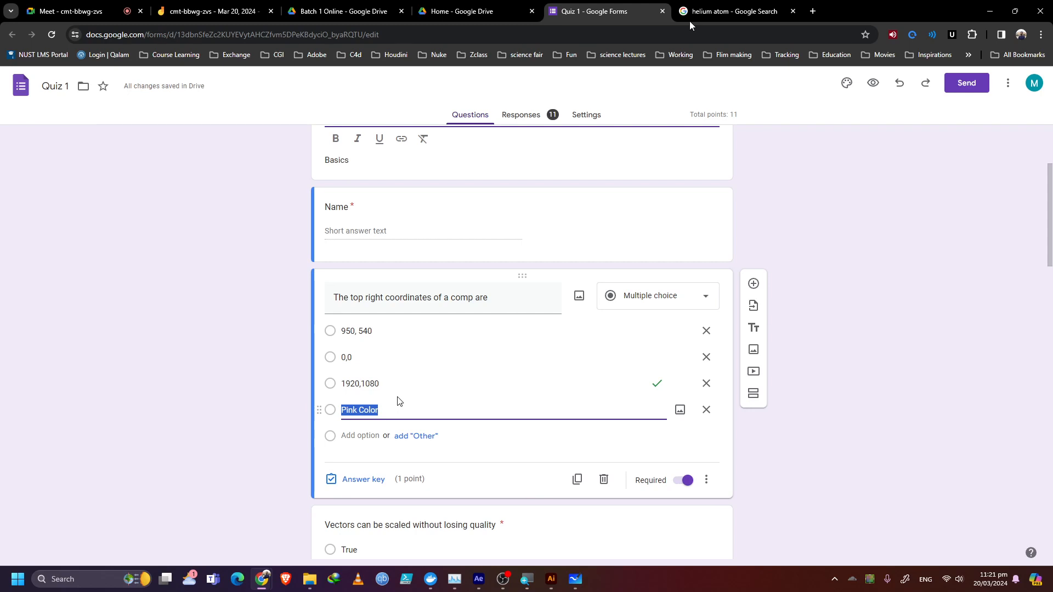
type("0,10")
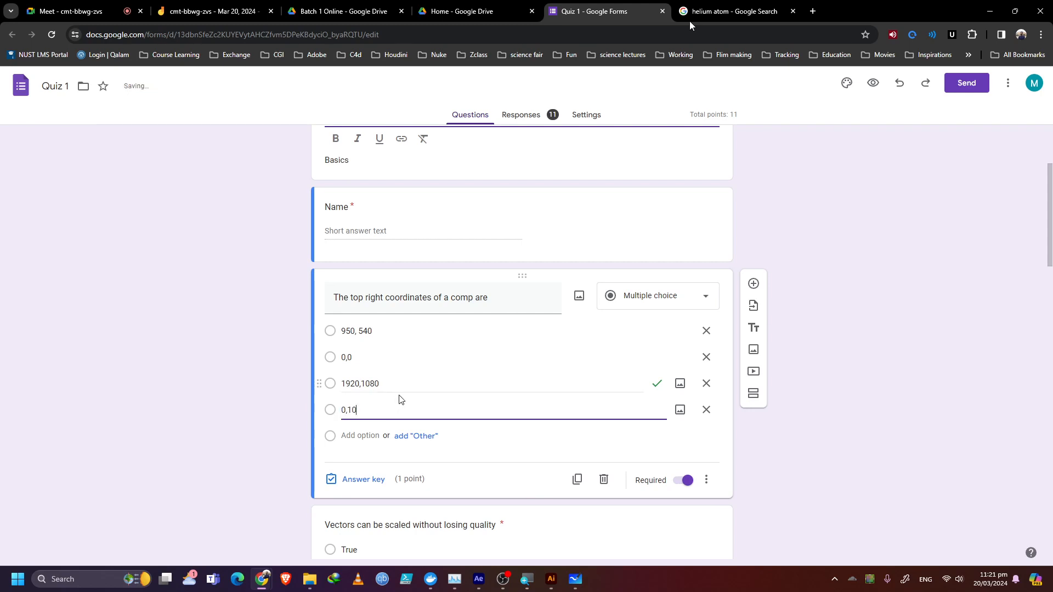
type("80")
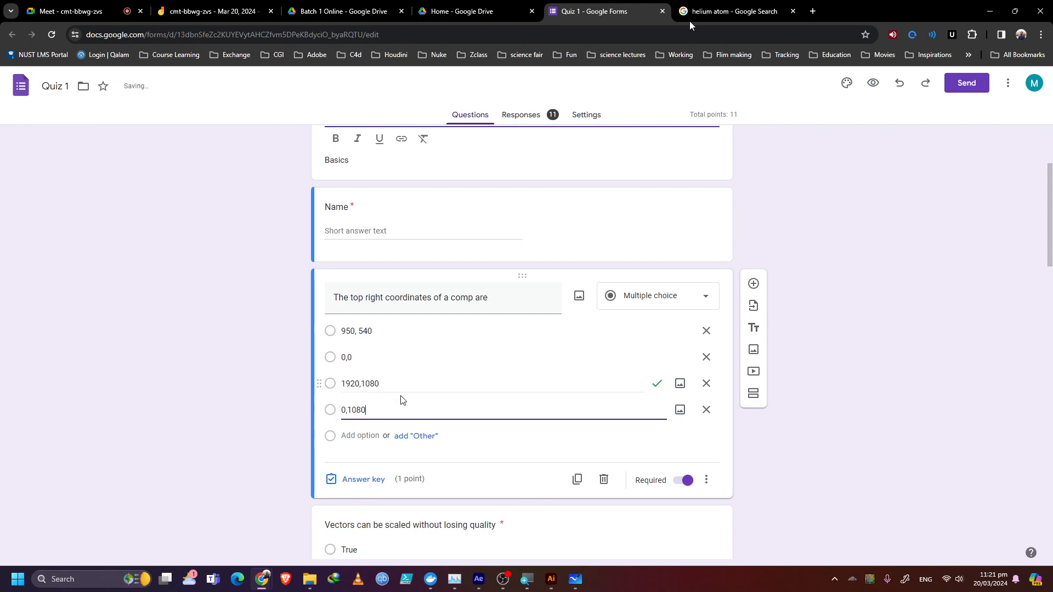
Step: Set 0,0 as the only correct answer in the coordinates question's answer key
left_click(387, 482)
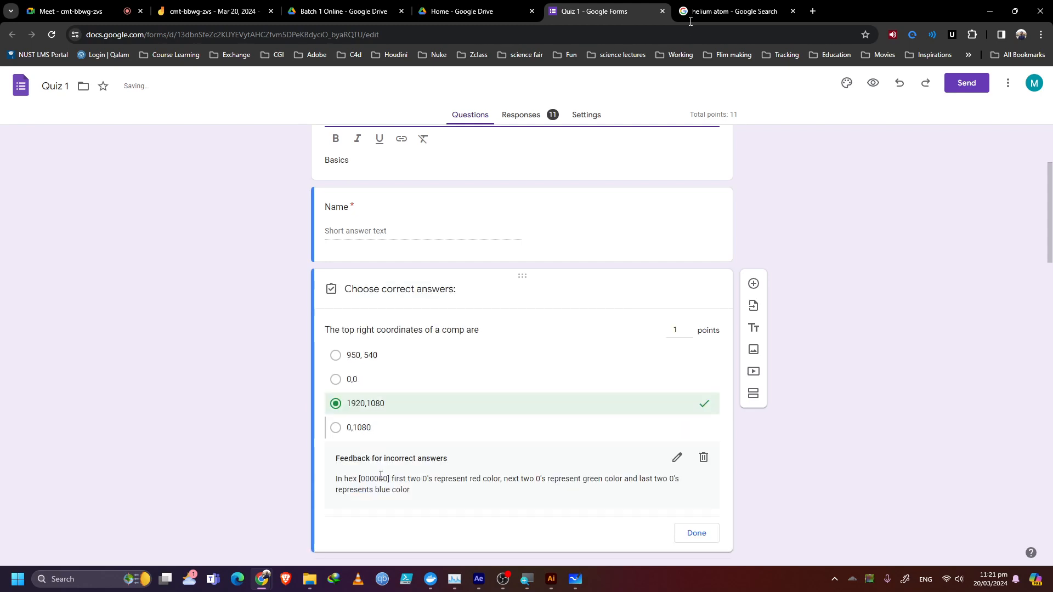
left_click(335, 404)
left_click(336, 363)
left_click(335, 364)
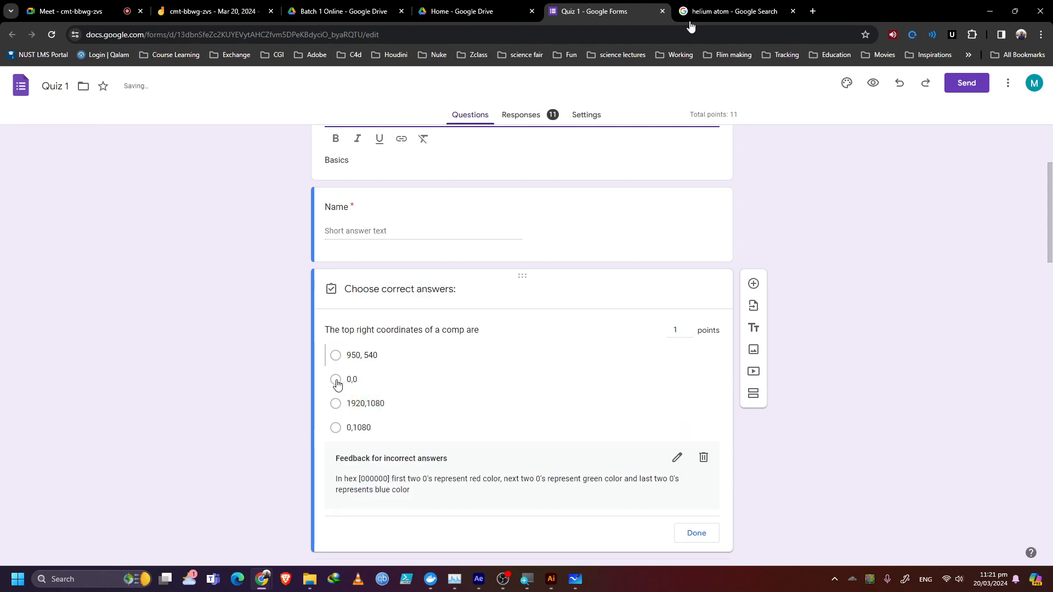
left_click(336, 381)
left_click(684, 537)
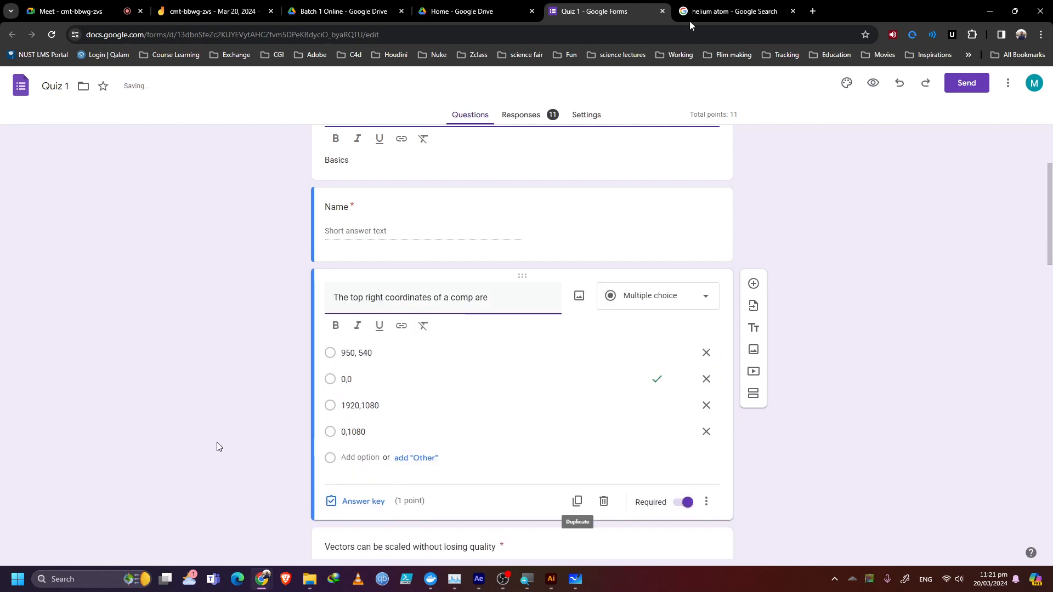
Step: Review the remaining Quiz 1 questions down to the last one about the composition's top left corner coordinates
scroll(219, 447, "down", 4)
scroll(219, 371, "down", 5)
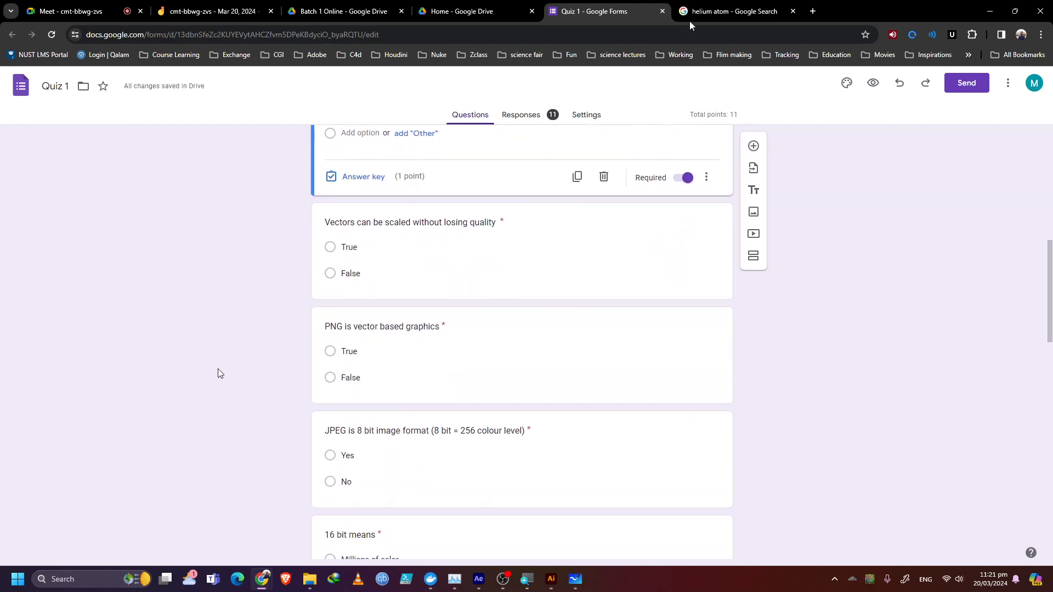
scroll(242, 360, "down", 8)
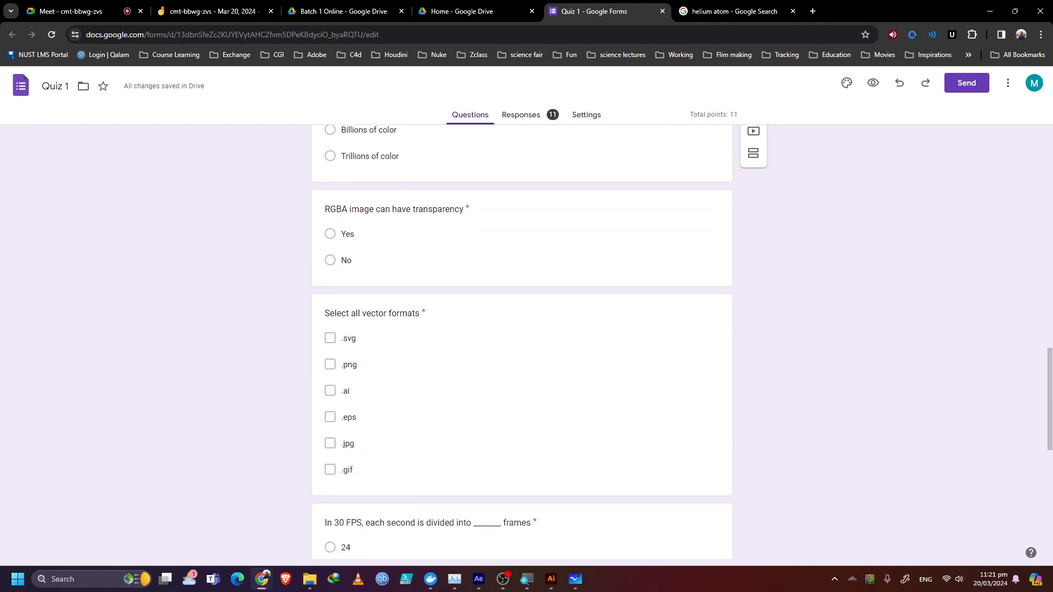
scroll(202, 301, "down", 3)
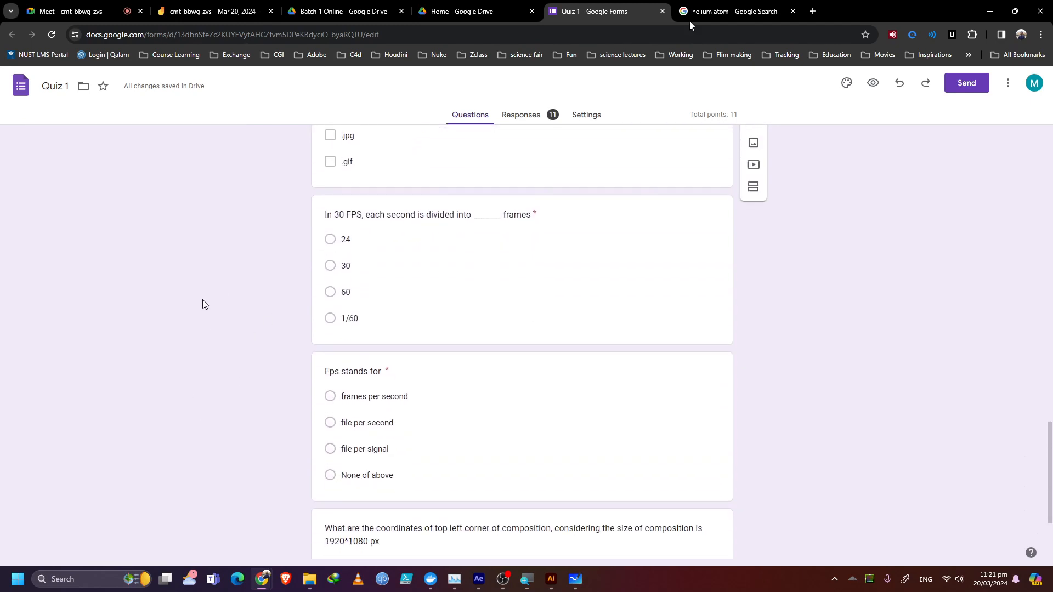
scroll(216, 423, "down", 3)
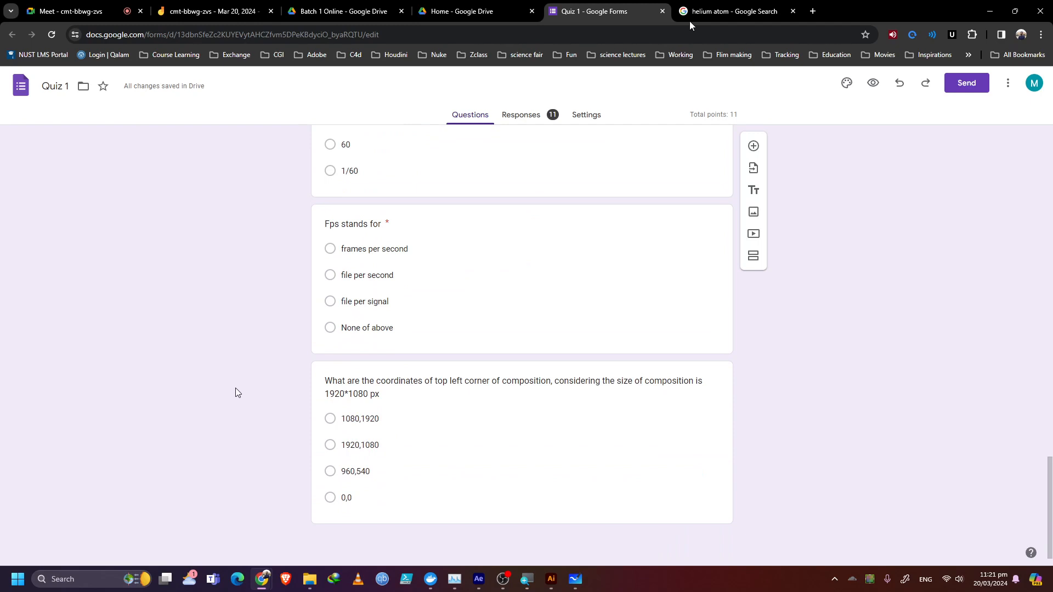
Step: Delete the quiz's last question, about the coordinates of the composition's top left corner
left_click(711, 408)
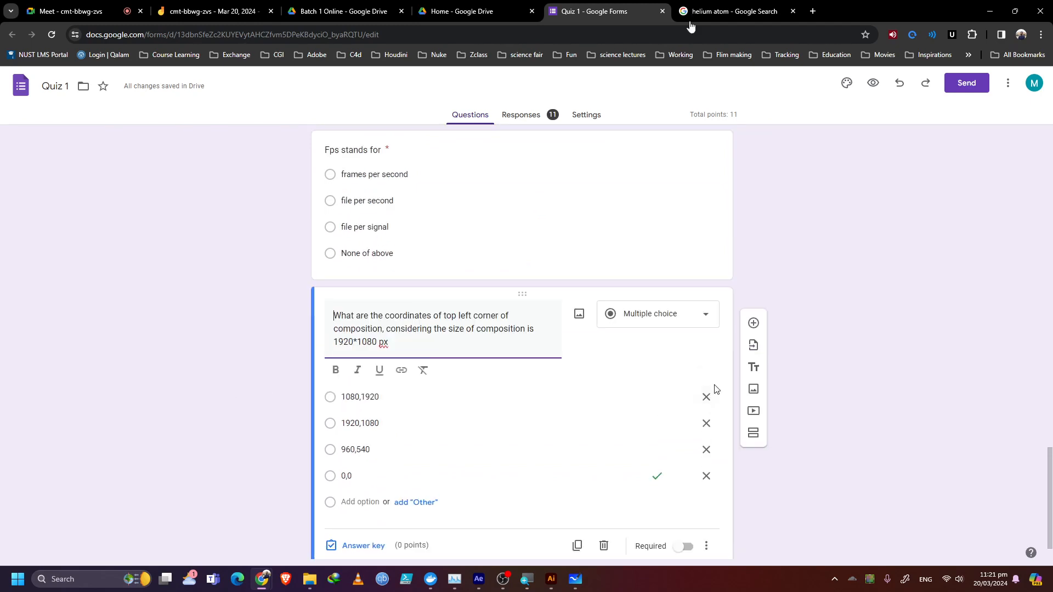
left_click(603, 545)
scroll(191, 348, "up", 15)
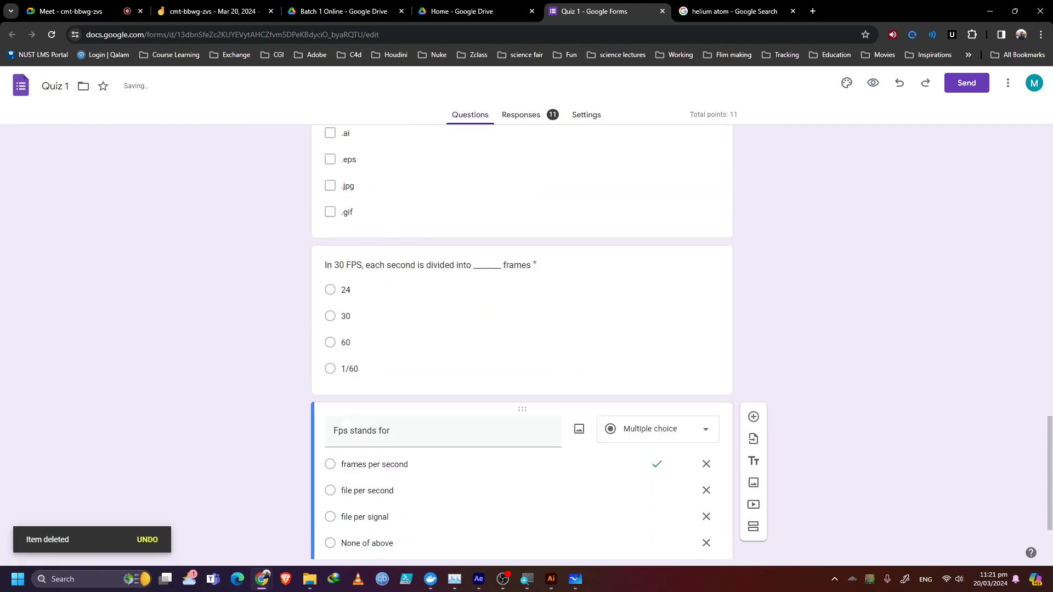
scroll(217, 386, "up", 2)
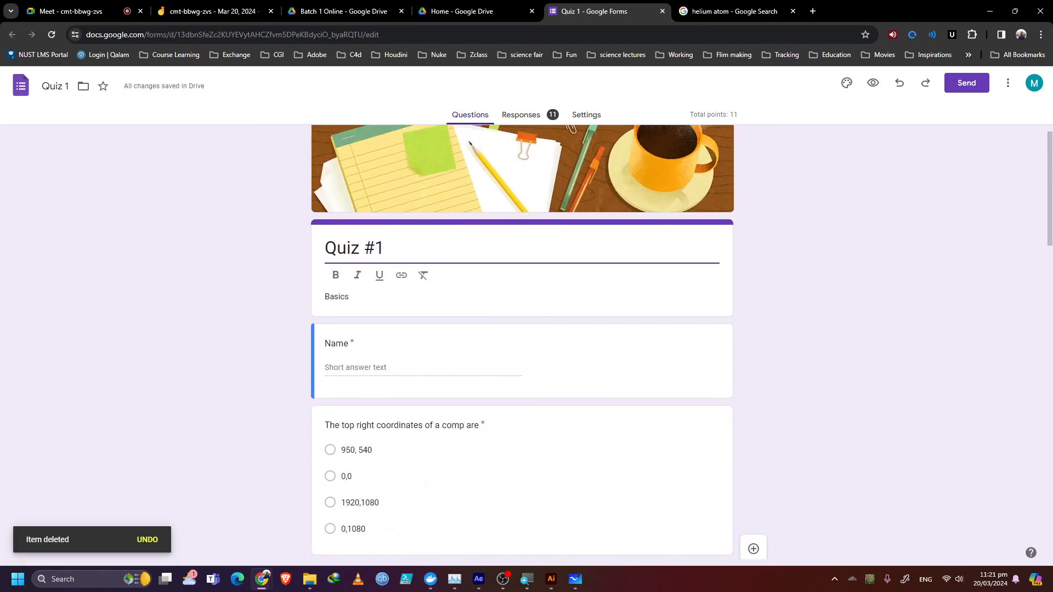
scroll(217, 386, "down", 2)
scroll(217, 385, "up", 2)
scroll(217, 386, "up", 1)
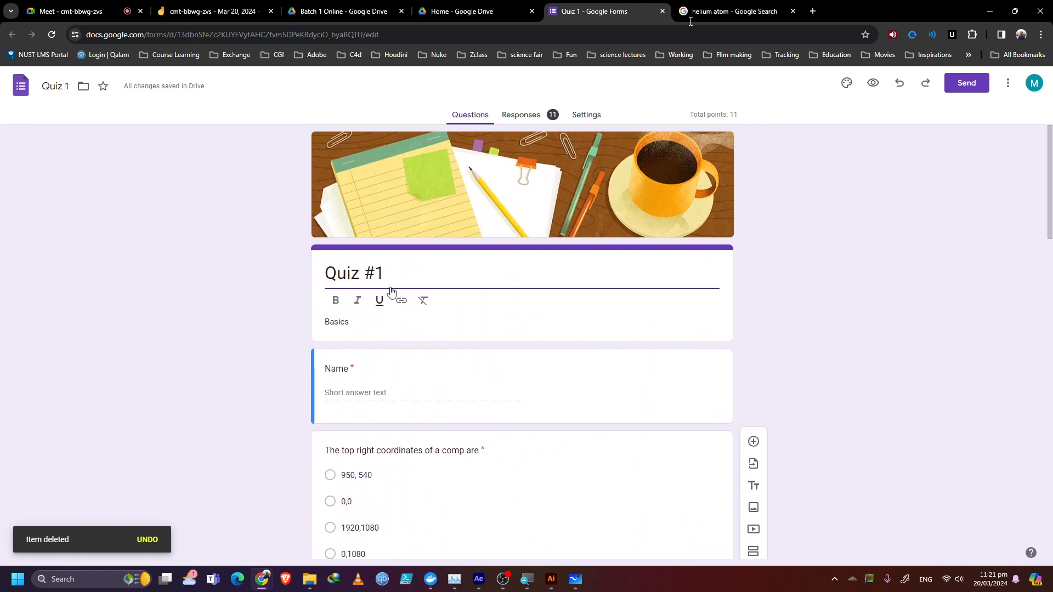
left_click(1007, 83)
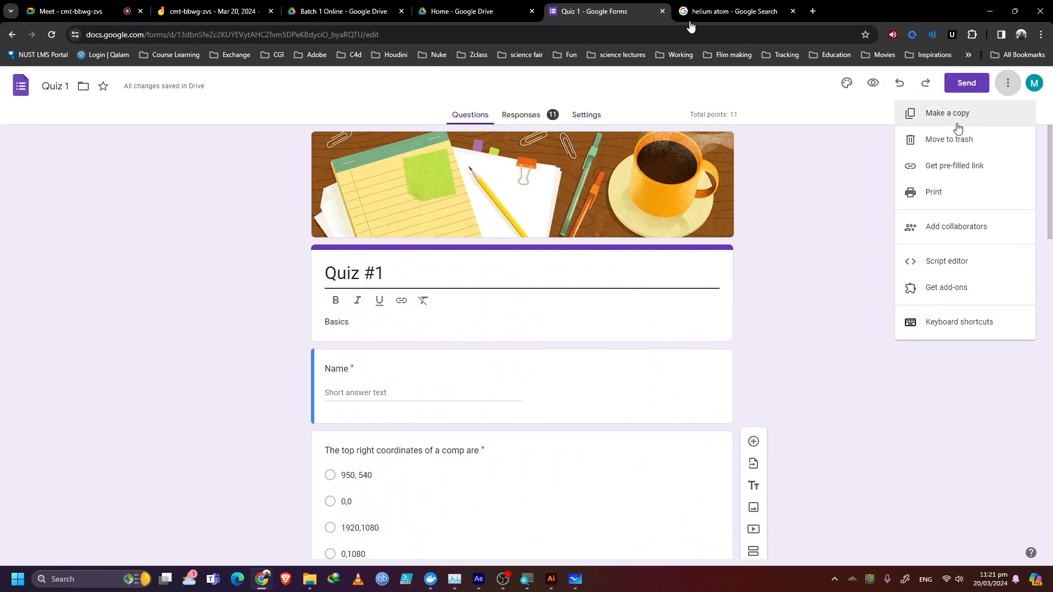
left_click(976, 97)
left_click(965, 89)
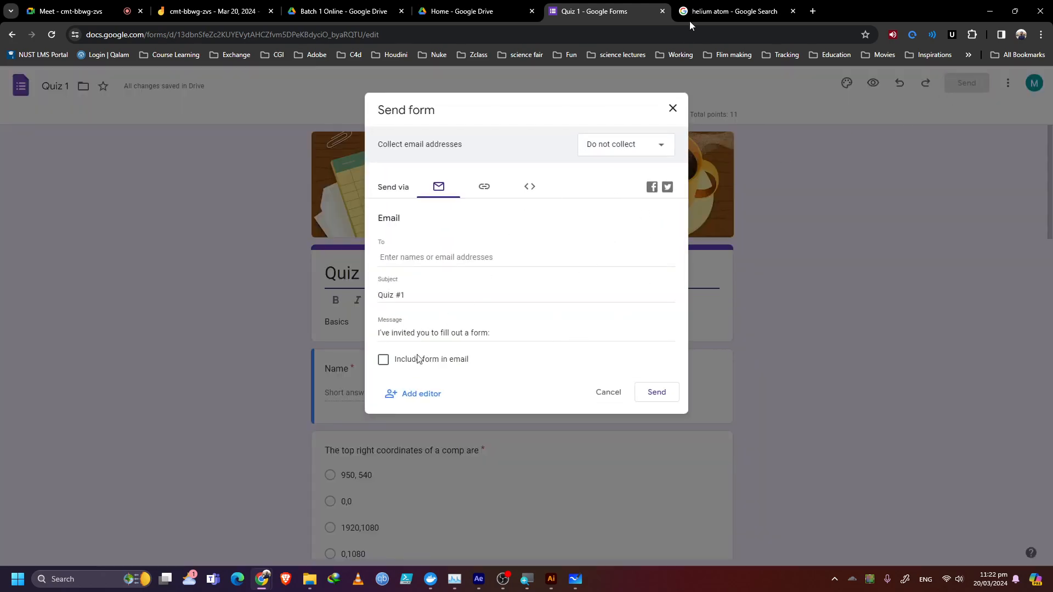
left_click(607, 392)
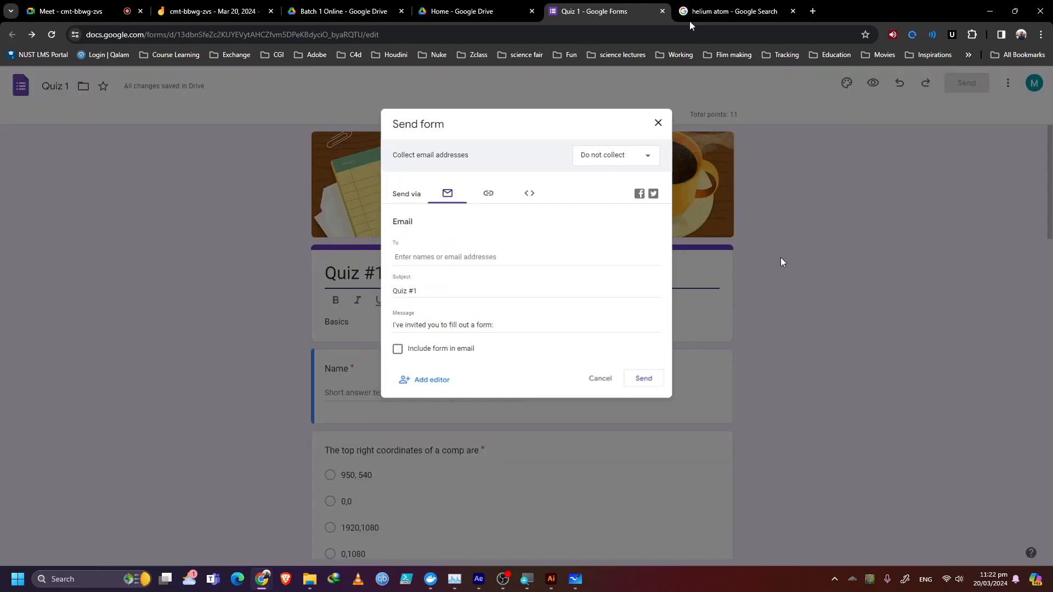
left_click(1007, 85)
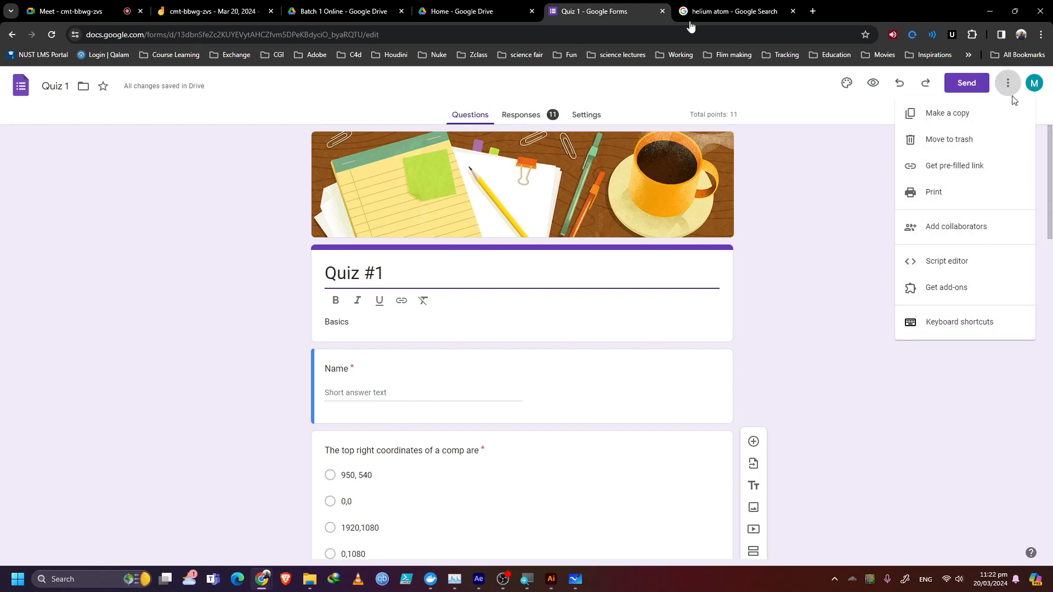
left_click(823, 175)
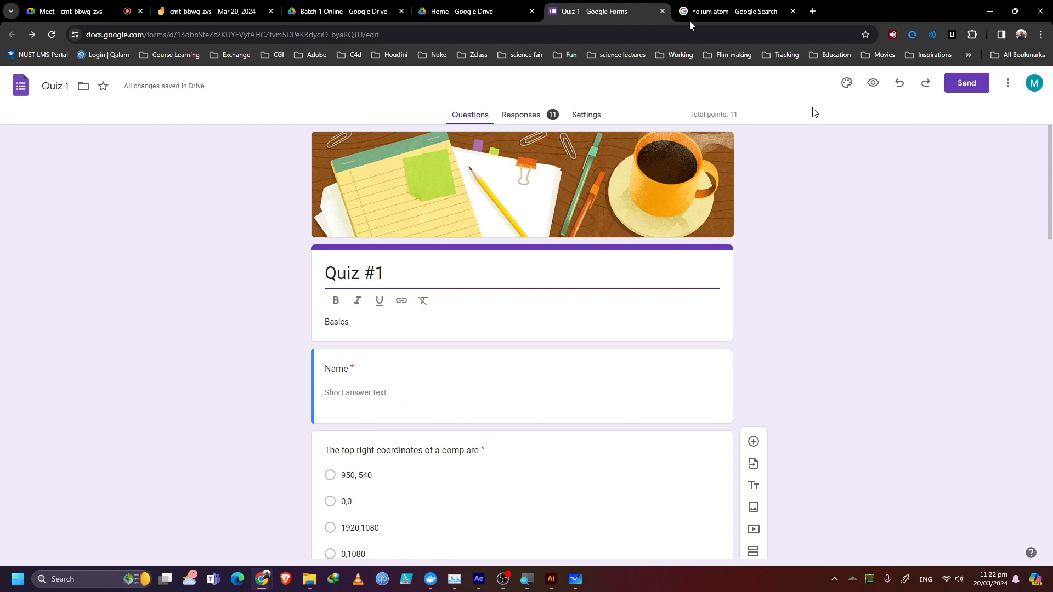
Step: Generate a shortened link for sending the Quiz 1 form and copy it
left_click(964, 83)
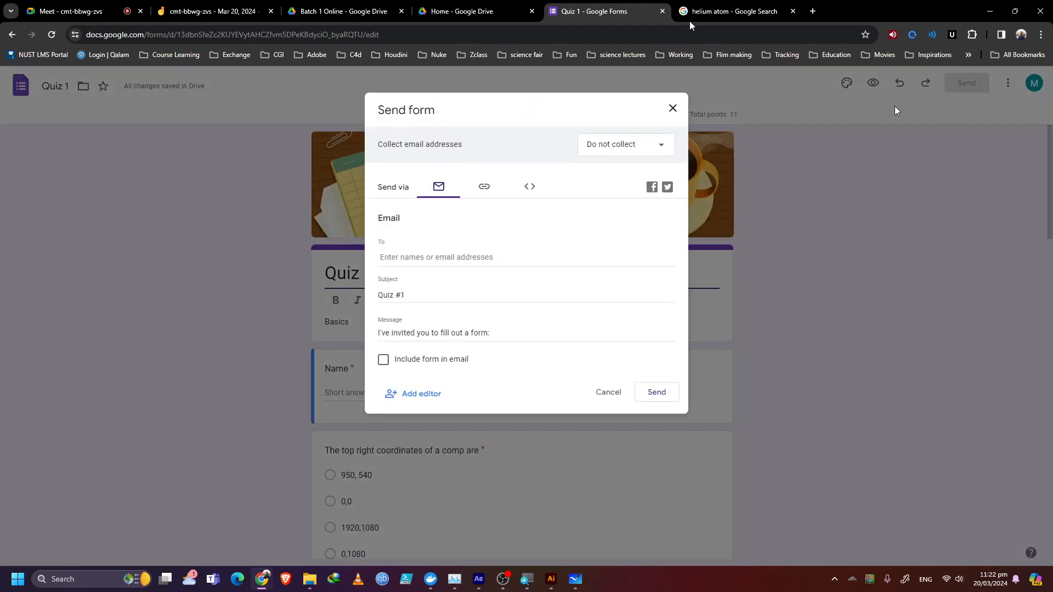
left_click(484, 186)
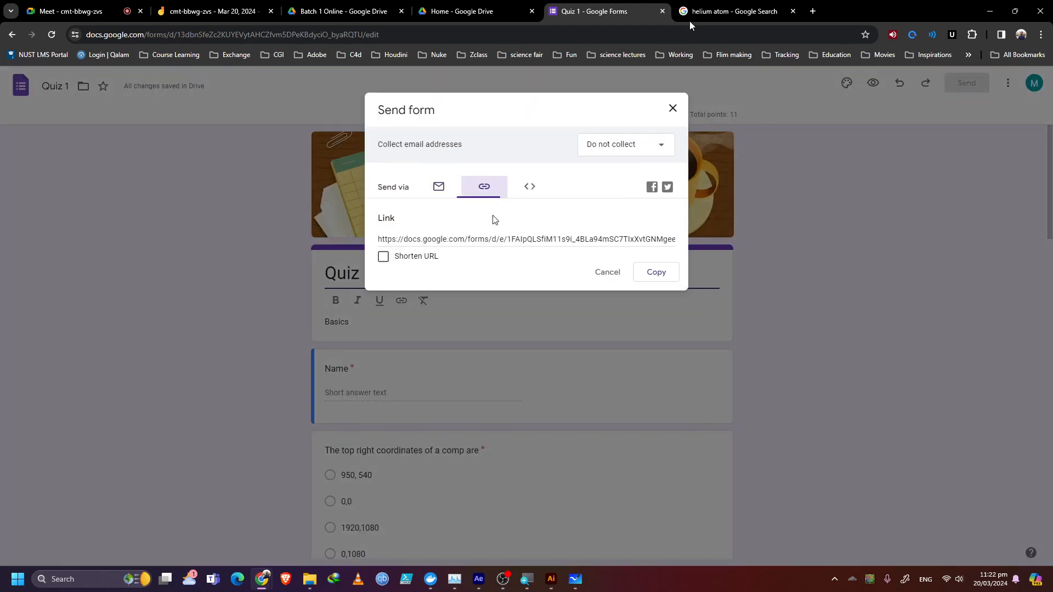
left_click(414, 258)
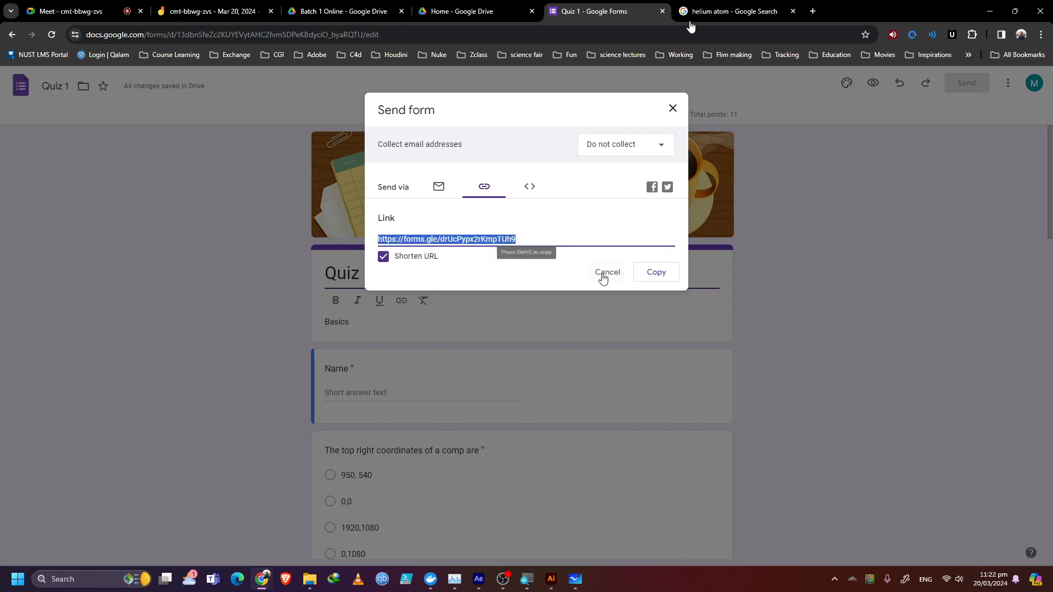
left_click(655, 272)
Step: Switch to the Google Meet call, post the copied quiz link in the in-call messages and pin that message
left_click(101, 7)
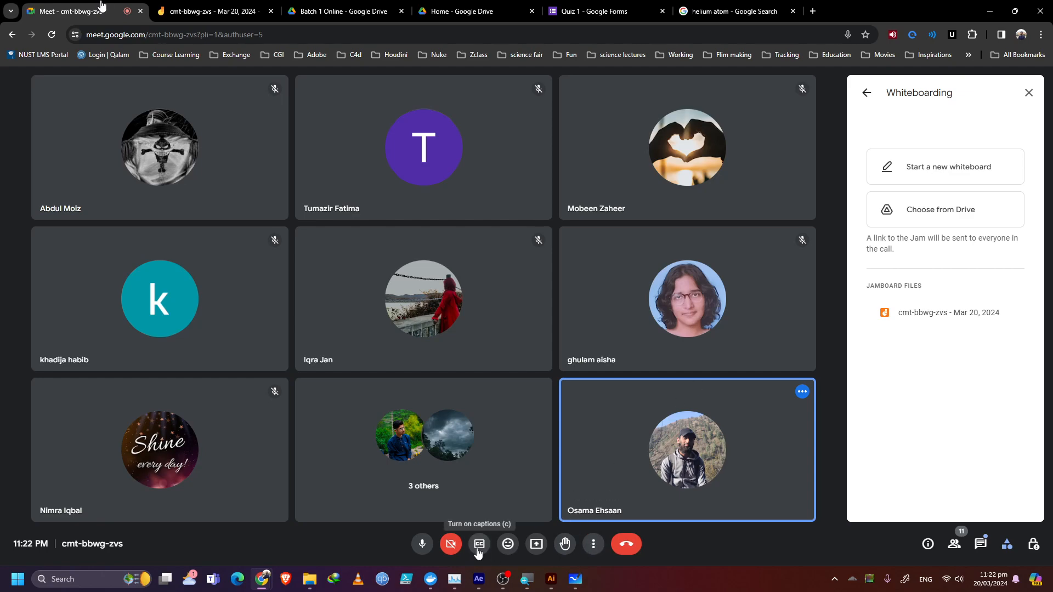
left_click(592, 544)
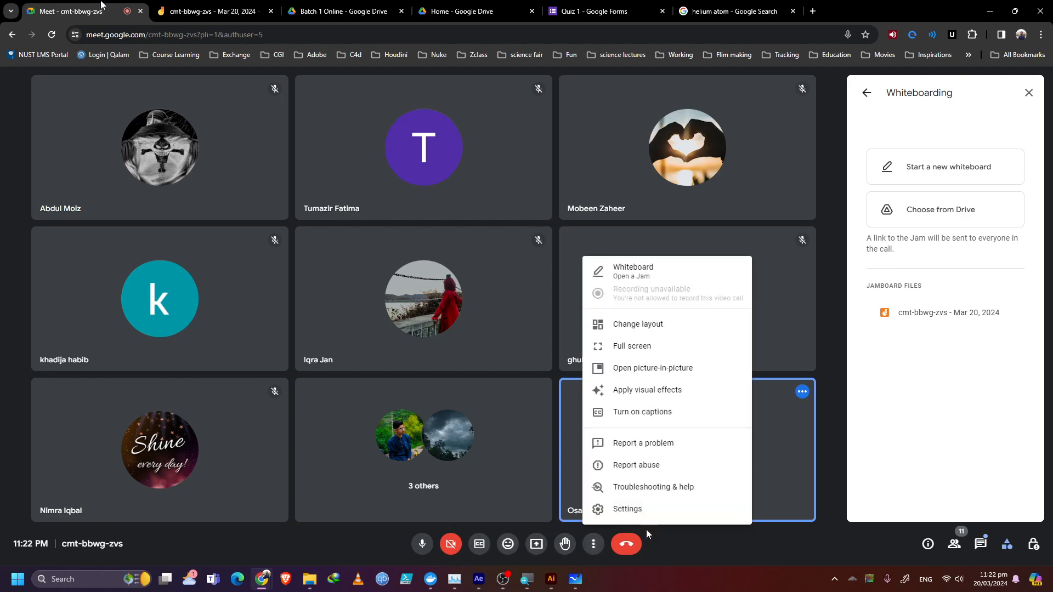
left_click(975, 549)
left_click(900, 499)
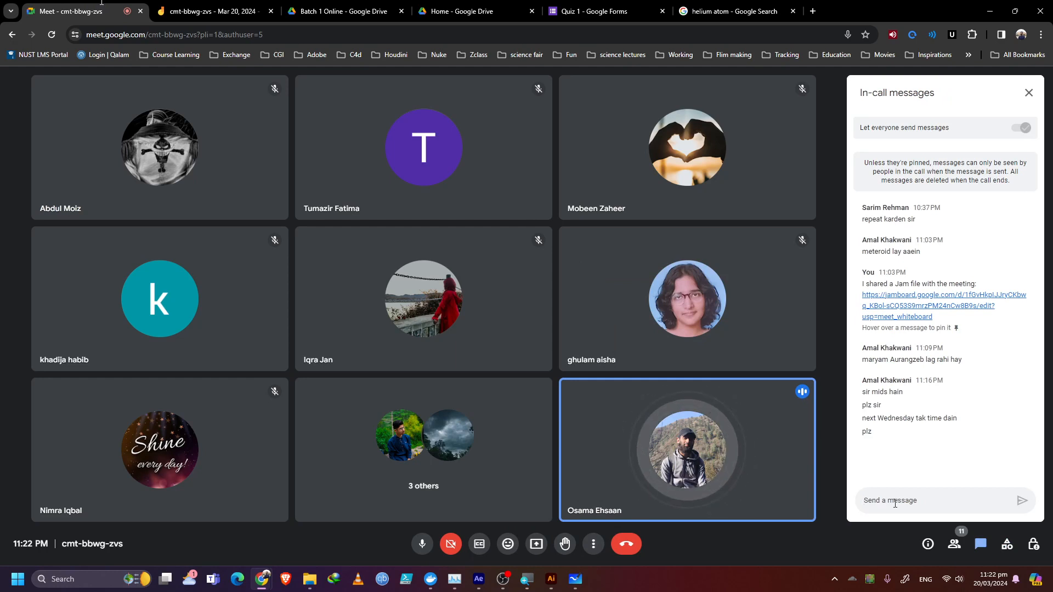
key("ctrl+v")
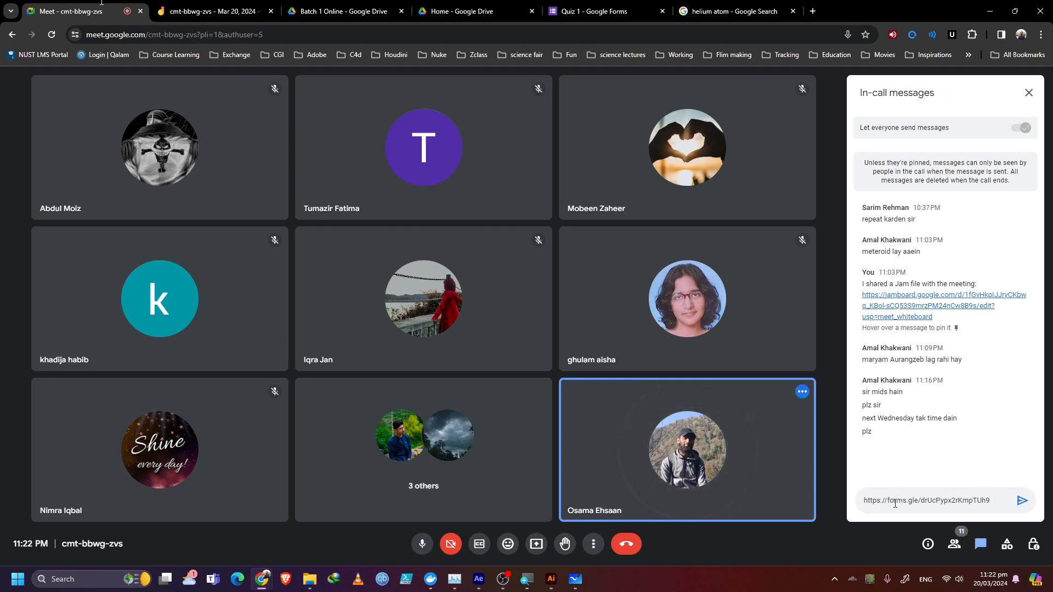
key("Return")
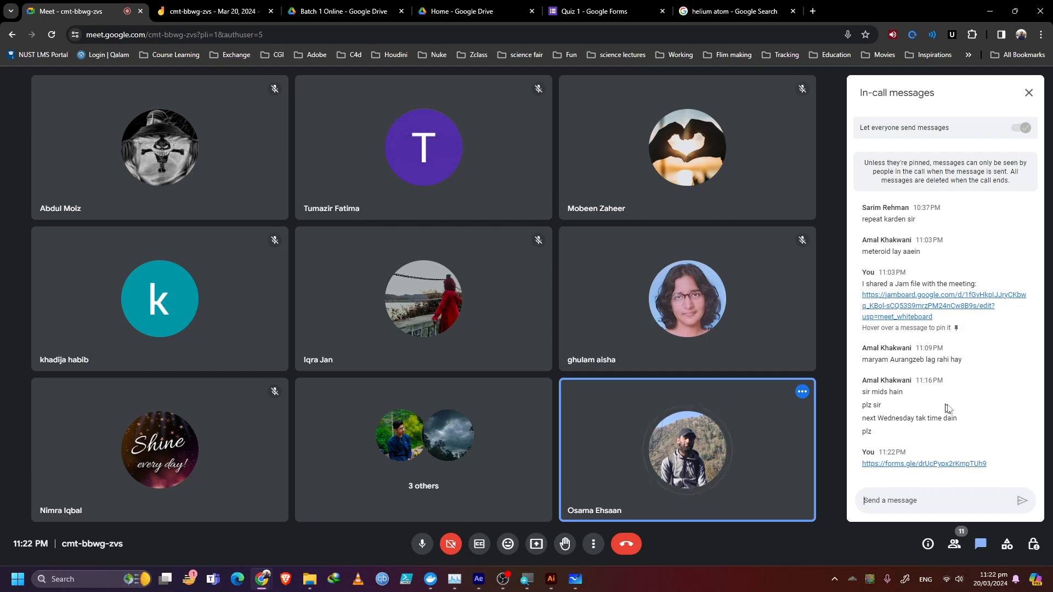
left_click(1030, 465)
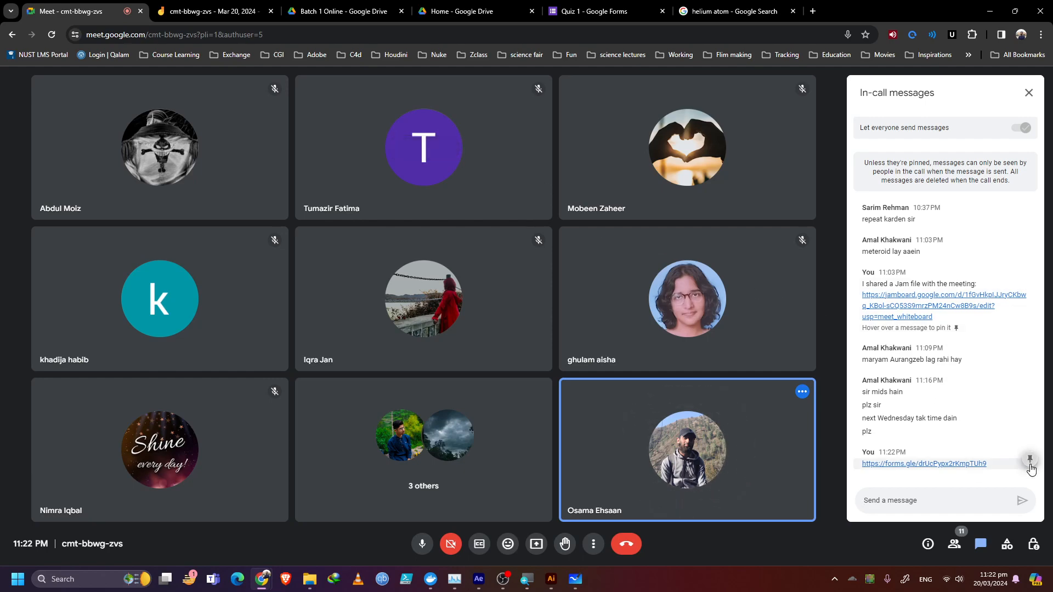
left_click(625, 350)
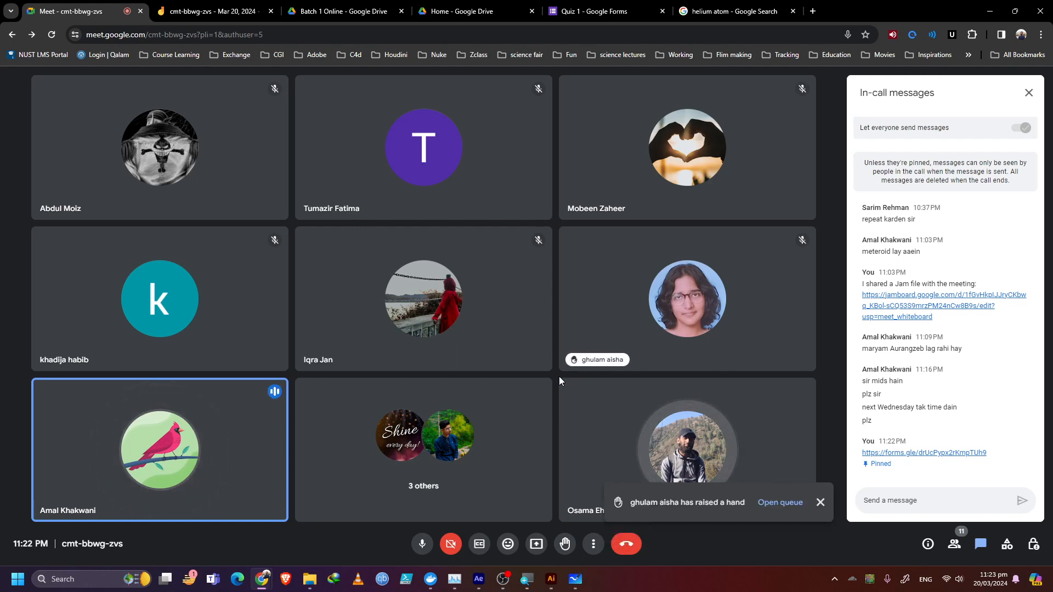
Step: Return to the Quiz 1 form, dismiss the send dialog and look through its questions down to "Fps stands for"
left_click(595, 10)
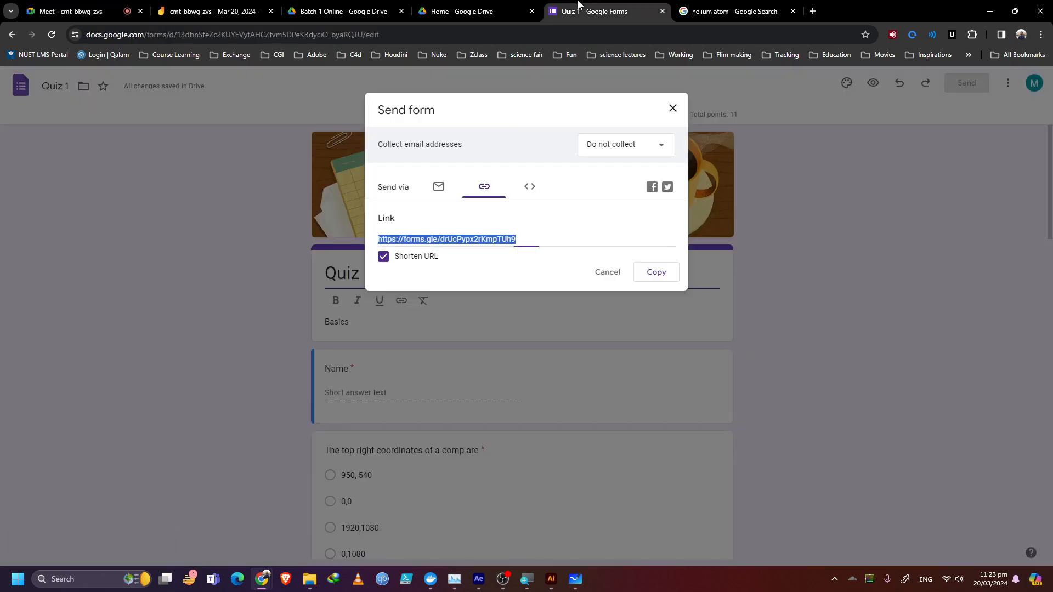
left_click(605, 274)
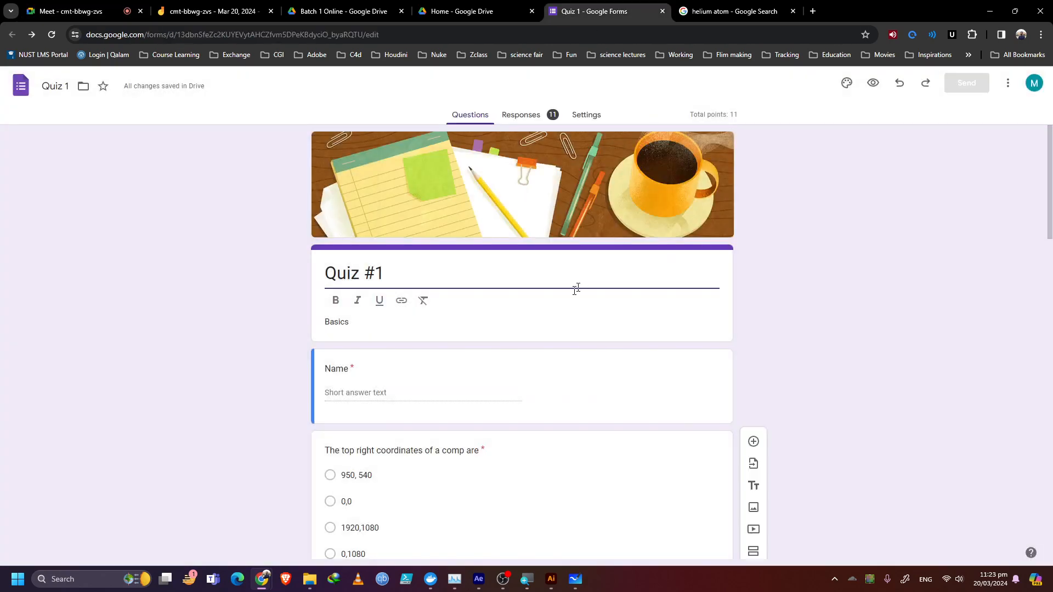
scroll(573, 289, "down", 3)
scroll(541, 308, "down", 2)
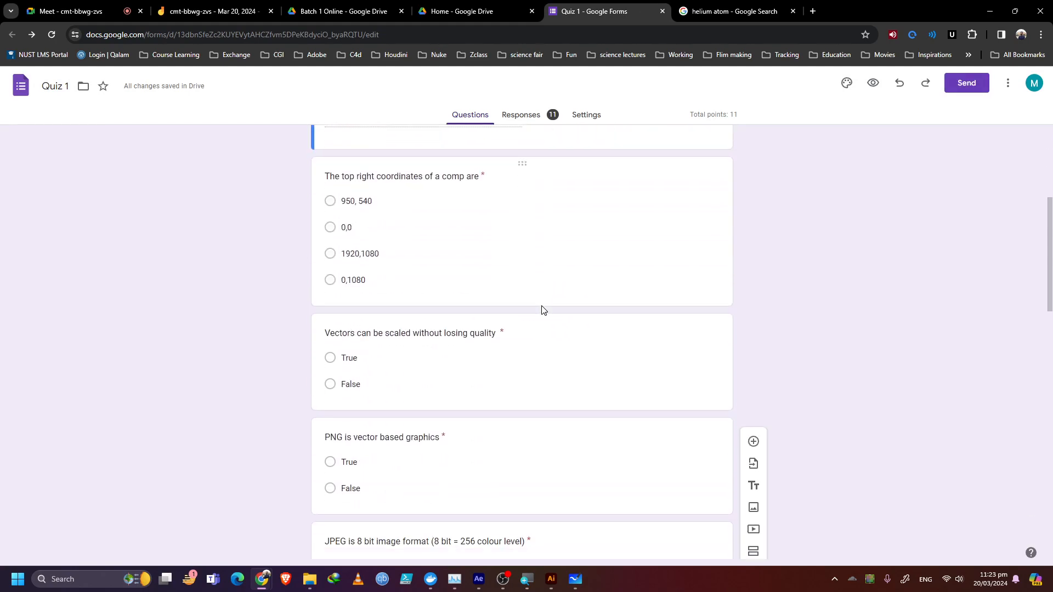
scroll(541, 308, "down", 2)
scroll(541, 308, "down", 12)
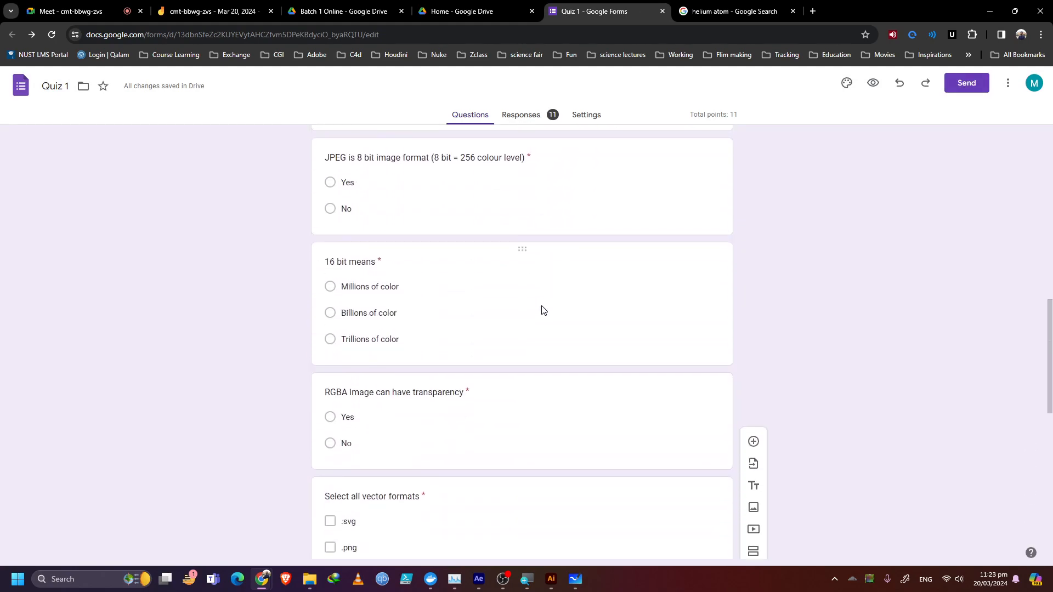
scroll(541, 305, "down", 3)
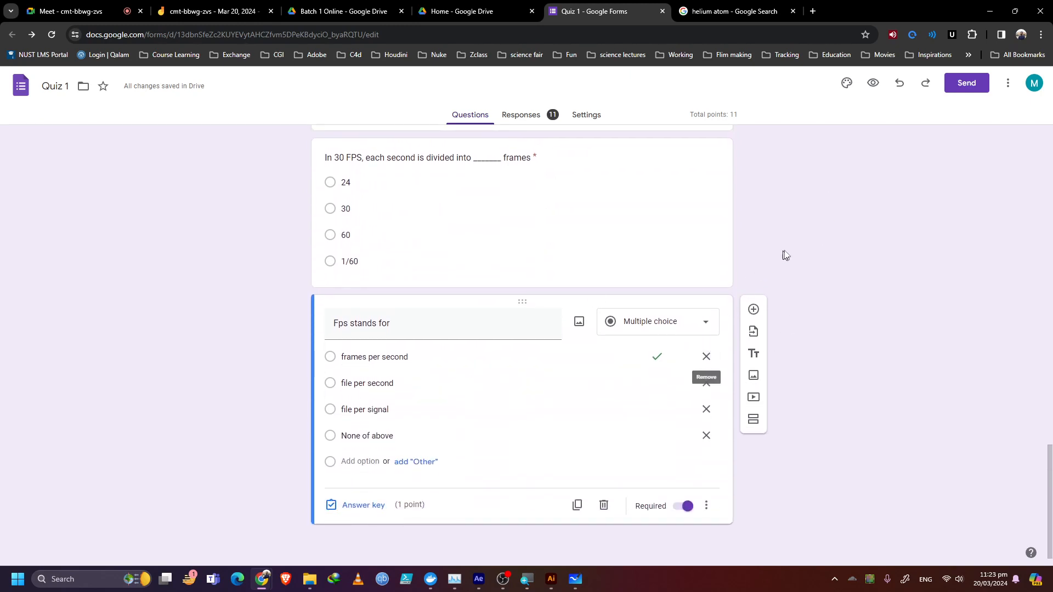
Step: Check the quiz settings and review the response summary, including the score distribution, frequently missed questions and per-question charts
left_click(537, 117)
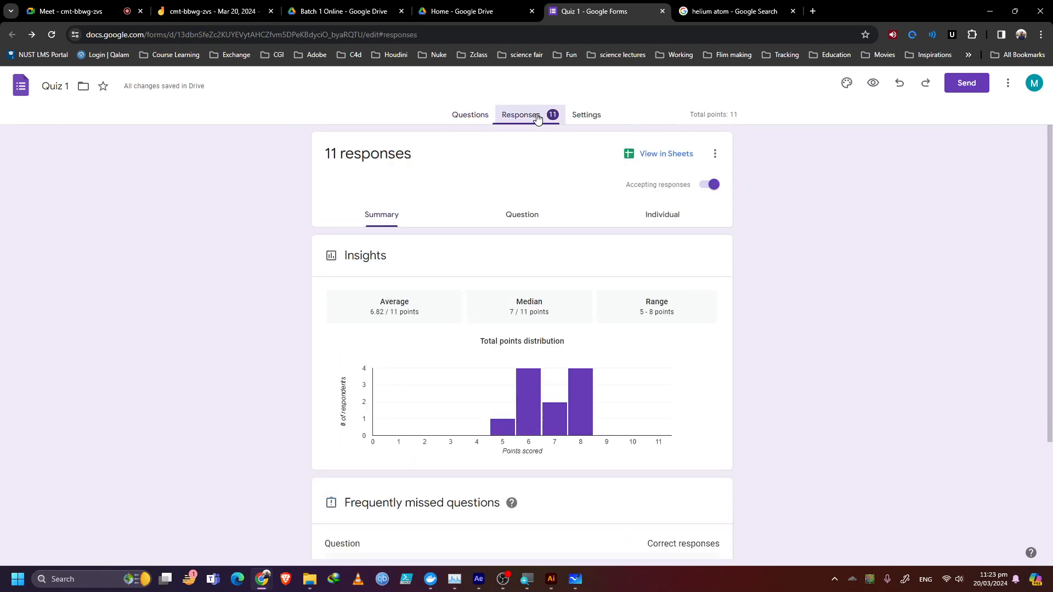
left_click(468, 118)
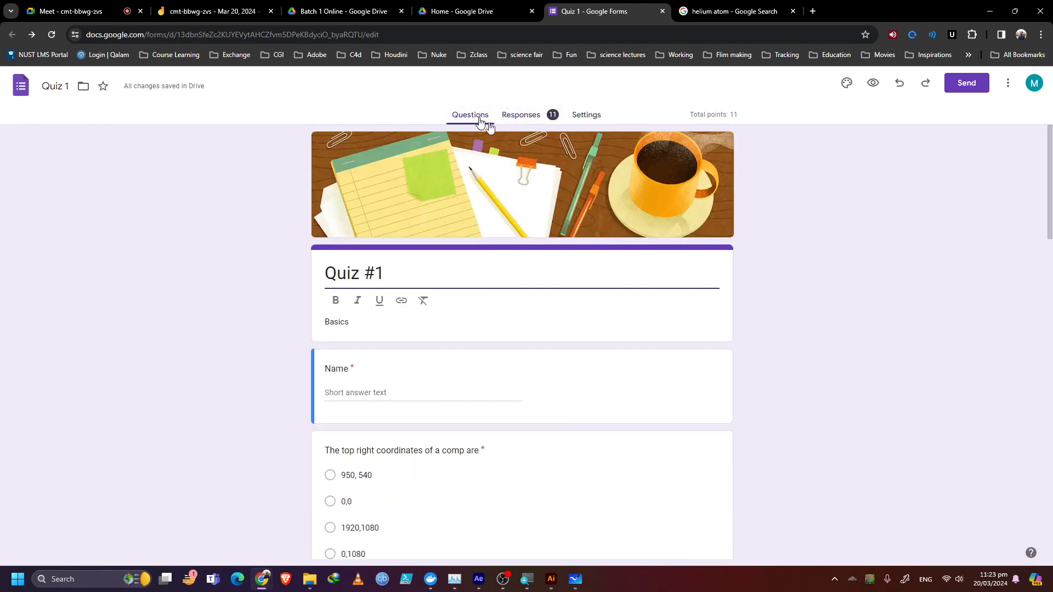
left_click(570, 119)
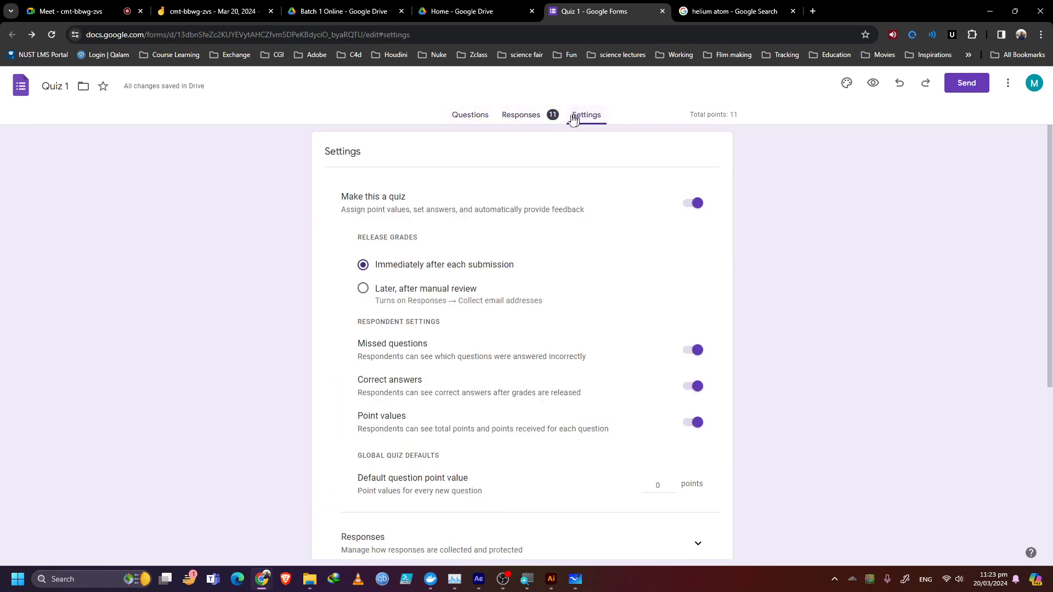
left_click(535, 117)
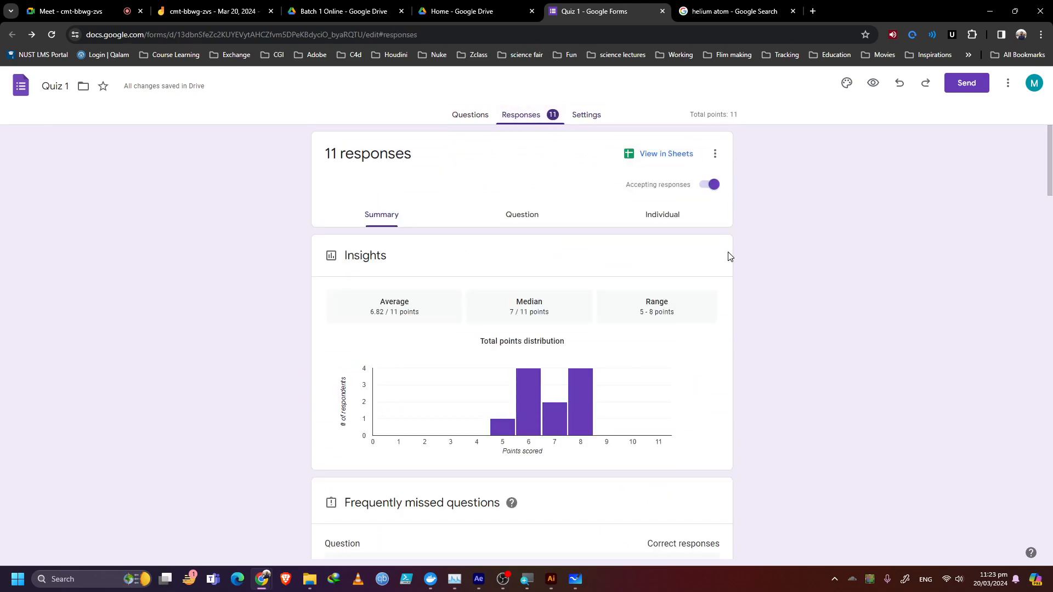
scroll(729, 256, "down", 15)
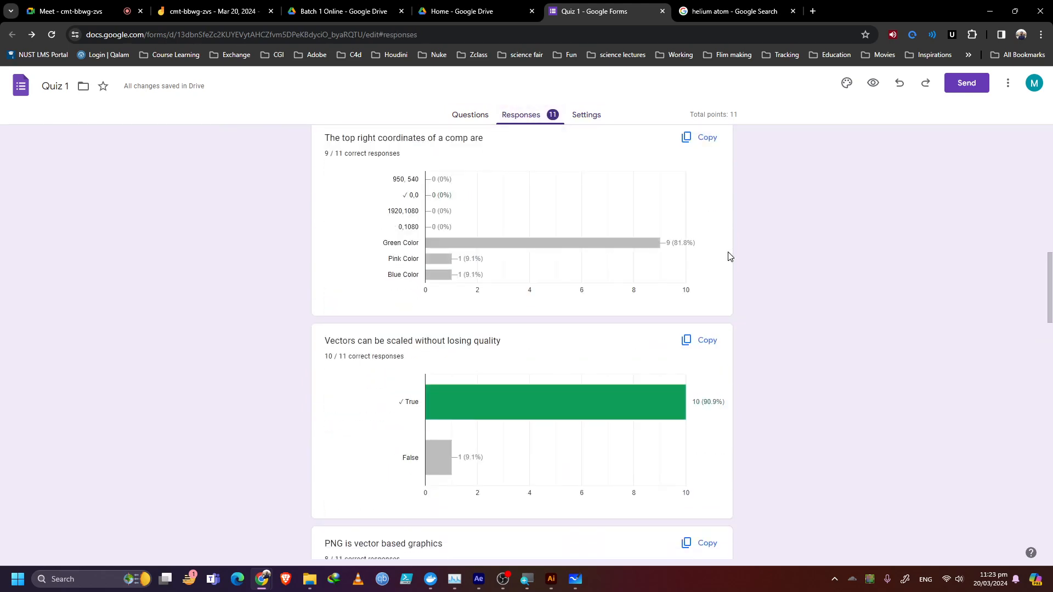
scroll(730, 256, "down", 20)
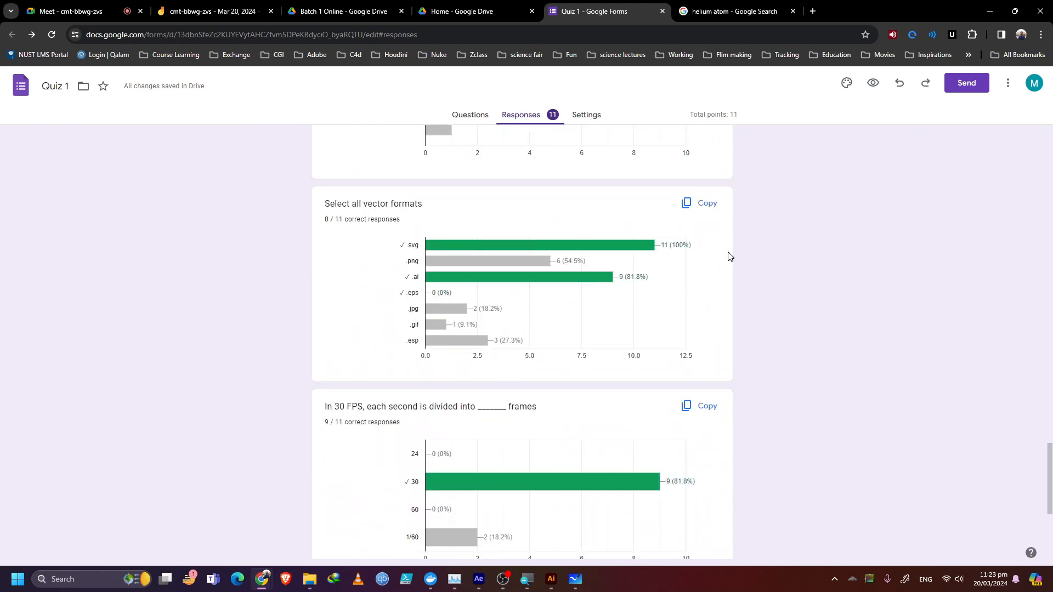
scroll(728, 256, "down", 5)
scroll(728, 256, "up", 20)
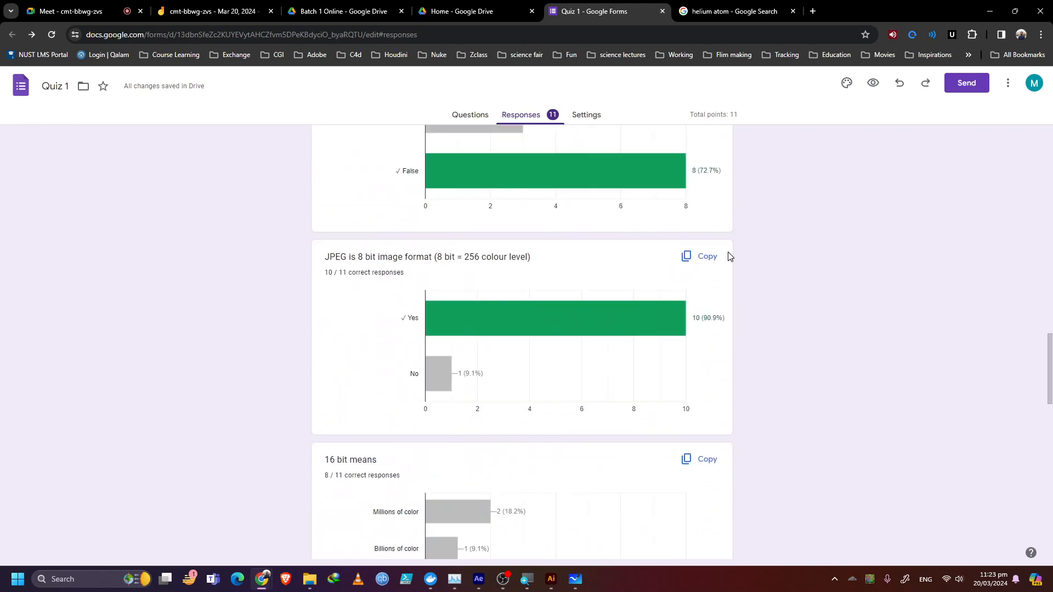
scroll(729, 256, "up", 20)
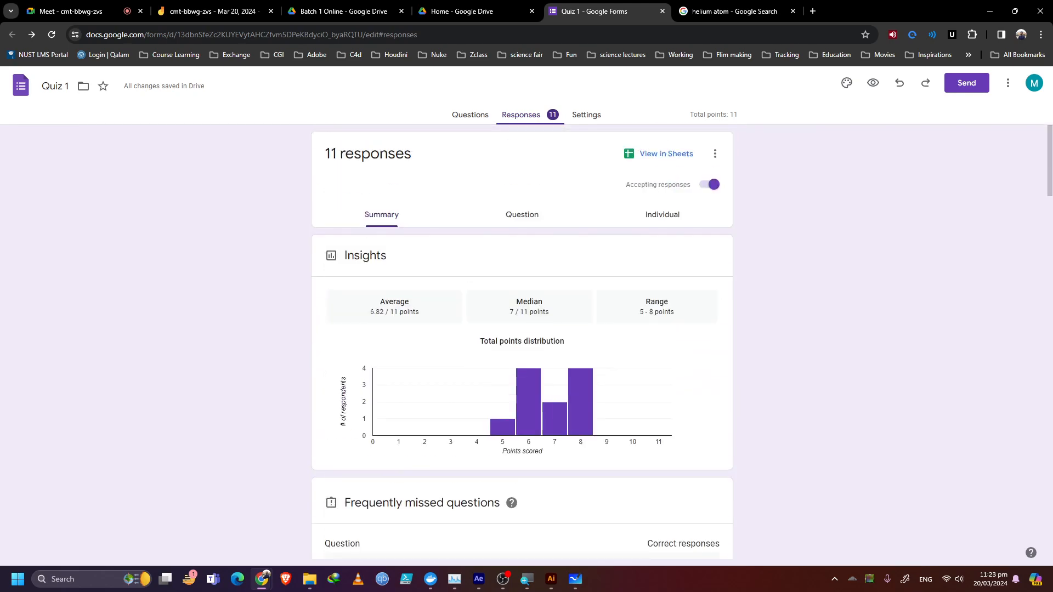
scroll(522, 337, "down", 4)
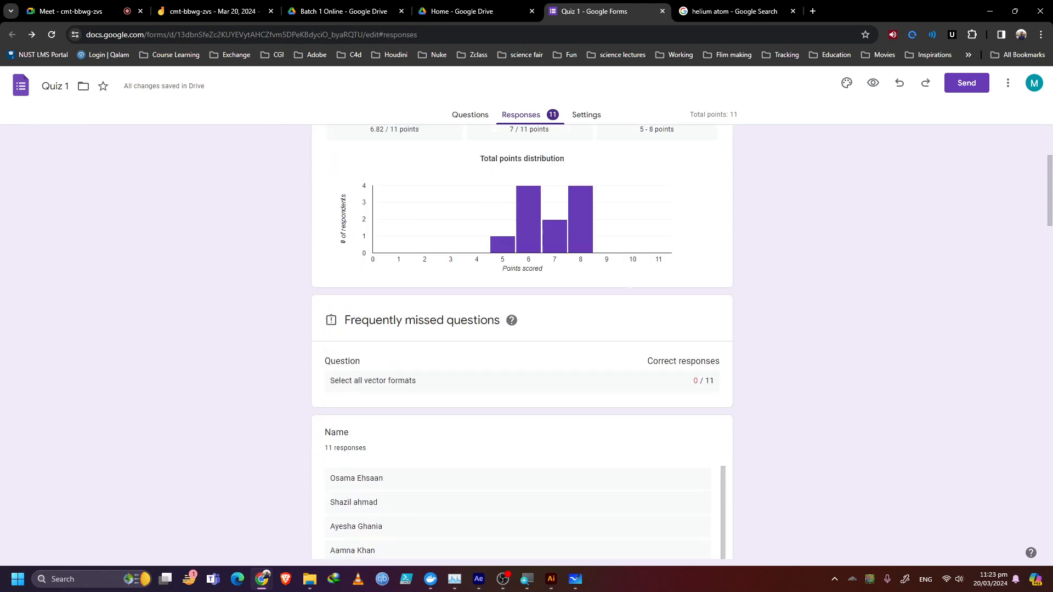
scroll(522, 337, "up", 4)
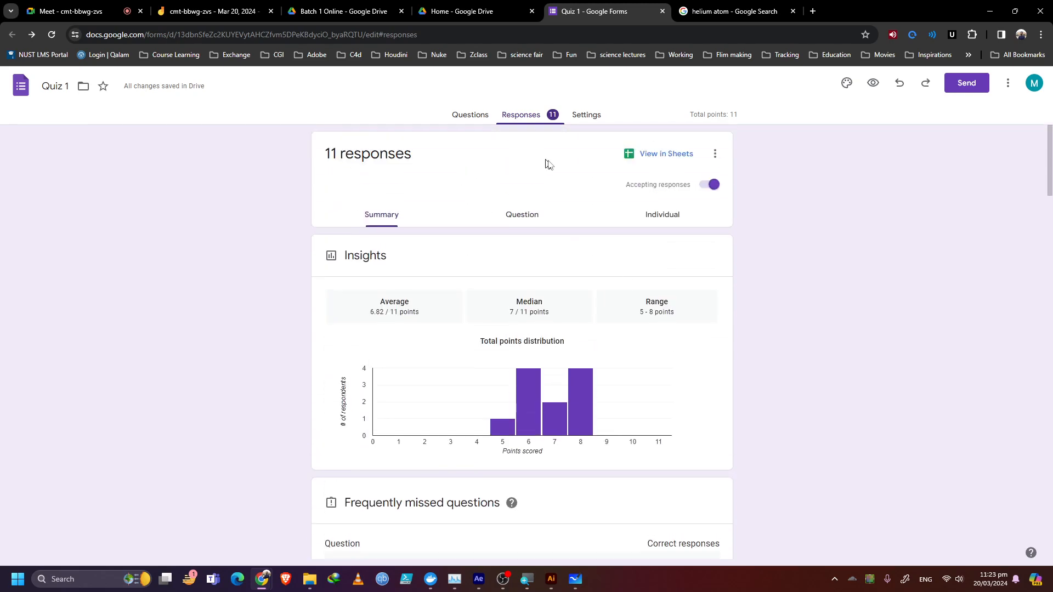
left_click(450, 111)
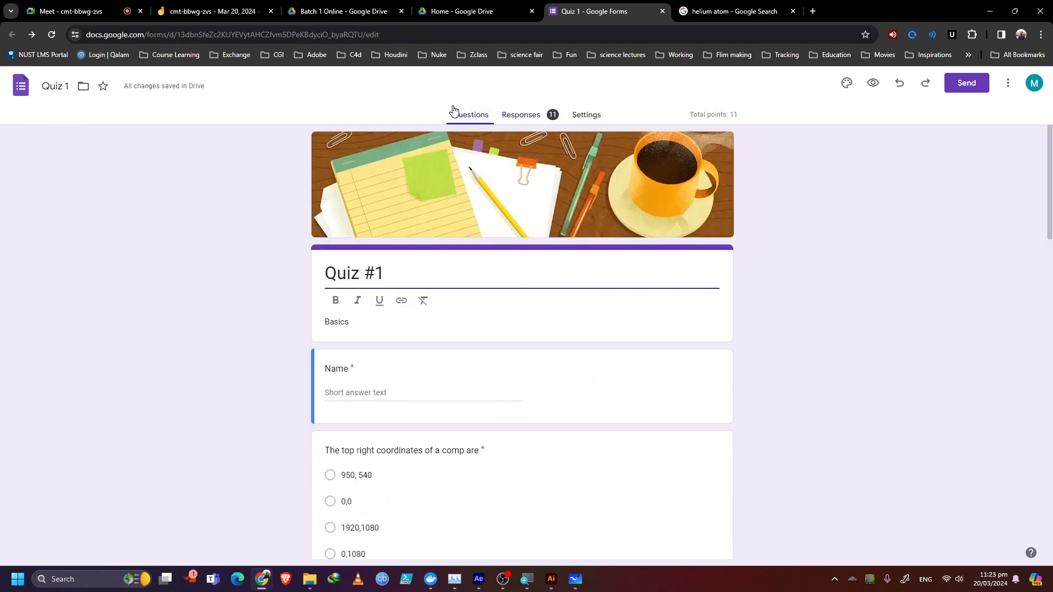
Step: Return to the Google Meet call and bring up the OBS window
left_click(77, 11)
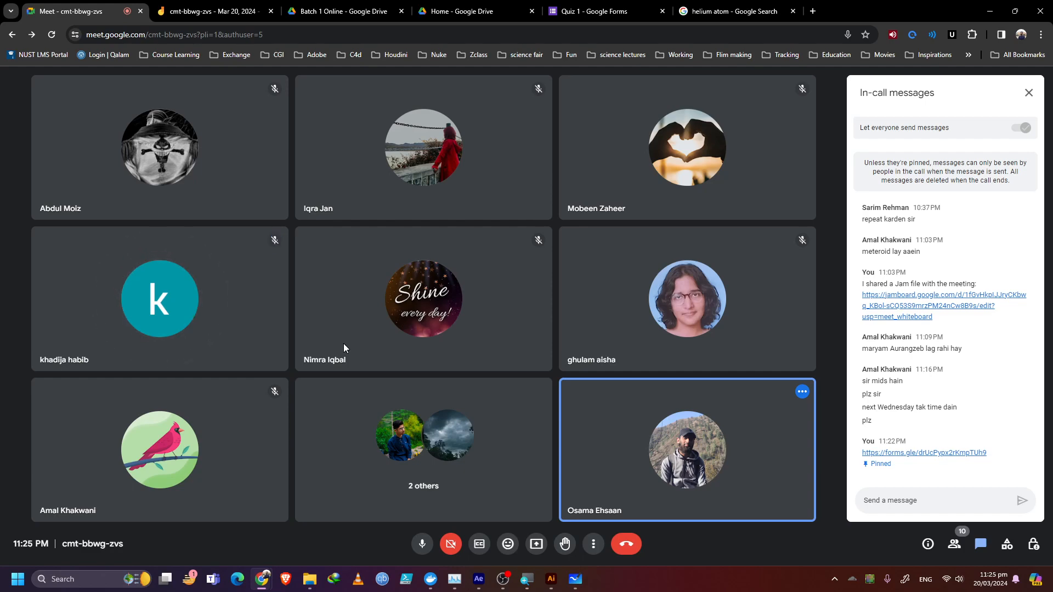
left_click(502, 578)
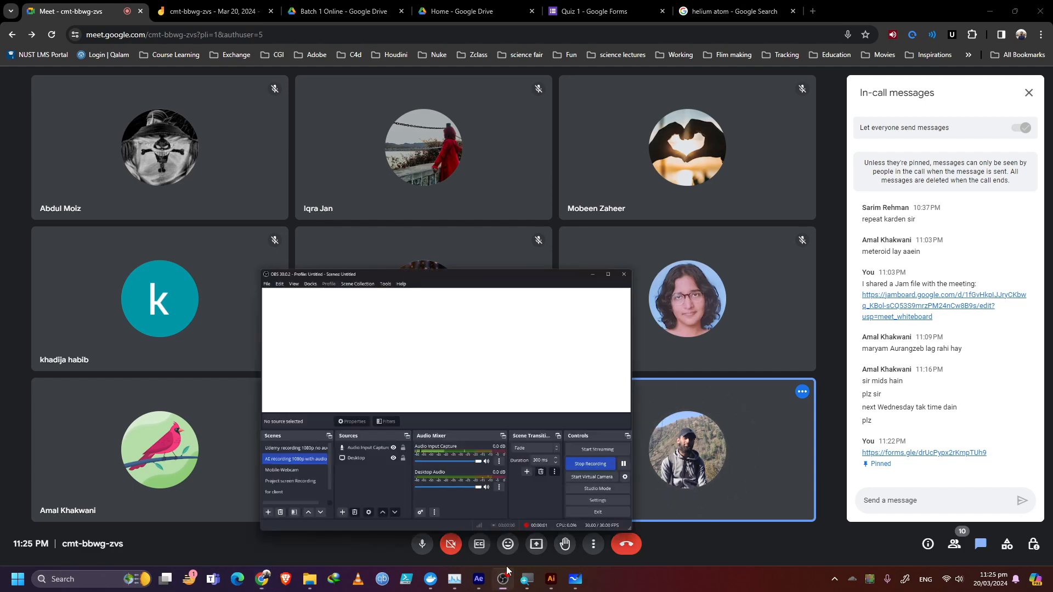